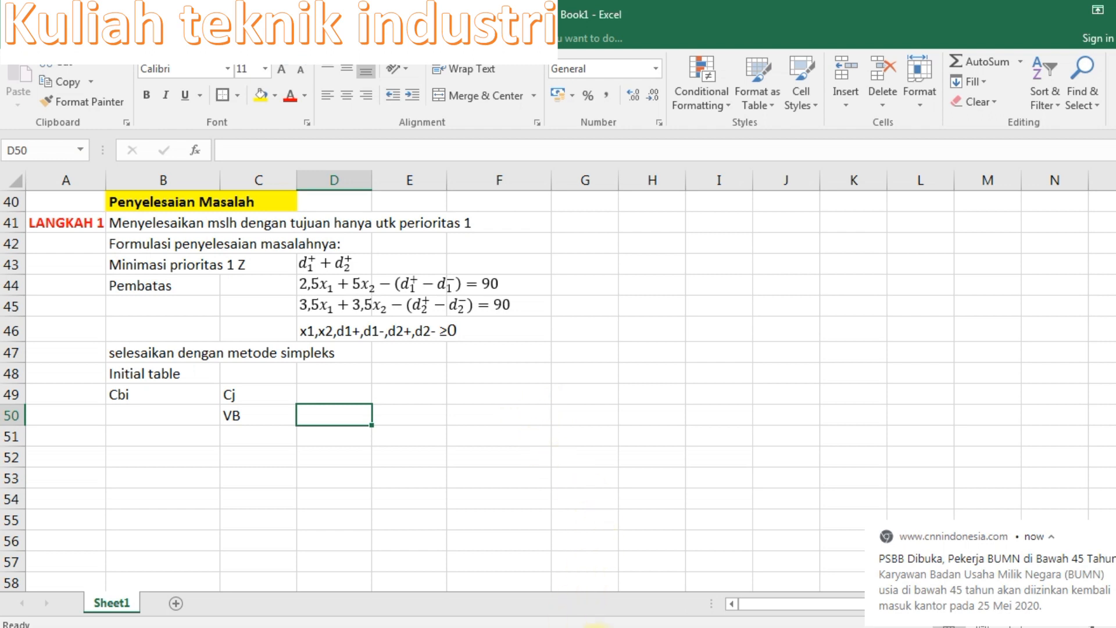
Step: Insert a new equation with an empty subscript structure
left_click(106, 38)
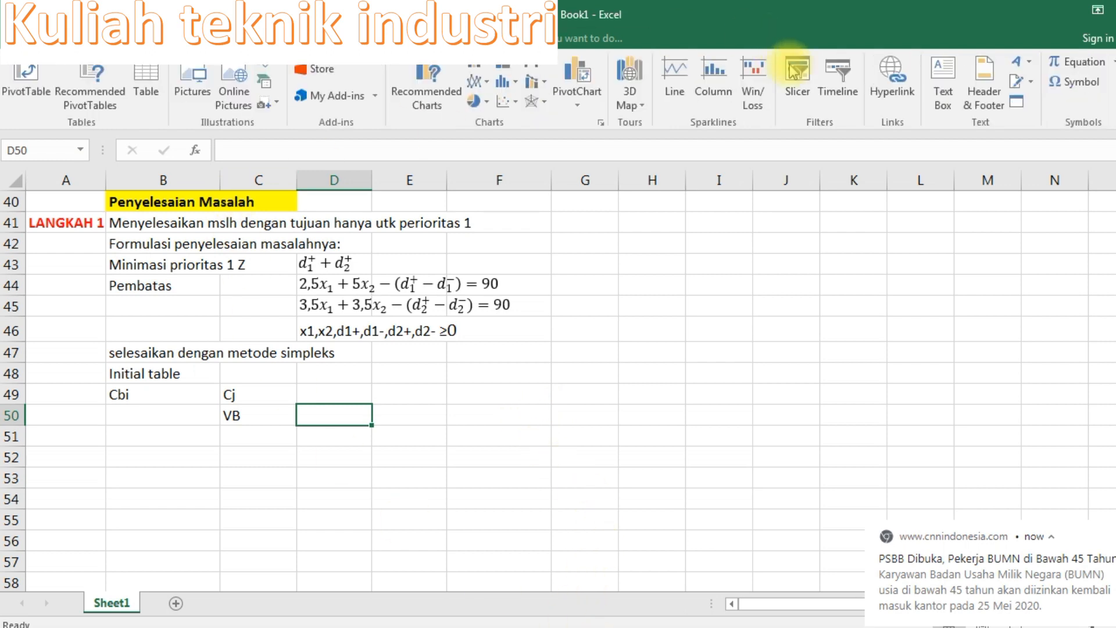
left_click(1068, 72)
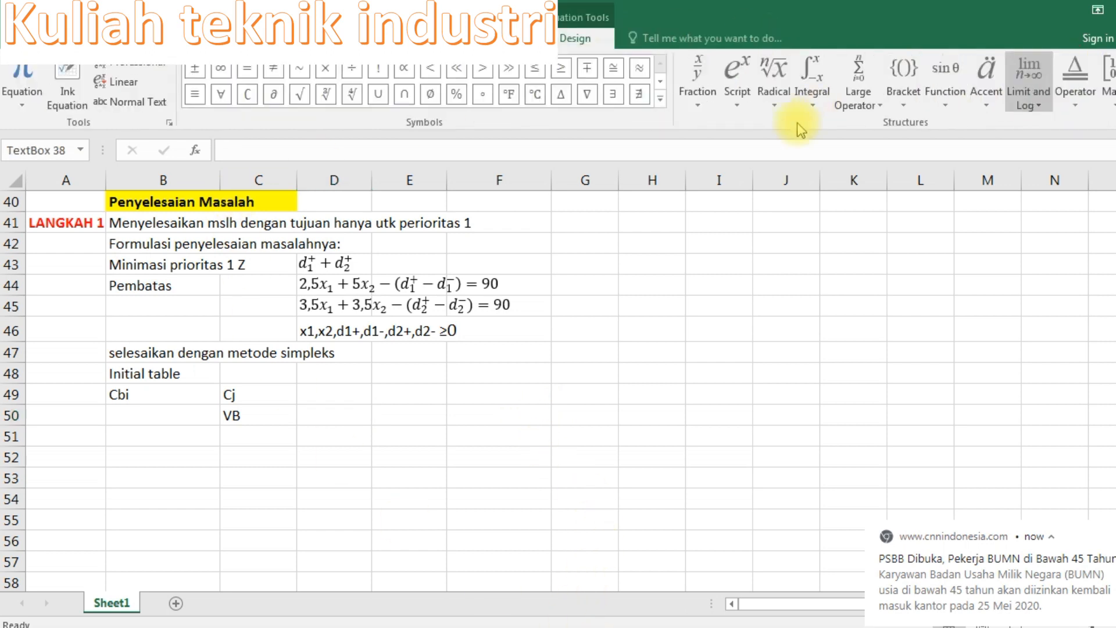
left_click(741, 100)
left_click(820, 170)
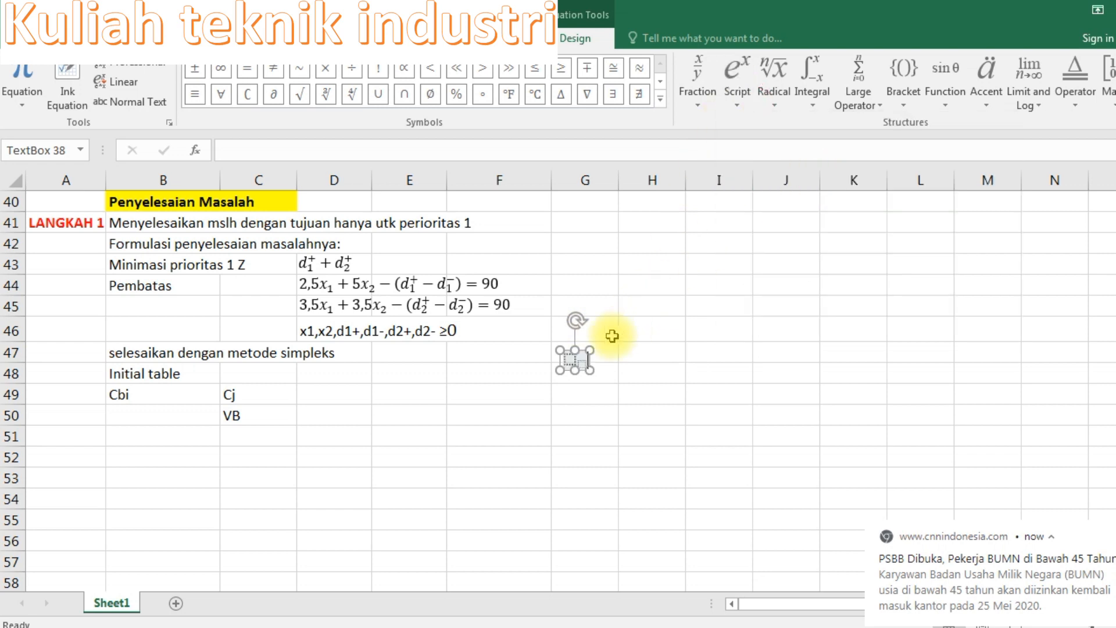
Step: Fill in the equation as x with subscript 1 and place it in cell D50
left_click(575, 356)
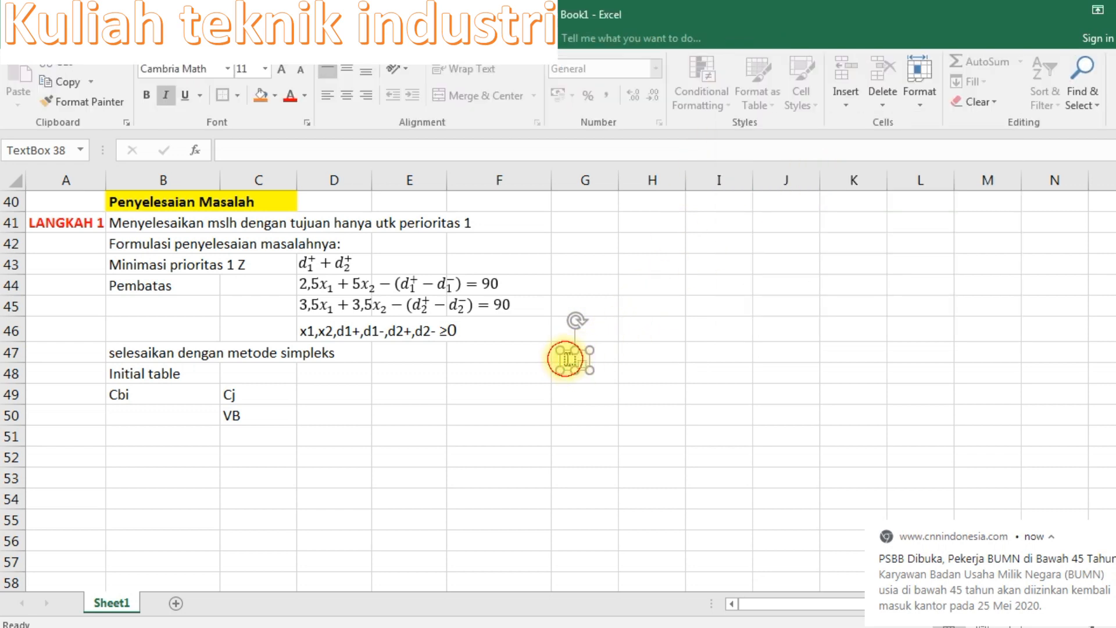
left_click(582, 361)
left_click(603, 280)
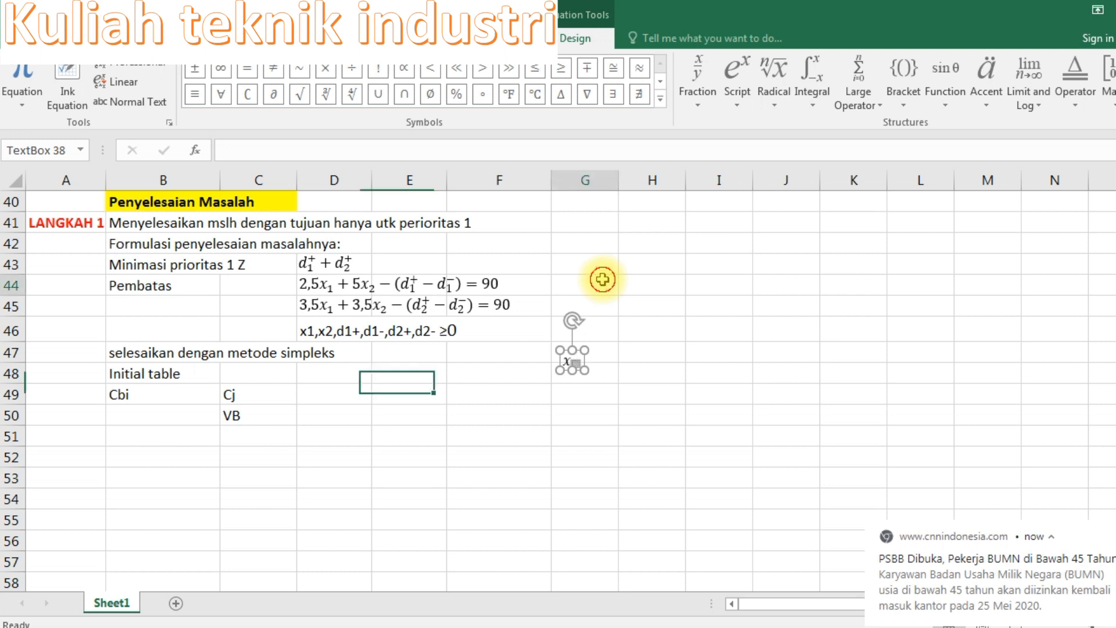
type("1")
key("BackSpace")
left_click(555, 357)
left_click(571, 363)
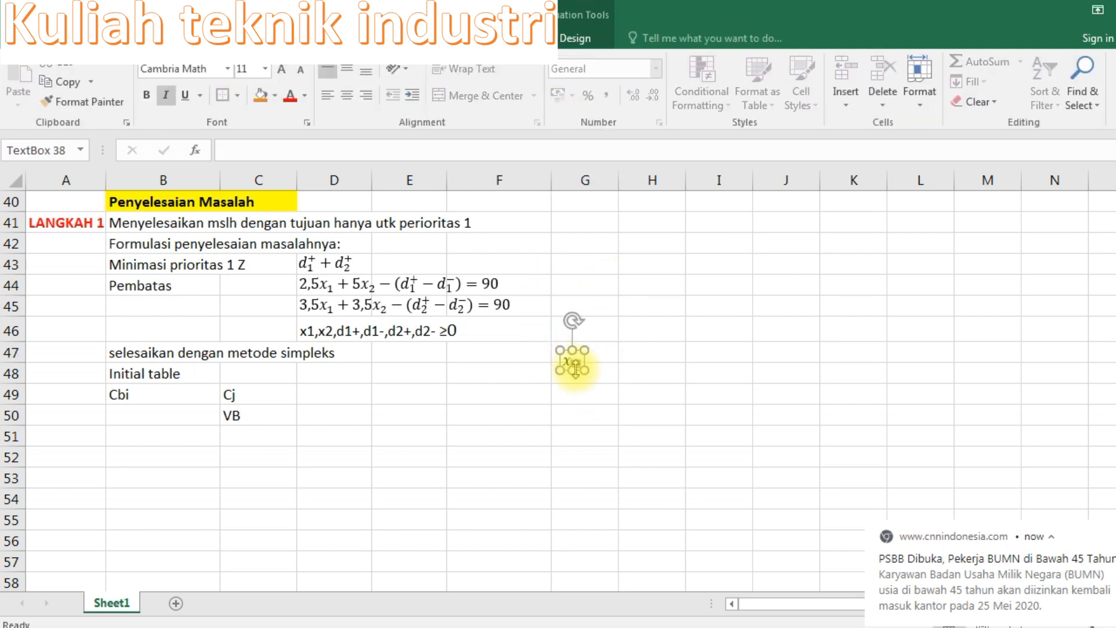
type("1")
left_click(572, 371)
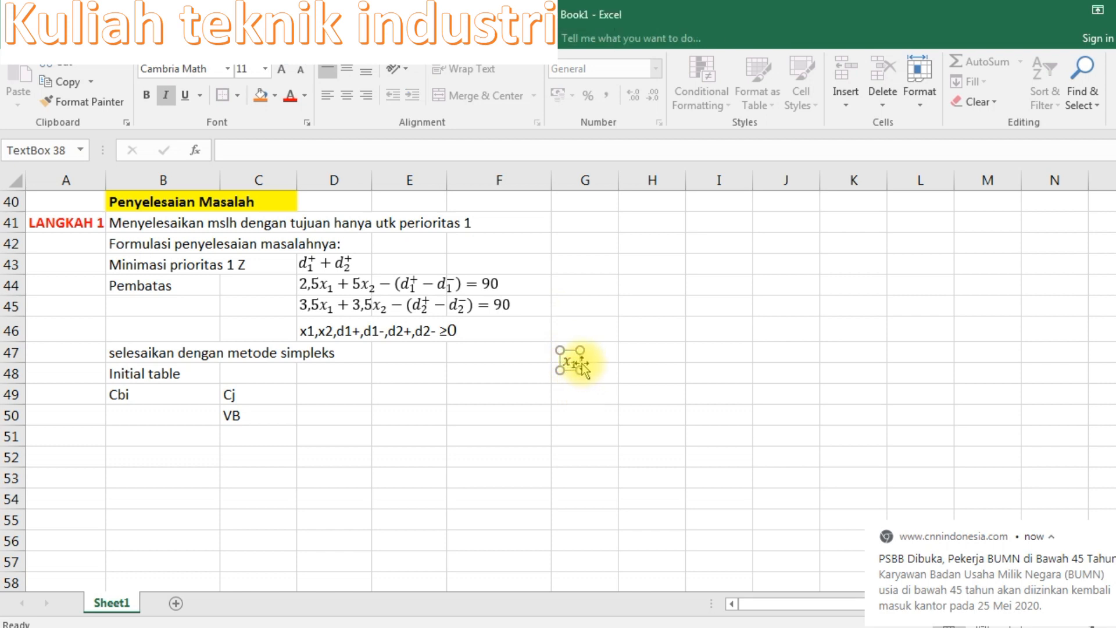
left_click_drag(583, 366, 344, 420)
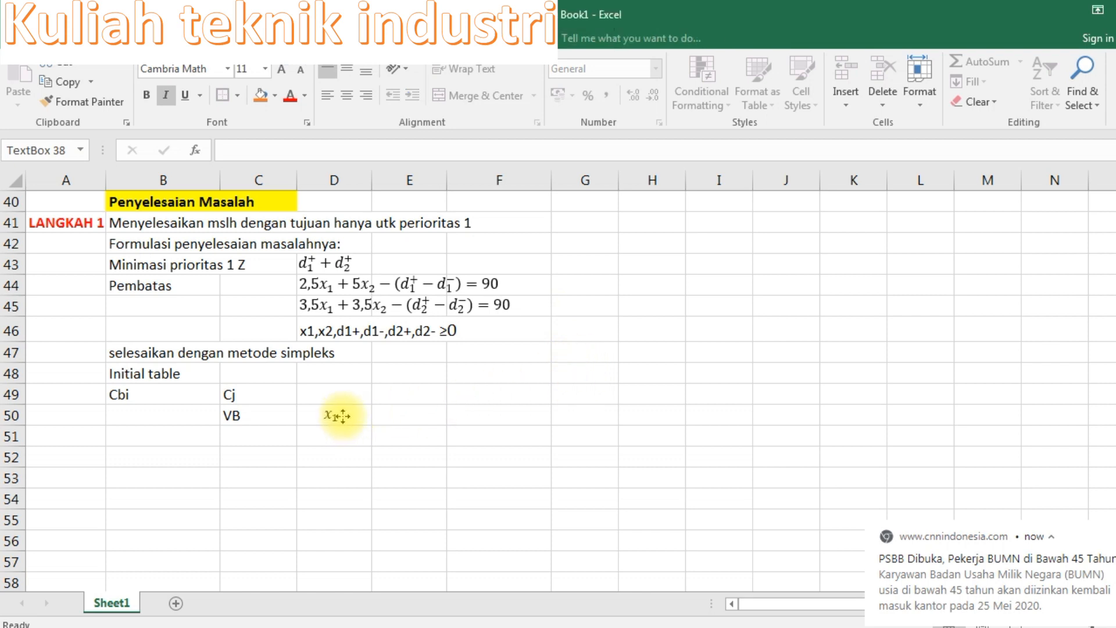
Step: Copy the x₁ equation into cell E50 and change the copy's subscript to 2
key("ctrl+c")
left_click(398, 410)
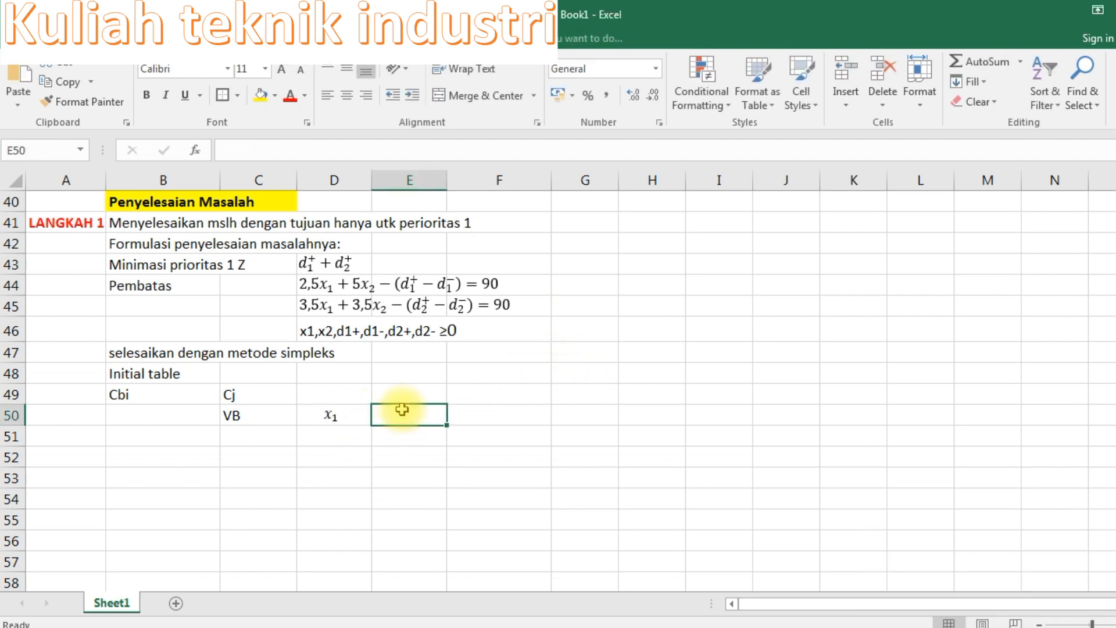
key("ctrl+v")
left_click_drag(387, 414, 416, 415)
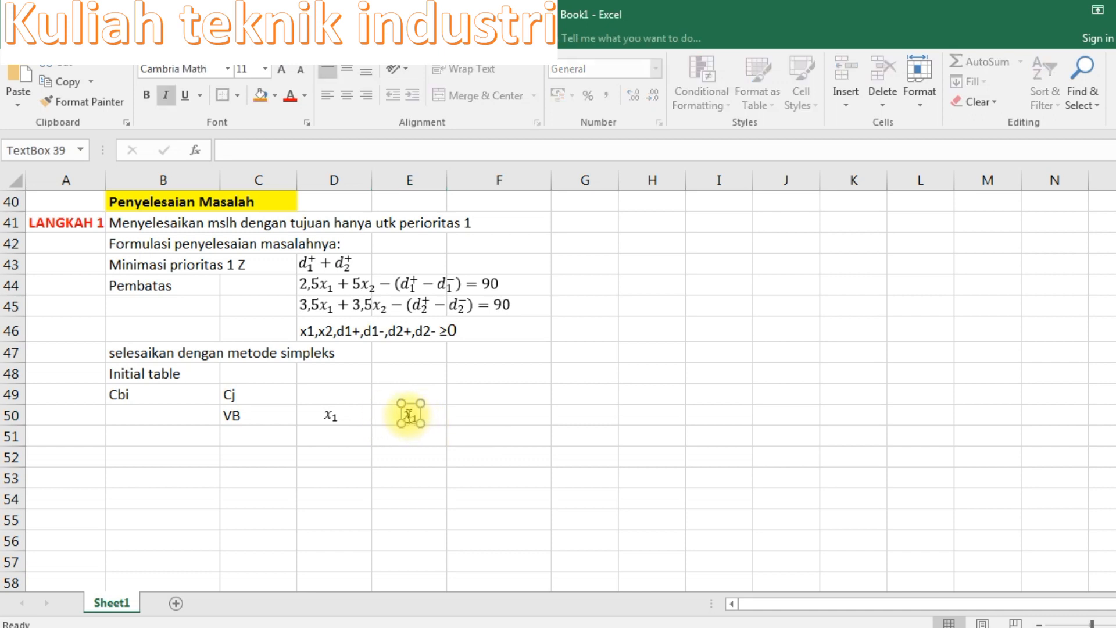
left_click(408, 415)
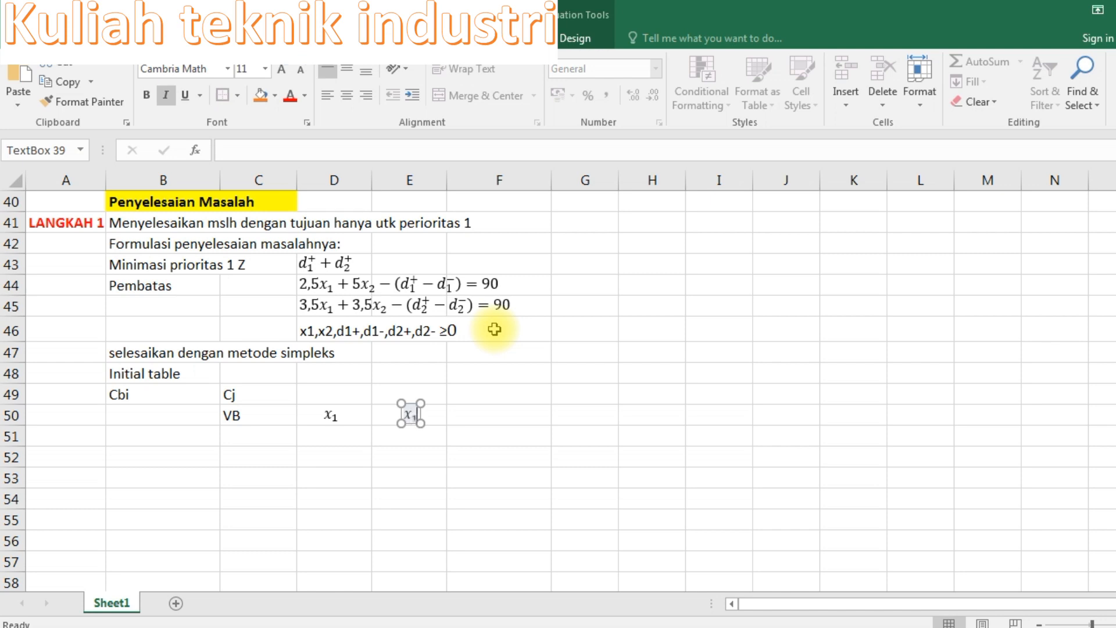
key("BackSpace")
type("2")
left_click(504, 416)
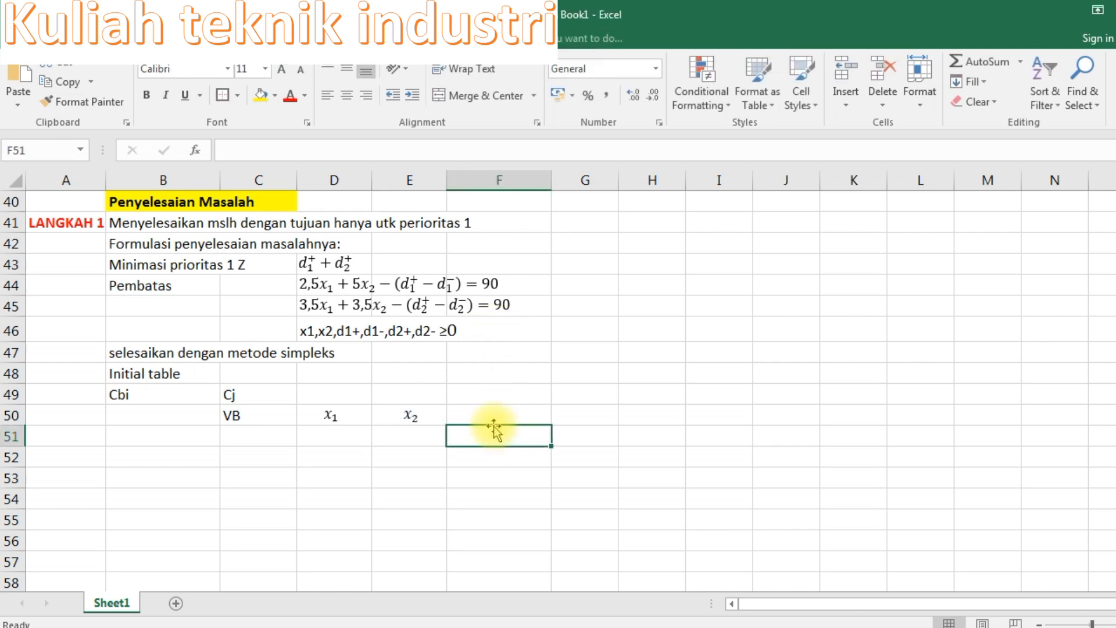
Step: Try to copy the d₁⁺ term from the first constraint into cell F50, and clear the pasted text
left_click(409, 284)
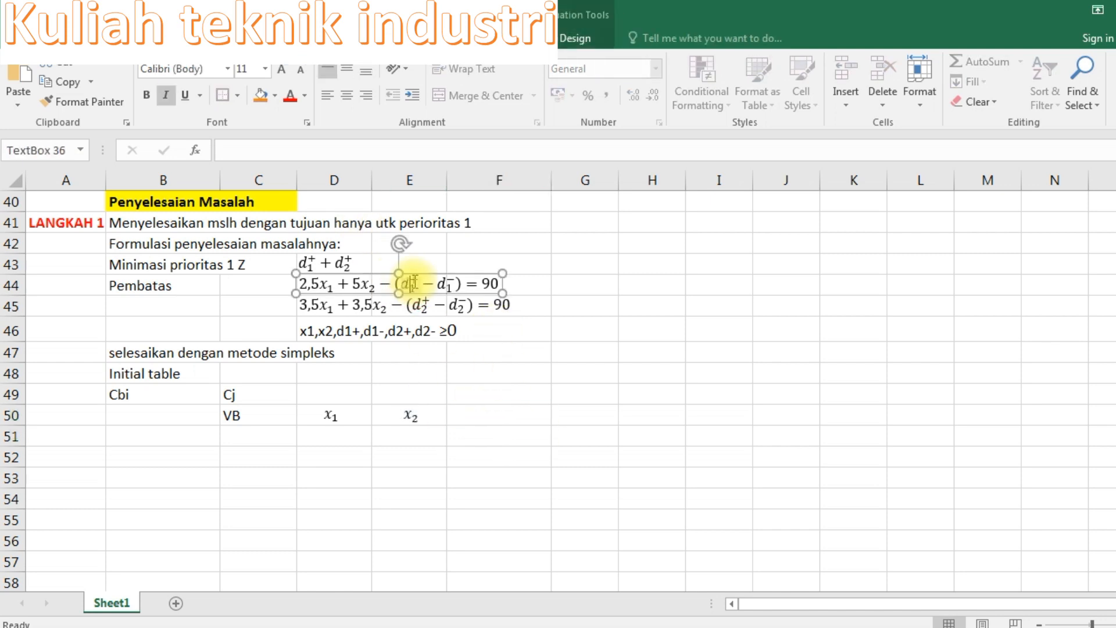
double_click(412, 283)
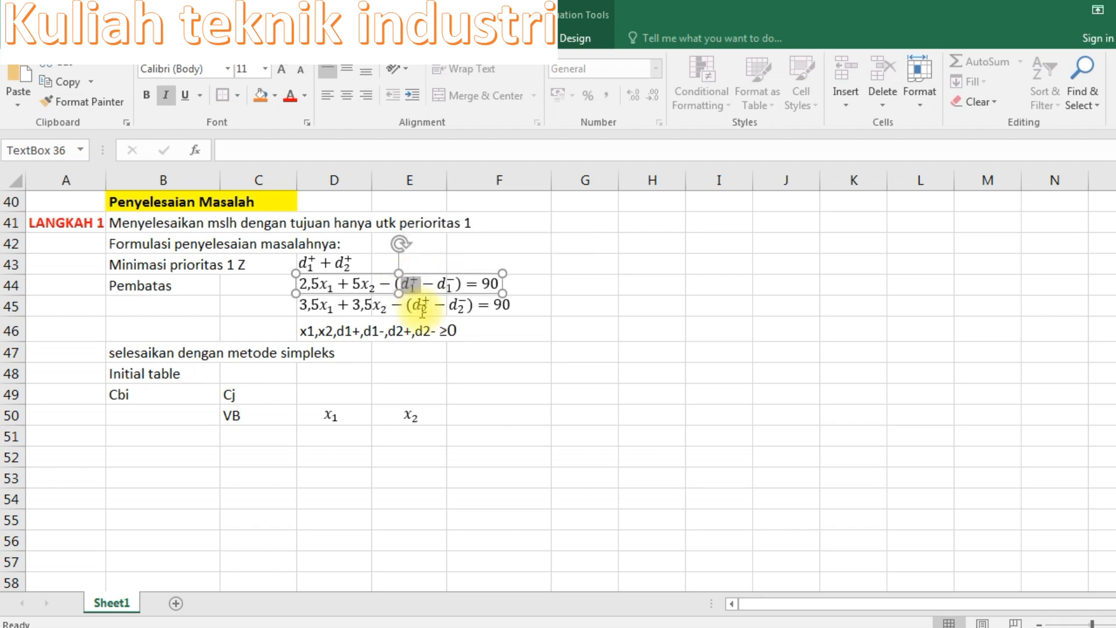
left_click(463, 412)
key("ctrl+v")
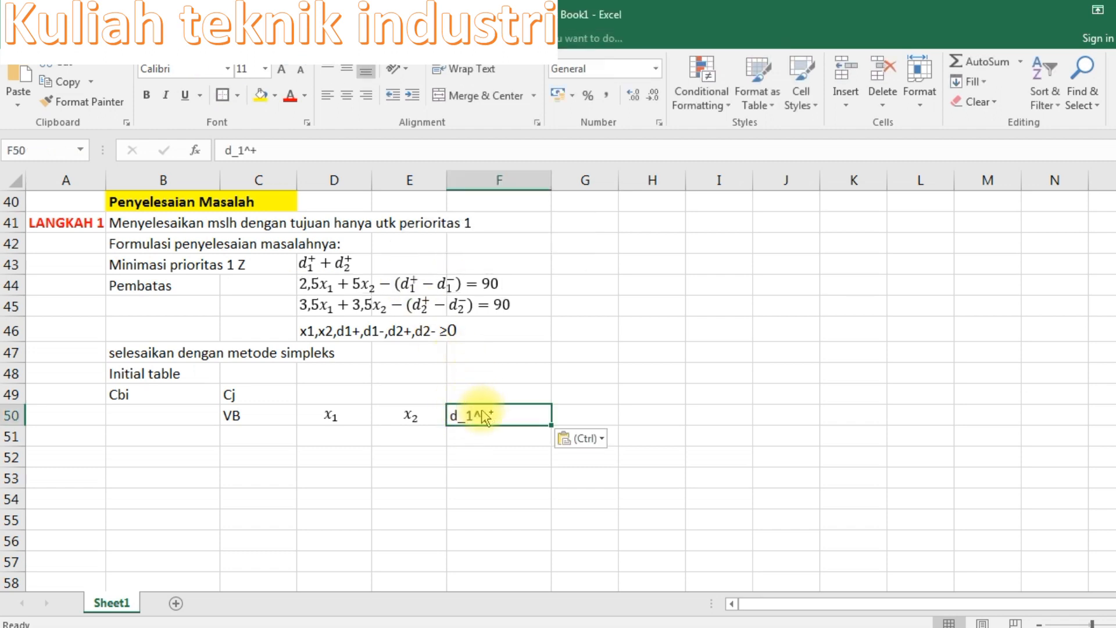
key("BackSpace")
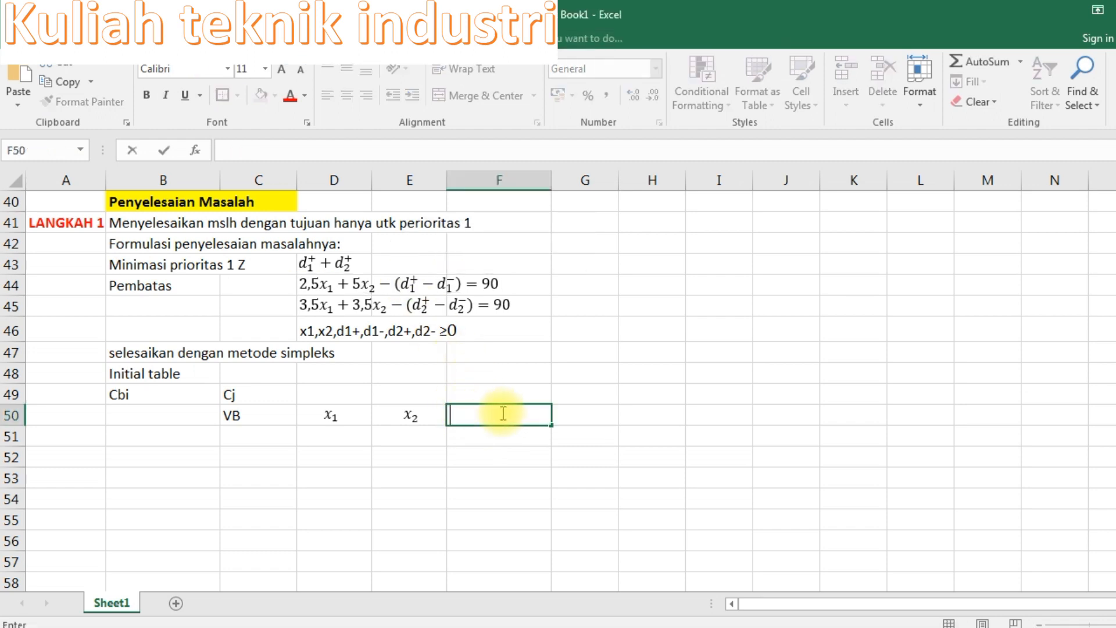
left_click(597, 452)
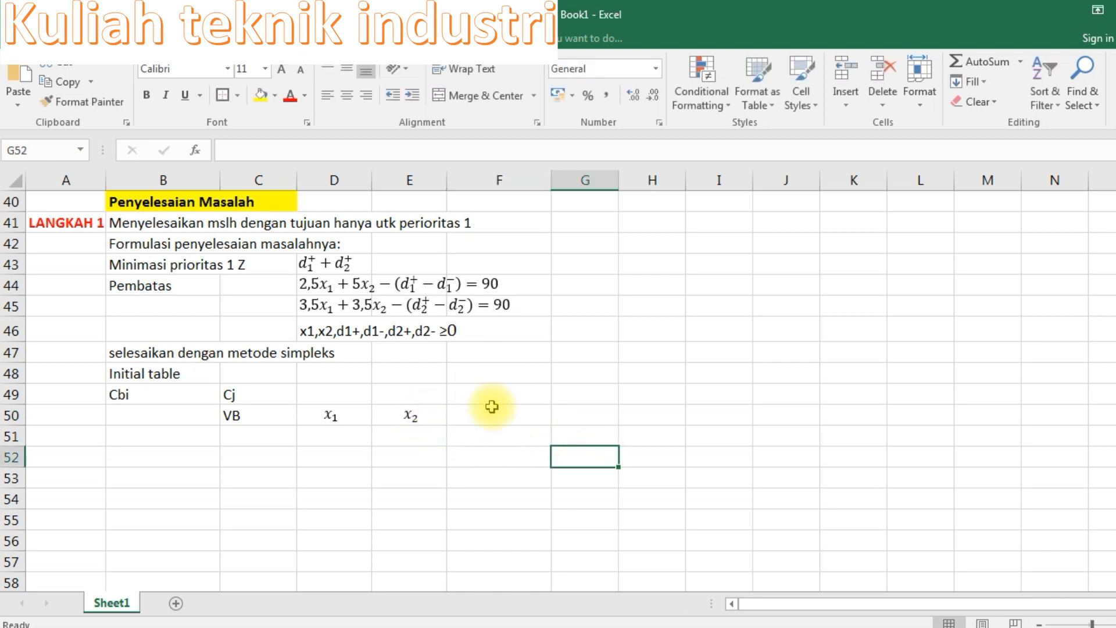
Step: Insert a new subscript-superscript equation reading d with subscript 1 and superscript +
left_click(470, 413)
left_click(110, 39)
left_click(1048, 62)
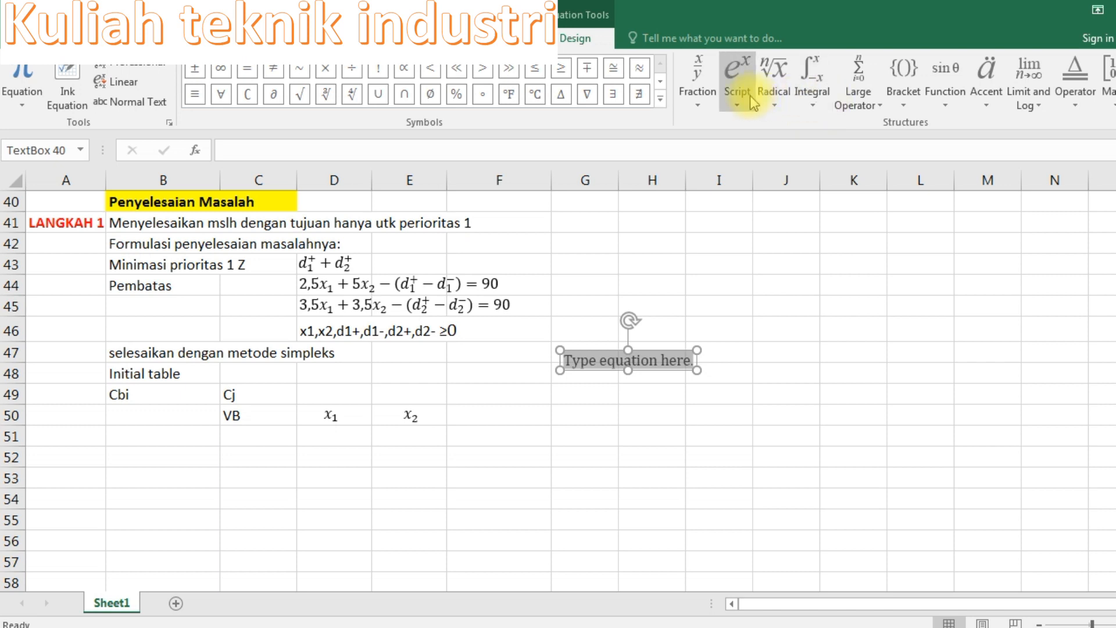
left_click(736, 87)
left_click(900, 183)
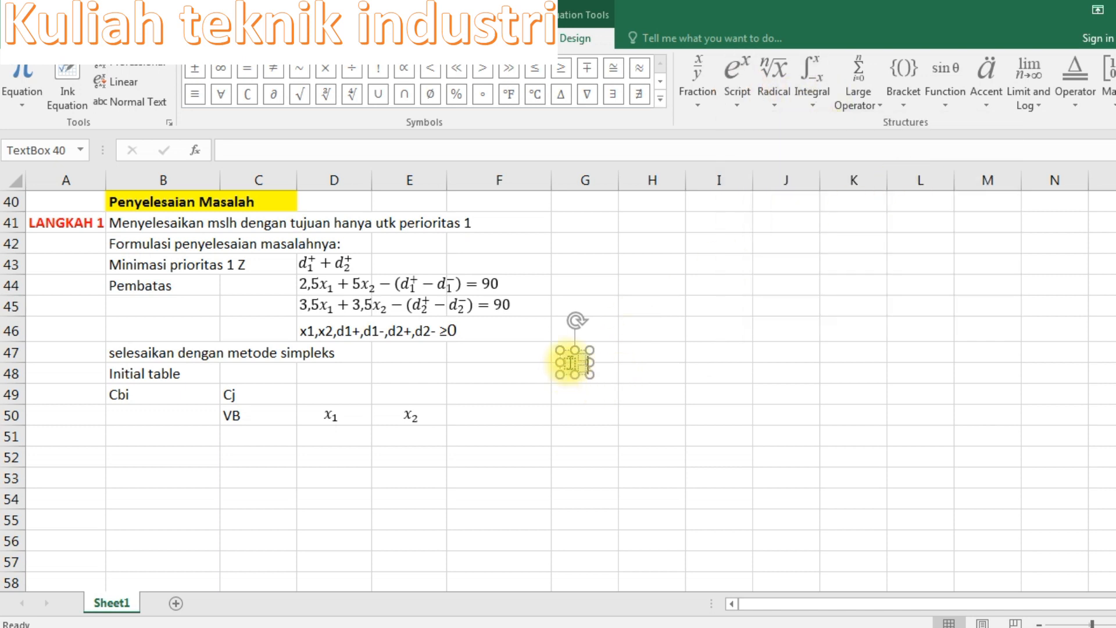
type("d1")
key("Right")
type("+")
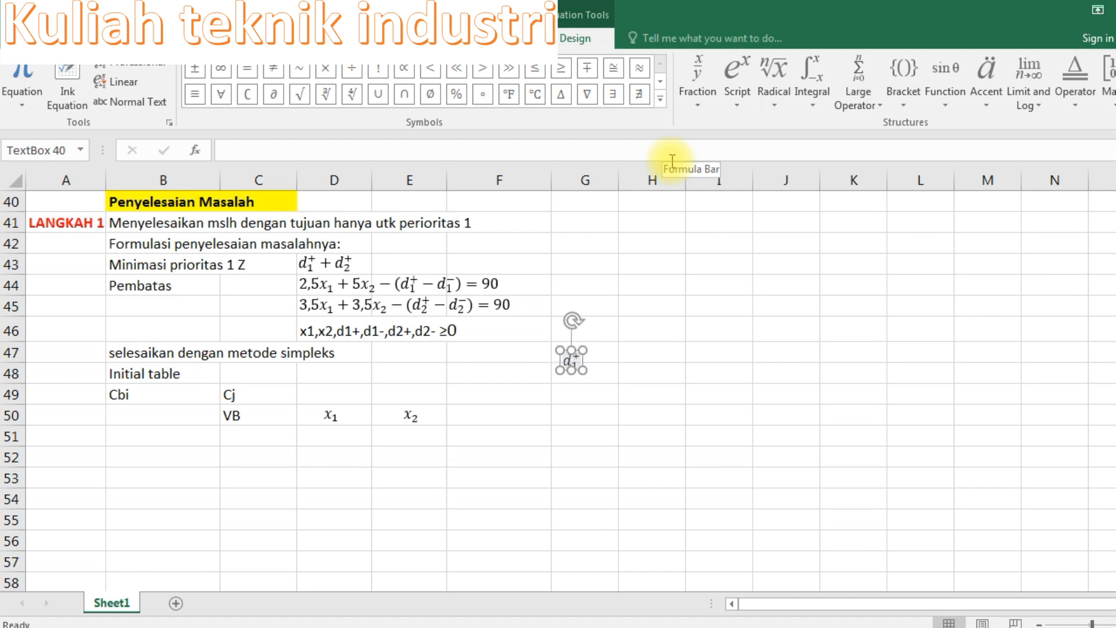
left_click(733, 559)
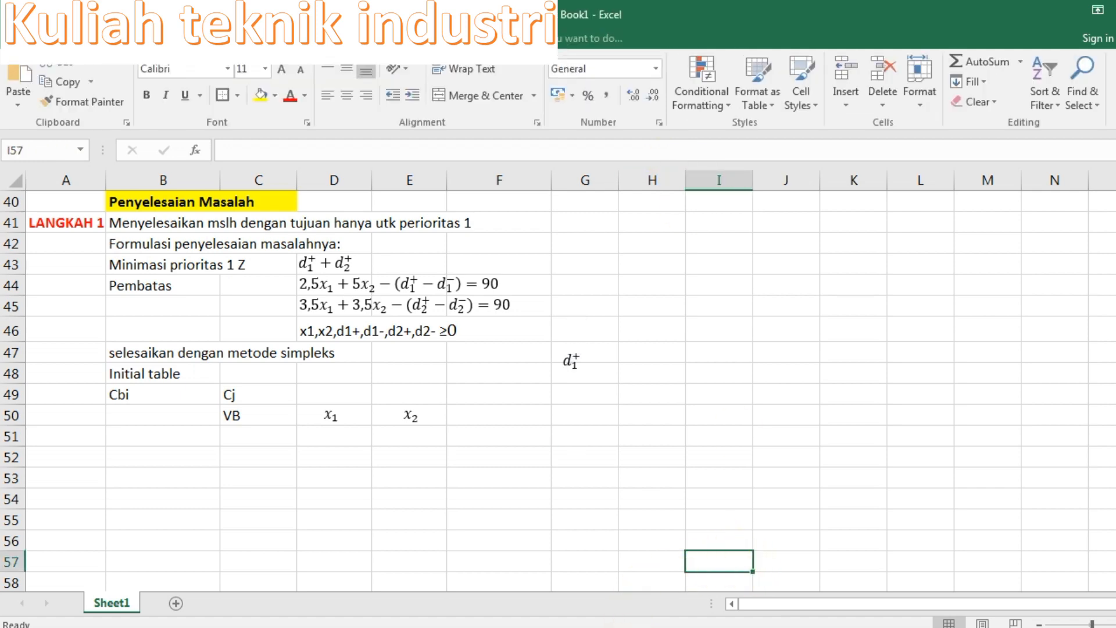
left_click(974, 555)
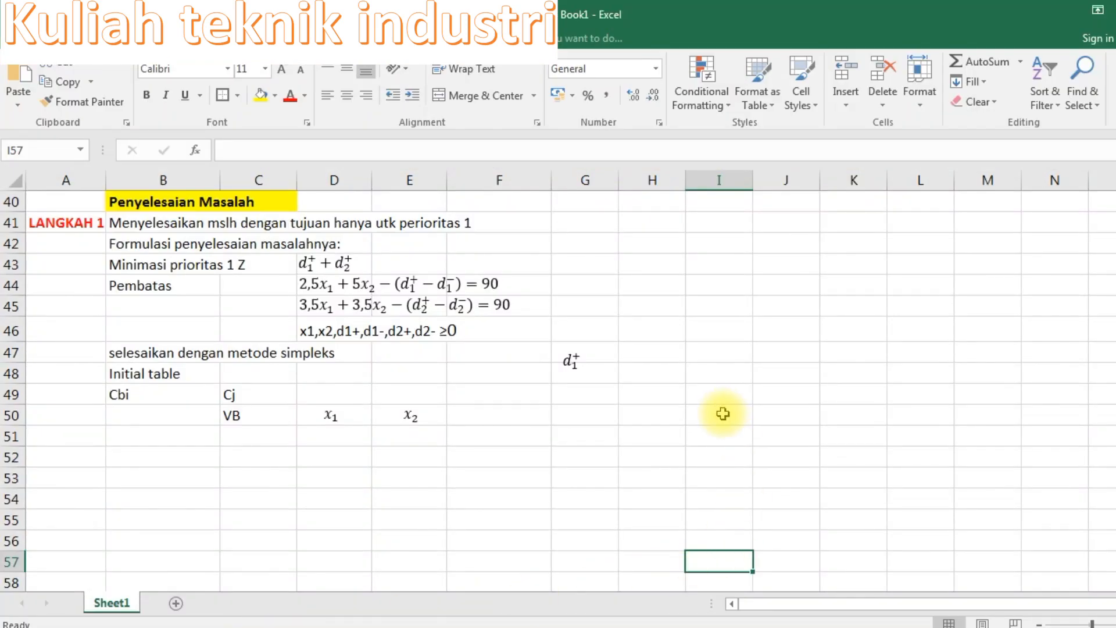
Step: Place the d₁⁺ equation in cell F50 and paste a copy of it into cell G50
left_click(571, 361)
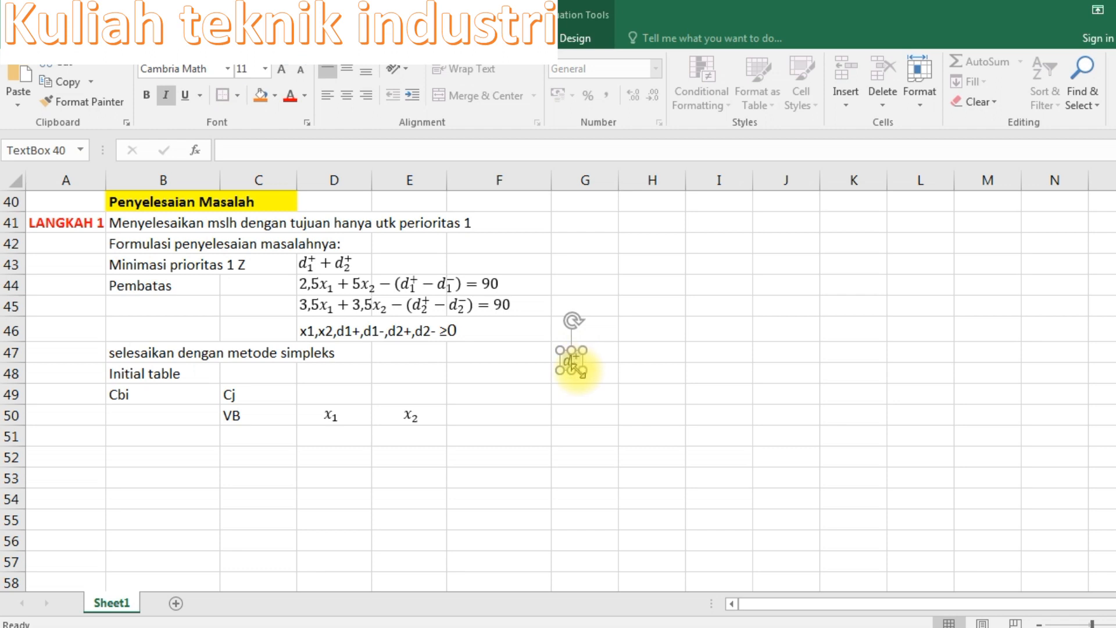
left_click_drag(583, 367, 490, 418)
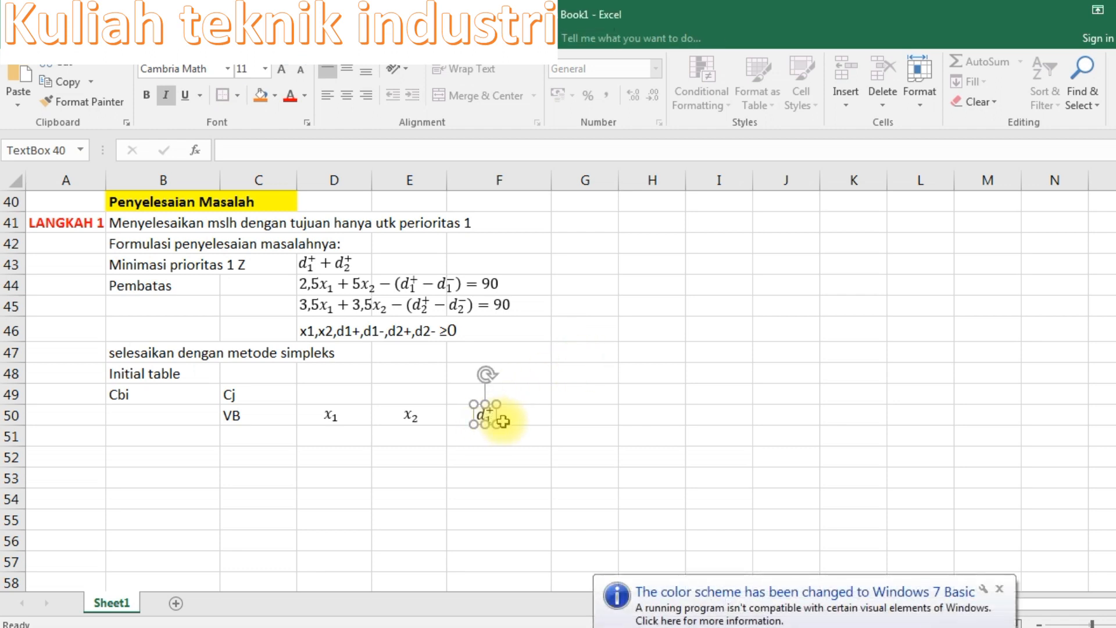
key("ctrl+c")
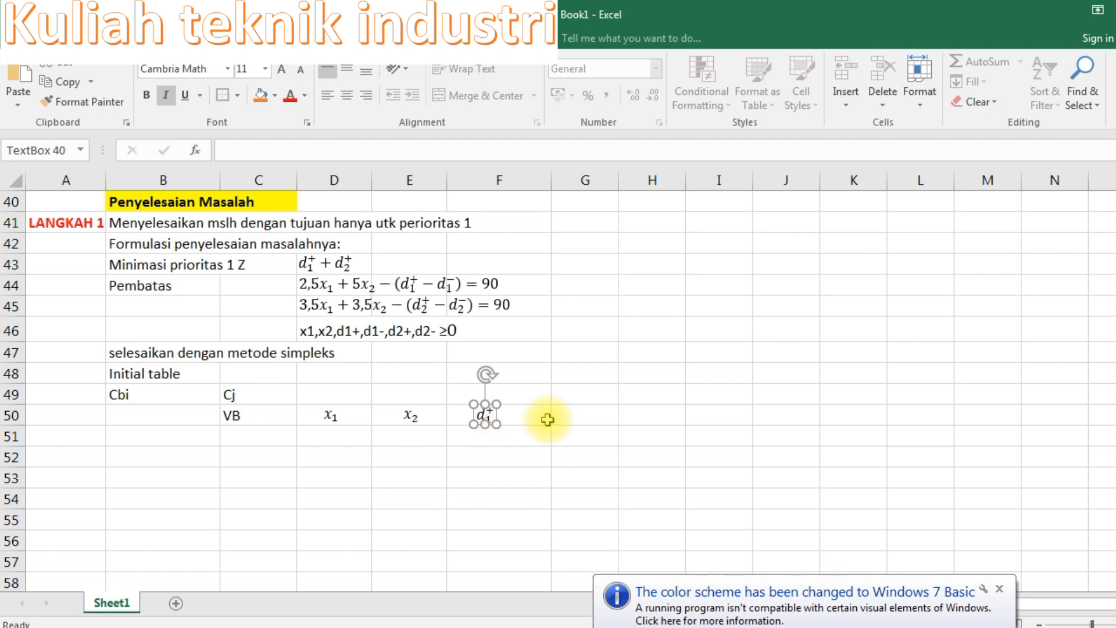
left_click(579, 416)
key("ctrl+v")
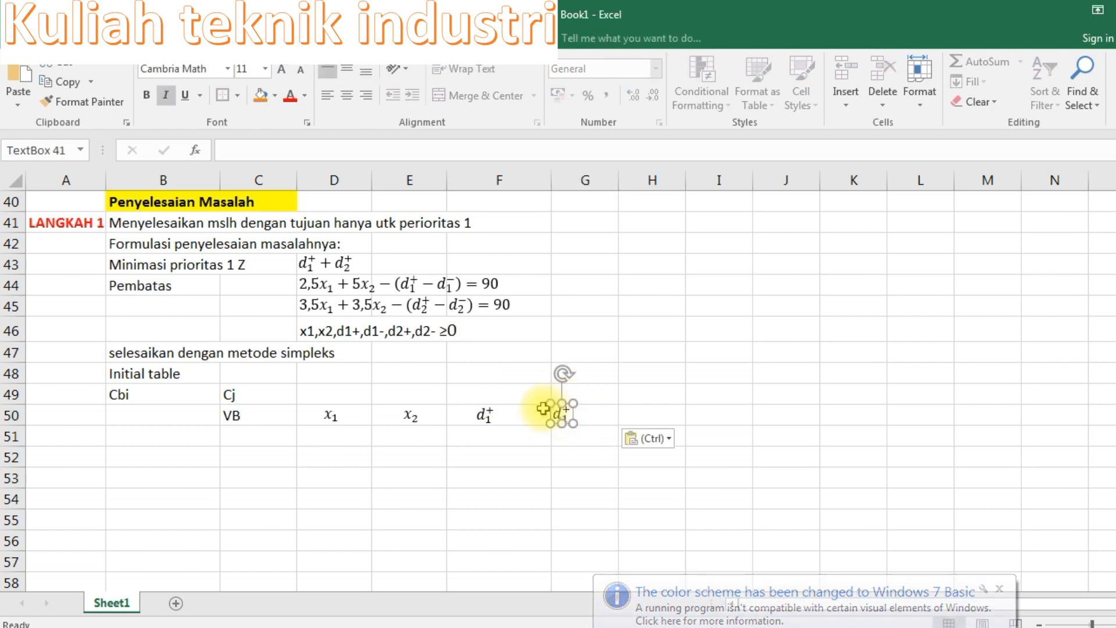
Step: Merge and center the Cbi cells B49:B50, and apply all borders to the range C49:J50
left_click_drag(163, 394, 162, 415)
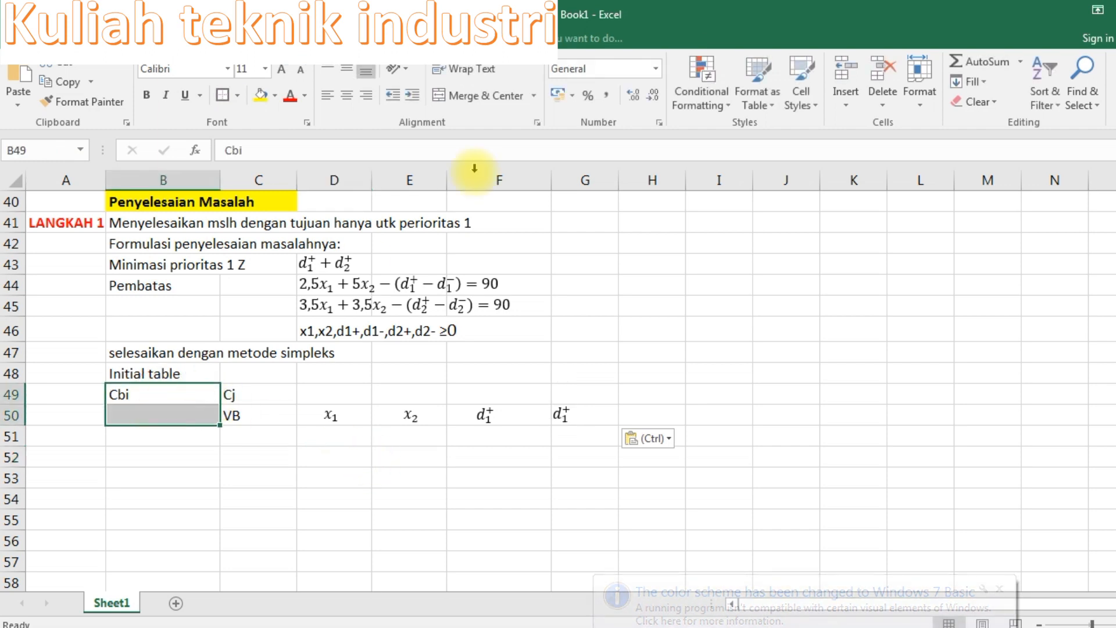
left_click(512, 96)
left_click_drag(257, 394, 485, 394)
left_click_drag(258, 397, 773, 414)
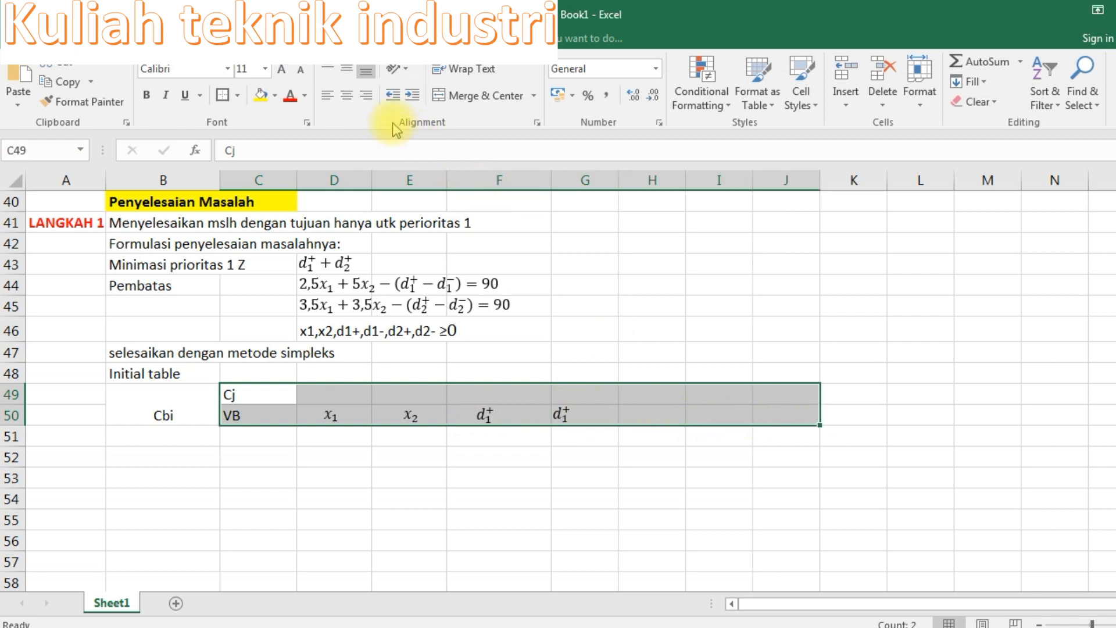
left_click(237, 95)
left_click(238, 241)
left_click(748, 440)
Step: Center the copied d₁⁺ equation within cell G50 and change its superscript to a minus sign
left_click(560, 412)
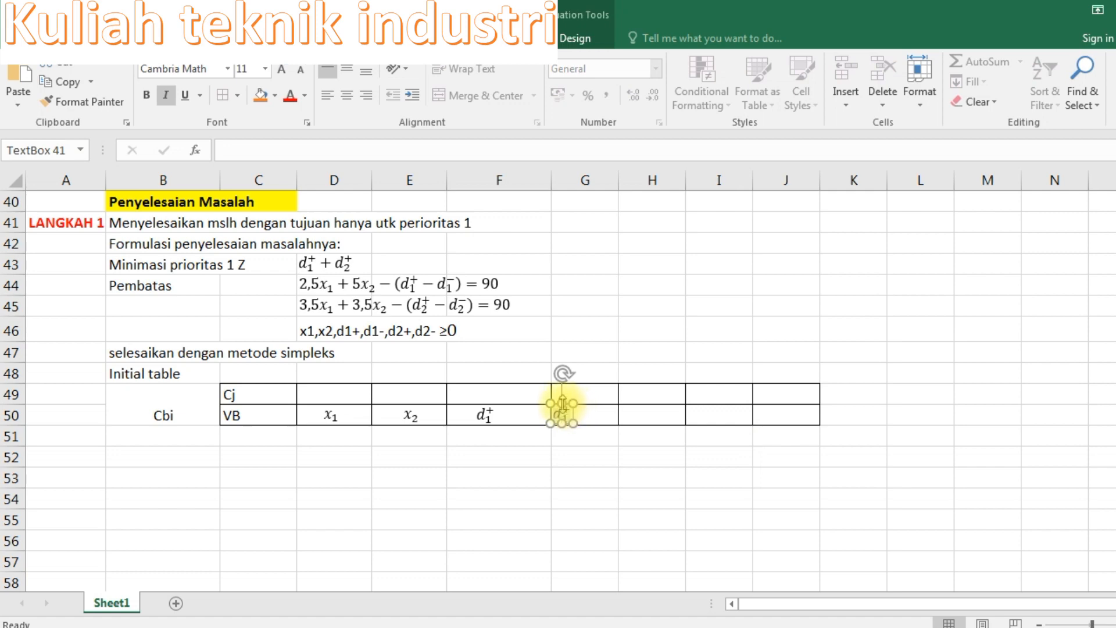
left_click(640, 627)
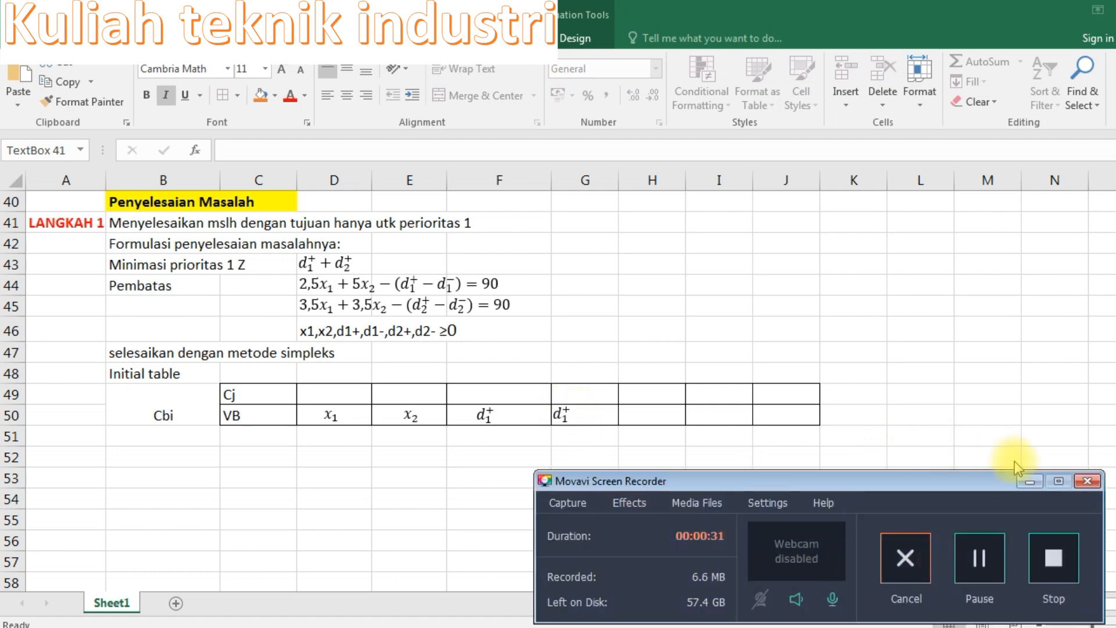
left_click(1029, 481)
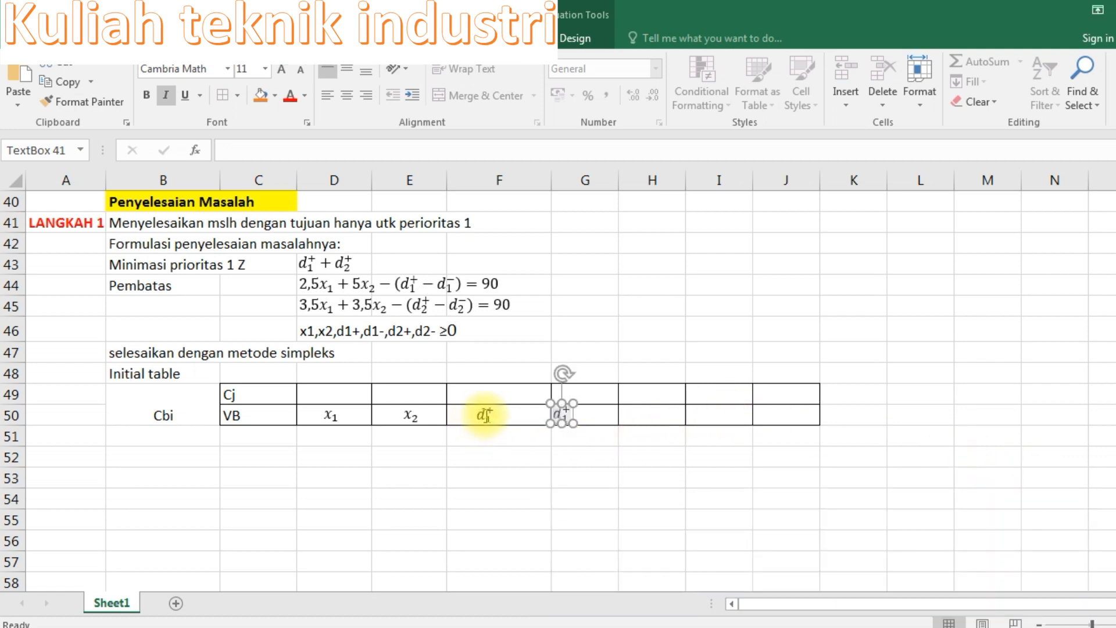
left_click(571, 429)
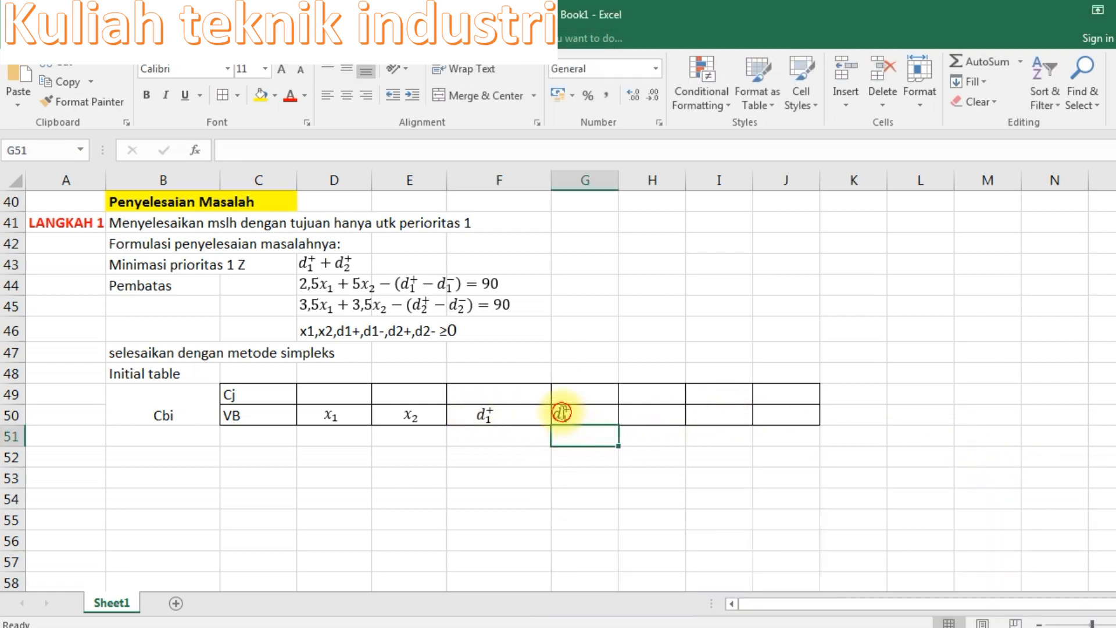
left_click(566, 406)
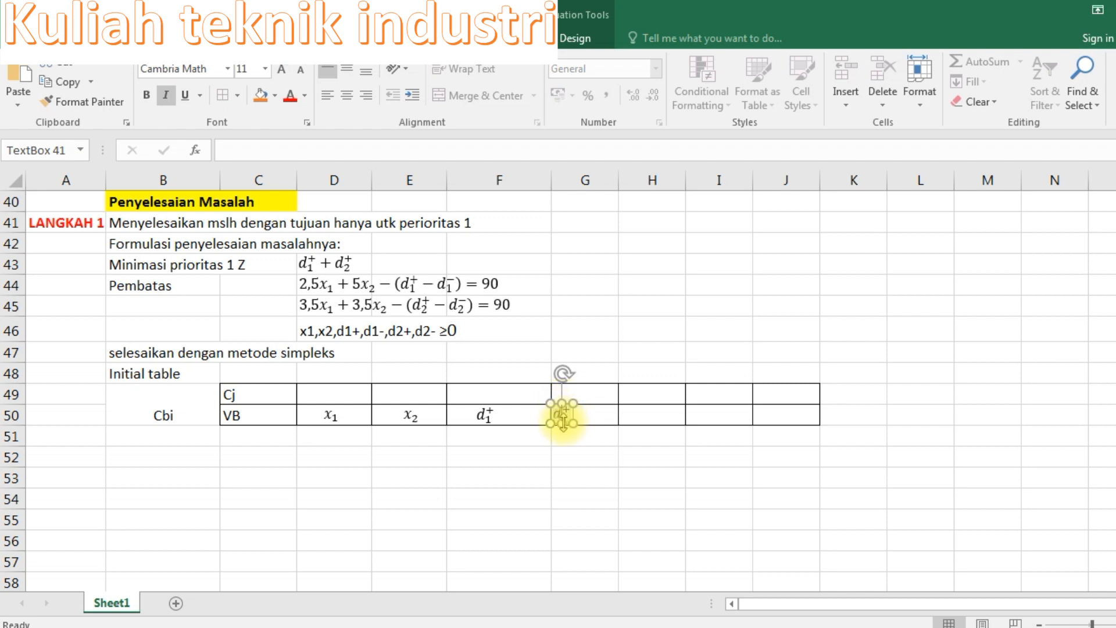
left_click_drag(574, 414, 586, 414)
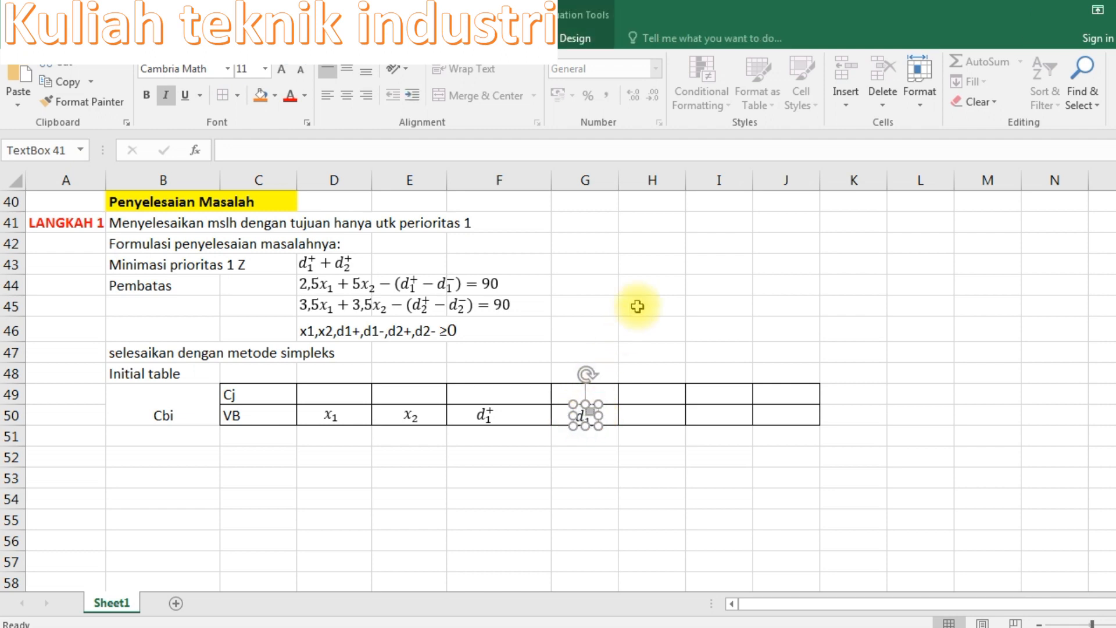
left_click(643, 494)
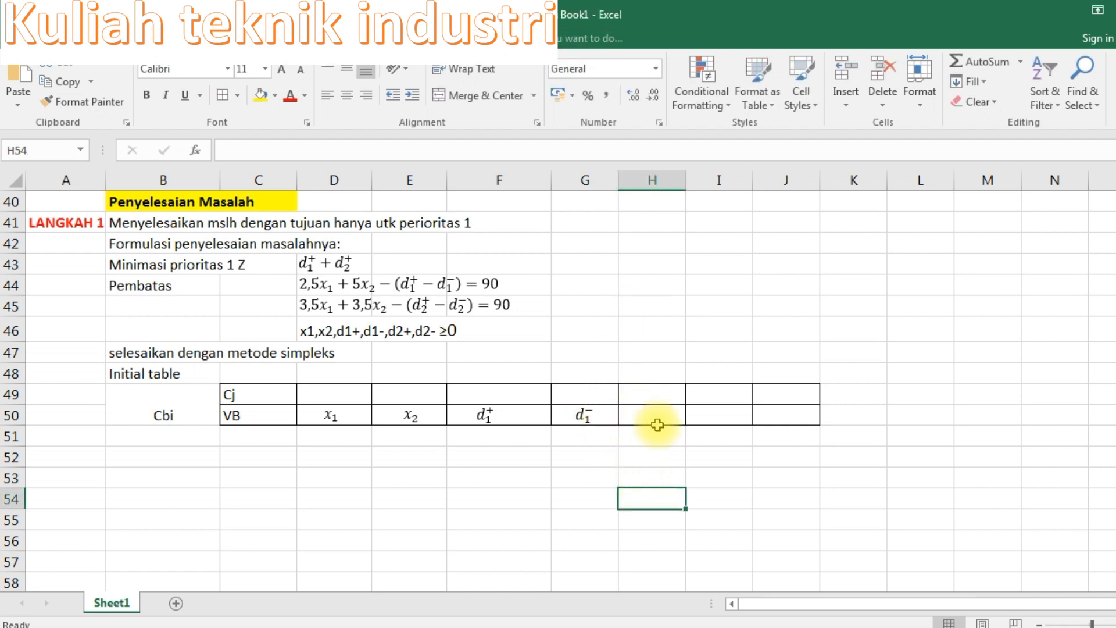
Step: Paste a copy of the d₁⁺ equation into cell H50 and change its subscript to 2
key("ctrl+v")
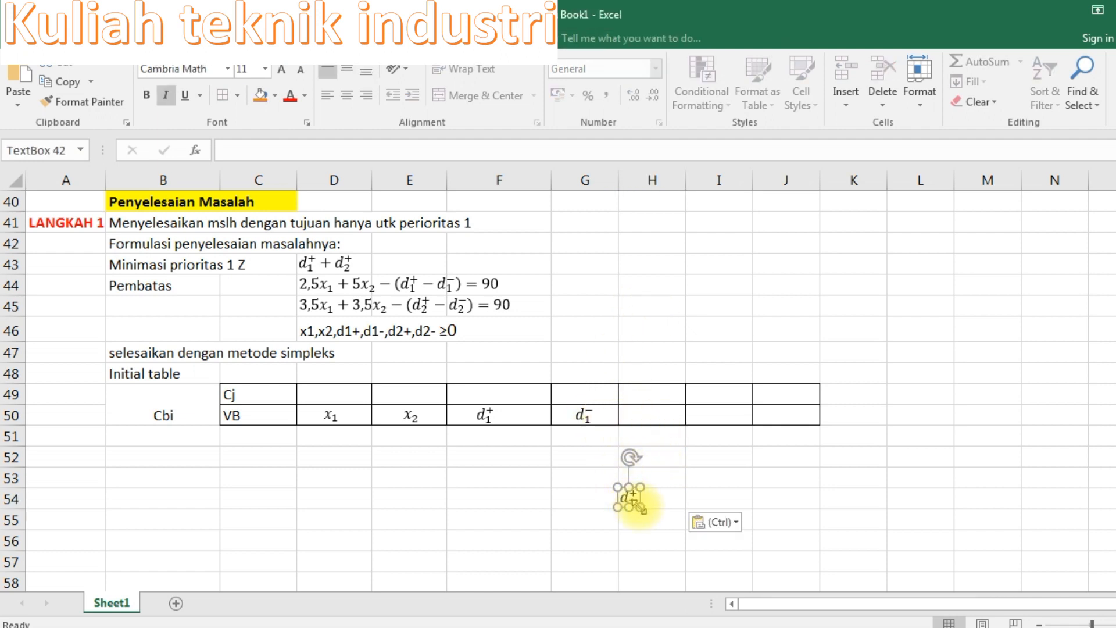
left_click_drag(641, 501, 661, 421)
left_click(649, 414)
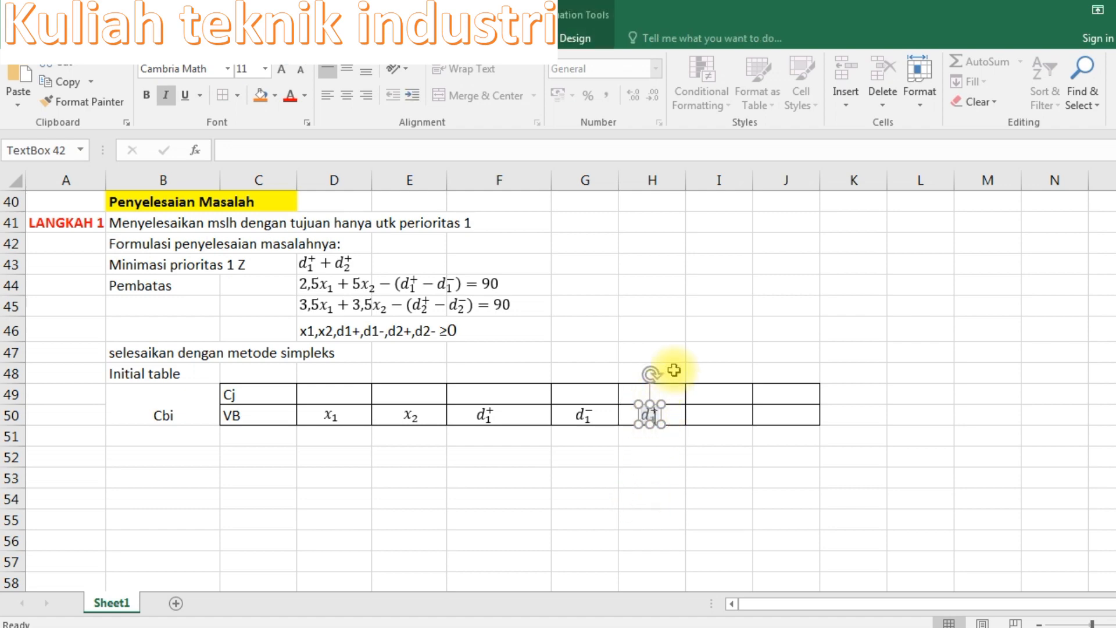
key("BackSpace")
type("2")
left_click(717, 441)
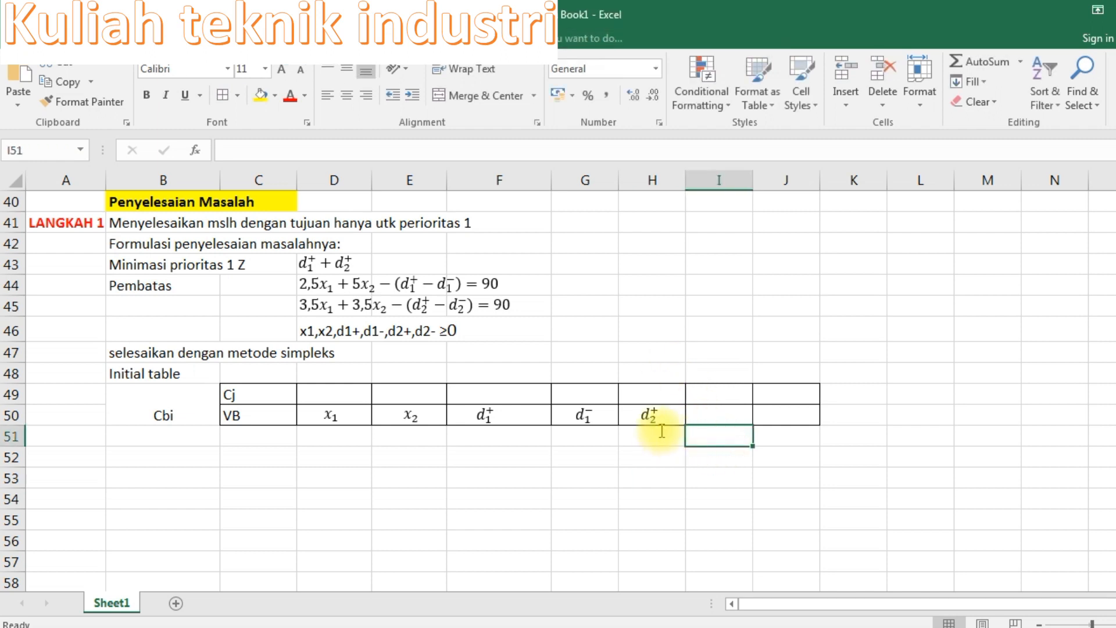
Step: Paste another copy of the equation into cell I50 and edit it to read d₂⁻
key("ctrl+v")
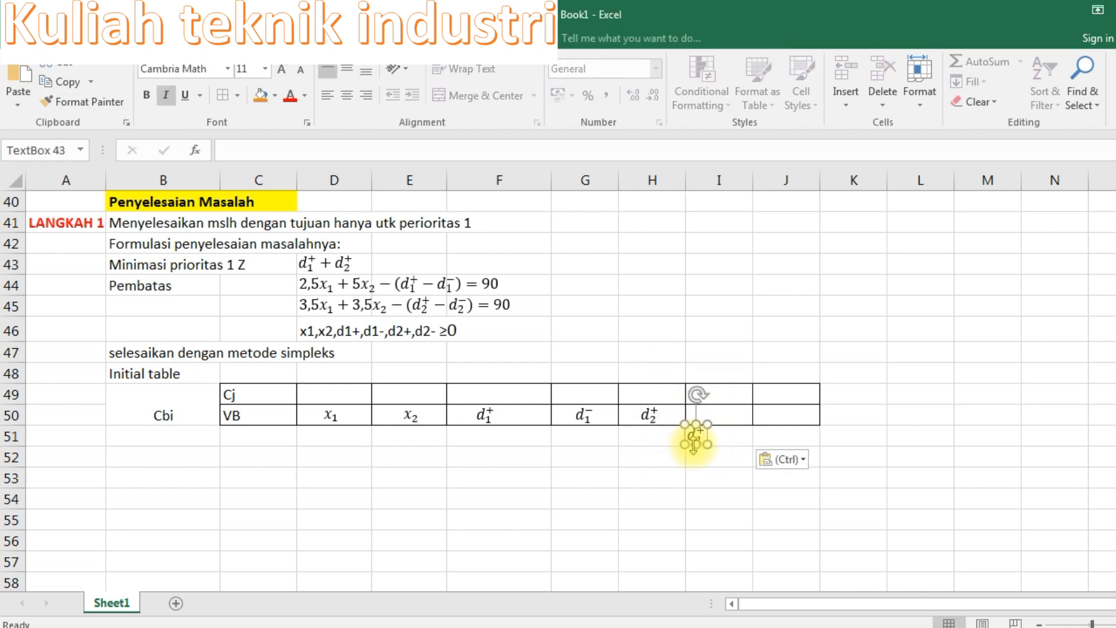
left_click_drag(711, 441, 720, 421)
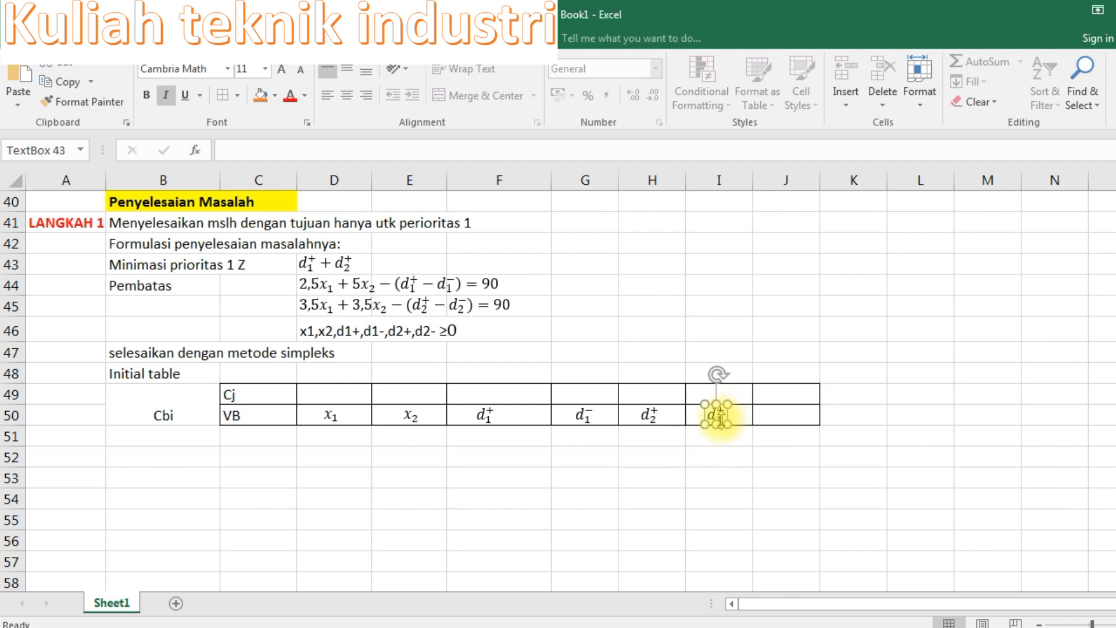
left_click(716, 414)
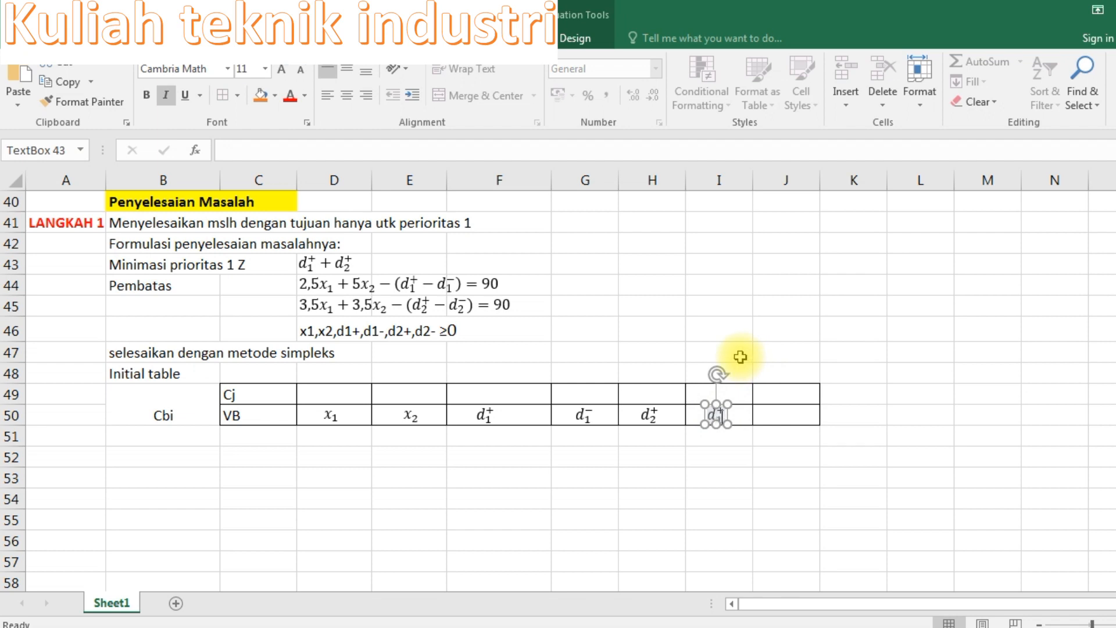
key("BackSpace")
type("2")
left_click(720, 482)
left_click(750, 626)
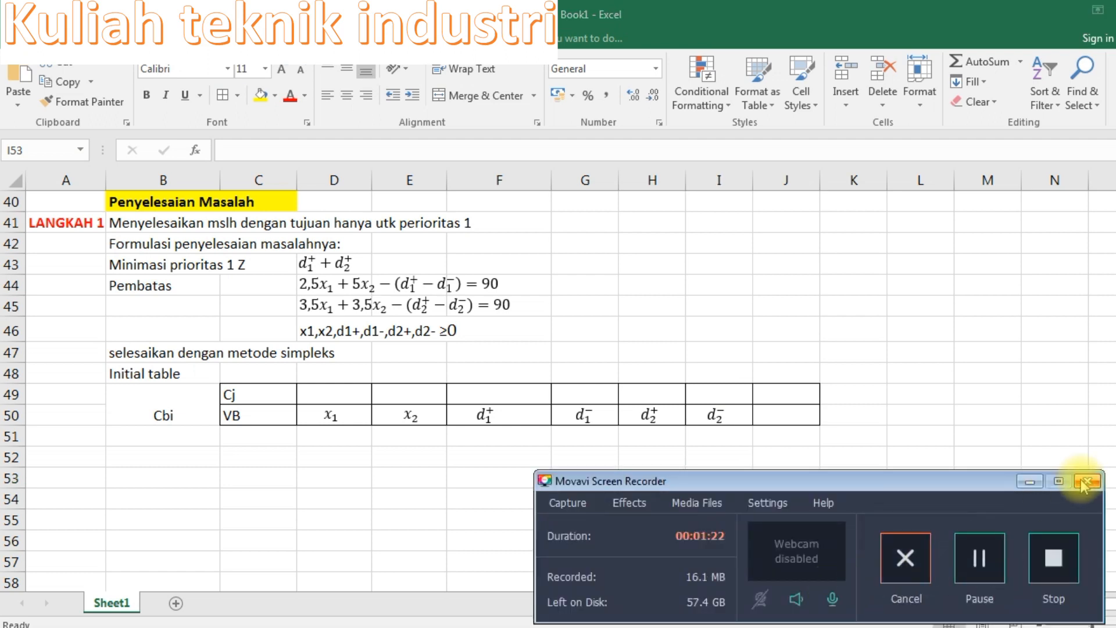
left_click(1027, 482)
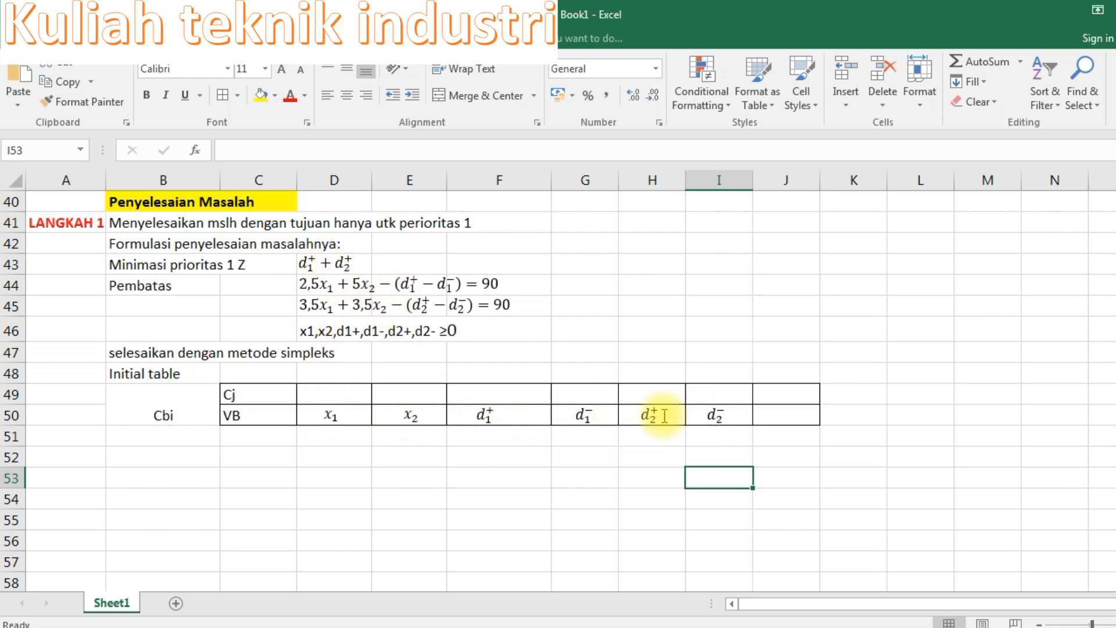
Step: Enter the heading RHS in cell J50, then merge and center it across J49:J50
left_click(773, 414)
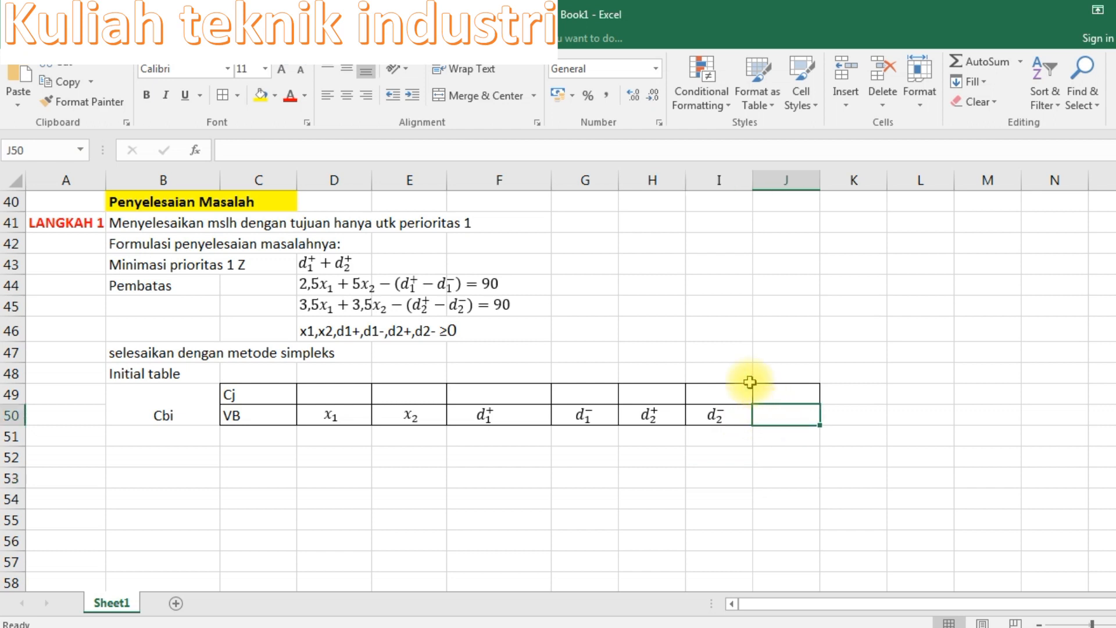
type("RHS")
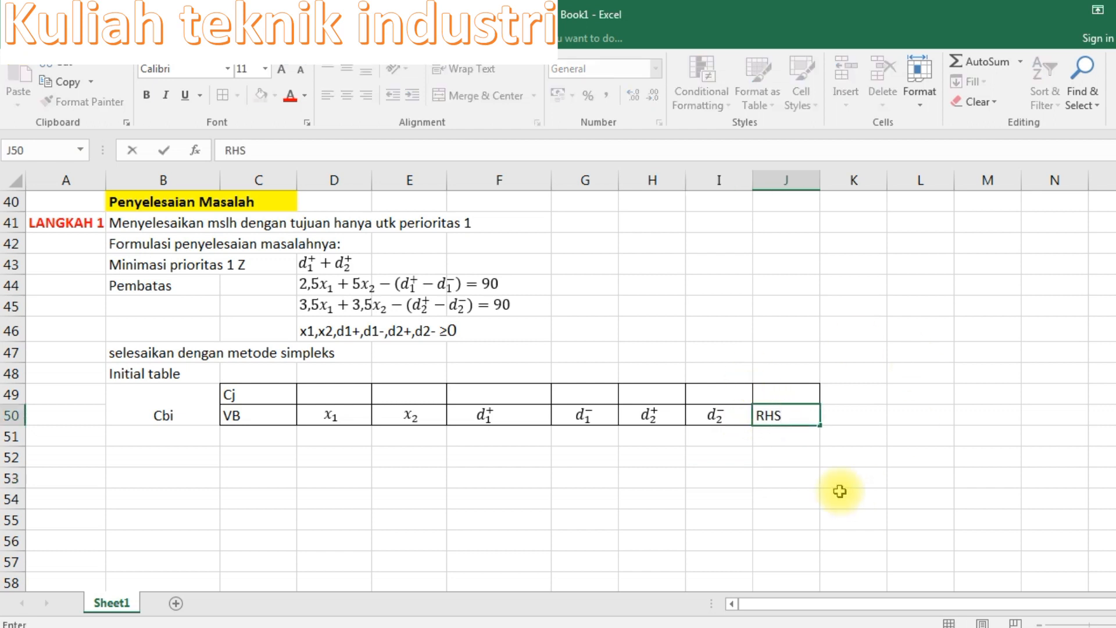
left_click(788, 497)
left_click_drag(776, 396, 777, 414)
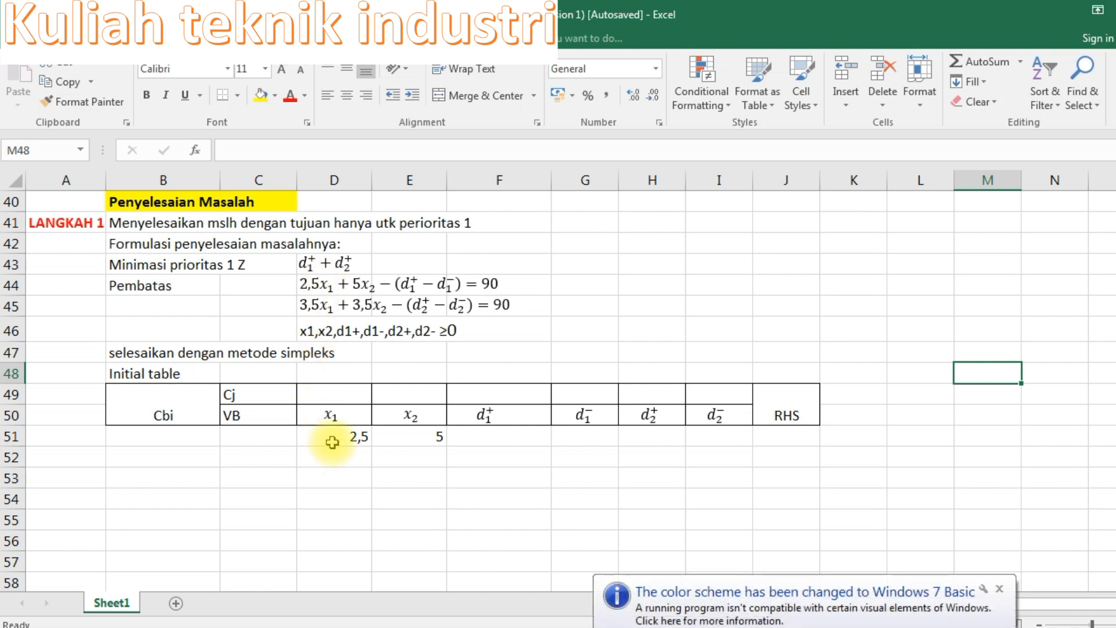
Step: Enter the first constraint's deviation coefficients in row 51: -1 under d₁⁺ and 1 under d₁⁻
left_click(999, 589)
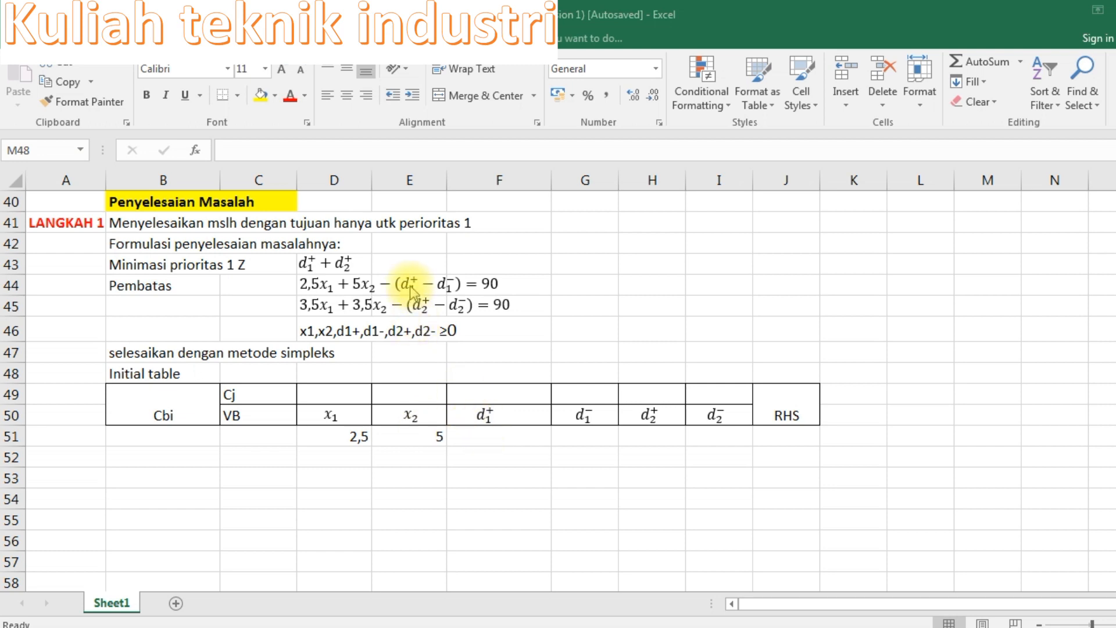
left_click(488, 433)
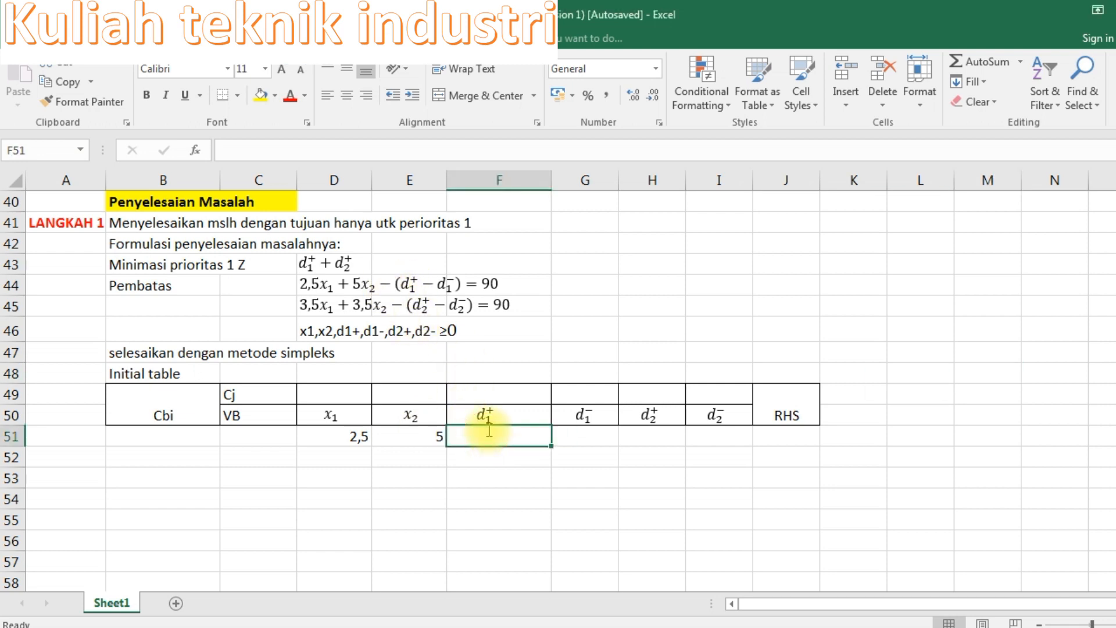
type("-1")
key("Tab")
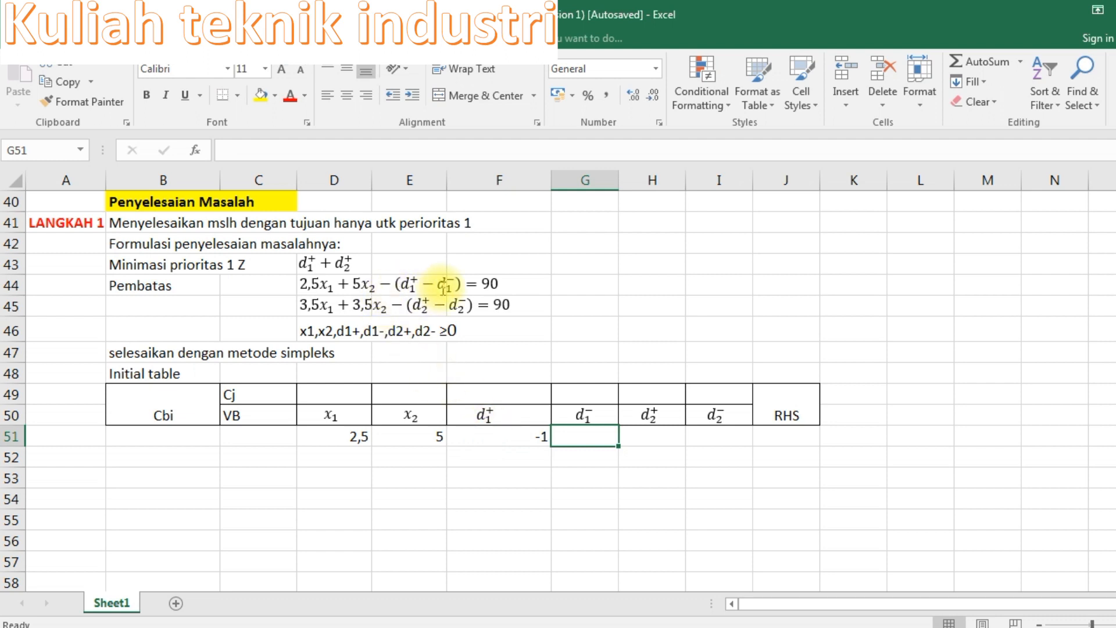
type("1")
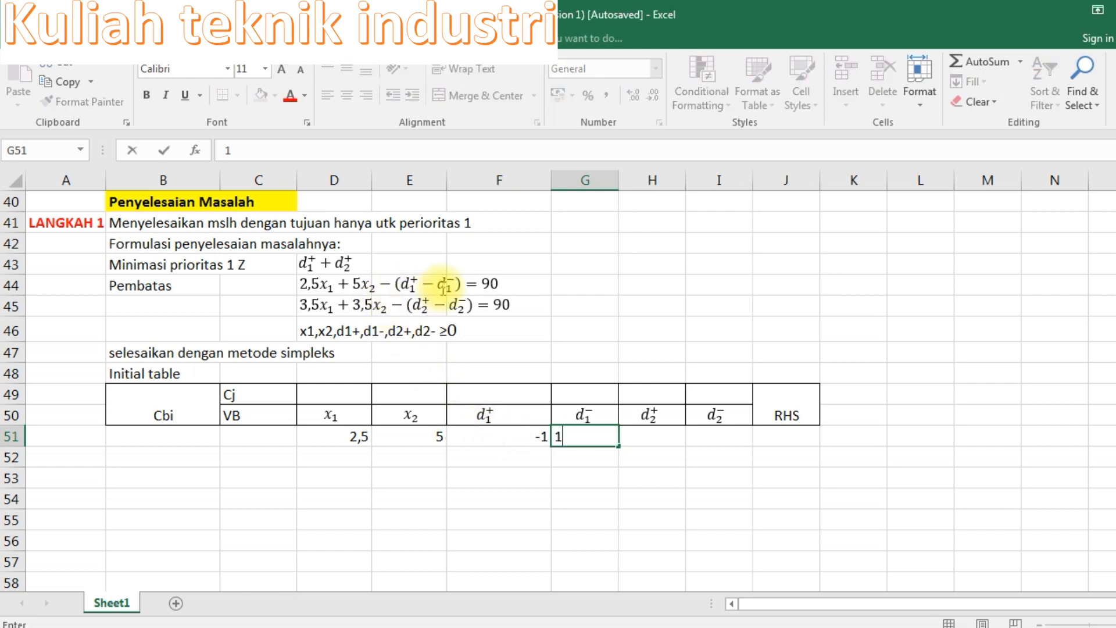
Step: Complete row 51 with 0 under d₂⁺, 0 under d₂⁻ and 90 under RHS
left_click(623, 438)
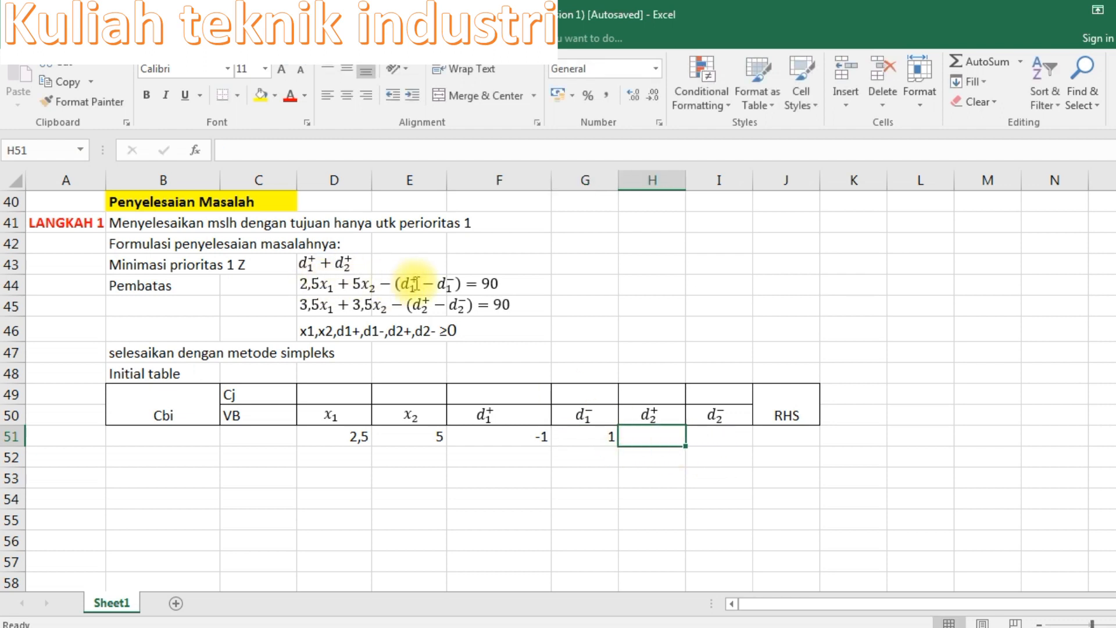
type("0")
key("Tab")
key("Down")
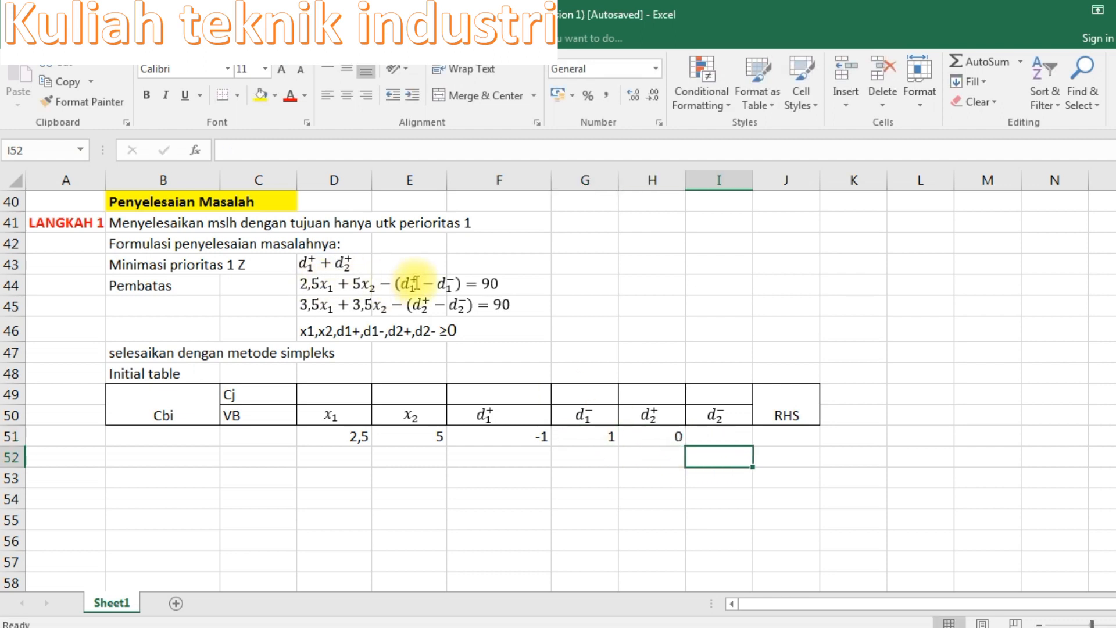
key("Up")
type("0")
key("Tab")
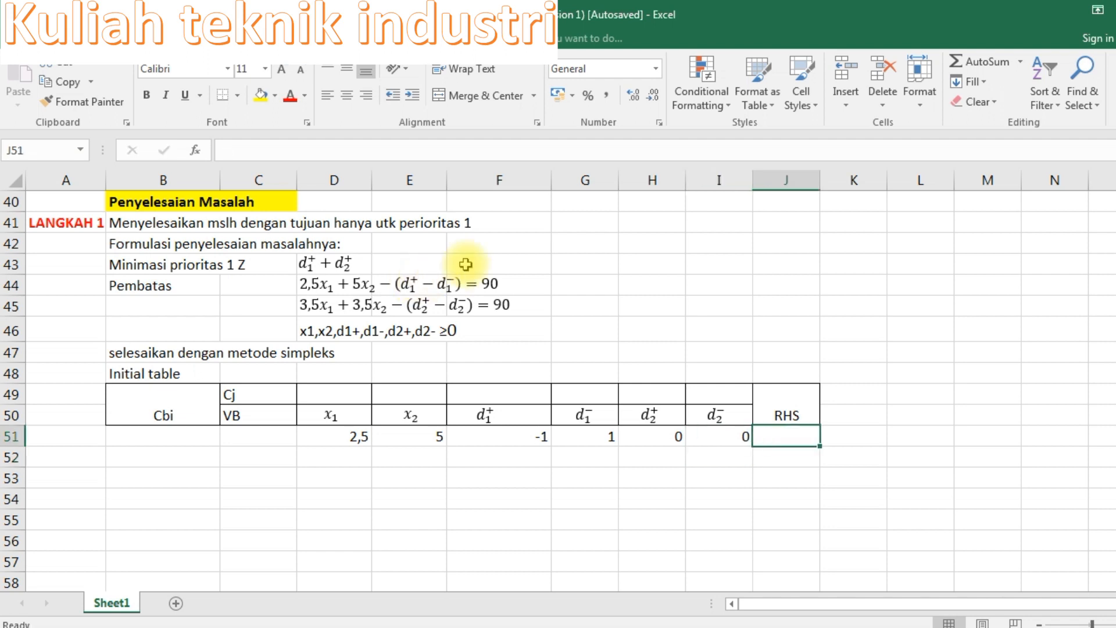
type("90")
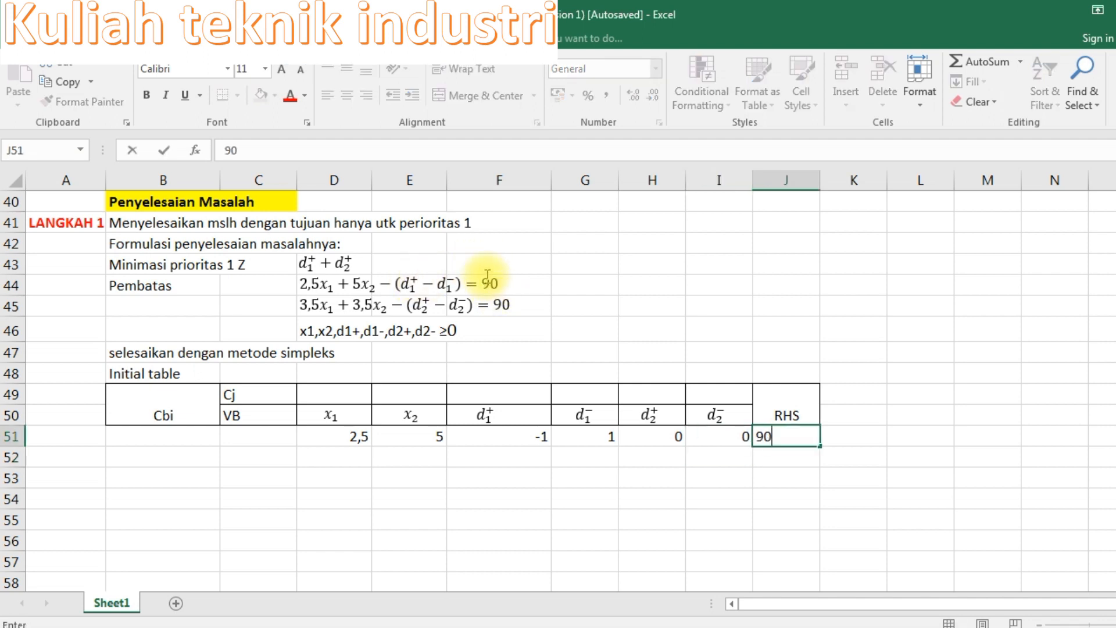
Step: Enter the second constraint's coefficients in row 52: 3,5 under x₁ and 3,5 under x₂
left_click(323, 456)
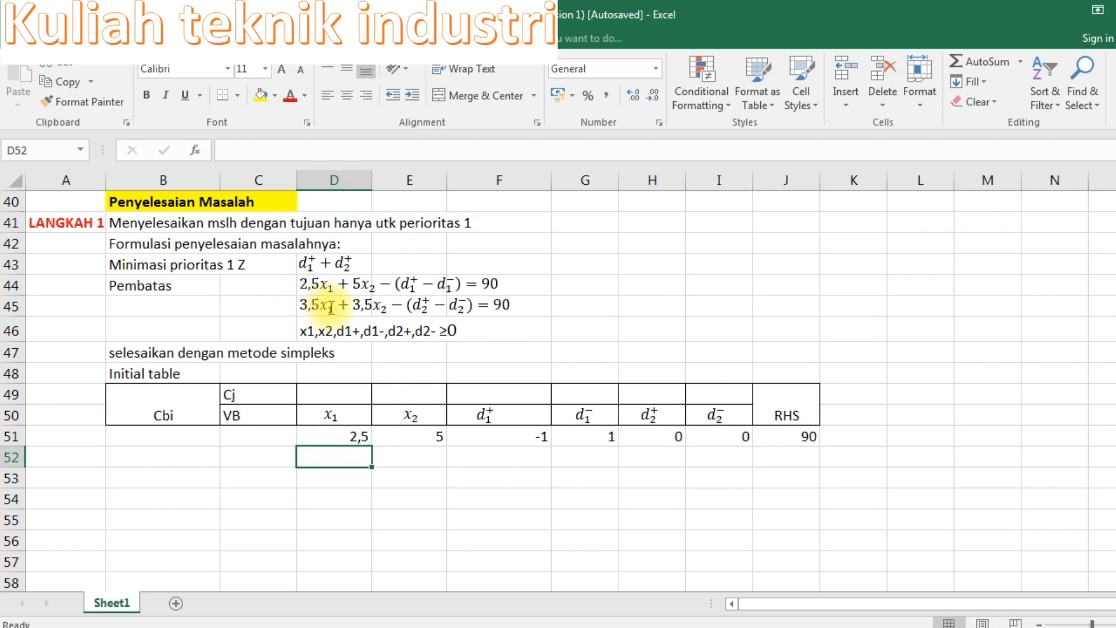
type("3,5")
left_click(422, 456)
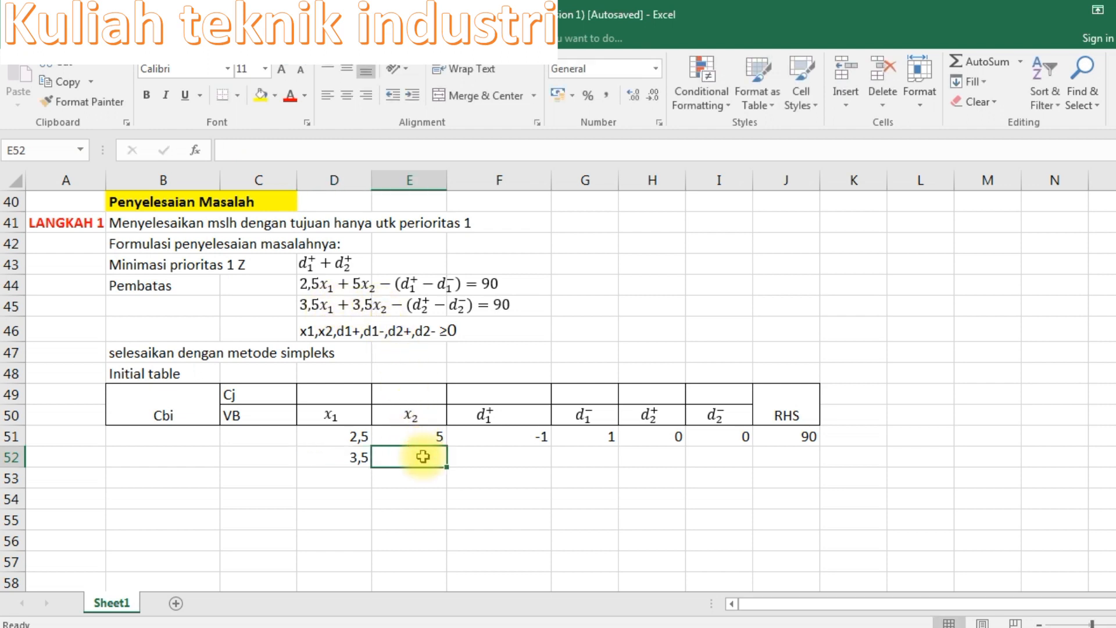
type("3,5")
Step: Fill F52:J52 with the second constraint's deviation coefficients 0, 0, -1 and 1, and the RHS value 90
left_click(480, 463)
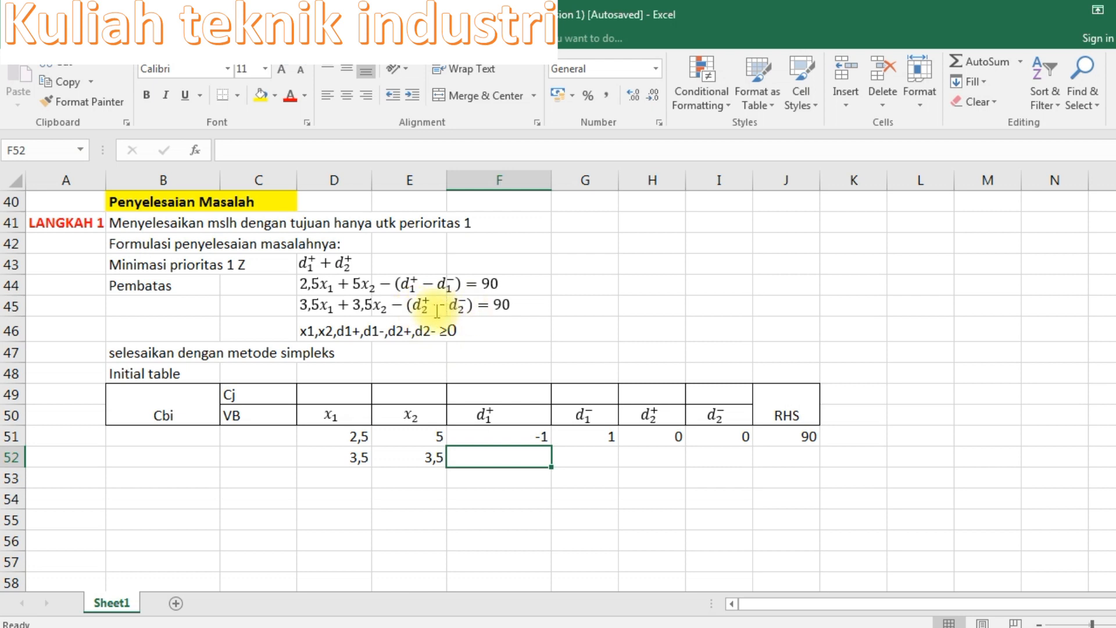
type("0")
key("Tab")
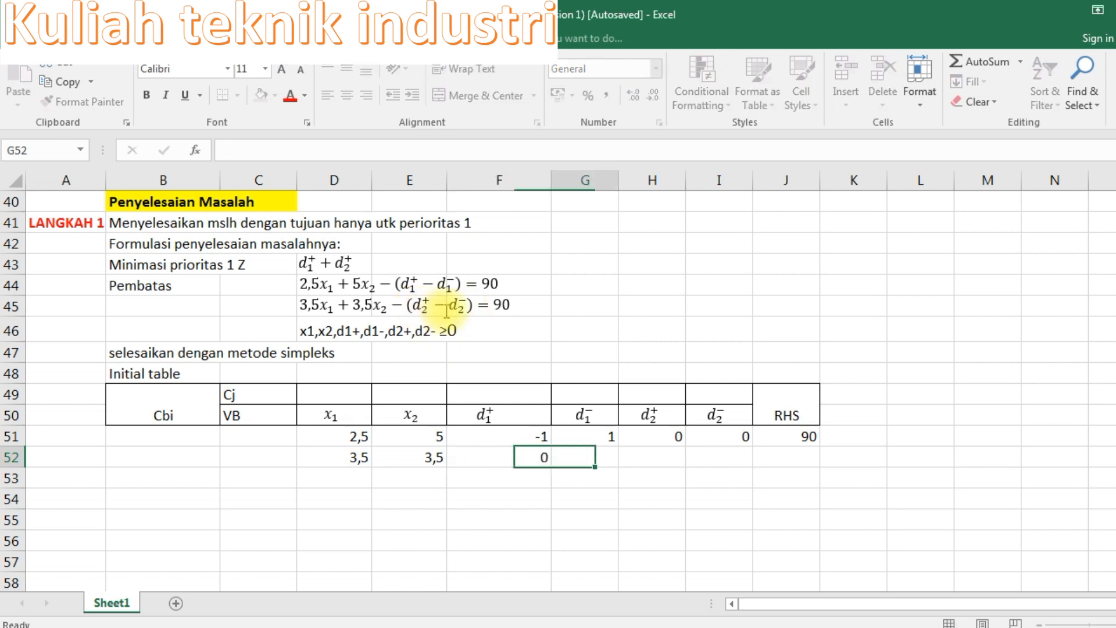
type("0")
key("Tab")
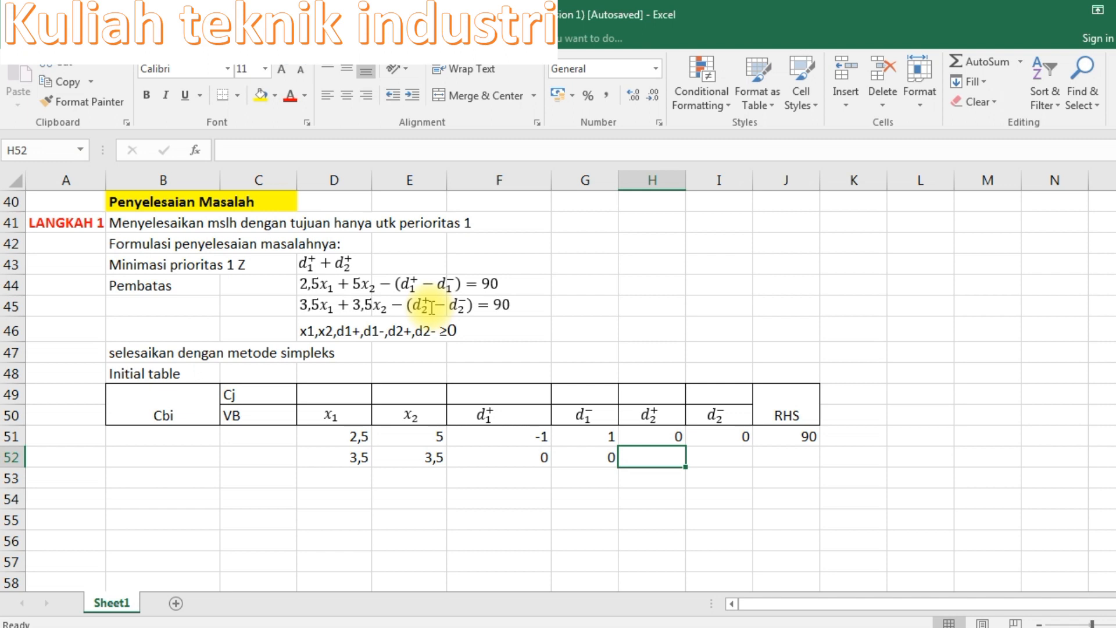
type("-1")
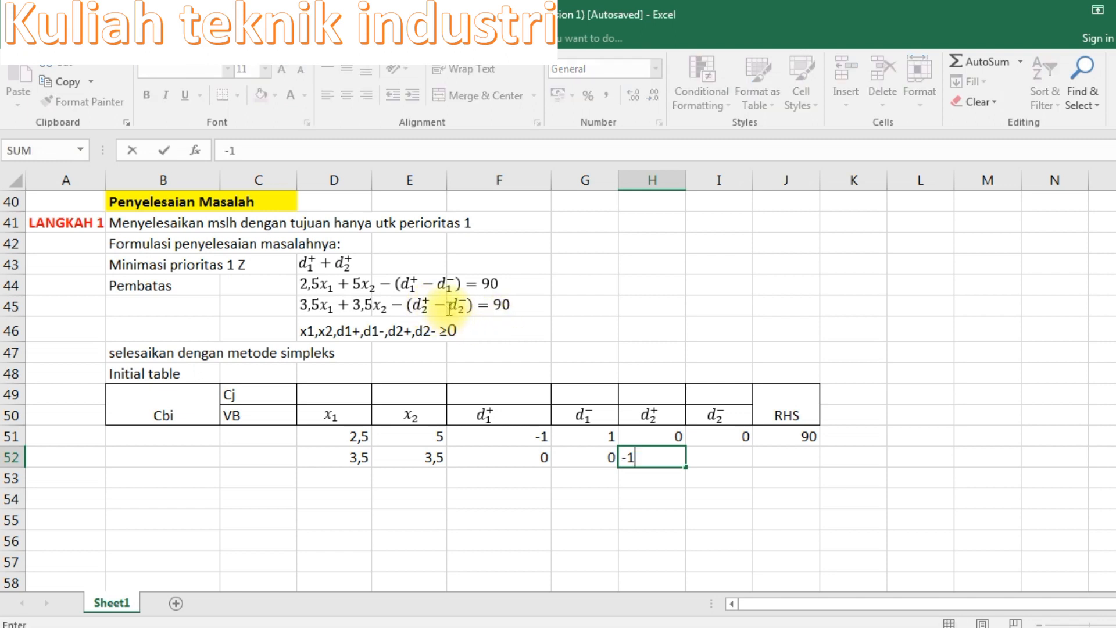
left_click(741, 454)
type("1")
key("Tab")
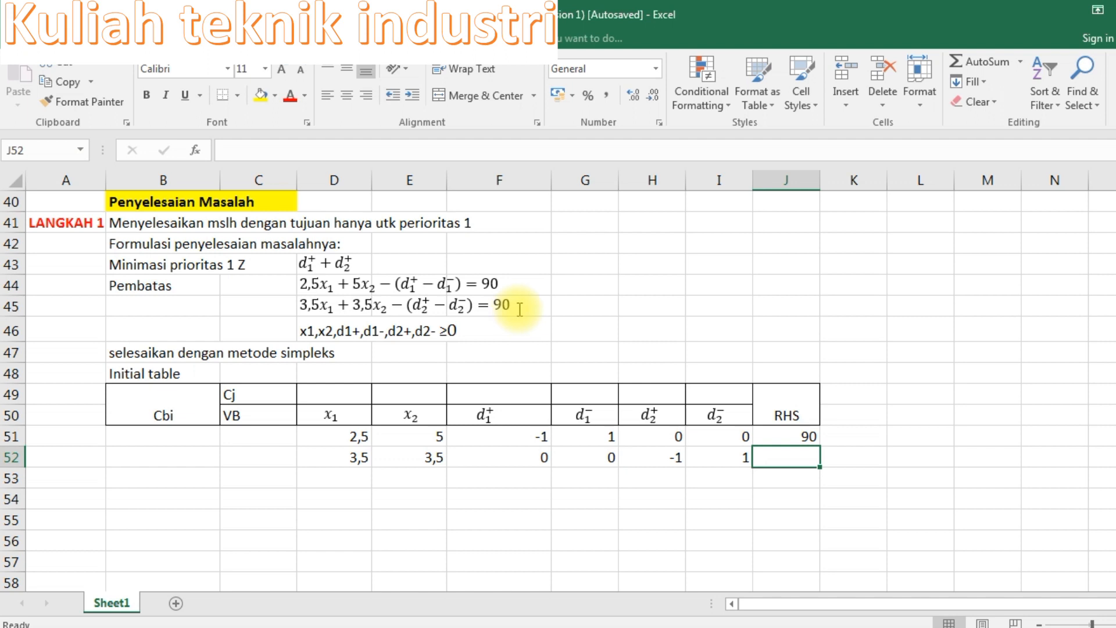
type("90")
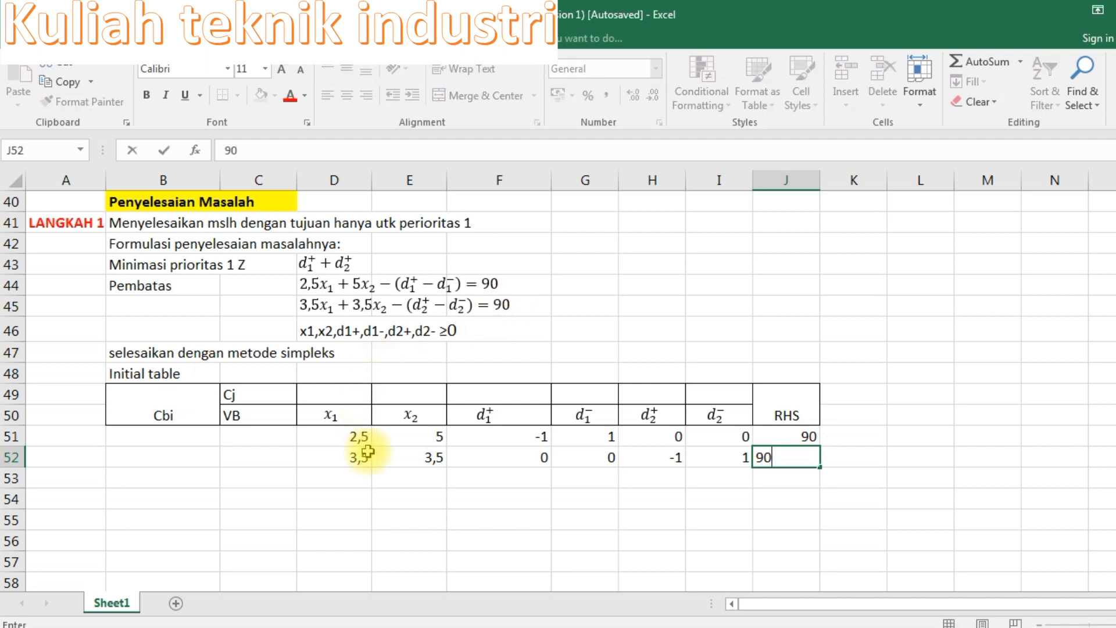
Step: Apply all borders to the table body range B51:J53
left_click(339, 480)
left_click_drag(118, 442, 779, 475)
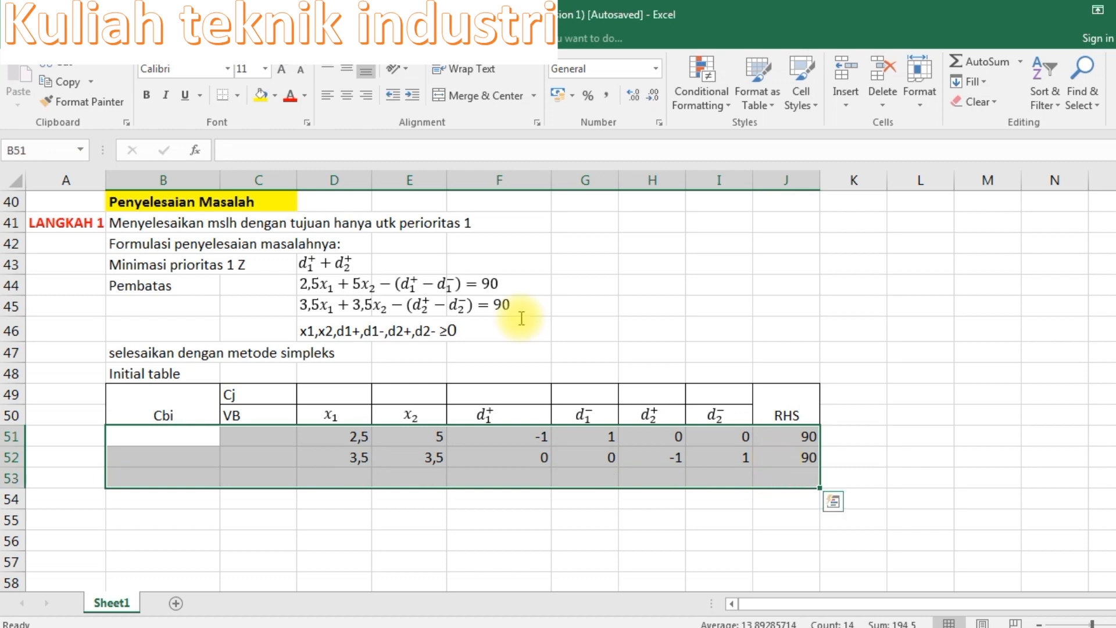
left_click(237, 95)
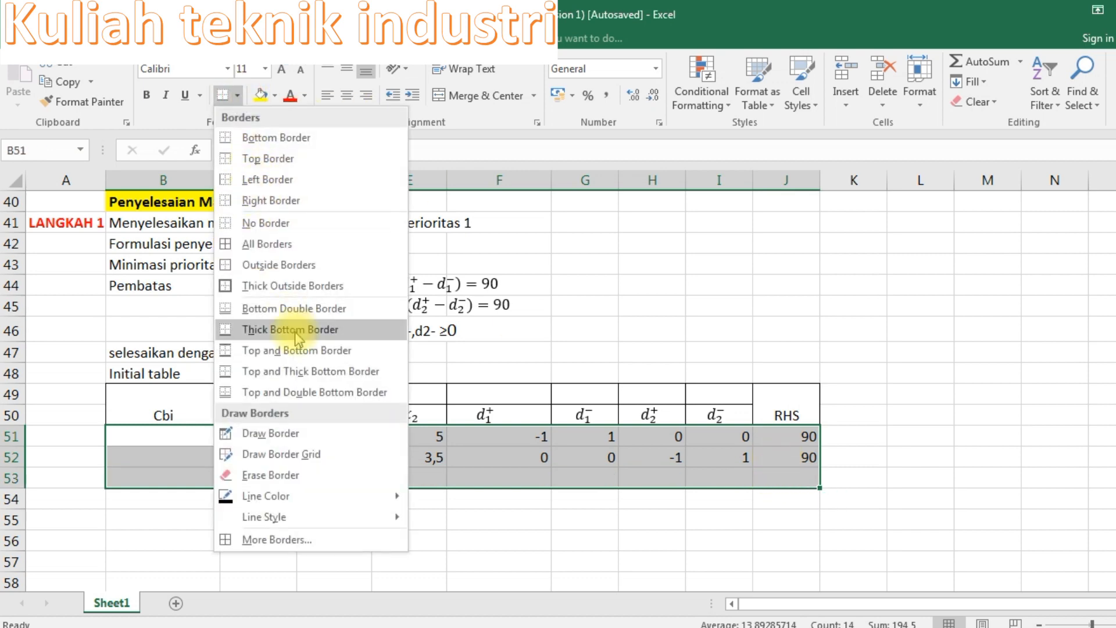
left_click(279, 244)
left_click(409, 478)
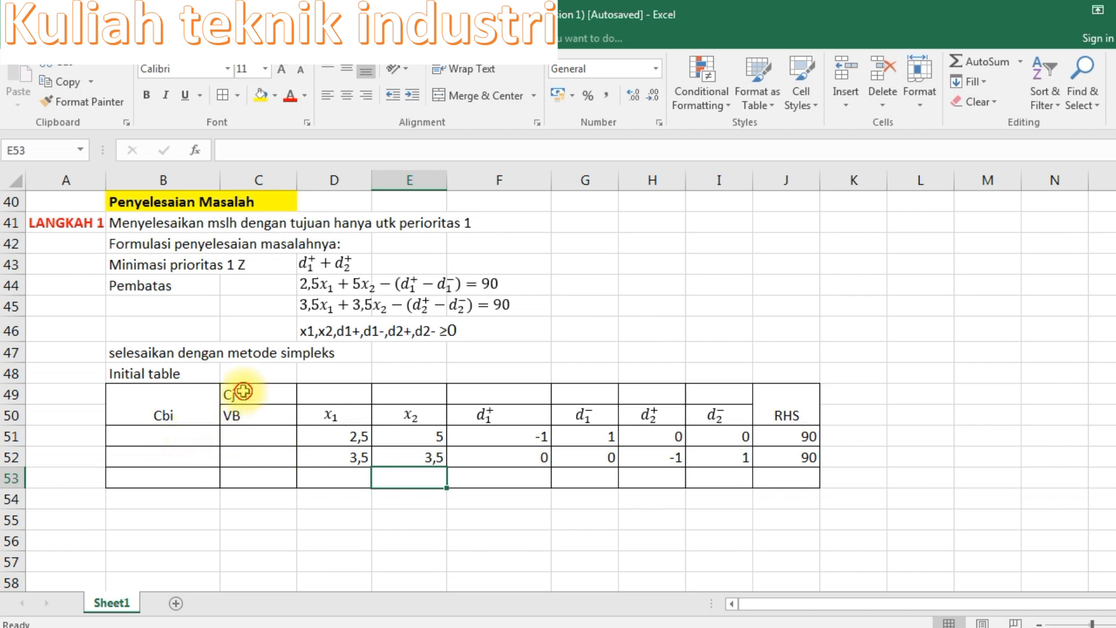
Step: Center the Cj and VB labels in cells C49:C50 horizontally
left_click_drag(243, 391, 238, 415)
left_click(347, 95)
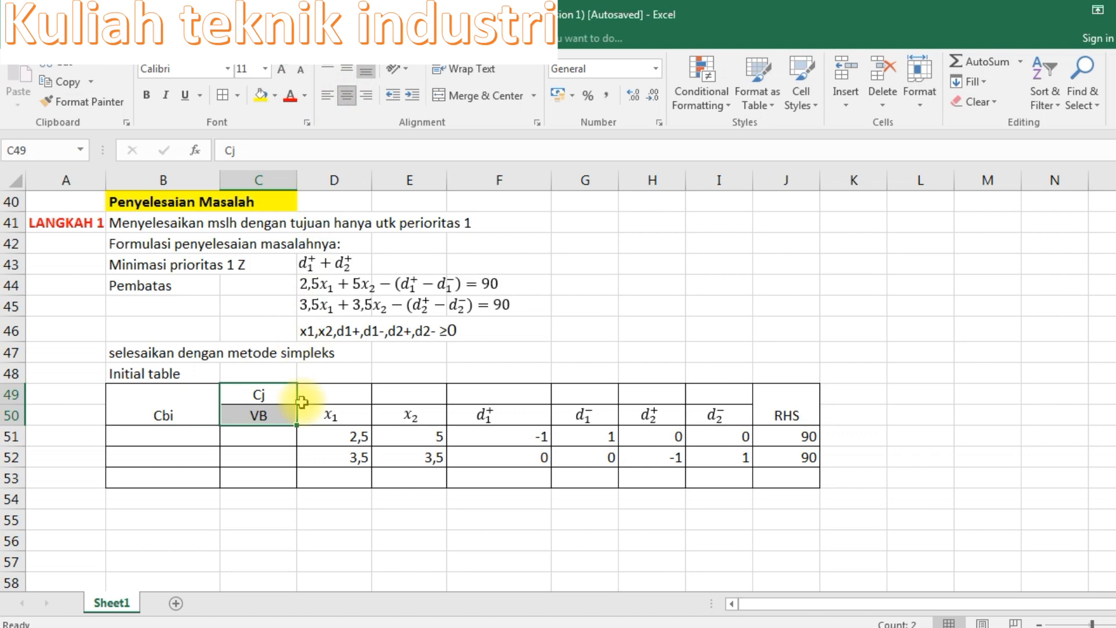
key("Right")
left_click(258, 416)
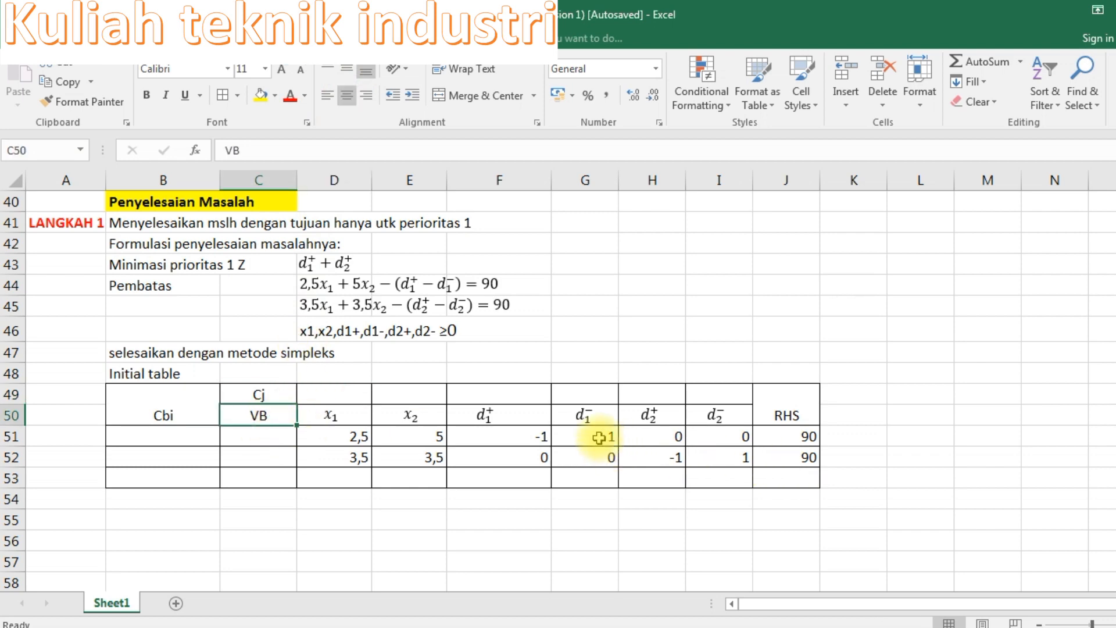
Step: Fill the d₁⁻ values in G51:G52 and the d₂⁻ values in I51:I52 with gray
left_click_drag(605, 438, 601, 458)
left_click(274, 95)
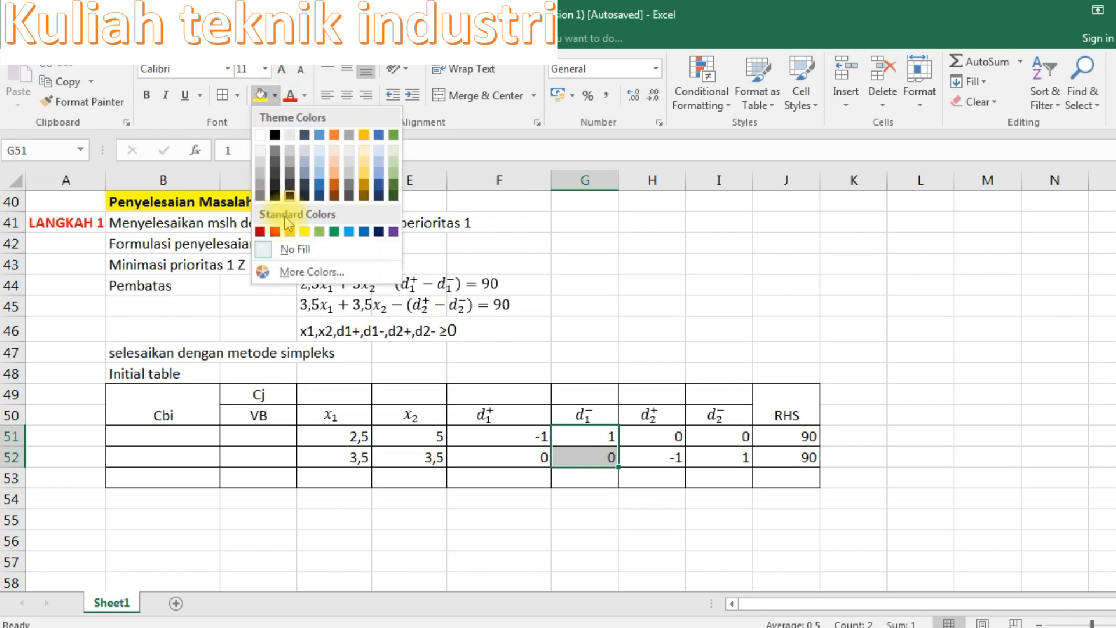
left_click(266, 162)
left_click_drag(719, 437, 733, 458)
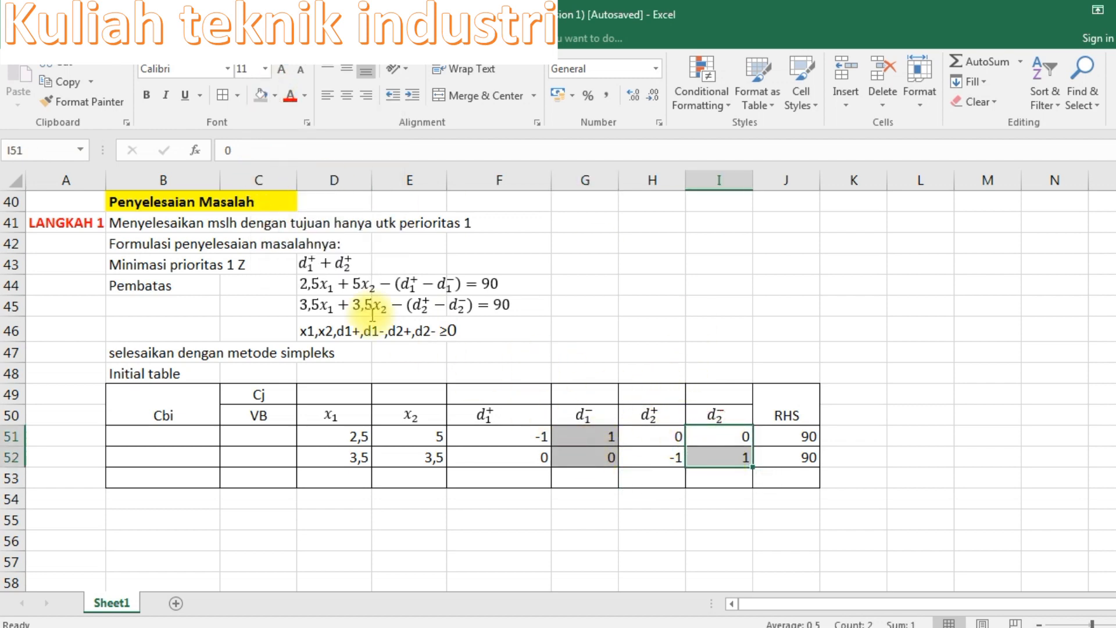
left_click(262, 95)
Step: Copy the d₁⁻ and d₂⁻ header symbols into C51 and C52 as the basic variables
left_click(582, 415)
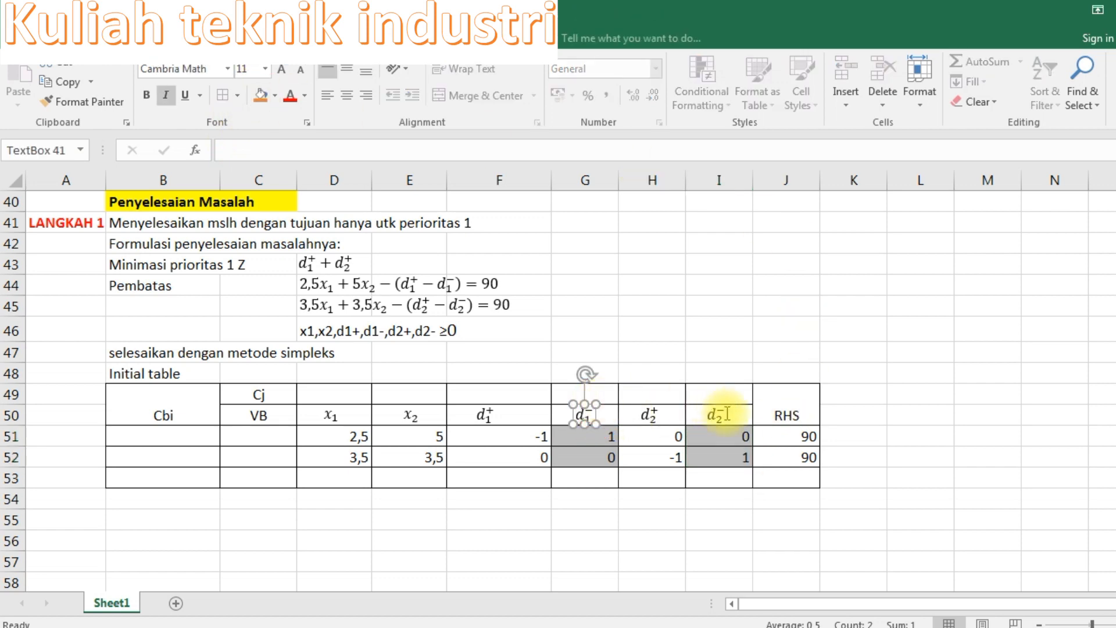
key("ctrl+c")
left_click(258, 432)
key("ctrl+v")
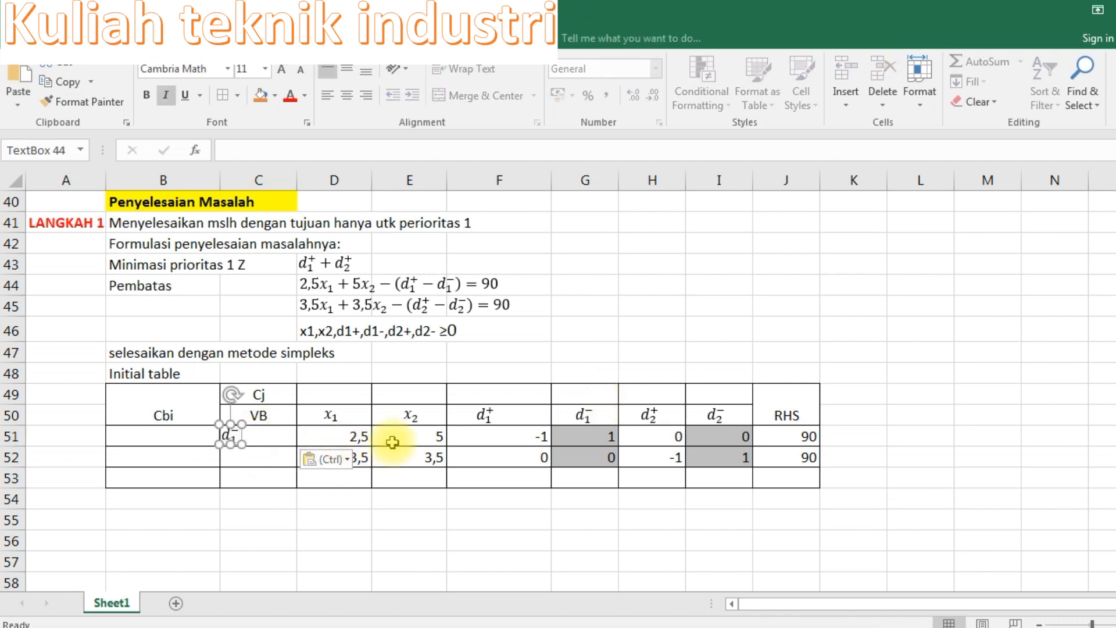
left_click(718, 413)
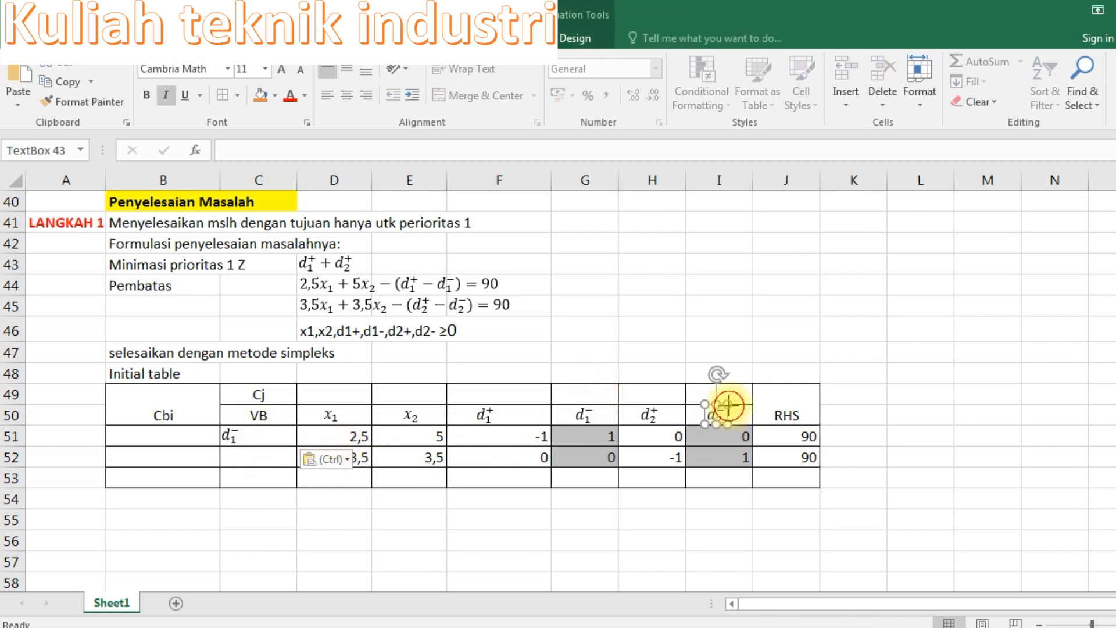
left_click(231, 436)
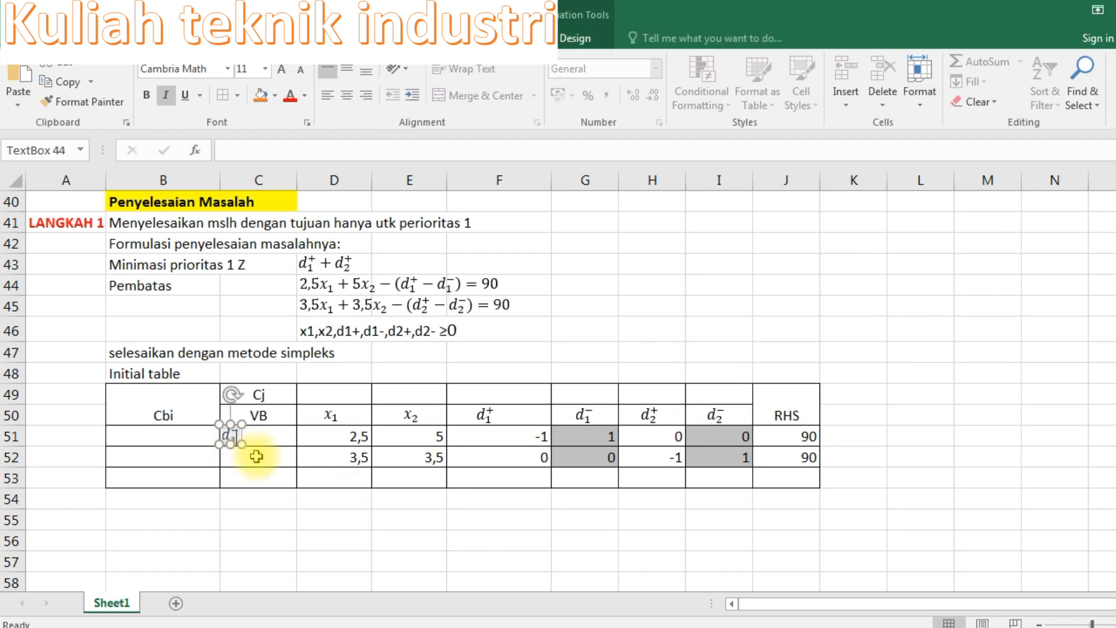
left_click(258, 459)
key("ctrl+v")
left_click(303, 494)
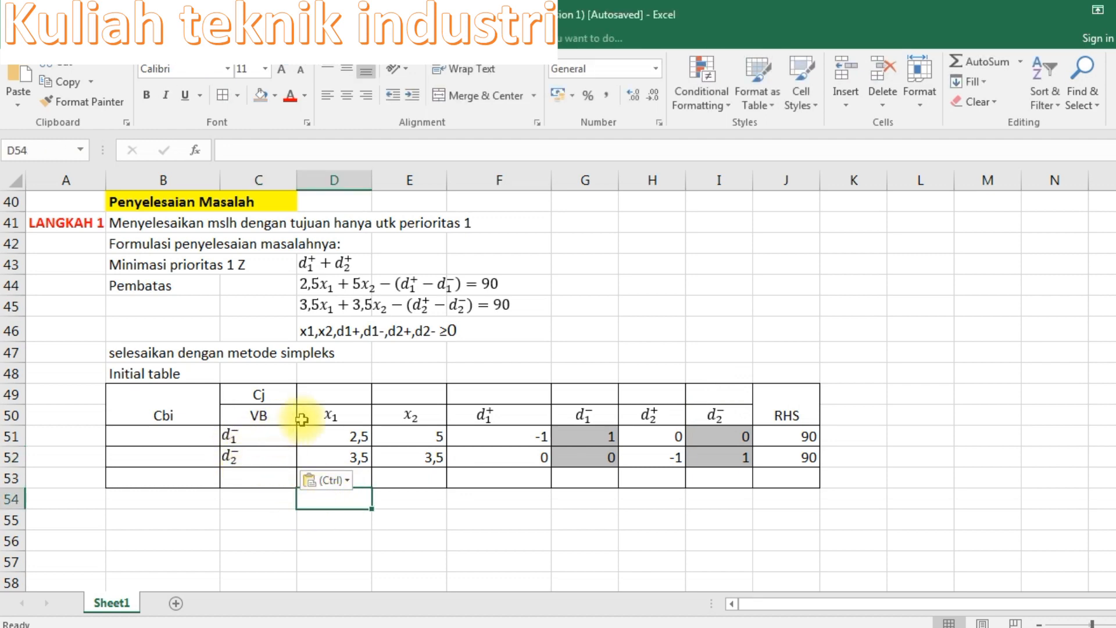
Step: Enter a Cj value of 1 for d₁⁺ in F49 and d₂⁺ in H49, and center D49:I49 horizontally
left_click(325, 394)
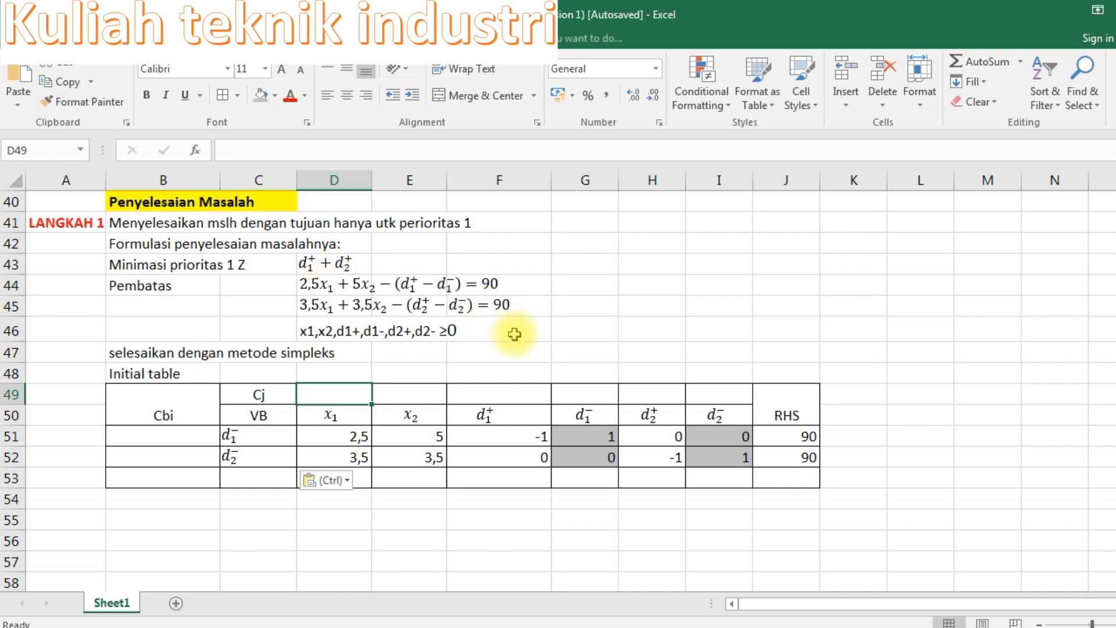
left_click(489, 414)
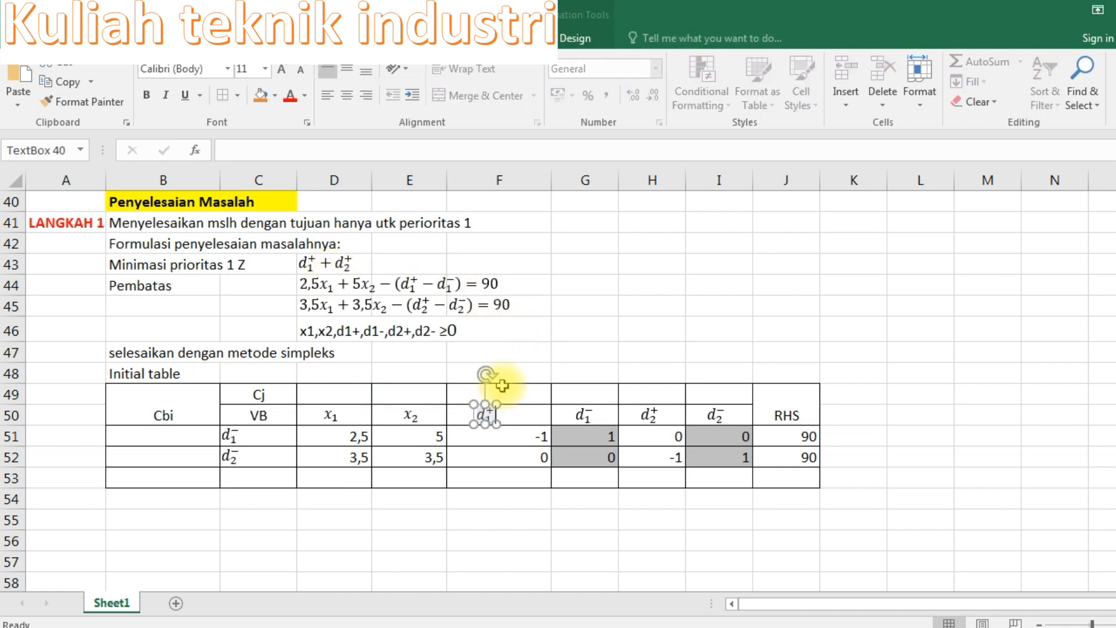
left_click(512, 388)
type("1")
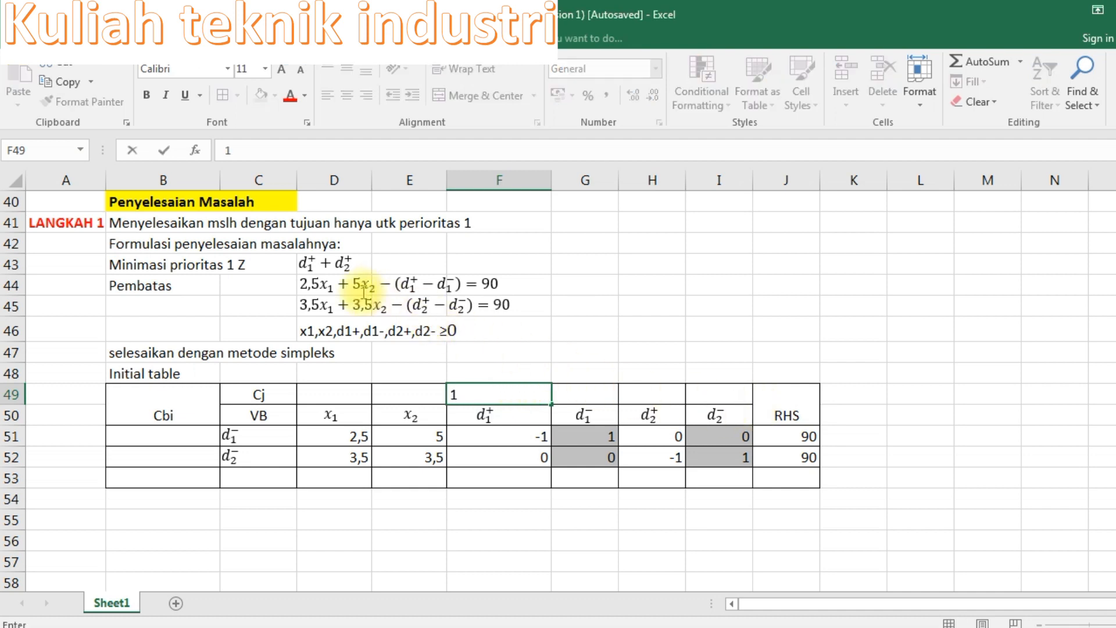
left_click(655, 396)
type("1")
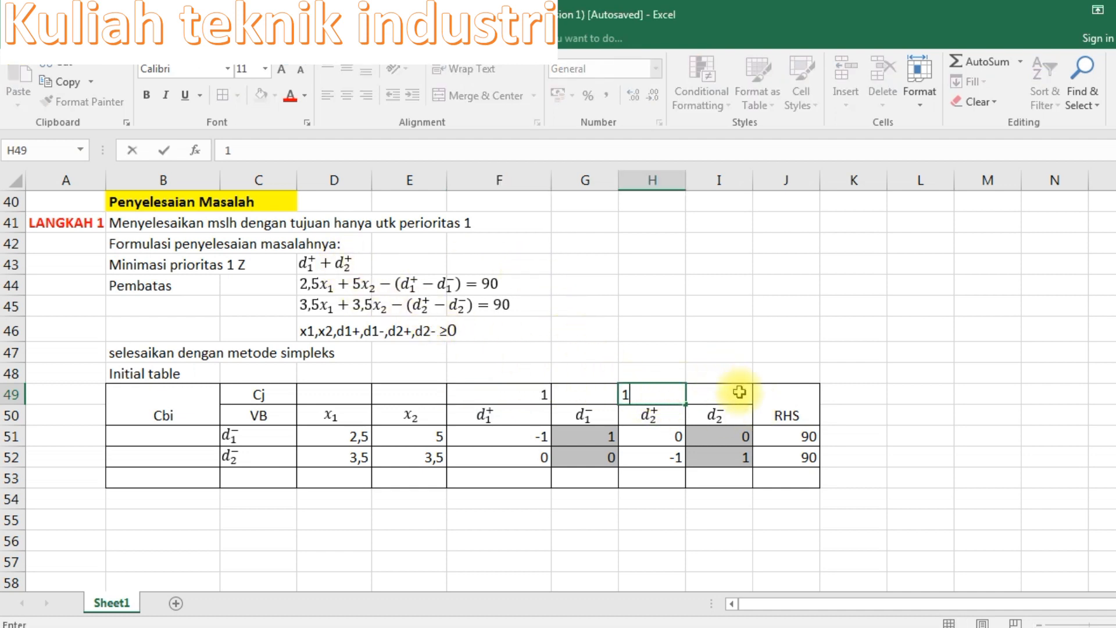
key("Tab")
left_click_drag(329, 395, 705, 389)
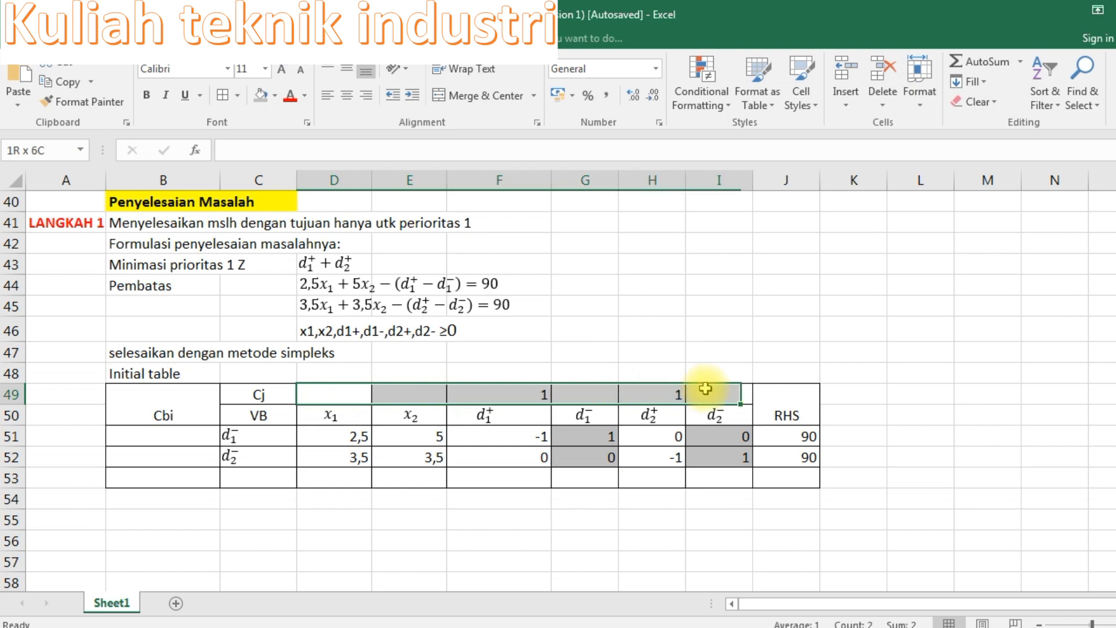
left_click(348, 95)
Step: Enter a Cj value of 0 for x₁, x₂, d₁⁻ and d₂⁻ in D49, E49, G49 and I49
left_click(314, 394)
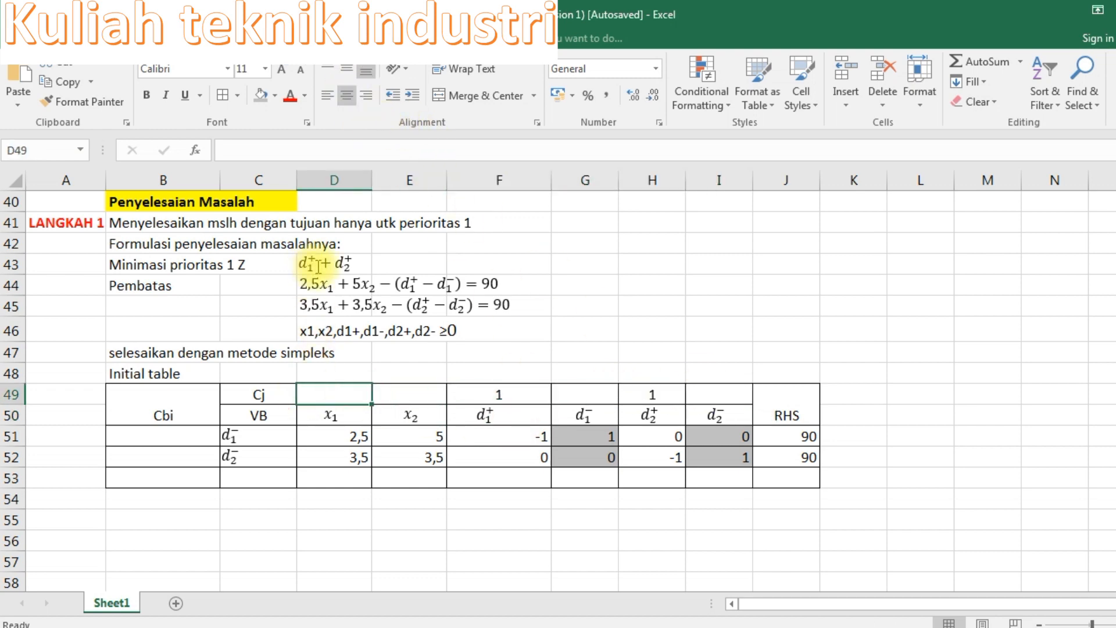
type("0")
key("Tab")
type("0")
key("Tab")
key("Tab")
type("0")
key("Tab")
key("Tab")
type("0")
key("Tab")
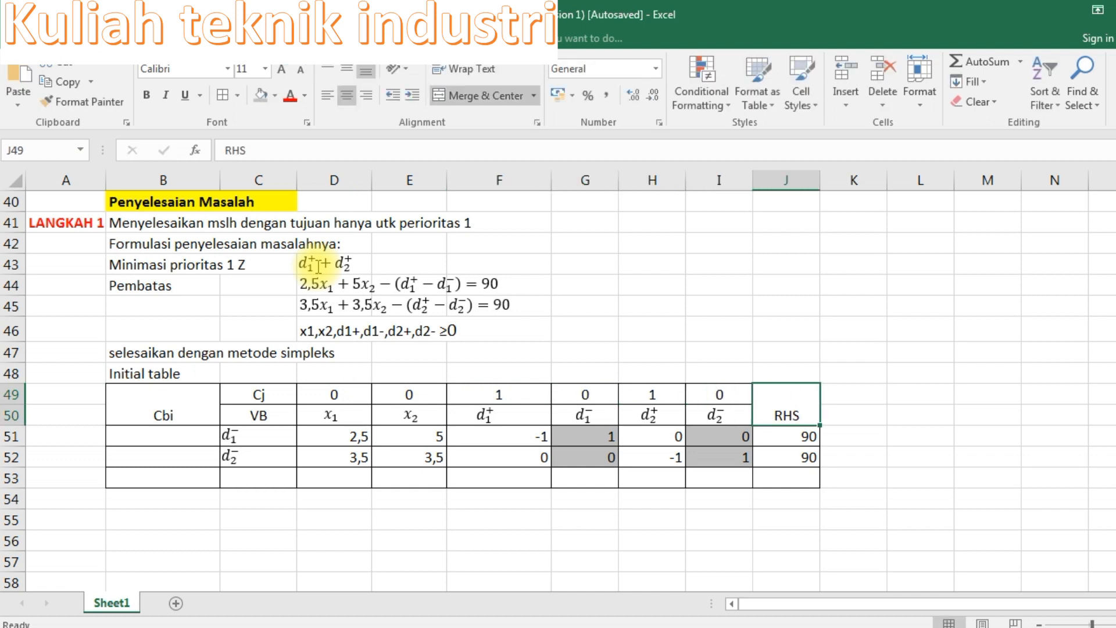
Step: Enter 0 in B51 as the Cbi value of d₁⁻ and center cells B51:B52 horizontally
left_click(263, 478)
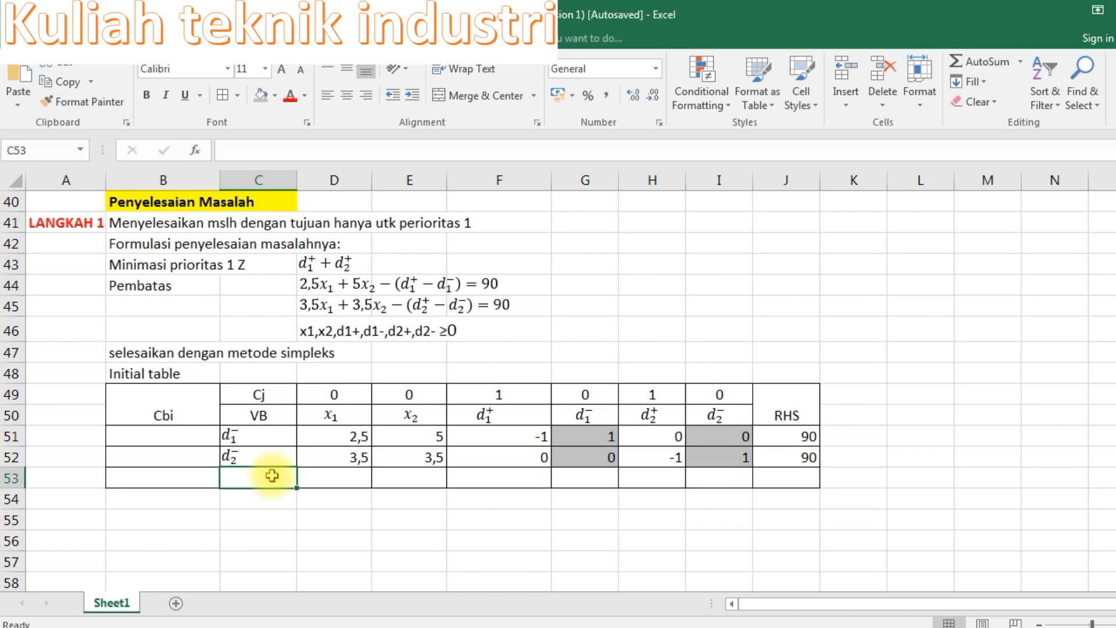
left_click(169, 435)
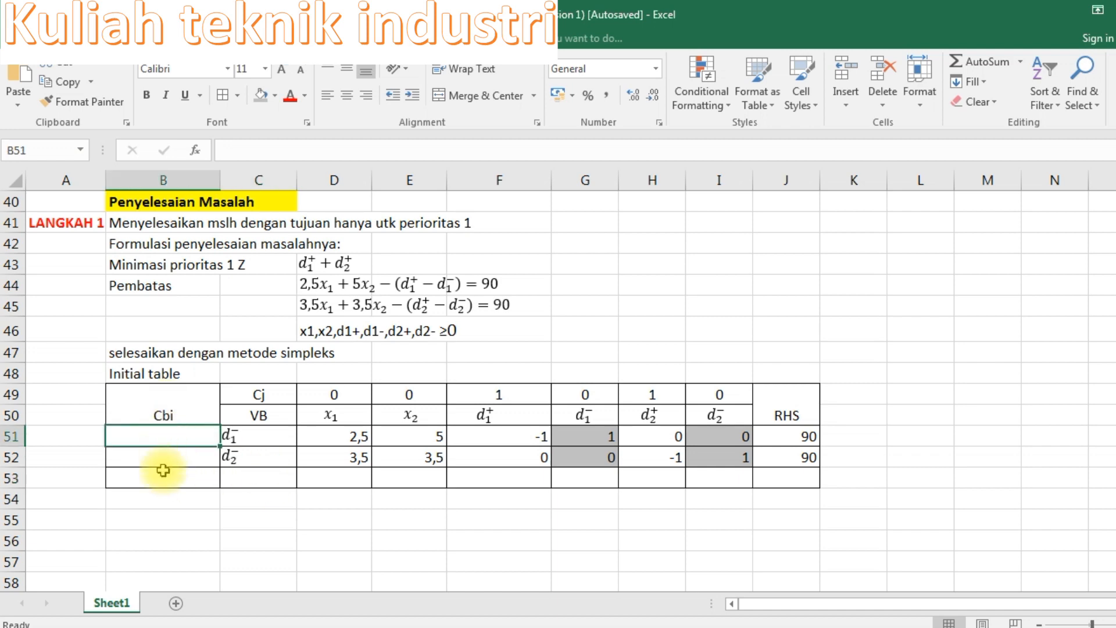
left_click_drag(368, 398, 737, 391)
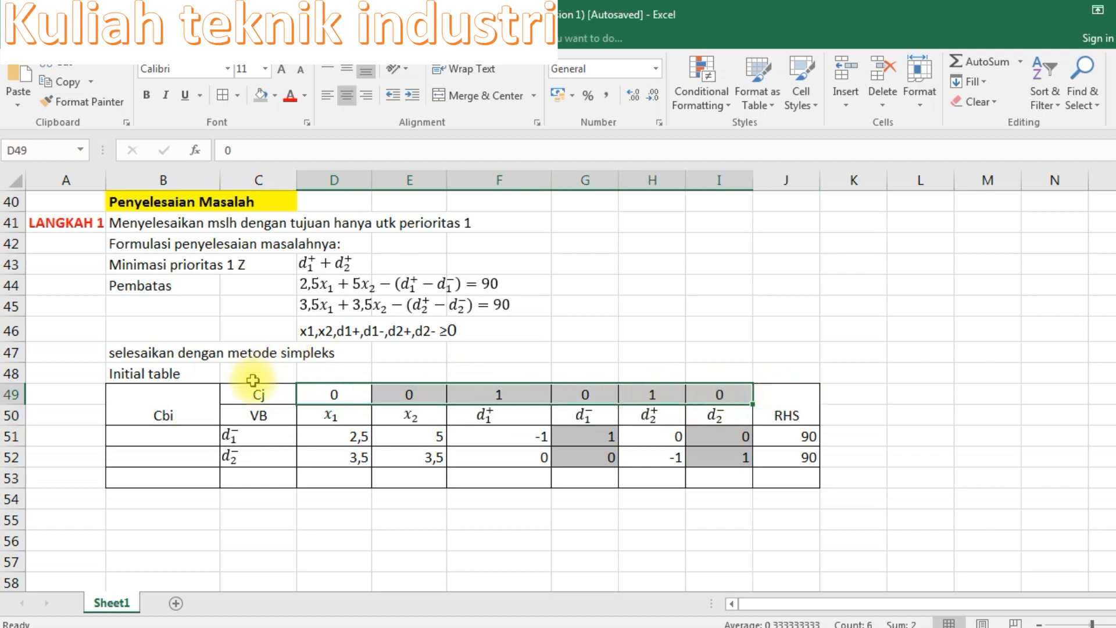
left_click(255, 439)
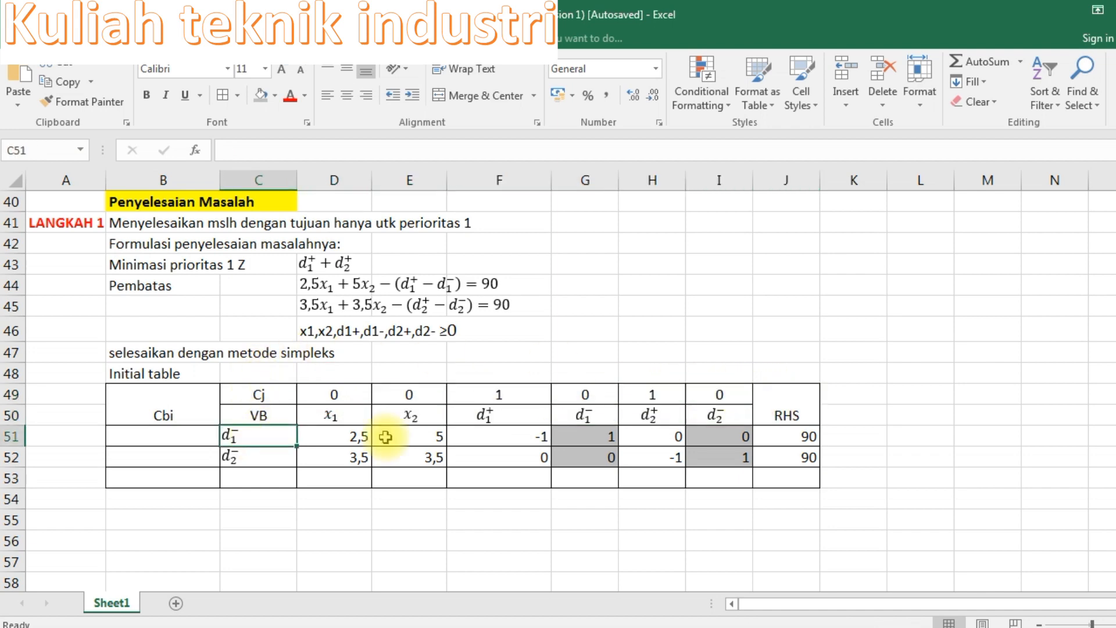
left_click(553, 393)
left_click(176, 430)
type("0")
key("Return")
left_click(195, 432)
left_click_drag(196, 452, 196, 457)
left_click(346, 95)
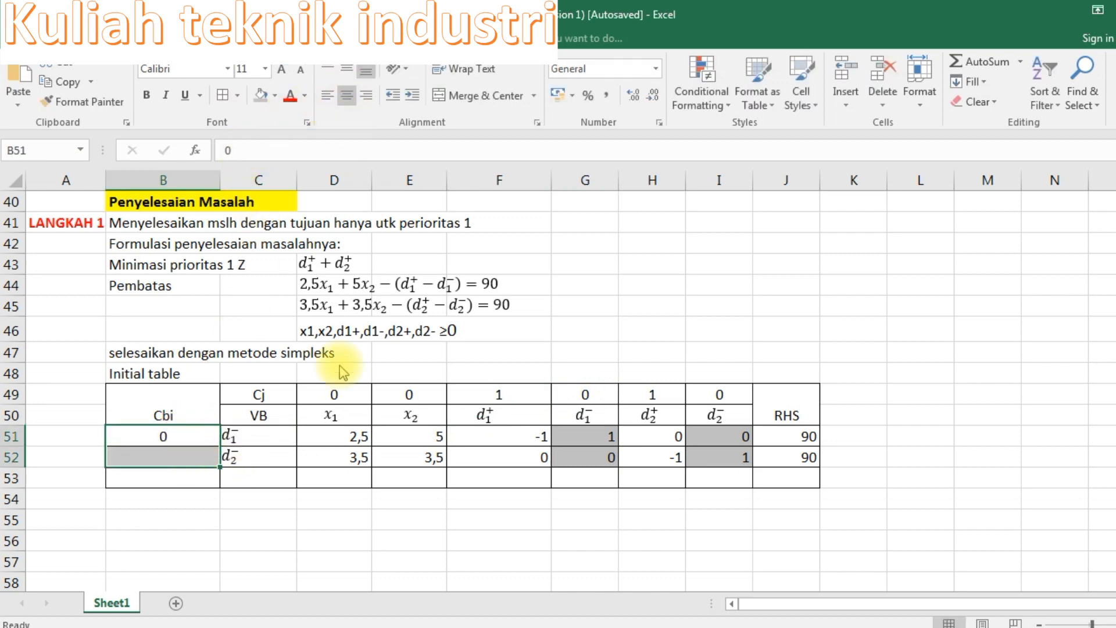
Step: Enter 0 in B52 as the Cbi value of d₂⁻, matching its Cj value
left_click(250, 461)
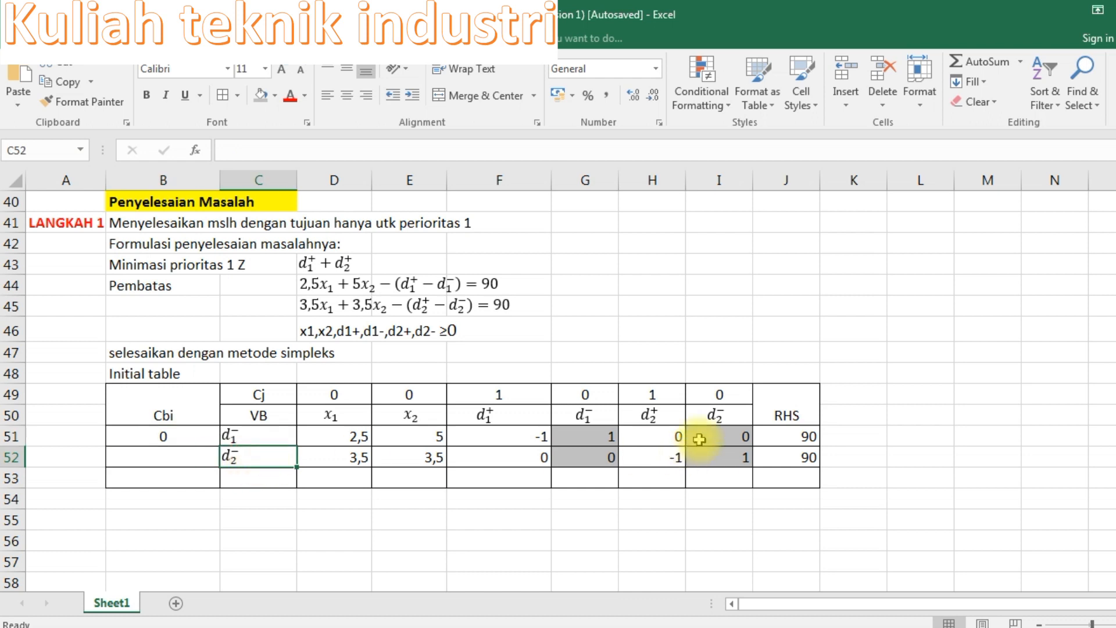
left_click(725, 395)
left_click(199, 457)
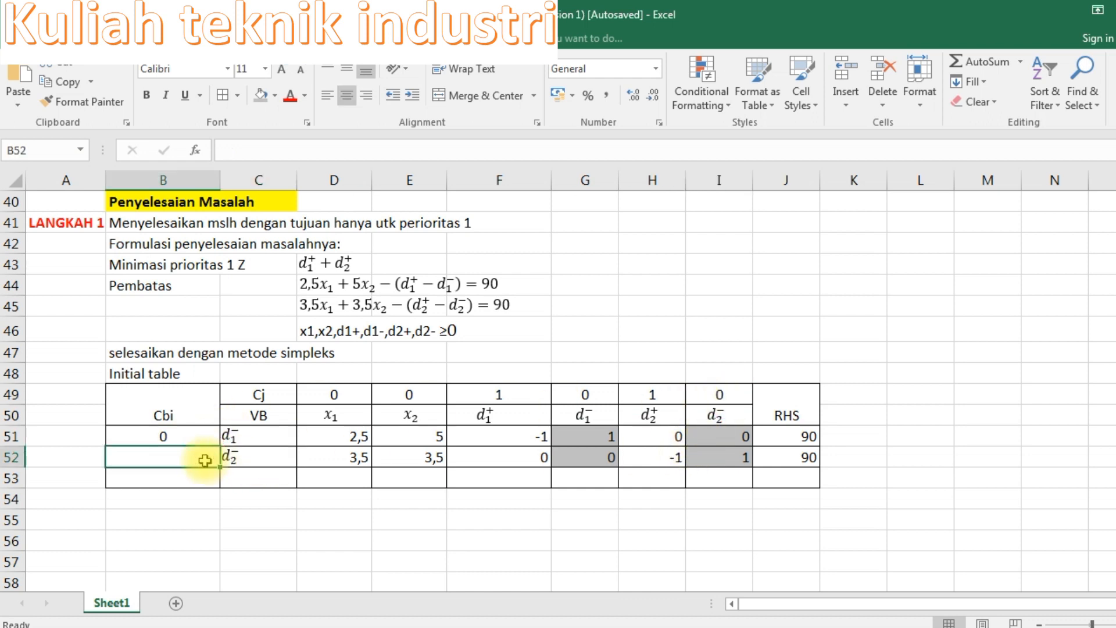
type("0")
Step: Label cell C53 in the table's last row as Zj
left_click(267, 472)
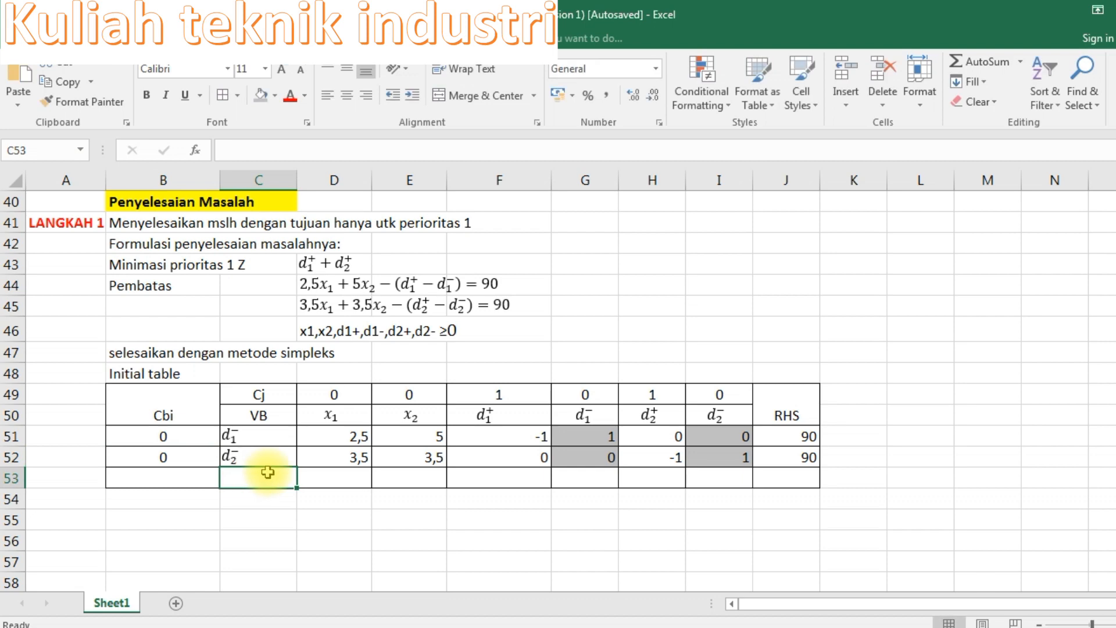
type("zJ")
left_click(291, 517)
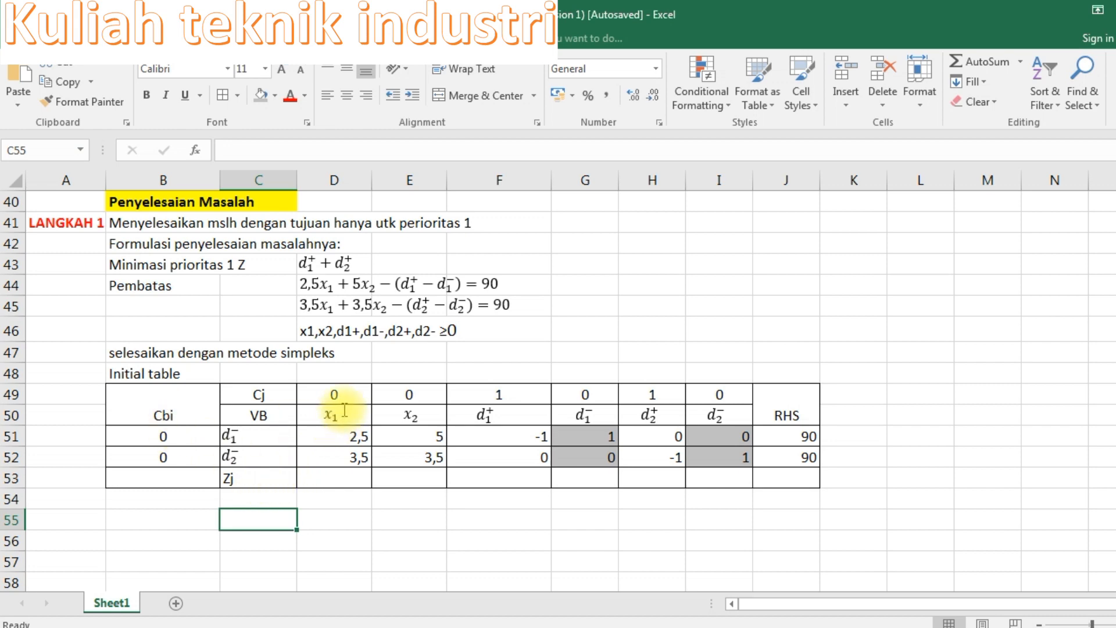
Step: Start the Zj formula for x₁ in D53 with the first product, +(B51*D51
left_click(329, 478)
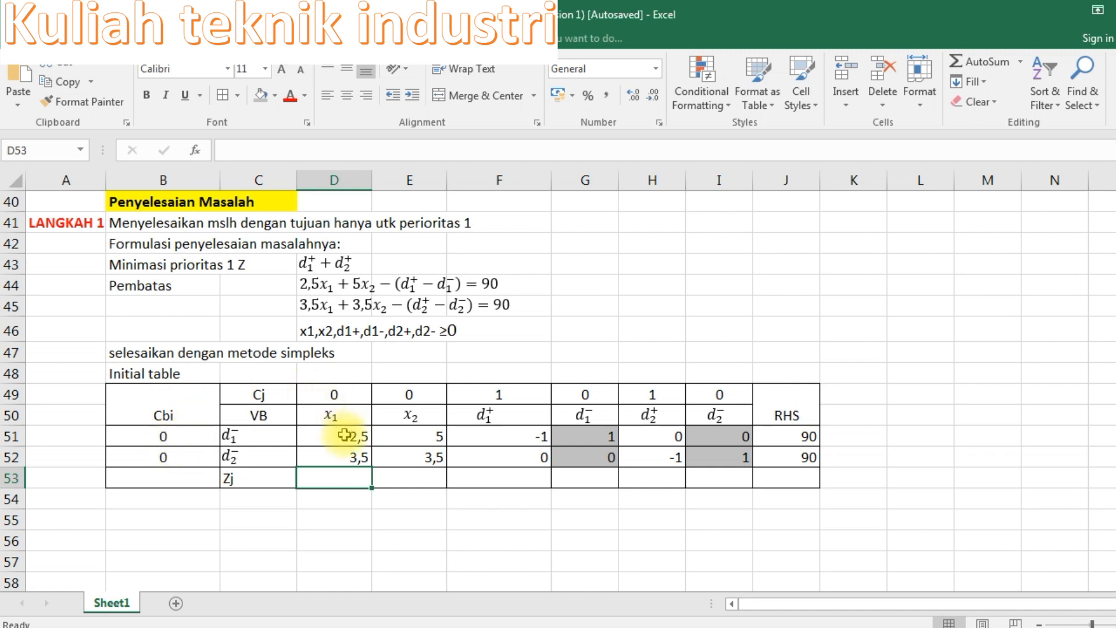
type("+")
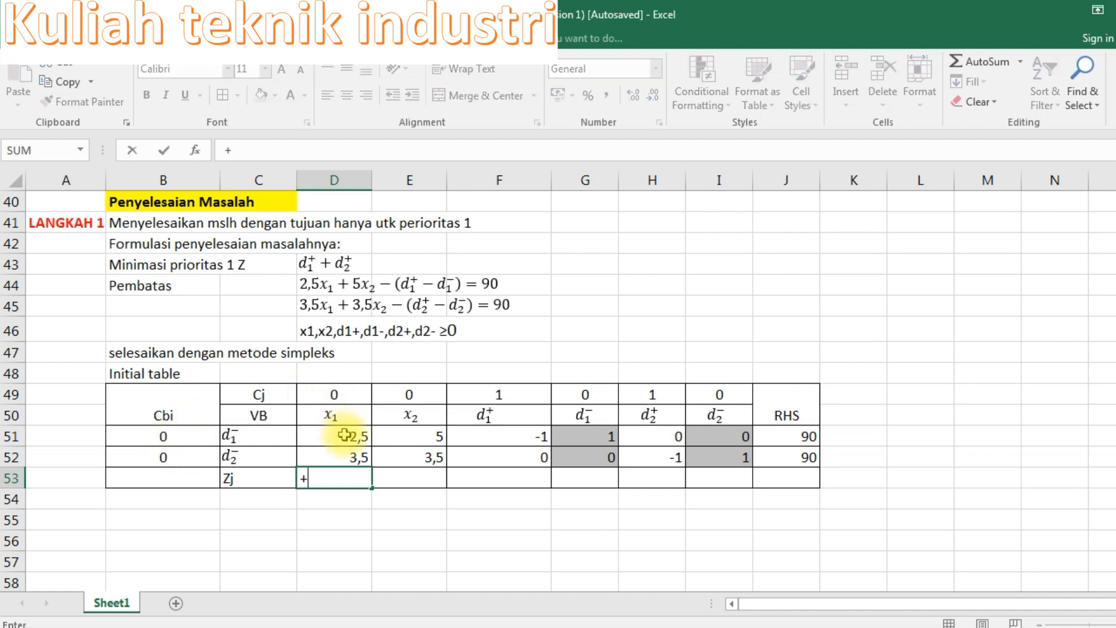
left_click(166, 439)
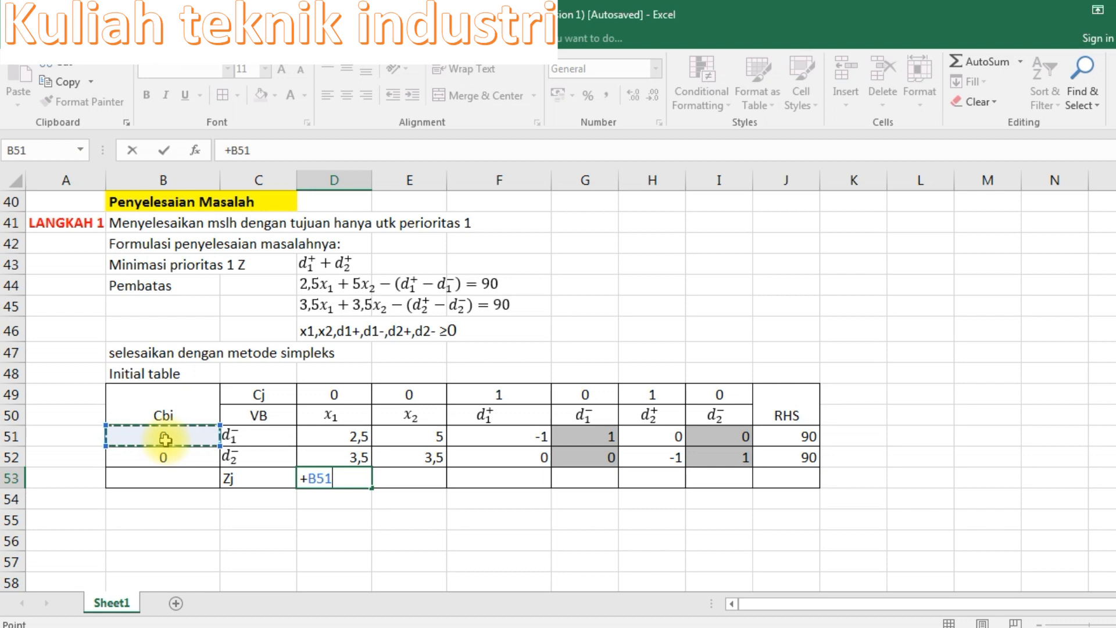
key("BackSpace")
key("BackSpace")
key("BackSpace")
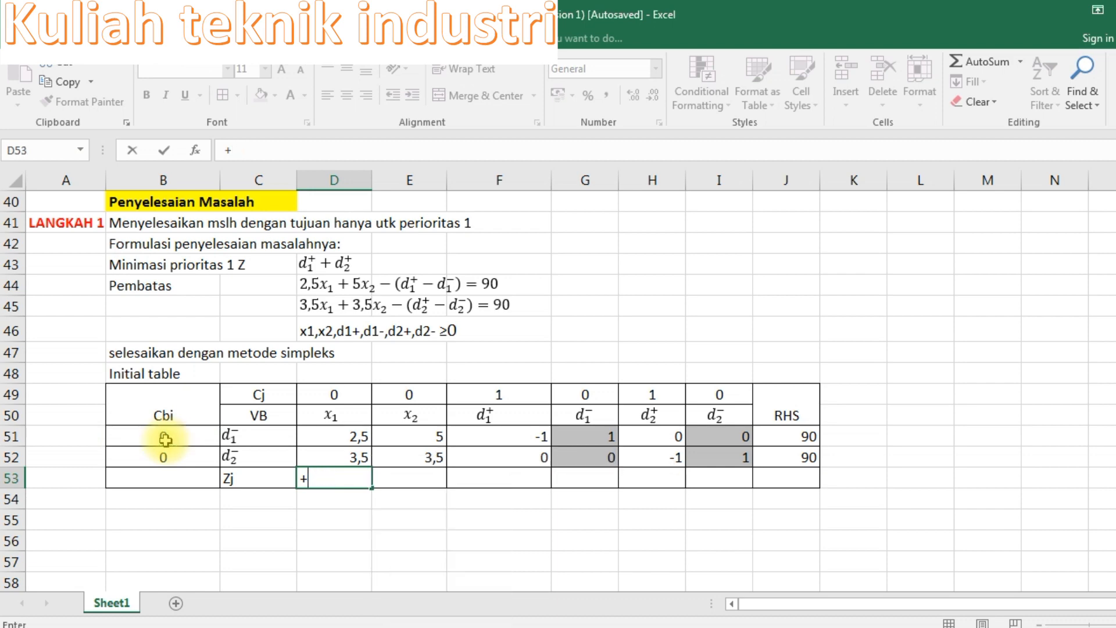
left_click(165, 438)
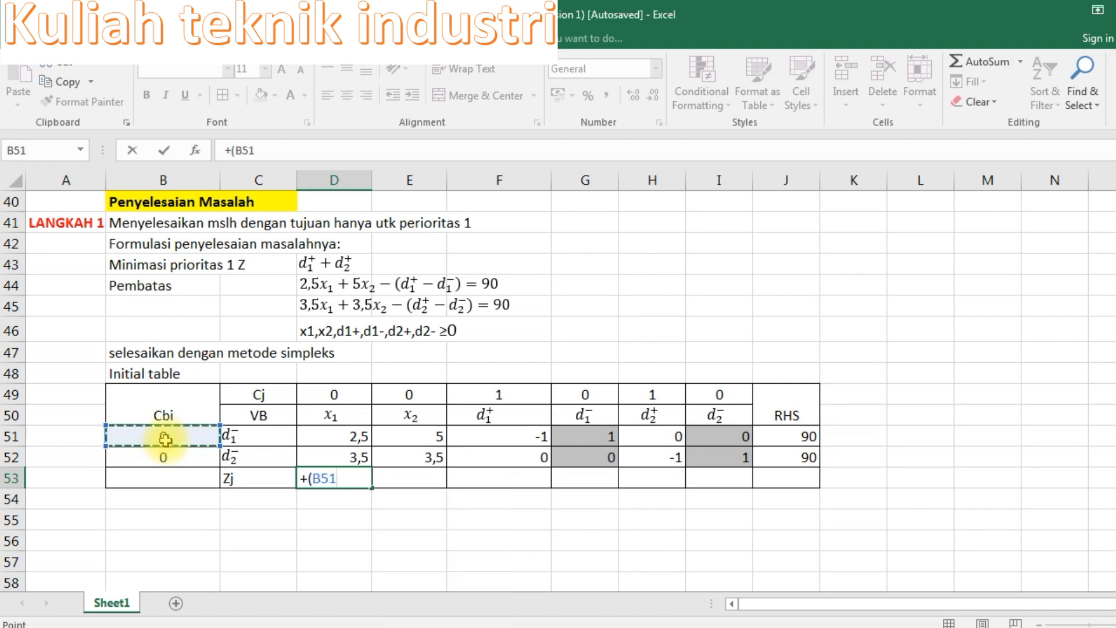
type("*")
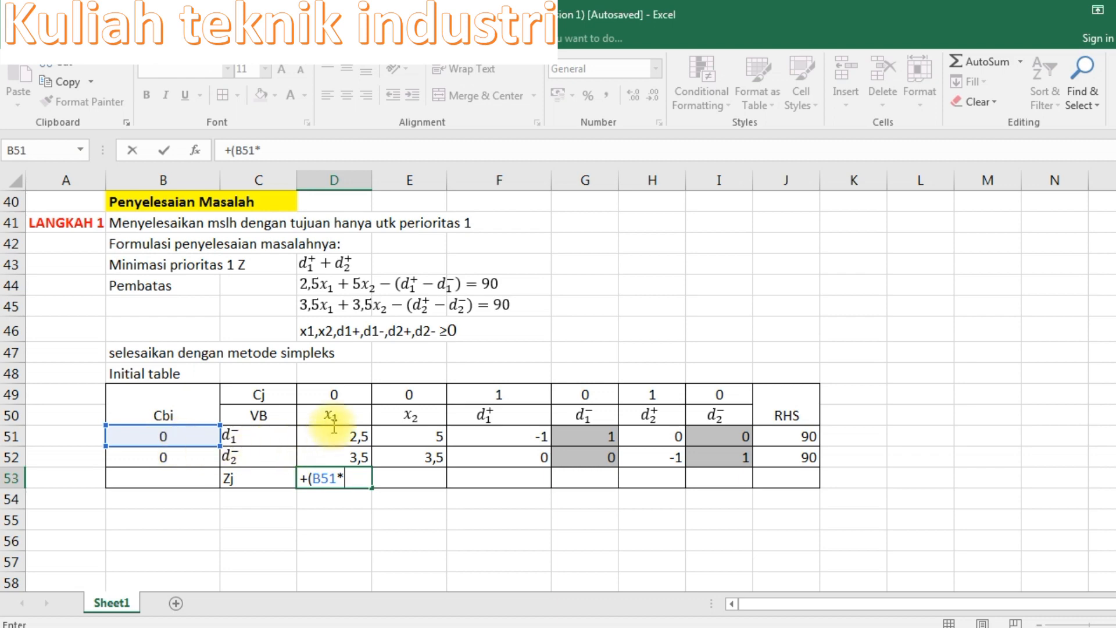
key("Return")
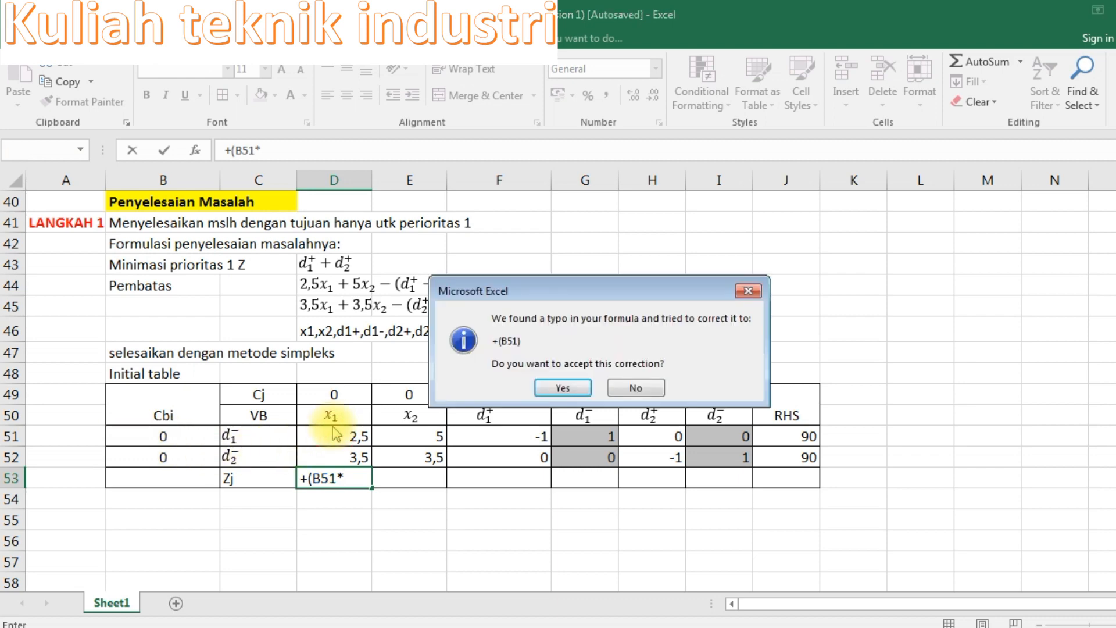
left_click(748, 291)
left_click(755, 295)
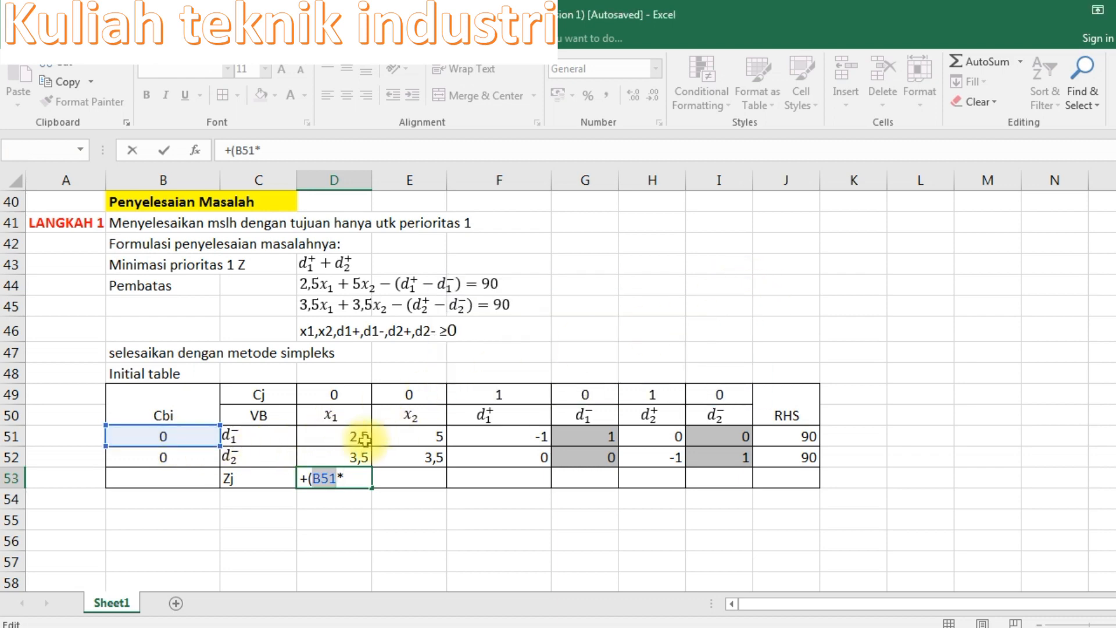
left_click(337, 437)
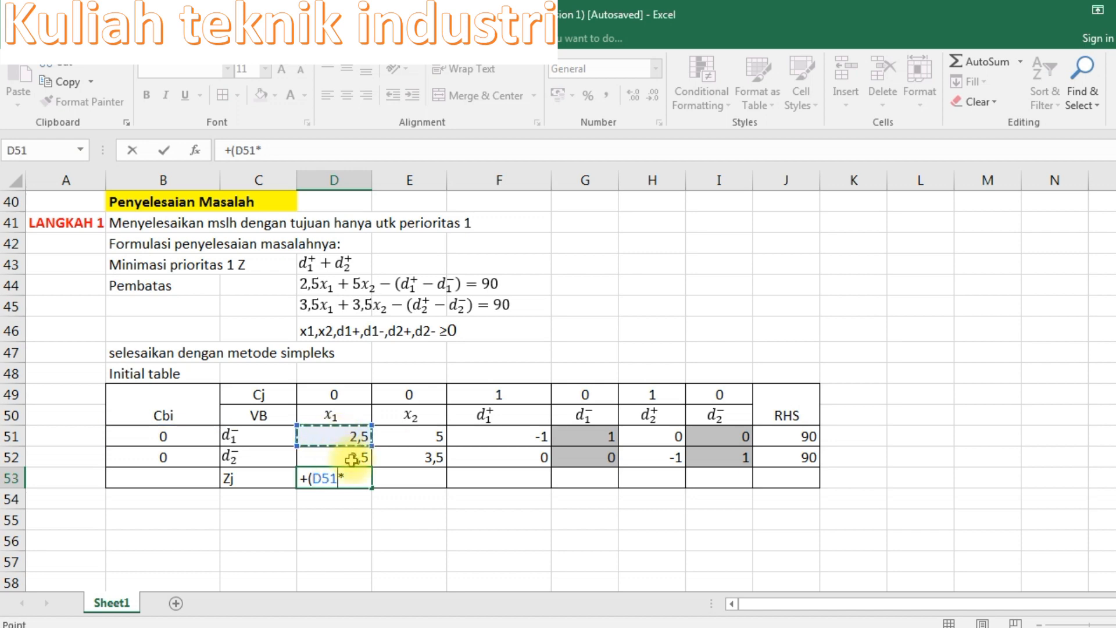
left_click(163, 436)
type("*")
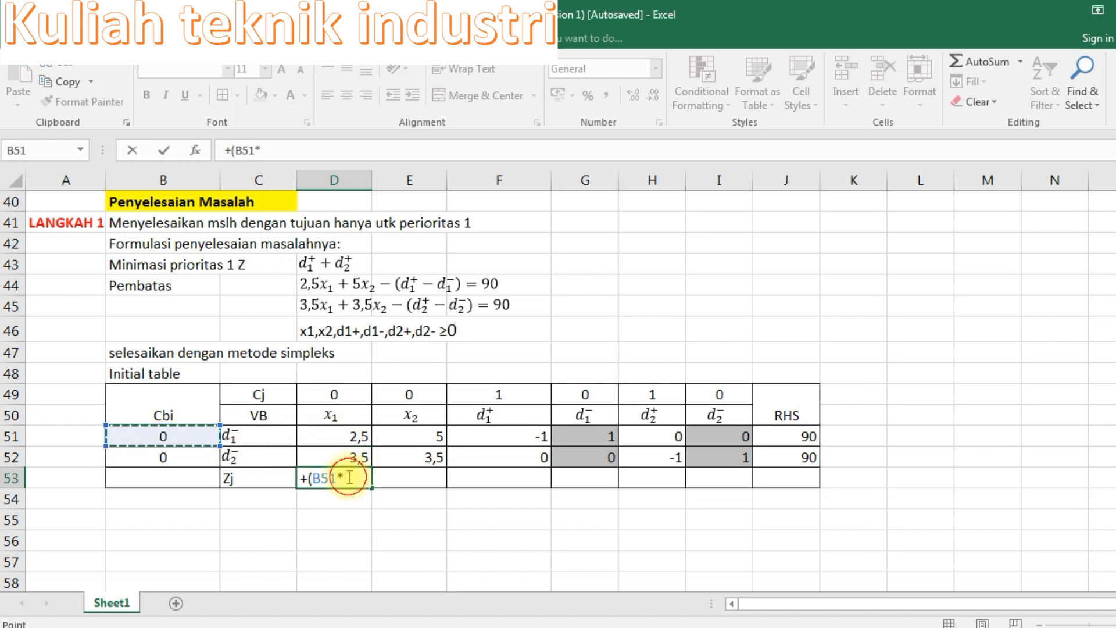
left_click(349, 437)
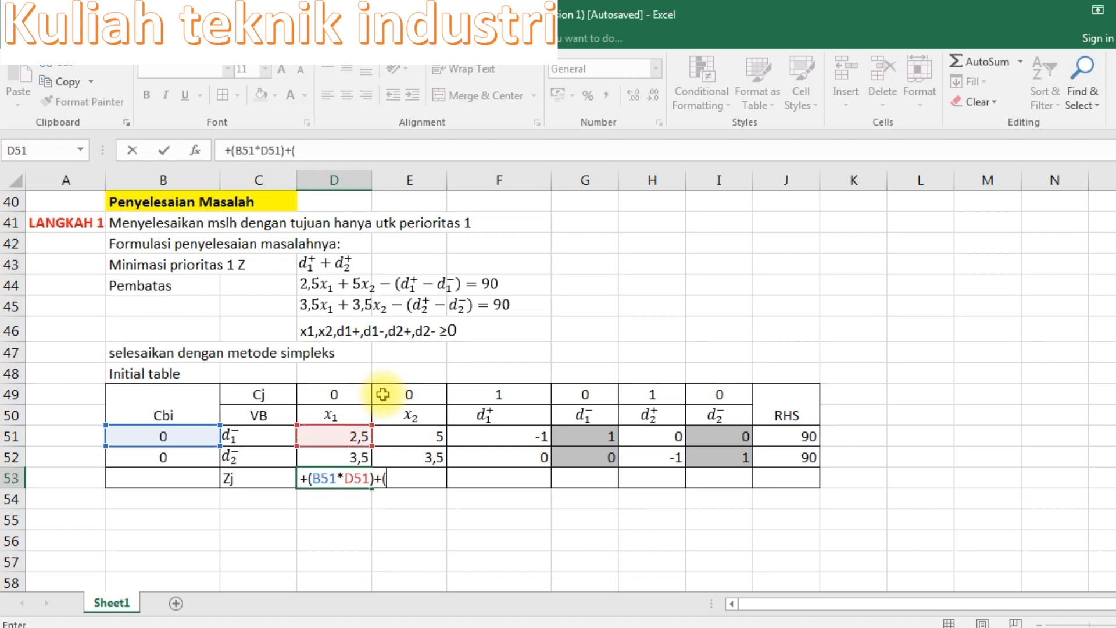
Step: Close the first product in D53 and add the second one, completing the formula +(B51*D51)+(B52*D52)
type(")+(")
left_click(148, 457)
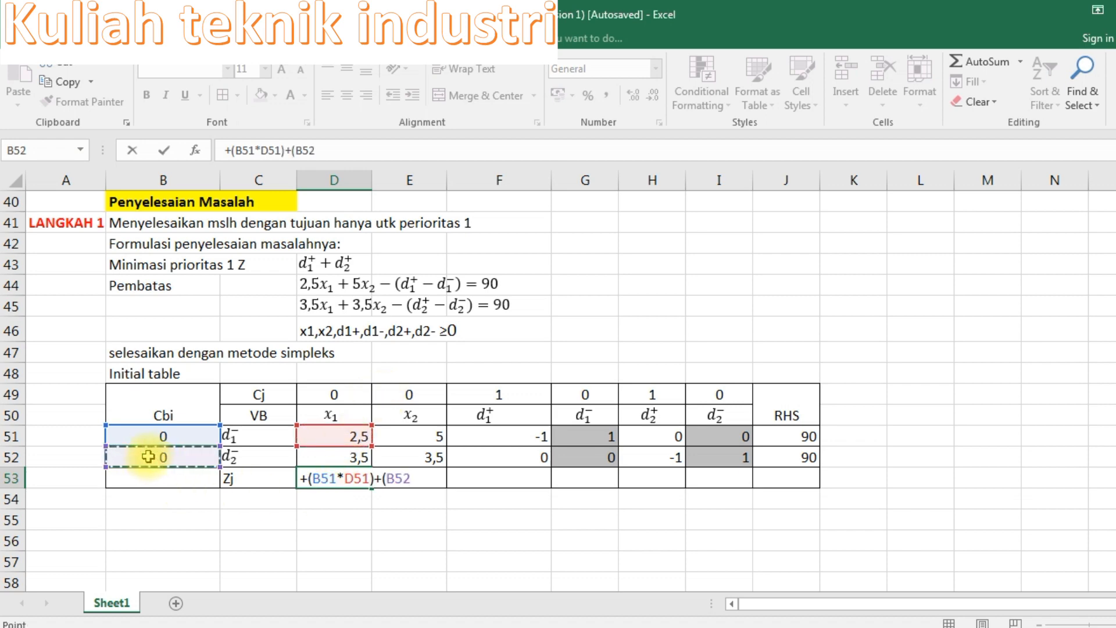
left_click(317, 455)
type(")")
Step: Make the B51 and B52 references in D53's Zj formula absolute, giving +($B$51*D51)+($B$52*D52)
left_click(315, 477)
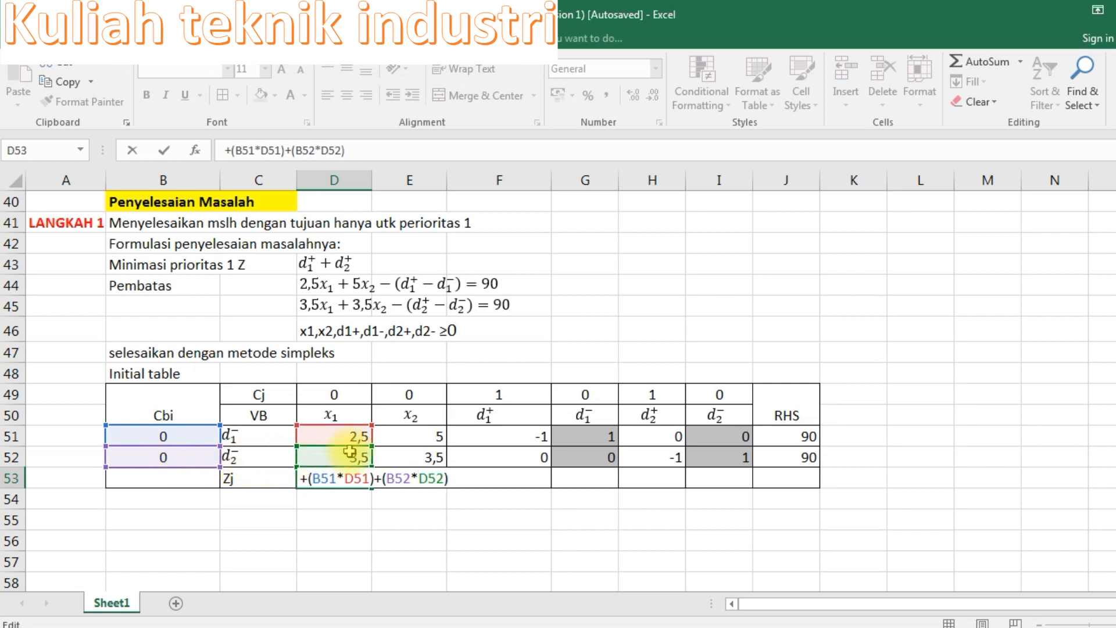
type("$")
left_click(326, 477)
type("$")
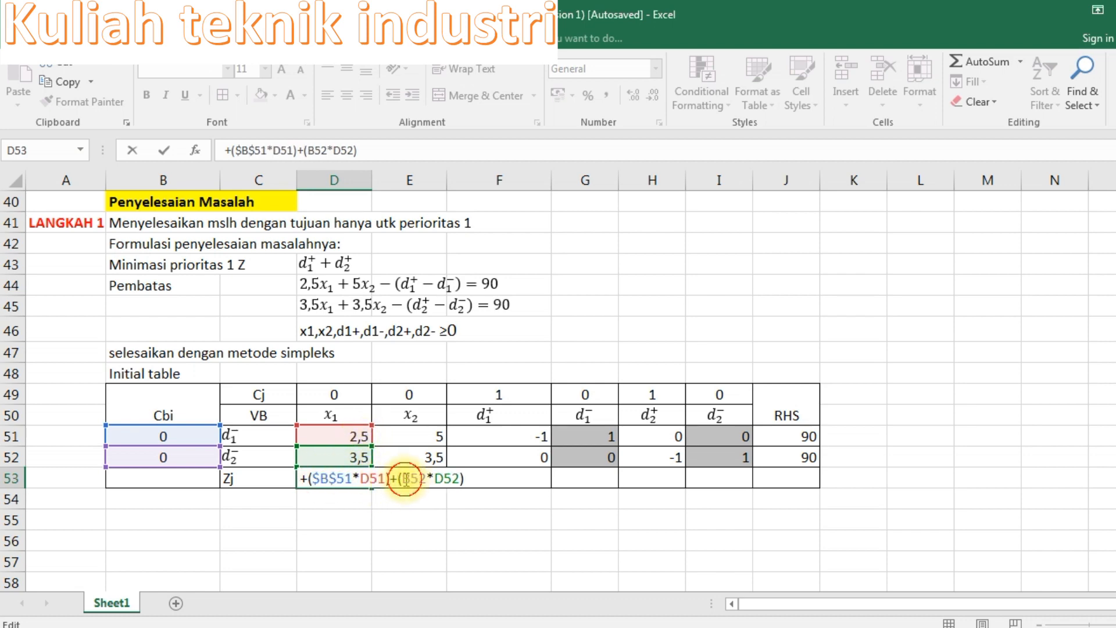
left_click(405, 478)
type("$B$")
key("Return")
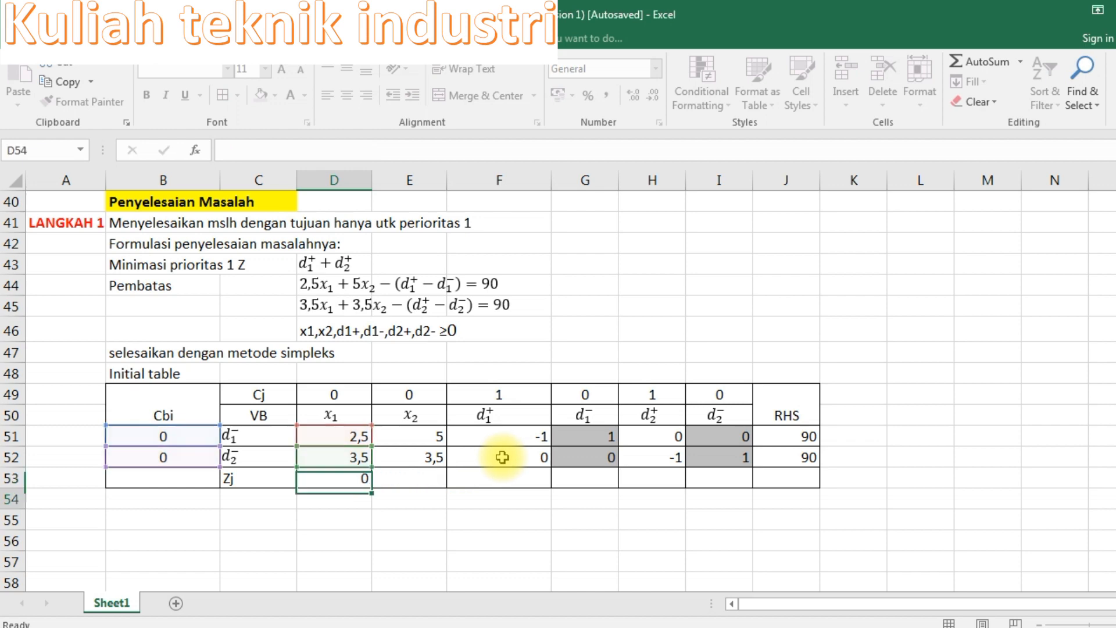
Step: Copy the Zj formula from D53 across the row through the RHS column, E53:J53
left_click(330, 472)
left_click_drag(374, 490, 792, 476)
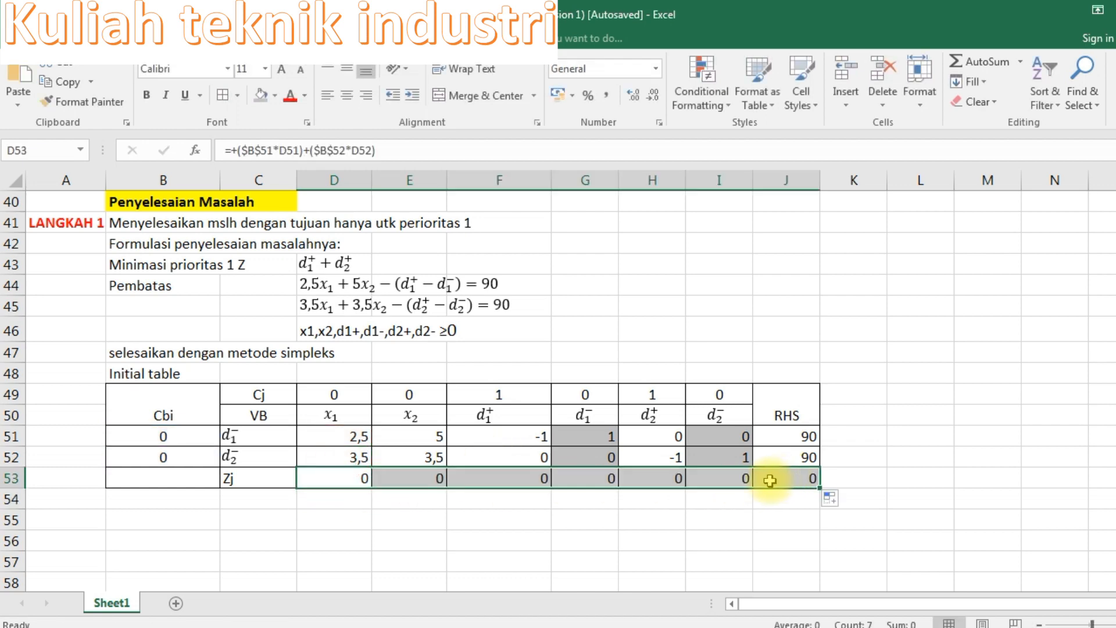
left_click(595, 517)
left_click(255, 512)
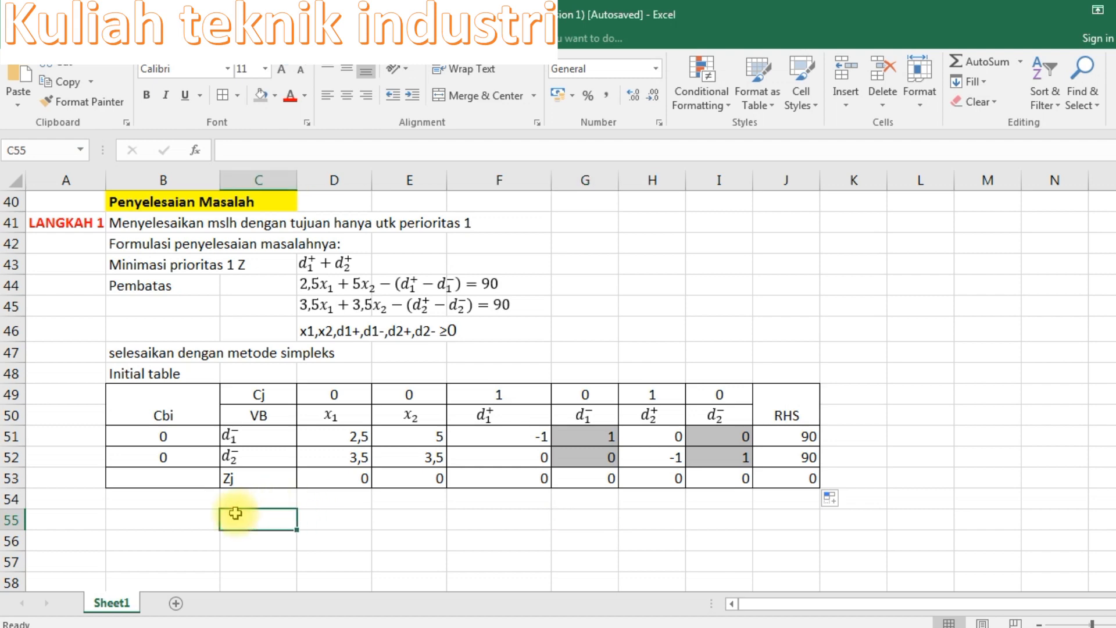
left_click(799, 477)
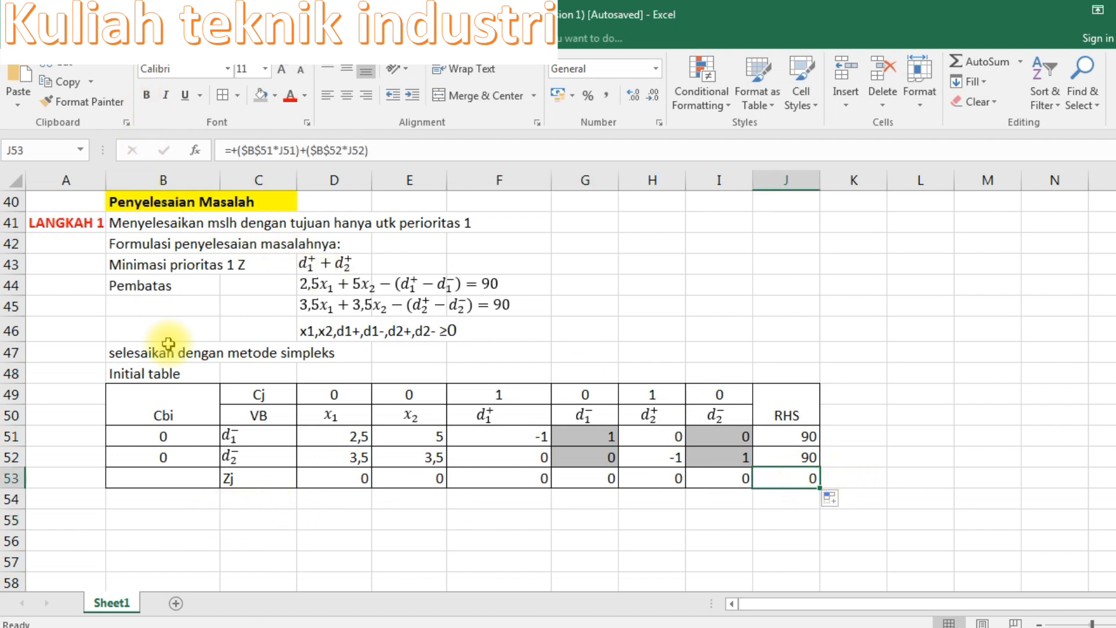
Step: Shade the Zj row C53:J53 with the standard orange fill and make the RHS value in J53 bold
left_click_drag(249, 468, 795, 469)
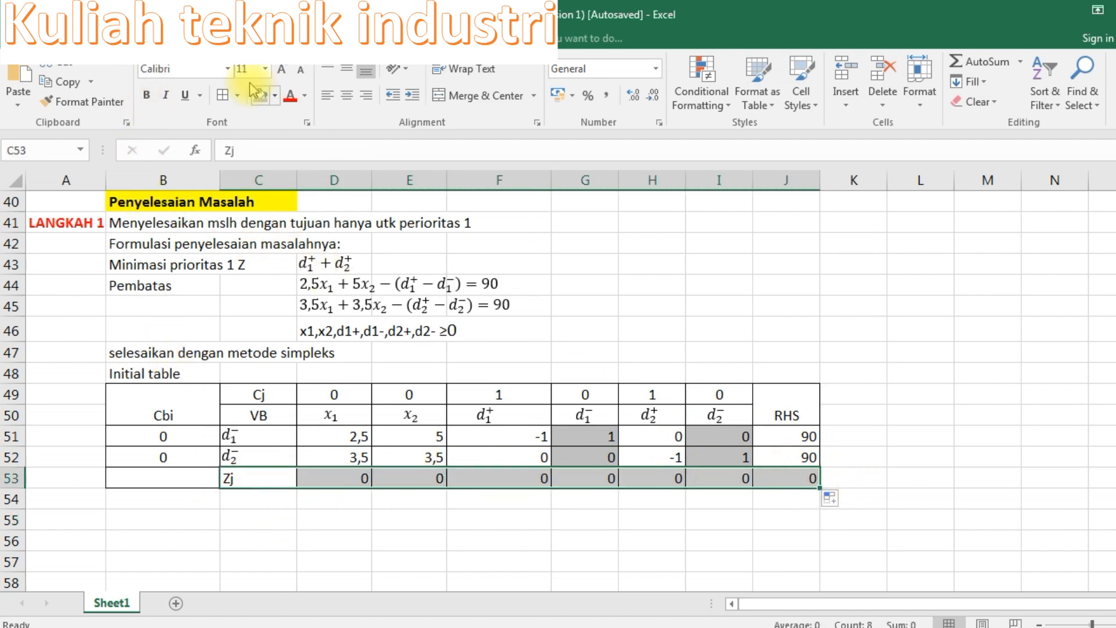
left_click(274, 96)
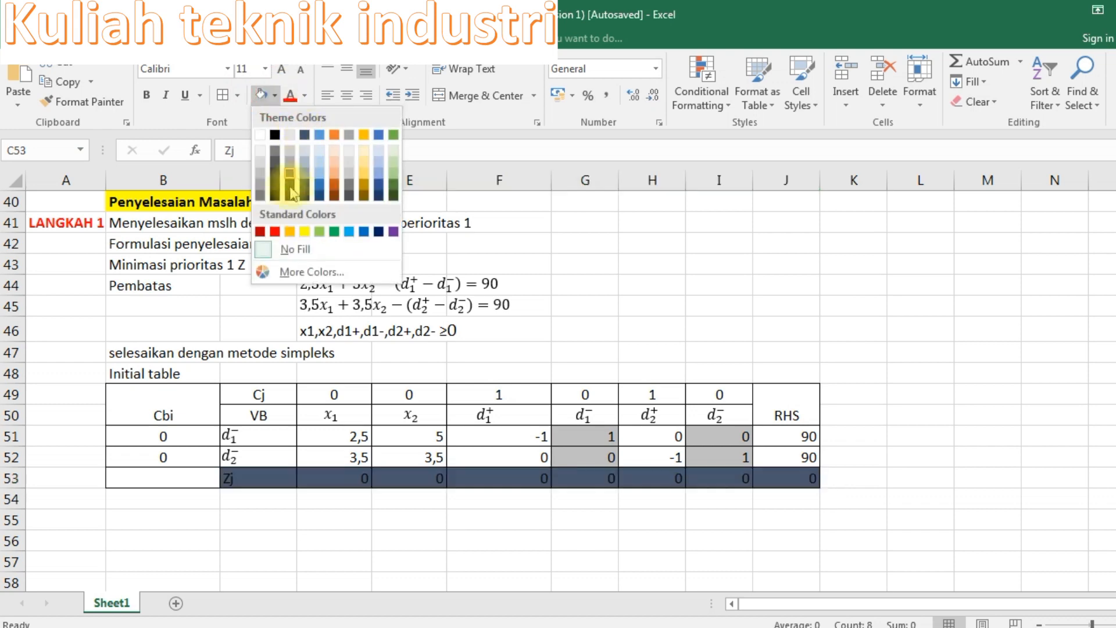
left_click(290, 232)
left_click(800, 480)
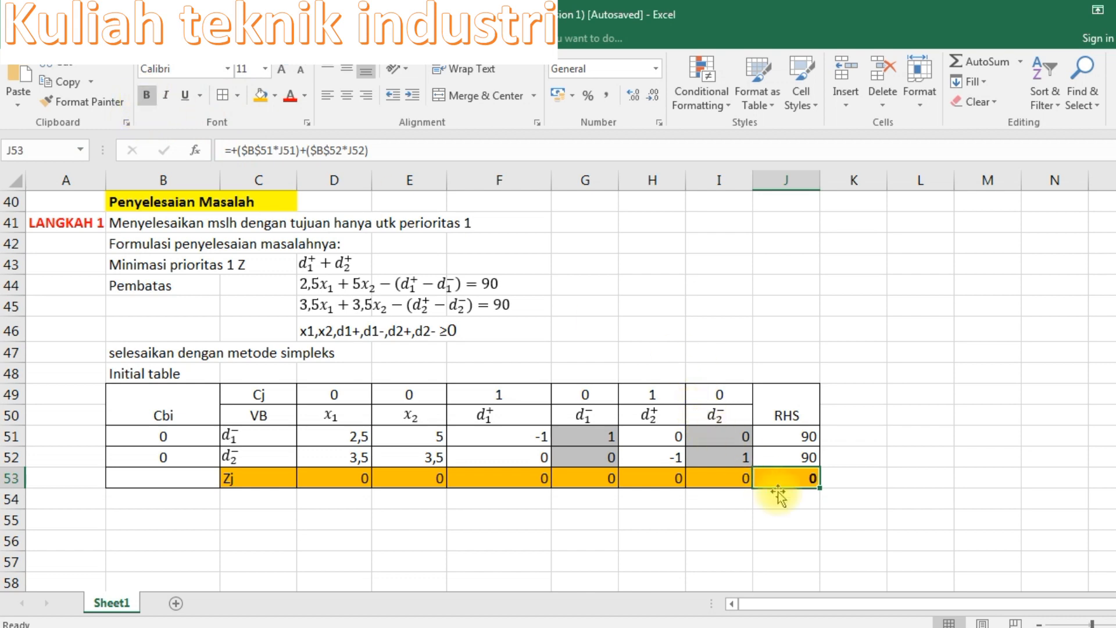
Step: Write the note "krn nilai Zj=0, maka lanjutkan ke Langkah 2." in B54 below the table
left_click(150, 504)
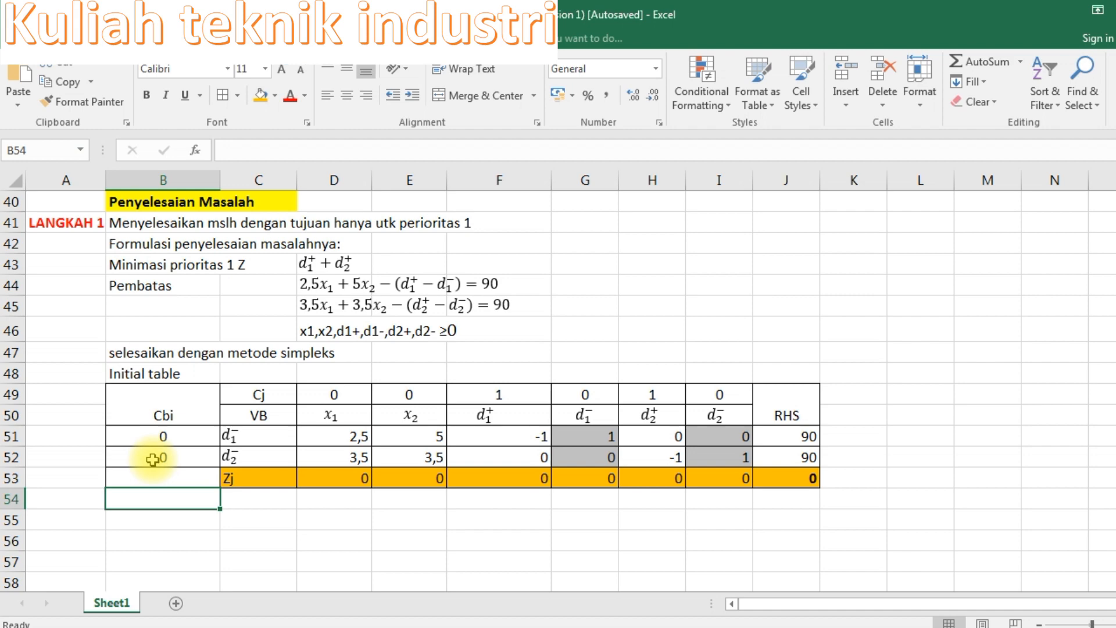
type("krn")
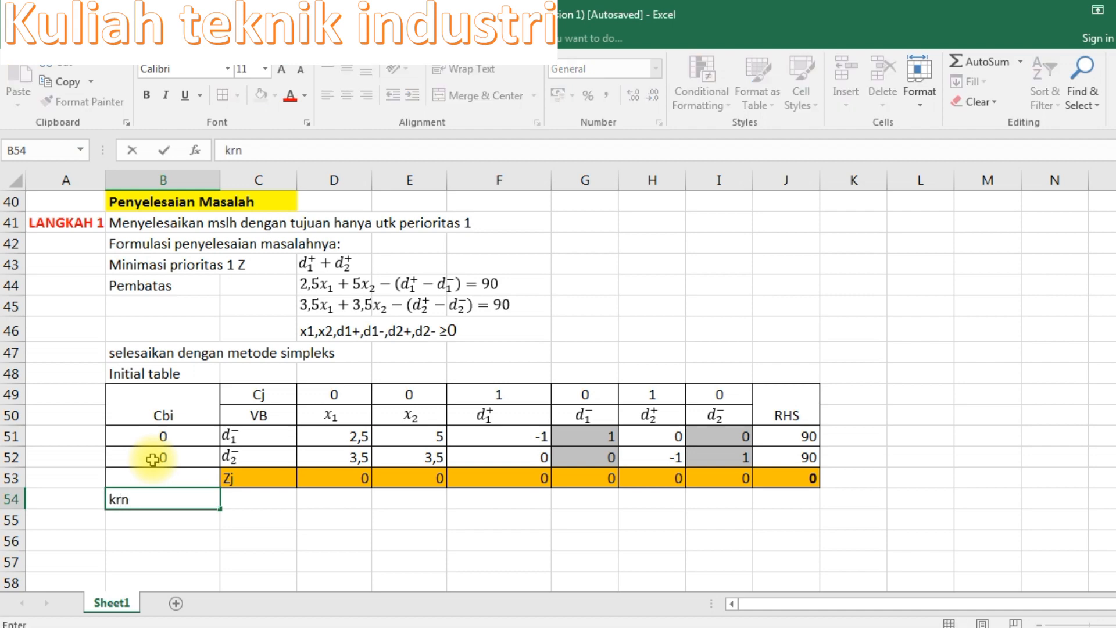
type("Zj=0, maka ")
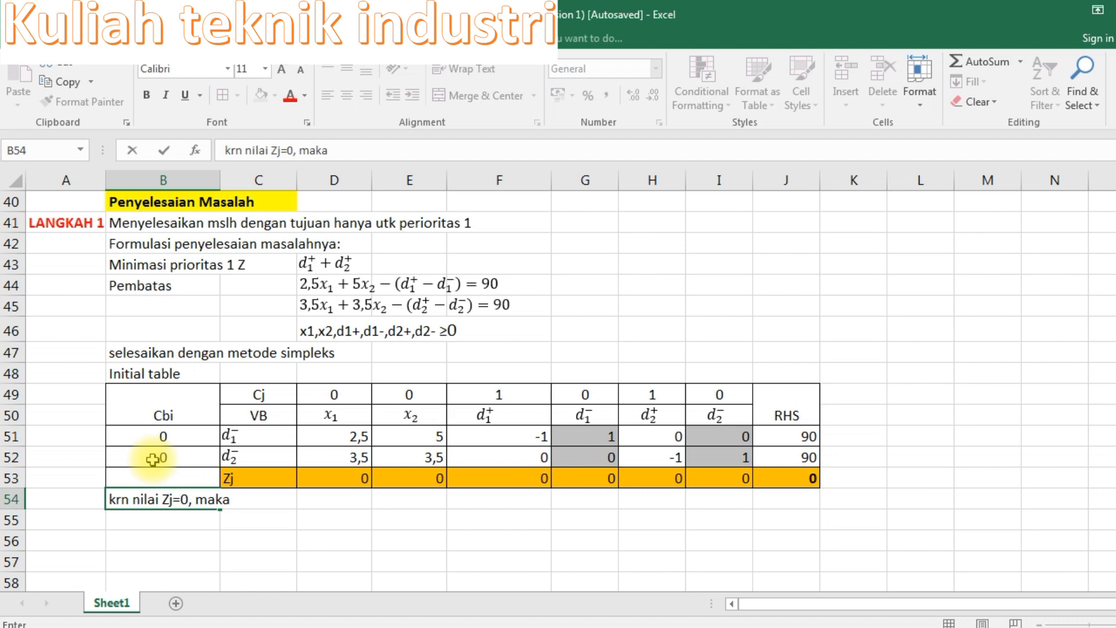
type("lanjutkan ke Lan")
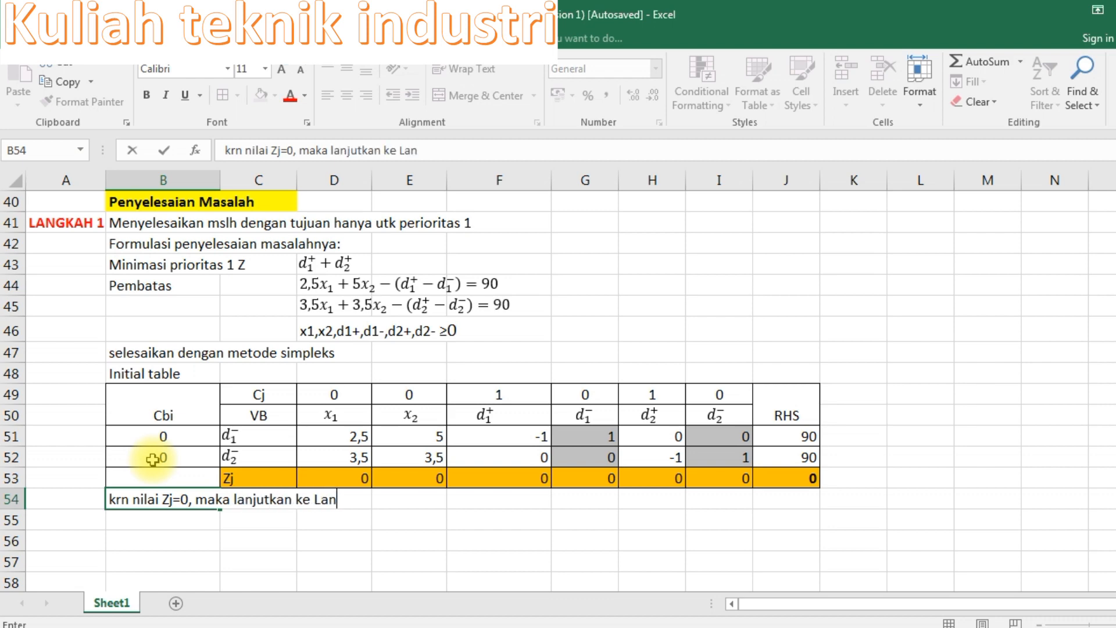
type("gkah 2.")
key("Return")
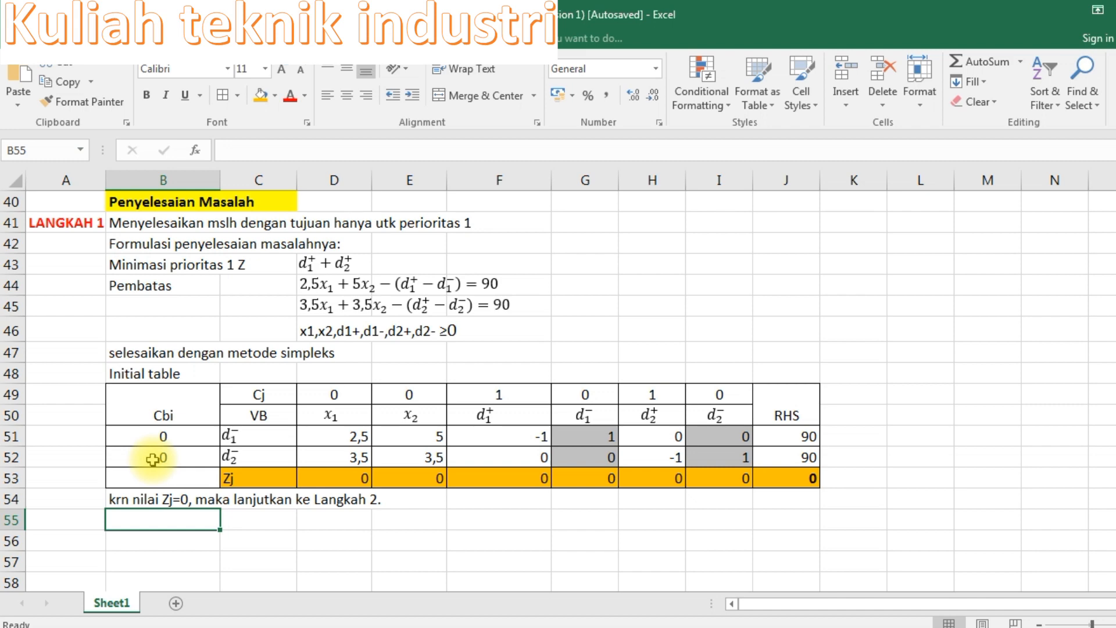
Step: Add the heading "Hasil perhitungan:" in B55
type("Hasi")
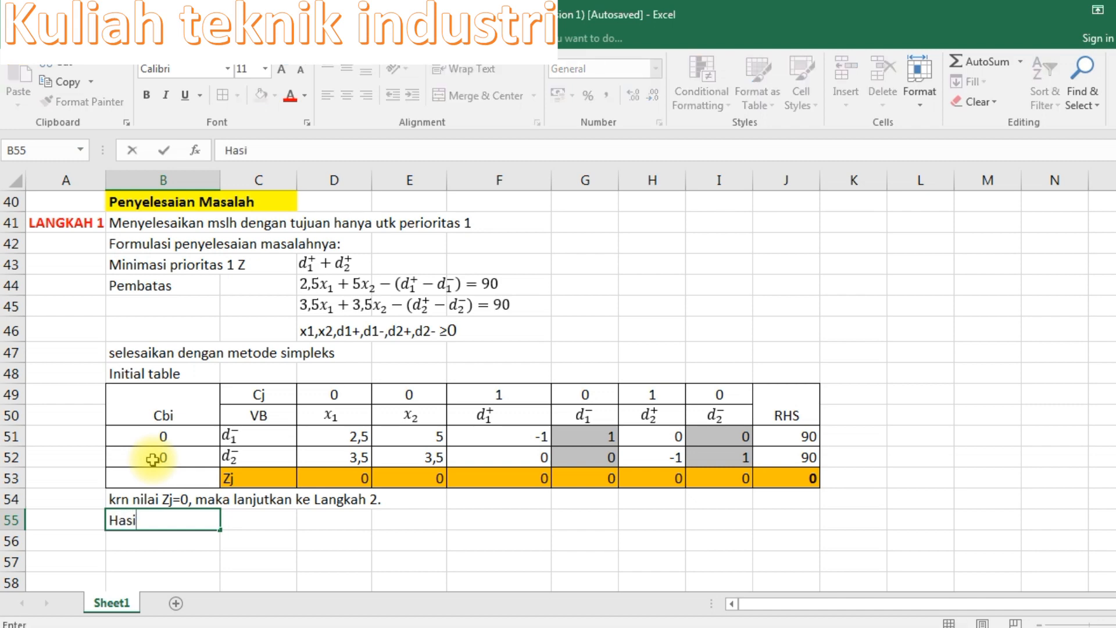
type("l perhitun")
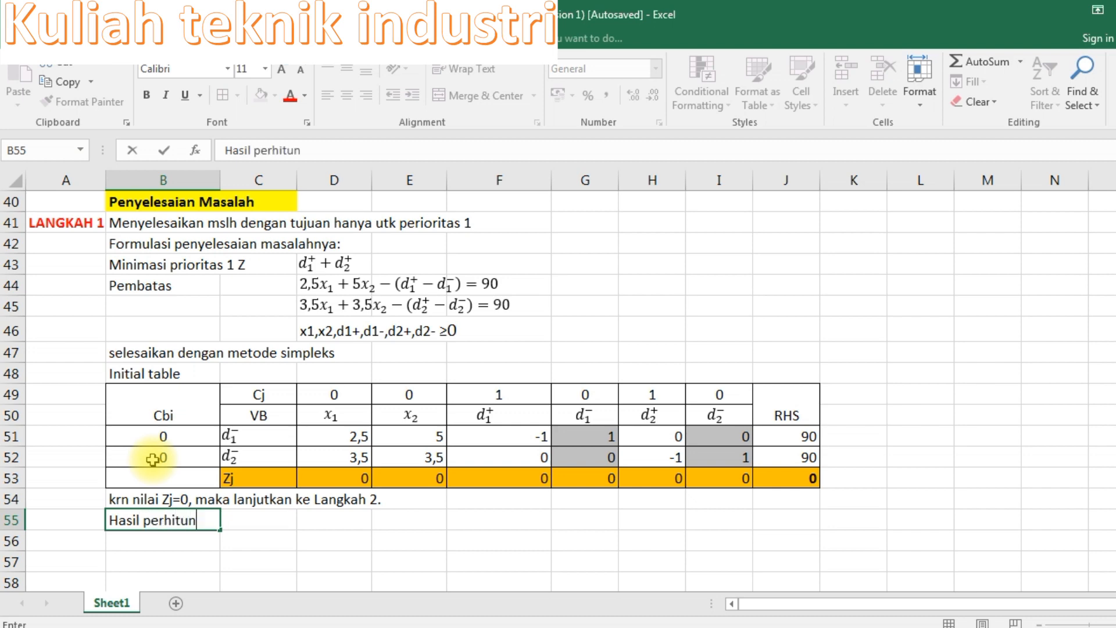
type("gan:")
key("Return")
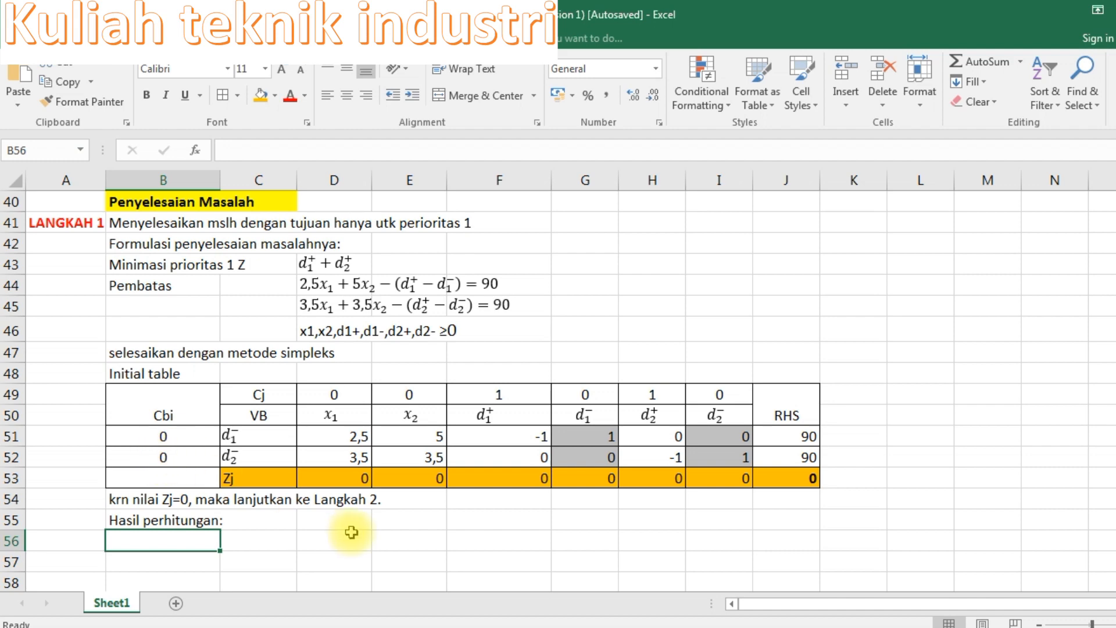
Step: Copy the x₁ and x₂ labels from the table header into B56 and B57 under the results heading
scroll(357, 529, "down", 3)
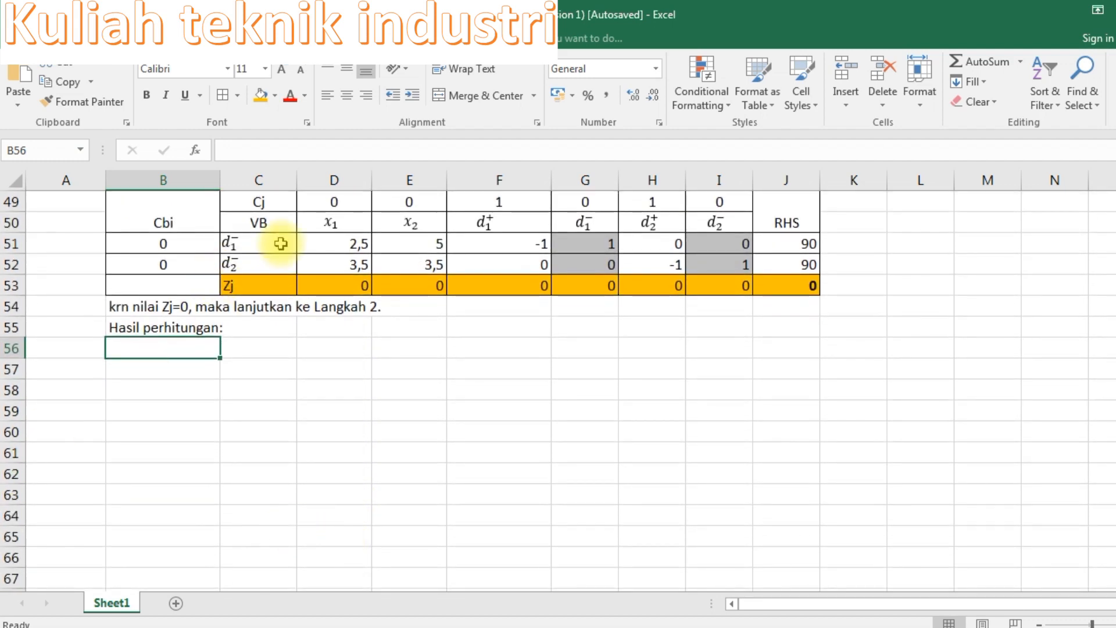
left_click(337, 221)
key("ctrl+c")
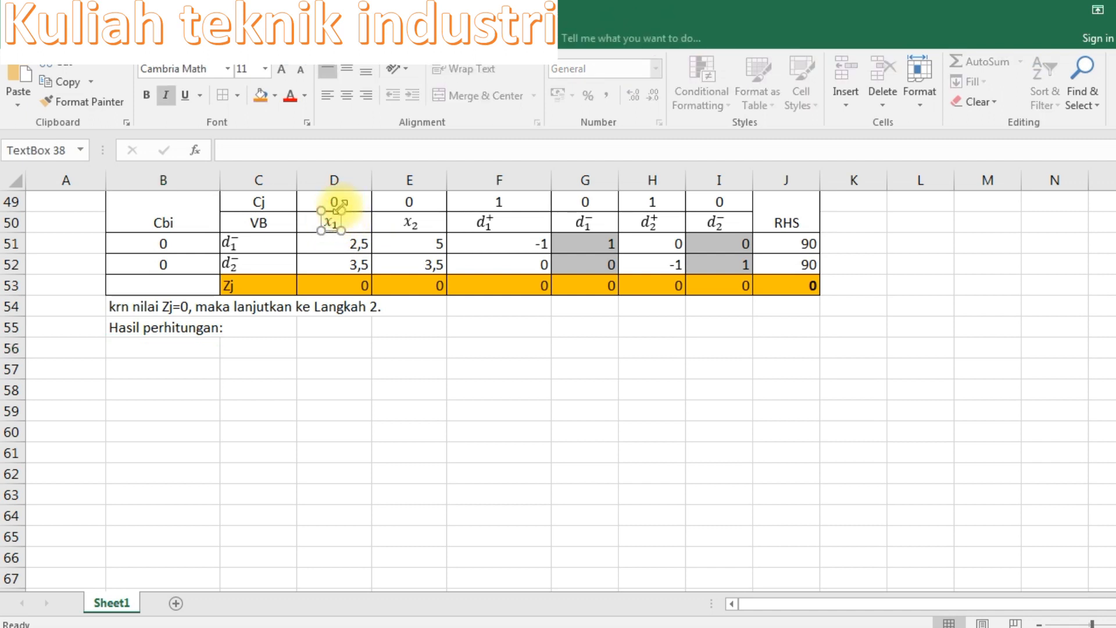
left_click(180, 344)
key("ctrl+v")
left_click(412, 211)
key("ctrl+c")
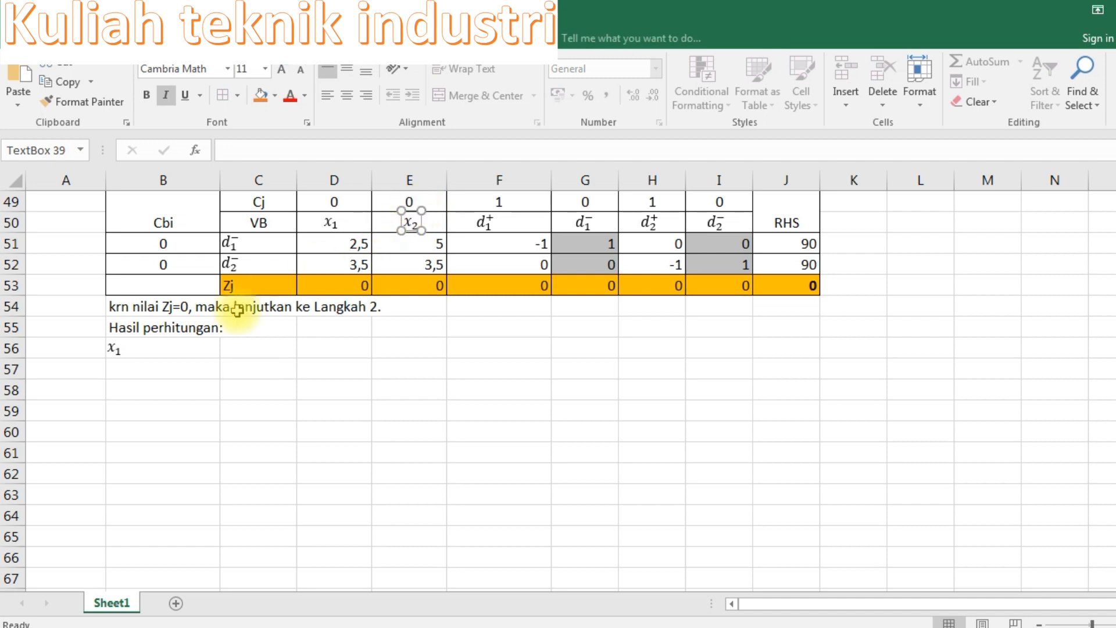
left_click(182, 366)
key("ctrl+v")
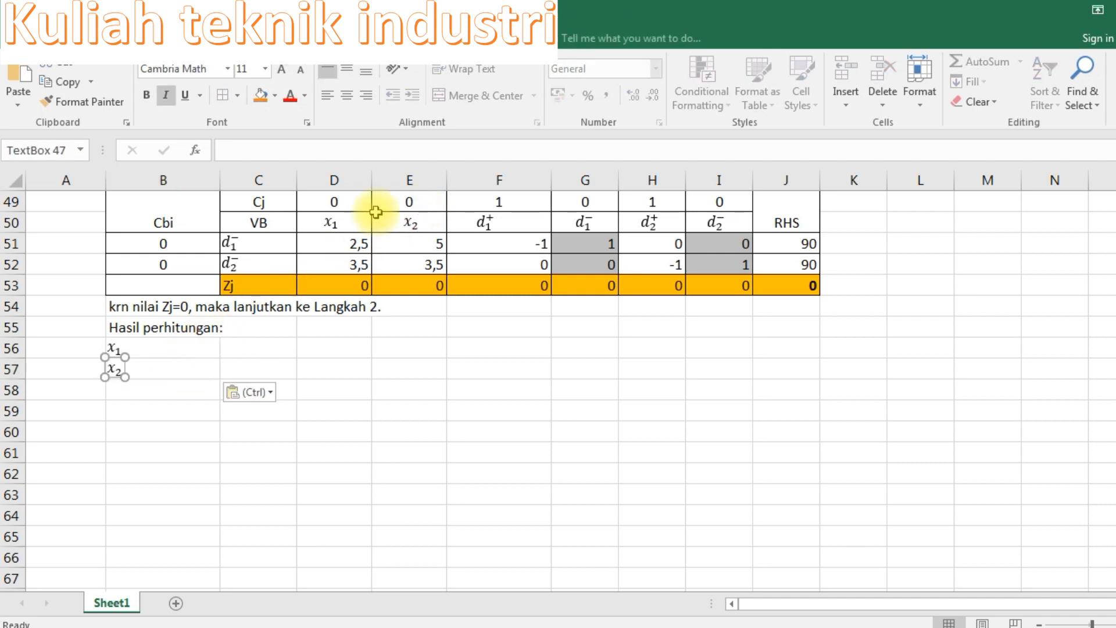
Step: Copy the d₁⁺ and d₁⁻ labels from the table header into B58 and B59
left_click(491, 210)
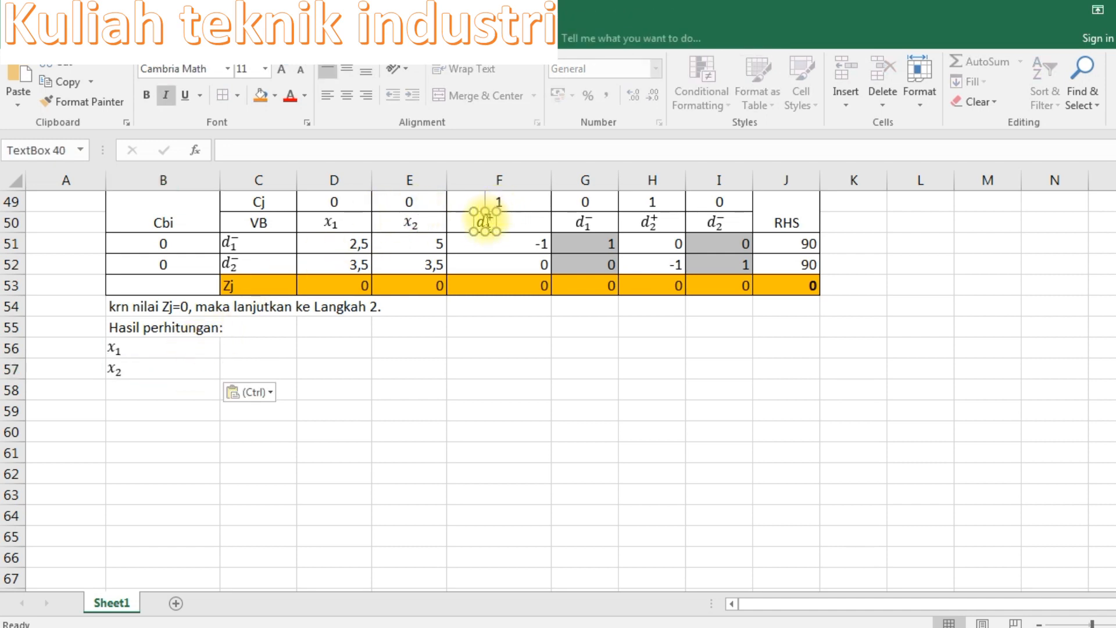
key("ctrl+c")
left_click(167, 388)
key("ctrl+v")
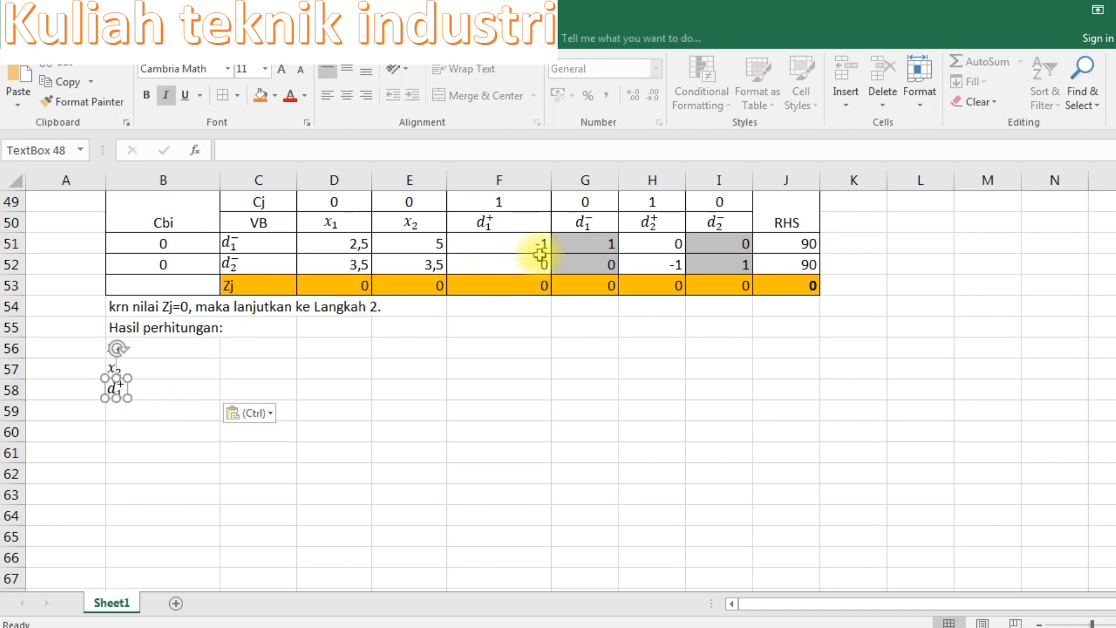
left_click(581, 220)
key("ctrl+c")
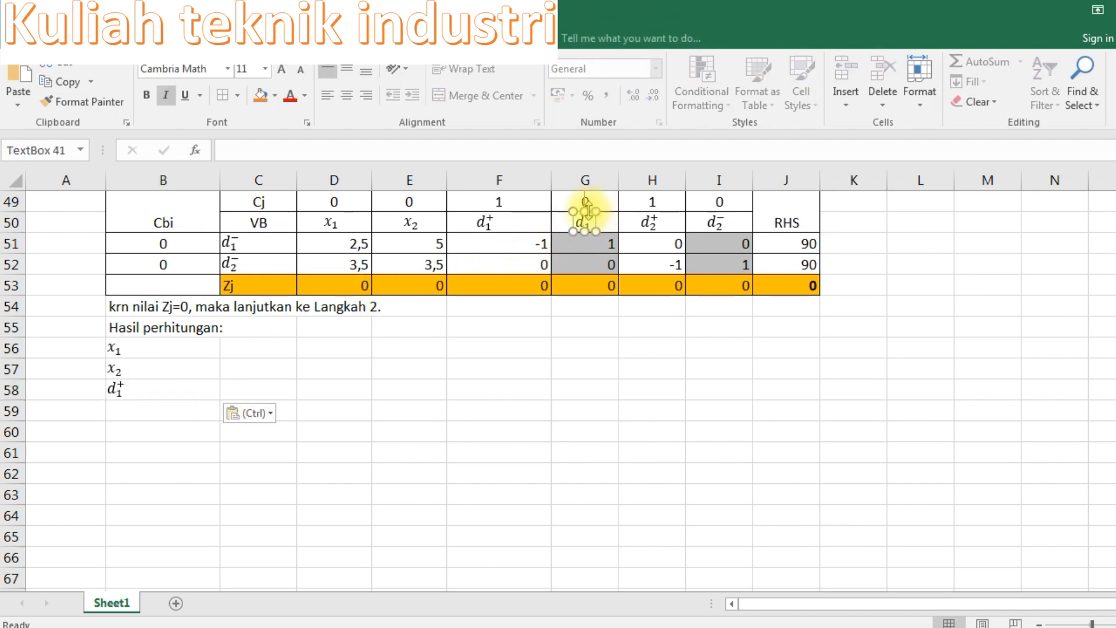
left_click(111, 410)
key("ctrl+v")
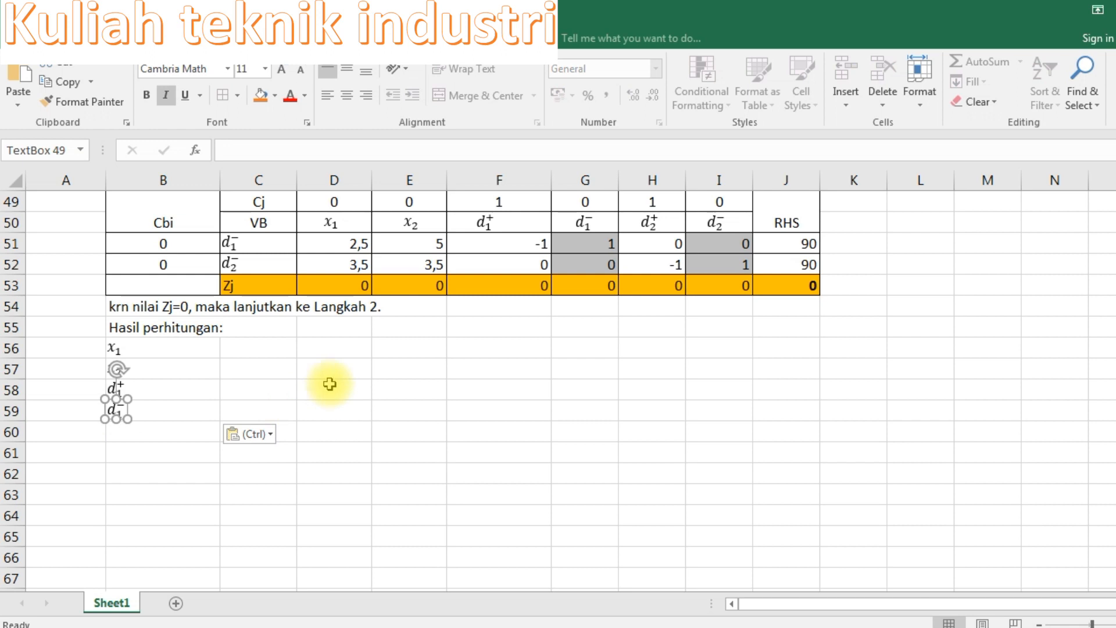
Step: Copy the d₂⁺ and d₂⁻ labels from the table header into B60 and B61
left_click(652, 218)
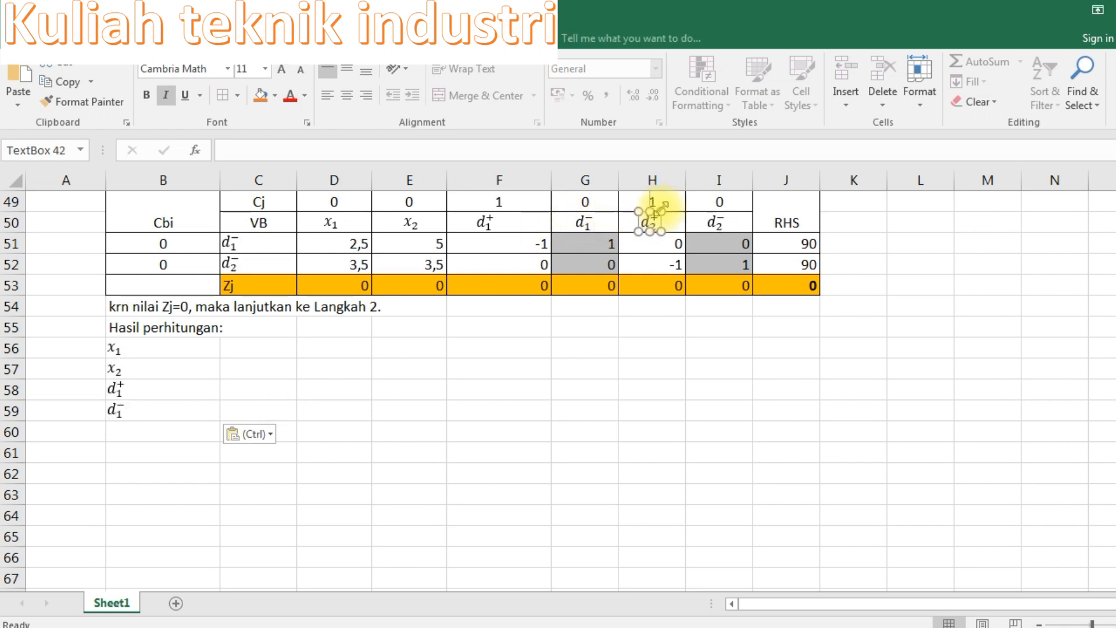
key("ctrl+c")
left_click(152, 422)
key("ctrl+v")
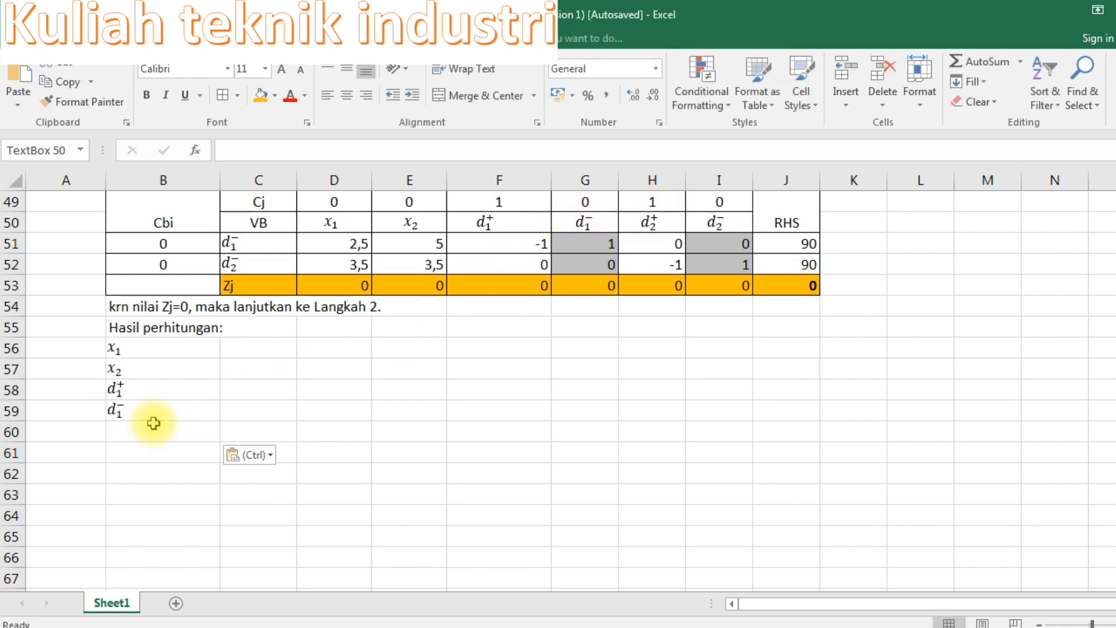
left_click(718, 221)
key("ctrl+c")
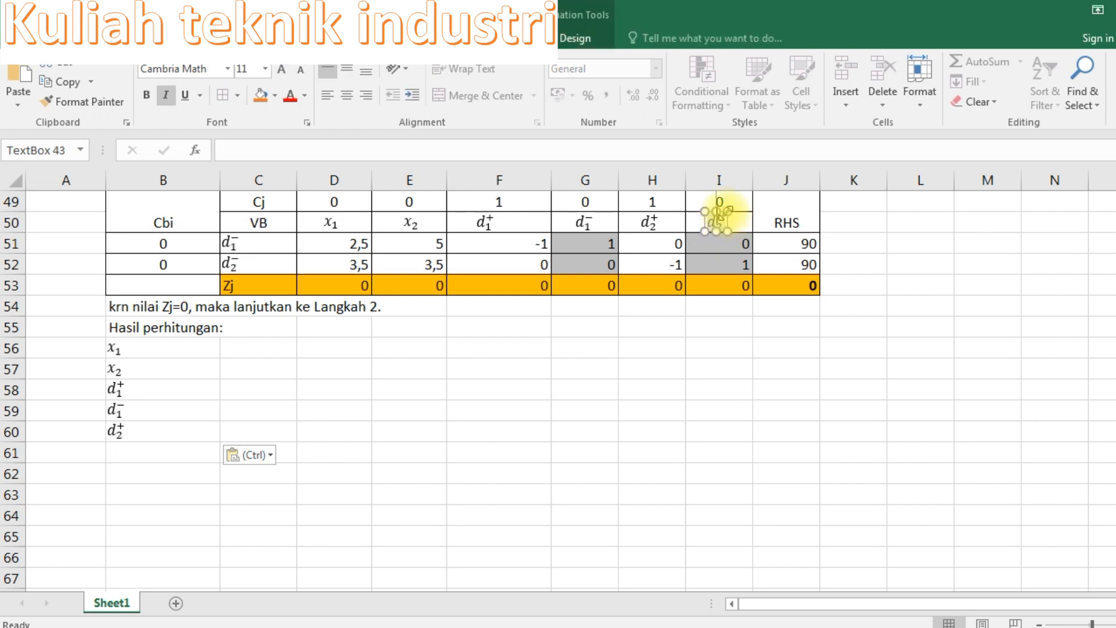
left_click(151, 446)
key("ctrl+v")
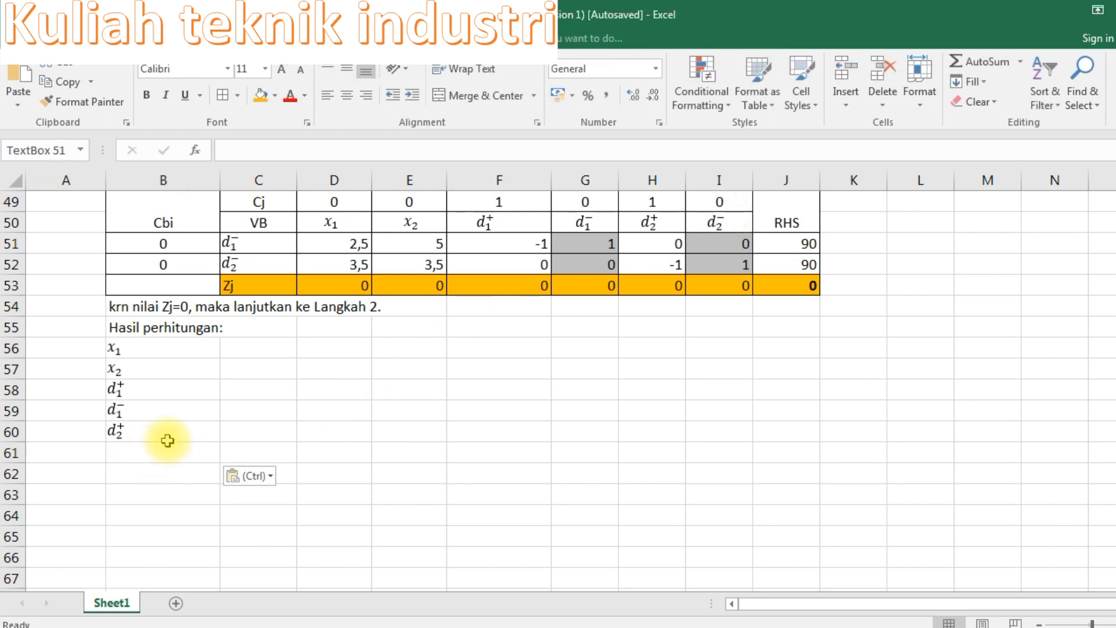
left_click(312, 428)
Step: Enter 0 as the result for both x₁ in C56 and x₂ in C57
left_click(276, 349)
left_click(273, 327)
left_click(273, 350)
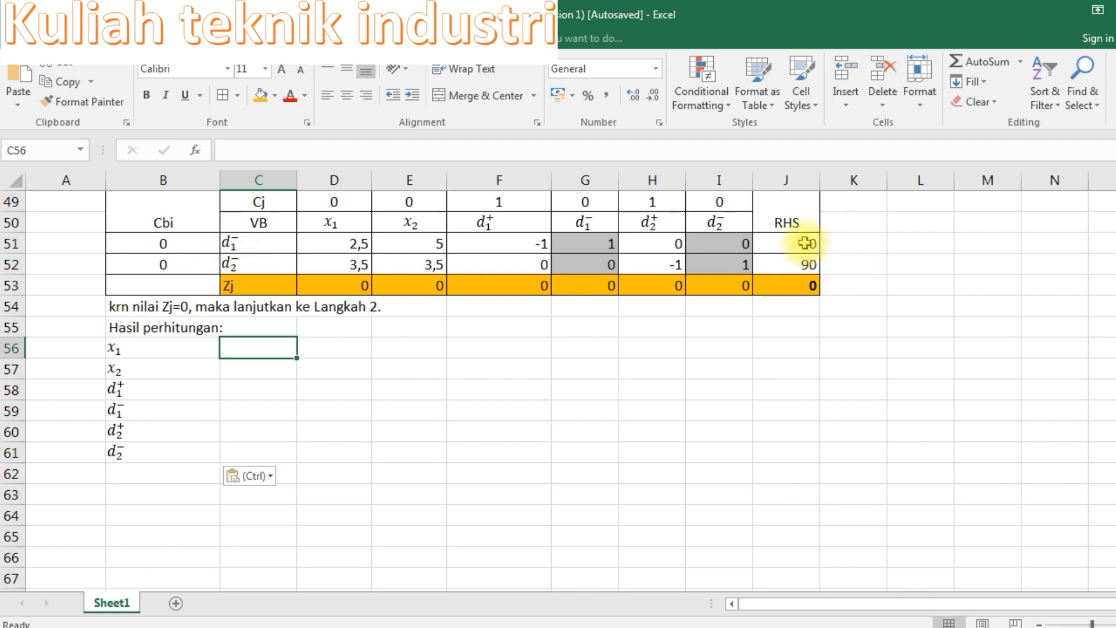
type("0")
key("Return")
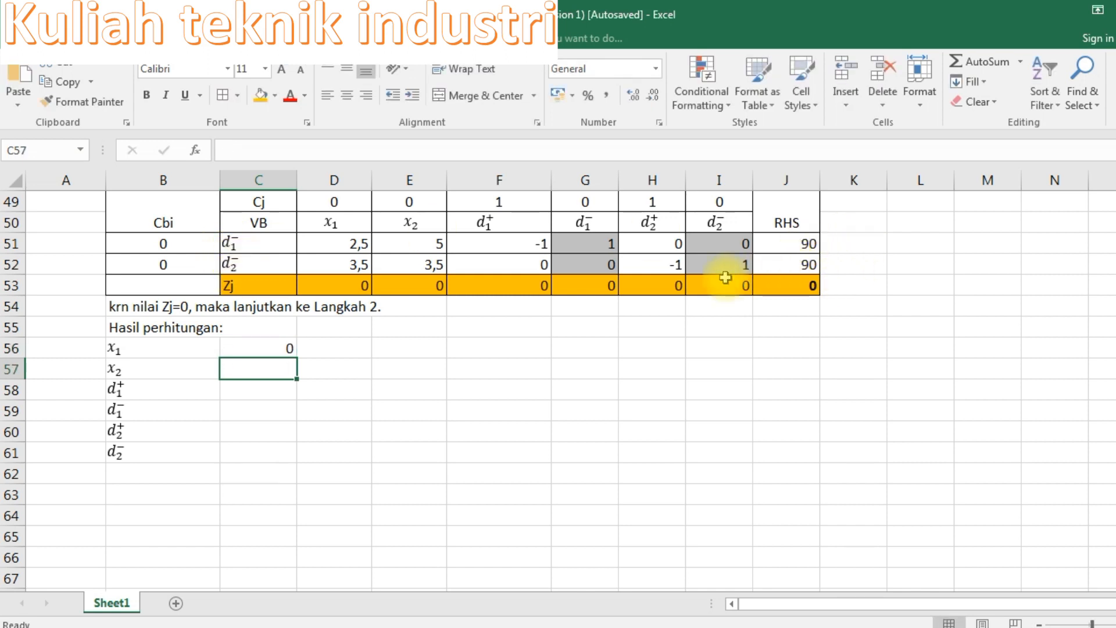
type("0")
key("Return")
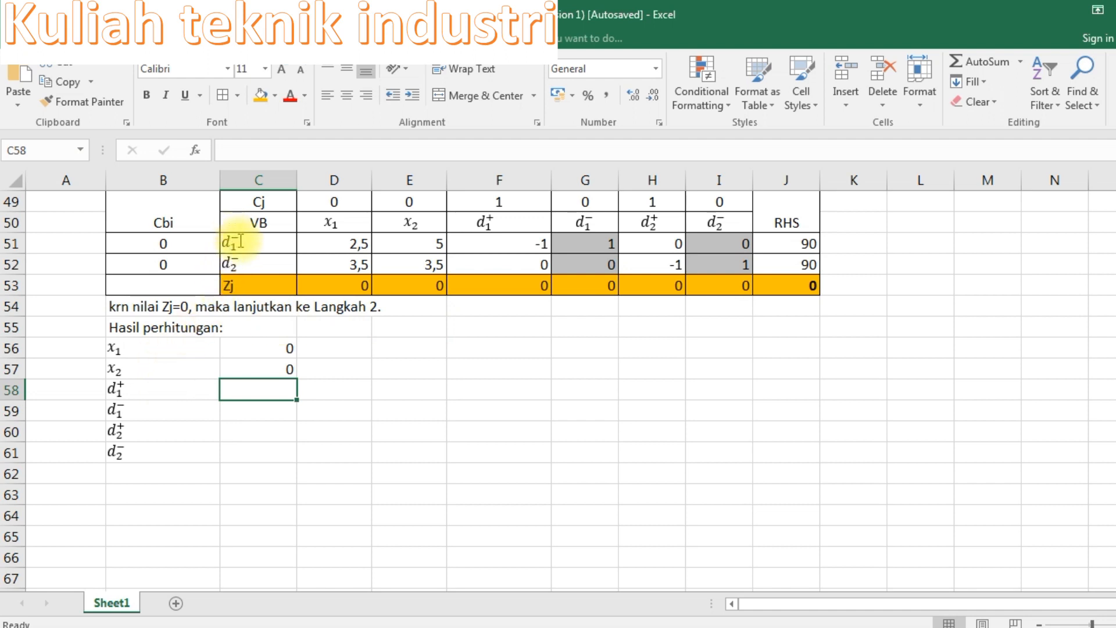
Step: Check the RHS values of the basic variables in J51 and J52, and enter 0 for d₁⁺ in C58
left_click(801, 244)
left_click(805, 261)
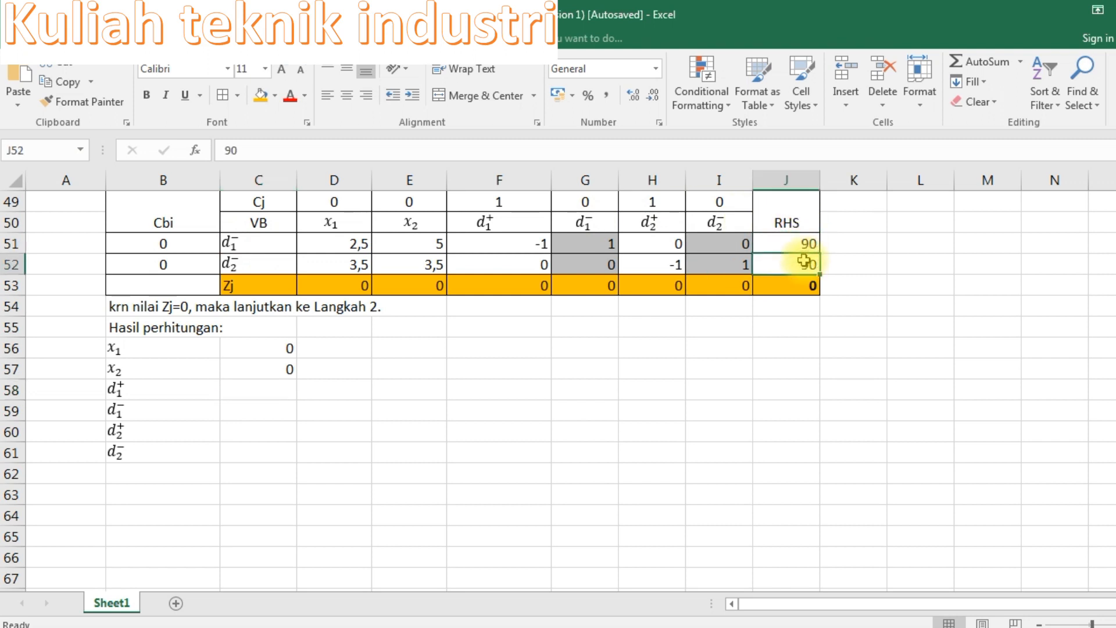
left_click(273, 385)
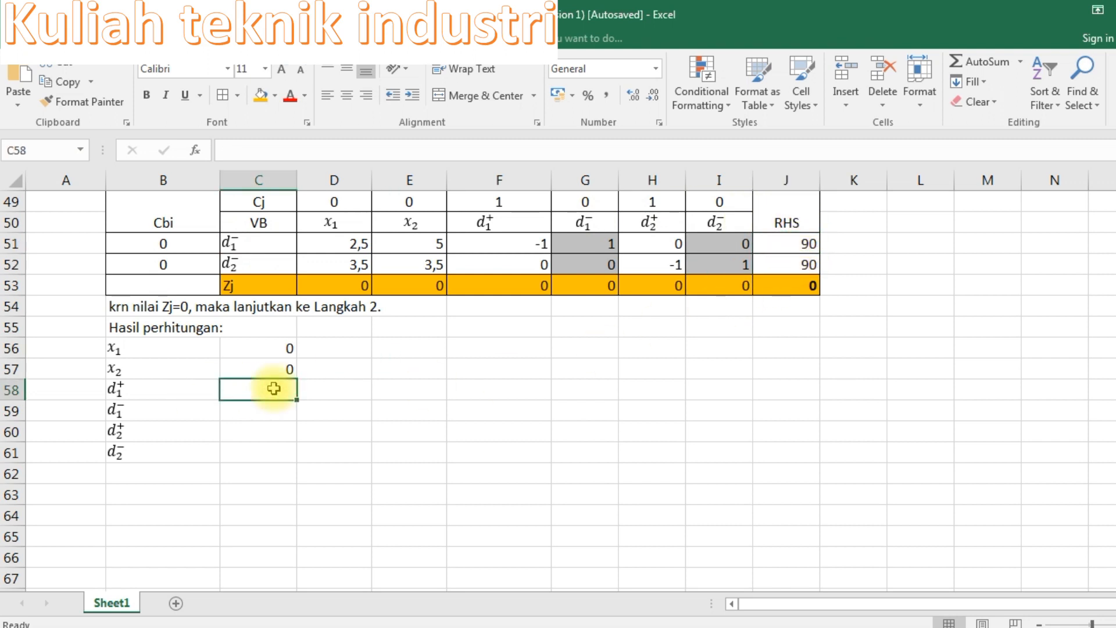
type("0")
key("Return")
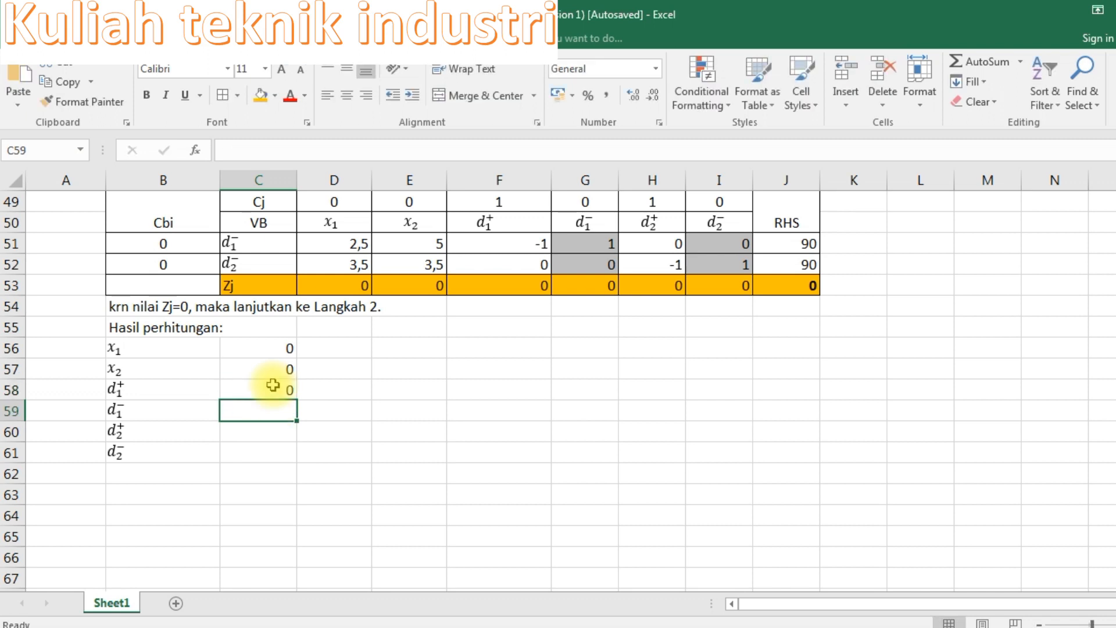
Step: Enter the results 90 for d₁⁻ in C59, 0 for d₂⁺ in C60 and 90 for d₂⁻ in C61
type("90")
key("Return")
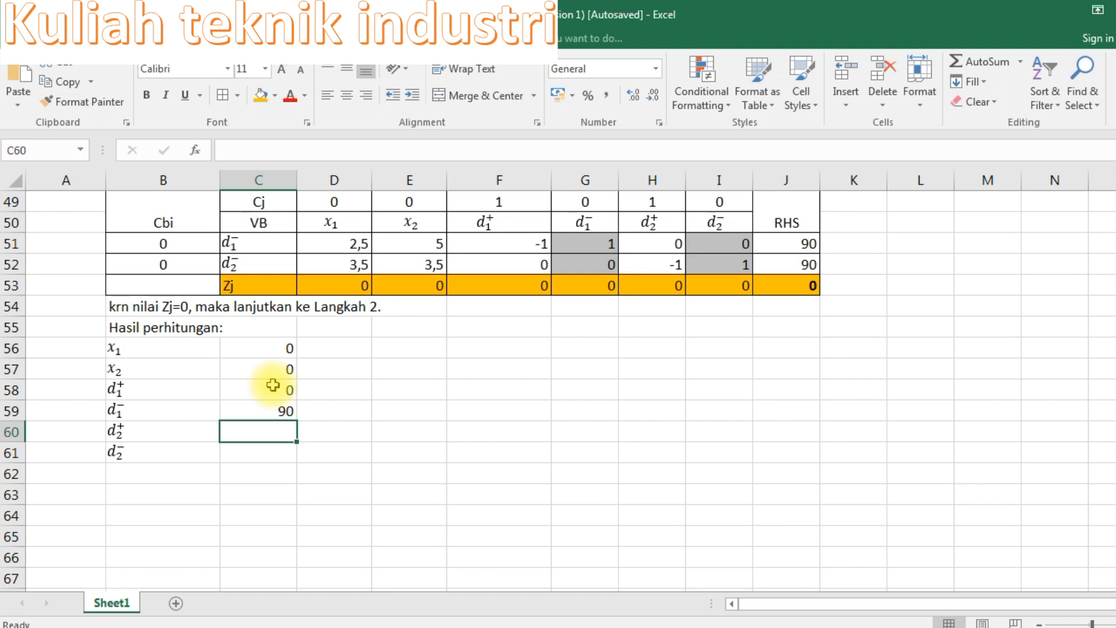
type("0")
key("Return")
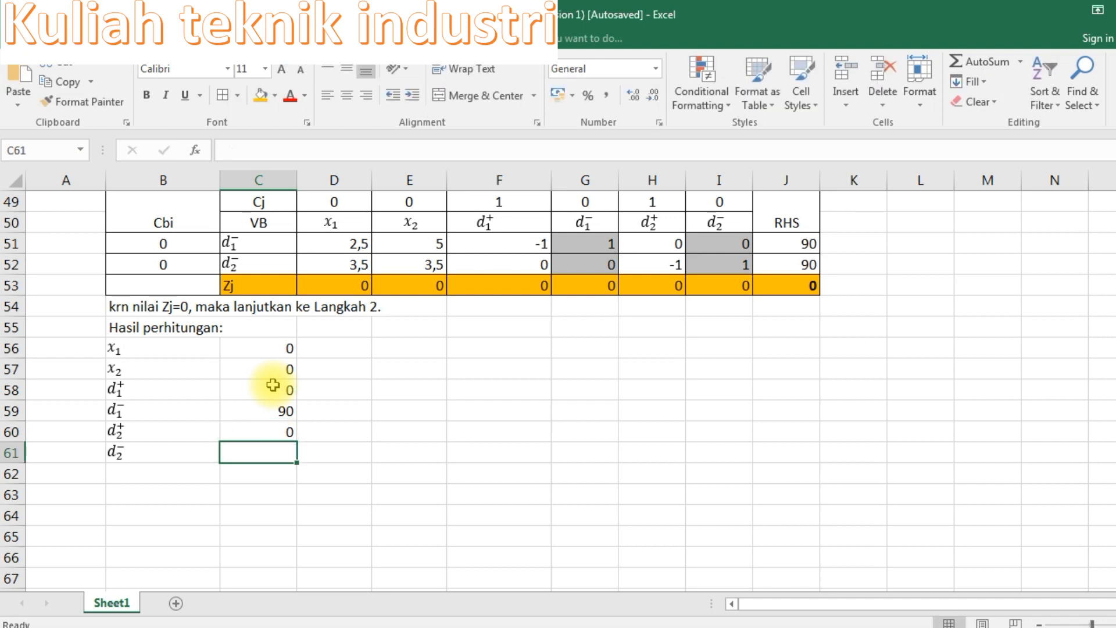
type("90")
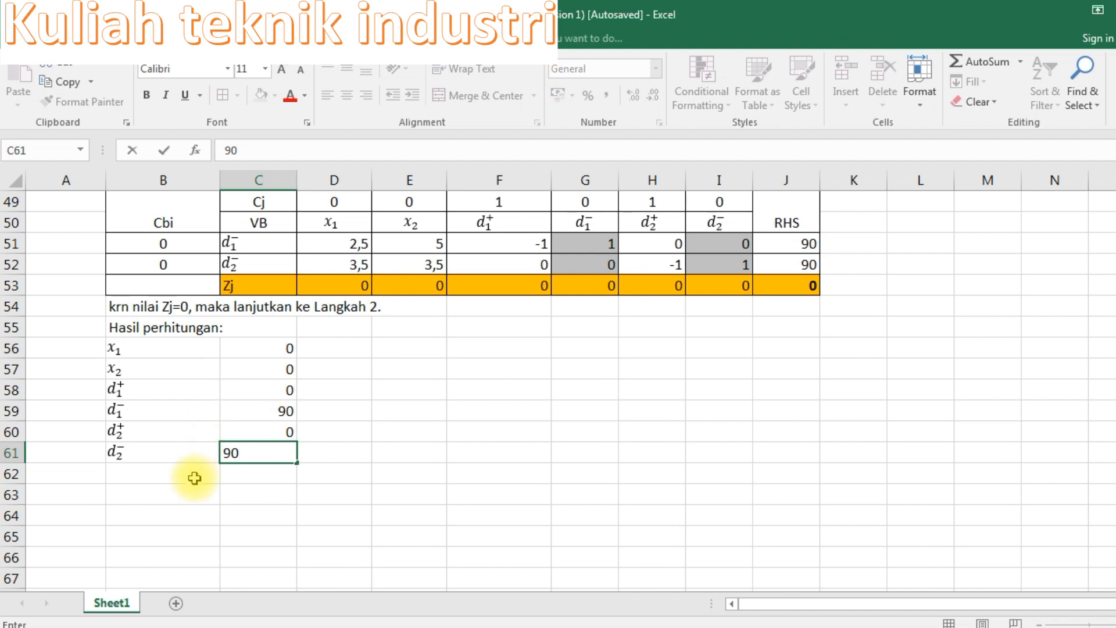
Step: Add a Z row below the variable results, with the label Z in B62 and 0 in C62
left_click(192, 472)
type("Z")
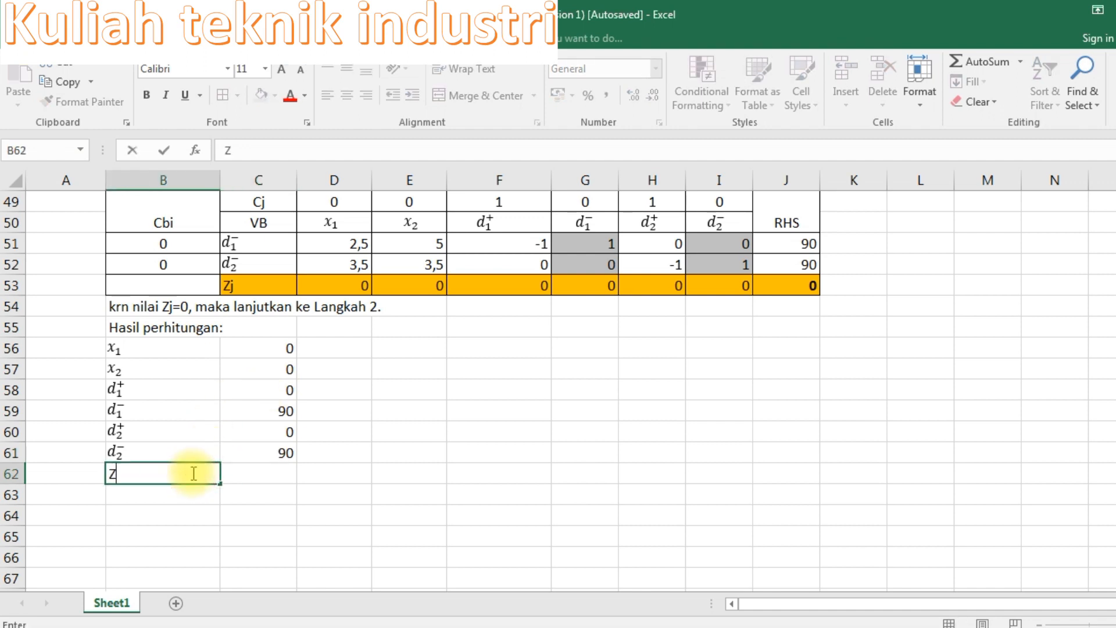
left_click(232, 467)
type("0")
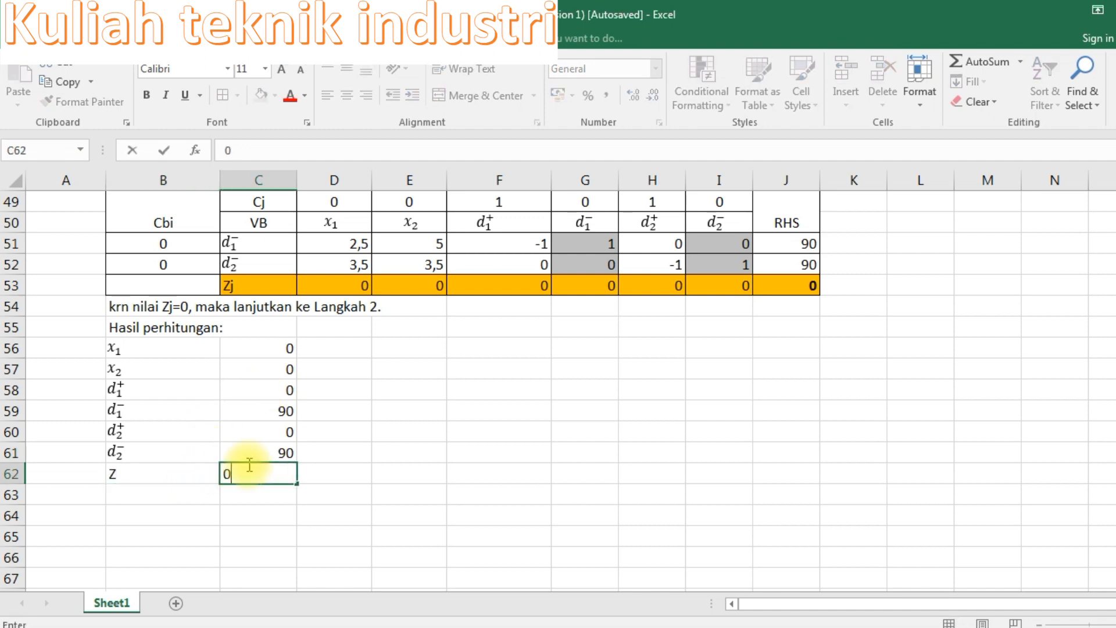
key("Return")
Step: Give the results list B56:C62 borders around all cells and a light gold fill
left_click_drag(149, 349, 292, 475)
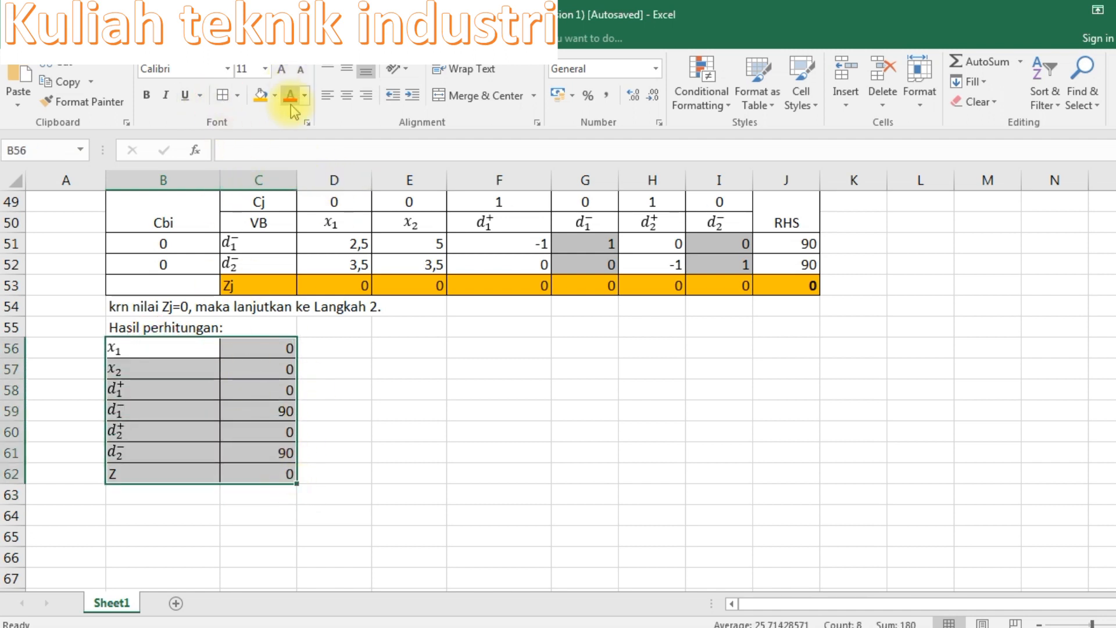
left_click(275, 95)
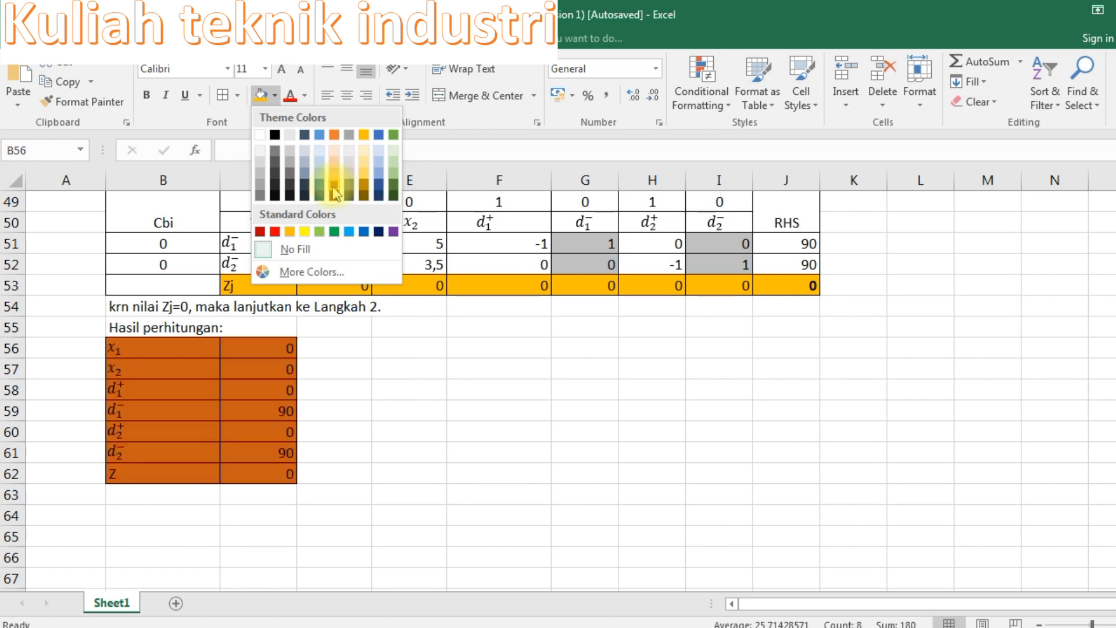
left_click(366, 165)
left_click(407, 367)
Step: Make the note in B54 about continuing to Langkah 2 bold and red
scroll(185, 326, "up", 4)
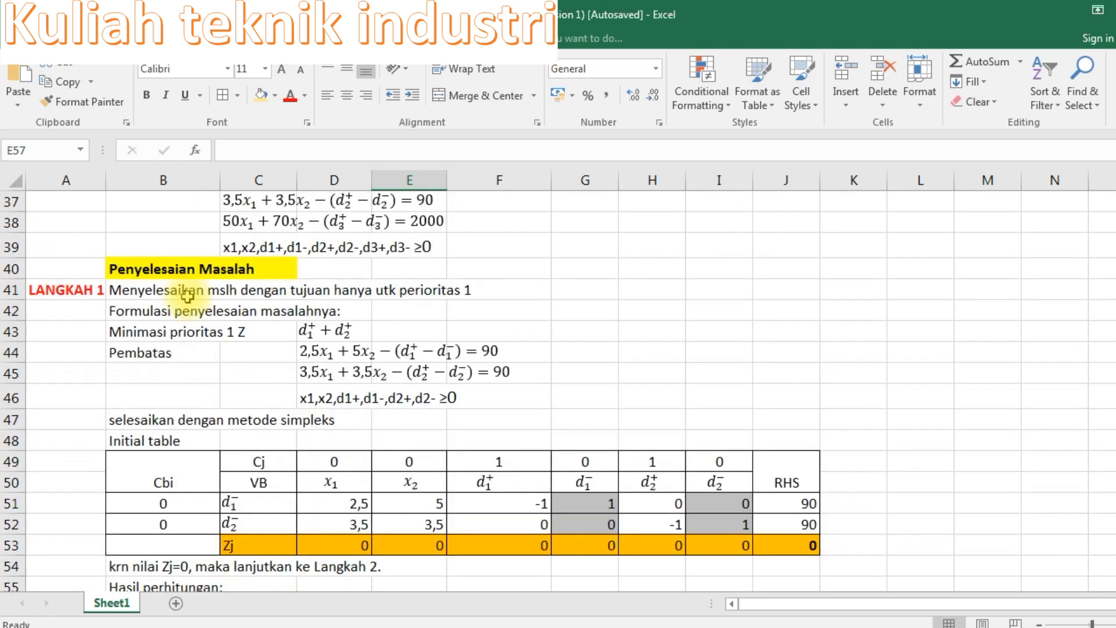
scroll(192, 354, "down", 3)
left_click_drag(111, 373, 401, 371)
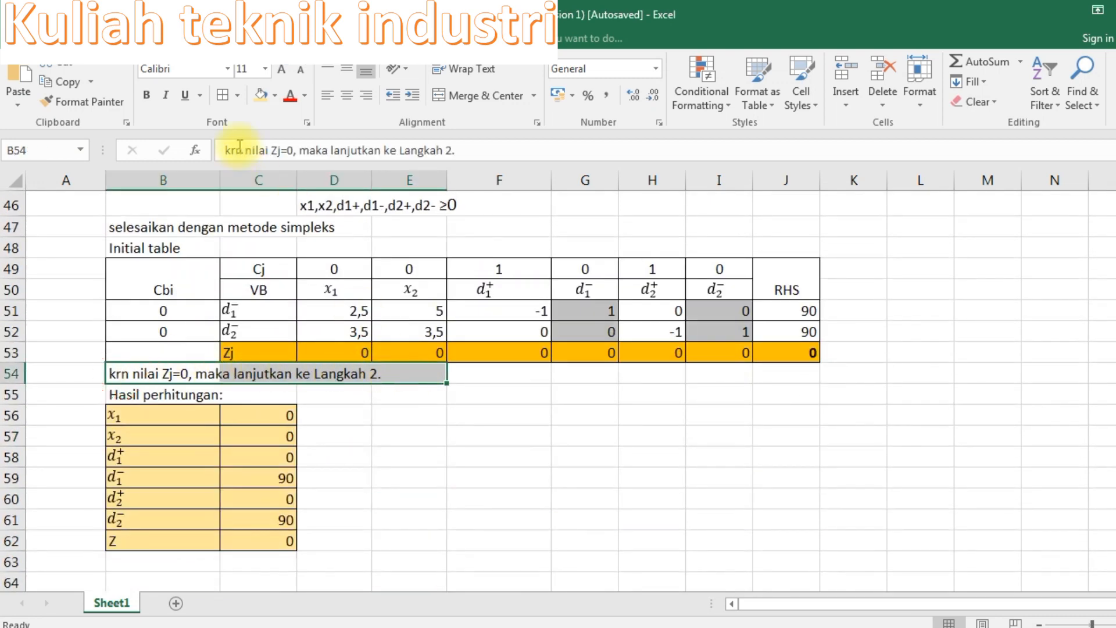
left_click(146, 95)
left_click(289, 99)
left_click(408, 454)
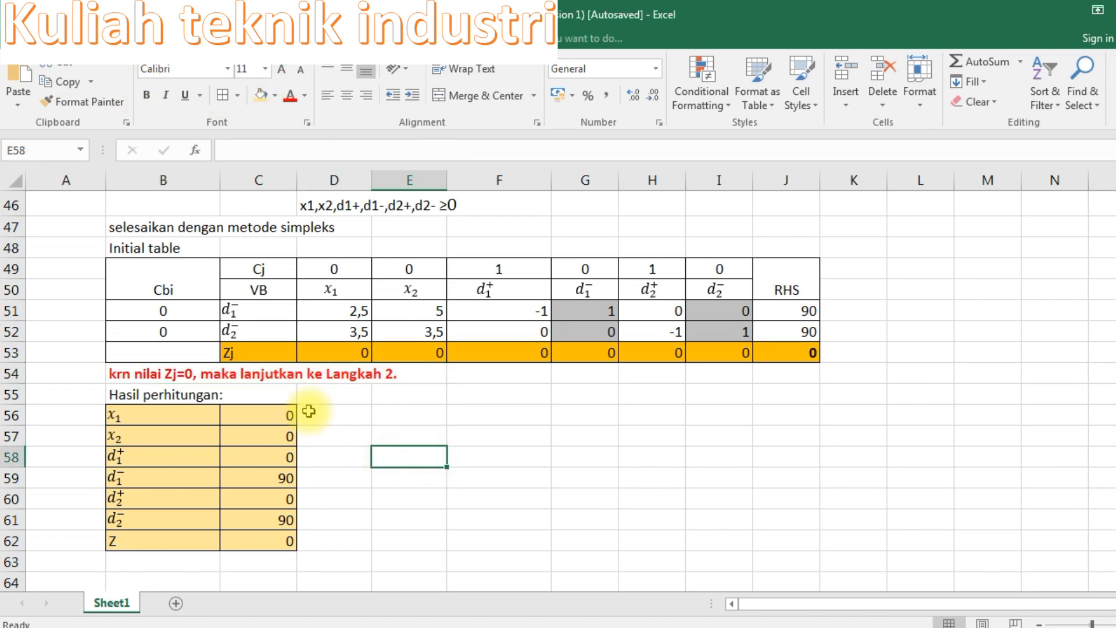
Step: Review the initial table's Zj row and the RHS values of the basic variables against the priority 1 formulation
left_click(790, 352)
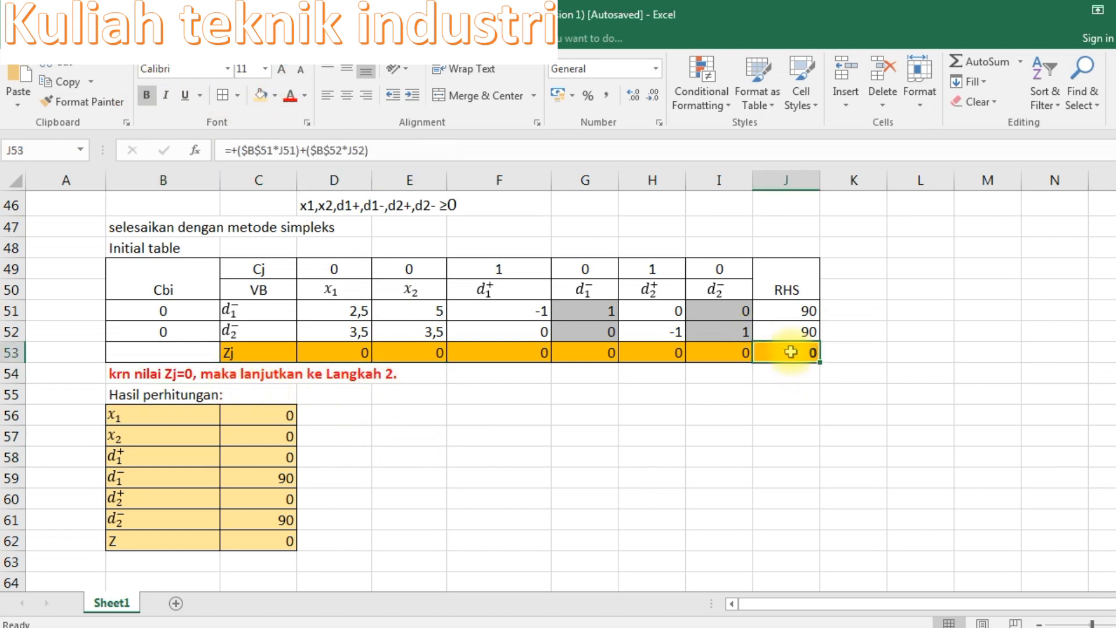
scroll(425, 455, "up", 2)
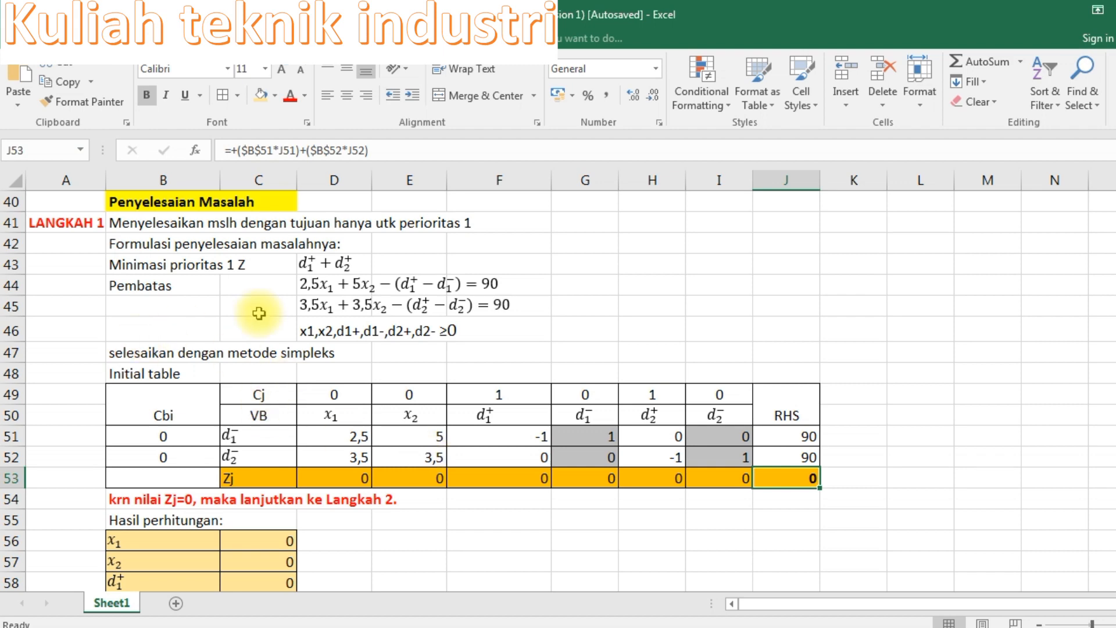
left_click(809, 481)
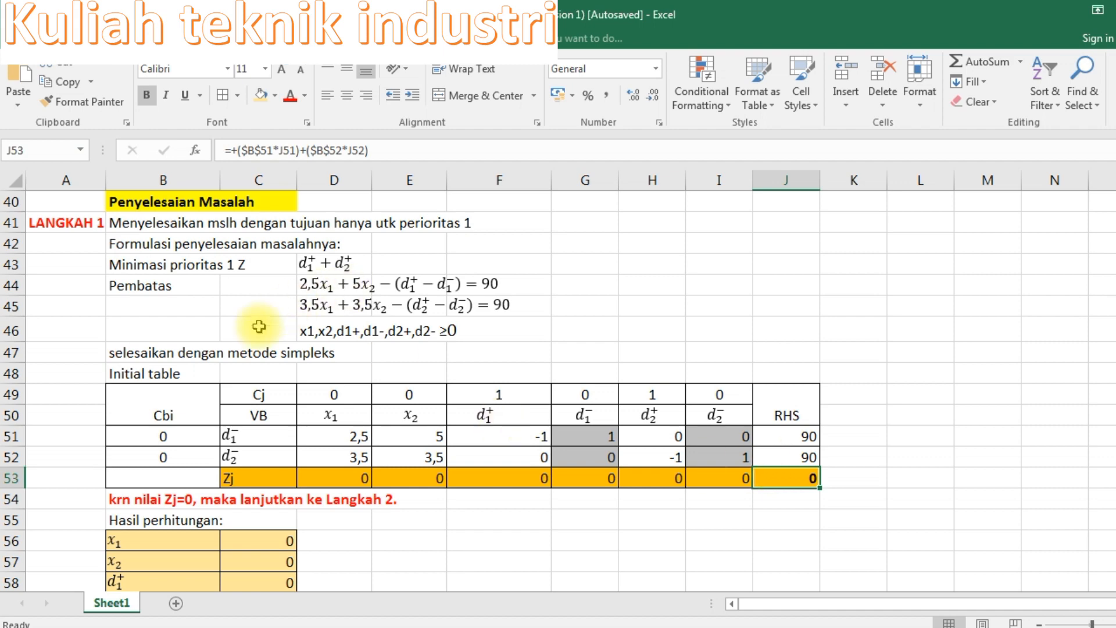
left_click_drag(233, 478, 678, 486)
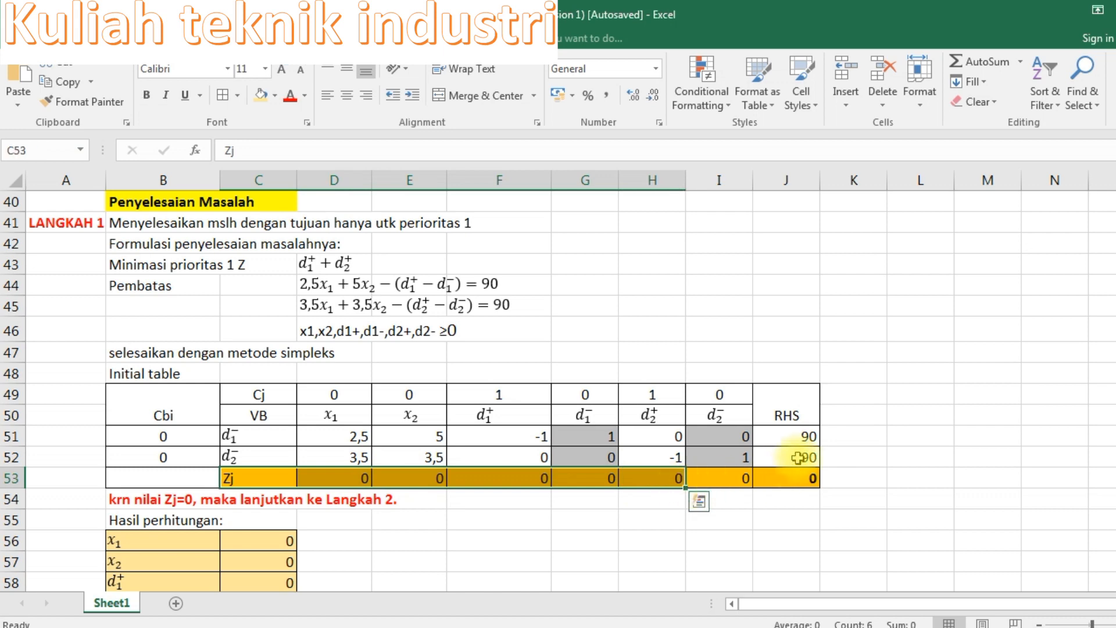
left_click_drag(802, 436, 802, 457)
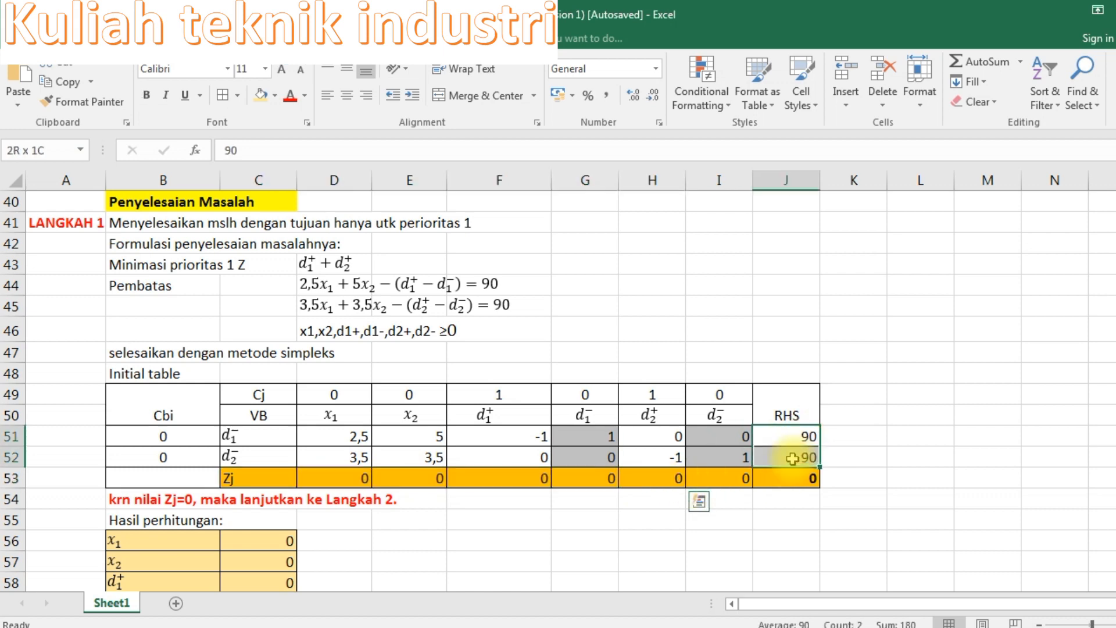
left_click(254, 435)
left_click(804, 442)
left_click(264, 439)
left_click(774, 455)
left_click_drag(267, 478, 802, 473)
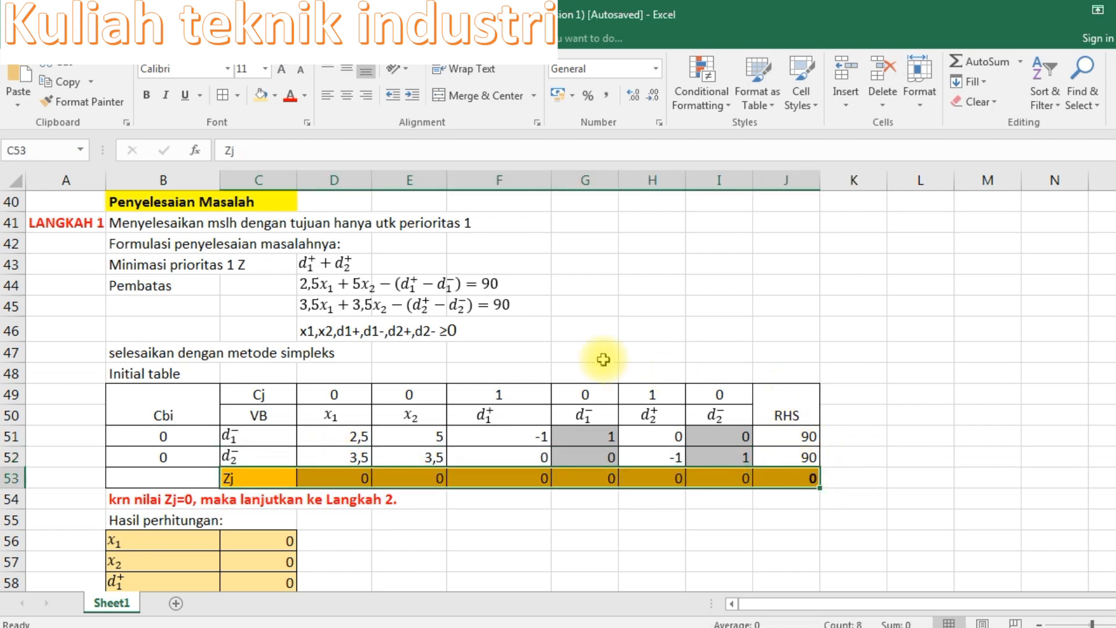
Step: Examine the basic variables in C51:C52 and compare their RHS values with the Zj result in J53
left_click(515, 350)
left_click_drag(289, 435, 289, 456)
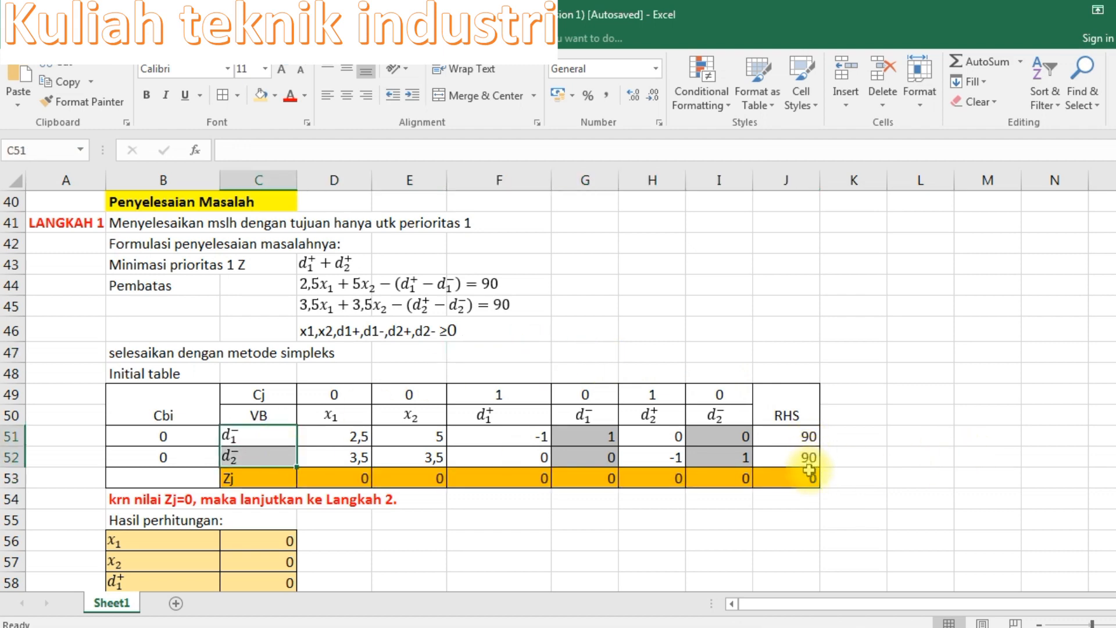
left_click(786, 480)
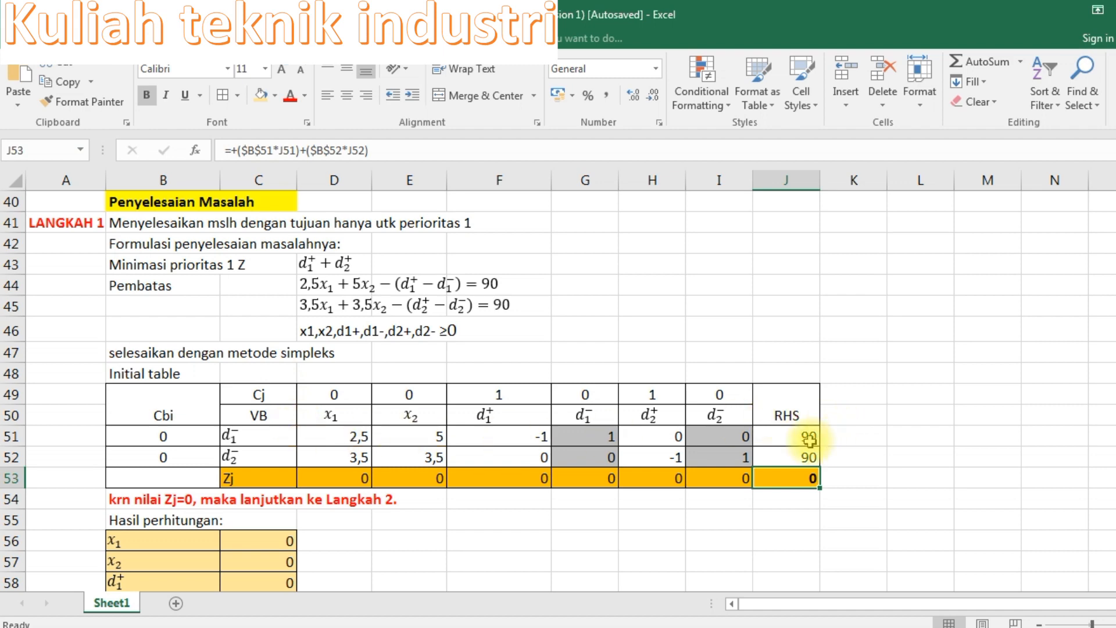
left_click_drag(803, 435, 794, 454)
left_click(795, 480)
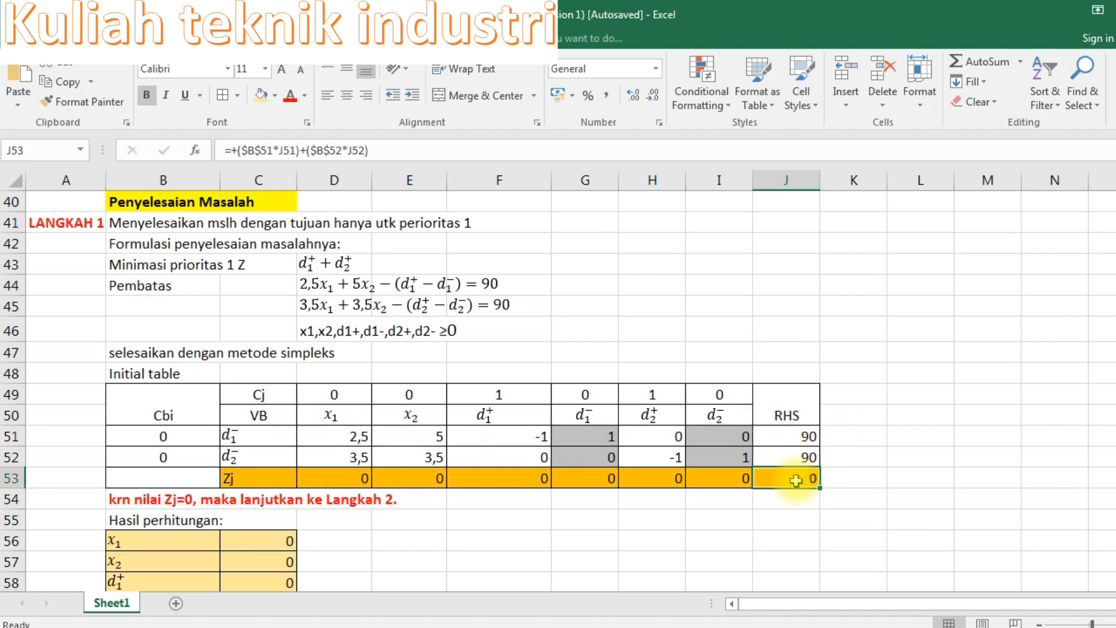
left_click(233, 477)
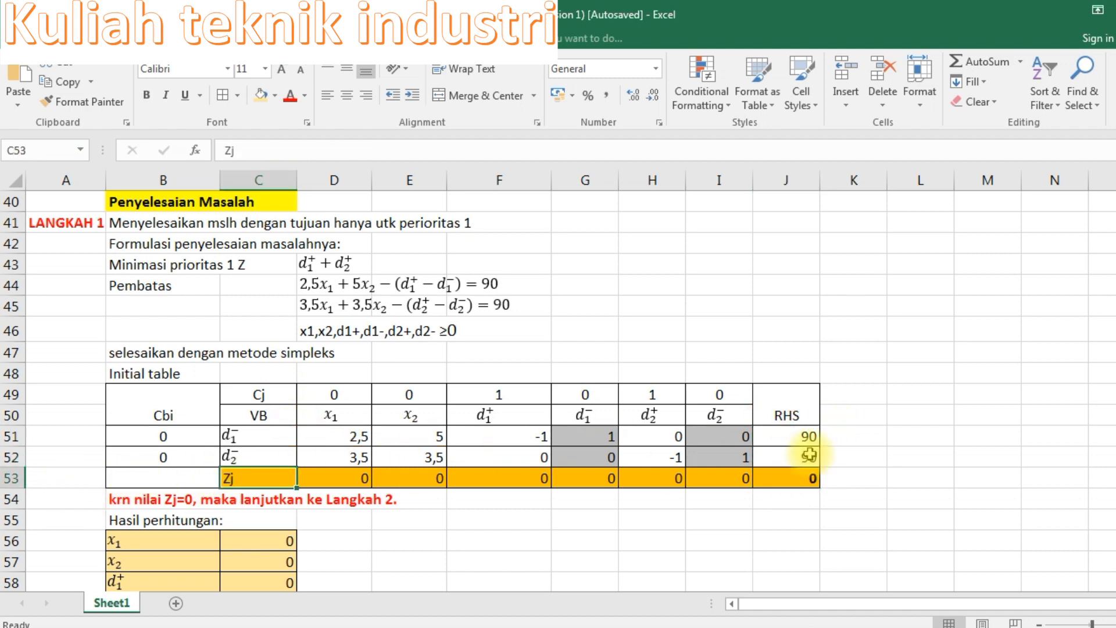
left_click(793, 478)
left_click(692, 519)
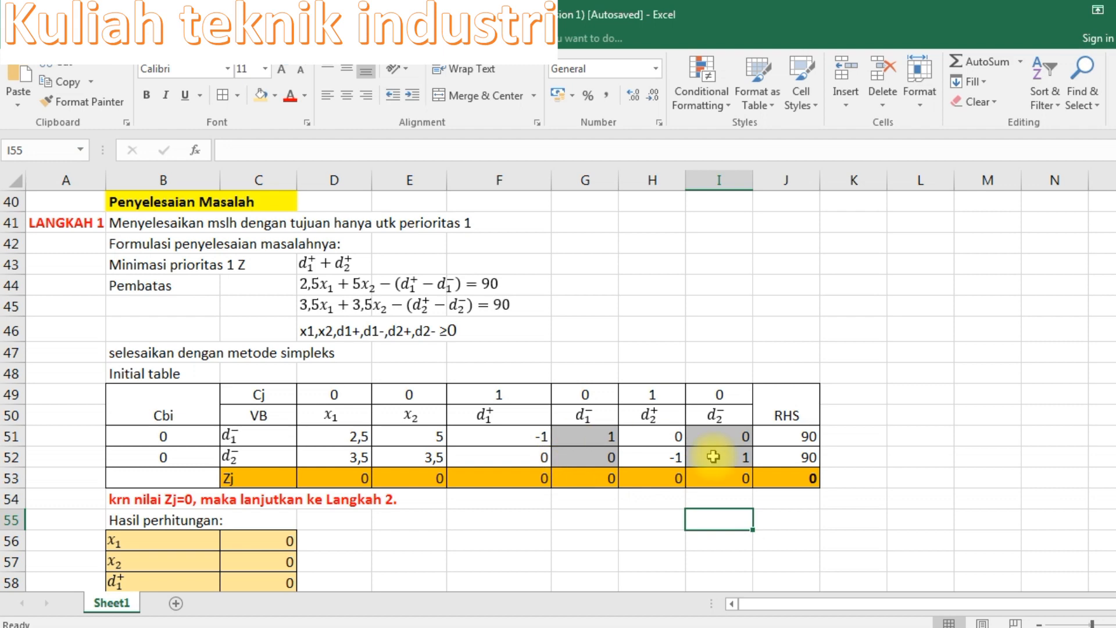
left_click(279, 477)
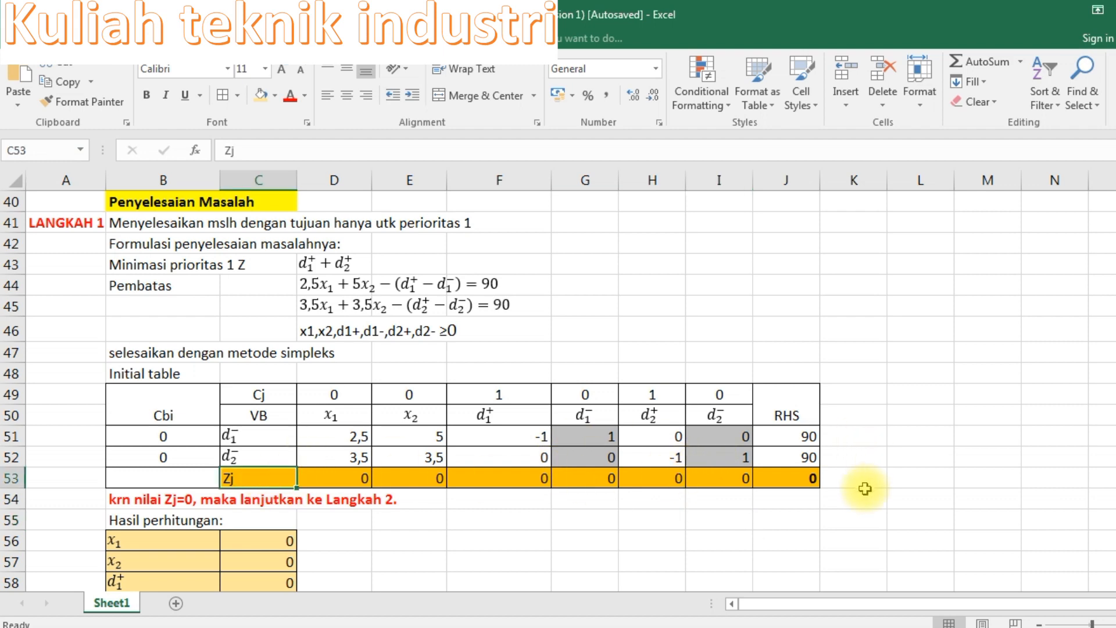
left_click(796, 478)
scroll(460, 478, "down", 3)
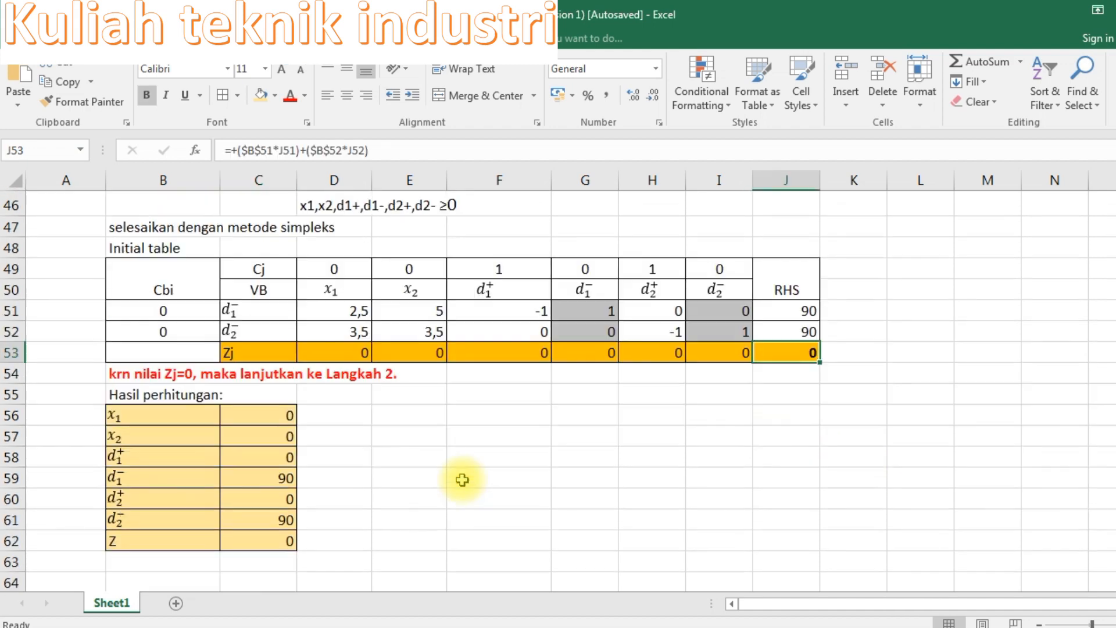
scroll(421, 493, "down", 1)
left_click(80, 431)
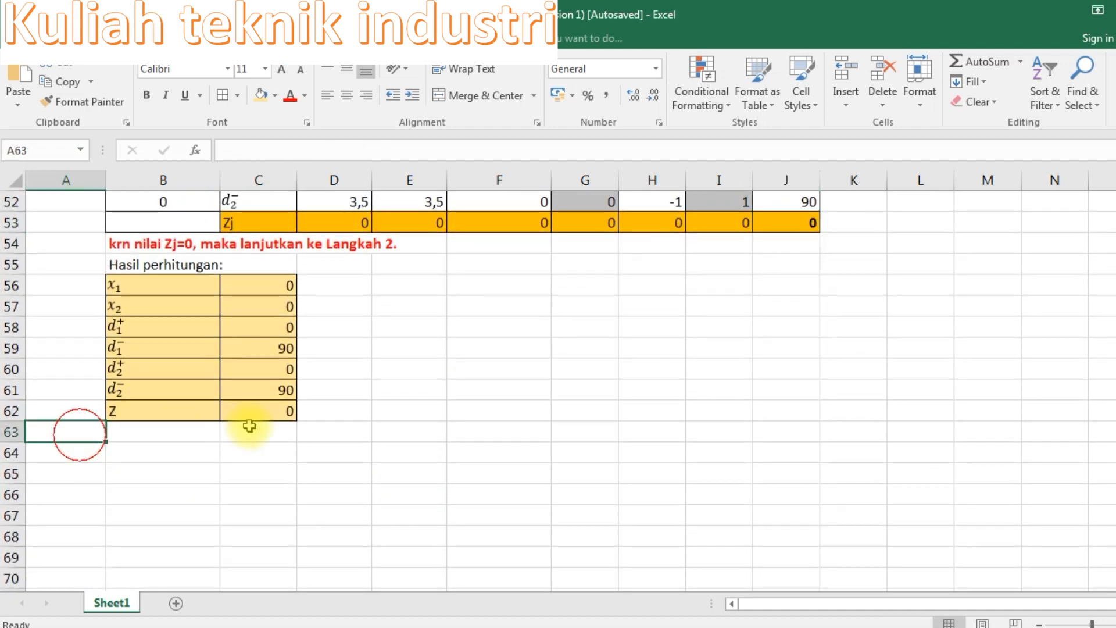
type("LANK")
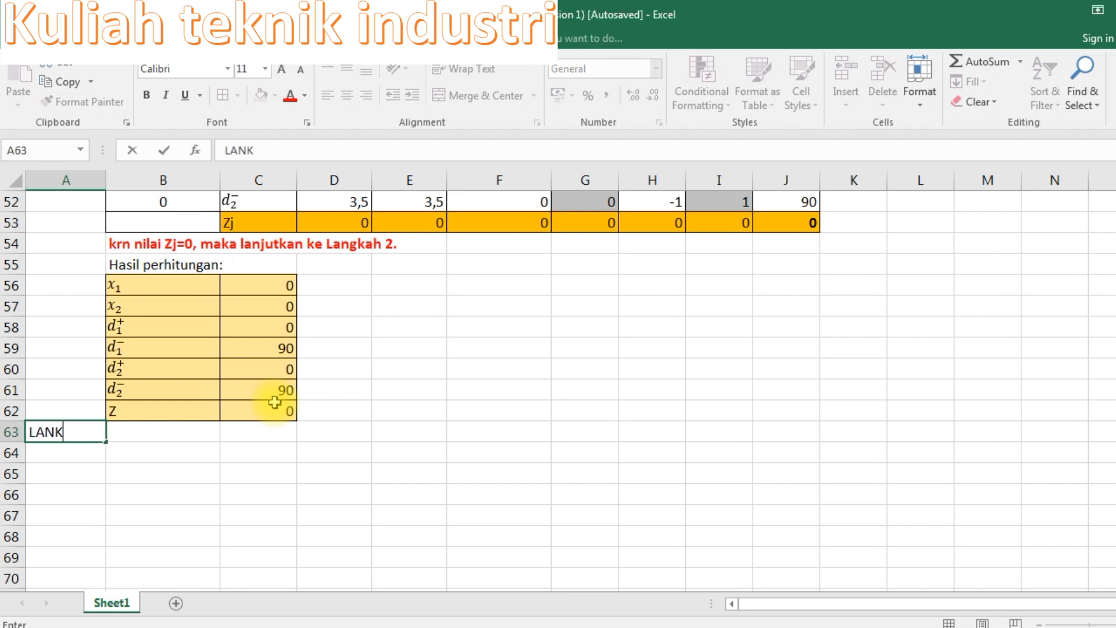
type("\\GKAH")
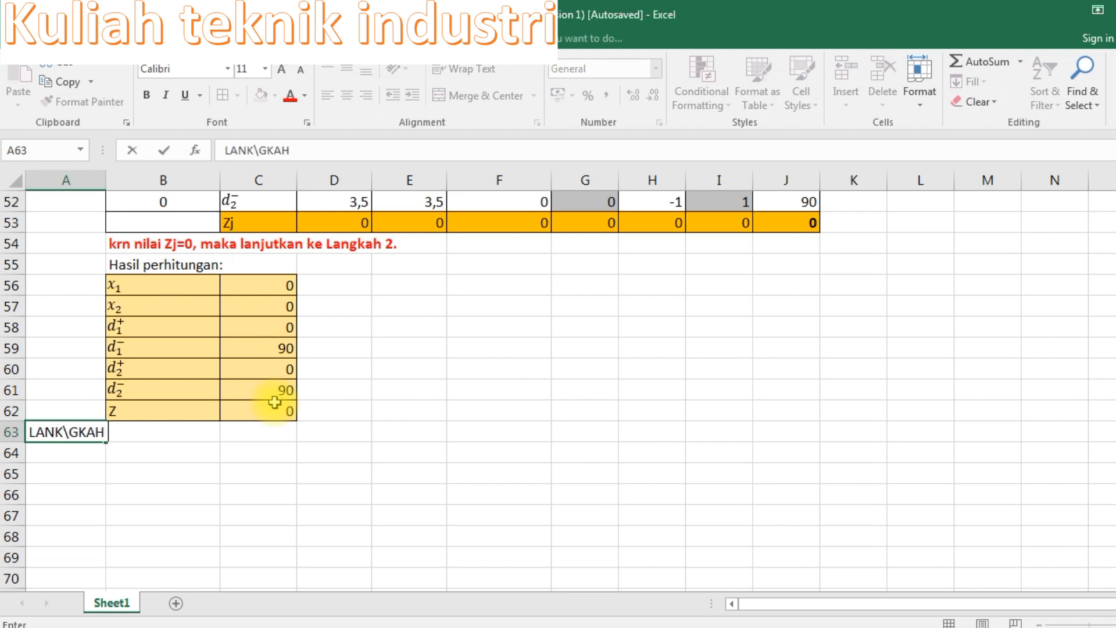
key("BackSpace")
key("BackSpace")
key("BackSpace")
key("BackSpace")
key("BackSpace")
key("BackSpace")
key("BackSpace")
key("BackSpace")
key("BackSpace")
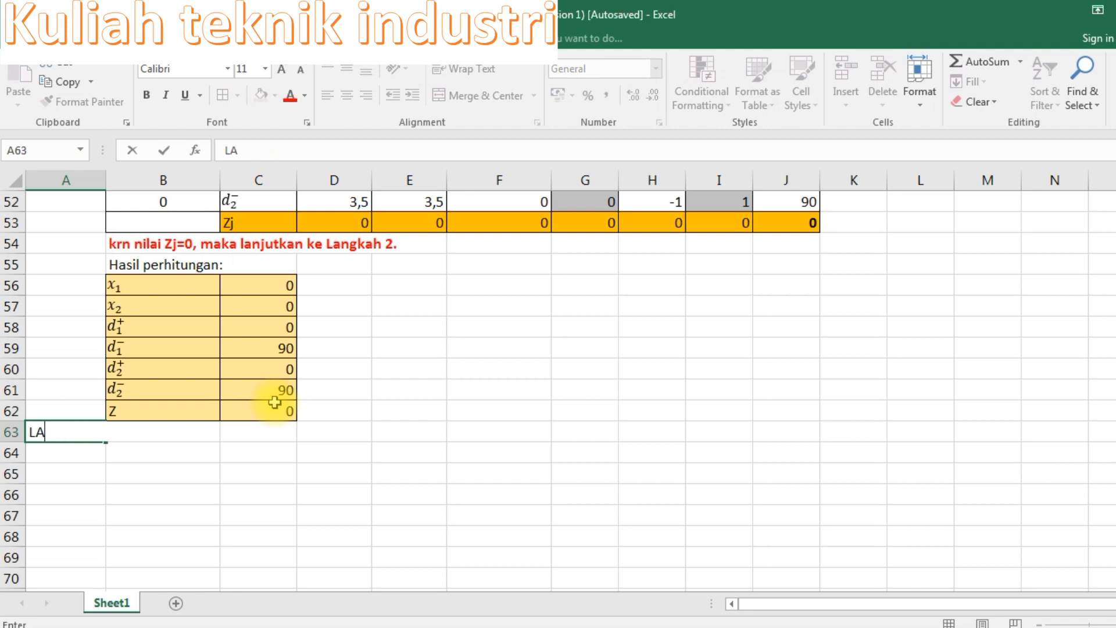
key("Return")
Step: Enter the heading LANGKAH 2 in A64 and format it bold and red
type("LANGA")
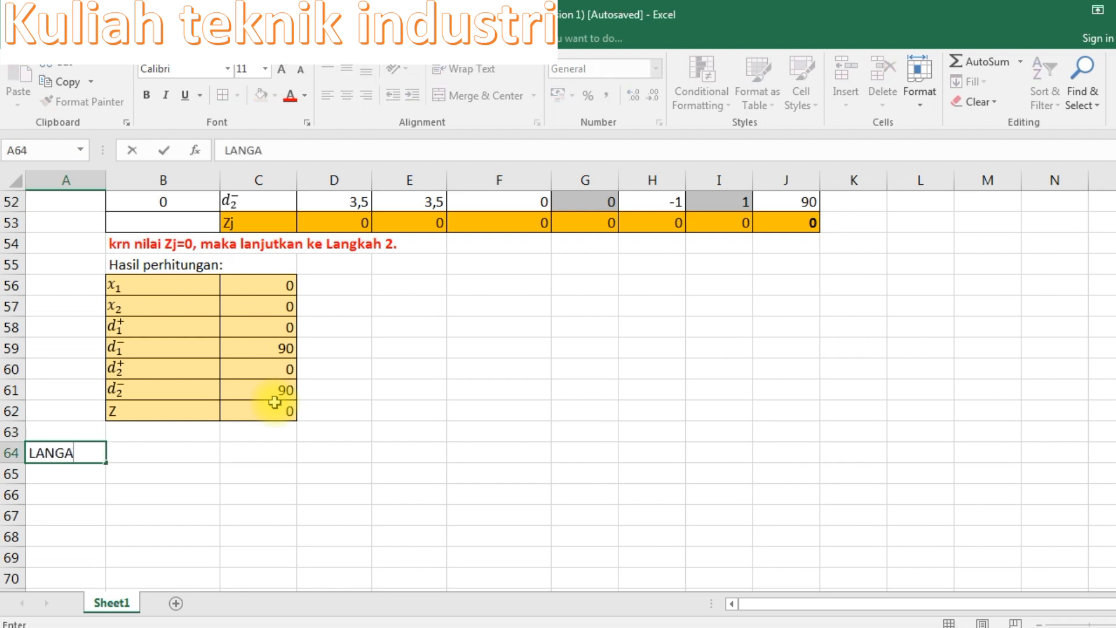
key("BackSpace")
type("KAH 2")
key("Tab")
left_click(50, 438)
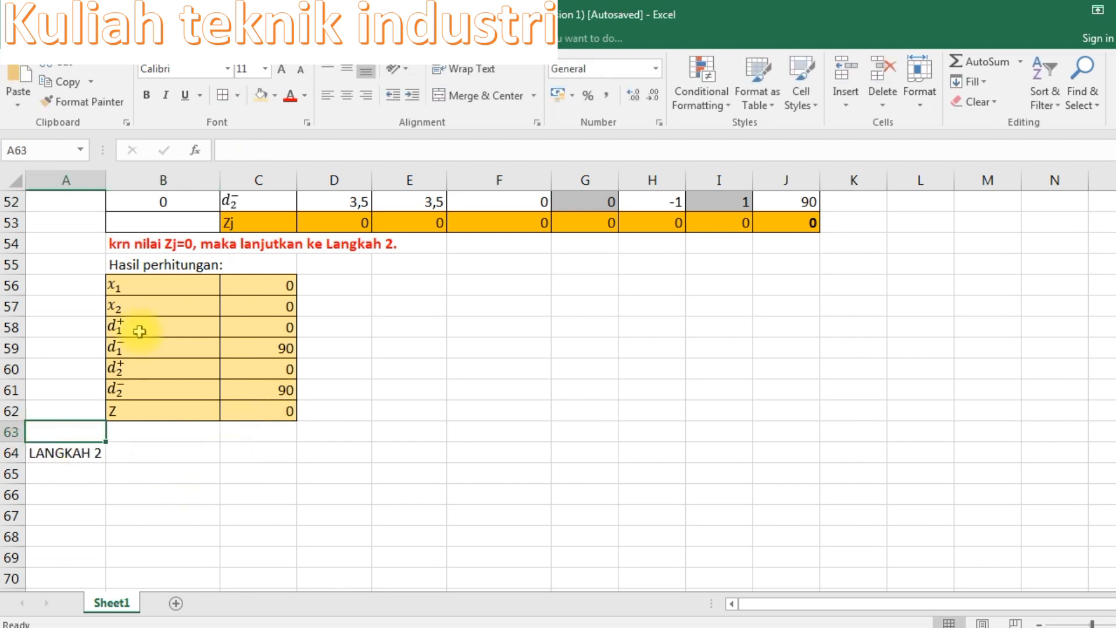
left_click(84, 457)
left_click(290, 96)
left_click(146, 94)
Step: Enter the note "*Krn nilai Z pada langkah 1 =0, maka:" in B64 beside the LANGKAH 2 heading
left_click(165, 451)
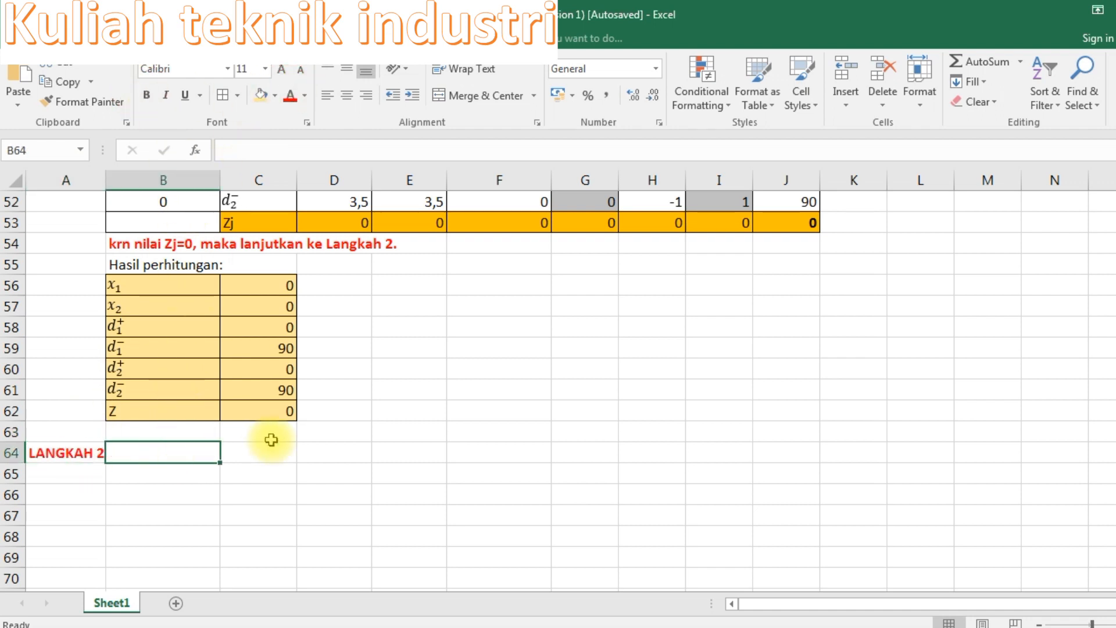
type("*")
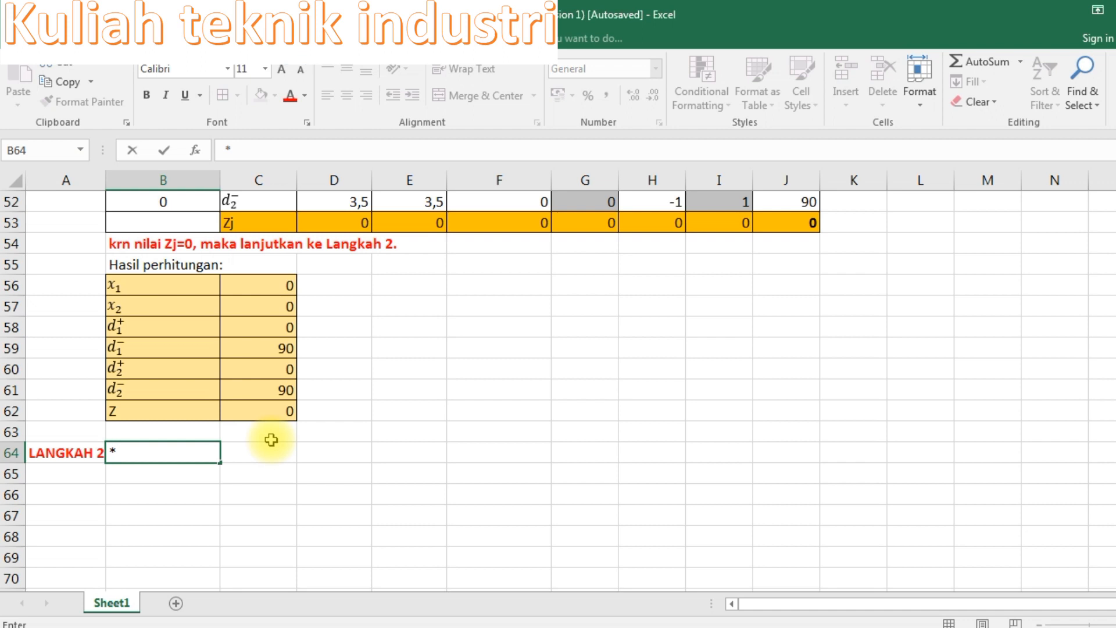
type("M")
key("BackSpace")
type("kR")
key("BackSpace")
key("BackSpace")
type("Krn nilai Z")
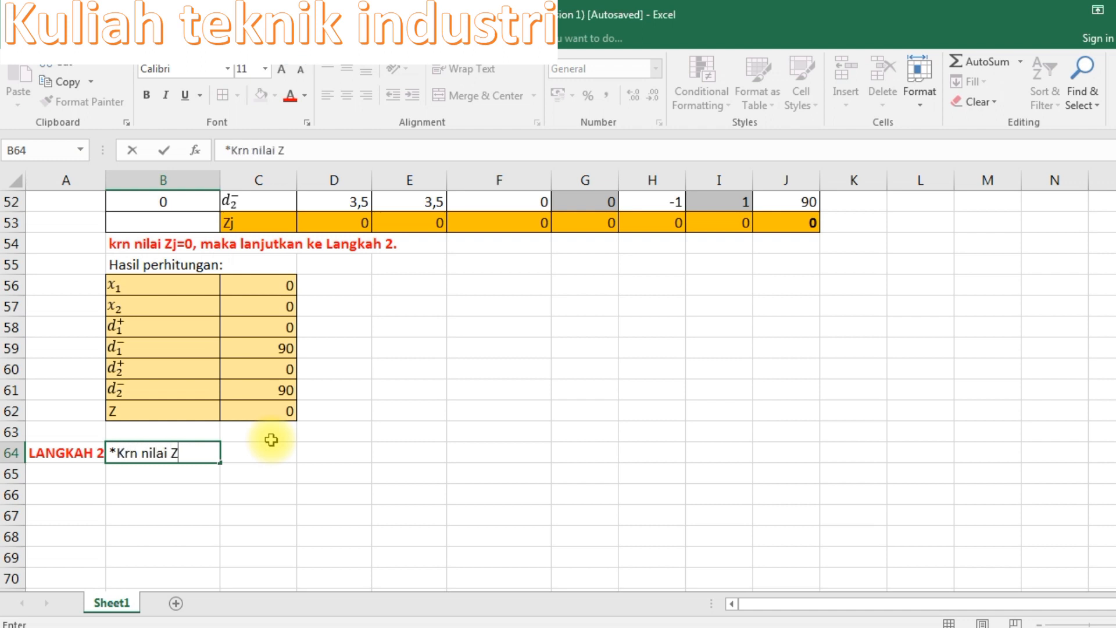
type(" pada lang")
type("aka")
key("BackSpace")
key("BackSpace")
key("BackSpace")
type("kah 1")
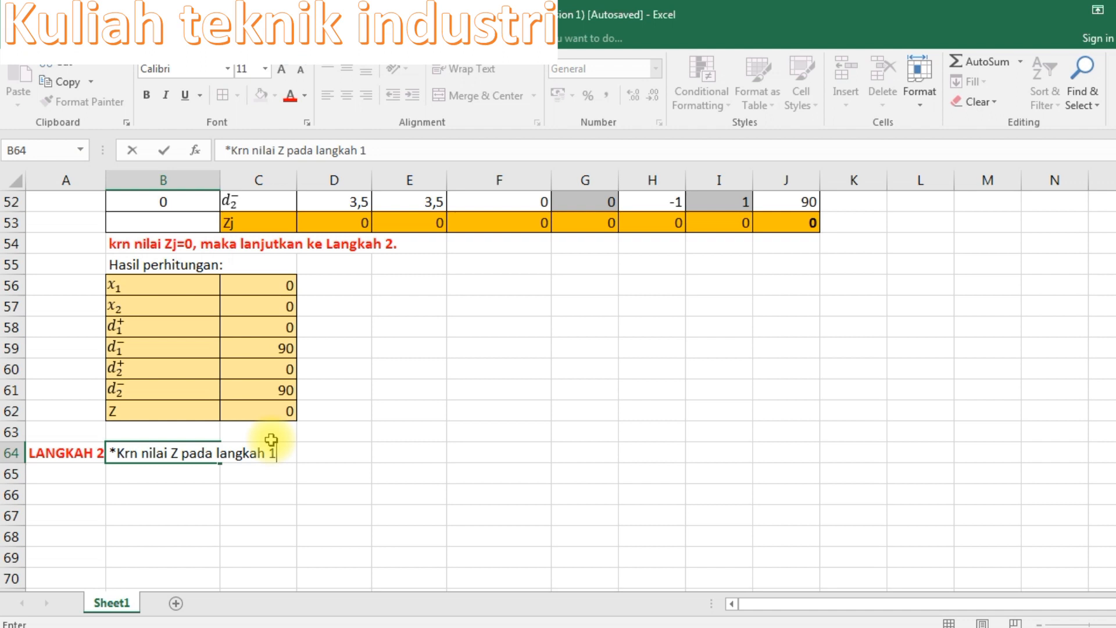
type(" =0, maka")
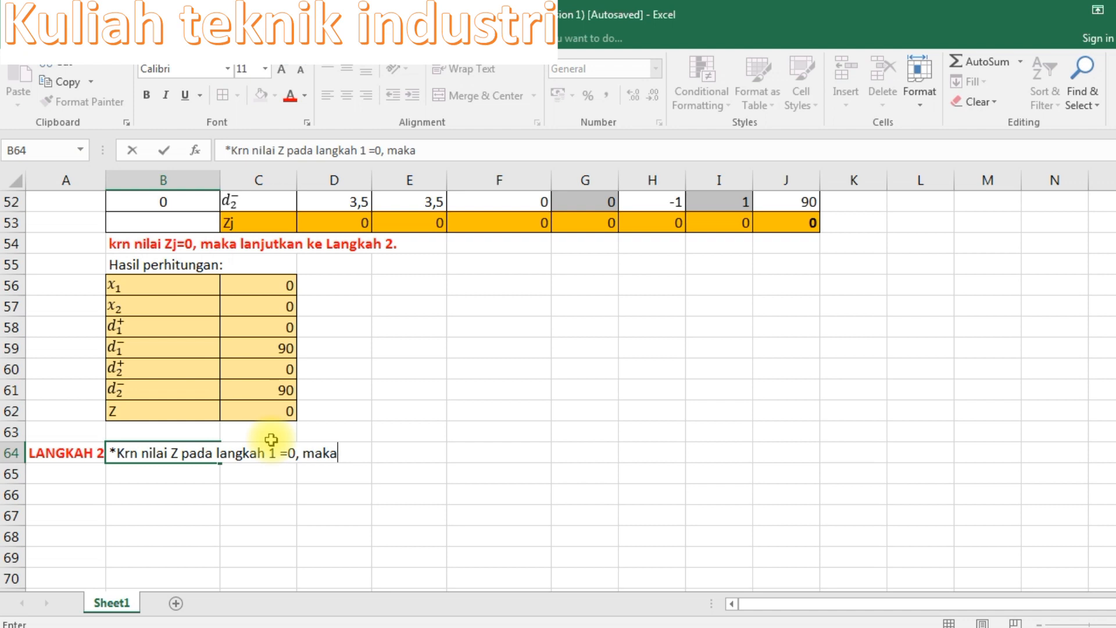
type(":")
key("Return")
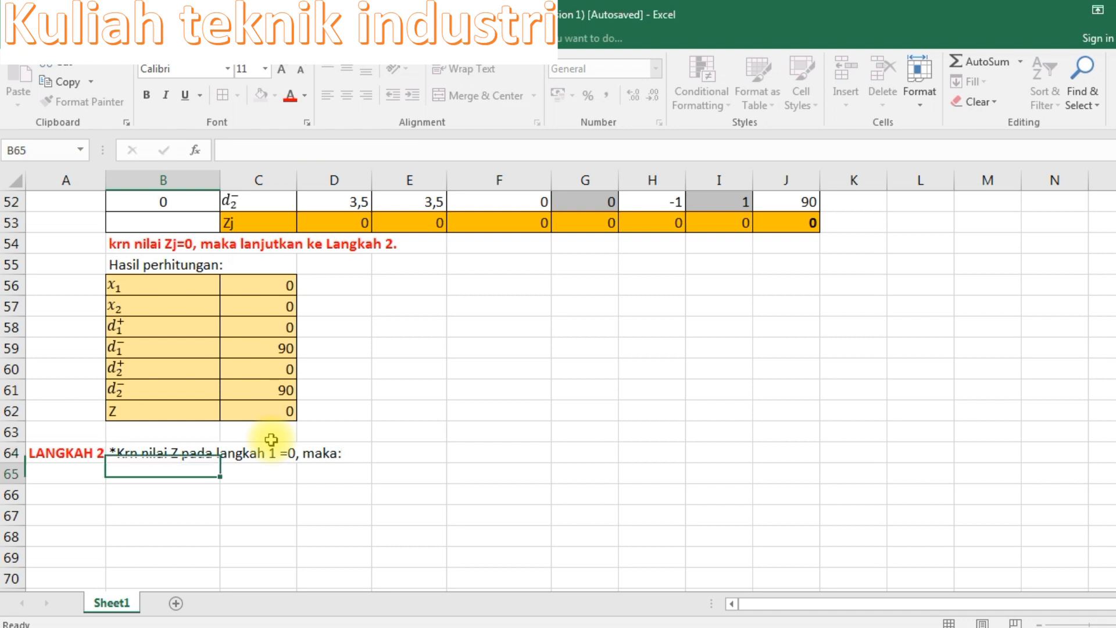
Step: Enter the note "*Fungsi tujuan langkah 2= sasaran yg kedua" in B65
type("*")
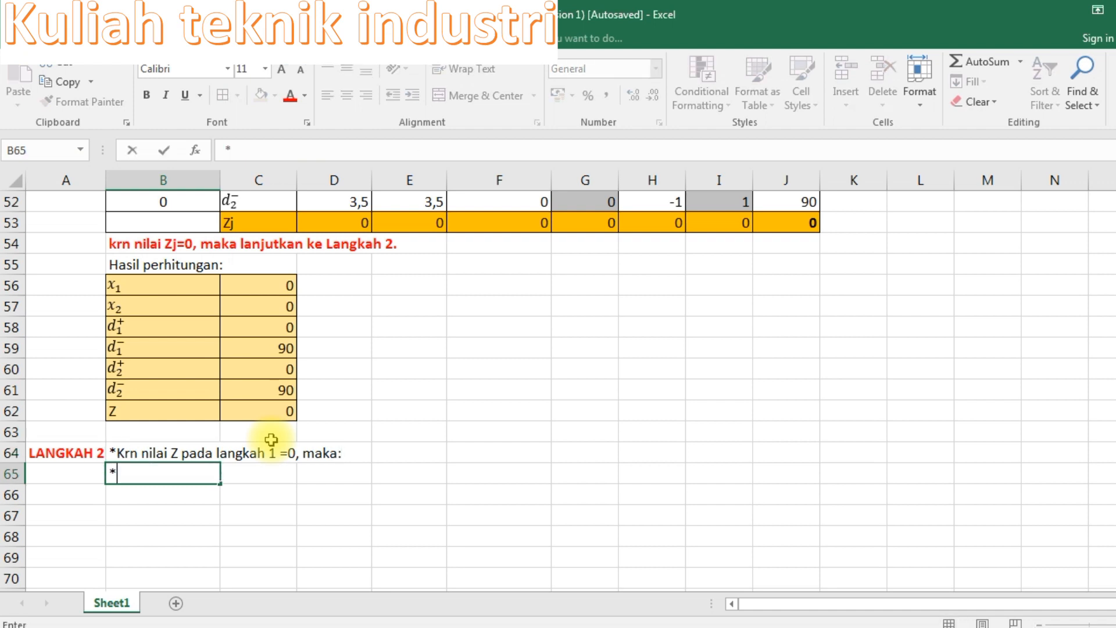
type("Fungsi tujuan")
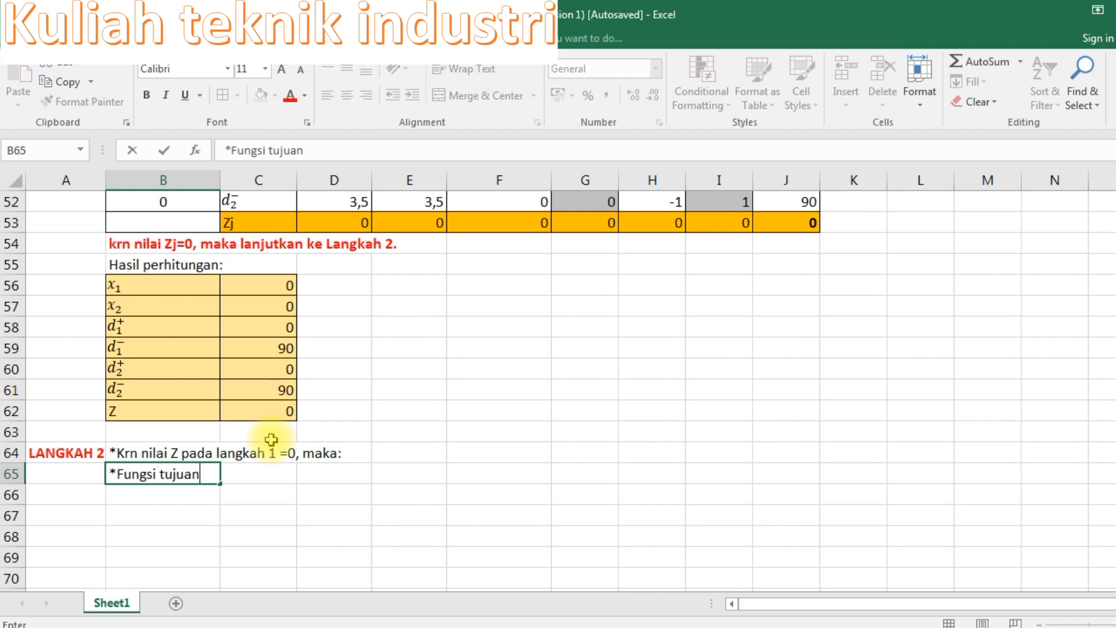
type(" langkah")
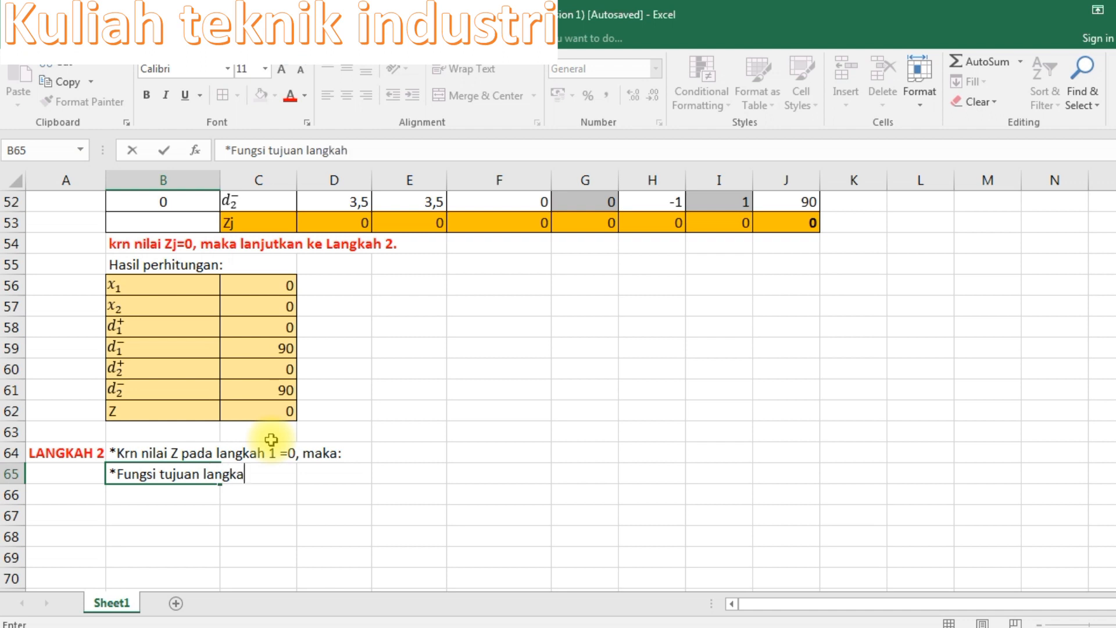
type(" 2= sasaran yg kedua")
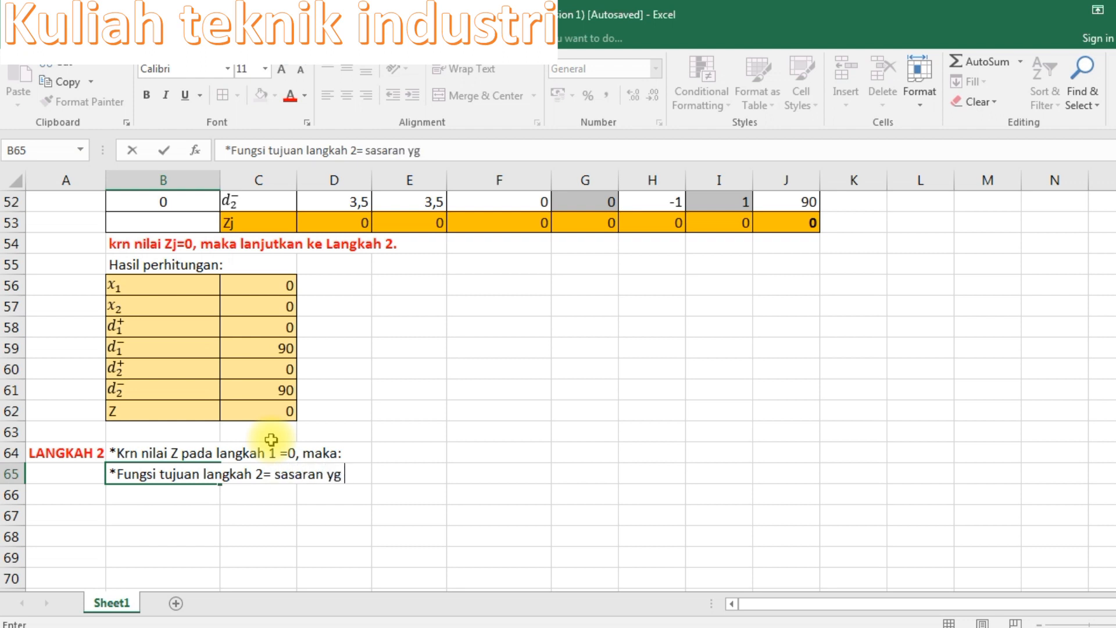
key("Return")
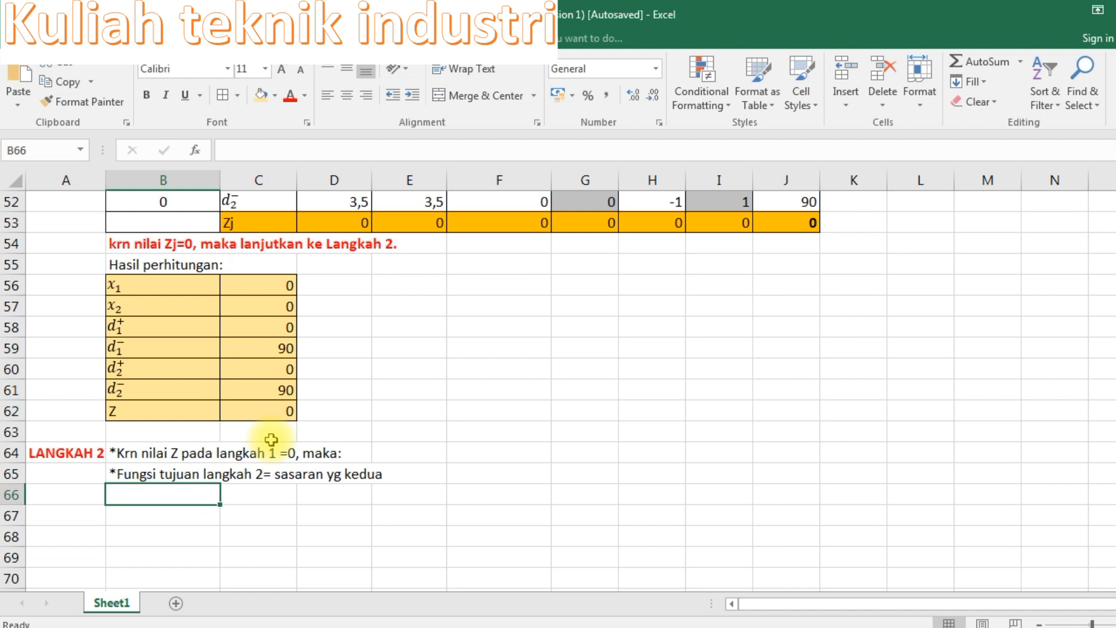
Step: Enter the note "*Penyimpangan dari sasaran 1 dihilangkan" in B66
type("*")
type("penyimpa")
type("n")
key("BackSpace")
key("BackSpace")
key("BackSpace")
key("BackSpace")
key("BackSpace")
key("BackSpace")
key("BackSpace")
key("BackSpace")
key("BackSpace")
type("{P")
key("BackSpace")
key("BackSpace")
type("Penyimpanan")
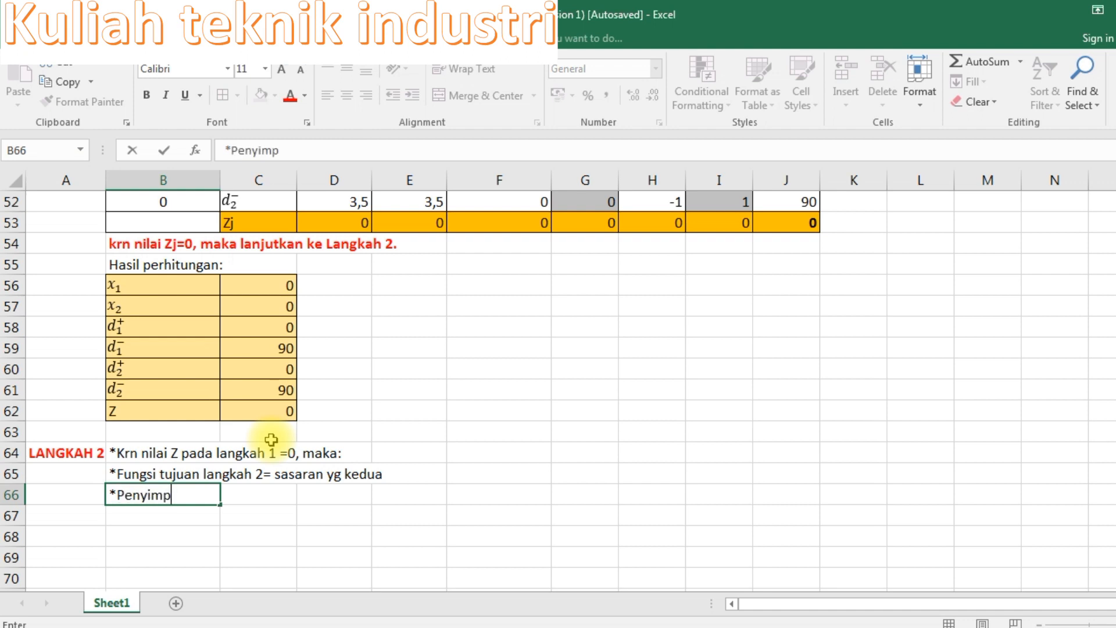
key("BackSpace")
key("BackSpace")
type("h")
key("BackSpace")
type("gan dari")
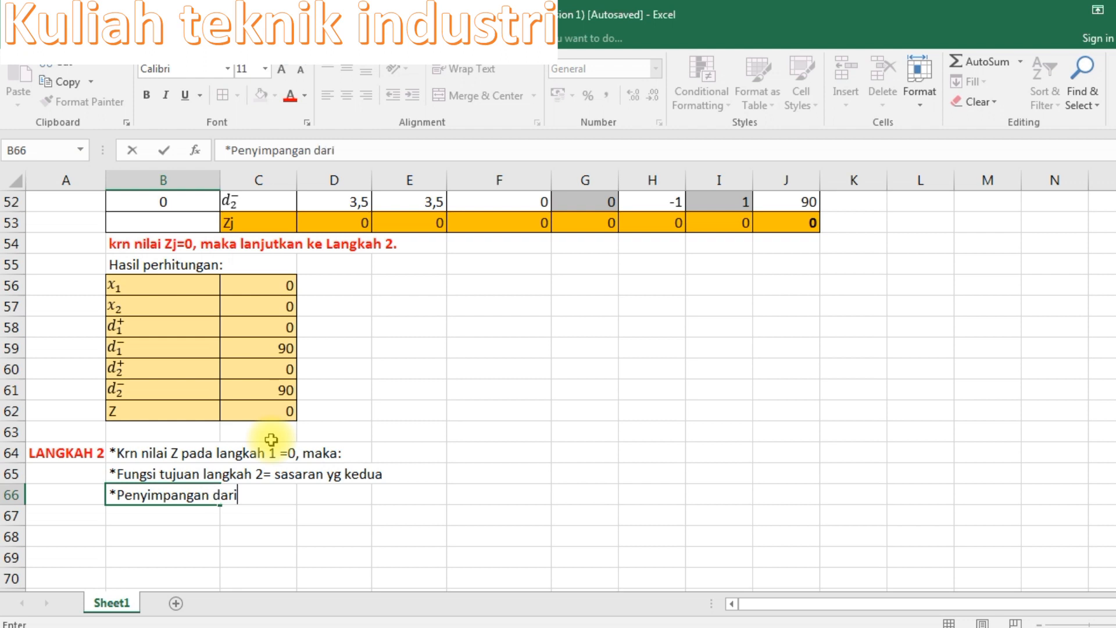
type(" sasaran 1")
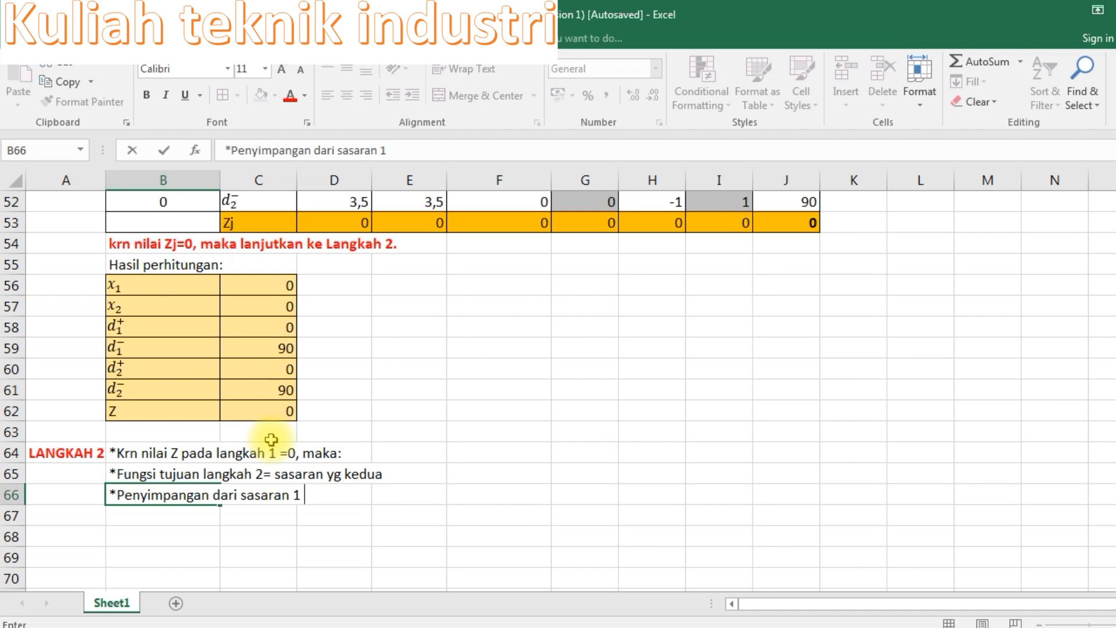
type(" dihilangk")
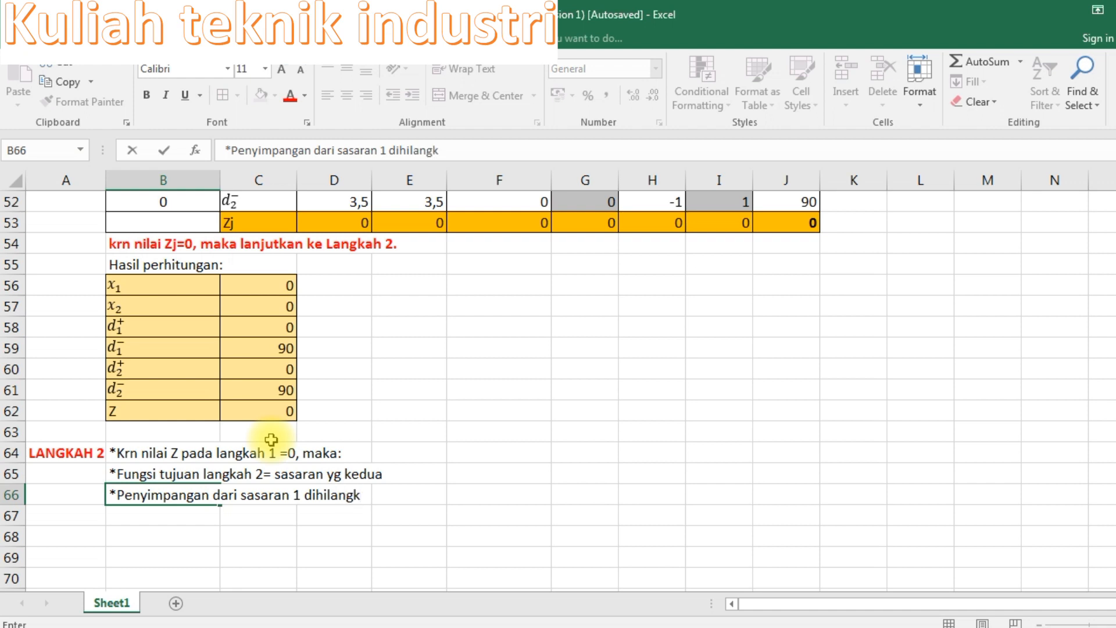
type("an")
key("Return")
Step: Enter the heading "Formulasi penyelesaian masalah:" in B67
type("F")
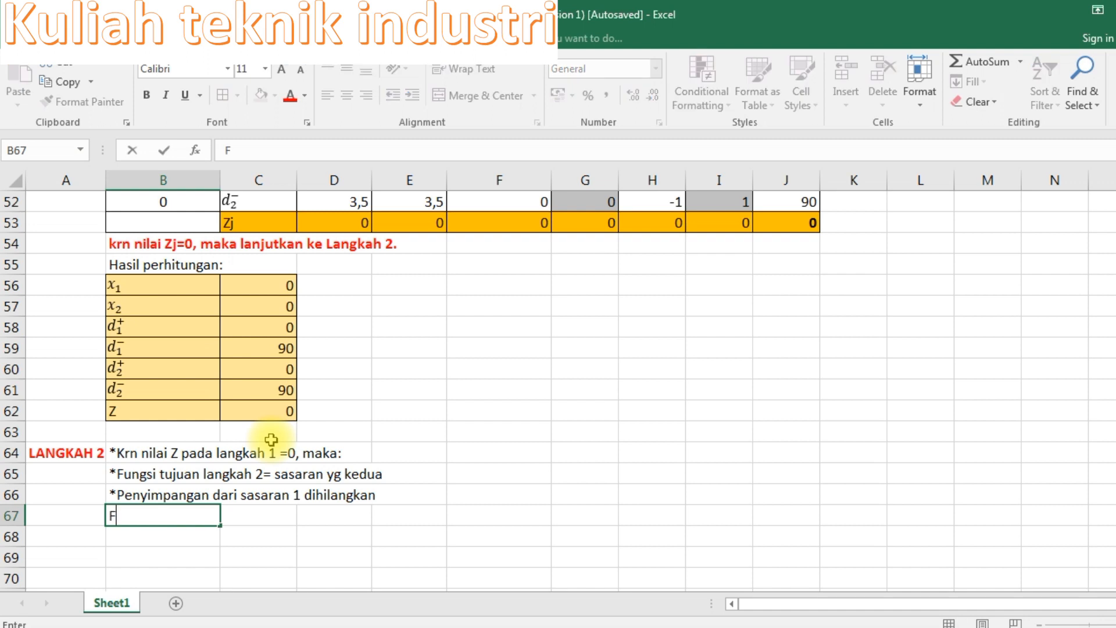
type("ormulasi")
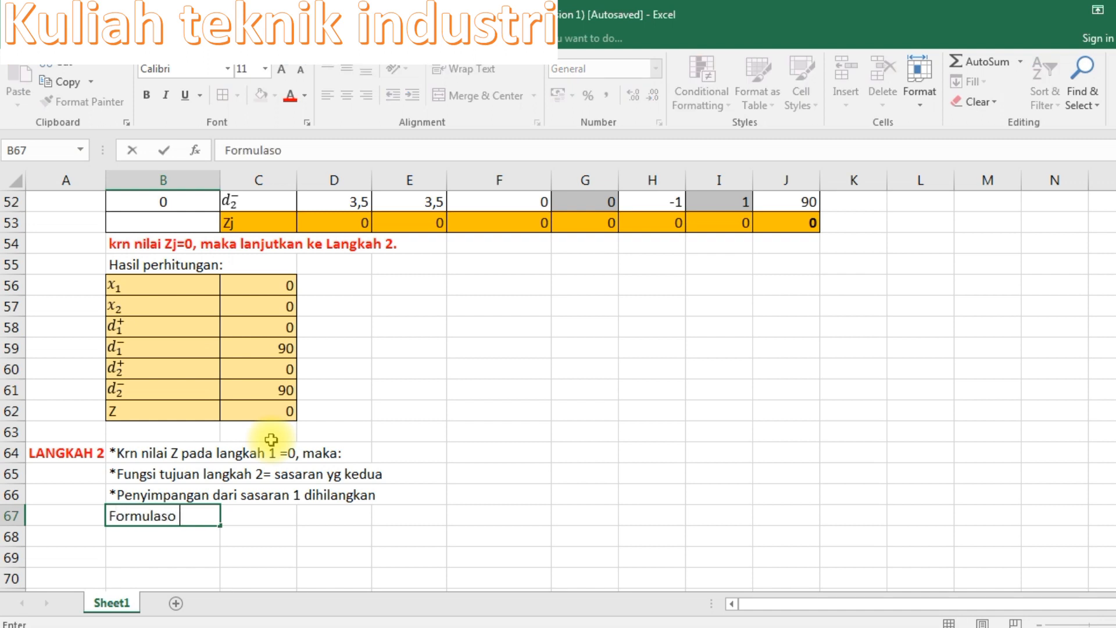
key("BackSpace")
type("Pe")
key("BackSpace")
key("BackSpace")
type("penyelesaian masalah")
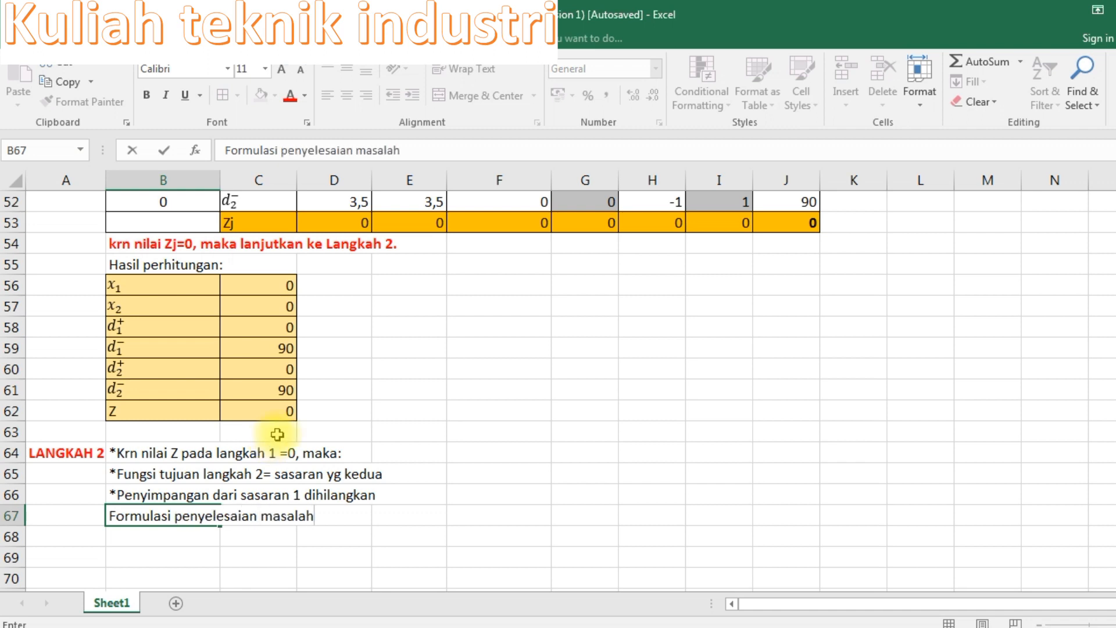
scroll(272, 439, "up", 4)
scroll(283, 451, "down", 5)
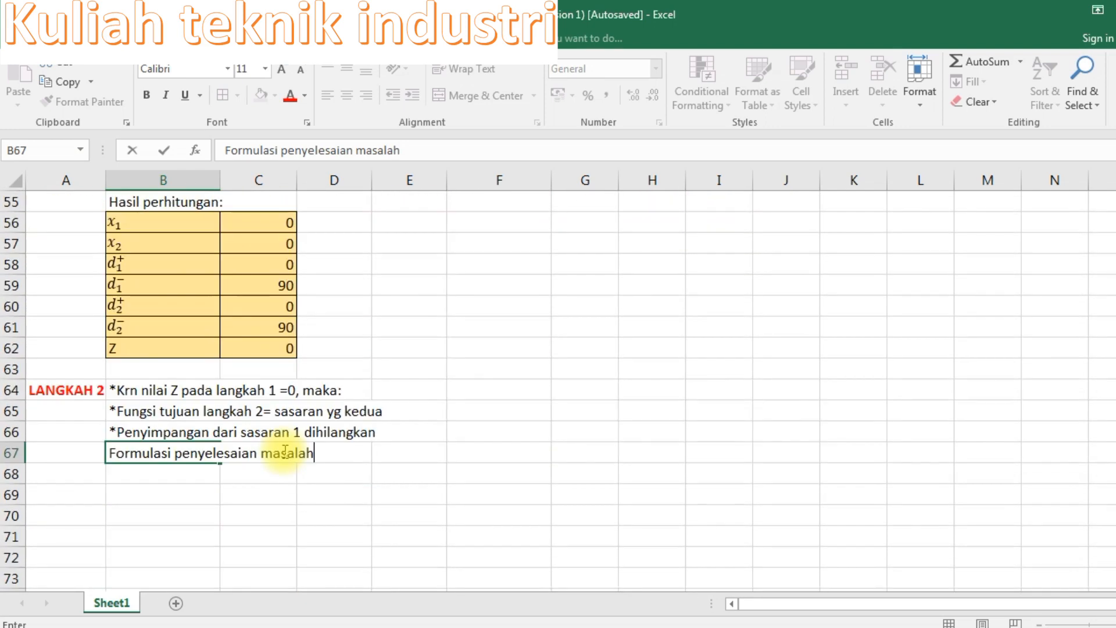
key("Return")
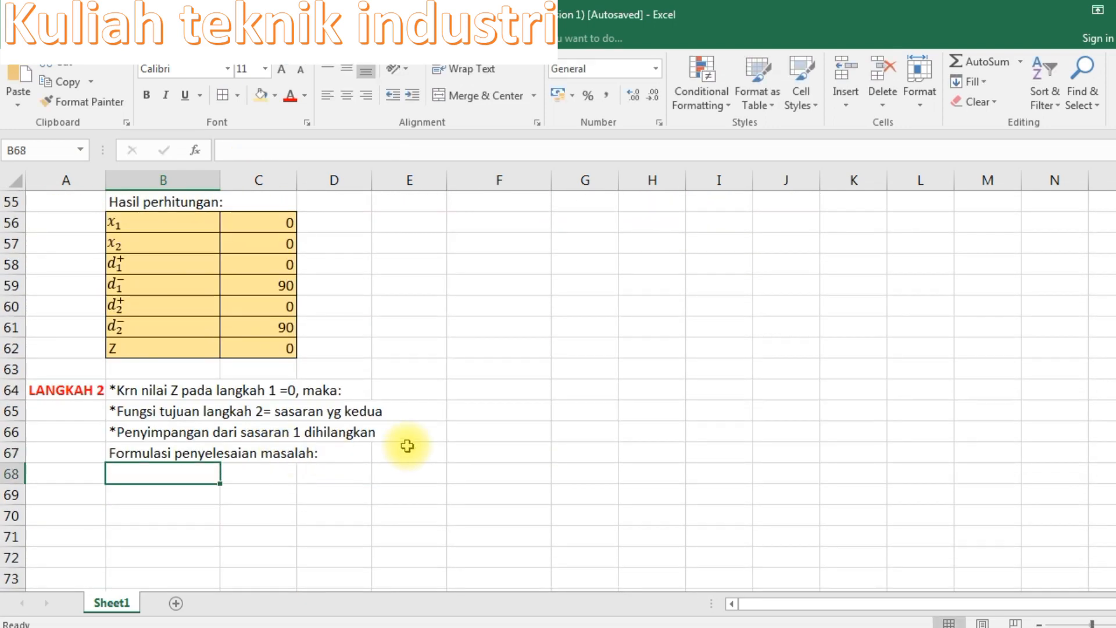
Step: Enter the label "Fungsu tujuan" in B68 and the objective "Minimasi prioritas 2" in C68
scroll(345, 426, "up", 1)
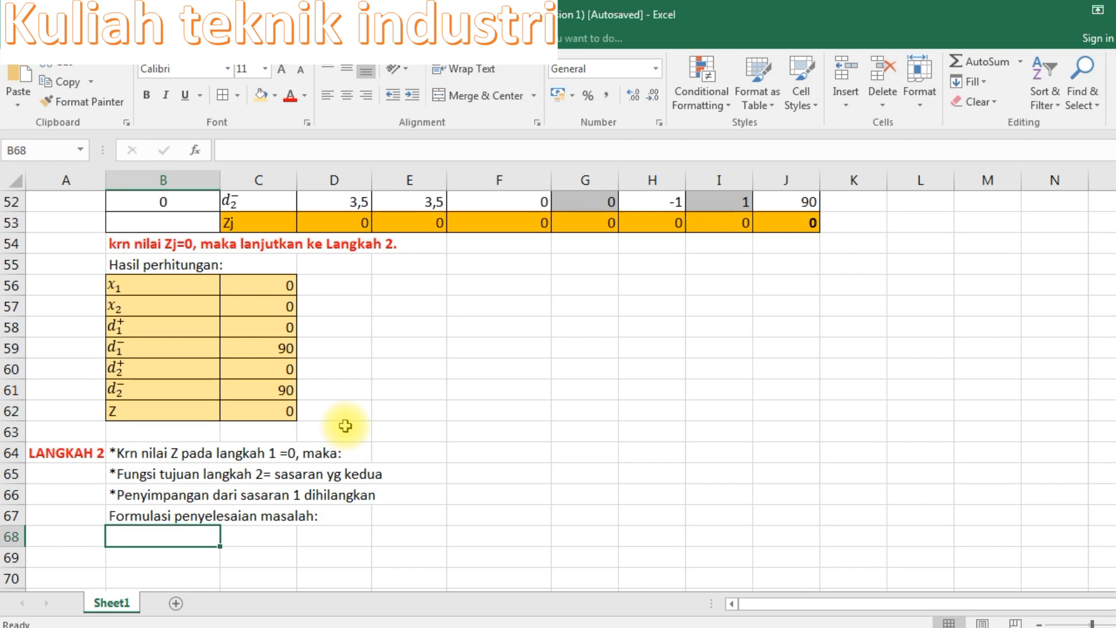
type("Minimas")
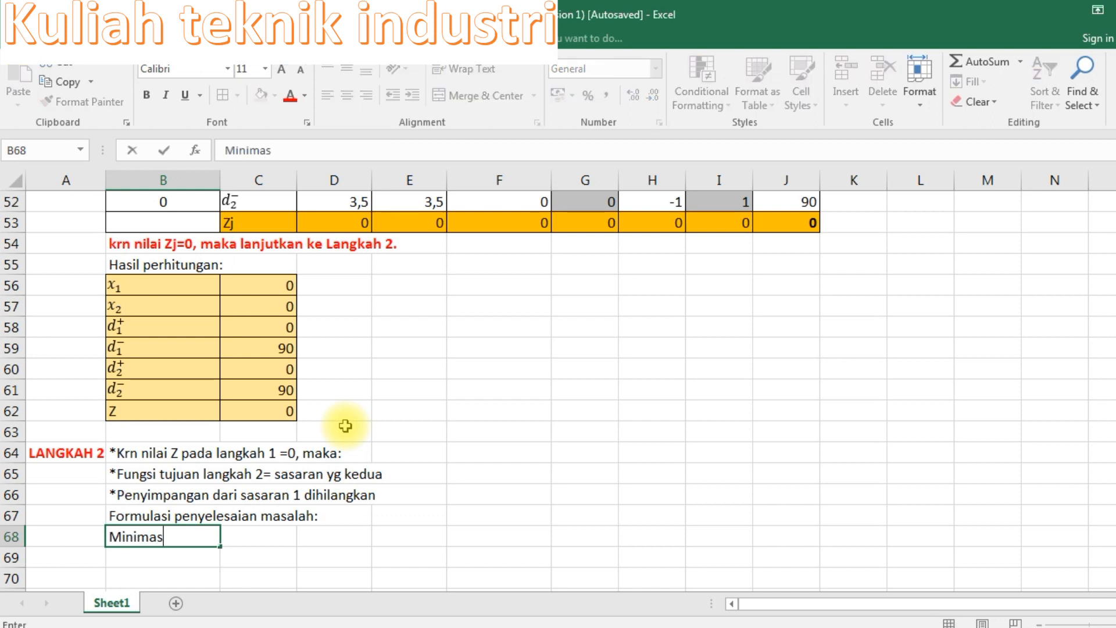
type("i ori")
key("BackSpace")
key("BackSpace")
key("BackSpace")
type("tu")
key("BackSpace")
key("BackSpace")
key("BackSpace")
key("BackSpace")
key("BackSpace")
key("BackSpace")
key("BackSpace")
key("BackSpace")
key("BackSpace")
key("BackSpace")
key("BackSpace")
type("Tuju")
key("BackSpace")
key("BackSpace")
key("BackSpace")
key("BackSpace")
type("Fungsu ")
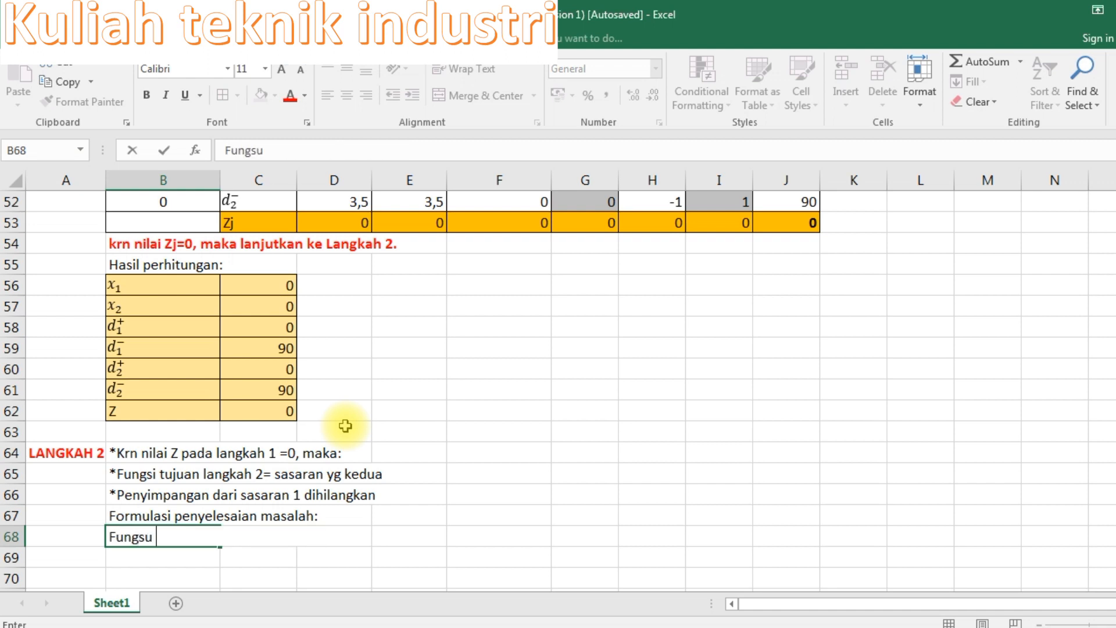
type("tujuan")
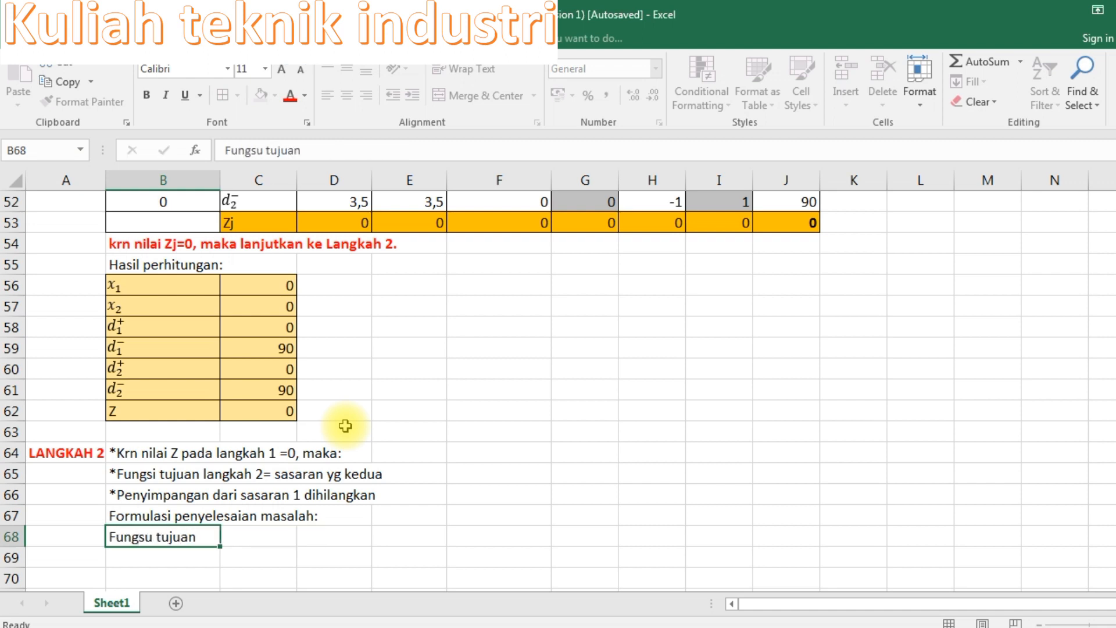
key("Tab")
type("Minimasi prioritas 2")
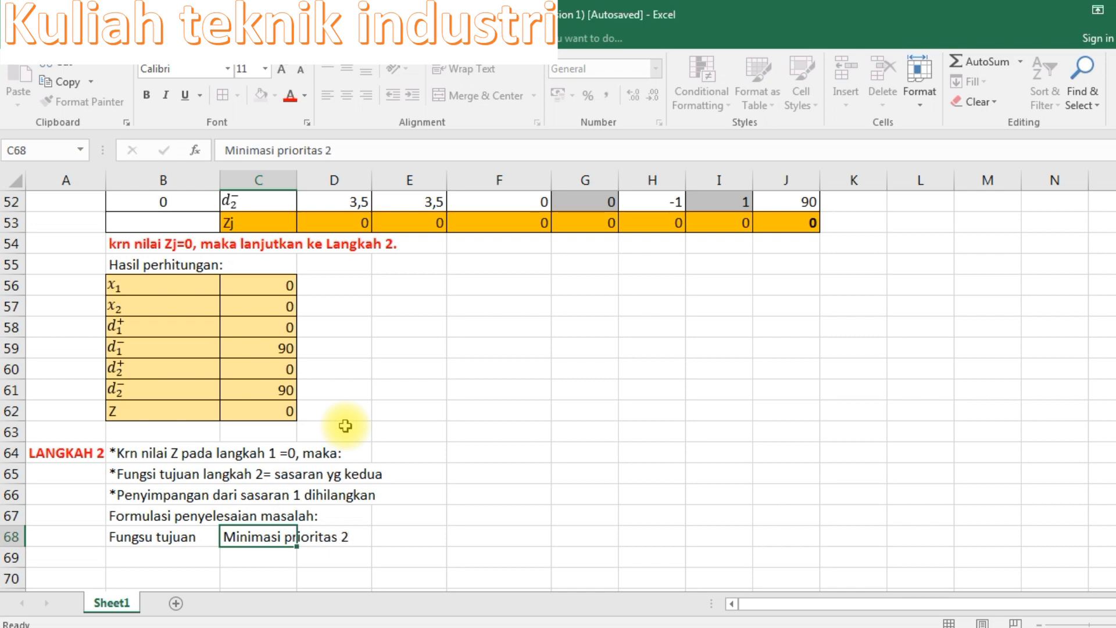
key("Tab")
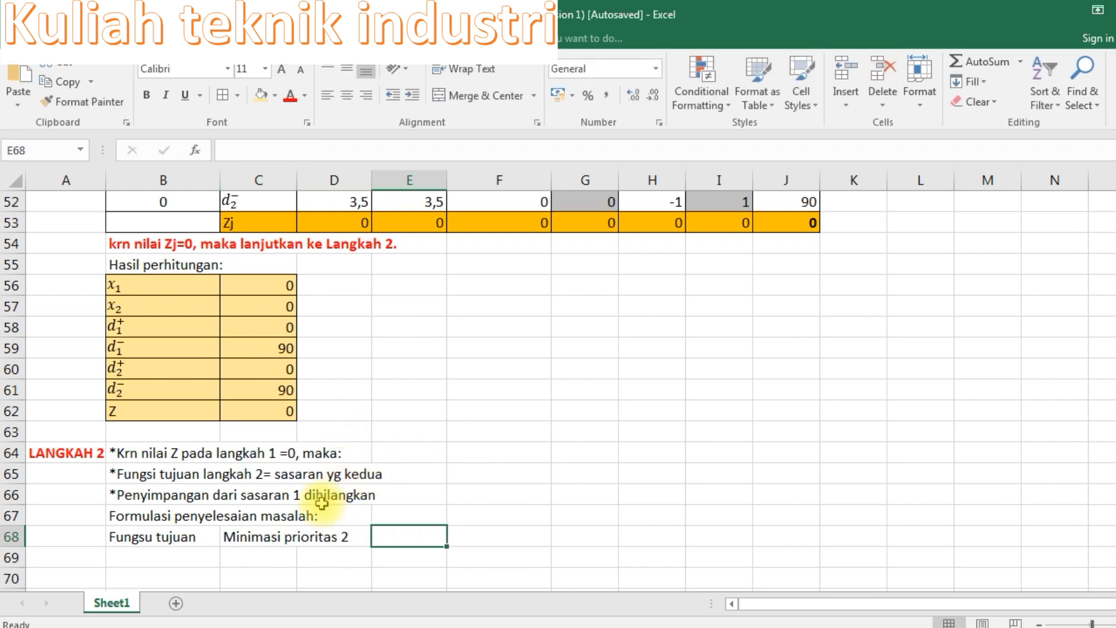
Step: Copy the d3⁻ symbol of Sasaran 3 from the METODE SEQUENTIAL table into E68 beside "Minimasi prioritas 2"
left_click(321, 512)
scroll(321, 512, "up", 17)
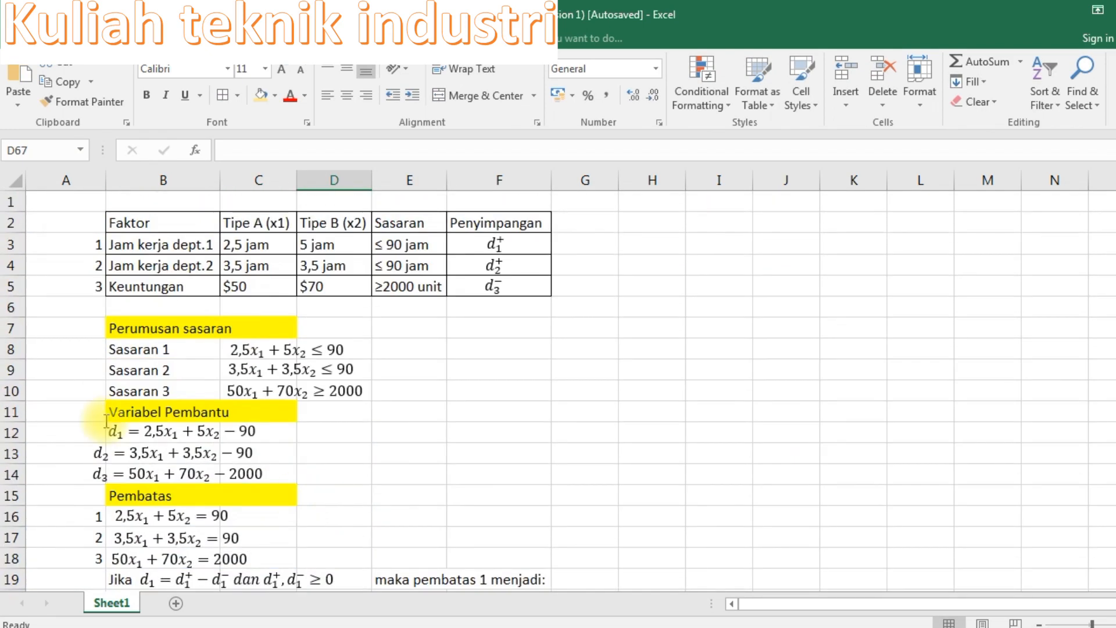
scroll(598, 409, "down", 7)
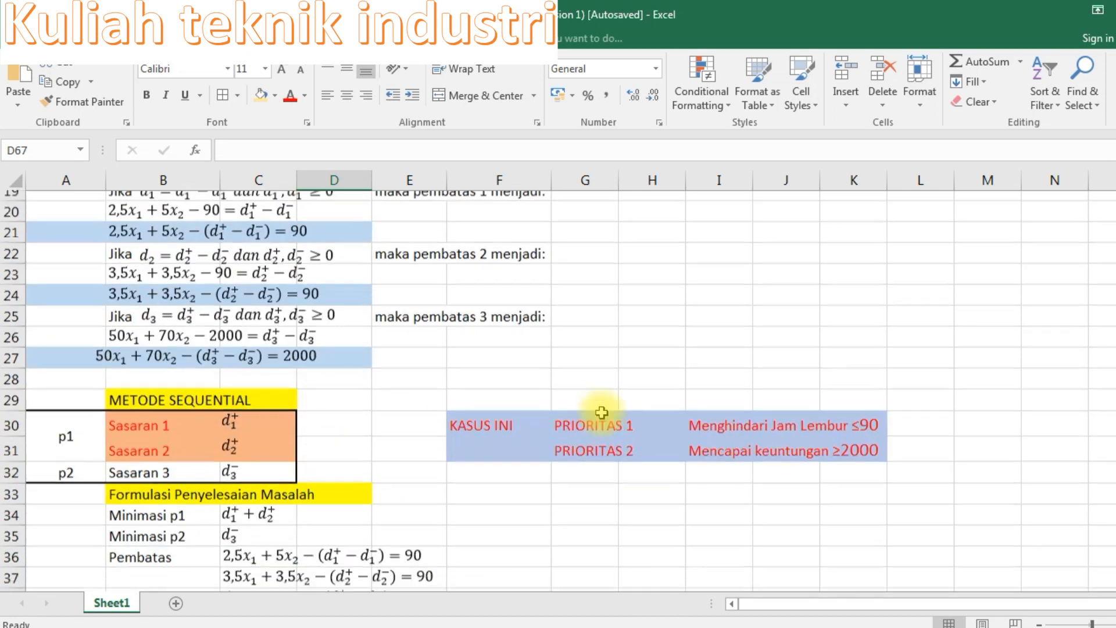
left_click_drag(575, 400, 865, 393)
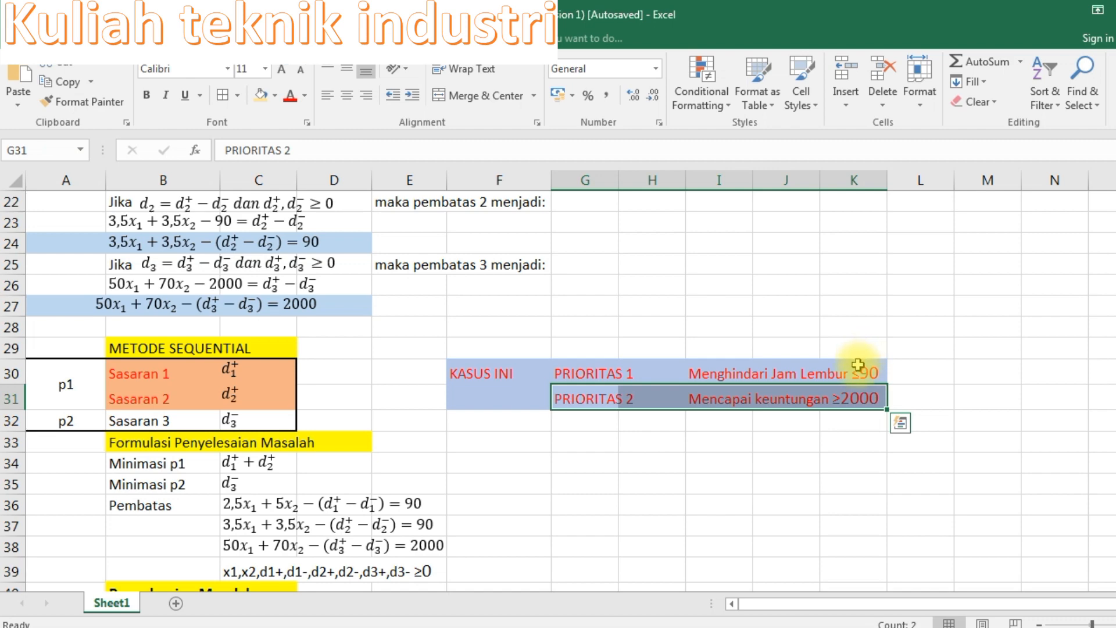
left_click_drag(92, 416, 249, 424)
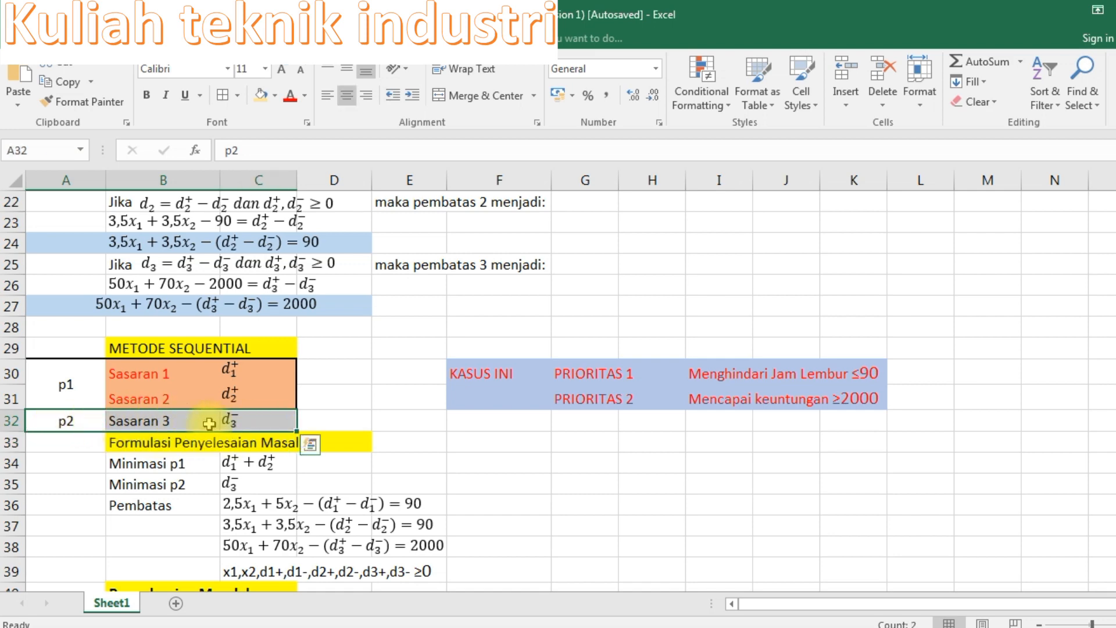
scroll(209, 423, "down", 13)
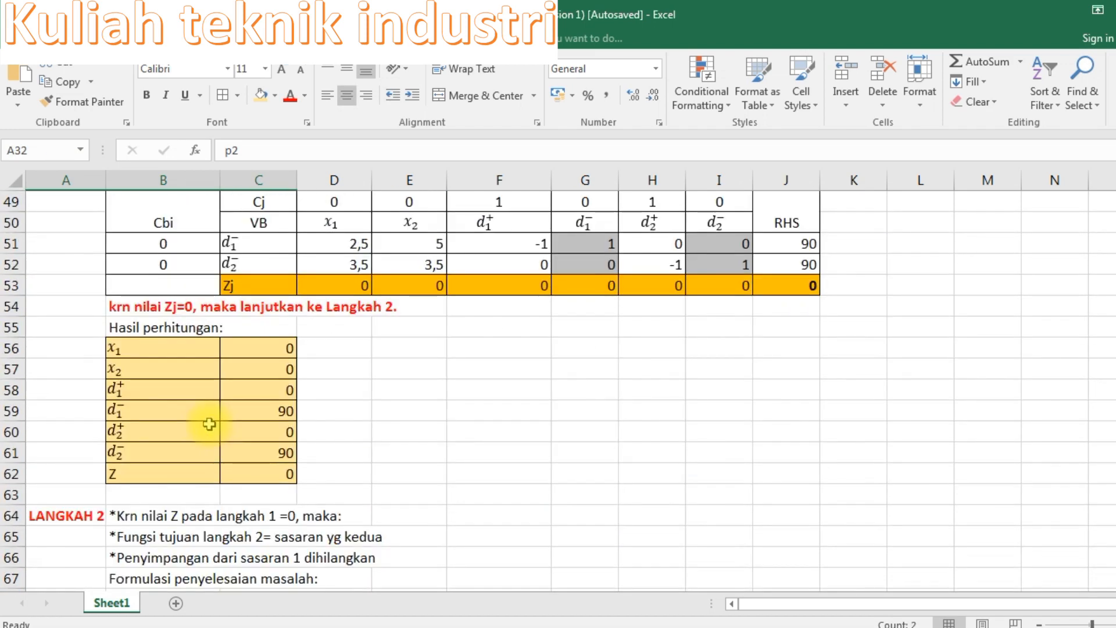
scroll(221, 355, "up", 12)
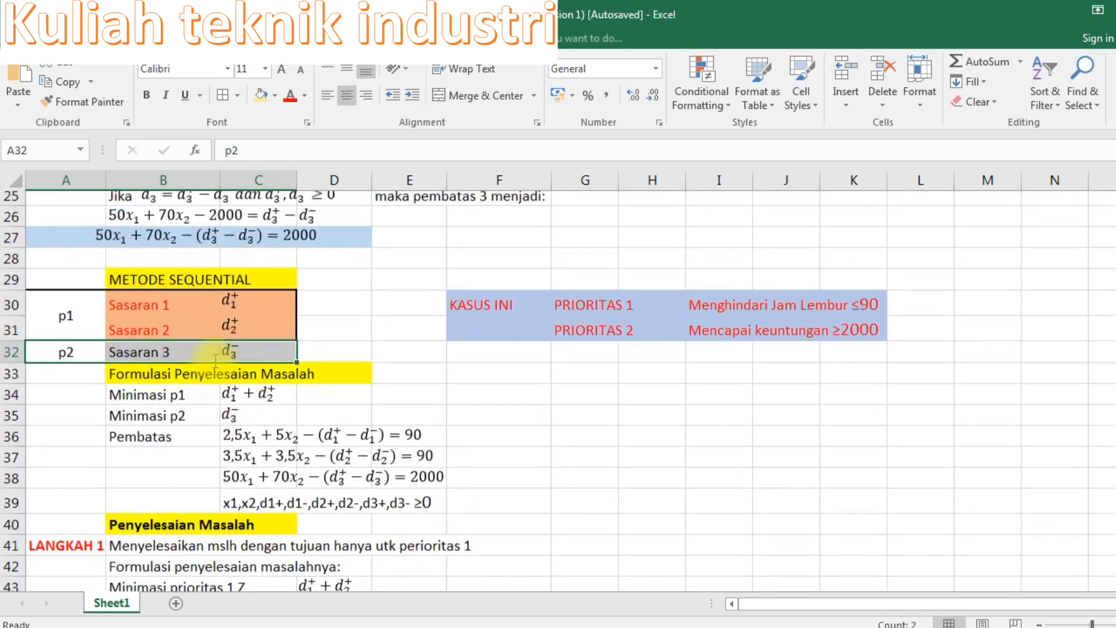
left_click(228, 349)
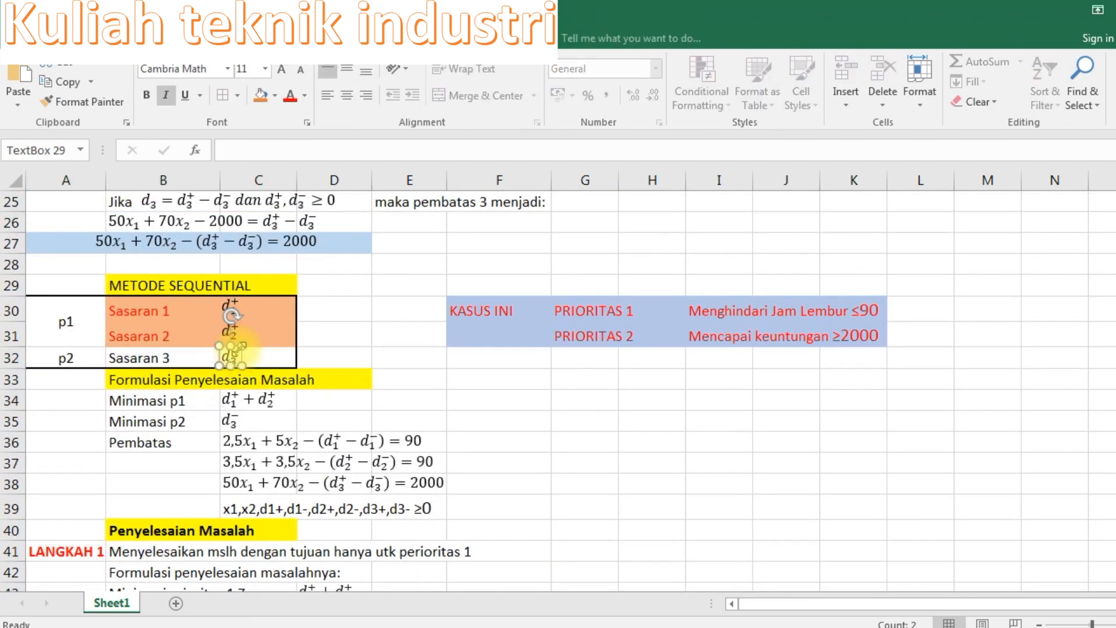
scroll(381, 426, "down", 12)
left_click(408, 351)
key("ctrl+v")
left_click(386, 406)
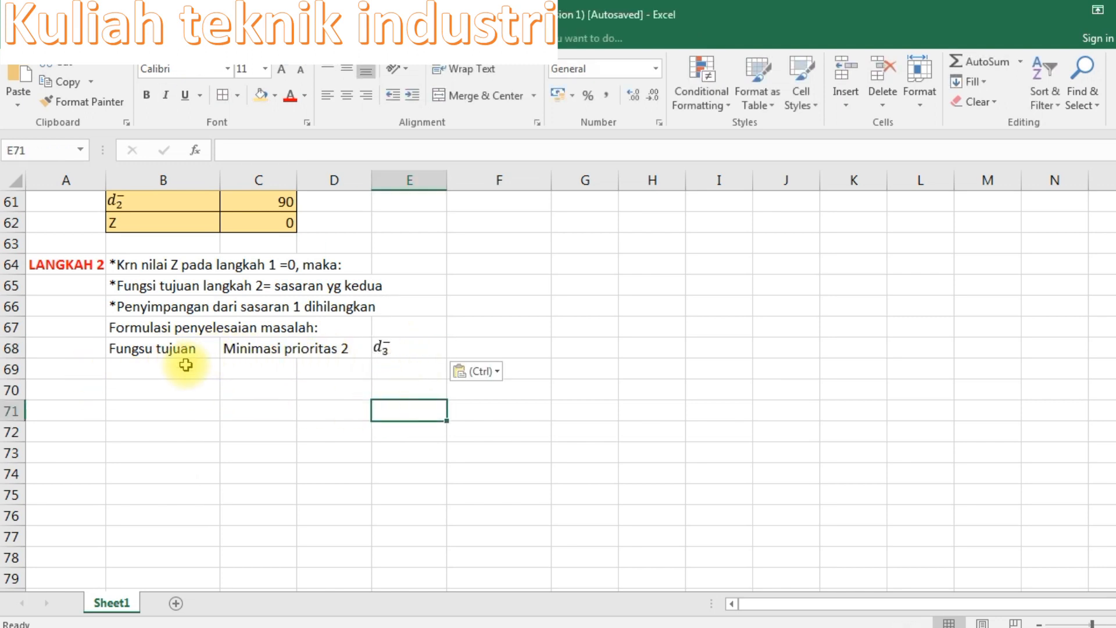
Step: Correct the spelling of the label in B68 to "Fungsi tujuan"
left_click(130, 349)
left_click_drag(263, 150, 257, 150)
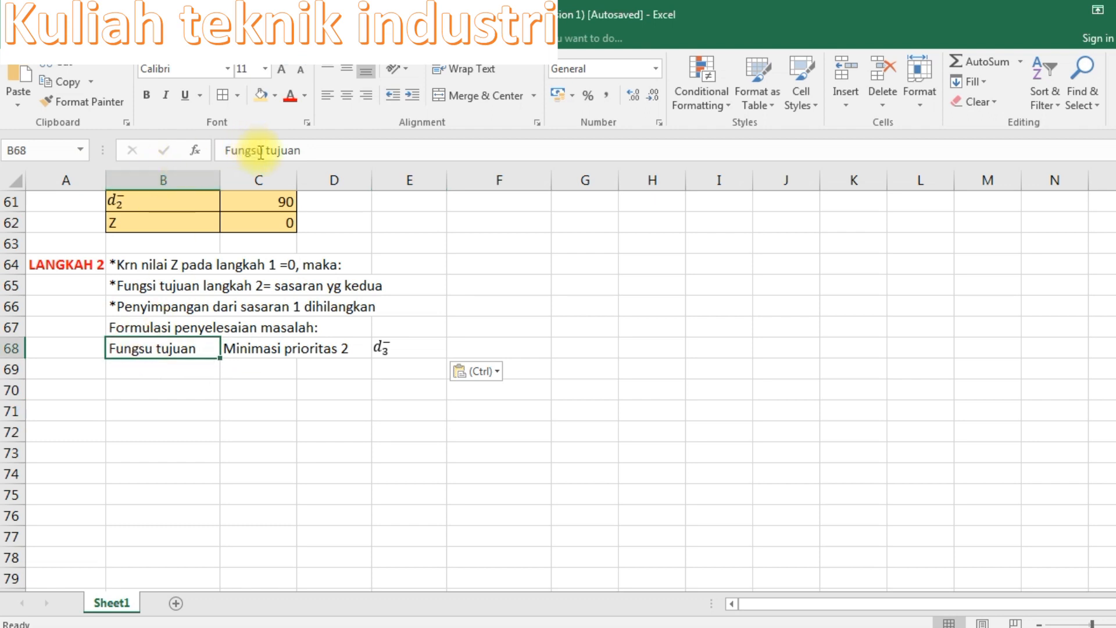
type("i")
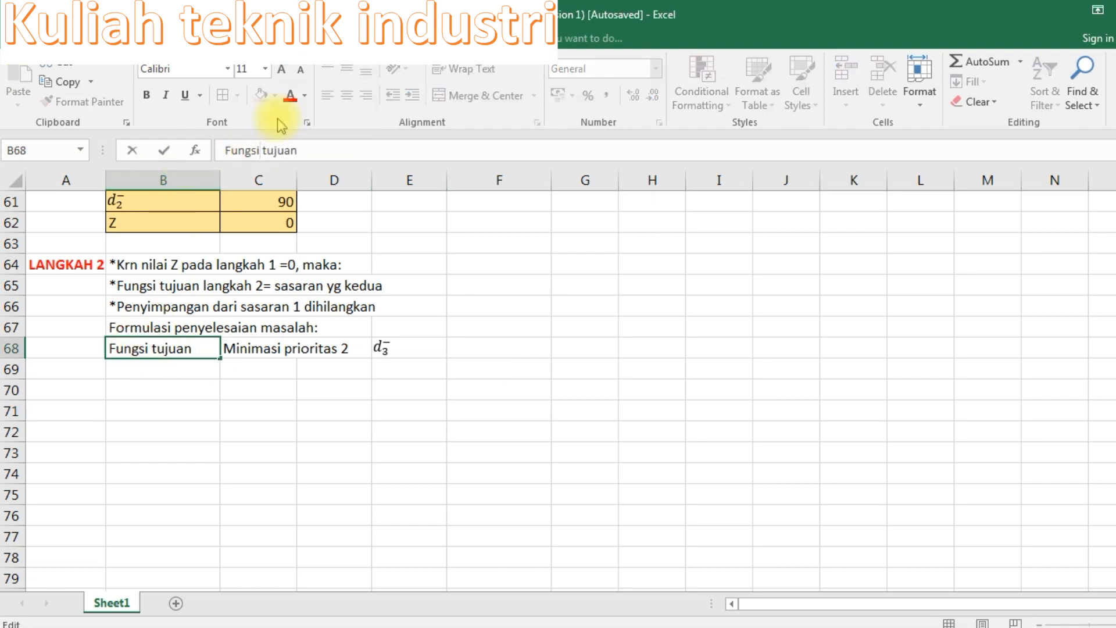
Step: Enter the label "Pembatas" in B69 below the objective function label
left_click(183, 364)
type("Pembatasa")
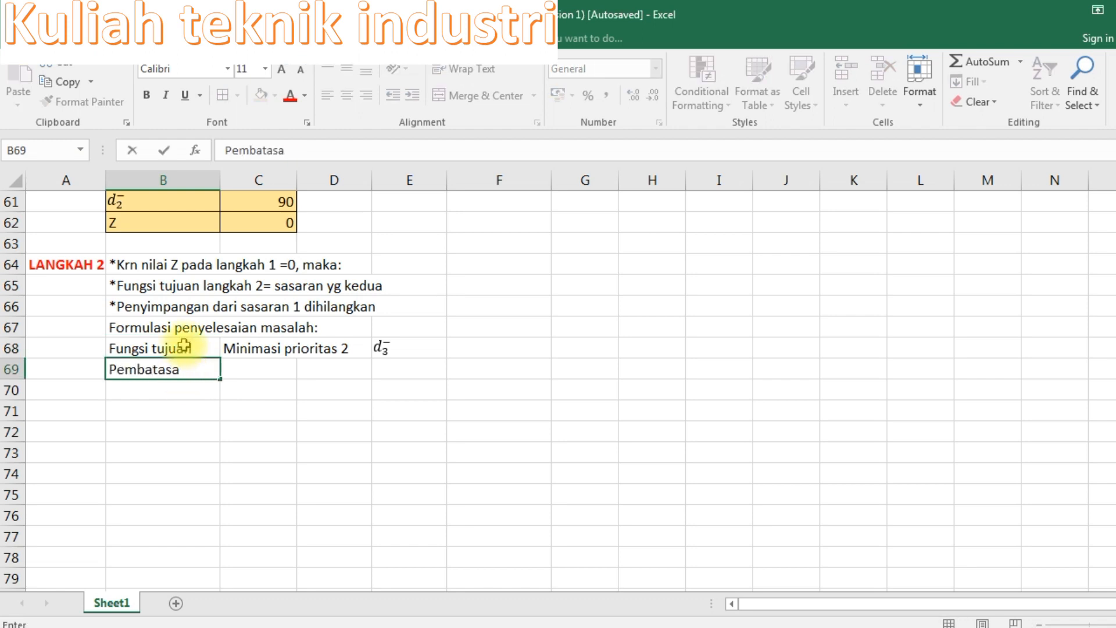
key("BackSpace")
key("Tab")
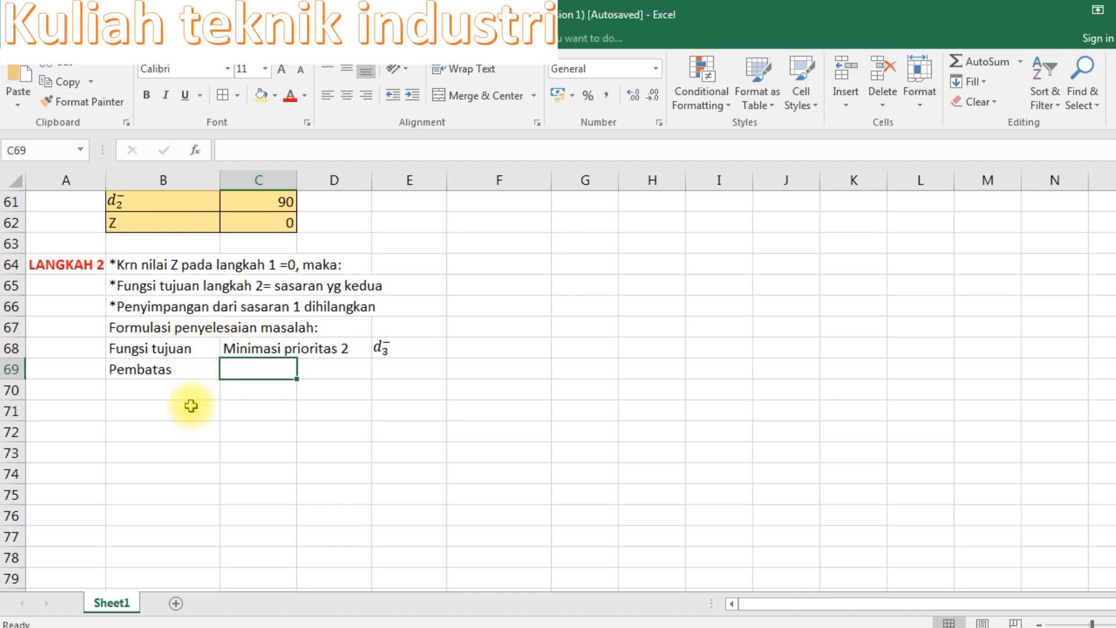
Step: Copy the constraint 2,5x₁ + 5x₂ − (d₁⁺ − d₁⁻) = 90 from row 21 into C69 beside "Pembatas"
scroll(195, 404, "up", 5)
scroll(191, 405, "up", 10)
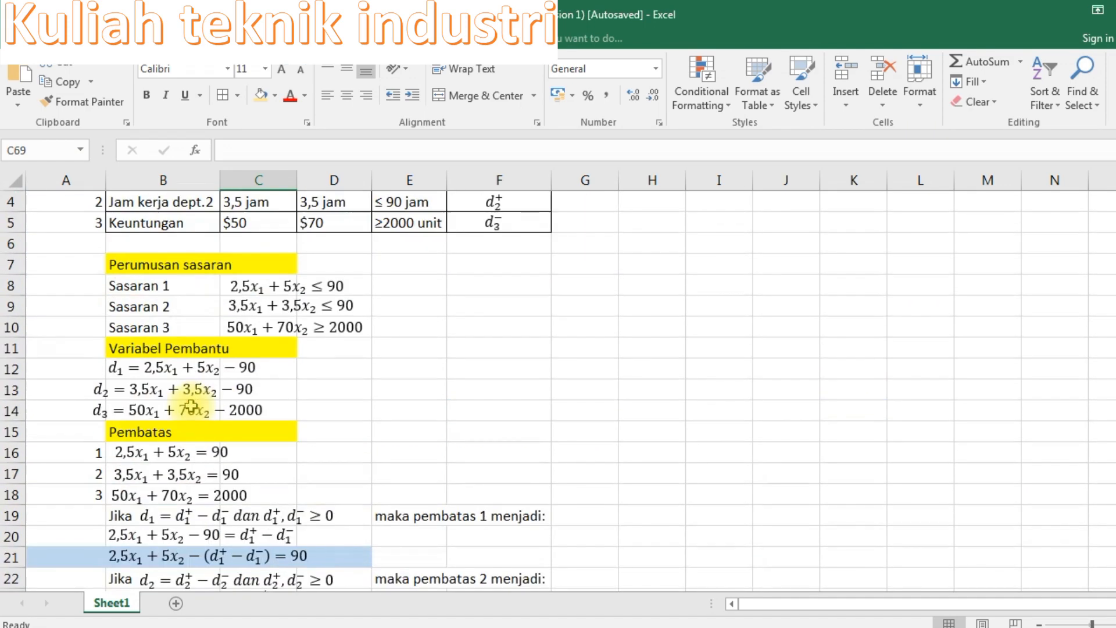
scroll(192, 405, "down", 4)
scroll(193, 405, "down", 2)
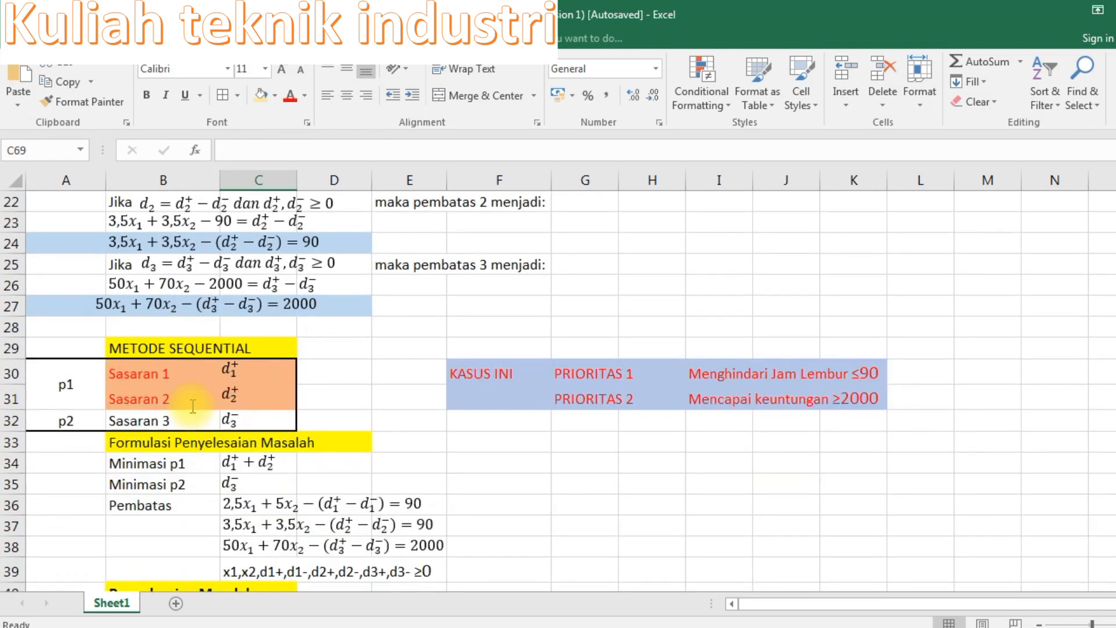
scroll(192, 405, "down", 1)
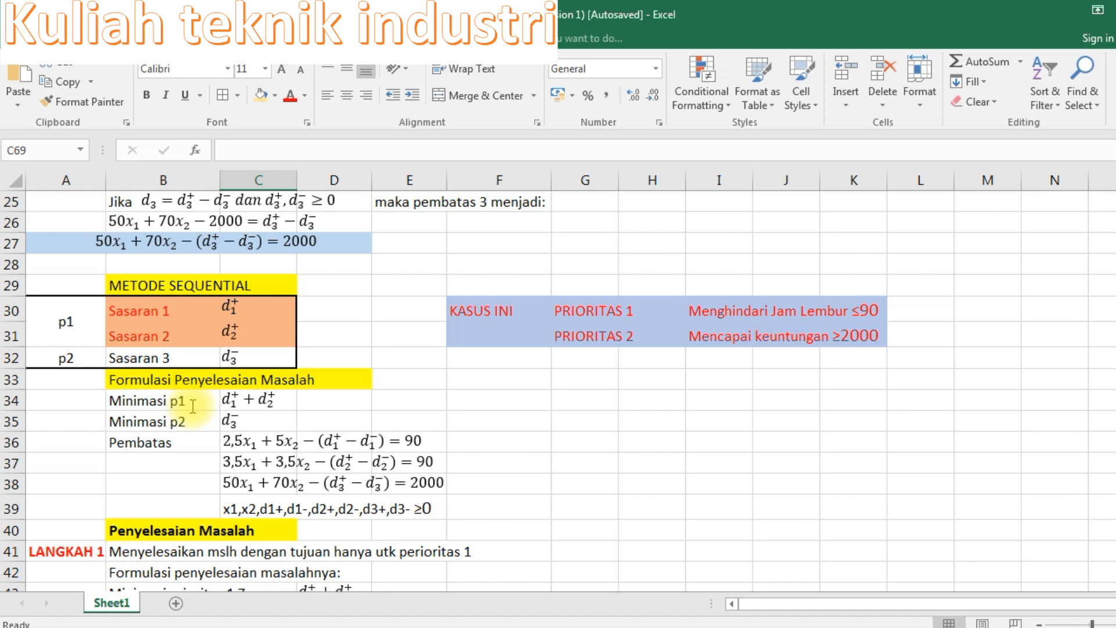
scroll(192, 405, "up", 5)
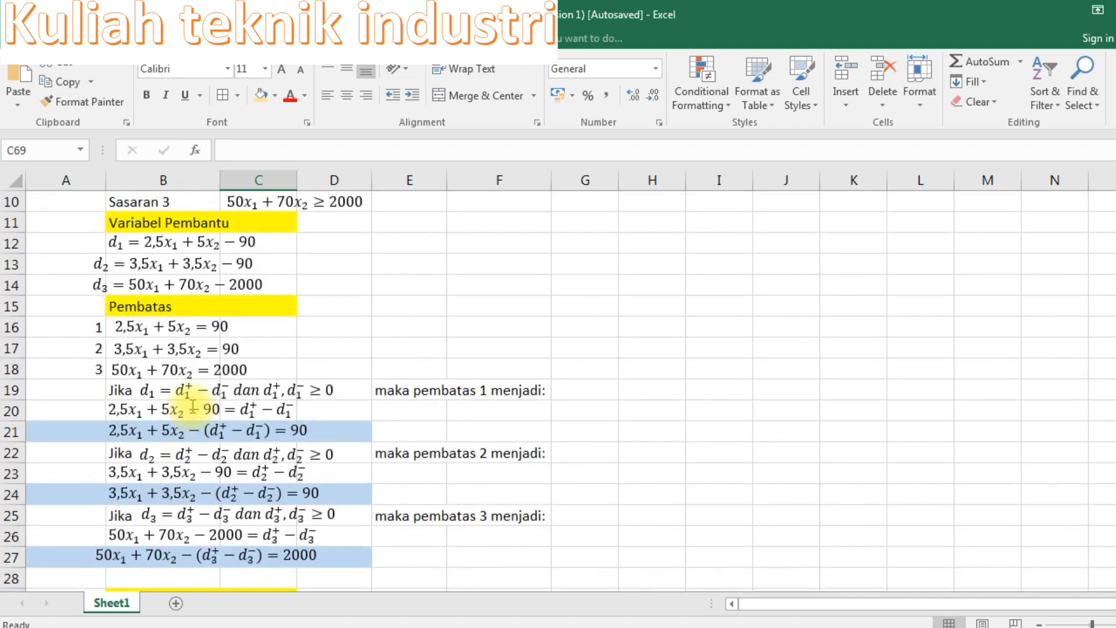
scroll(193, 405, "up", 1)
scroll(192, 405, "down", 2)
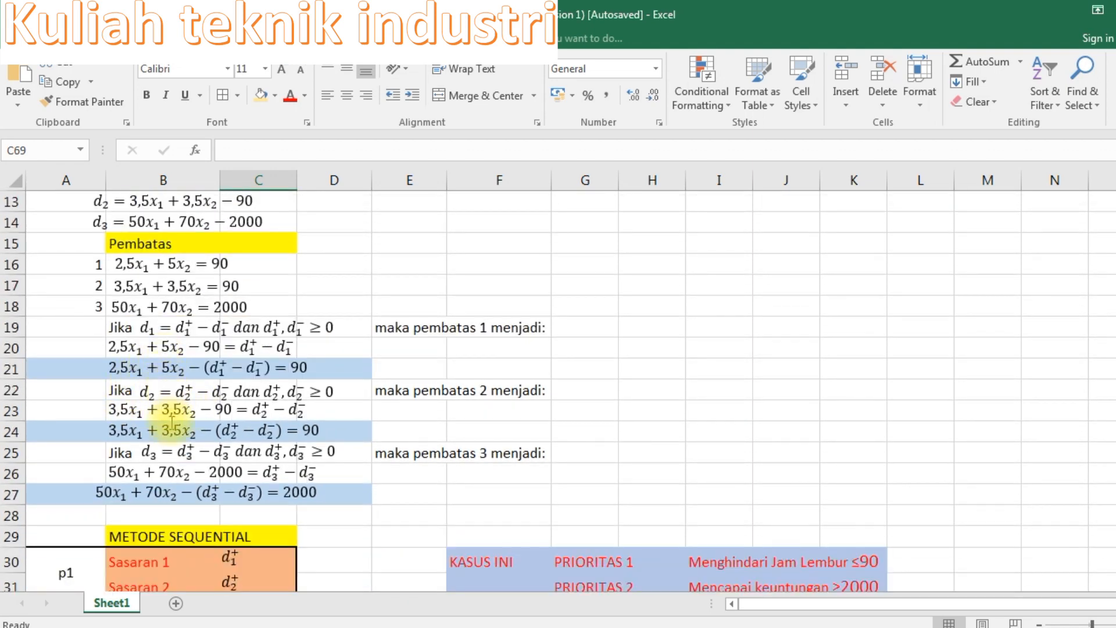
left_click(164, 367)
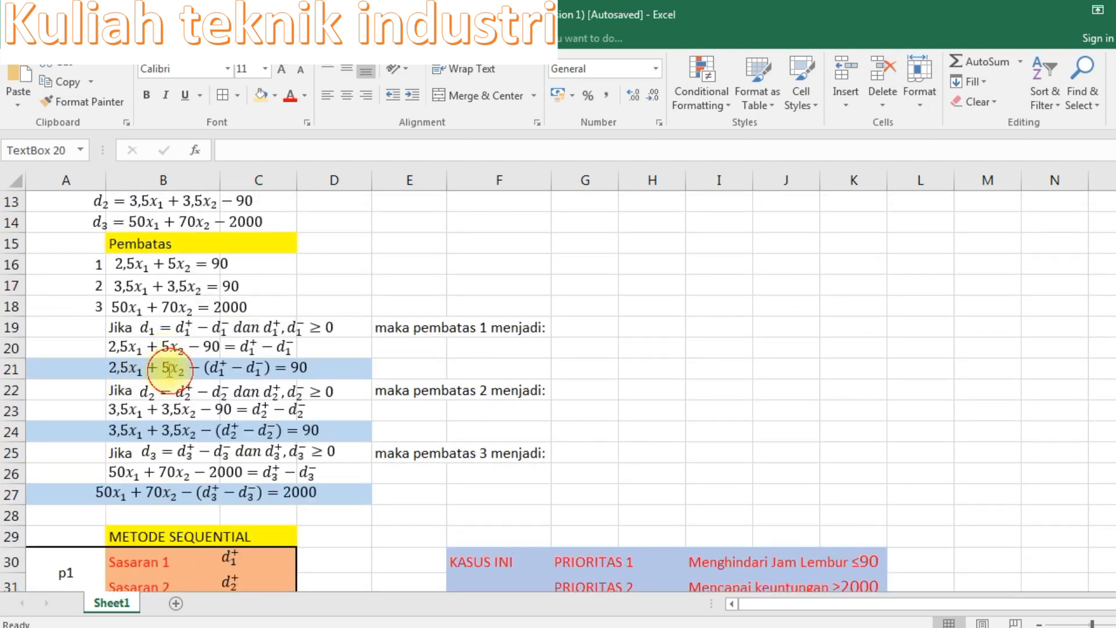
left_click(105, 354)
scroll(518, 448, "down", 19)
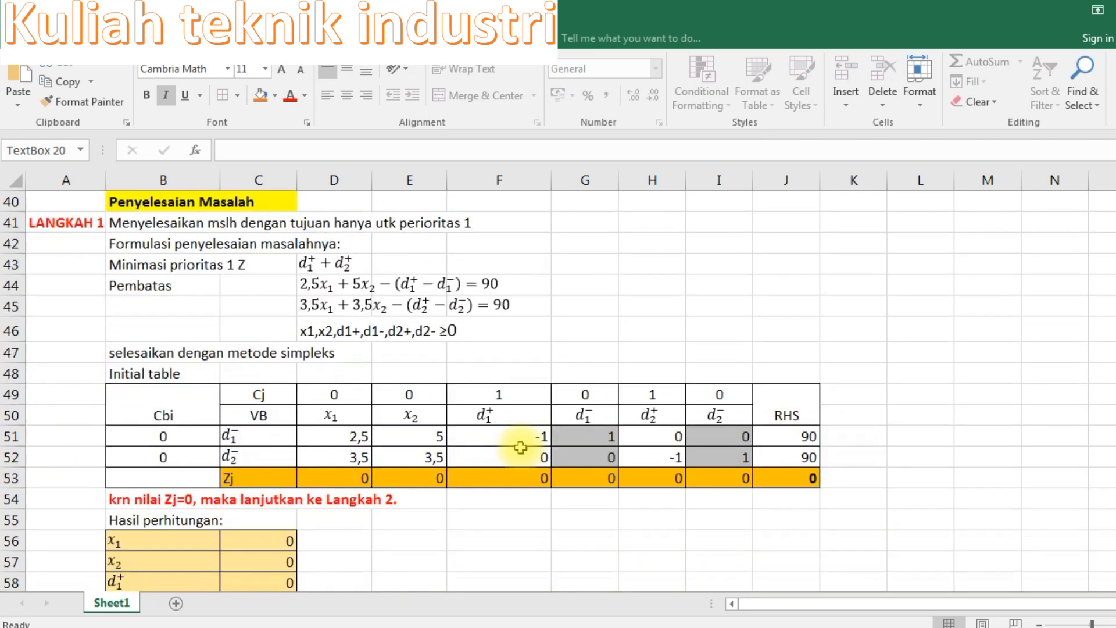
scroll(517, 448, "up", 4)
left_click(253, 430)
key("ctrl+v")
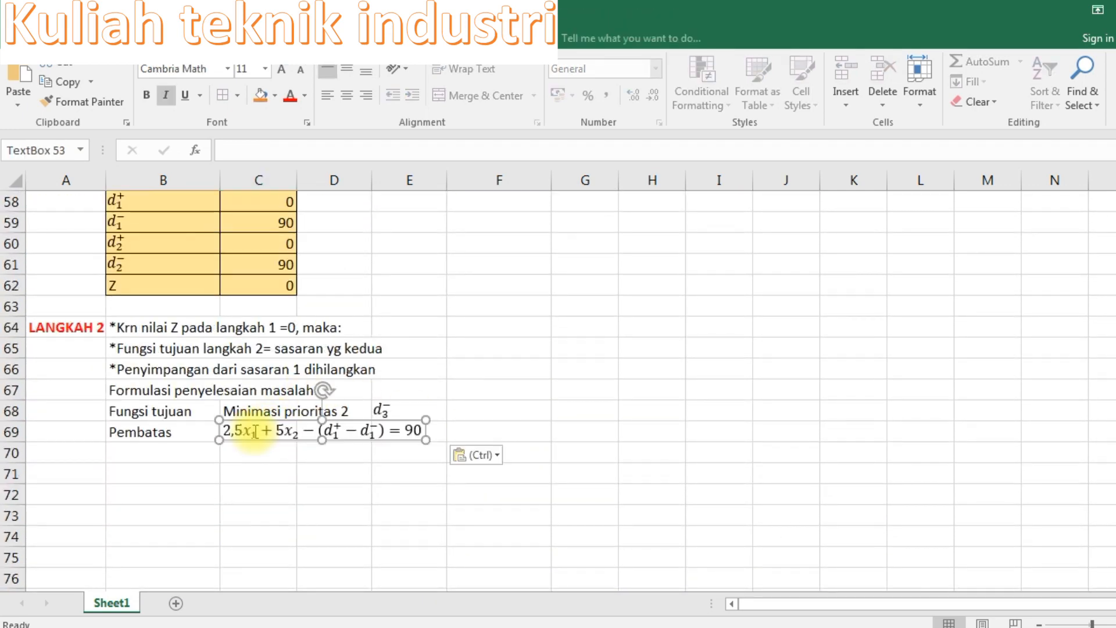
Step: Enter the note "(sasaran 1)" in G69 beside the copied constraint
left_click(607, 429)
type("(sasaran 1")
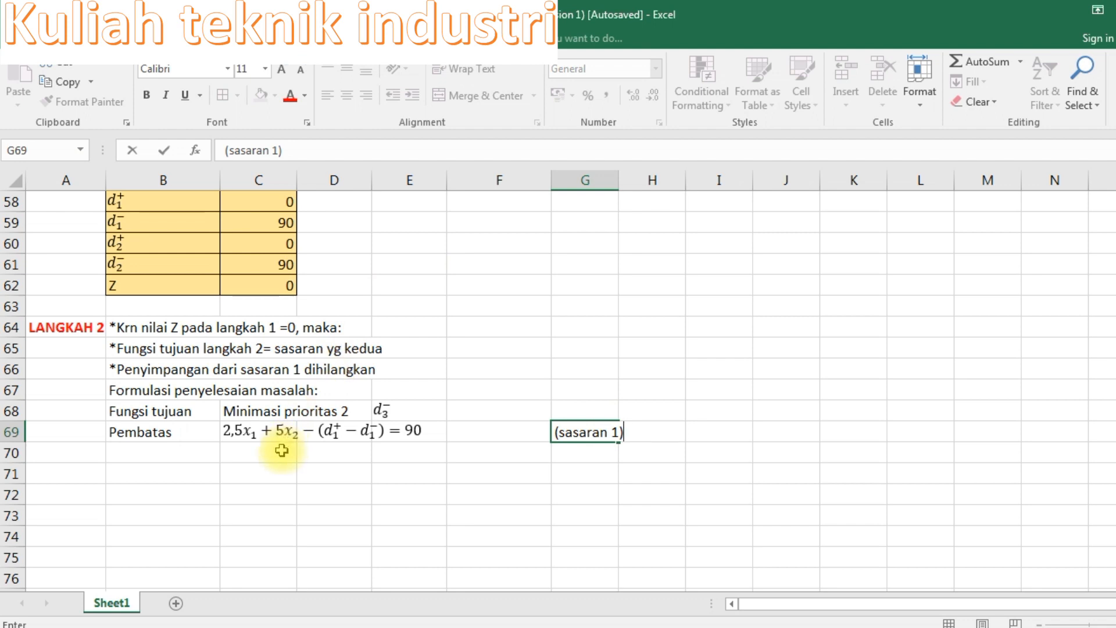
left_click(274, 430)
Step: Format the note "*Penyimpangan dari sasaran 1 dihilangkan" in B66 with blue, bold text
left_click_drag(119, 368, 368, 369)
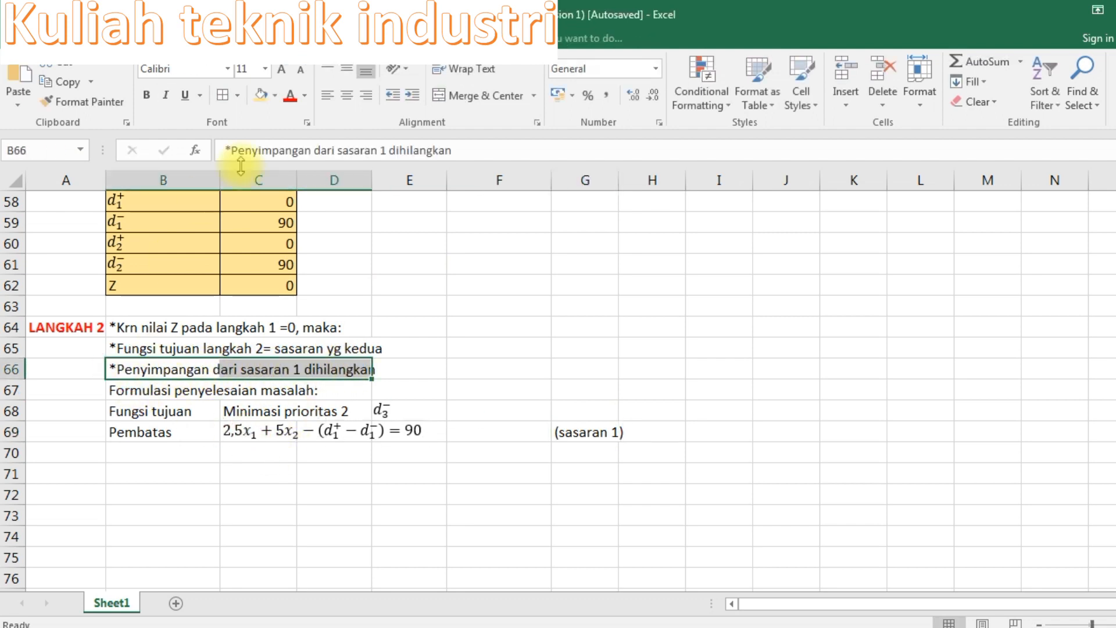
left_click(289, 96)
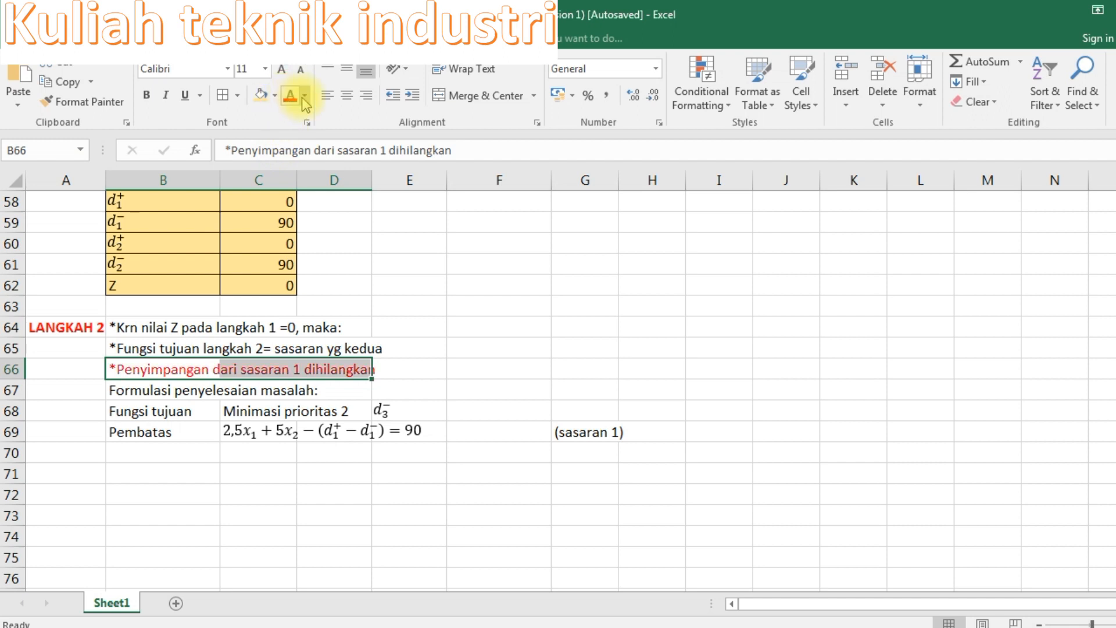
left_click(303, 95)
left_click(393, 252)
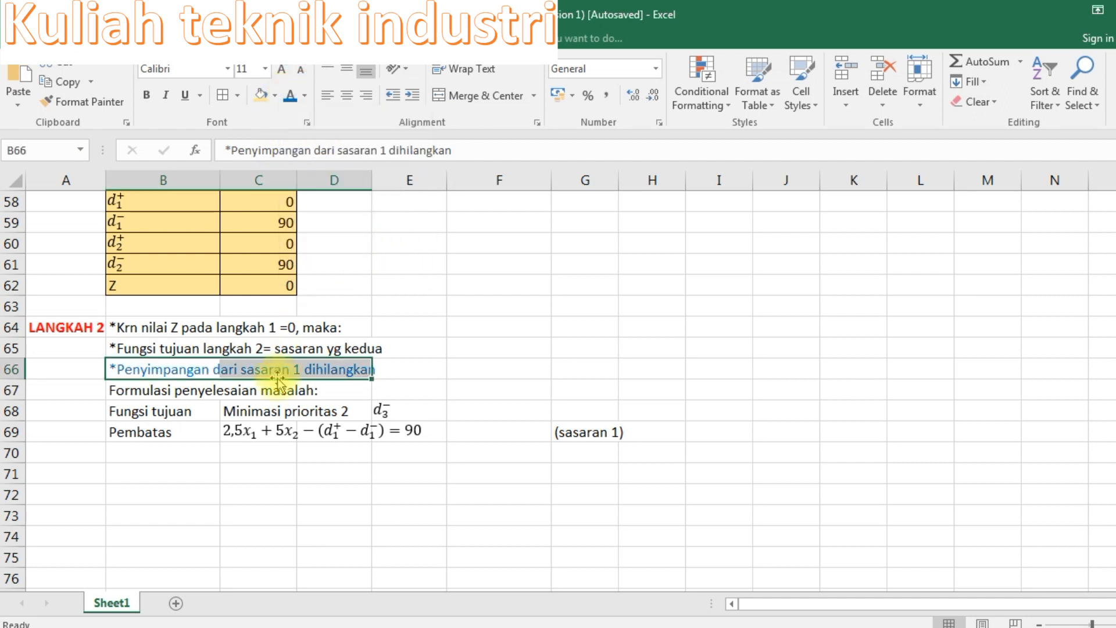
left_click(147, 95)
left_click(459, 328)
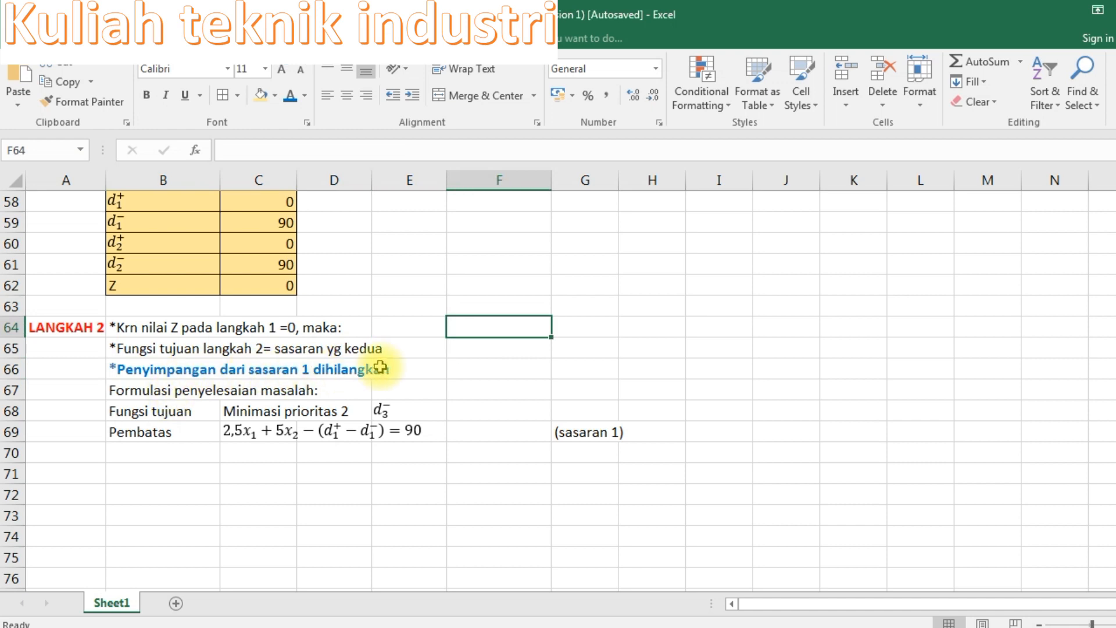
Step: Check which deviation variable belongs to Sasaran 1 in the METODE SEQUENTIAL table, and compare it with the Langkah 1 results
scroll(397, 452, "up", 2)
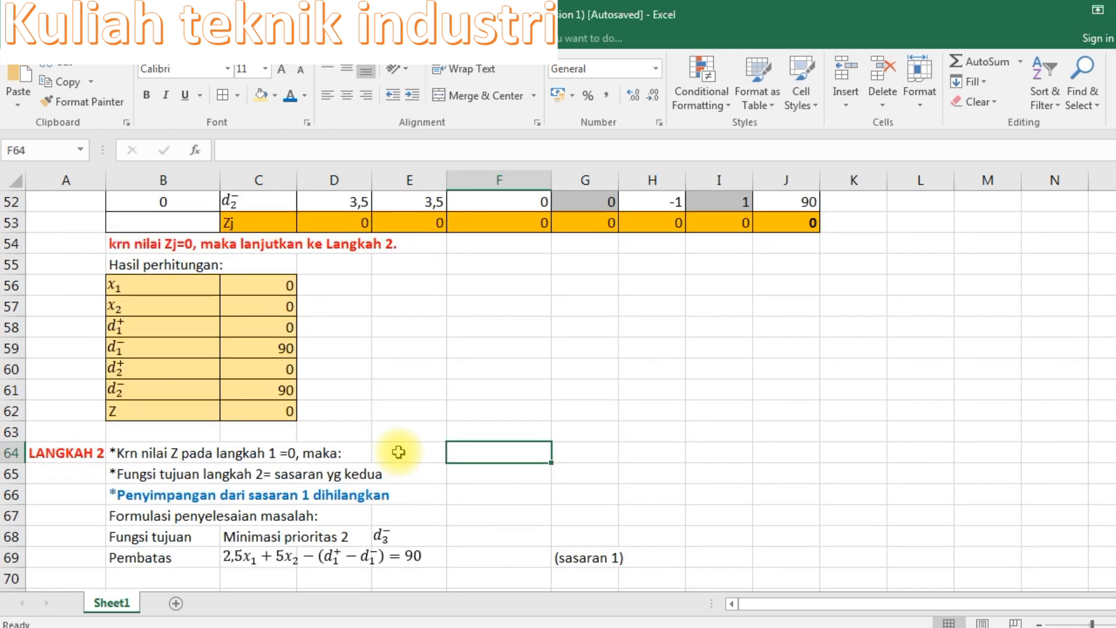
scroll(398, 452, "up", 2)
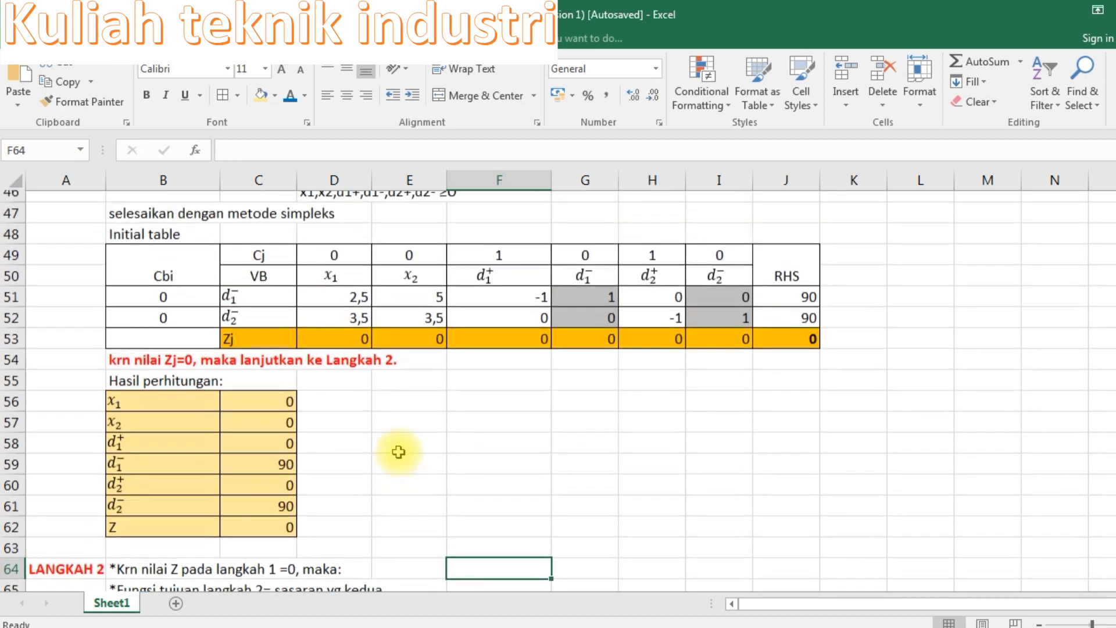
scroll(229, 411, "up", 3)
scroll(230, 412, "up", 7)
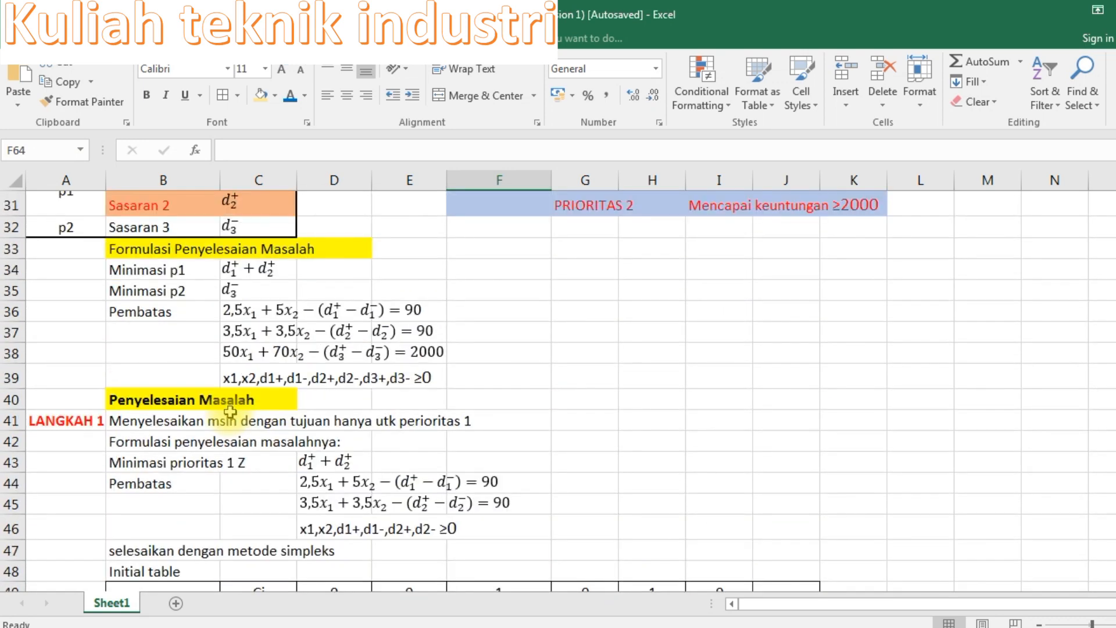
scroll(231, 412, "down", 2)
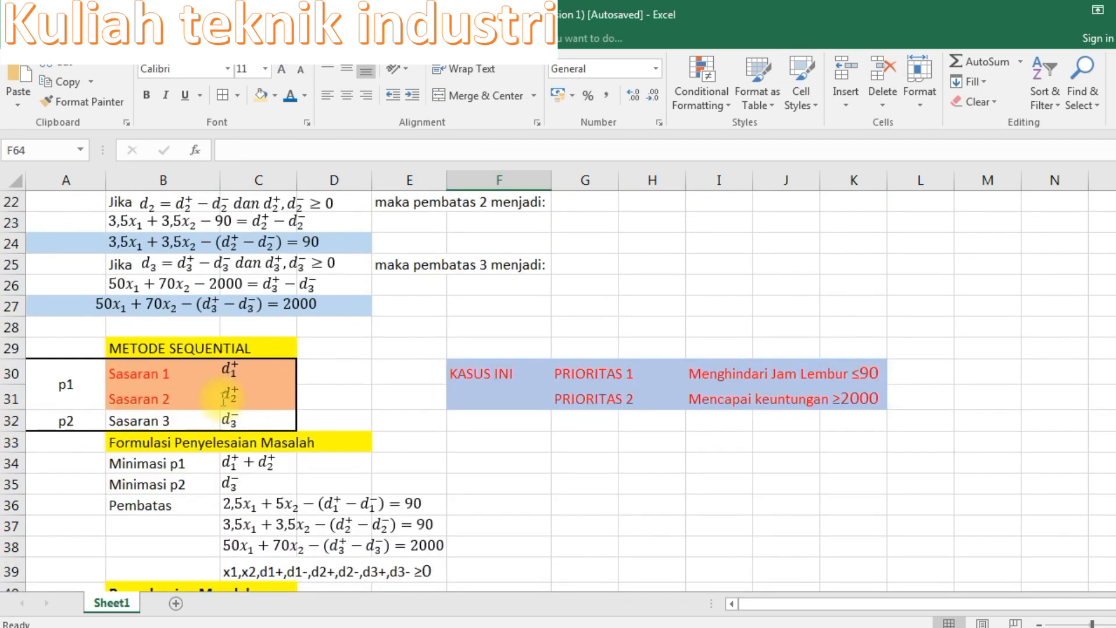
left_click(230, 368)
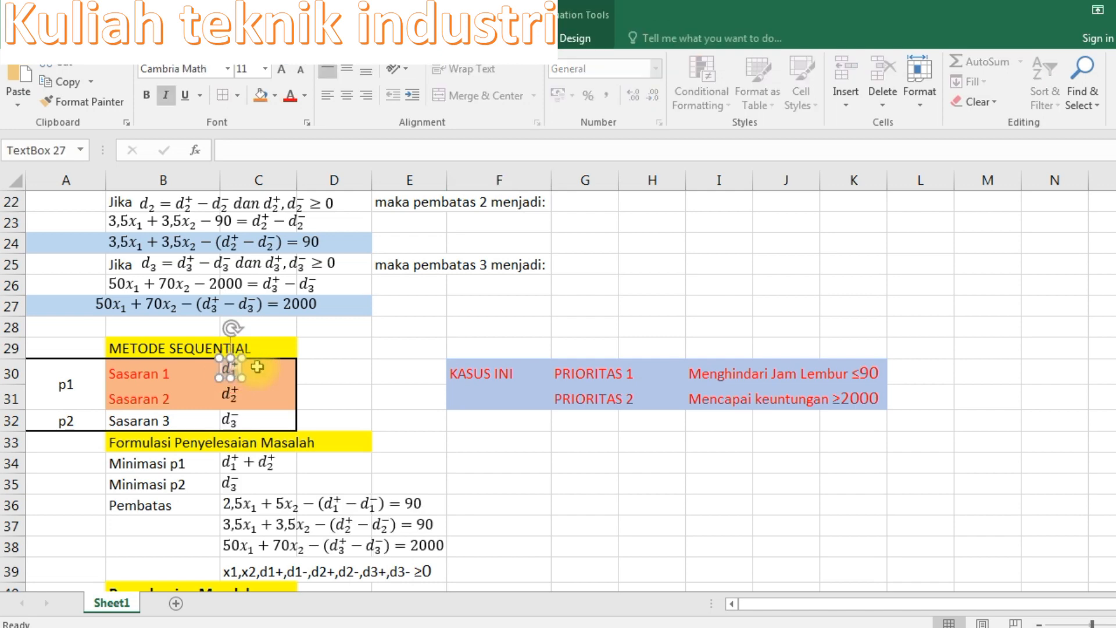
scroll(257, 367, "down", 10)
scroll(256, 373, "down", 2)
scroll(253, 371, "up", 1)
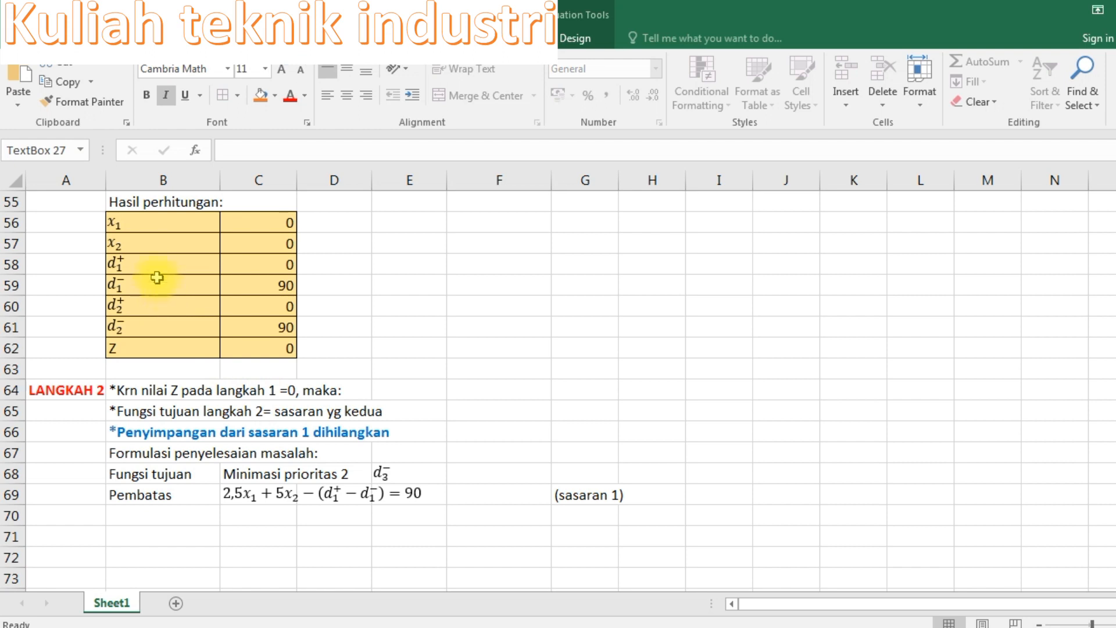
Step: Highlight the d₁⁺ result row B58:C58 with blue, bold text and a white fill
left_click_drag(151, 267, 270, 266)
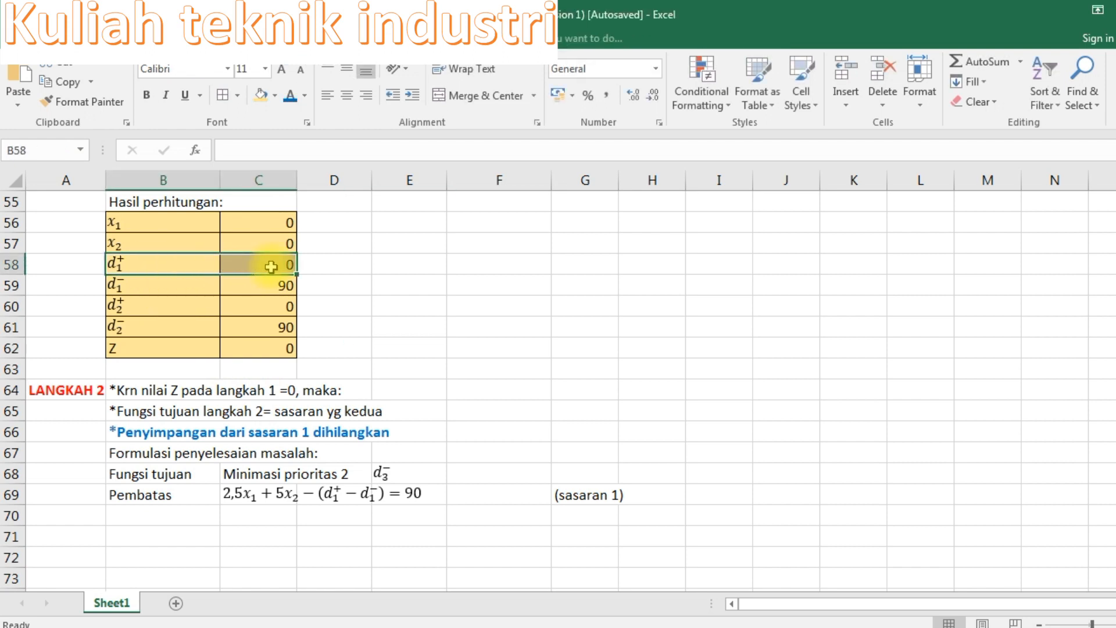
scroll(271, 266, "up", 1)
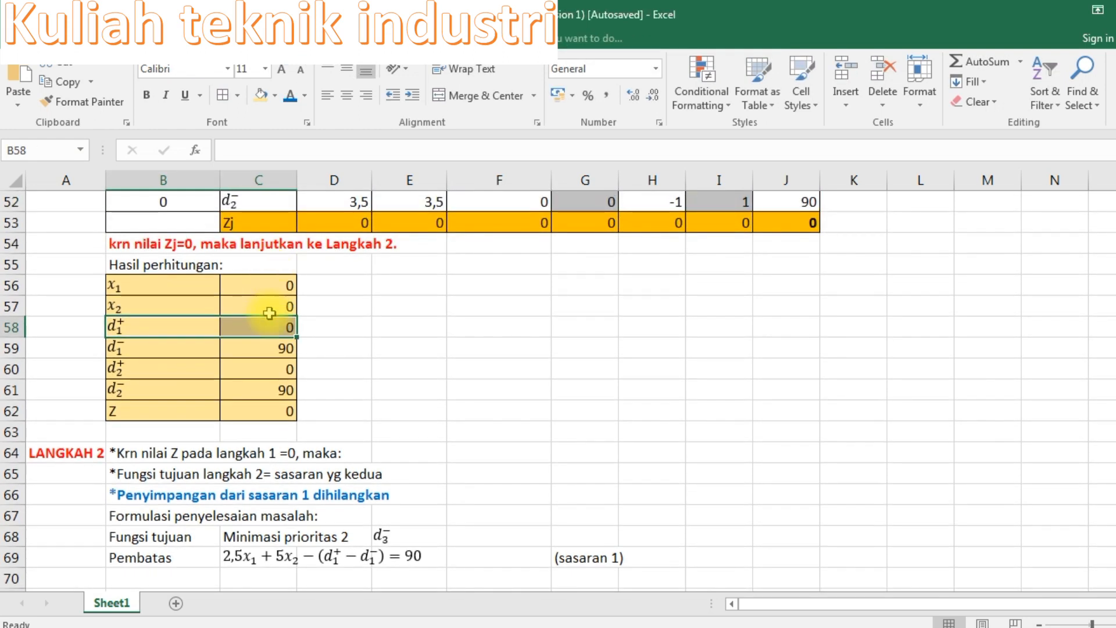
left_click(147, 97)
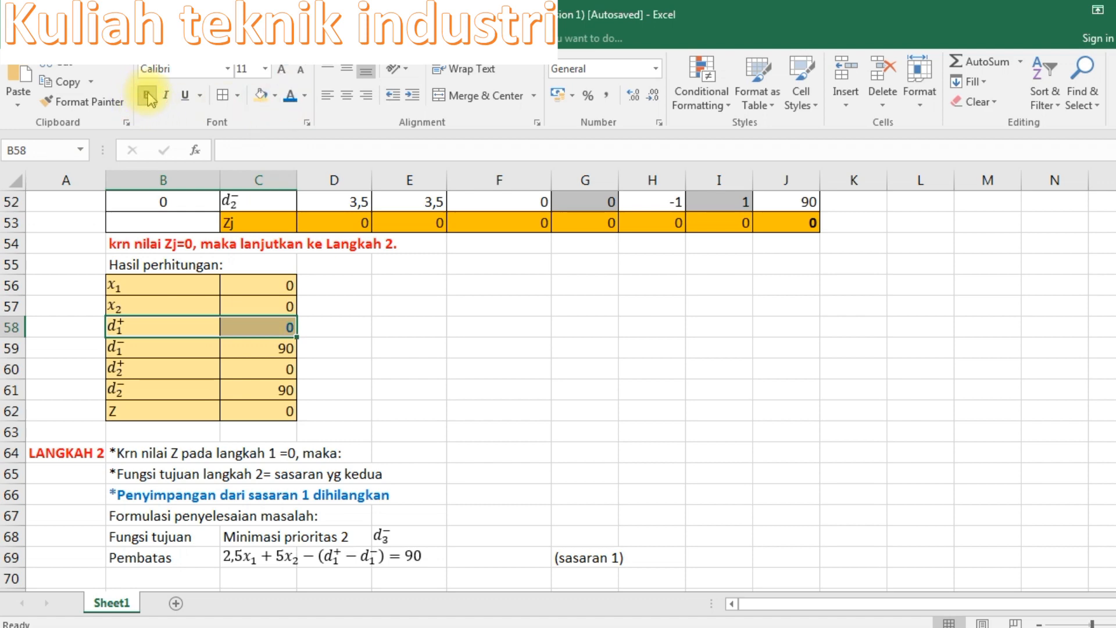
left_click(275, 96)
left_click(289, 177)
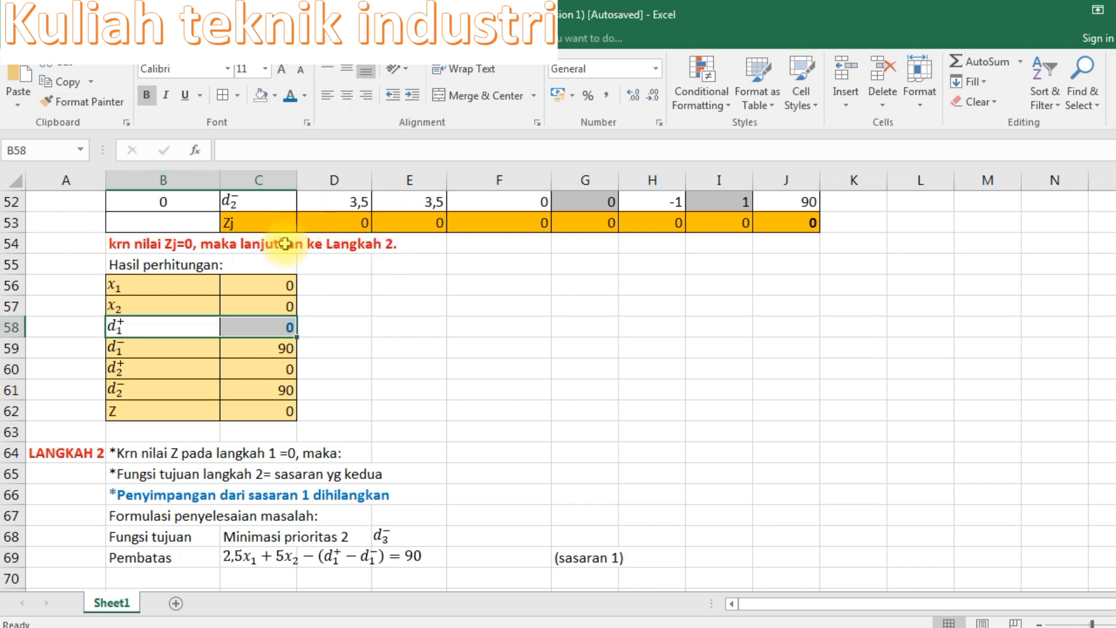
left_click(400, 343)
left_click(183, 328)
left_click_drag(183, 328, 289, 330)
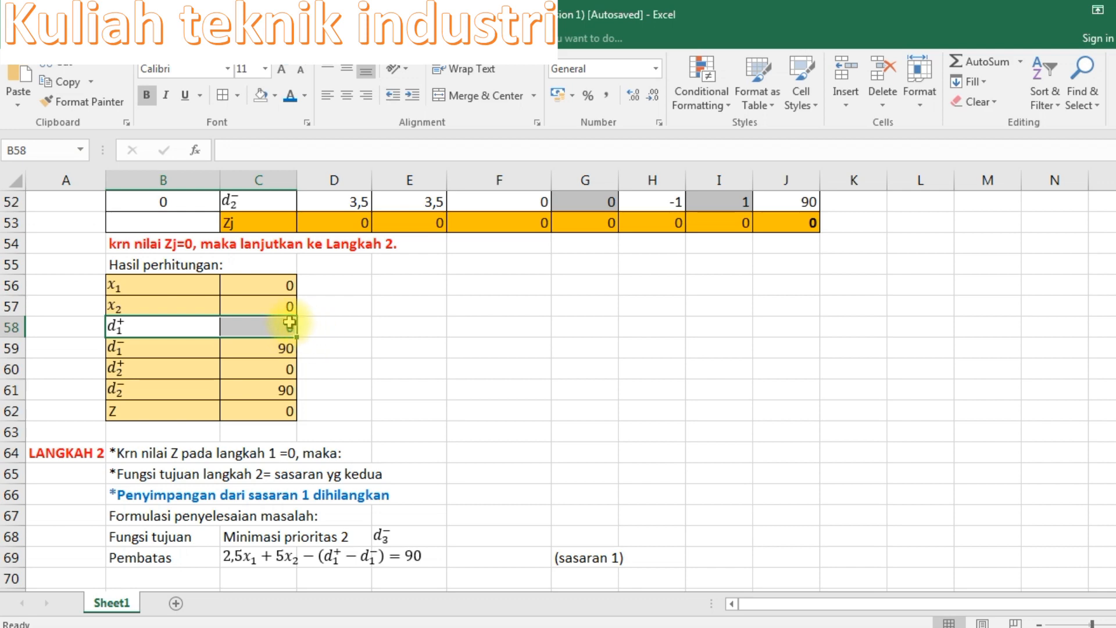
Step: Replace d₁⁺ with 0 in the constraint equation in row 69
left_click(334, 558)
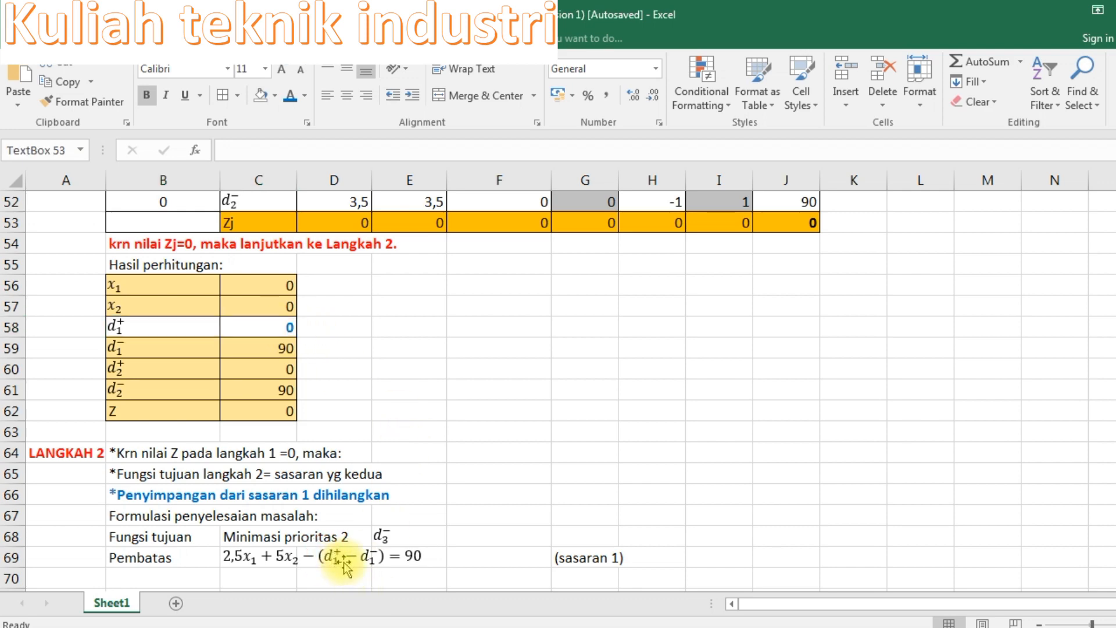
left_click(343, 556)
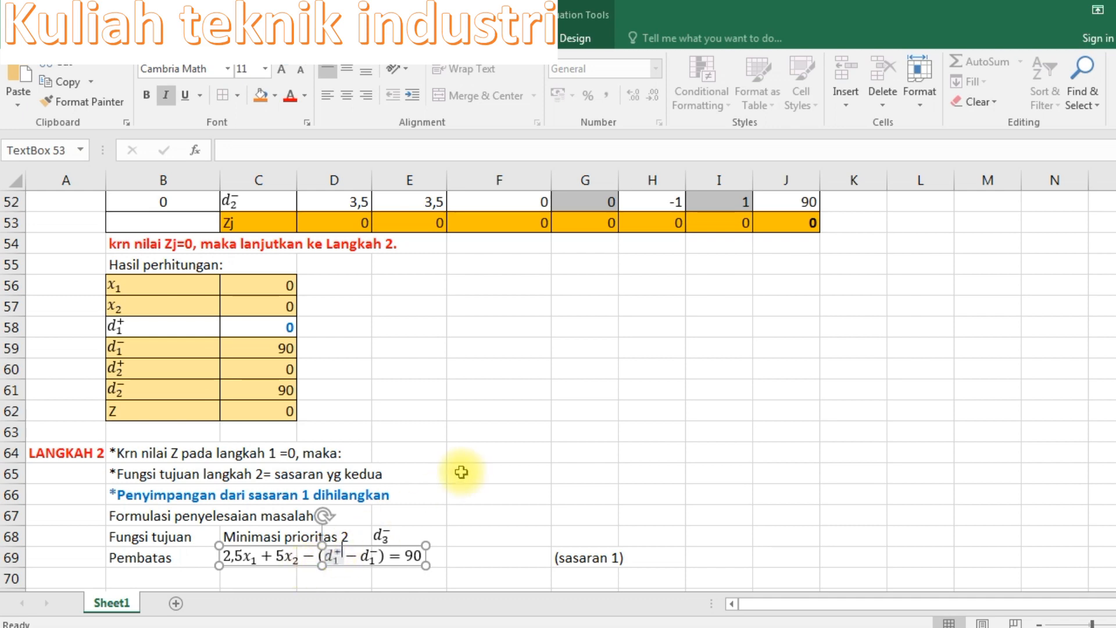
key("Right")
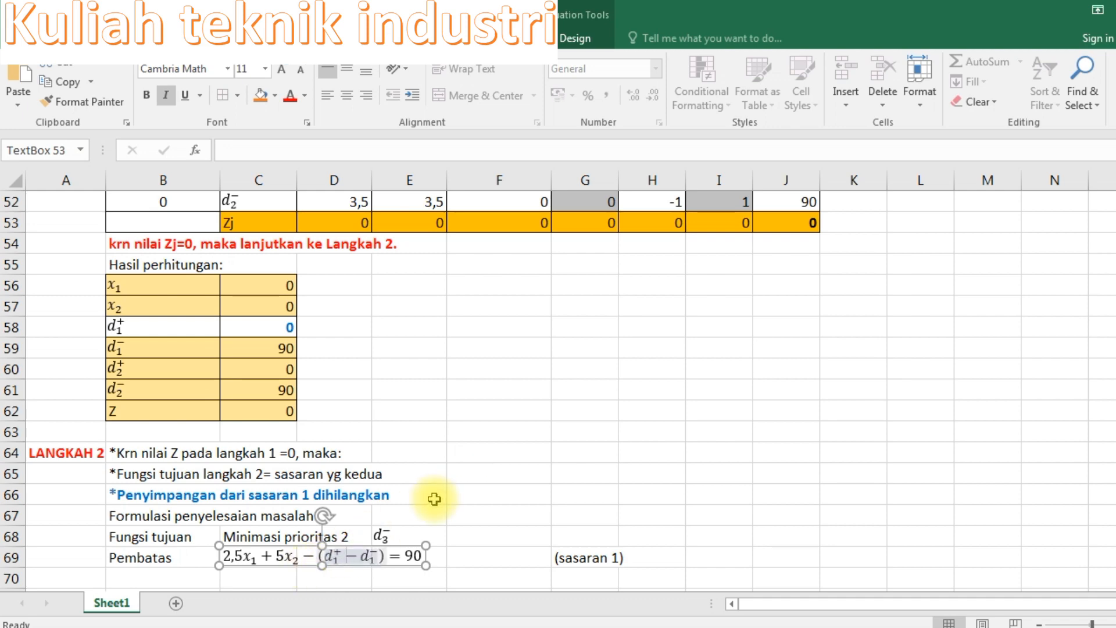
key("BackSpace")
type("0")
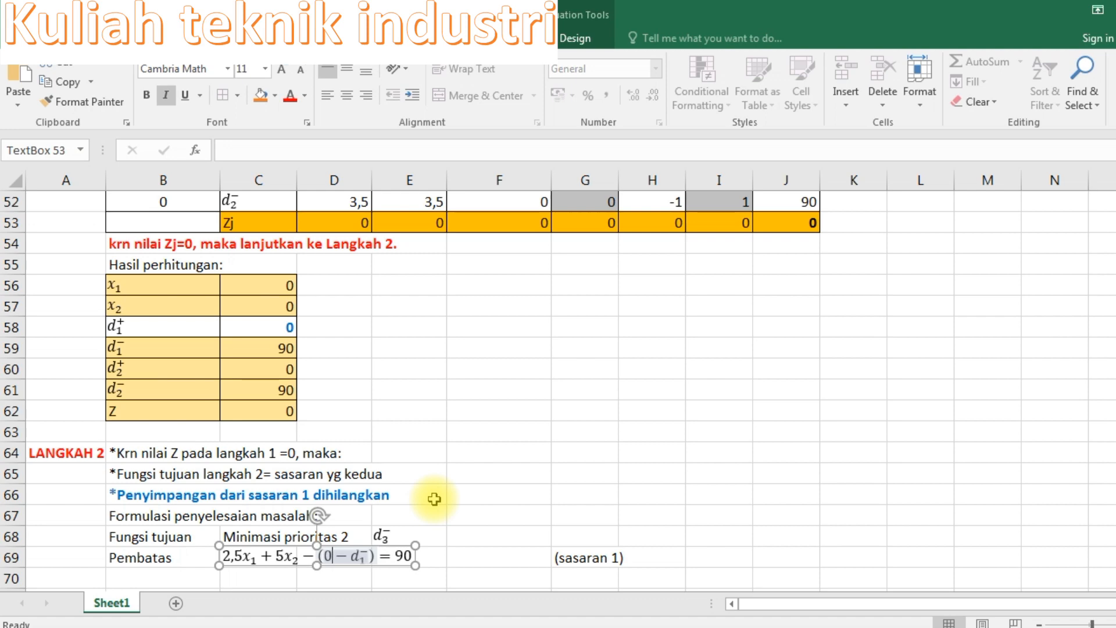
left_click(434, 499)
scroll(333, 549, "down", 1)
scroll(333, 549, "down", 1)
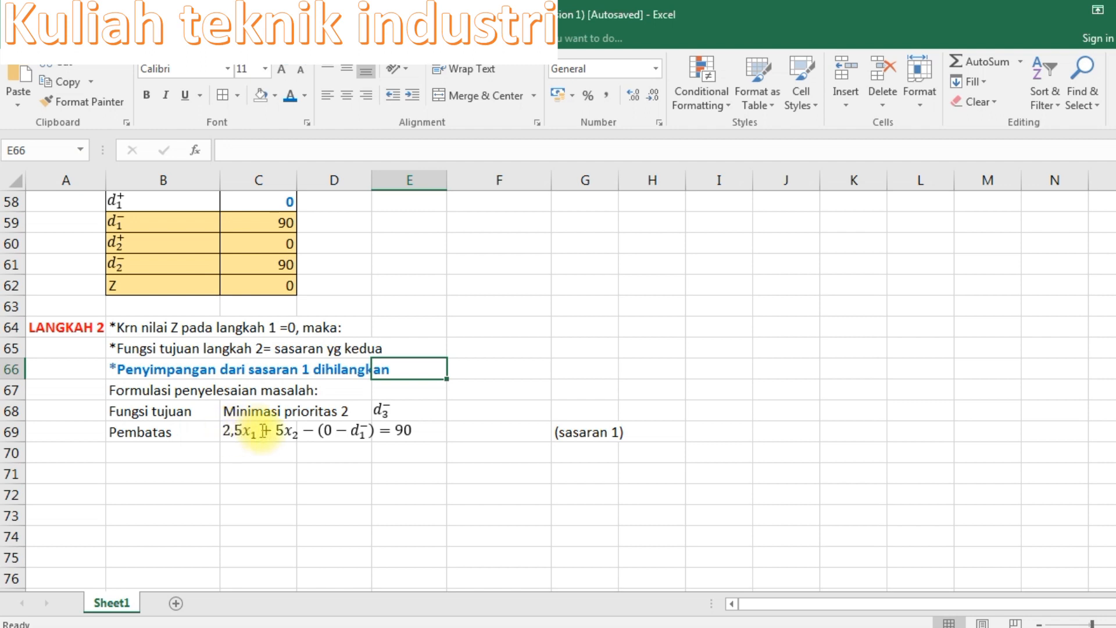
left_click(353, 429)
left_click(372, 431)
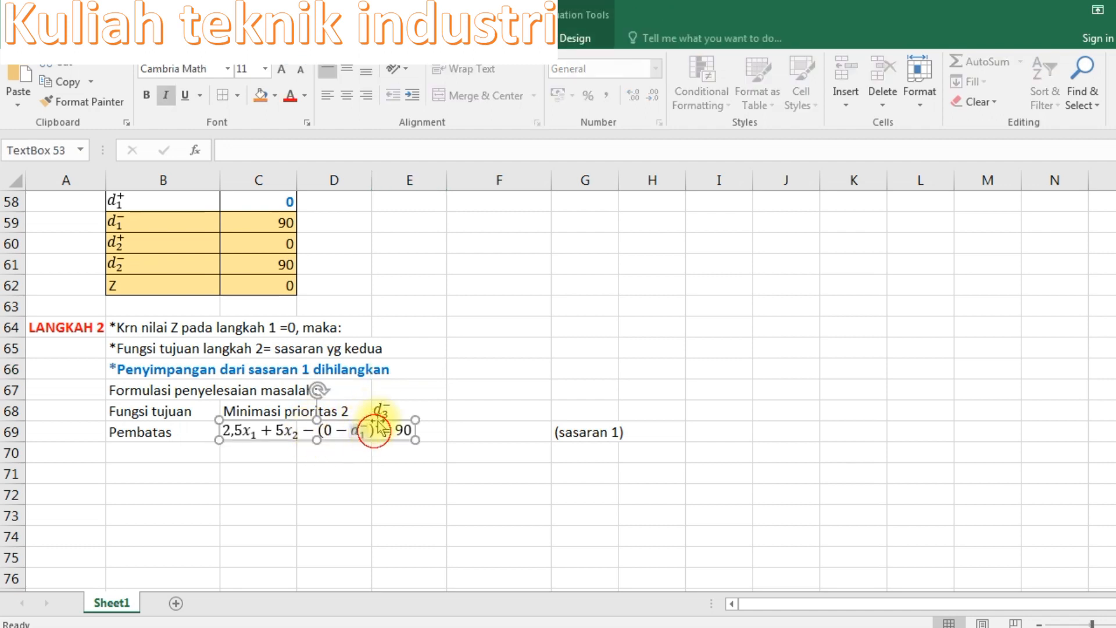
key("BackSpace")
key("BackSpace")
key("BackSpace")
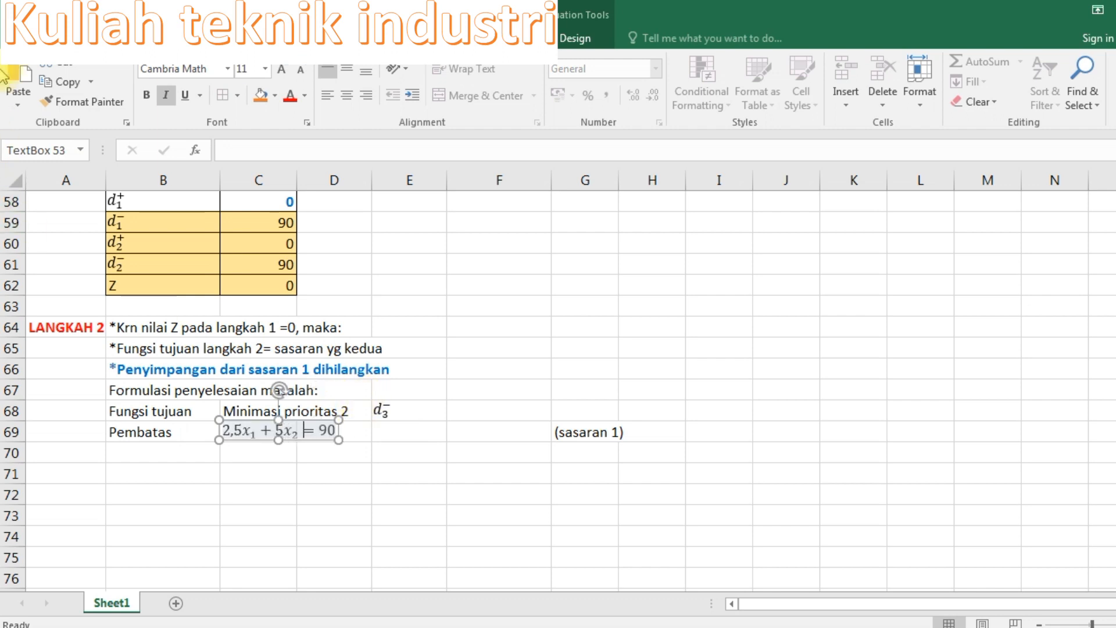
key("ctrl+z")
Step: Remove the −(0 − d₁⁻) term from the row 69 constraint equation and put a plus sign before the equals sign
left_click(325, 430)
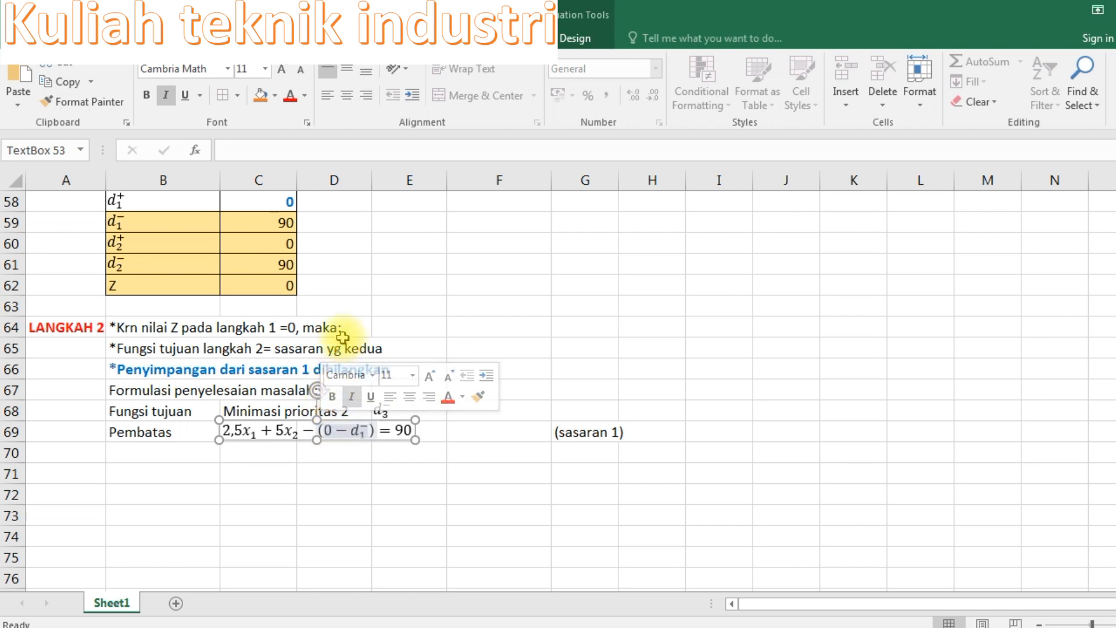
key("Delete")
key("BackSpace")
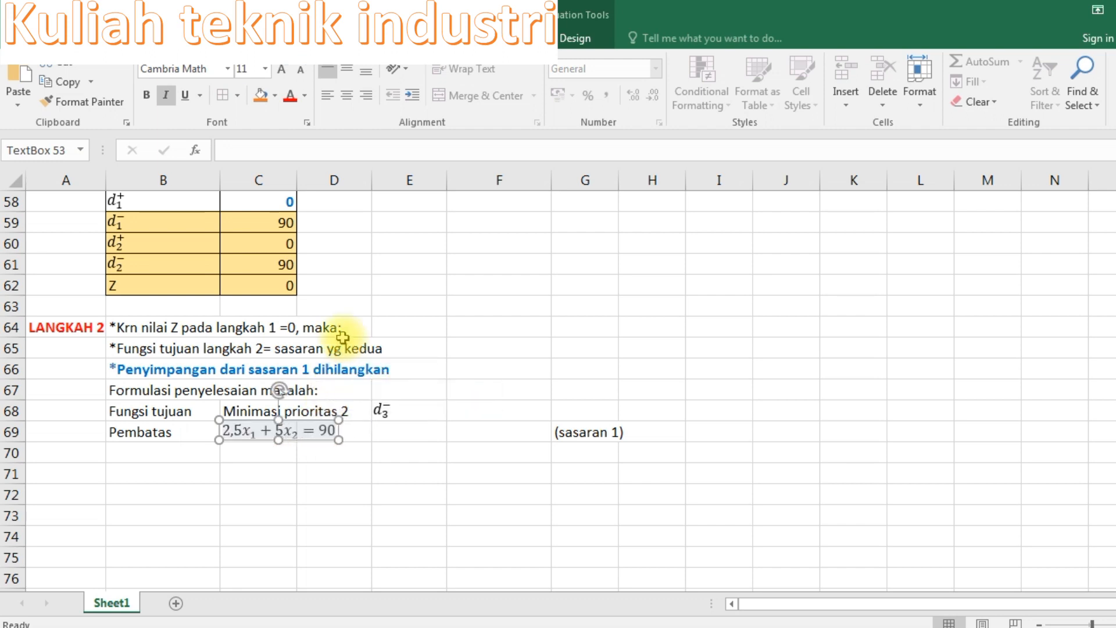
type("+")
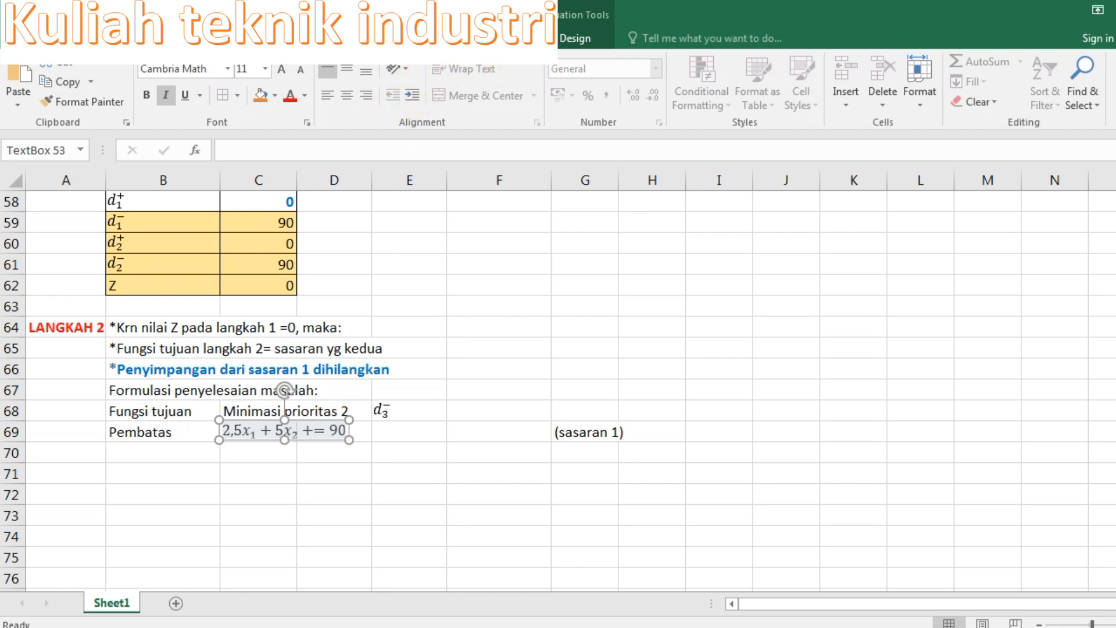
left_click(110, 38)
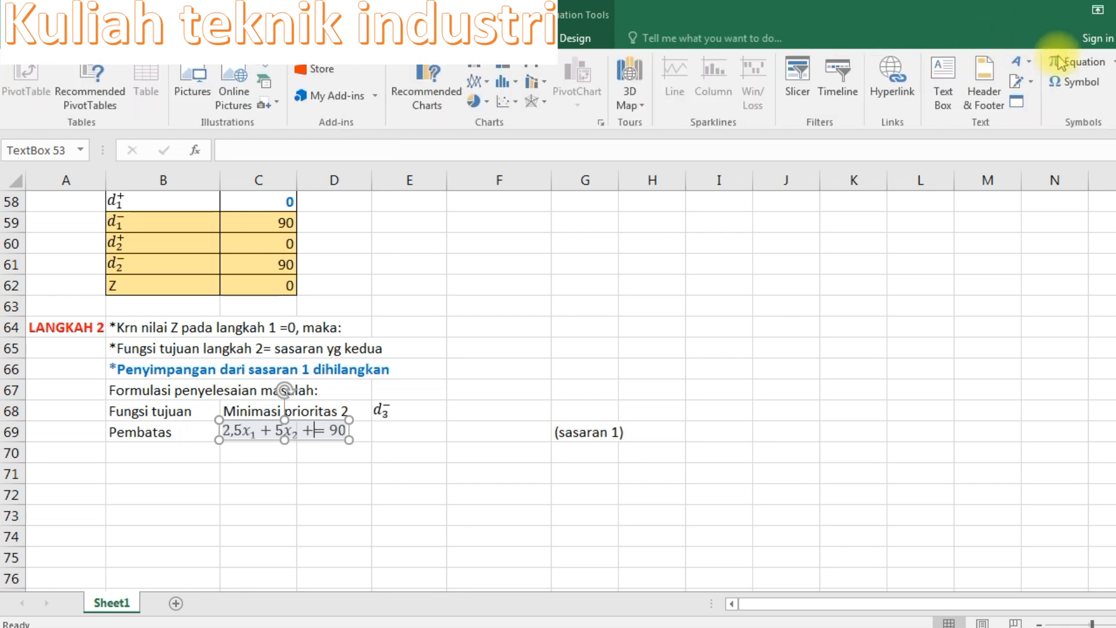
left_click(1087, 62)
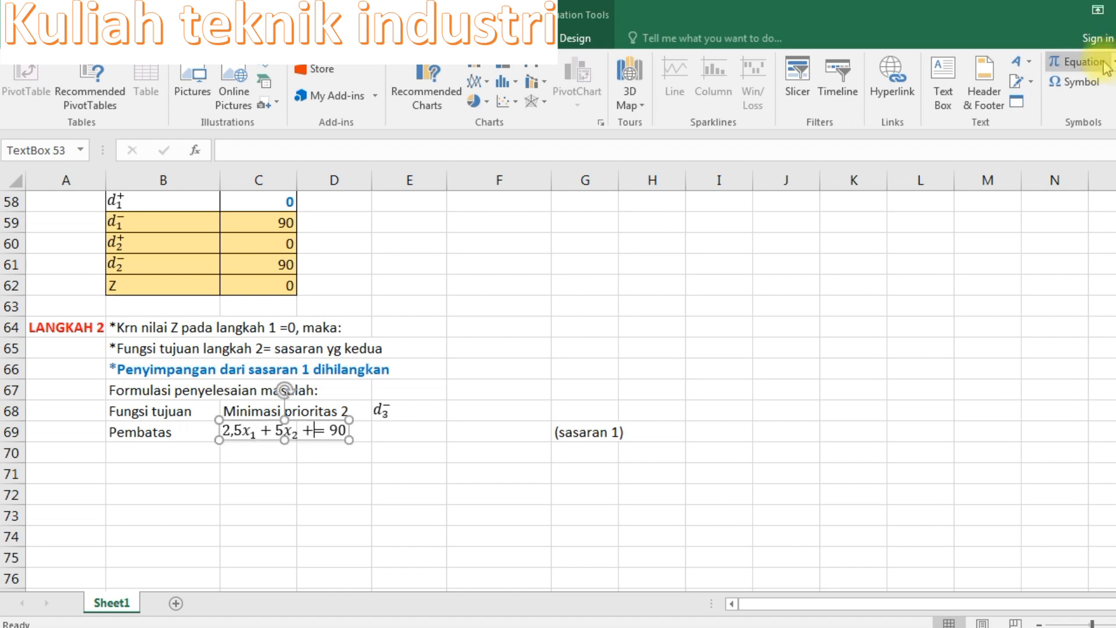
Step: Copy the d₁⁻ symbol from the initial simplex table and paste it after the plus sign in the row 69 constraint
scroll(295, 398, "up", 4)
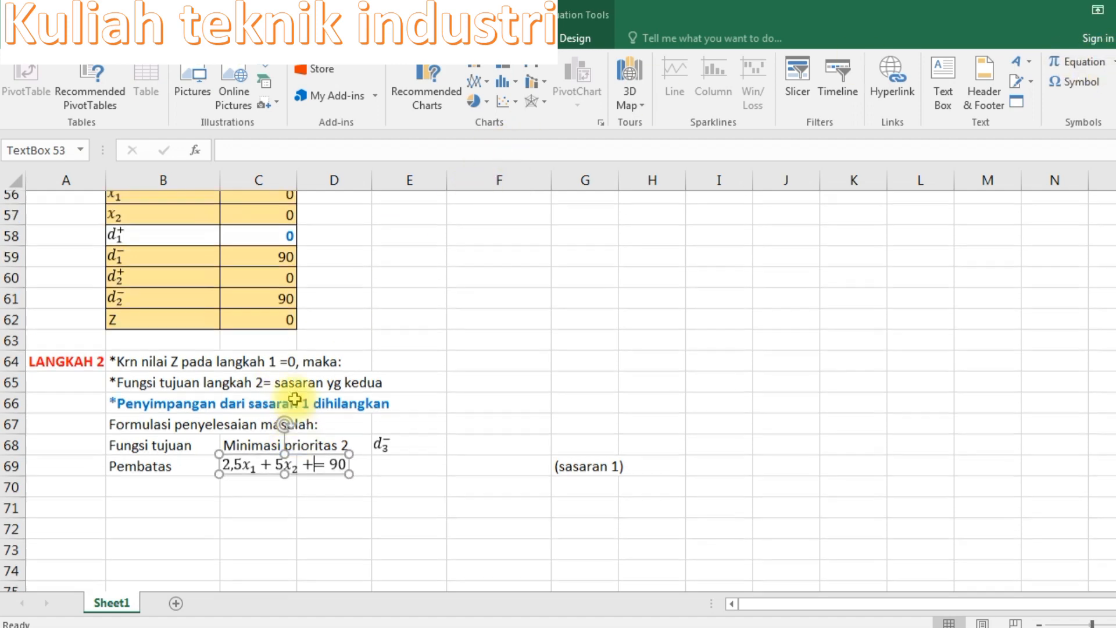
left_click(119, 454)
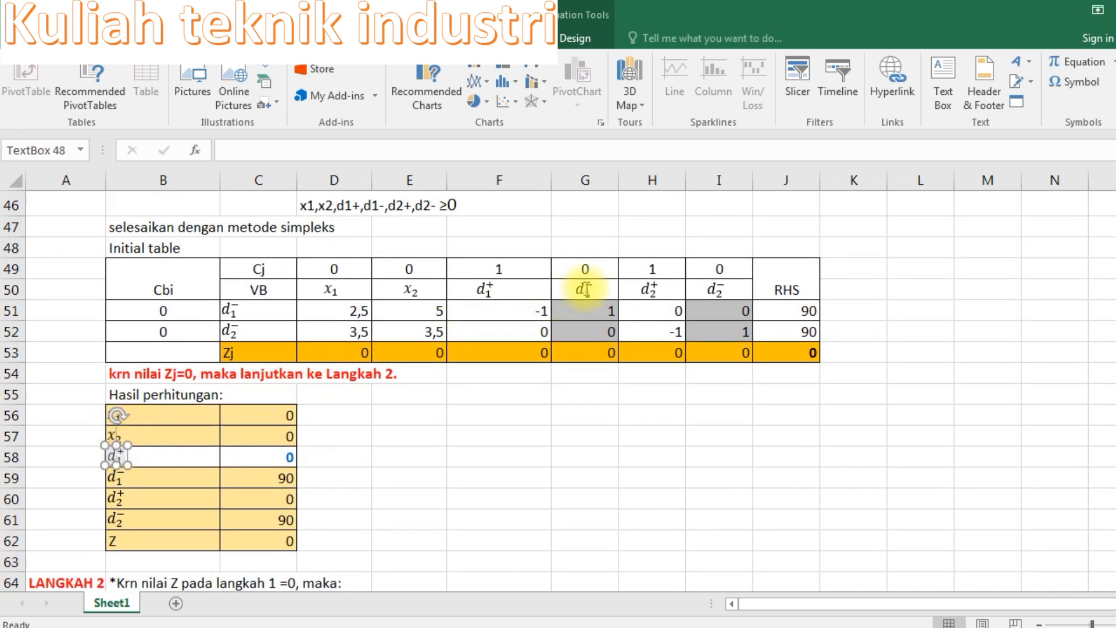
left_click(587, 286)
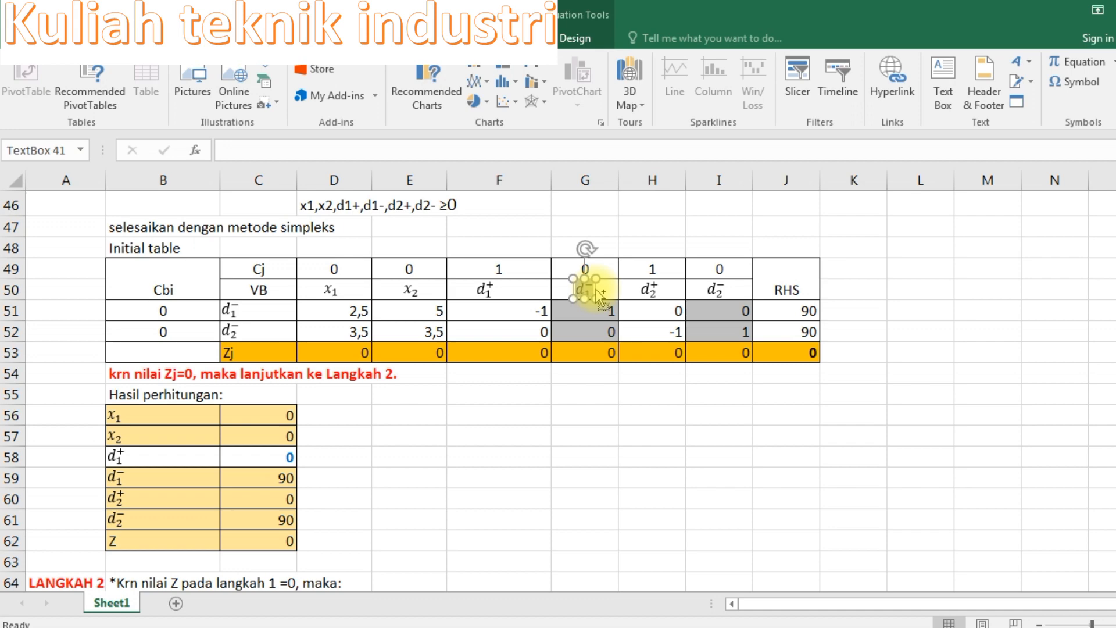
scroll(523, 393, "down", 7)
left_click(311, 244)
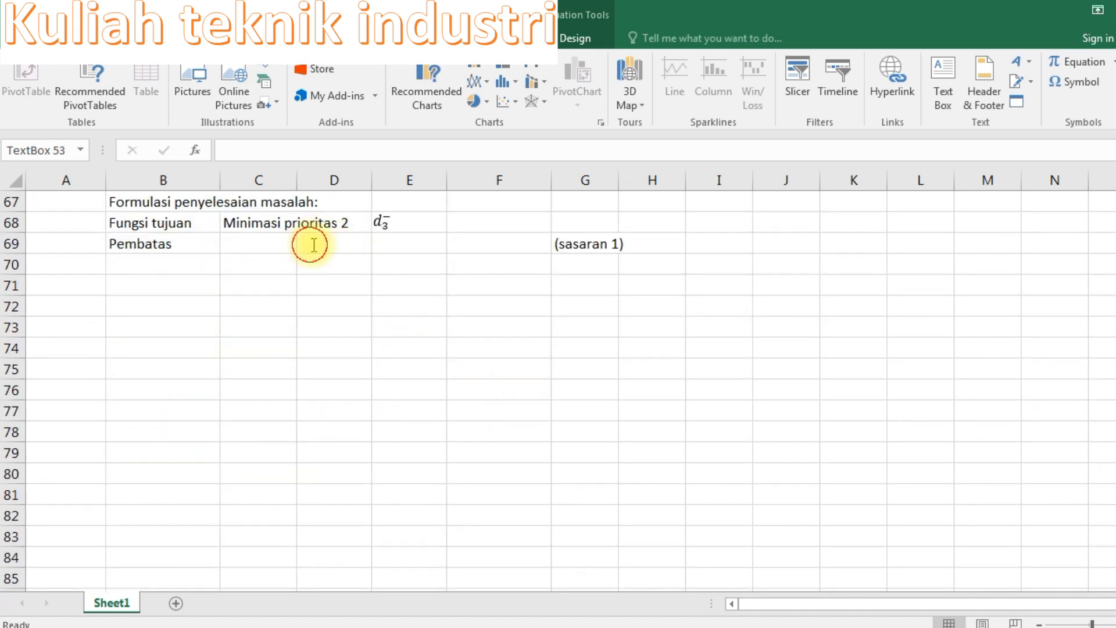
key("ctrl+v")
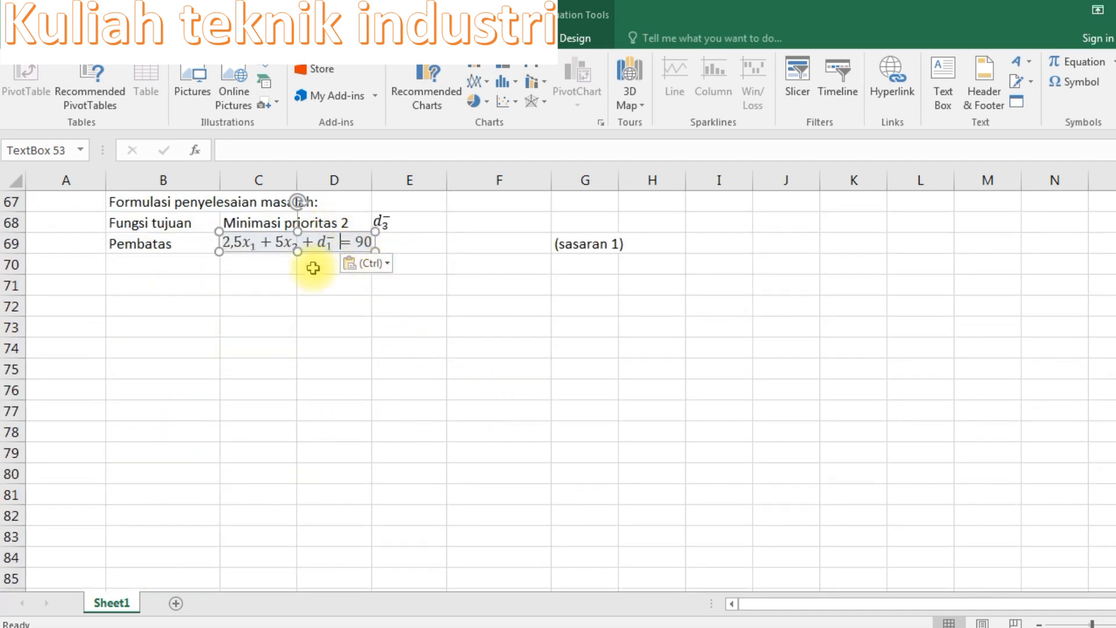
left_click(302, 282)
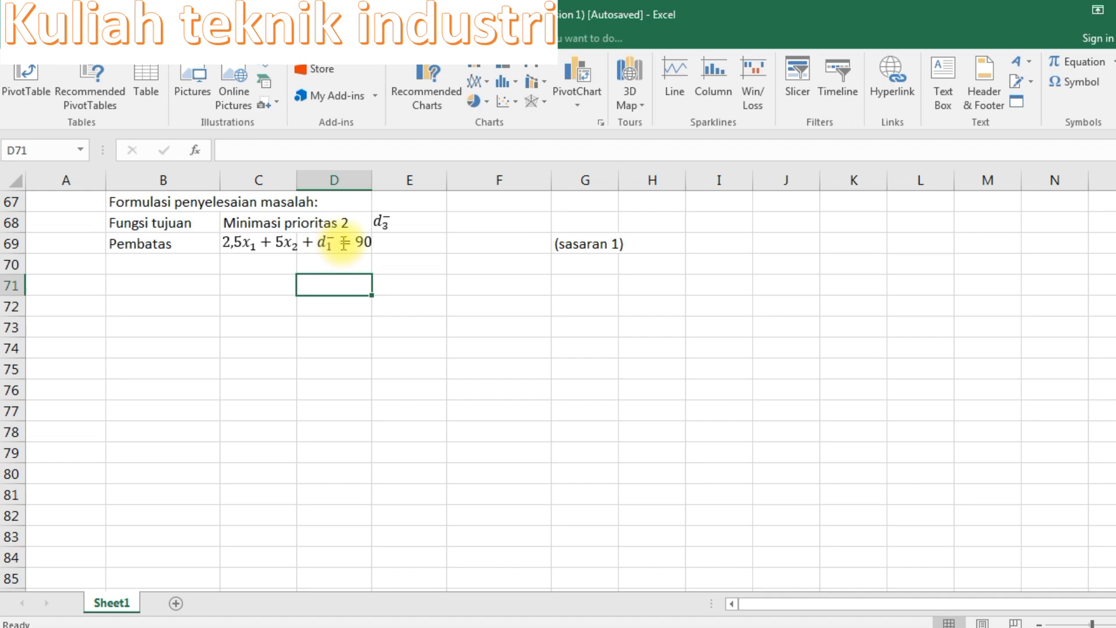
Step: Copy the equation 3,5x₁ + 3,5x₂ − (d₂⁺ − d₂⁻) = 90 from row 24 into C70 as the second Langkah 2 constraint
left_click(283, 268)
scroll(297, 270, "up", 3)
scroll(298, 271, "up", 16)
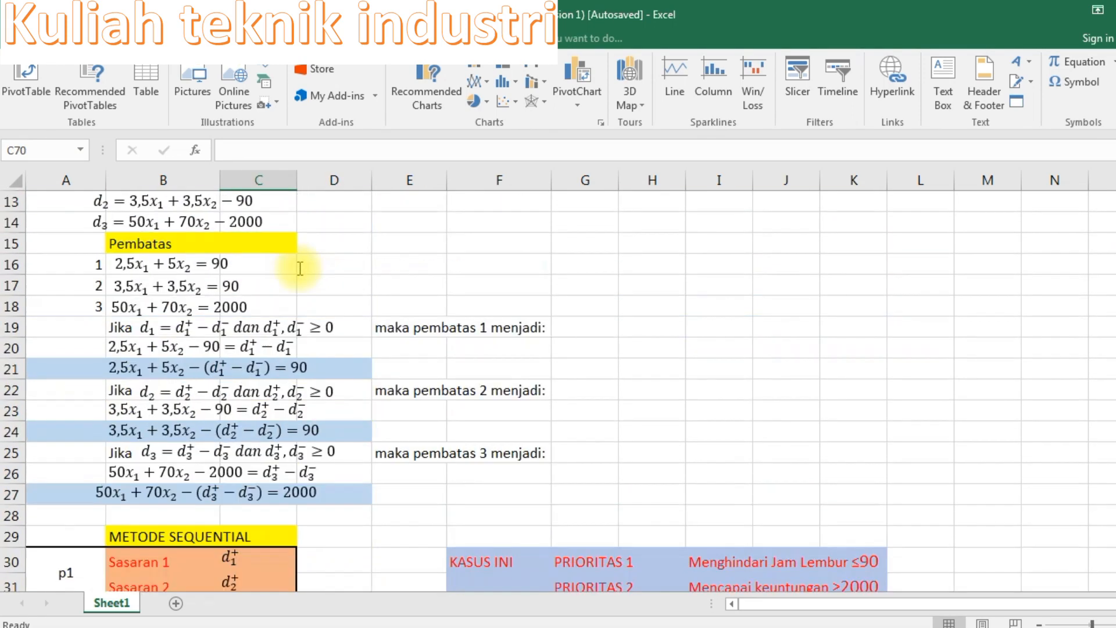
left_click(229, 430)
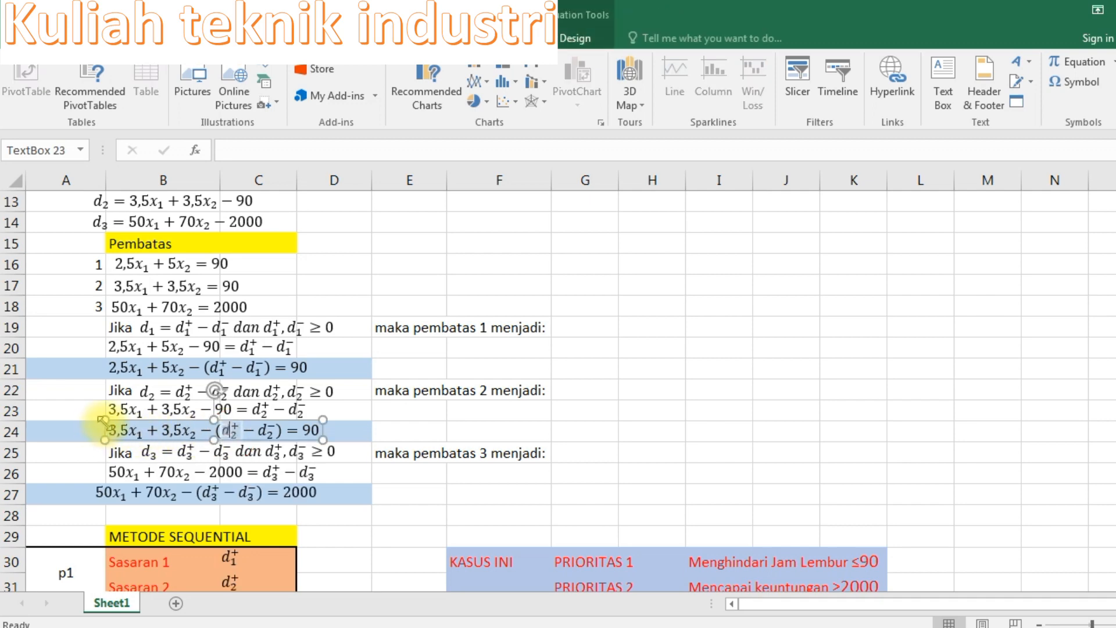
left_click(104, 416)
scroll(378, 459, "down", 16)
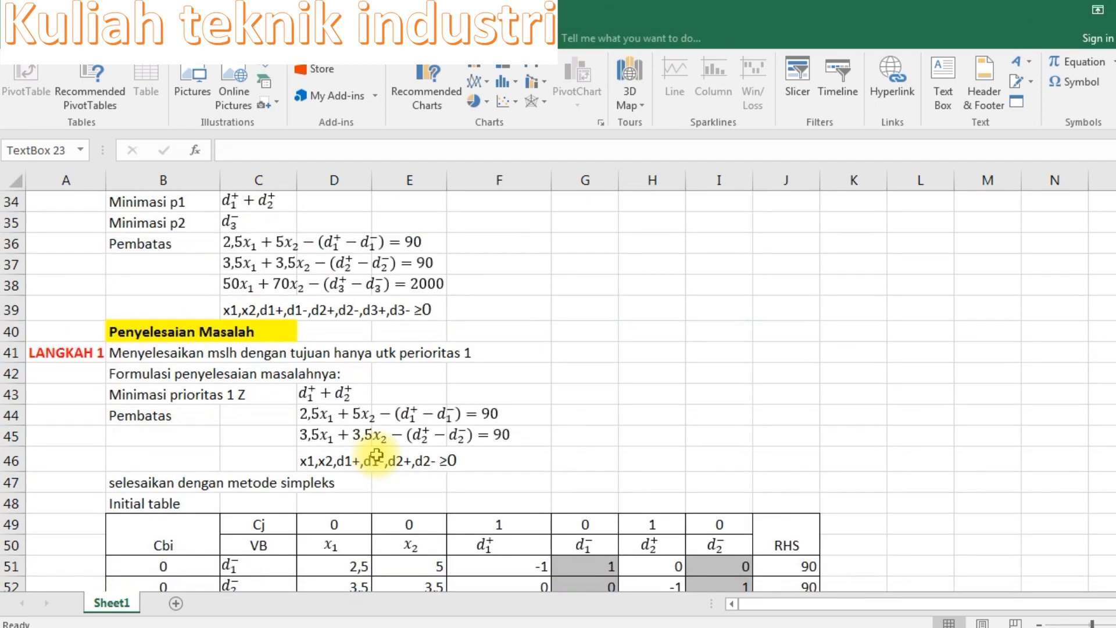
left_click(274, 385)
key("ctrl+v")
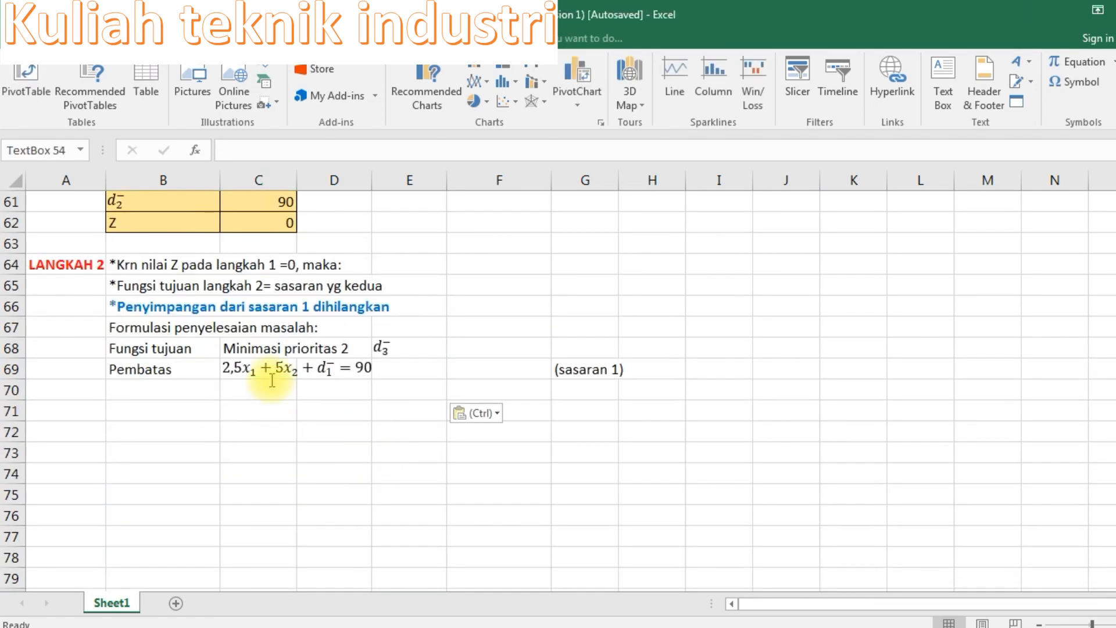
Step: Label the second constraint "(sasaran 2)" in G70, reusing the label from G69
left_click(577, 373)
key("ctrl+c")
left_click(575, 390)
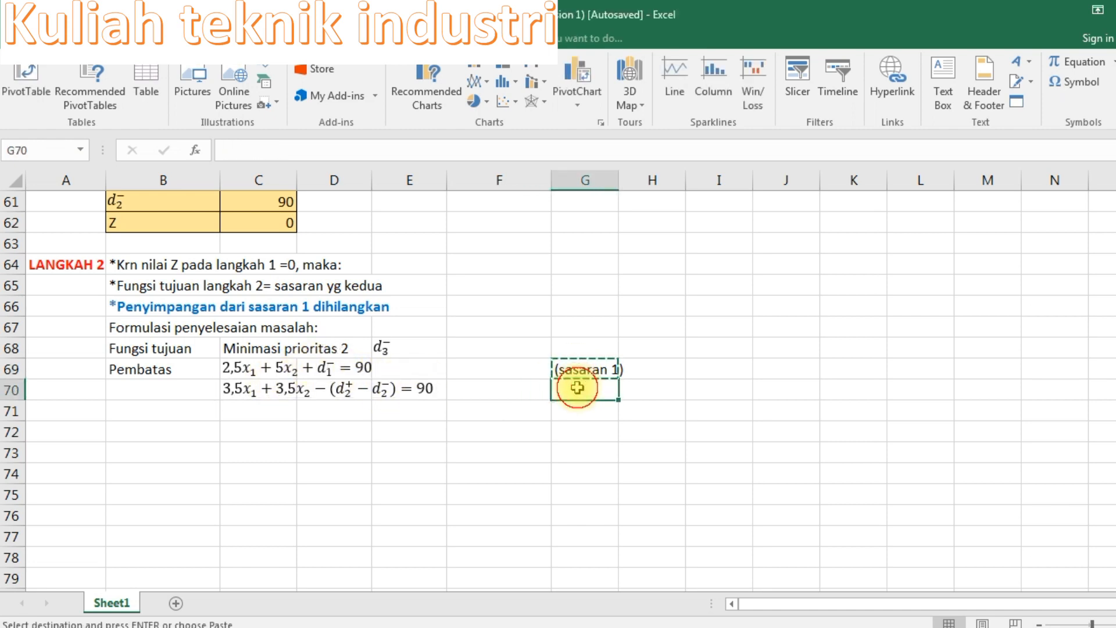
key("ctrl+v")
left_click(279, 151)
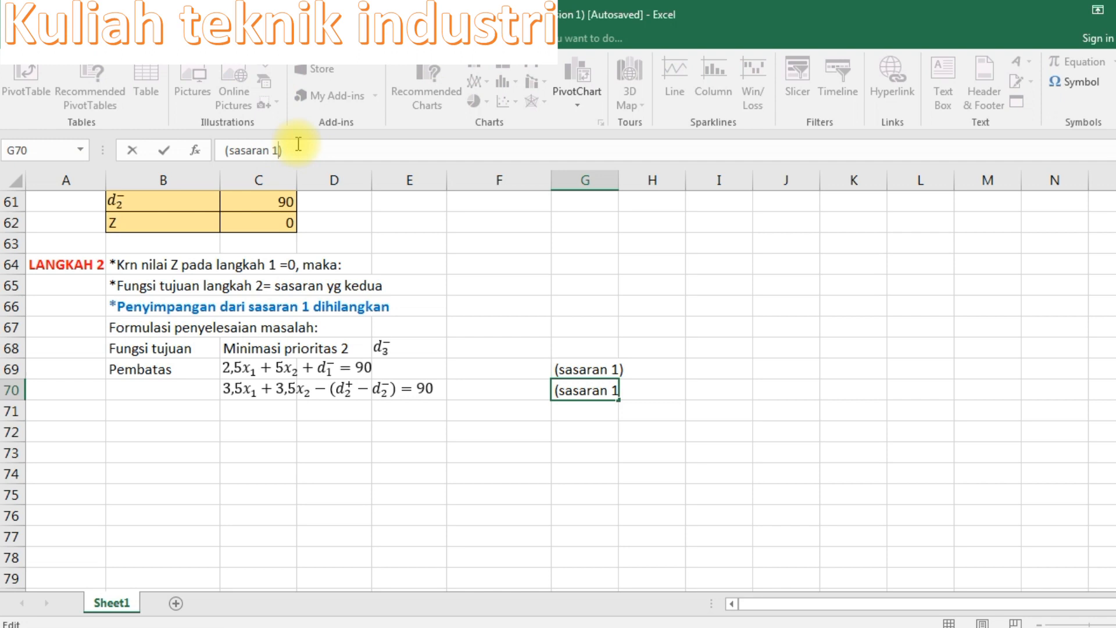
key("BackSpace")
type("2")
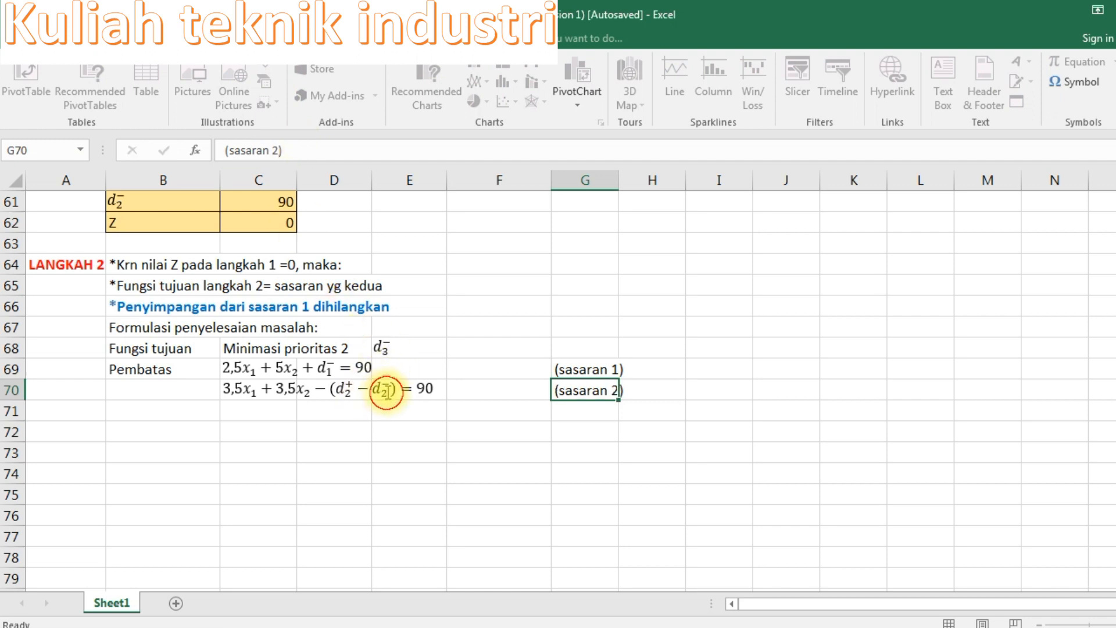
Step: Check which deviation variable belongs to Sasaran 2 in the METODE SEQUENTIAL table
left_click(386, 389)
left_click(239, 401)
scroll(486, 391, "up", 2)
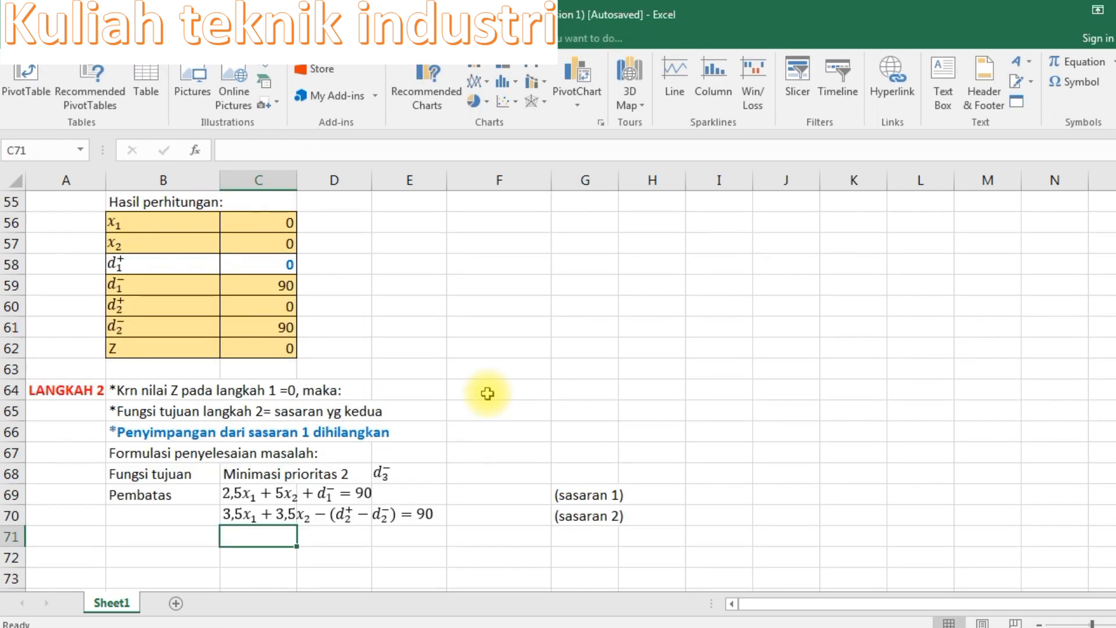
scroll(440, 417, "up", 3)
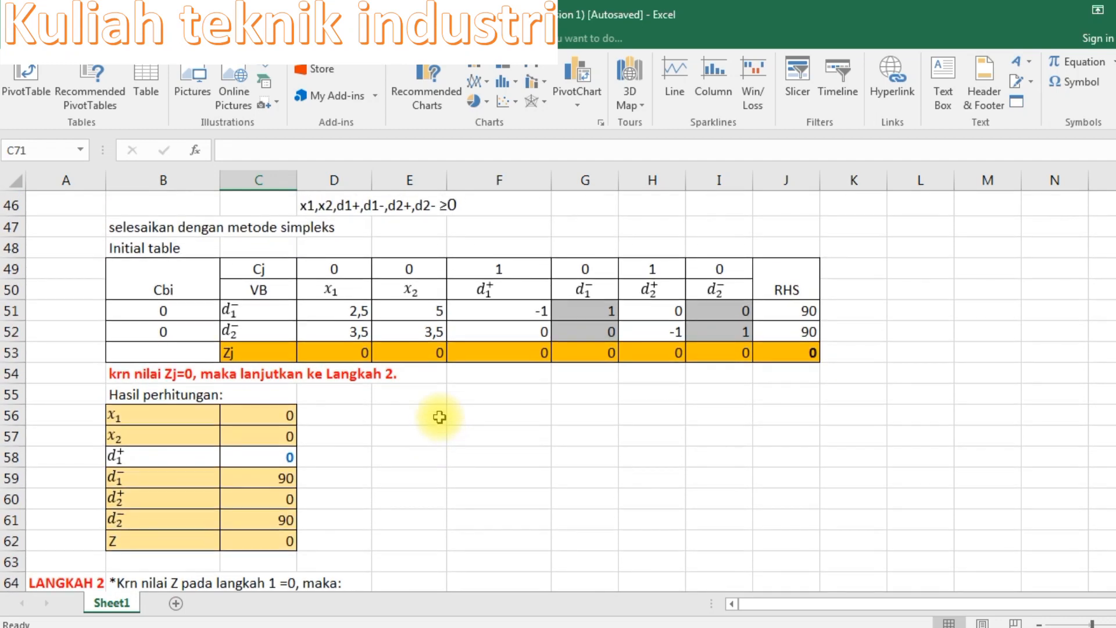
scroll(439, 417, "up", 8)
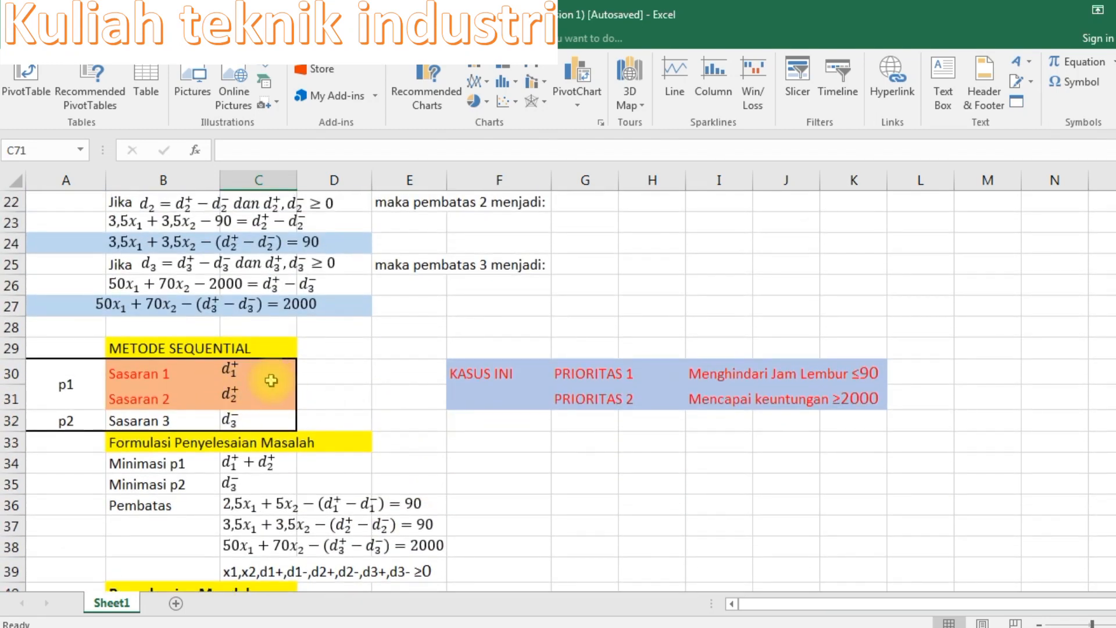
left_click(231, 388)
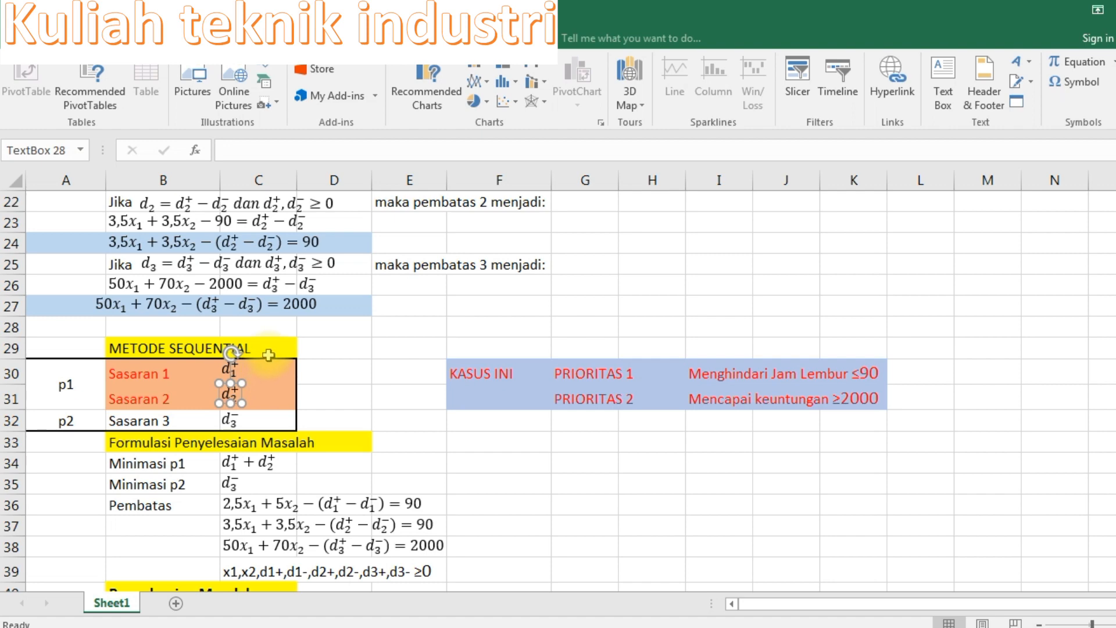
scroll(268, 355, "down", 8)
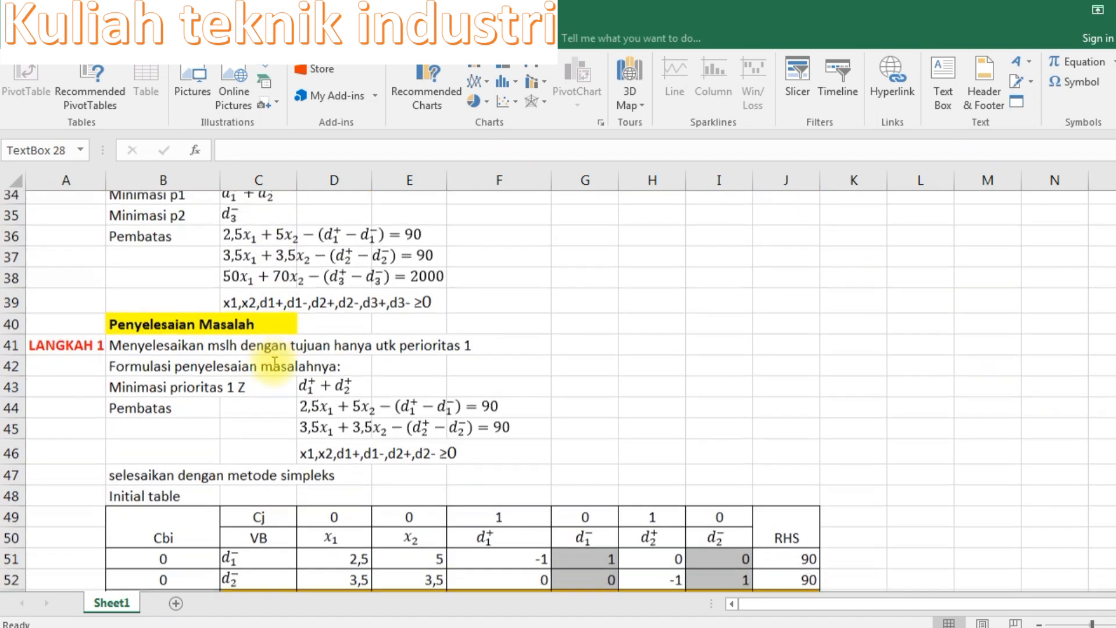
scroll(273, 374, "down", 1)
Step: Highlight the d₂⁺ result row B60:C60 with blue, bold text and a white fill
left_click(157, 431)
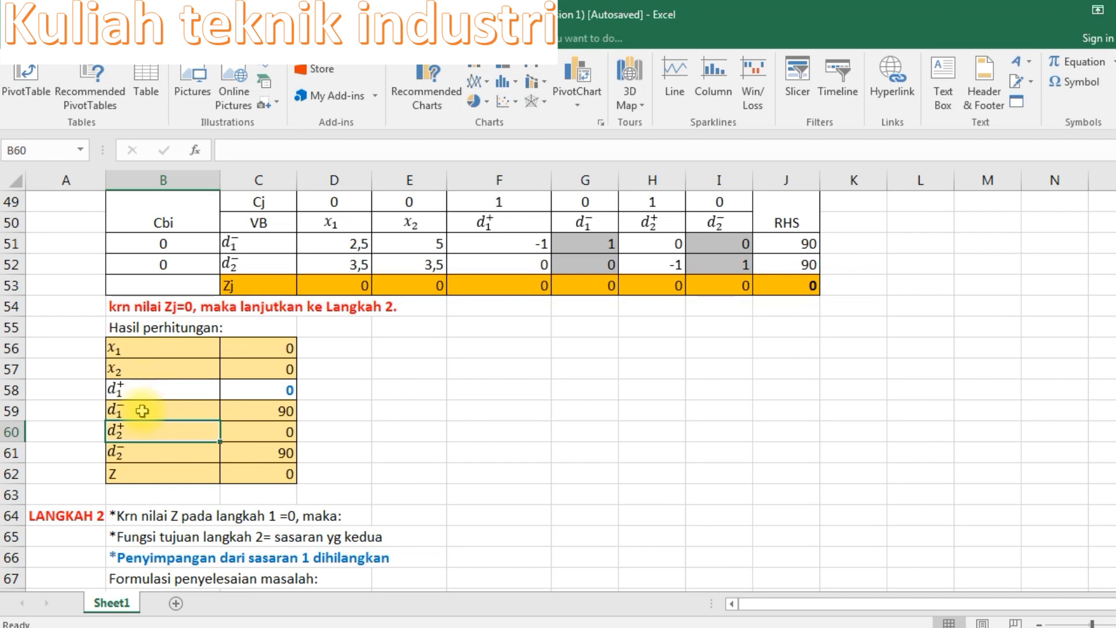
left_click_drag(288, 432, 195, 432)
left_click(63, 38)
left_click(262, 99)
left_click(291, 96)
left_click(147, 95)
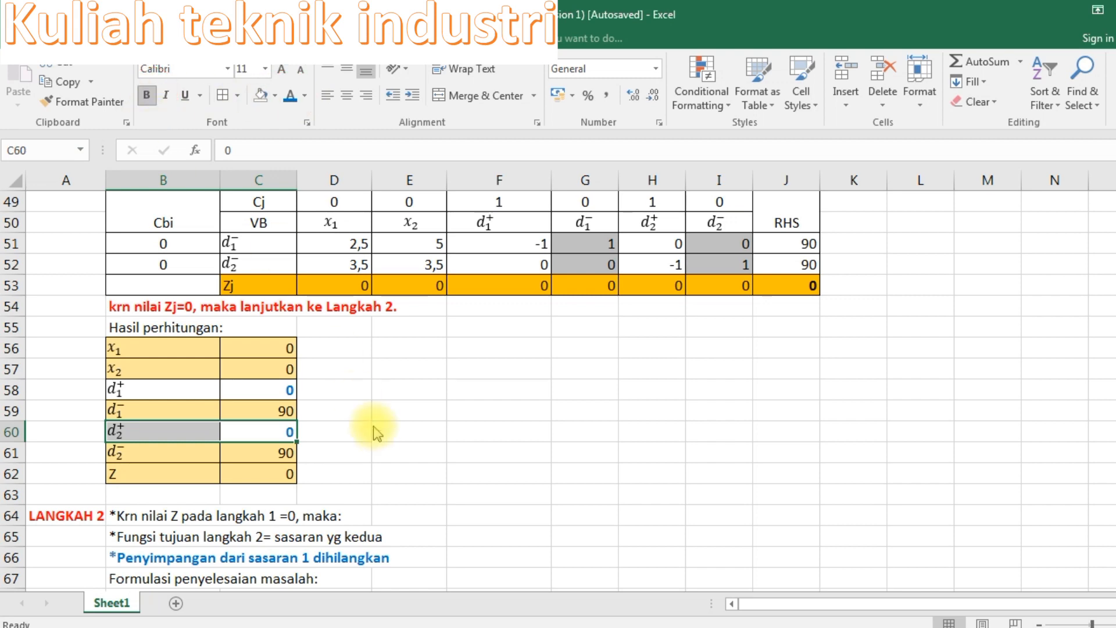
left_click(375, 431)
left_click(282, 430)
Step: Drop d₂⁺ and the parentheses from the row 70 constraint so it reads 3,5x₁ + 3,5x₂ + d₂⁻ = 90
scroll(282, 428, "down", 4)
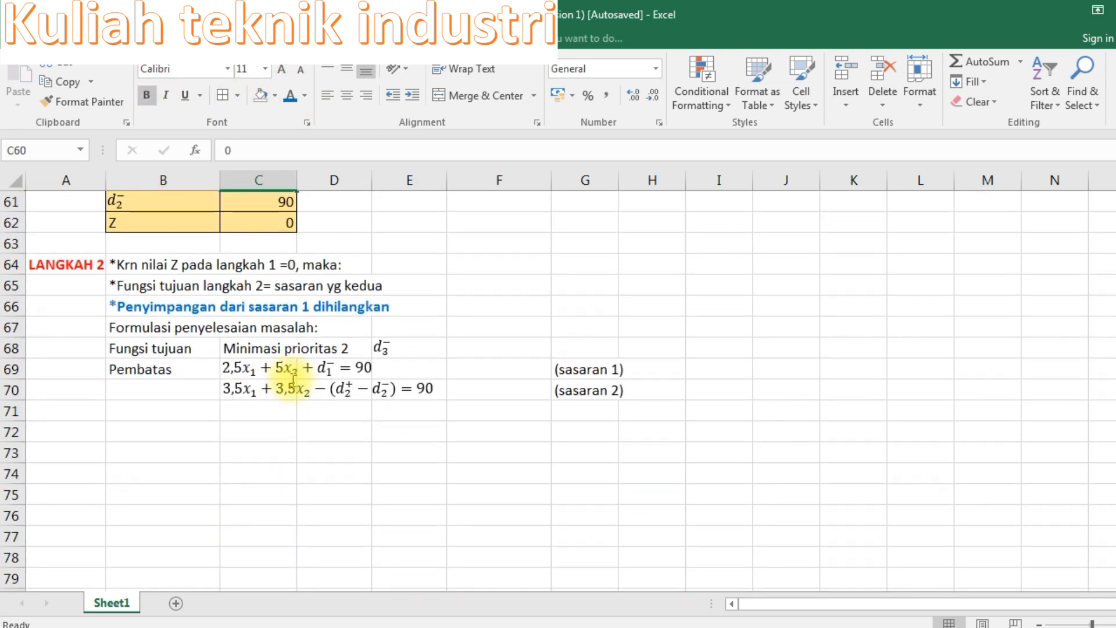
left_click(362, 384)
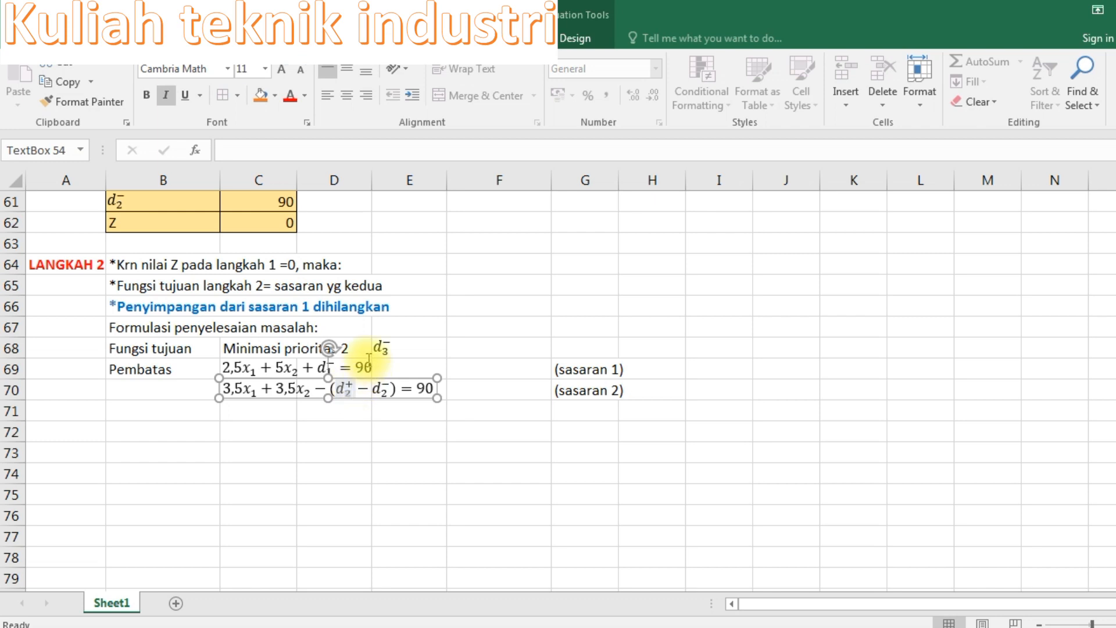
key("Delete")
key("Delete")
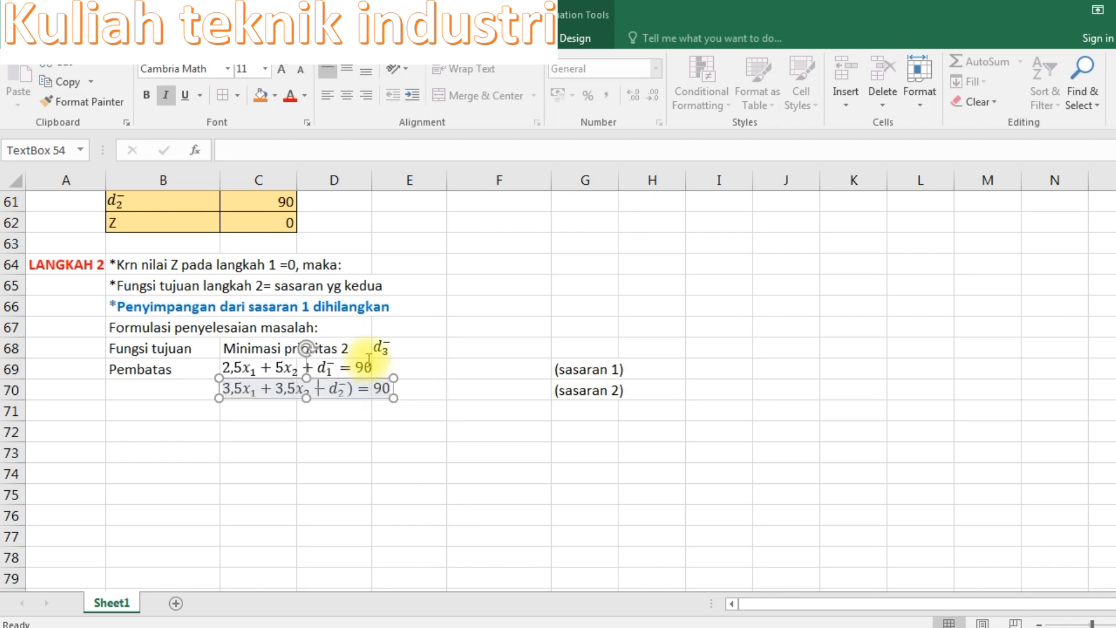
type("+")
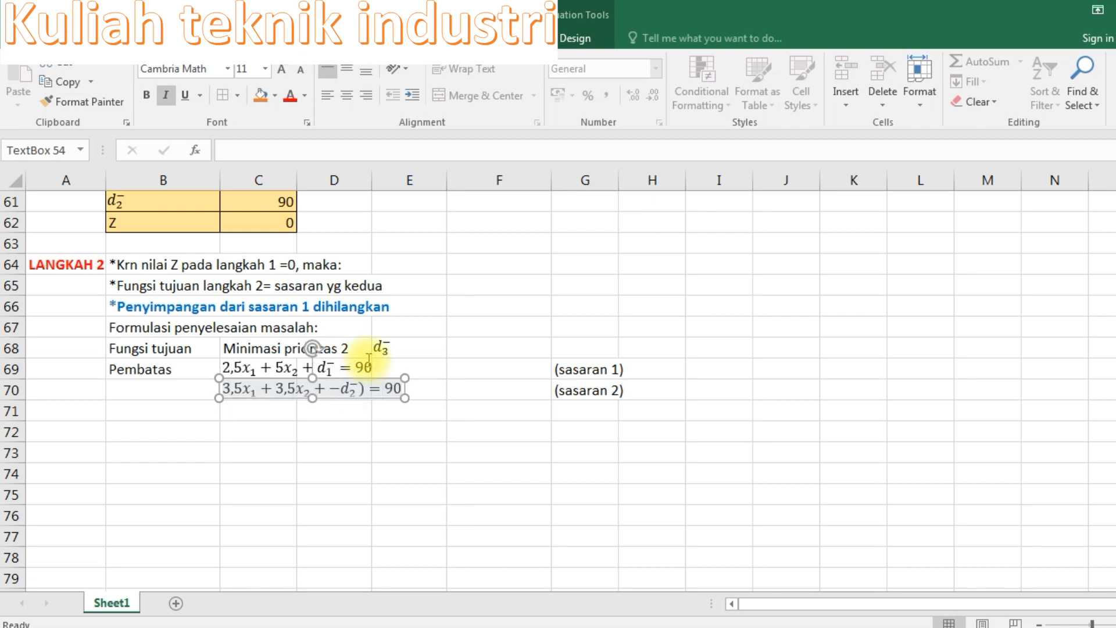
key("BackSpace")
key("Right")
key("Right")
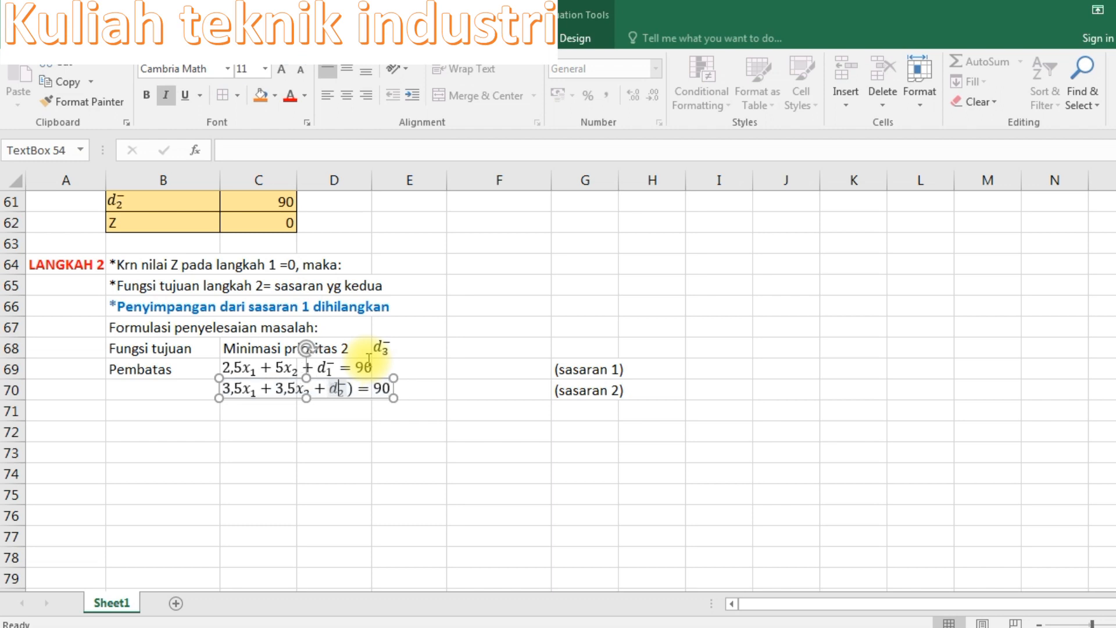
key("Right")
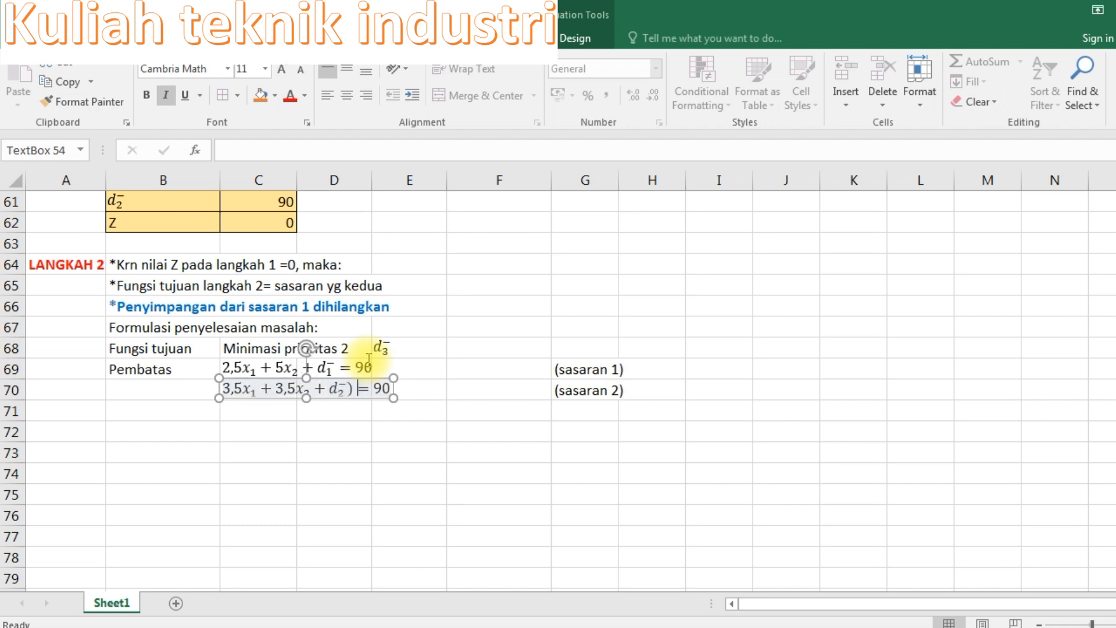
key("BackSpace")
left_click(411, 447)
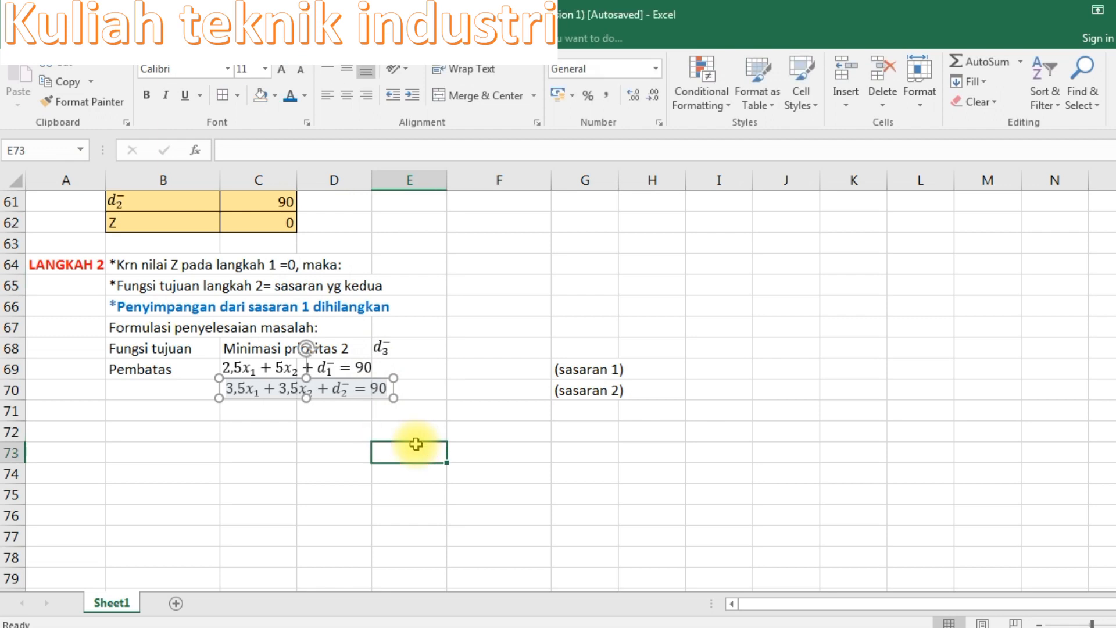
Step: Copy the row 27 constraint 50x₁ + 70x₂ − (d₃⁺ − d₃⁻) = 2000 into row 71 as the third Langkah 2 constraint
left_click(246, 410)
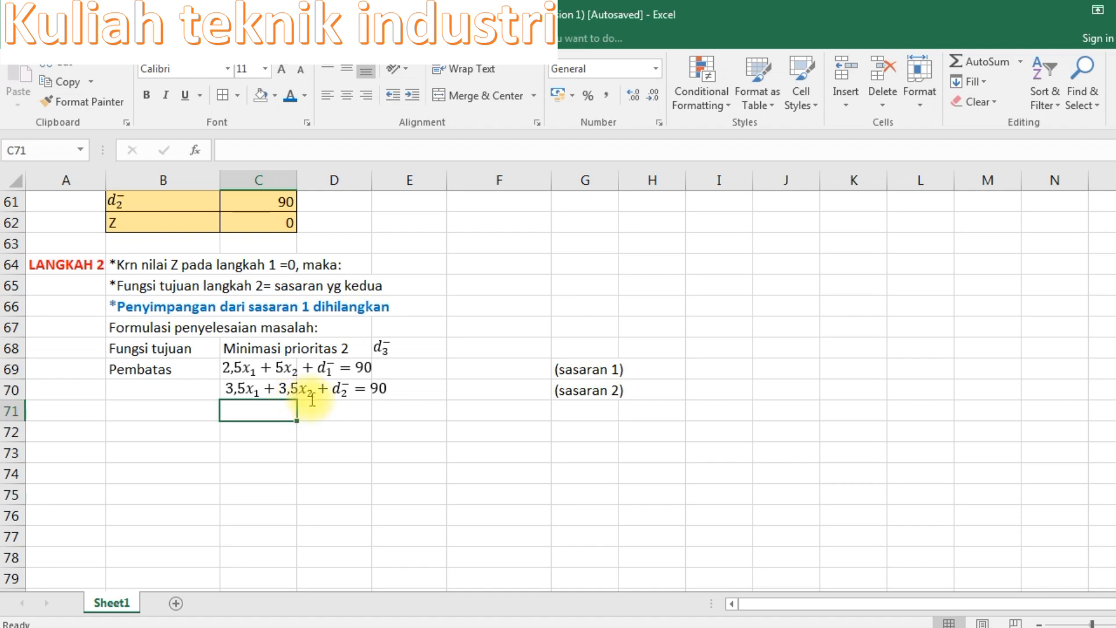
scroll(320, 389, "up", 13)
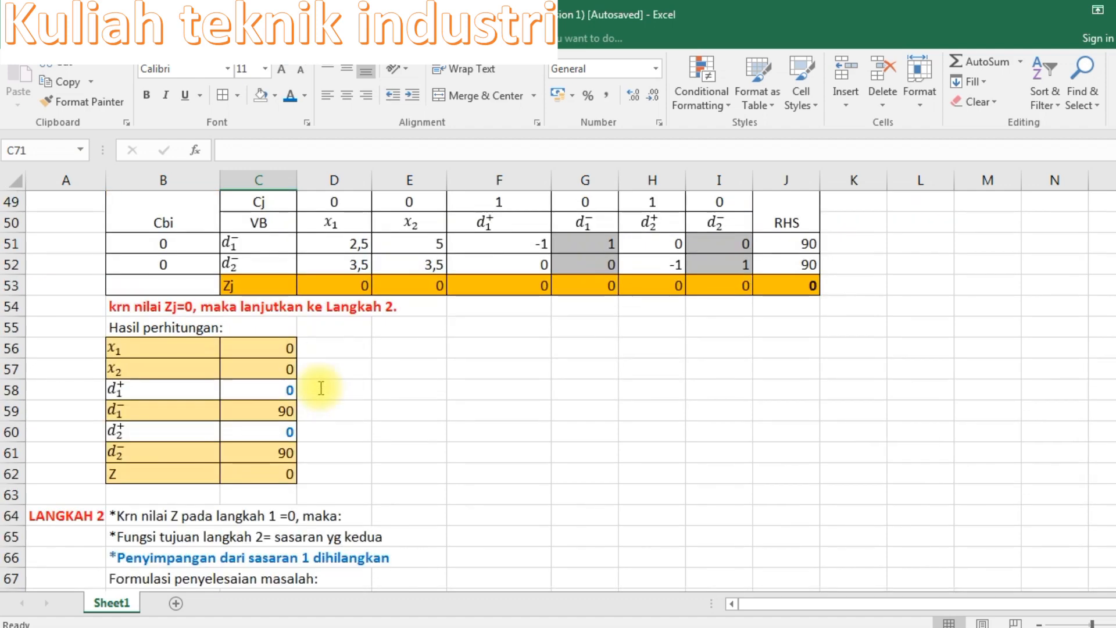
left_click(256, 302)
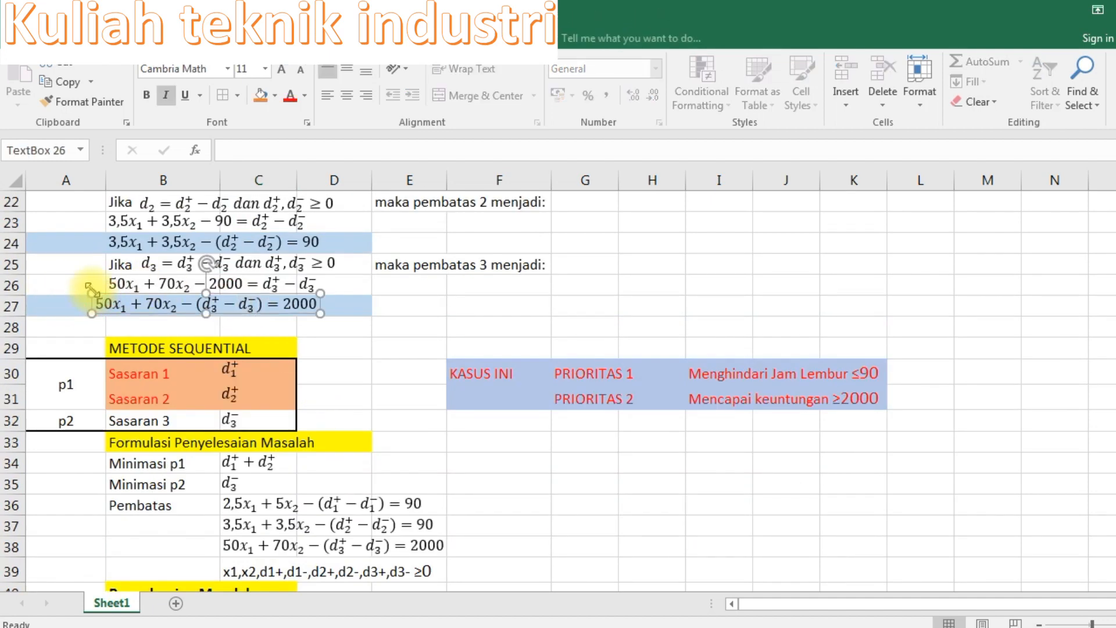
scroll(232, 373, "down", 11)
scroll(233, 373, "down", 4)
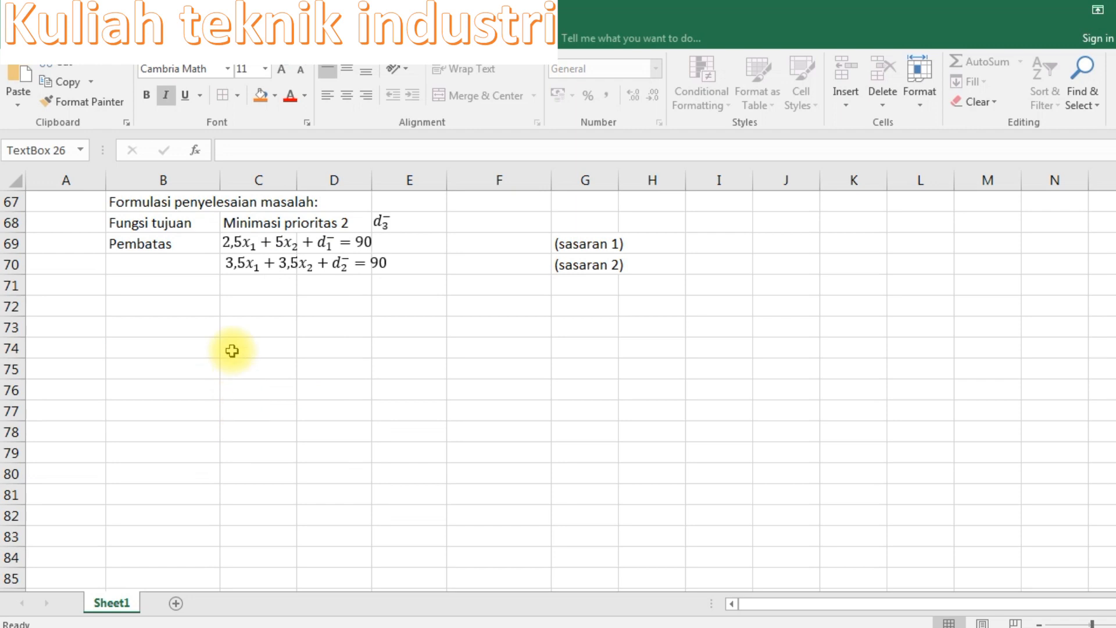
left_click(239, 284)
key("ctrl+v")
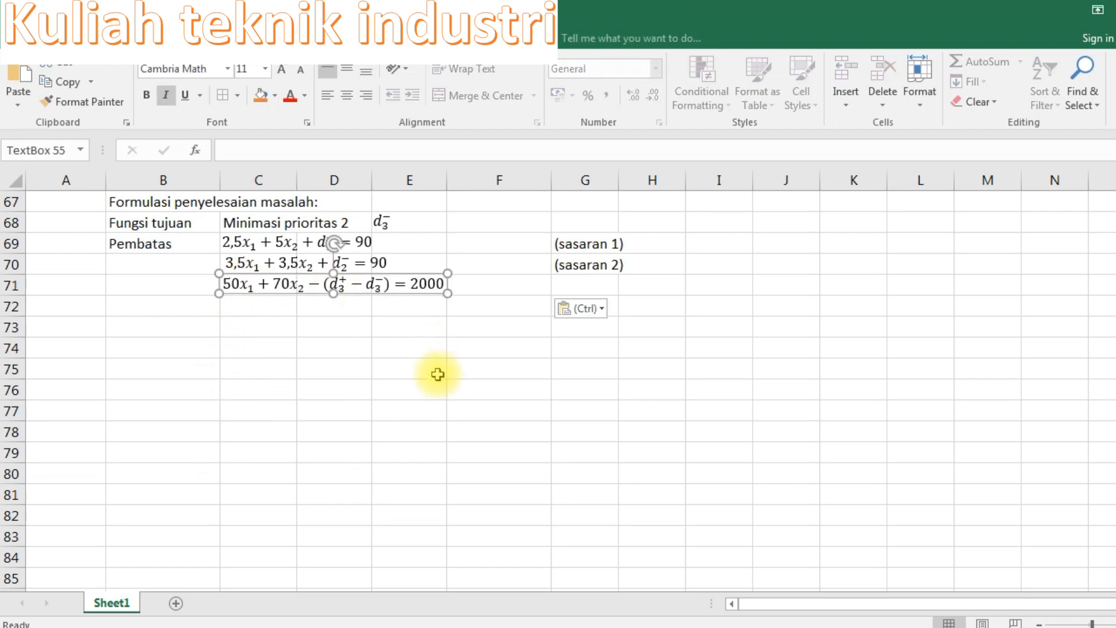
Step: Label the third constraint "(sasaran 3)" in G71
scroll(450, 366, "up", 2)
left_click(573, 409)
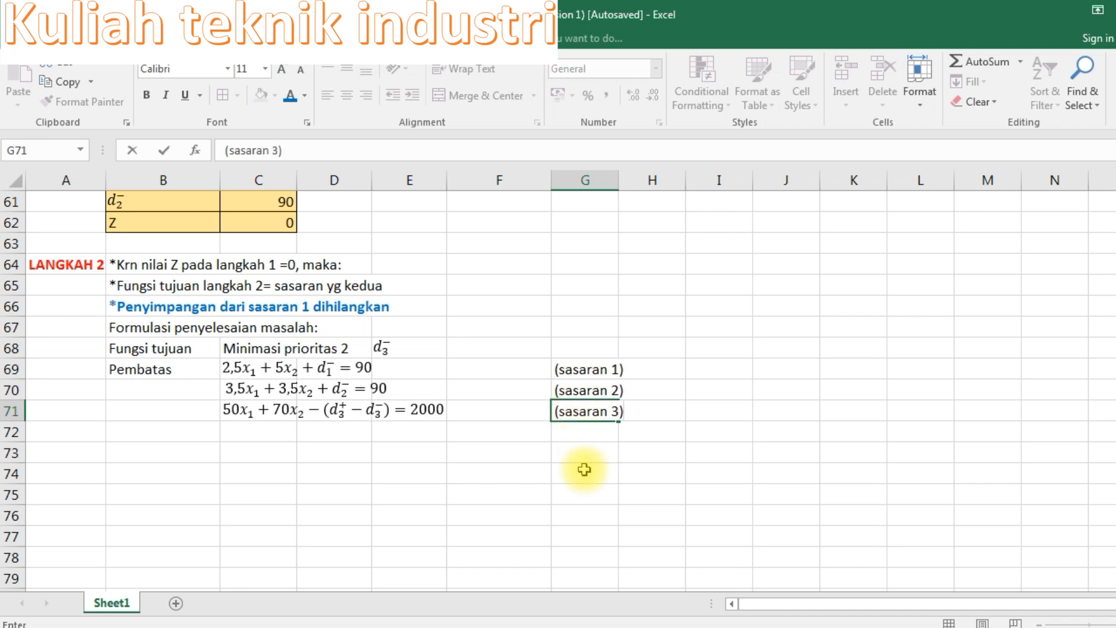
left_click(581, 495)
Step: Copy the non-negativity condition x1,x2,d1+,d1-,d2+,d2-,d3+,d3- ≥0 from C39 to C72
scroll(351, 391, "up", 2)
scroll(199, 523, "down", 1)
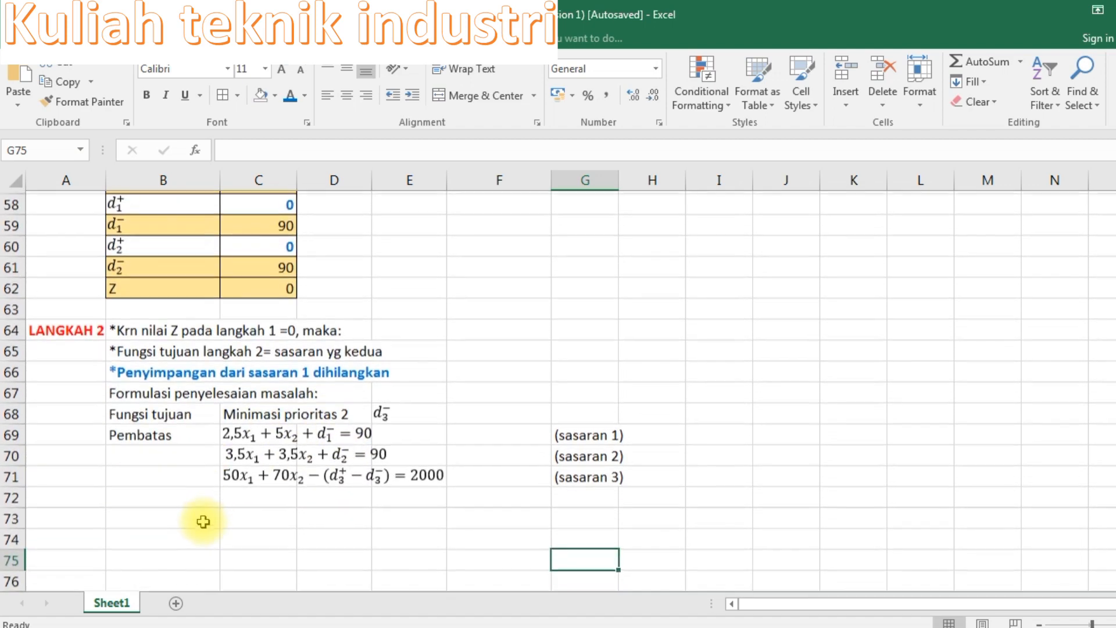
scroll(262, 429, "up", 9)
scroll(263, 426, "up", 1)
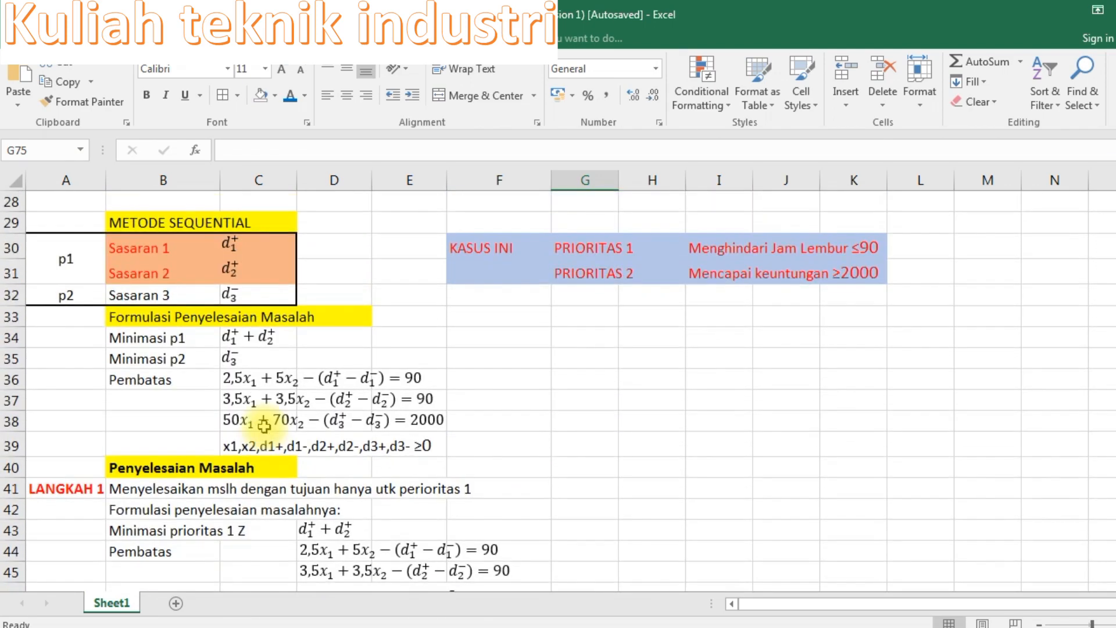
left_click(265, 445)
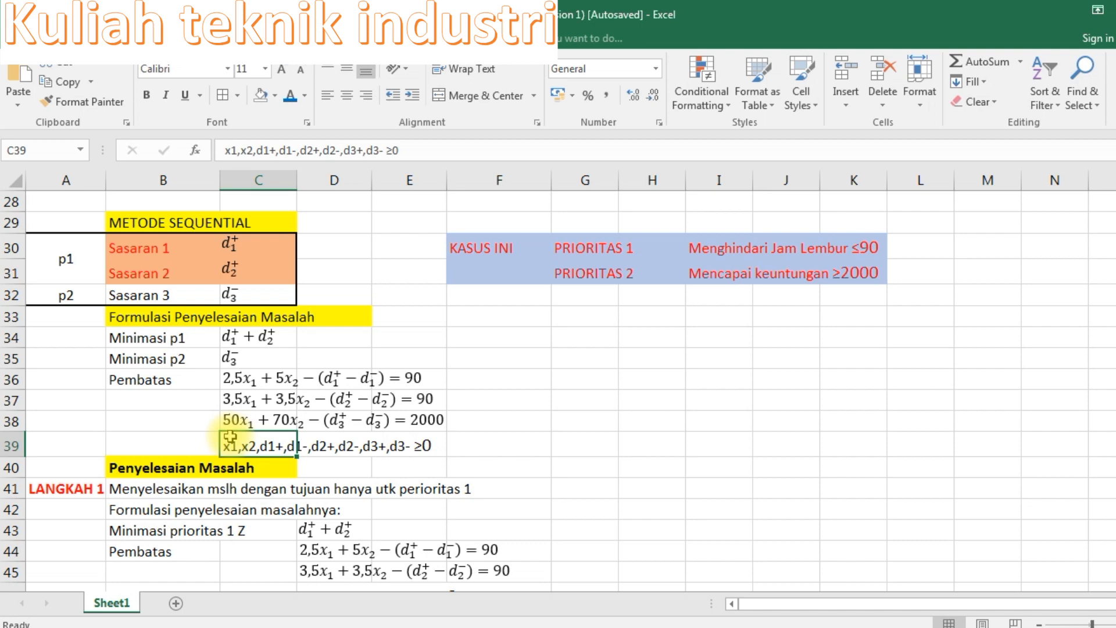
key("ctrl+c")
scroll(326, 509, "down", 12)
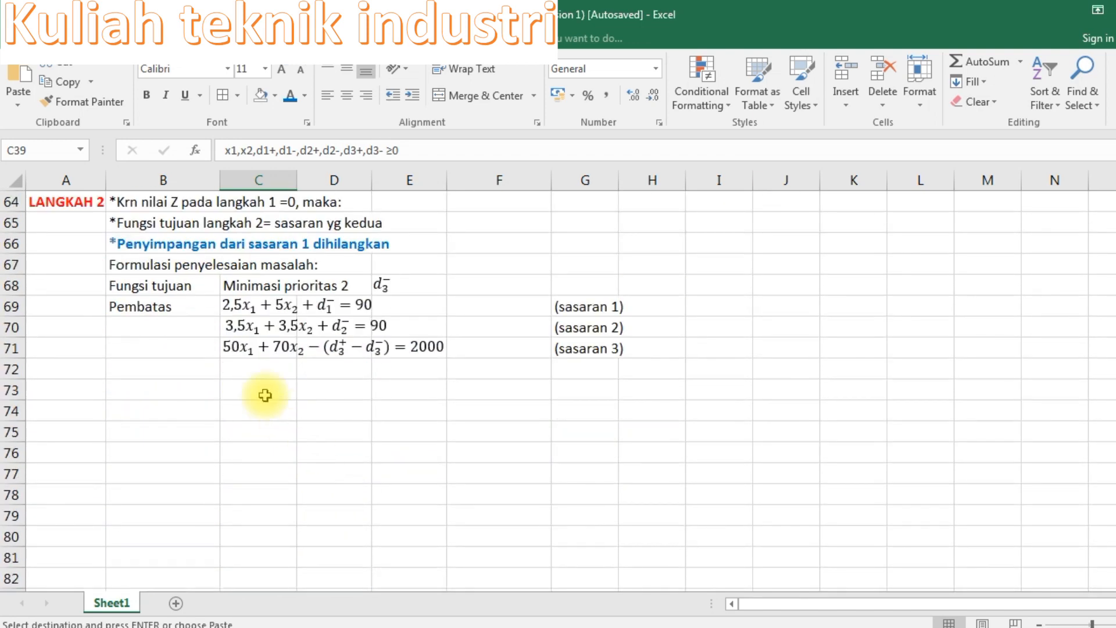
left_click(248, 368)
key("ctrl+v")
left_click(456, 411)
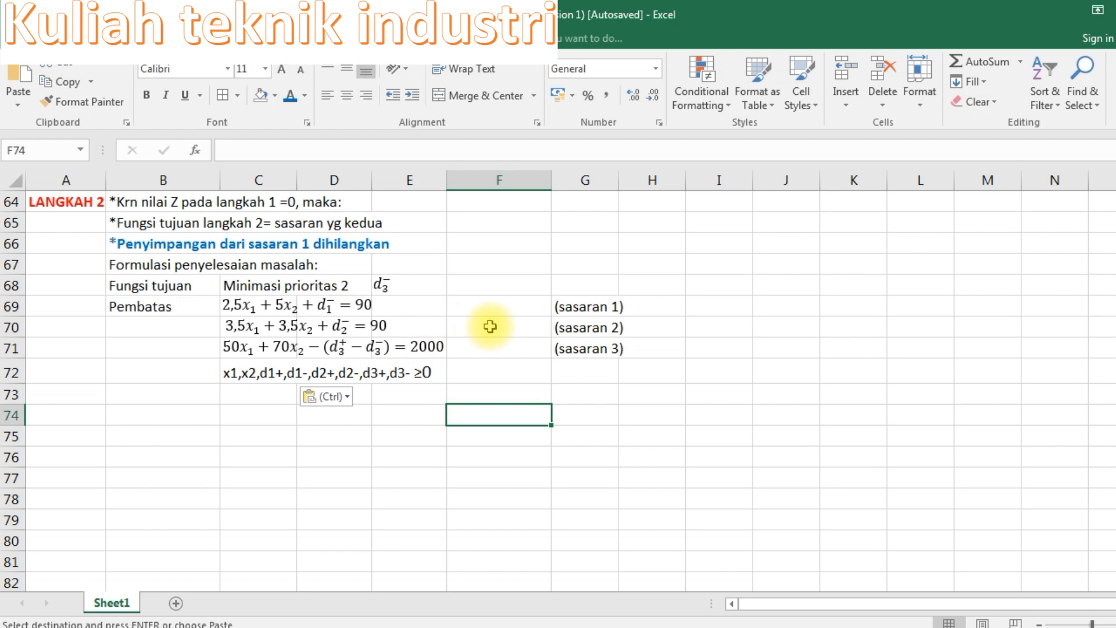
Step: Review the Langkah 2 constraints against the d₁⁺ and d₂⁺ results in rows 58 and 60 and the Langkah 1 simplex table
scroll(515, 293, "up", 1)
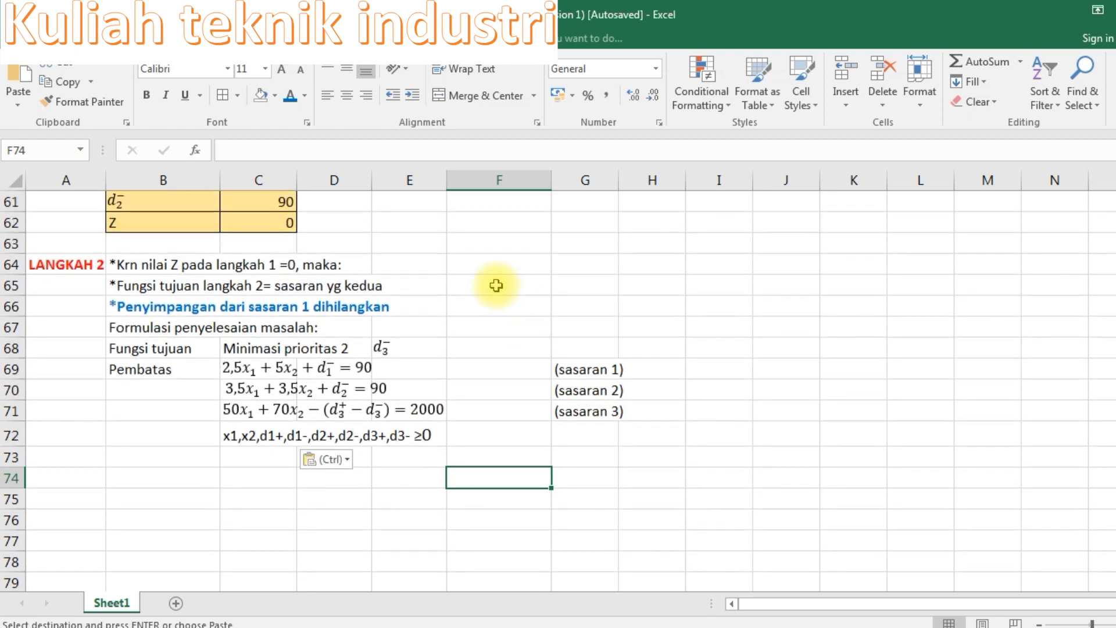
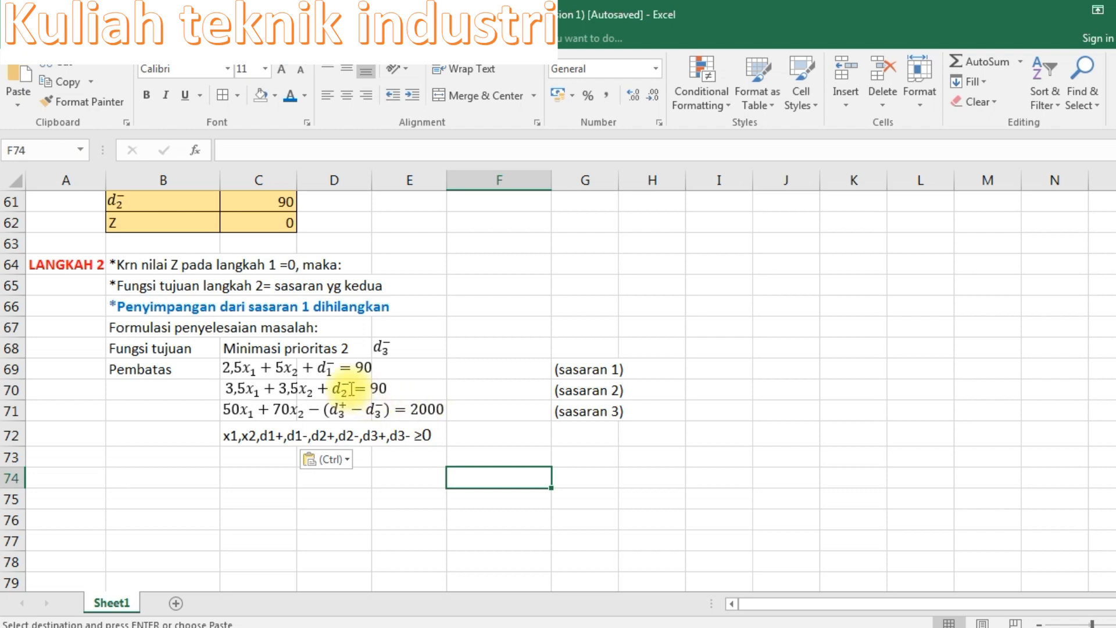
scroll(351, 387, "up", 3)
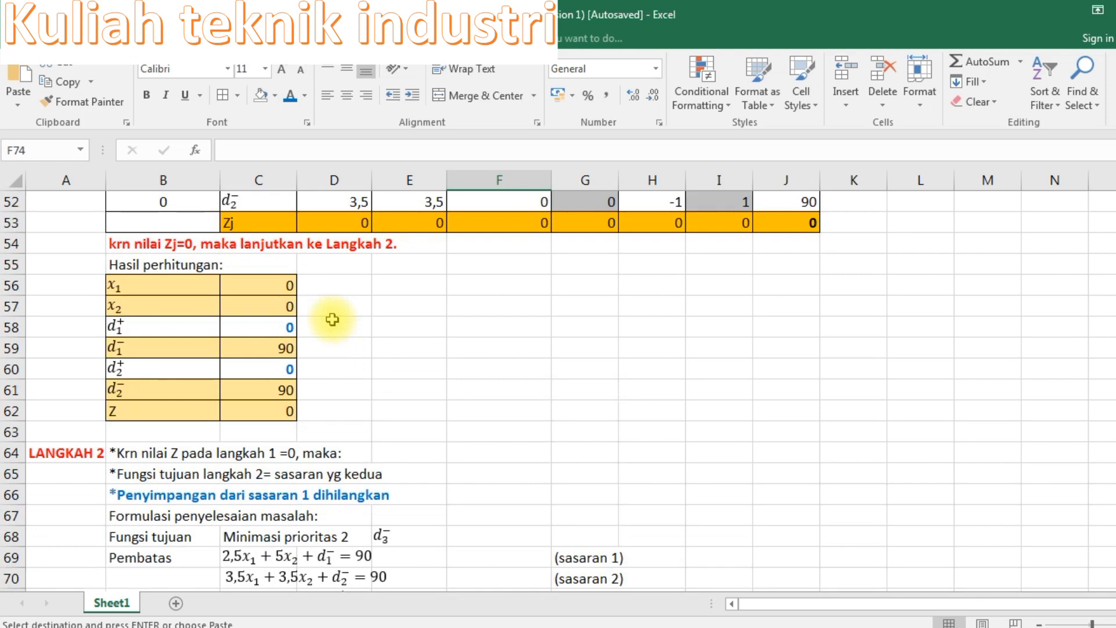
left_click_drag(162, 326, 262, 327)
left_click(269, 363)
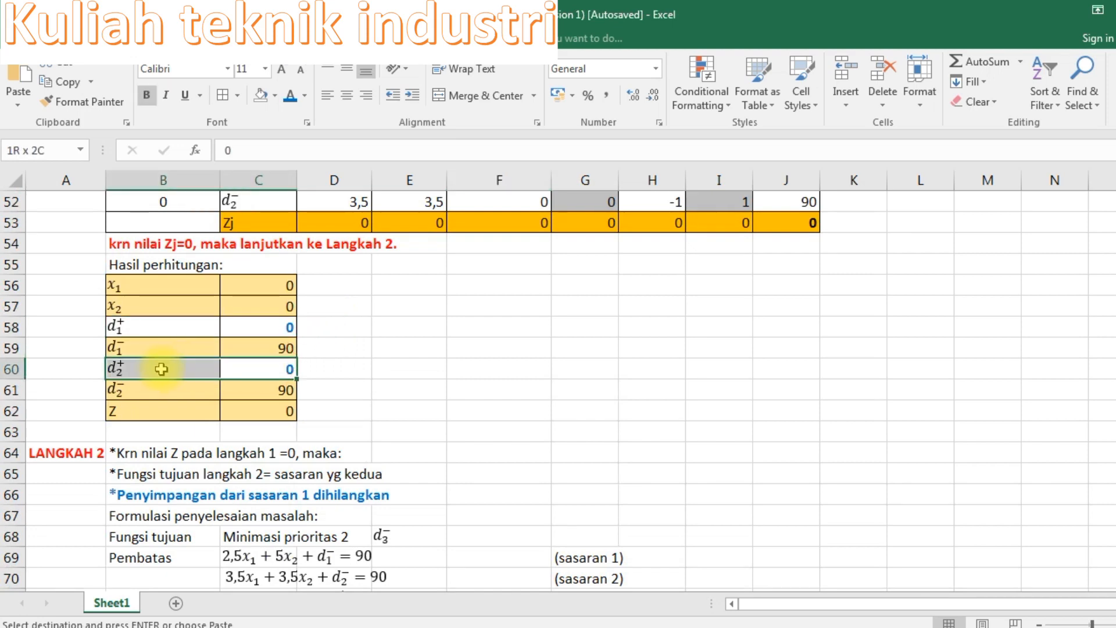
scroll(441, 411, "down", 3)
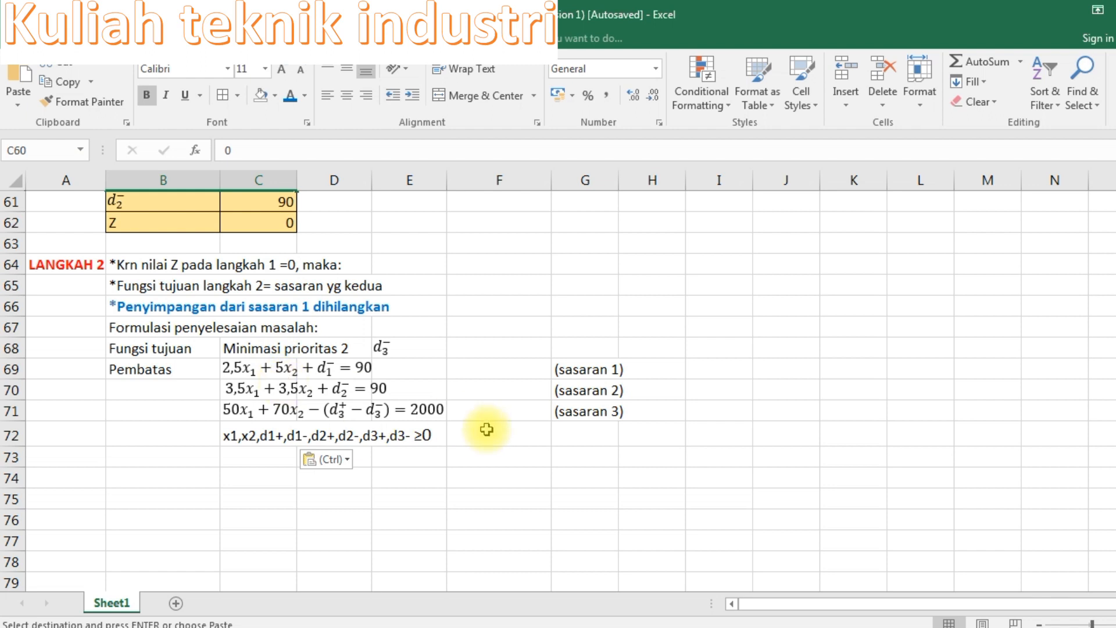
left_click(216, 412)
scroll(291, 290, "up", 10)
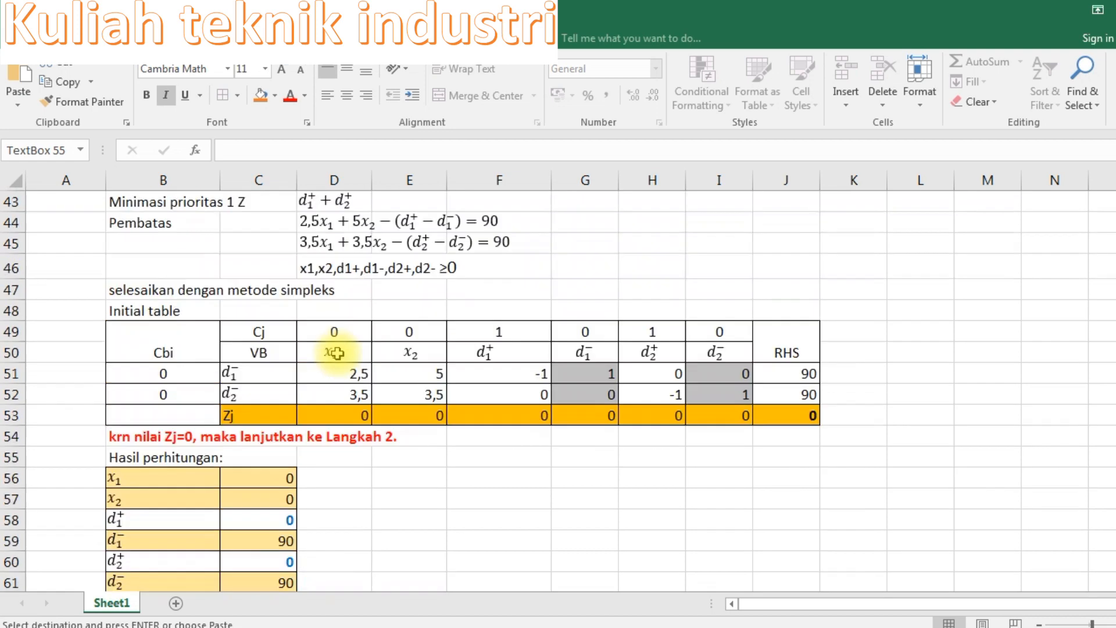
scroll(605, 443, "down", 11)
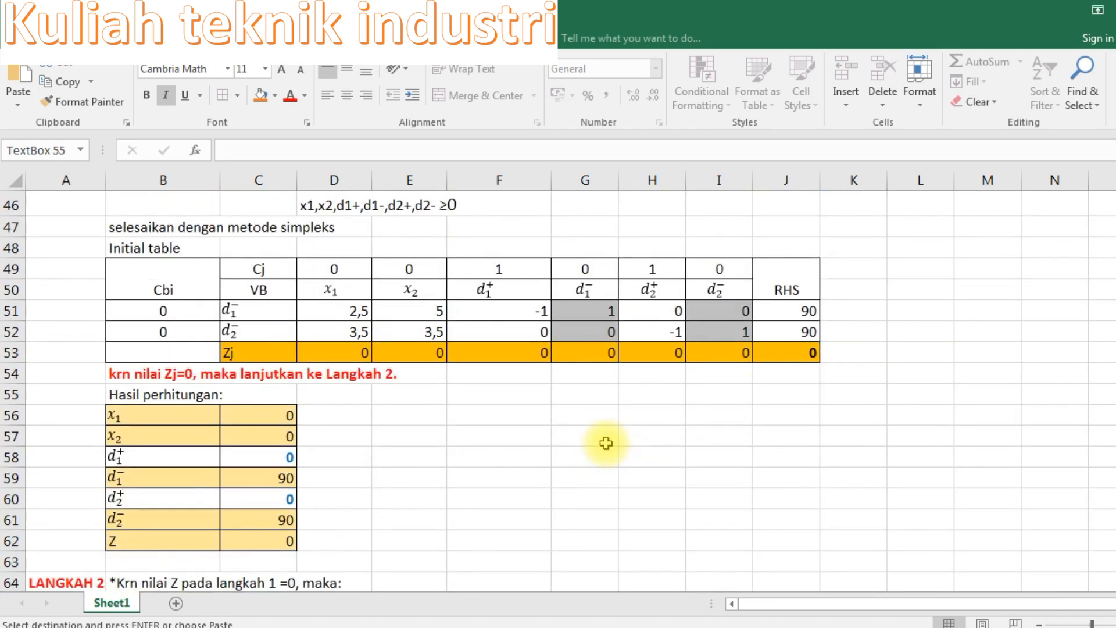
left_click(579, 357)
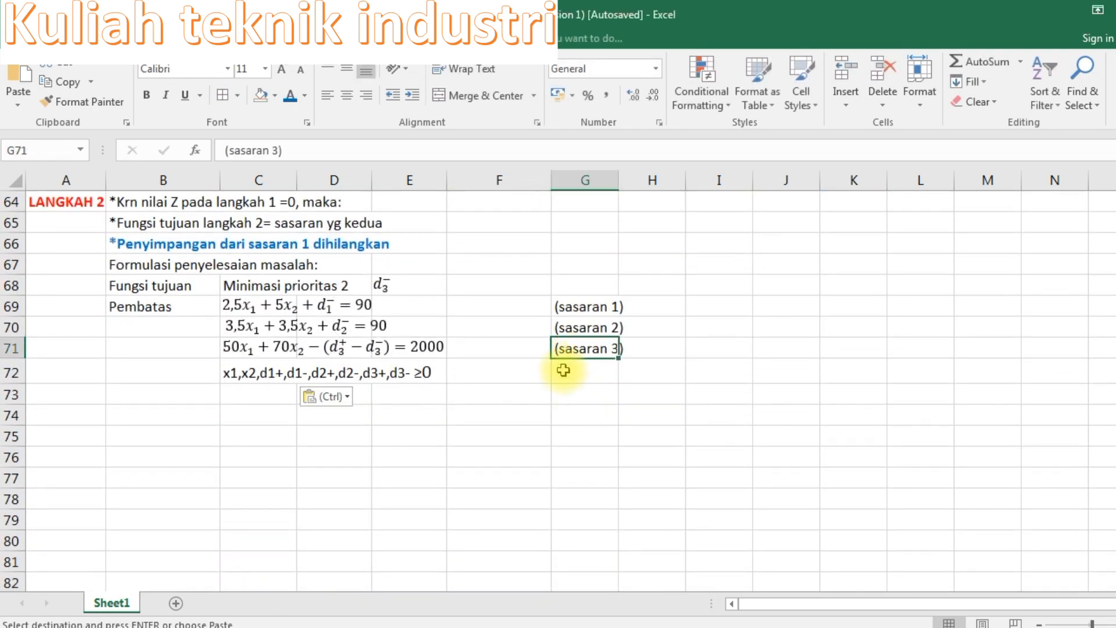
Step: Enter the note "lalu diselesaikan dgn simpleks" in B73
left_click(184, 389)
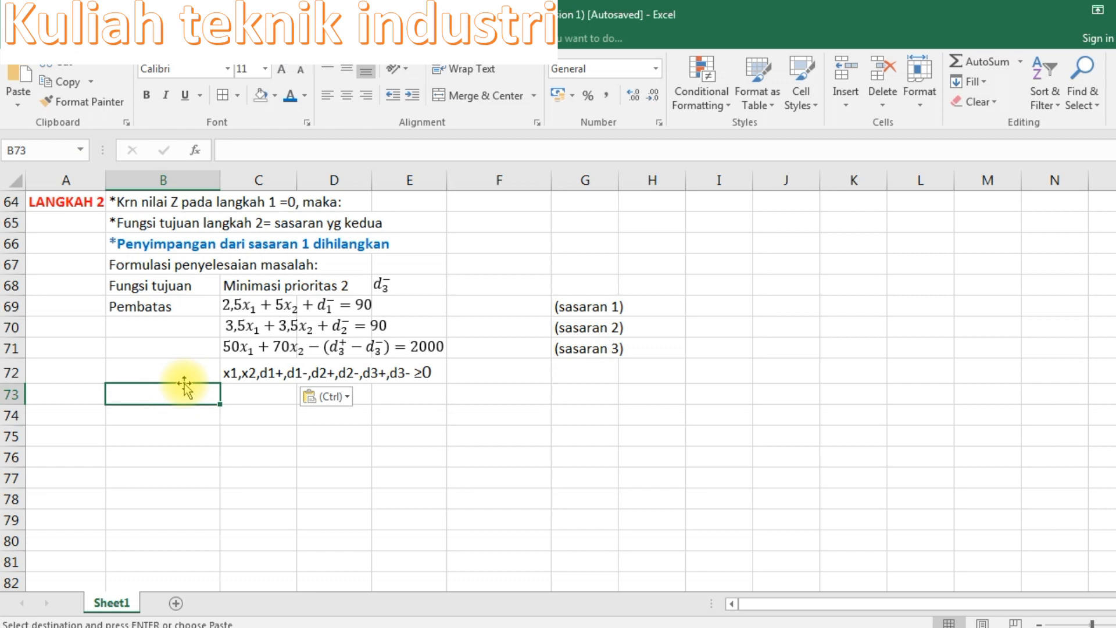
type("I")
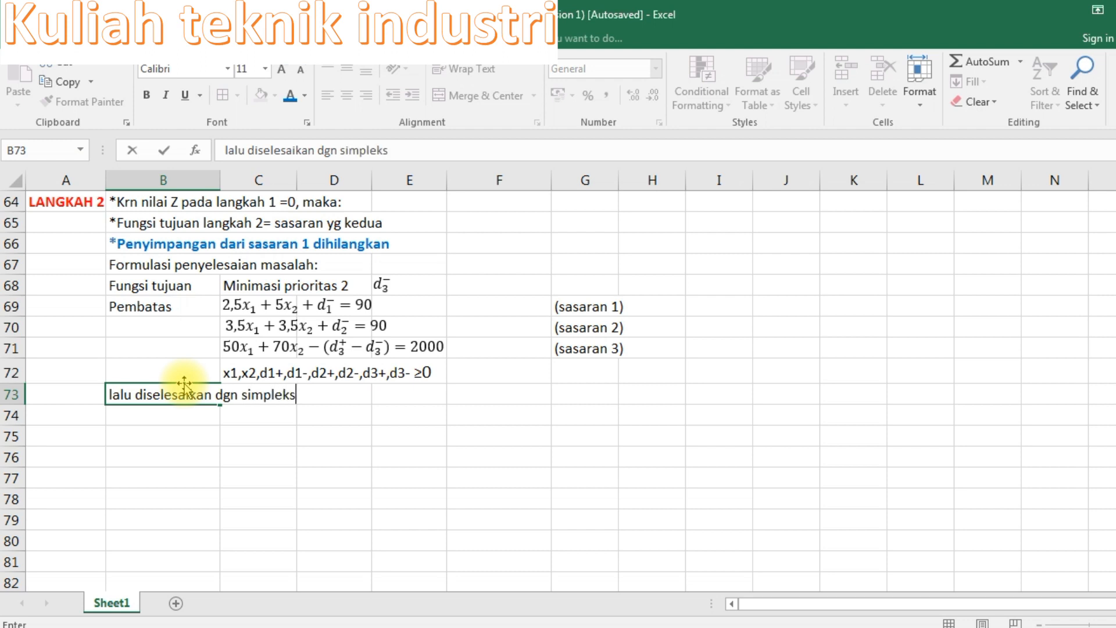
key("Return")
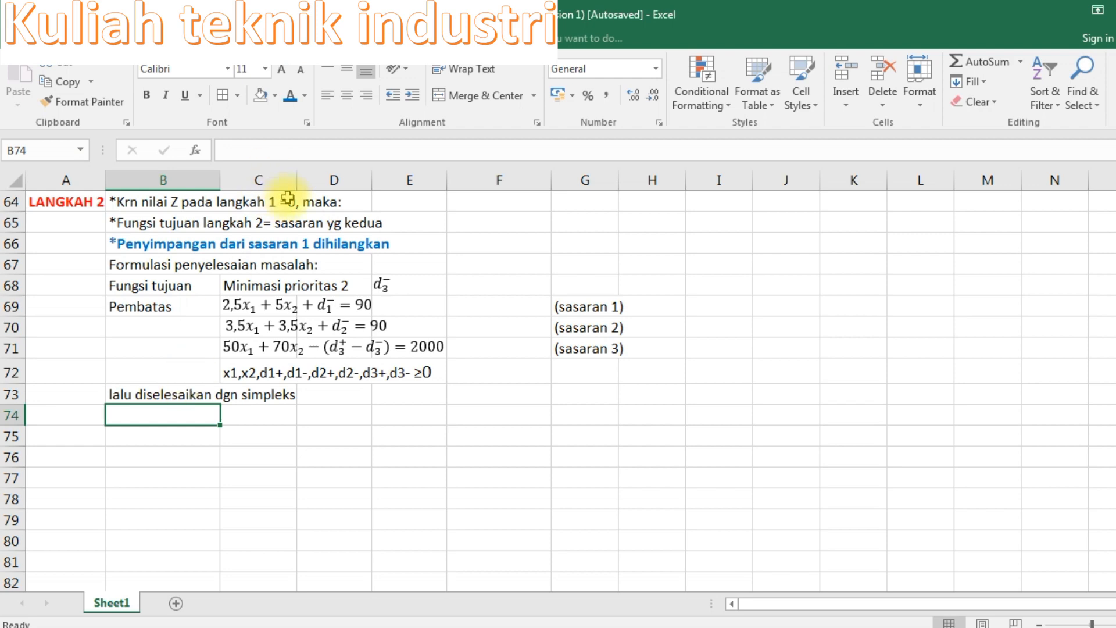
Step: Copy the Langkah 1 initial simplex table B48:J53 with its heading to B74
scroll(374, 309, "up", 6)
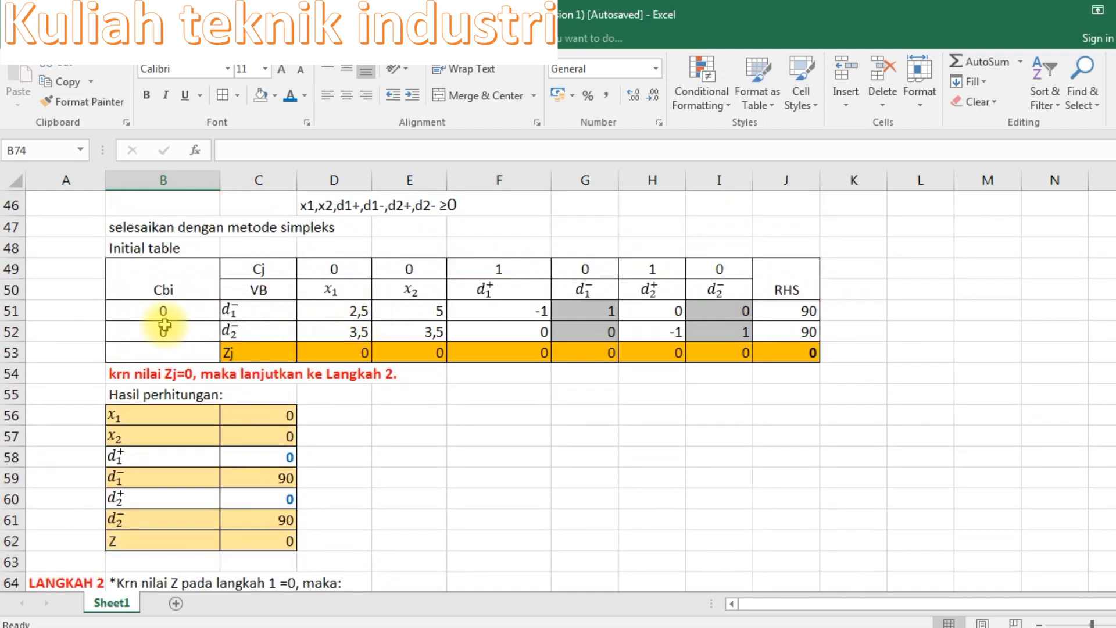
left_click_drag(137, 246, 774, 351)
key("ctrl+c")
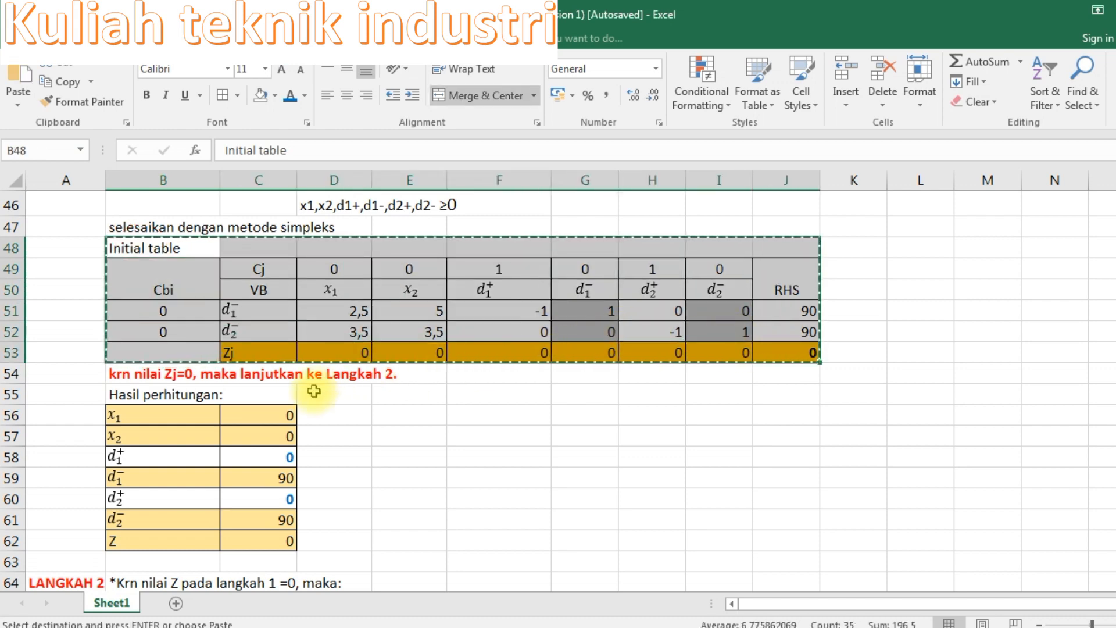
scroll(273, 407, "down", 6)
left_click(138, 409)
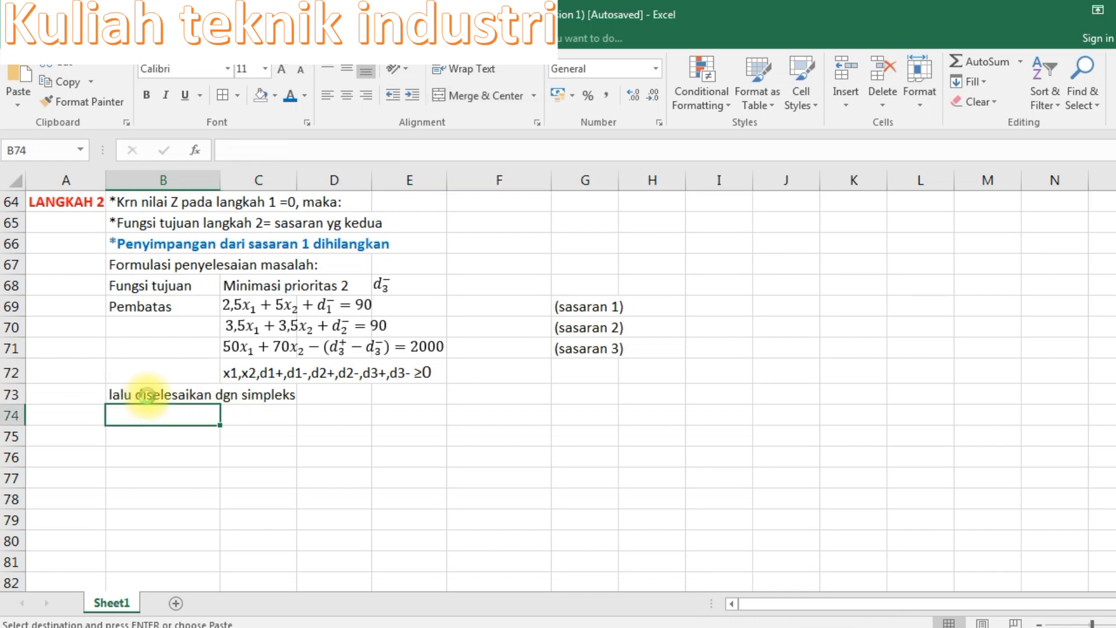
key("ctrl+v")
left_click(317, 459)
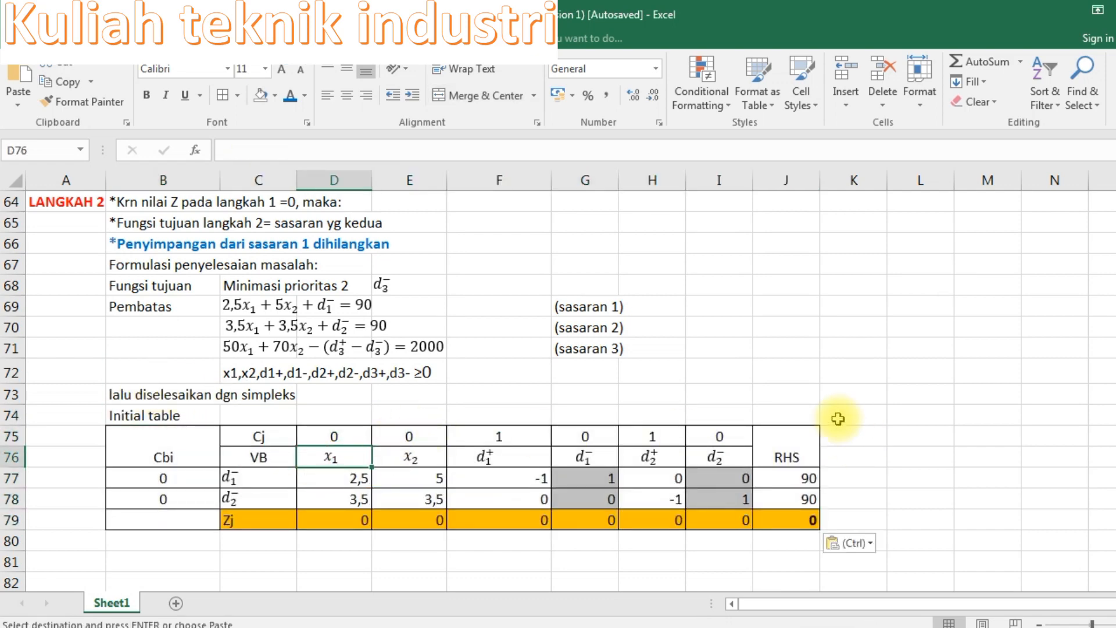
Step: Insert two columns before the RHS column and add borders to the new header cells of the Langkah 2 table
right_click(783, 175)
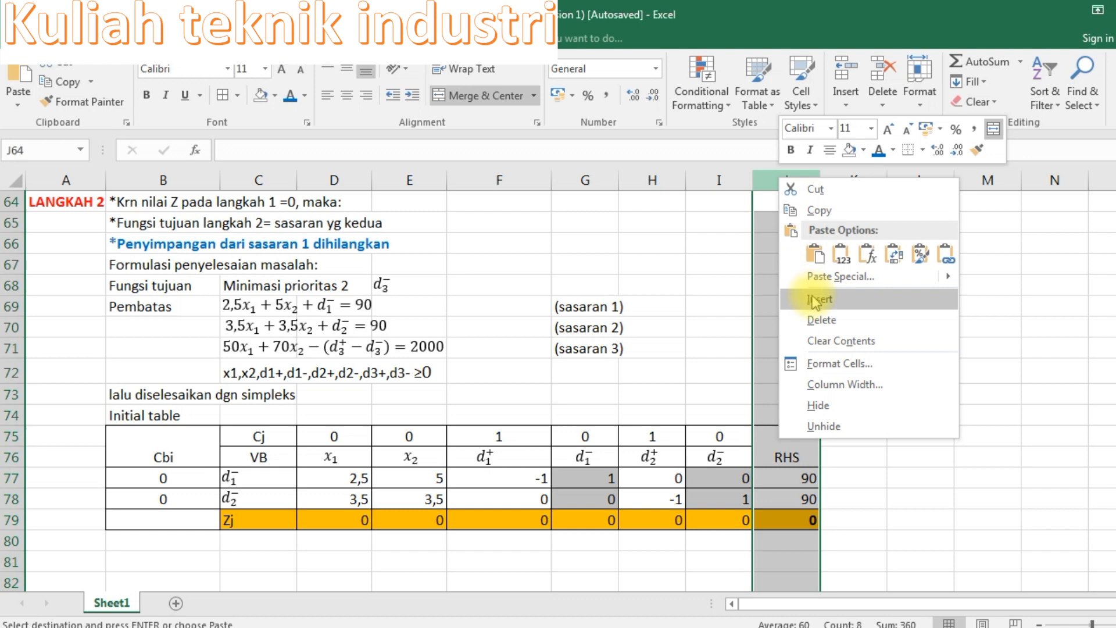
left_click(814, 301)
right_click(787, 177)
left_click(824, 295)
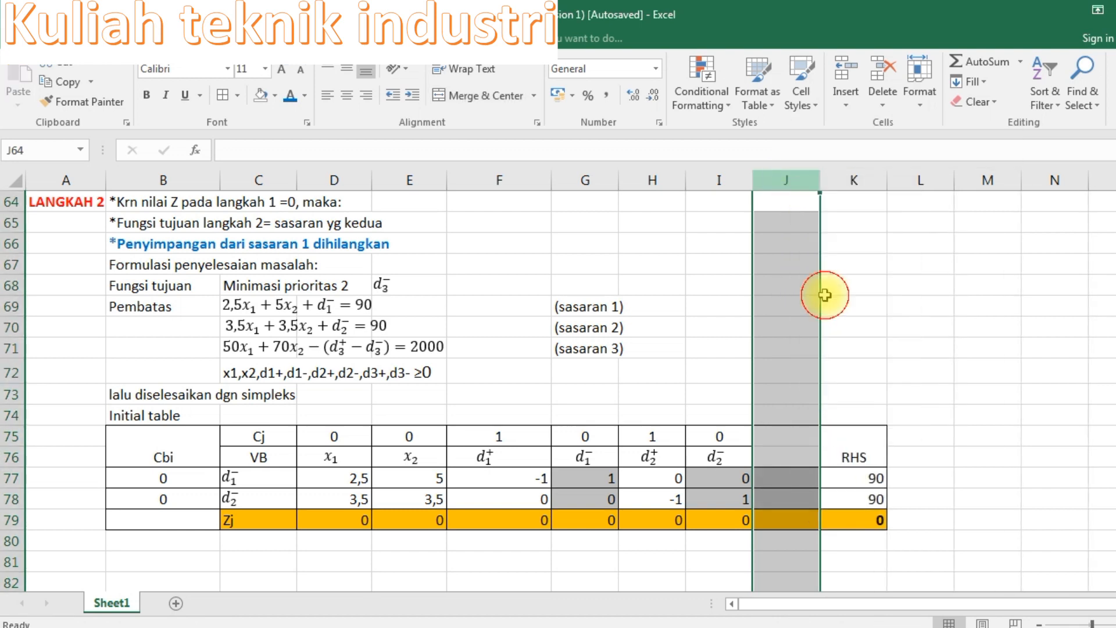
left_click_drag(799, 448, 830, 447)
left_click(223, 94)
Step: Copy the d₃⁻ symbol from the row 68 objective function into header cell K76 and centre it there
left_click(773, 460)
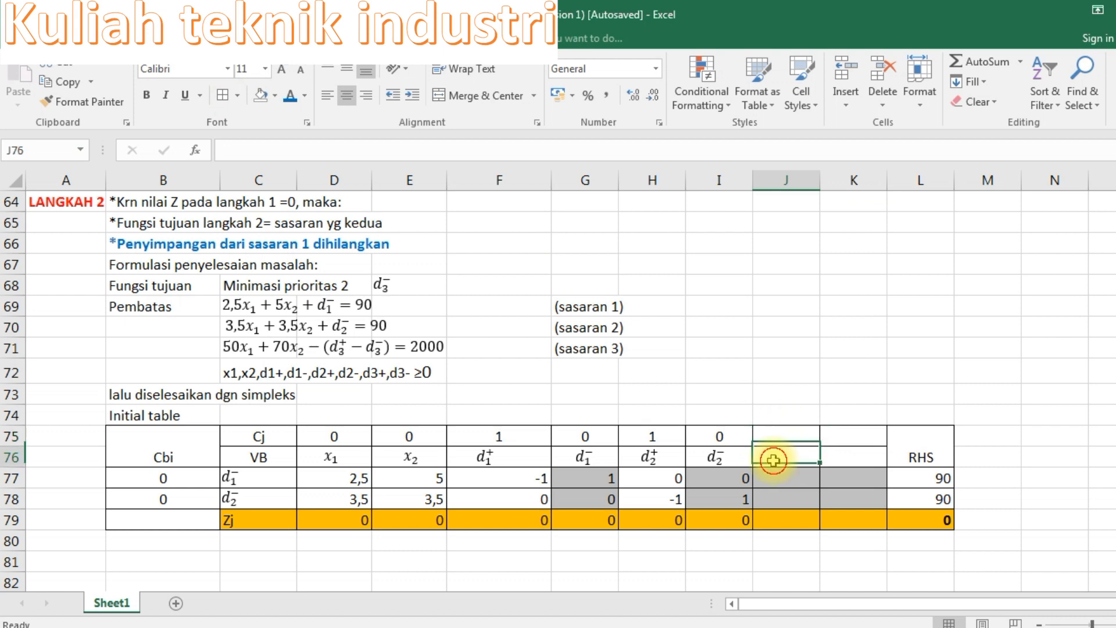
left_click(380, 283)
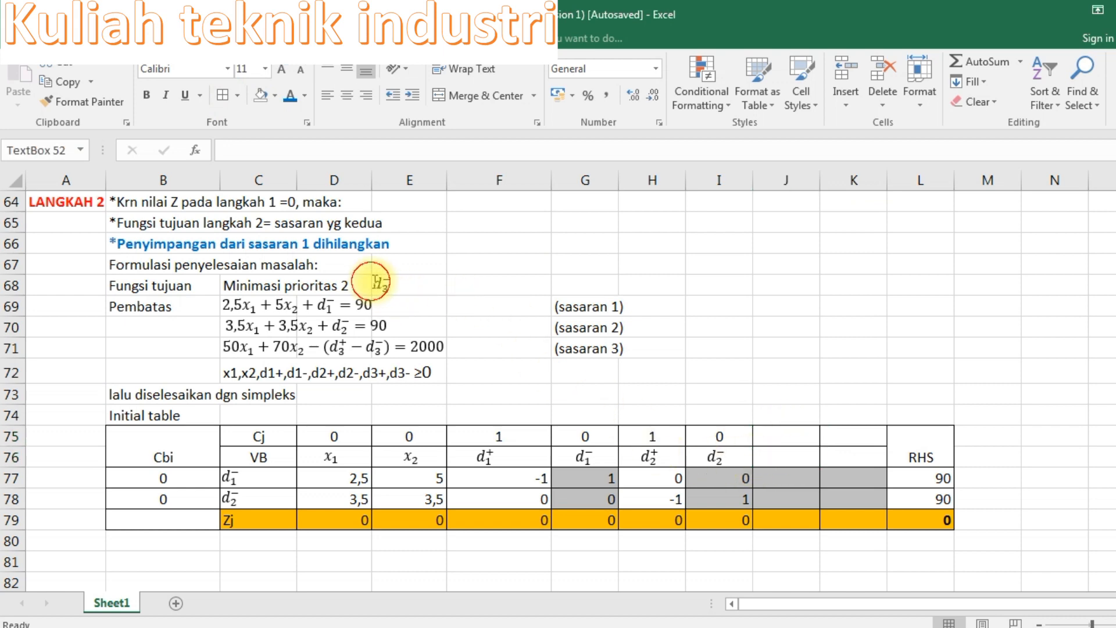
key("ctrl+c")
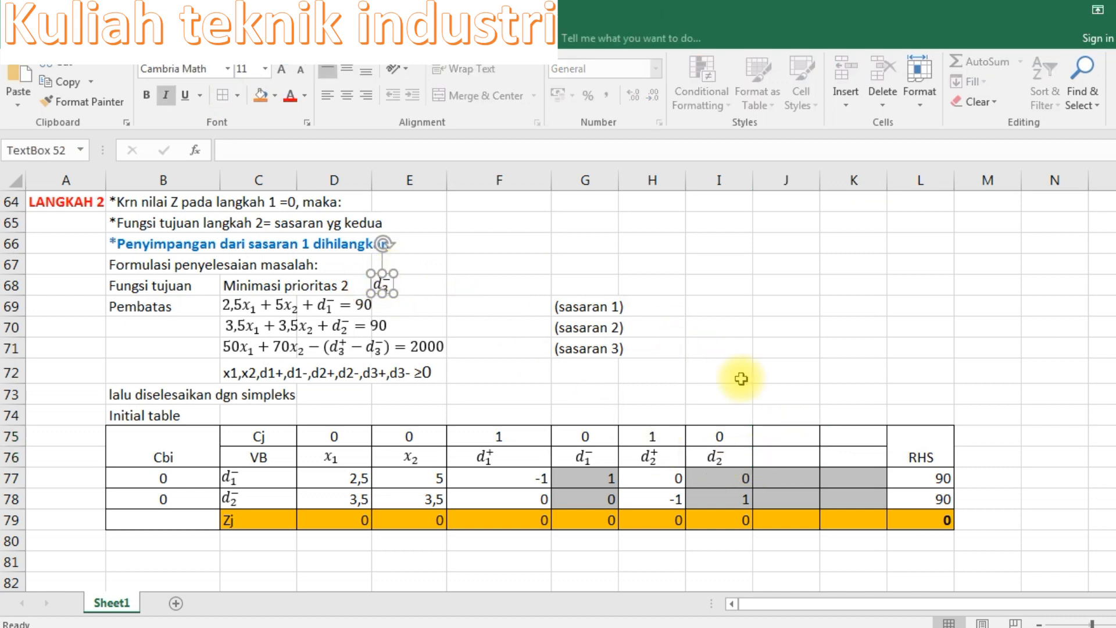
left_click(837, 455)
key("ctrl+v")
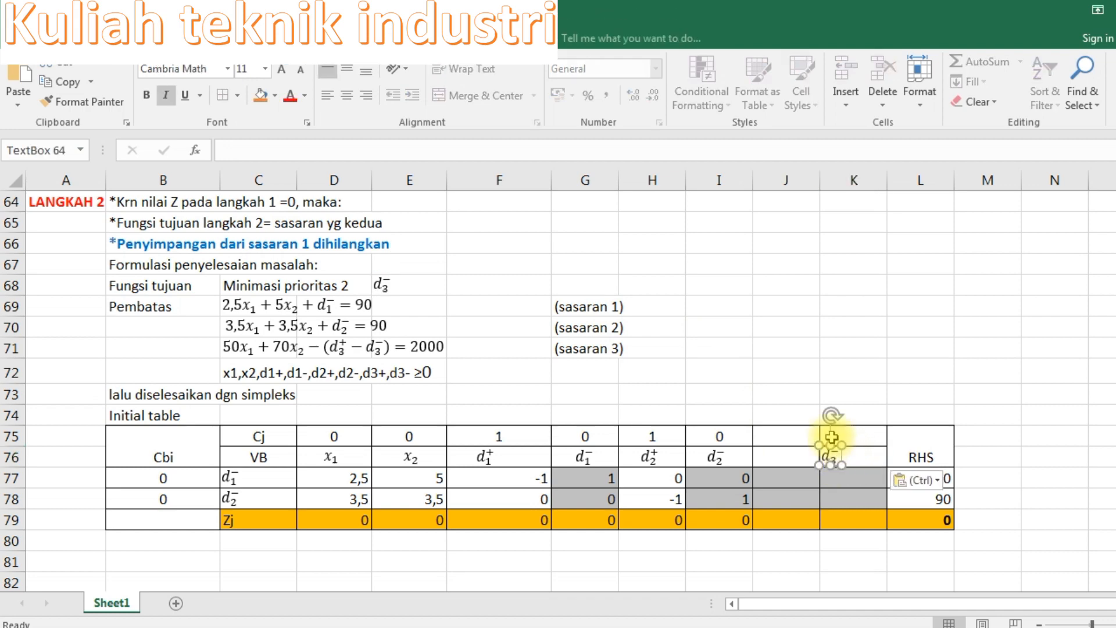
left_click_drag(838, 452, 856, 452)
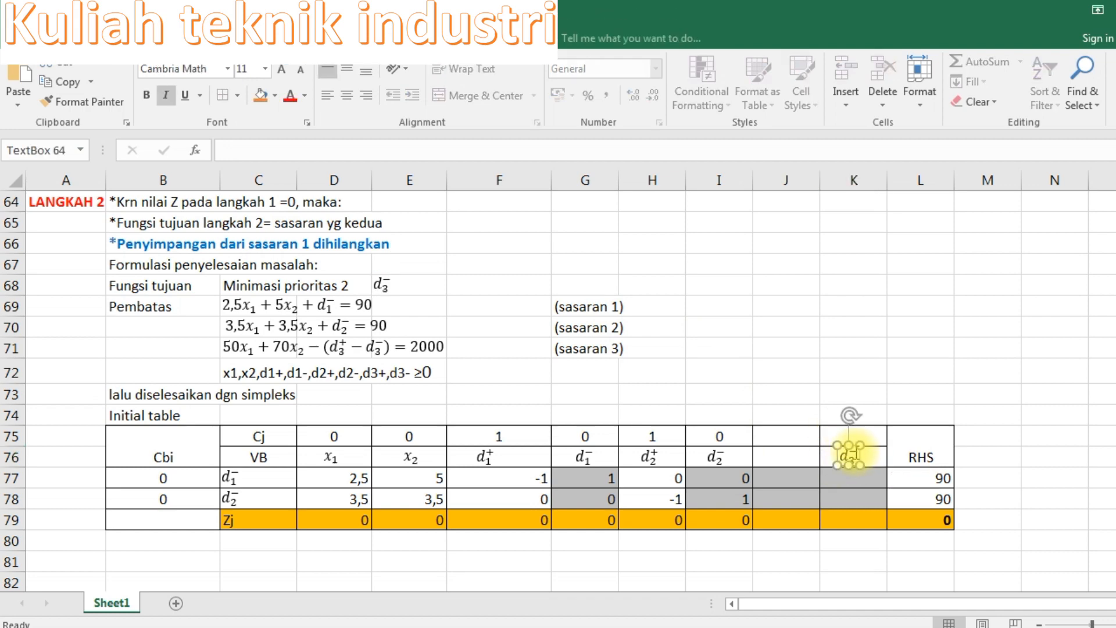
Step: Paste another copy of the d₃ symbol, change its sign to make d₃⁺, and place it in header cell J76
left_click(786, 399)
key("ctrl+v")
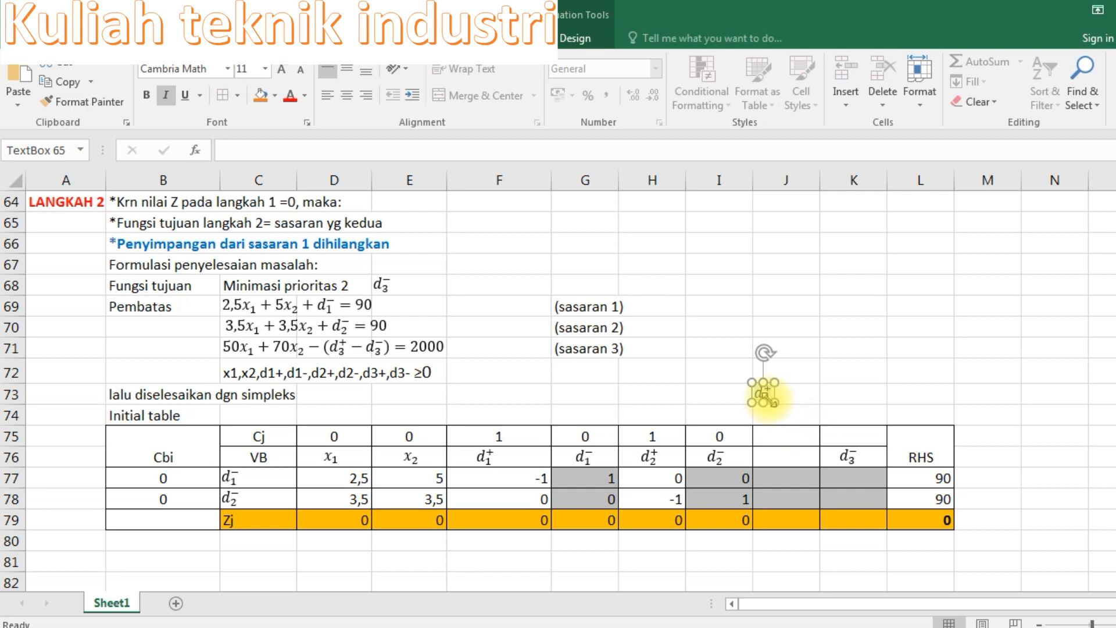
left_click_drag(774, 398, 797, 459)
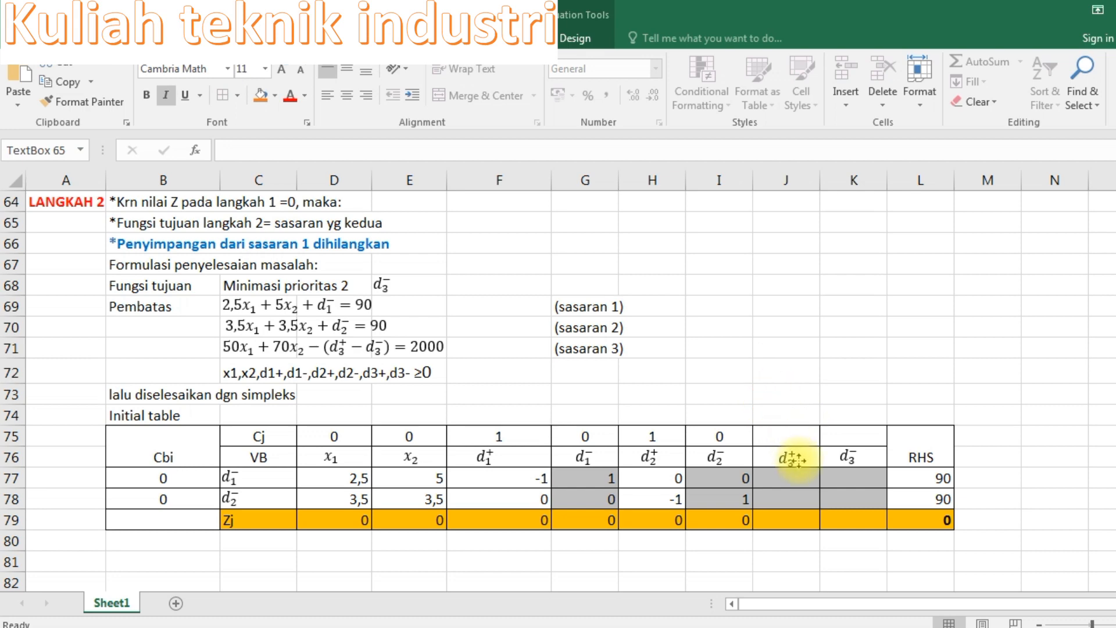
Step: Clear the Cj coefficients in D75:K75 of the Langkah 2 table by emptying D75 and filling it across the row
left_click(352, 430)
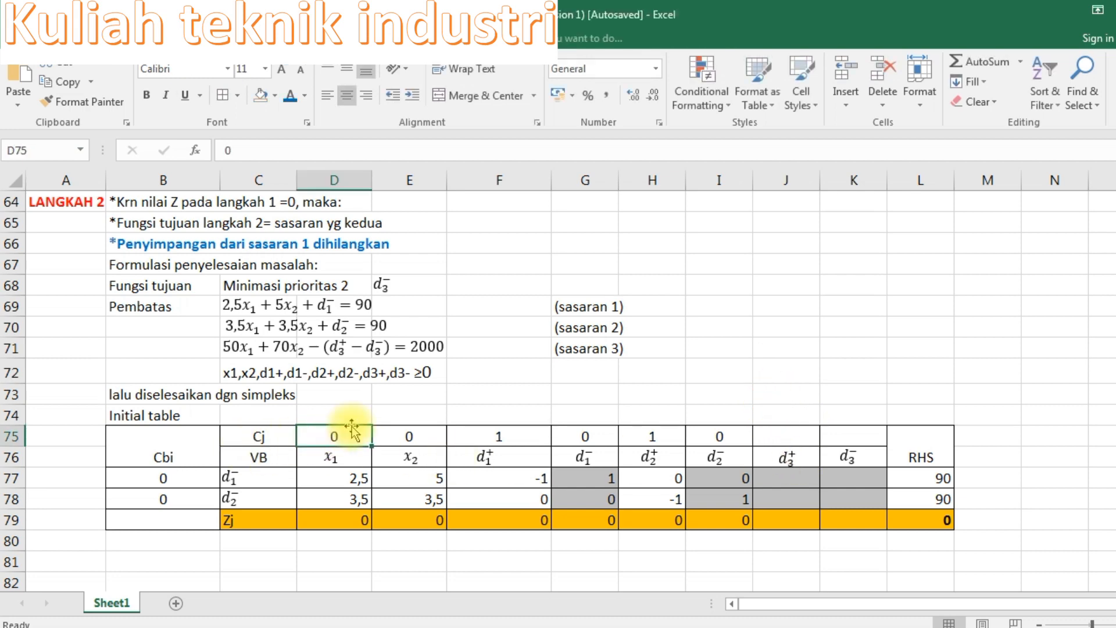
key("Delete")
key("Return")
mouse_move(354, 427)
left_mouse_down()
mouse_move(845, 454)
mouse_move(337, 436)
left_mouse_up()
Step: Insert an empty row above the Zj row of the Langkah 2 table
left_click(255, 499)
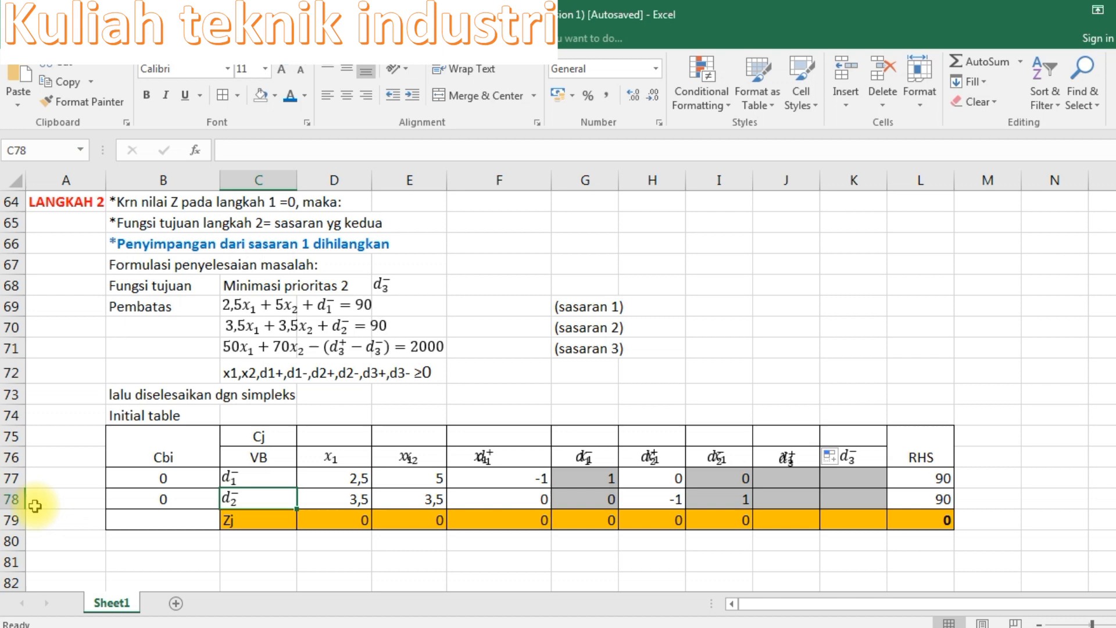
right_click(12, 520)
left_click(43, 378)
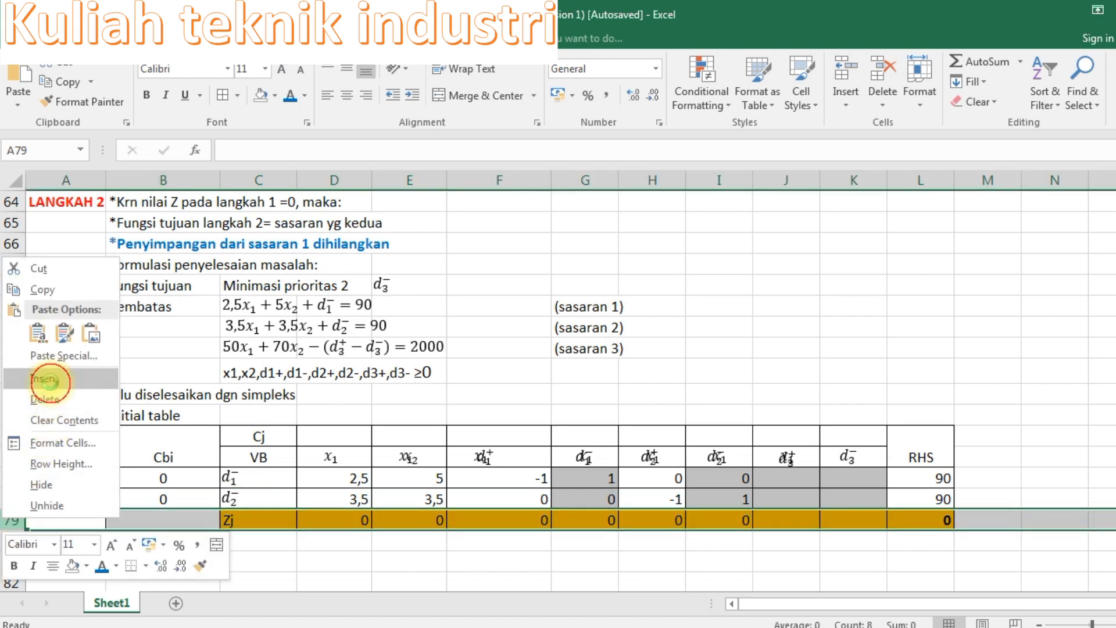
left_click(361, 559)
Step: Delete the d₁⁻ and d₂⁻ symbols from the VB cells C77 and C78
left_click(244, 478)
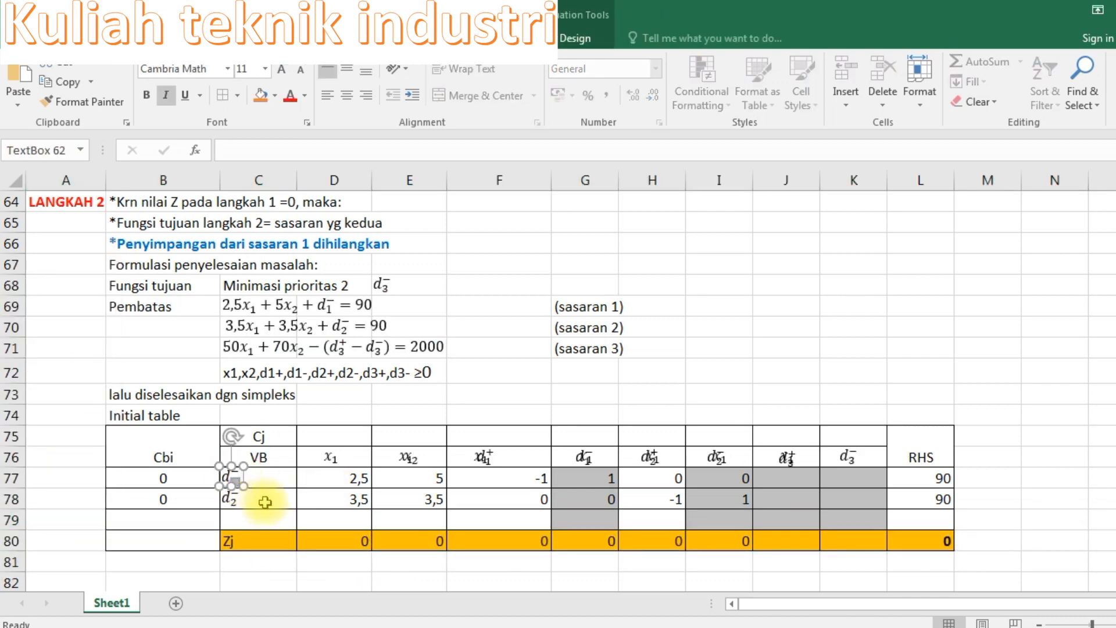
left_click(265, 498)
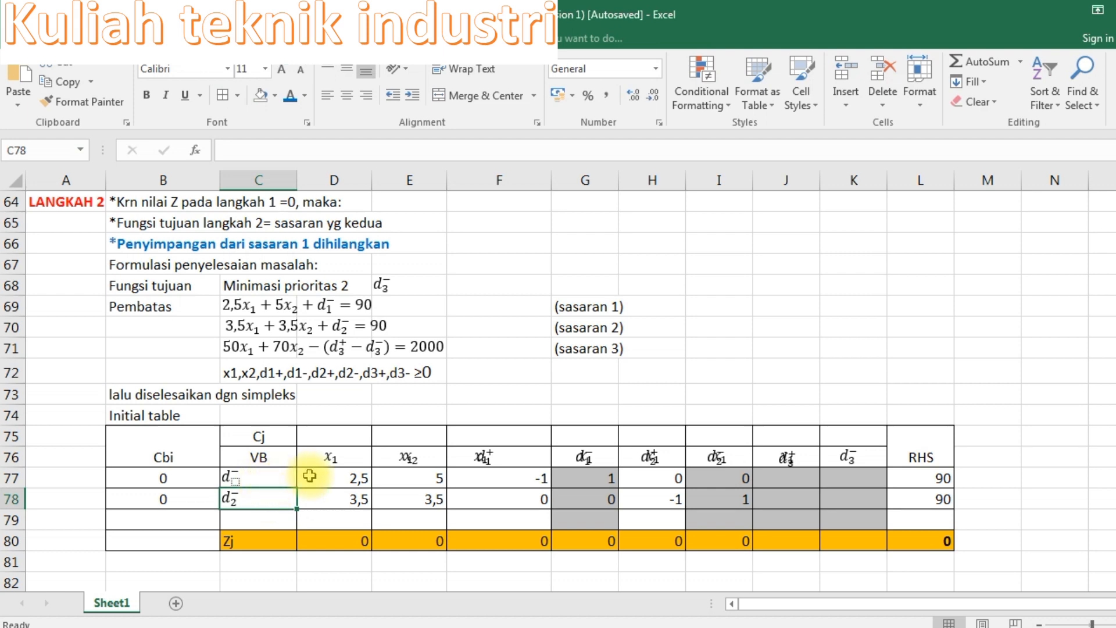
left_click(50, 15)
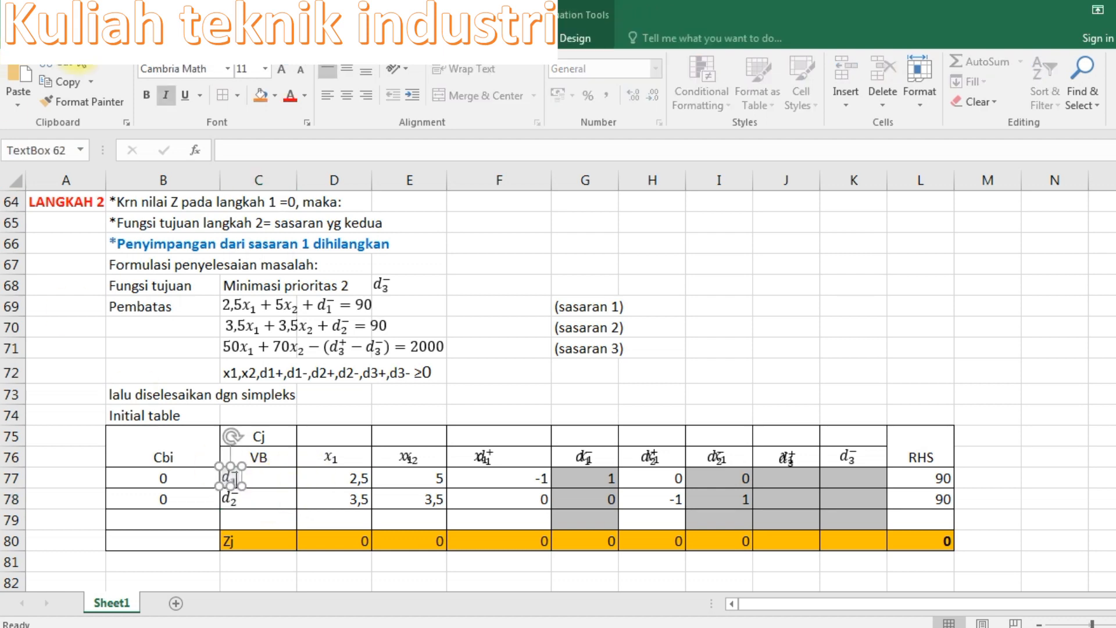
left_click(276, 497)
left_click(223, 473)
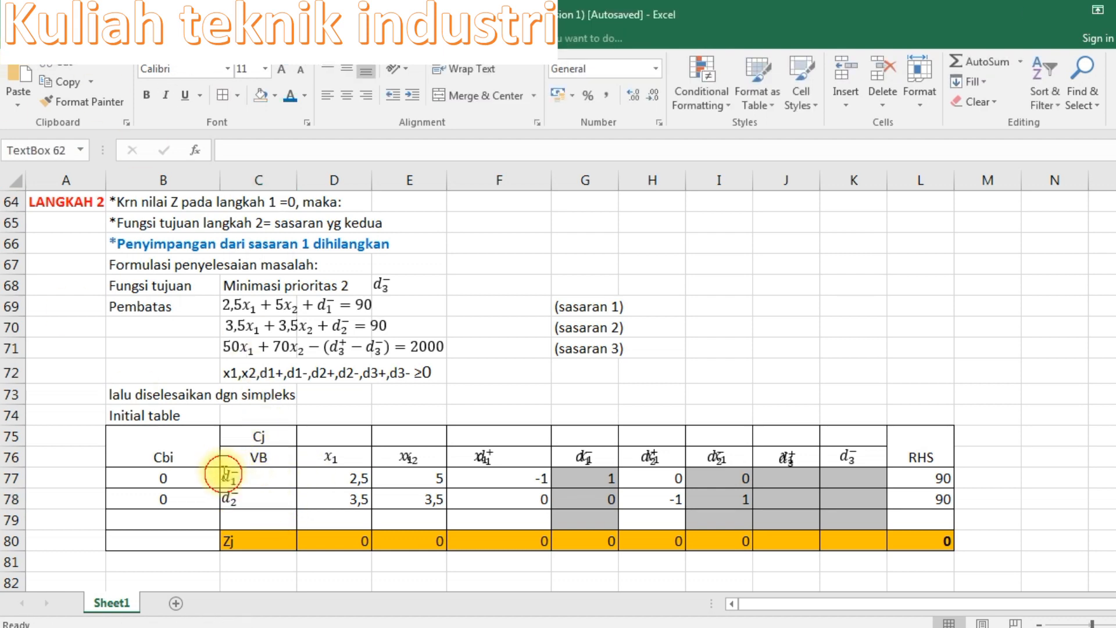
left_click(239, 466)
key("Delete")
left_click(230, 497)
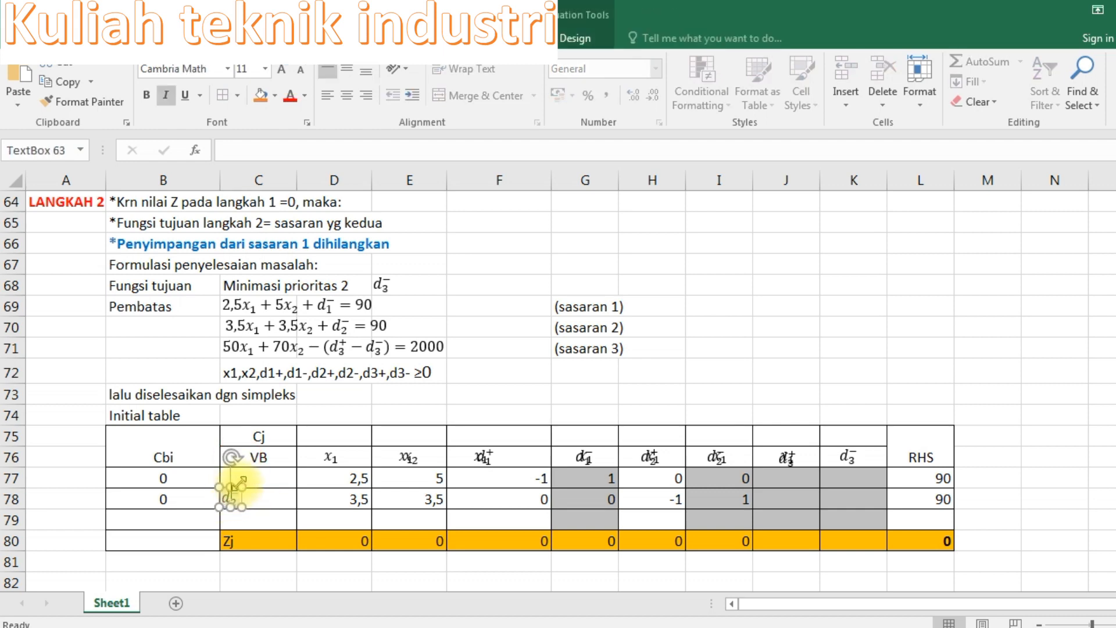
key("Delete")
Step: Try to clear the coefficients in rows 77 and 78 by filling blank cells across the table
left_click(279, 478)
left_click_drag(296, 489, 955, 515)
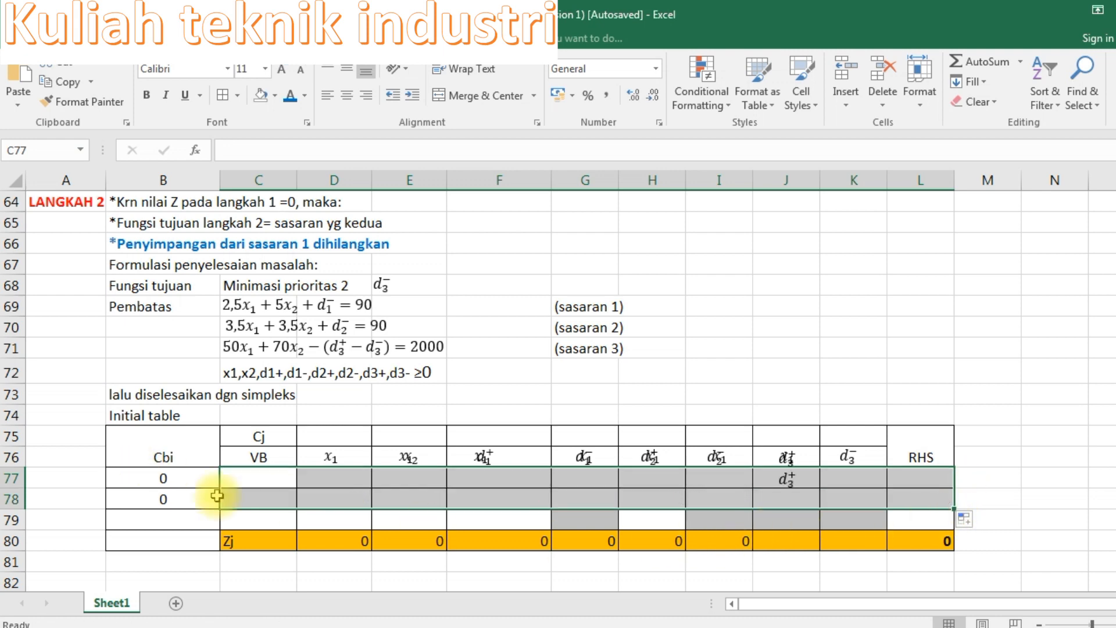
left_click(268, 494)
left_click_drag(573, 497, 889, 527)
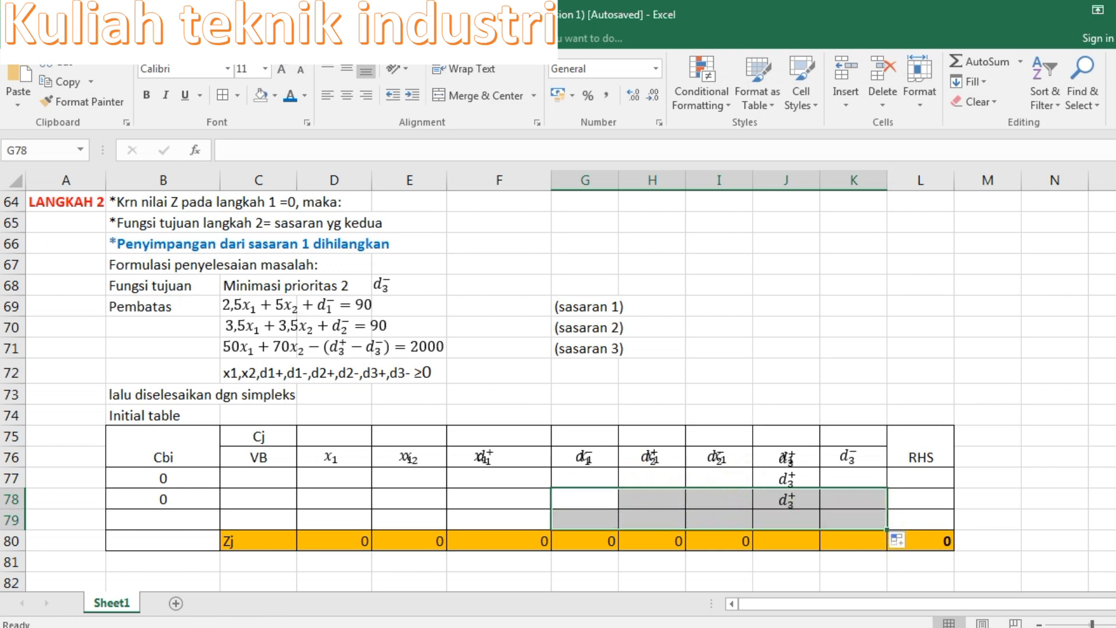
Step: Undo the blank fills, the deletion of the two VB symbols and the row insertion
key("ctrl+z")
key("ctrl+z")
key("ctrl+z")
key("ctrl+z")
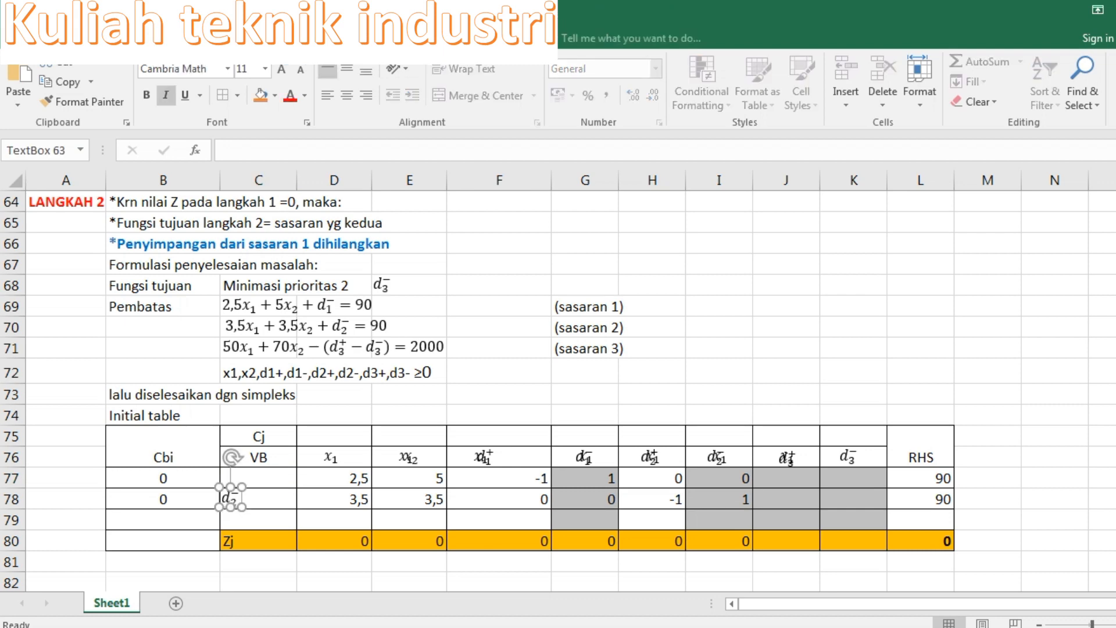
key("ctrl+z")
key("ctrl+z")
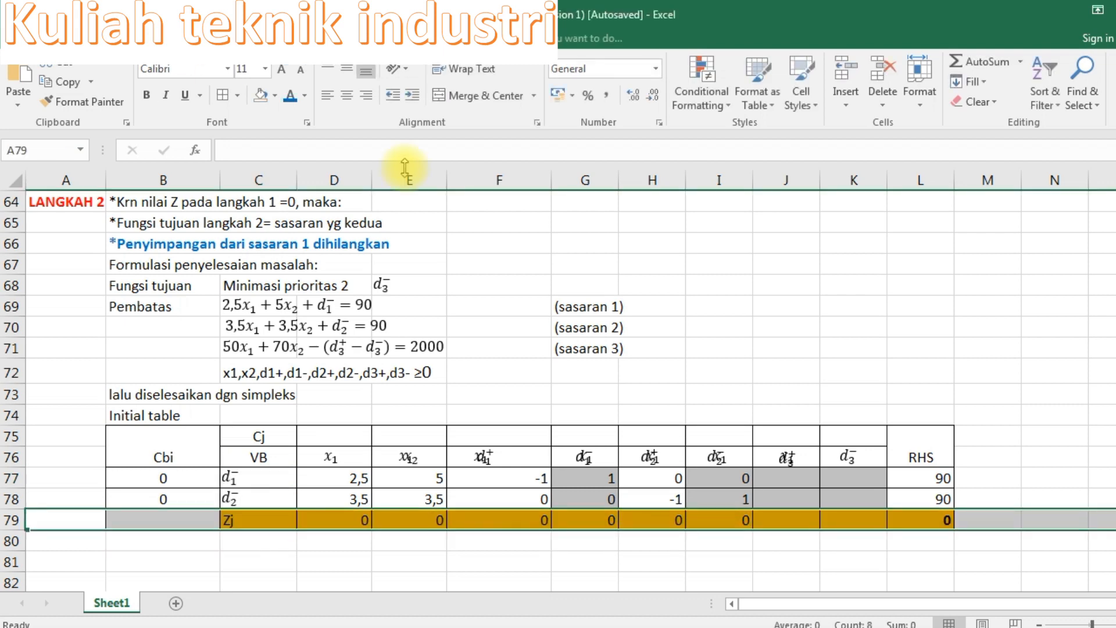
Step: Delete the duplicate x₁ symbols overlapping the header symbols in E76:J76
left_click(486, 453)
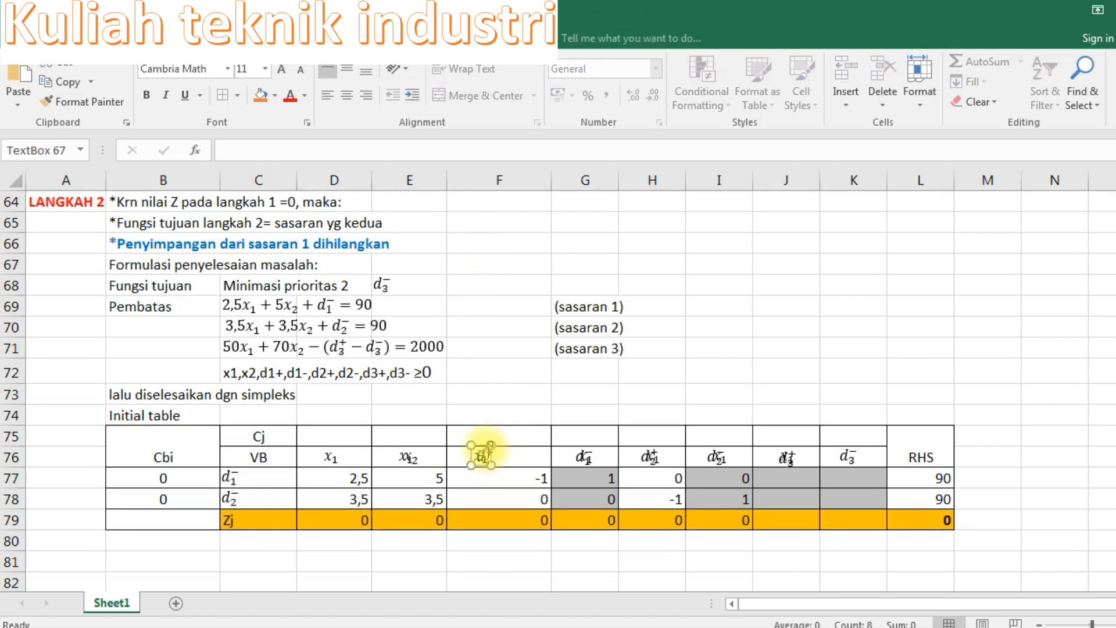
key("ctrl+z")
left_click(584, 449)
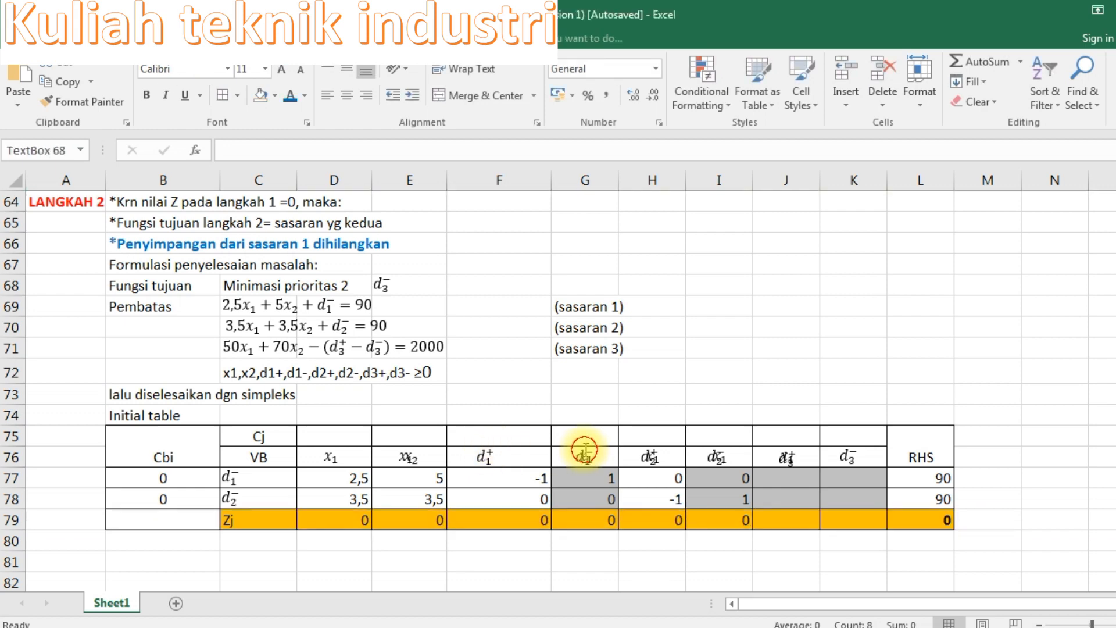
key("ctrl+z")
left_click(653, 454)
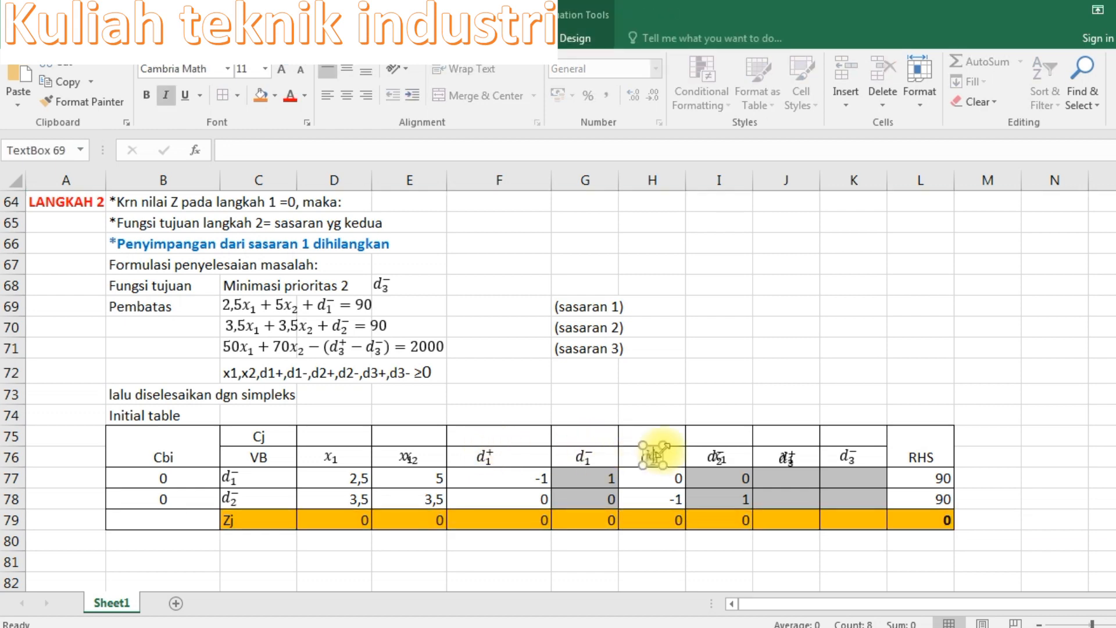
key("ctrl+z")
left_click(718, 452)
key("ctrl+z")
left_click(767, 452)
key("ctrl+z")
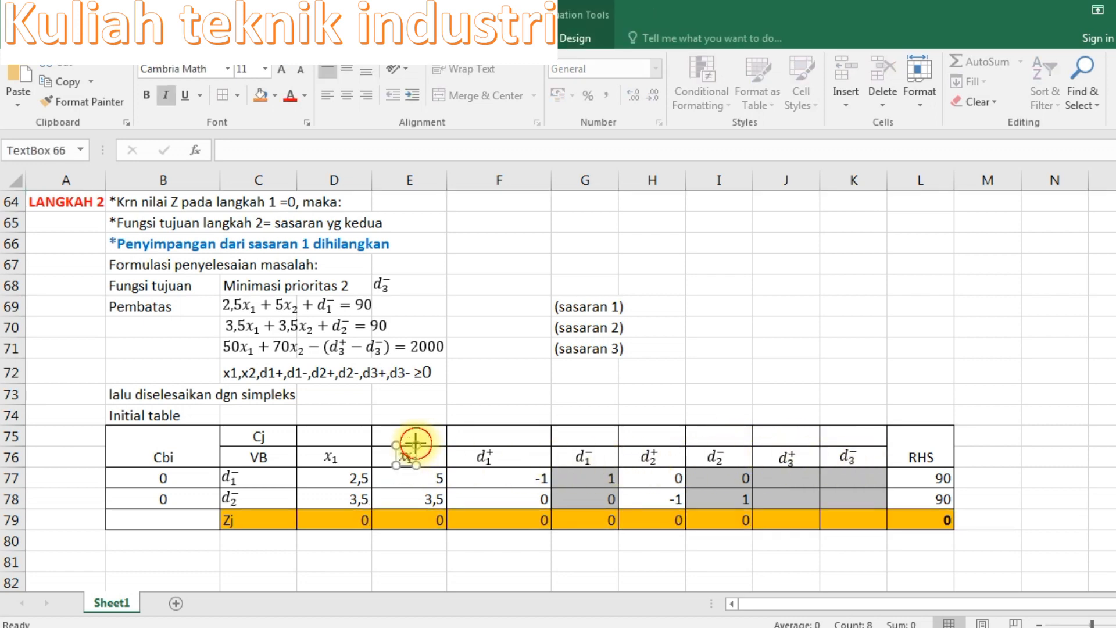
key("Escape")
Step: Insert an empty third constraint row directly above the Zj row at row 79
right_click(13, 521)
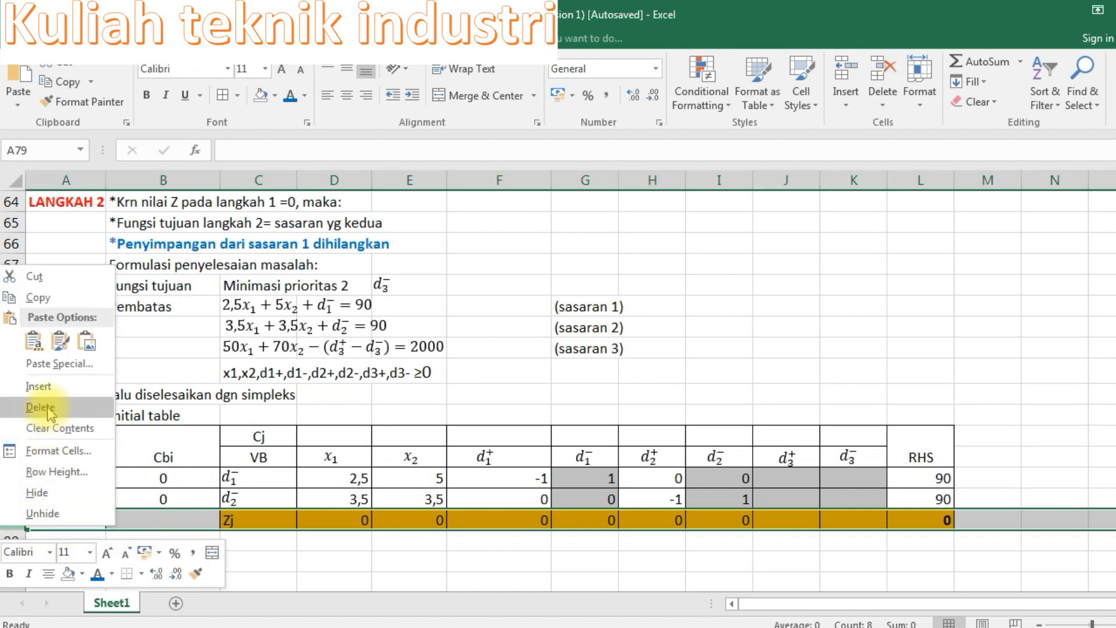
left_click(38, 386)
left_click(334, 540)
Step: Remove the old d₁⁻ and d₂⁻ symbols from the VB column in rows 77 and 78
left_click(235, 481)
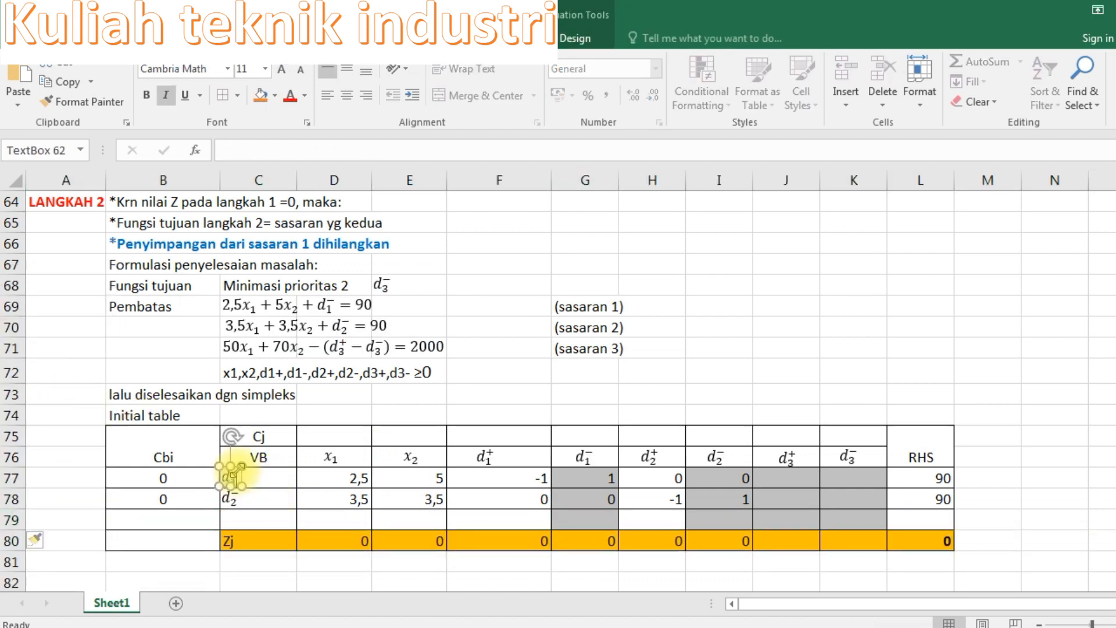
left_click(239, 467)
key("Delete")
left_click(237, 496)
key("Delete")
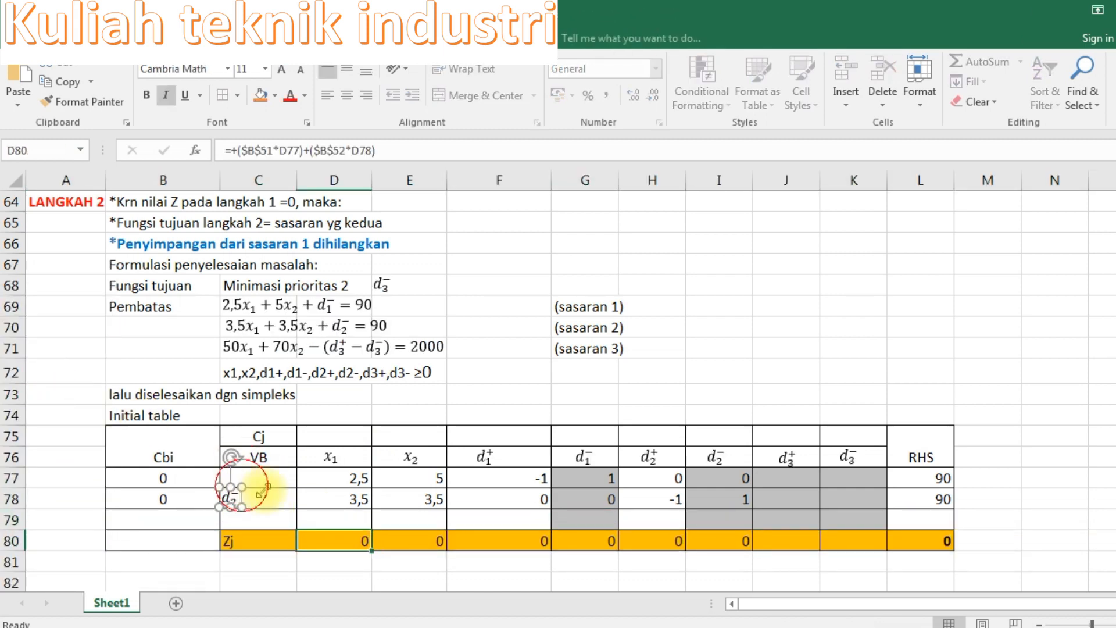
Step: Clear the values and grey shading from C77:L79 and apply borders to all cells in that range
left_click(295, 487)
left_click_drag(487, 489, 935, 480)
left_click(289, 506)
left_click_drag(295, 505, 892, 523)
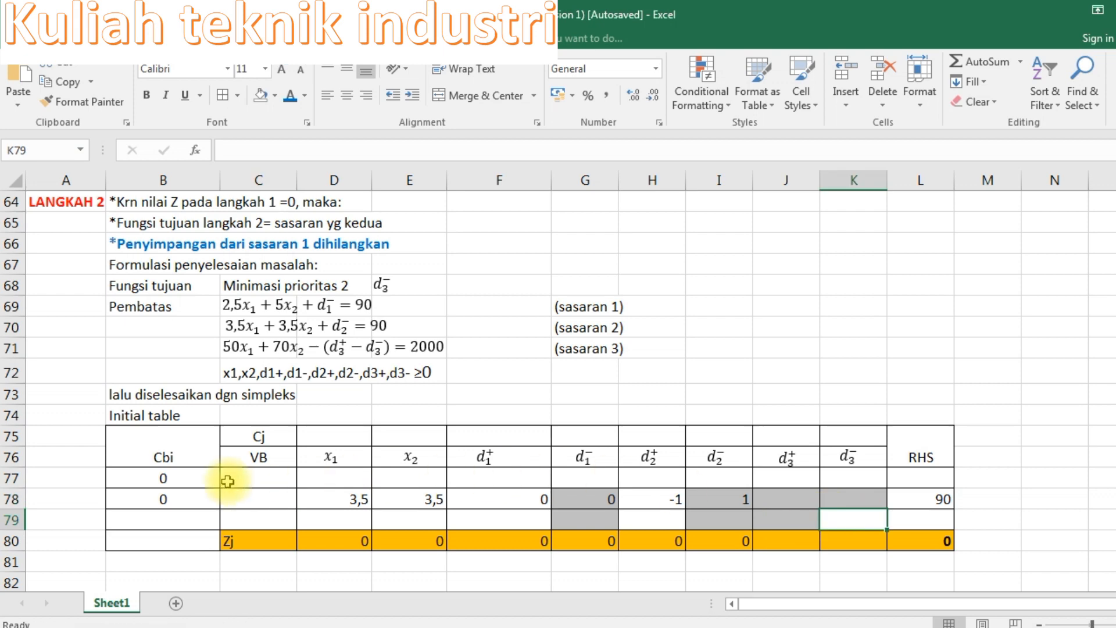
left_click(262, 497)
mouse_move(297, 509)
left_mouse_down()
mouse_move(924, 506)
mouse_move(290, 523)
left_mouse_up()
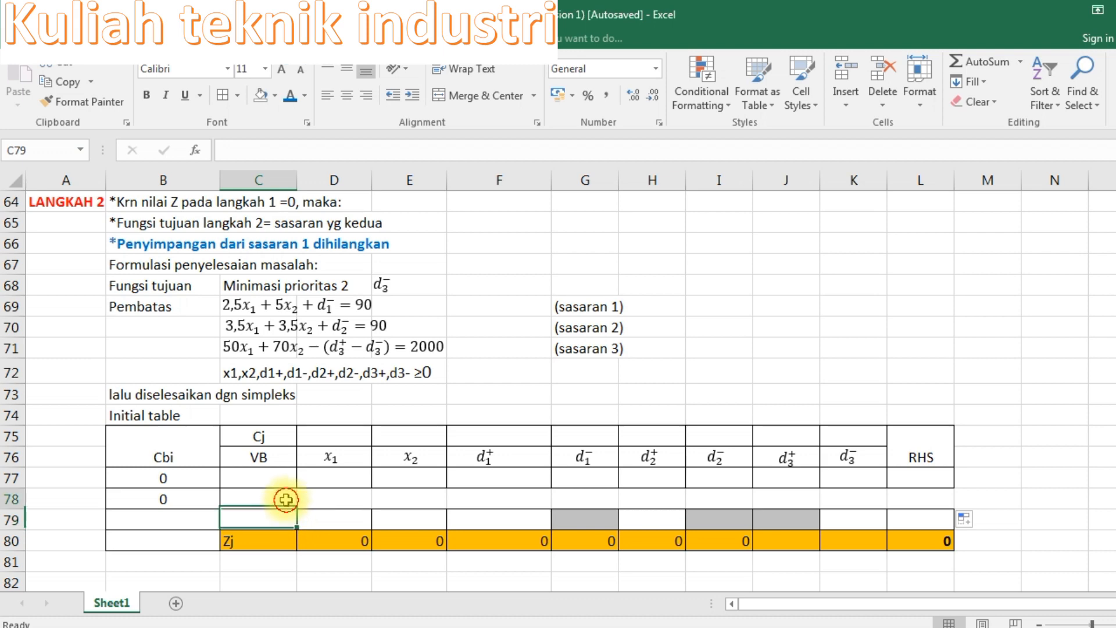
left_click(318, 515)
left_click_drag(369, 529, 885, 526)
left_click_drag(232, 481, 927, 523)
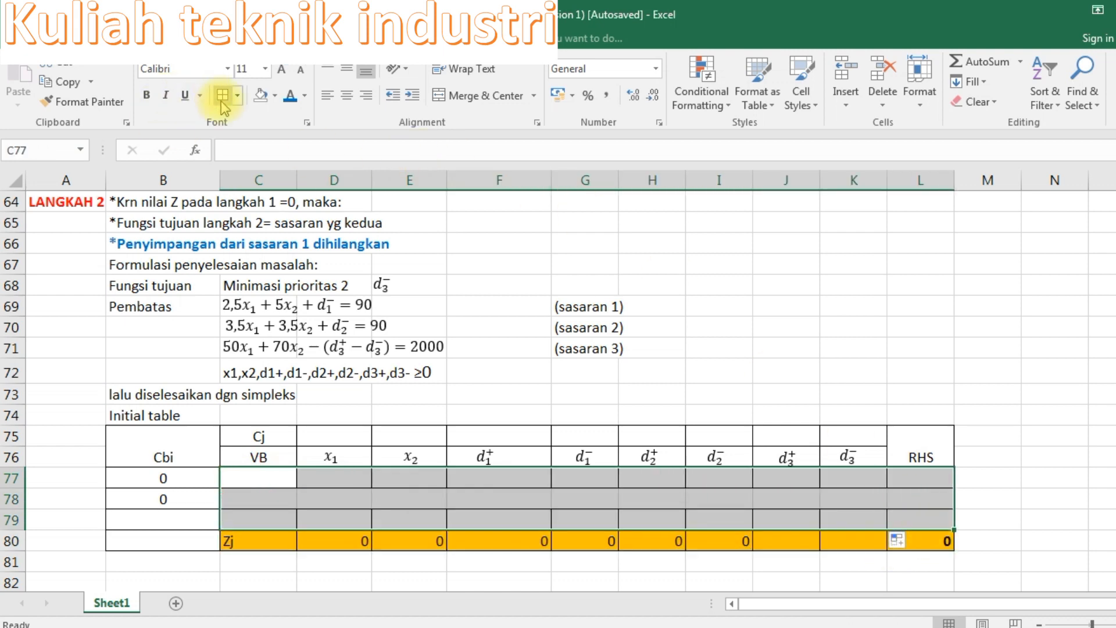
left_click(401, 413)
Step: Enter 1 as the Cj coefficient of d₃⁻ in cell K75
left_click(334, 476)
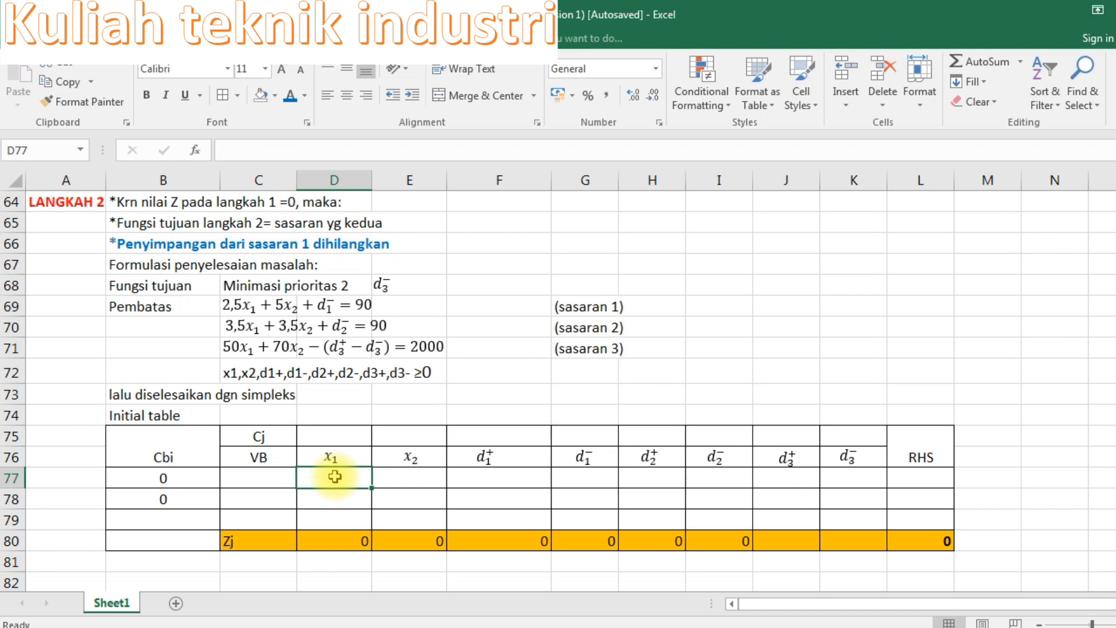
left_click(280, 434)
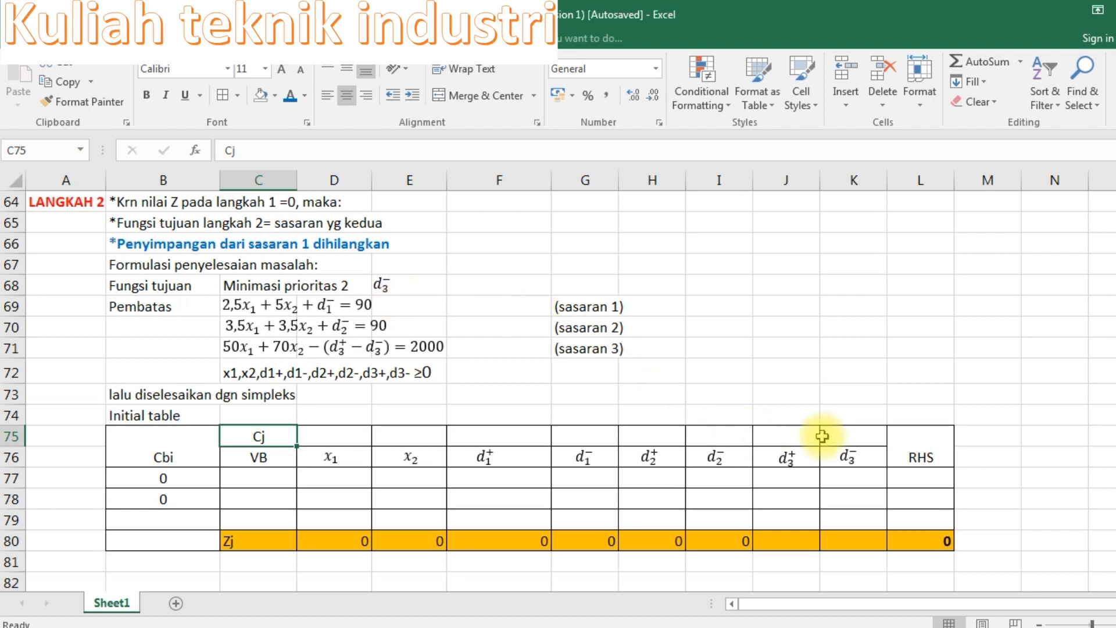
left_click(839, 437)
type("1")
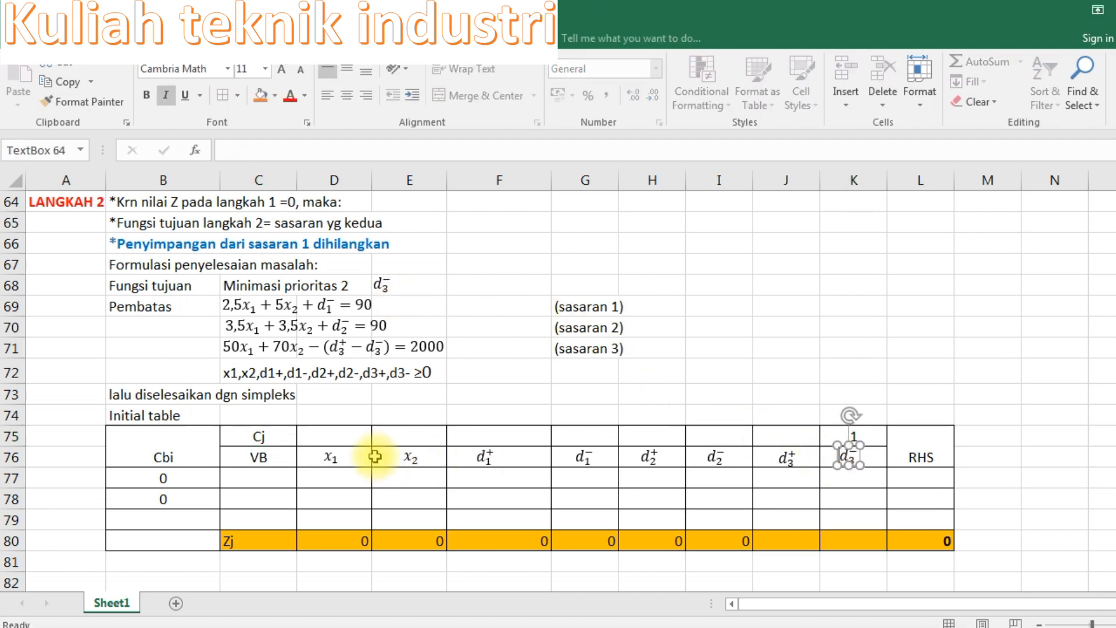
Step: Enter 0 as the Cj coefficient of every variable from x₁ to d₃⁺ in D75:J75
left_click(331, 433)
type("0")
key("Tab")
type("0")
key("Tab")
type("0")
key("Tab")
key("Tab")
type("0")
key("Tab")
key("Left")
key("Left")
type("0")
key("Tab")
key("Tab")
type("0")
key("Tab")
type("0")
key("Tab")
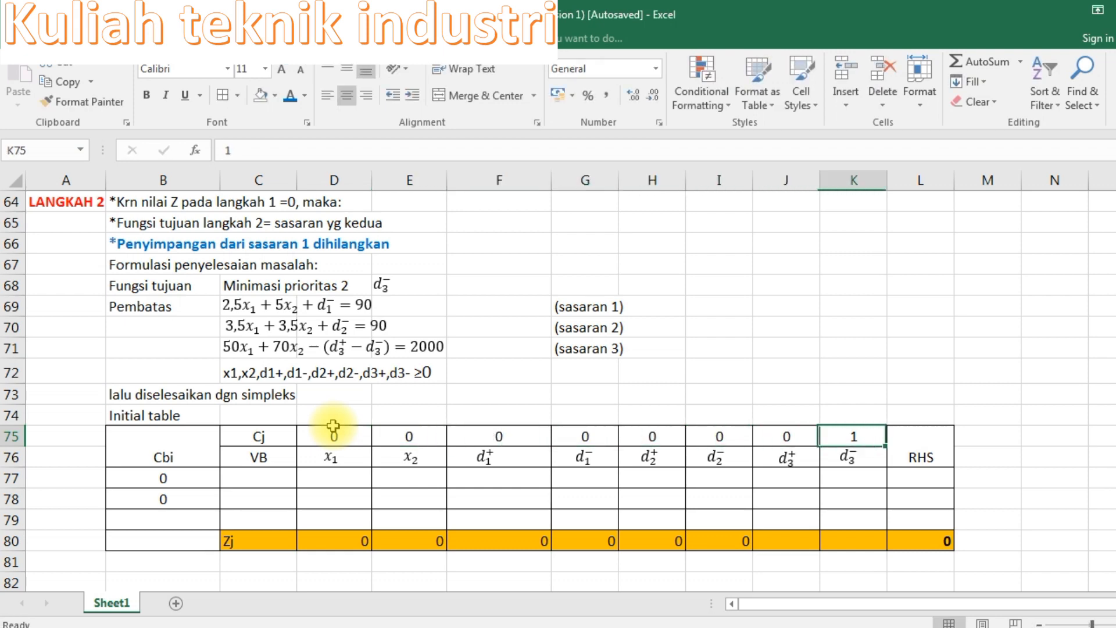
Step: Enter the first constraint's x₁ coefficient 2,5 and x₂ coefficient 5 in D77 and E77
left_click(254, 477)
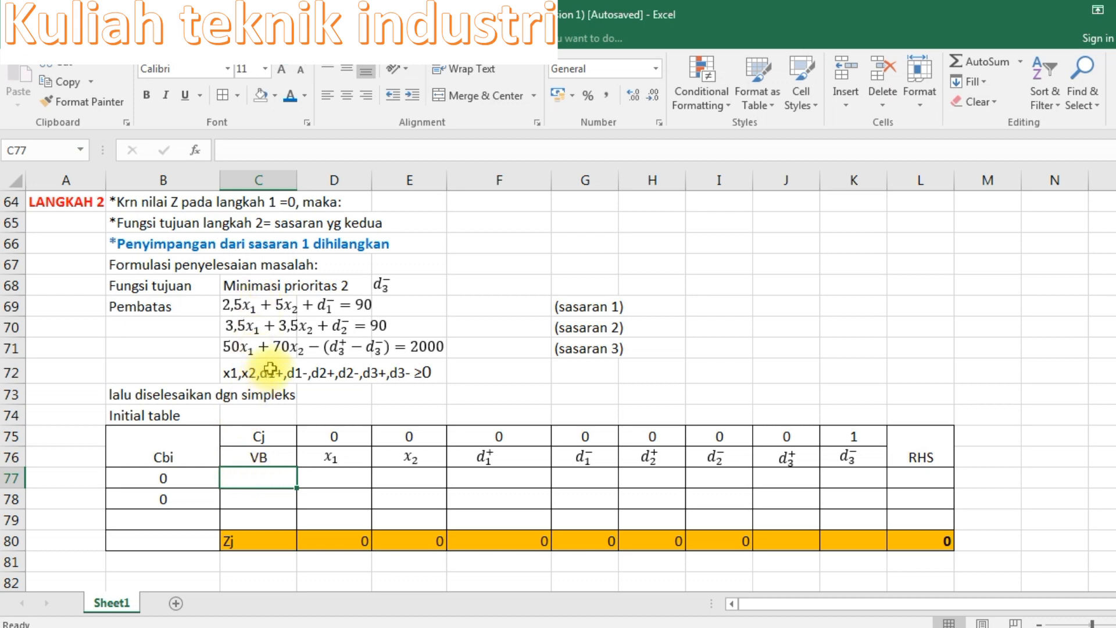
left_click(324, 465)
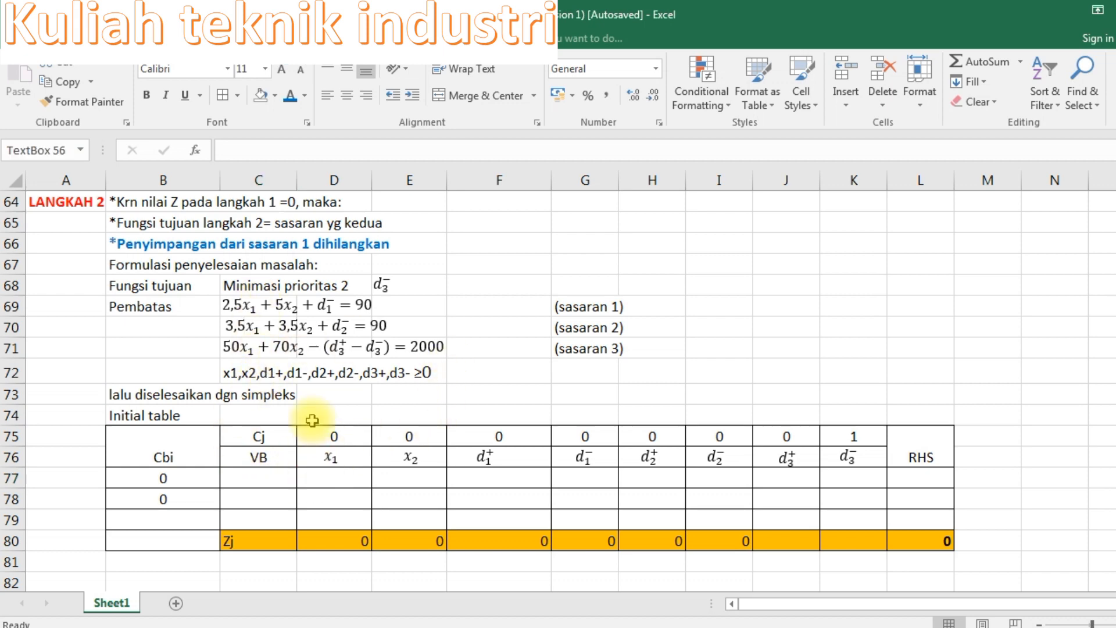
left_click(350, 476)
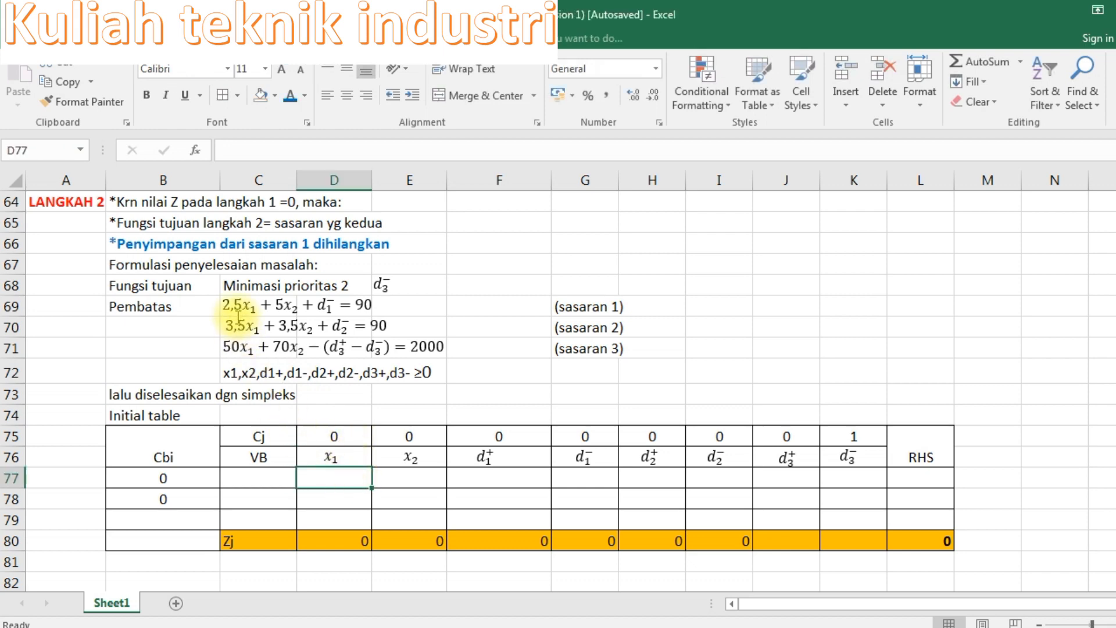
type("2,5")
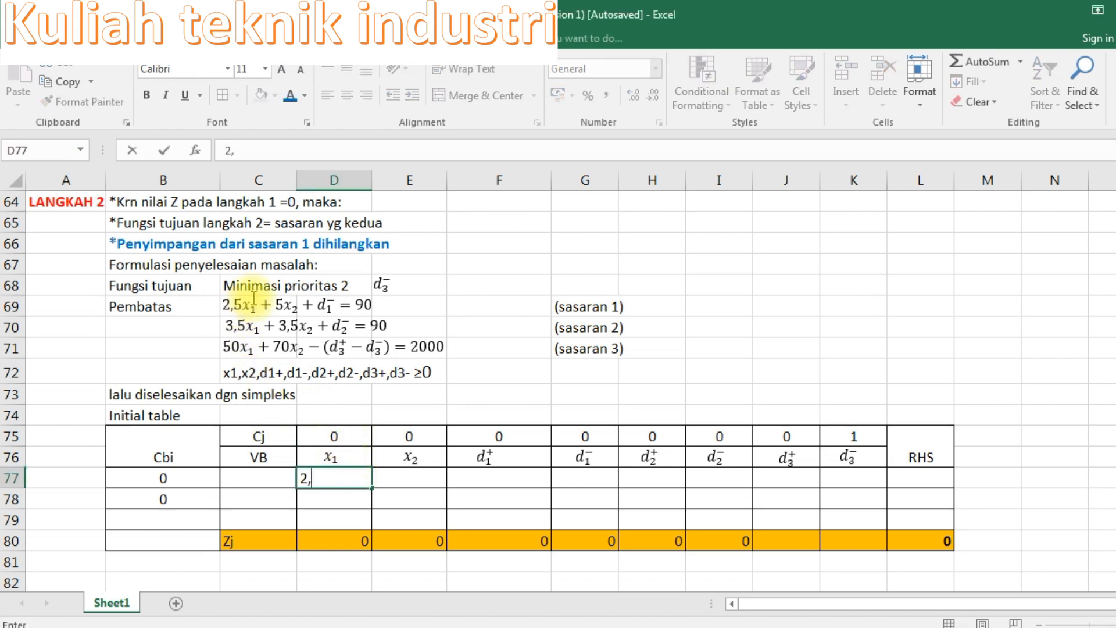
key("Tab")
type("5")
key("Tab")
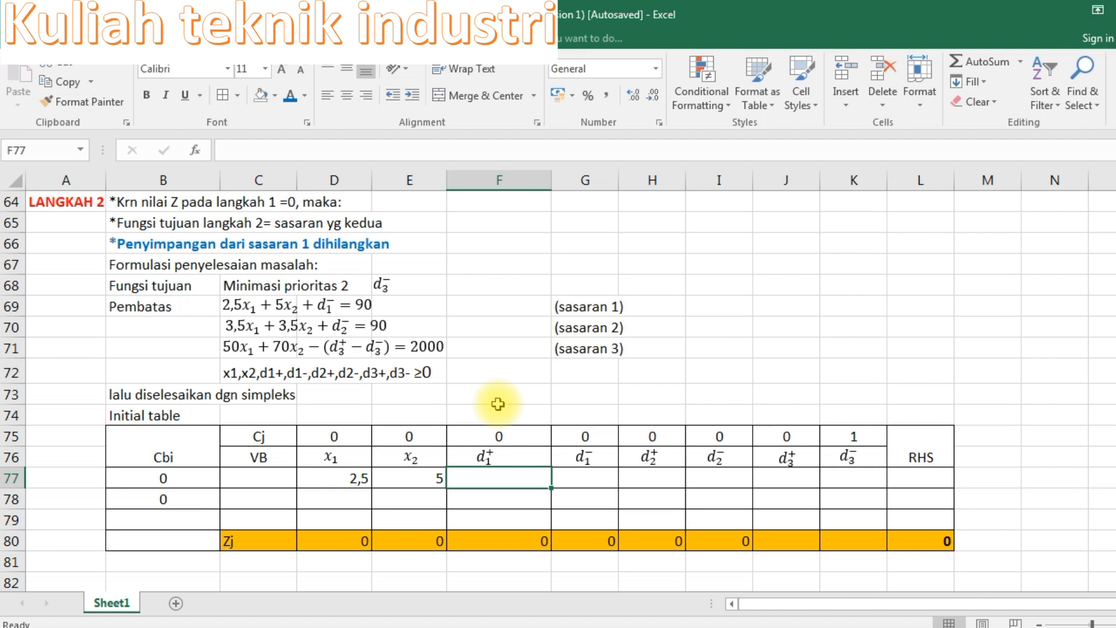
Step: Complete row 77 with 1 under d₁⁻, 0 under the other deviation variables, and 90 under RHS
type("0")
key("Tab")
type("1")
key("Tab")
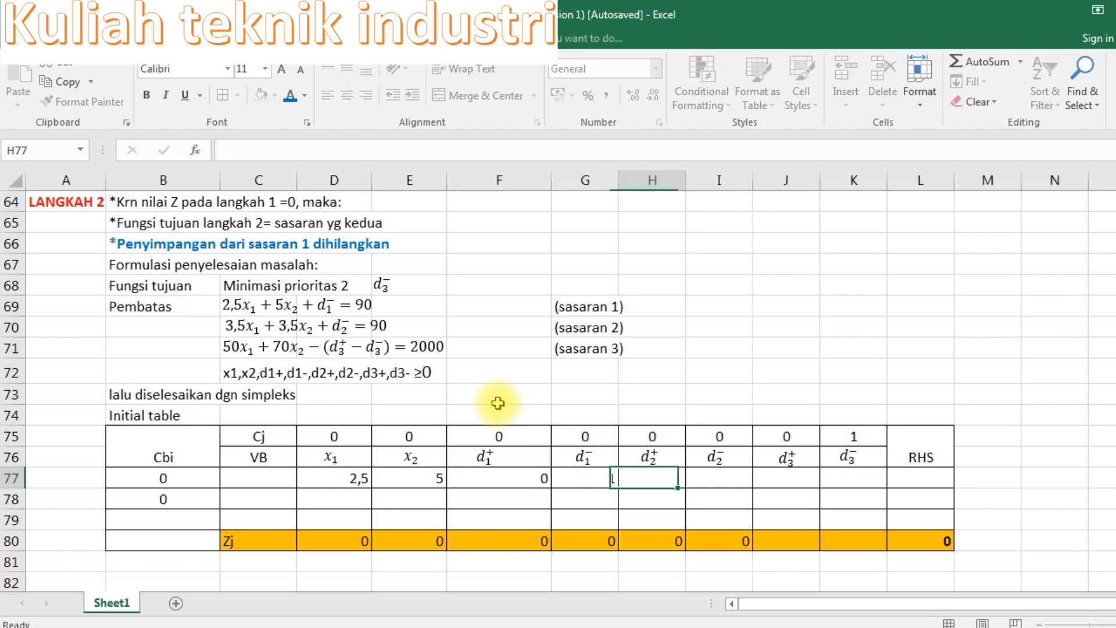
type("0")
key("Tab")
type("0")
key("Tab")
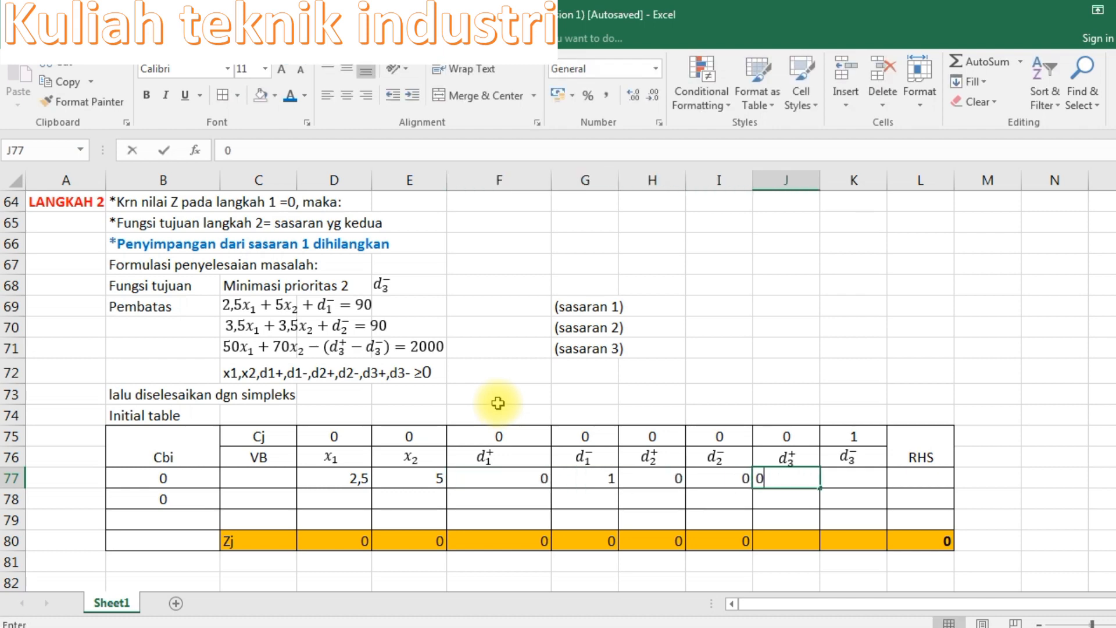
type("0")
key("Tab")
type("0")
key("Tab")
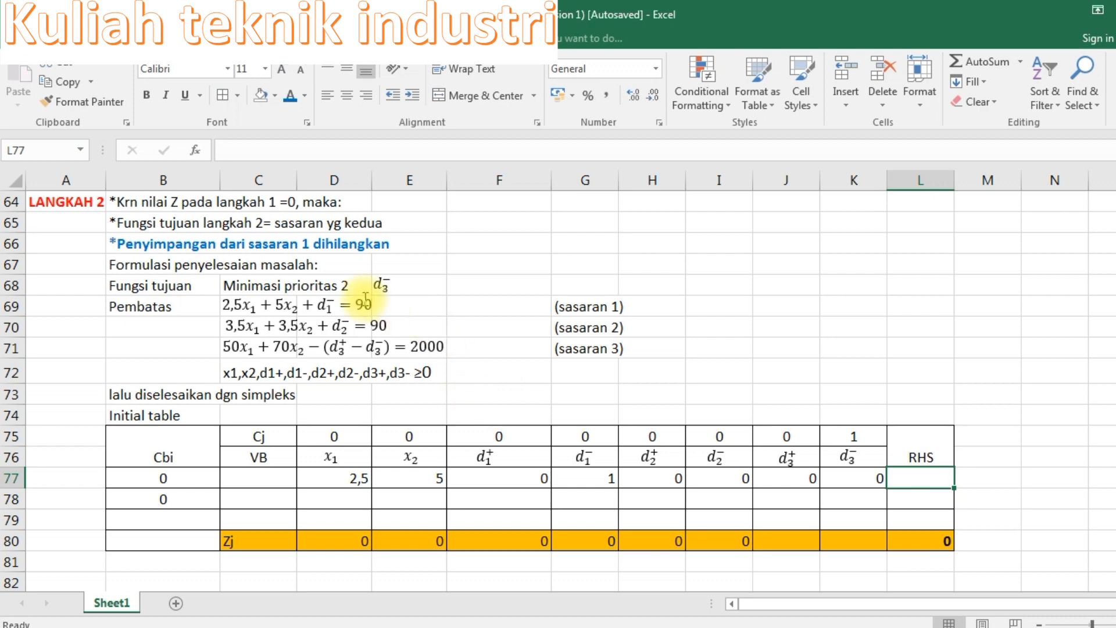
type("90")
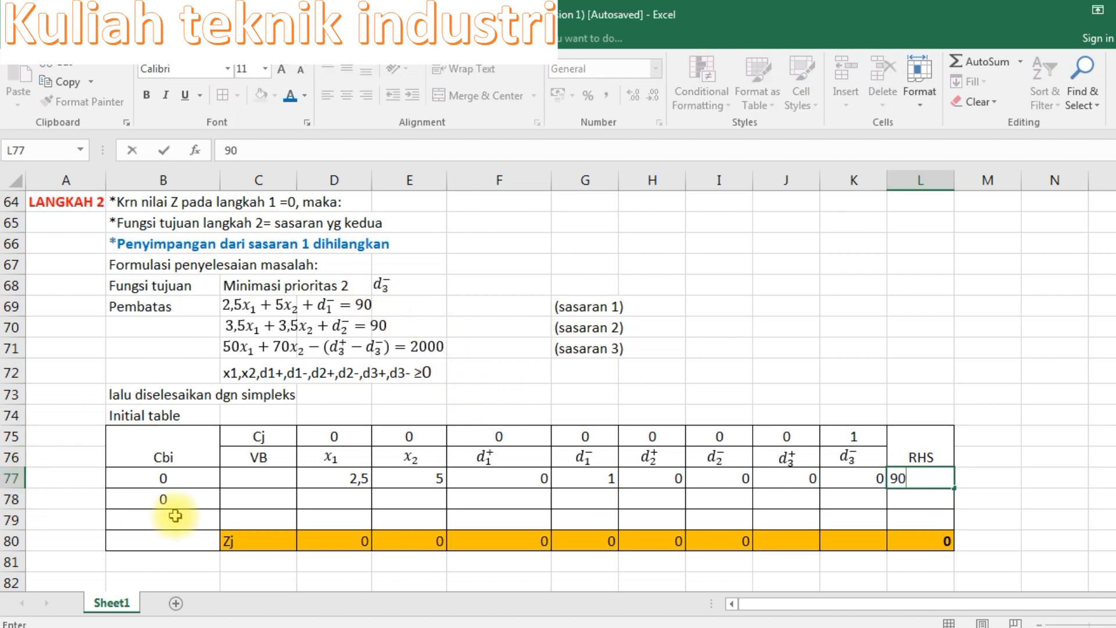
Step: Enter the second constraint's x₁ and x₂ coefficients, both 3,5, in D78 and E78
left_click(350, 497)
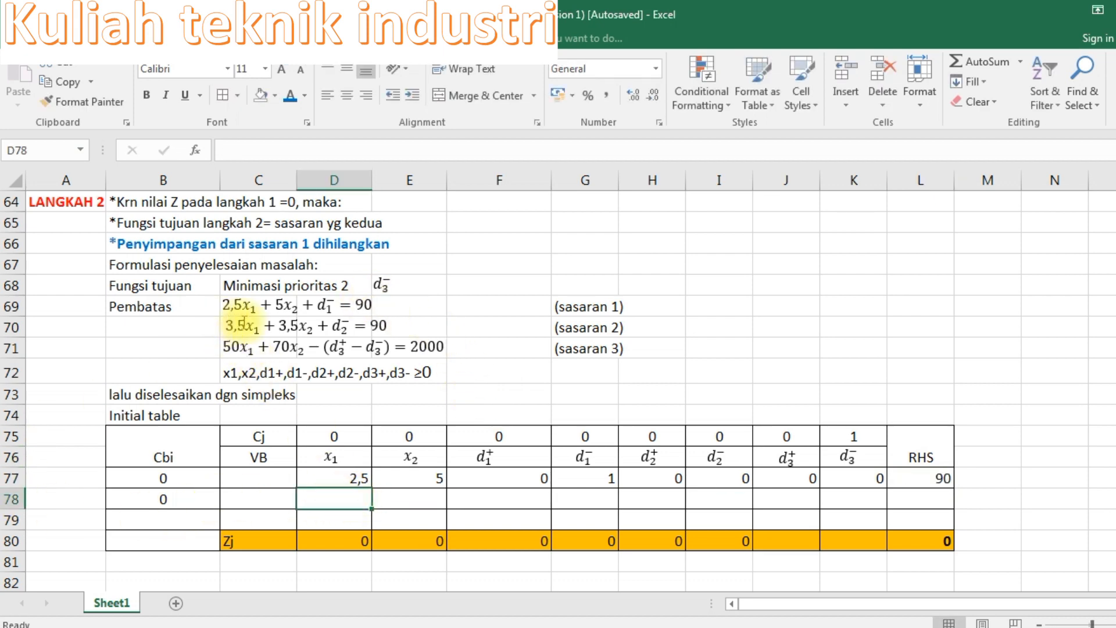
type("3,5")
key("Tab")
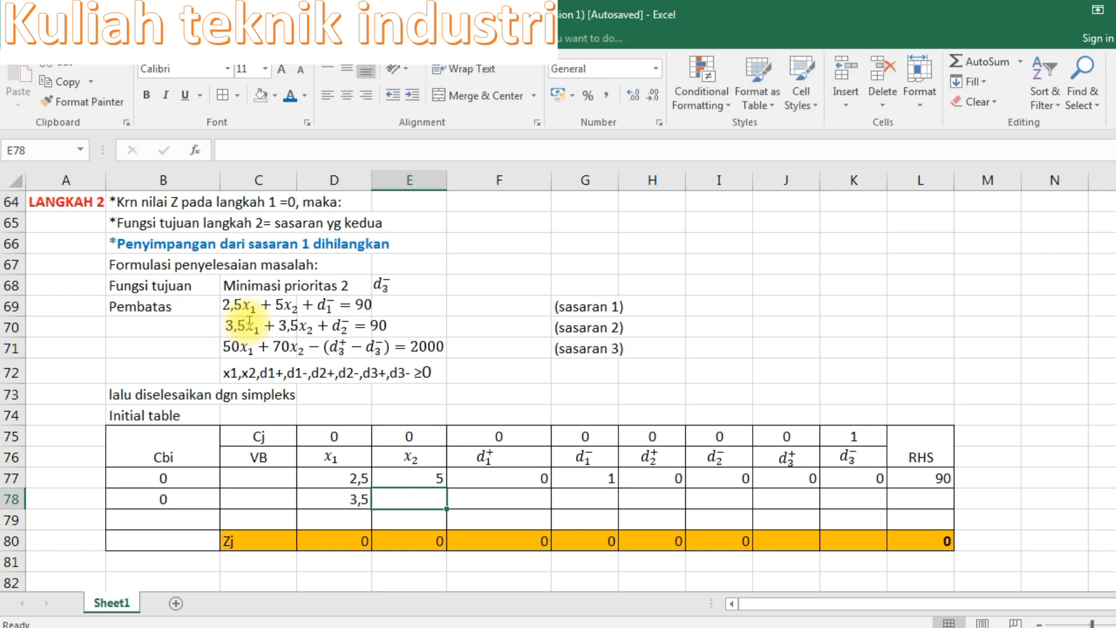
type("3,5")
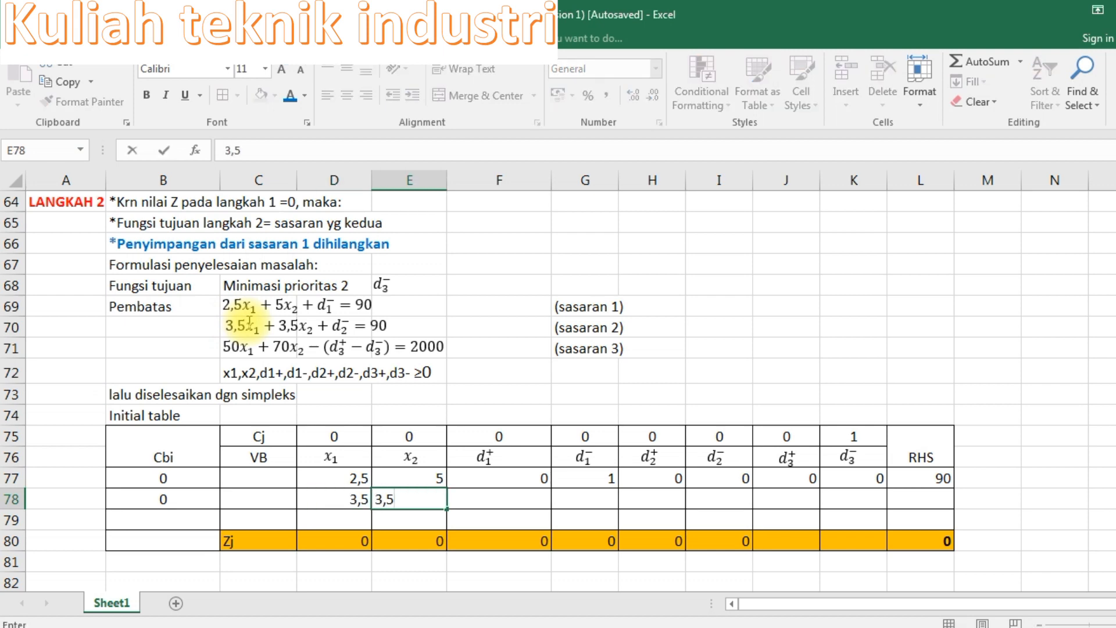
key("Tab")
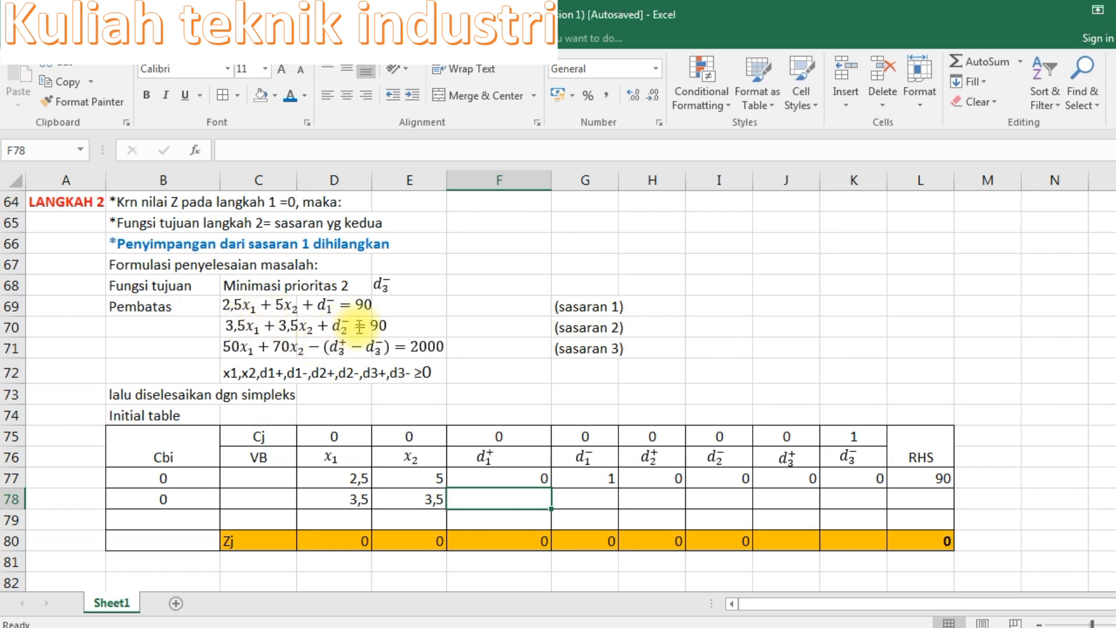
Step: Complete row 78 with 1 under d₂⁻, 0 under the other deviation variables, and 90 under RHS
type("0")
key("Tab")
type("0")
key("Tab")
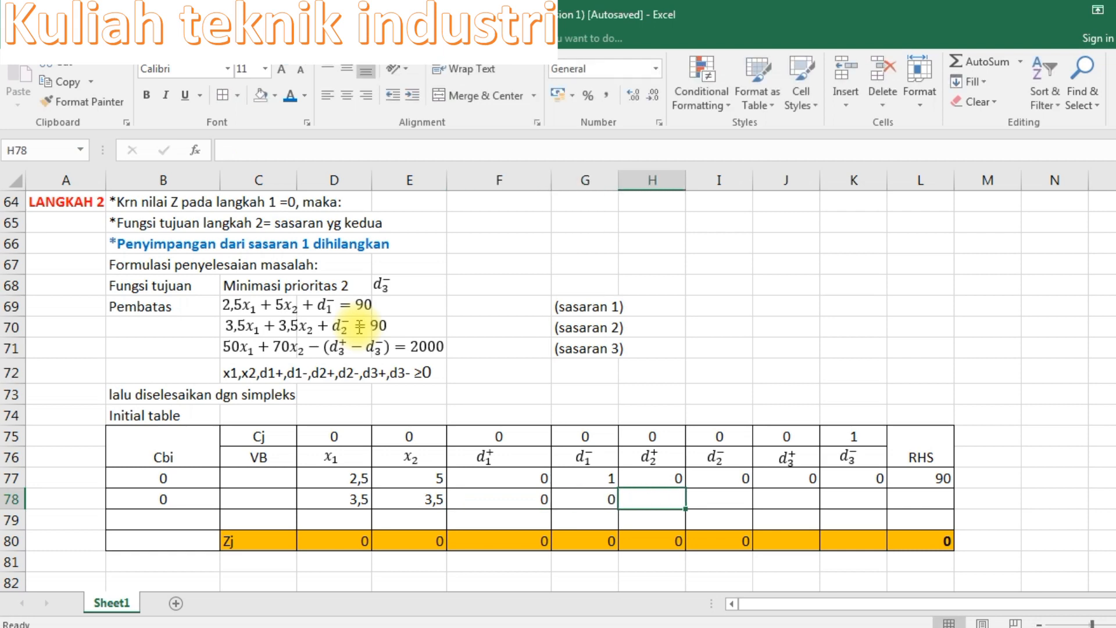
type("0")
key("Tab")
type("1")
key("Tab")
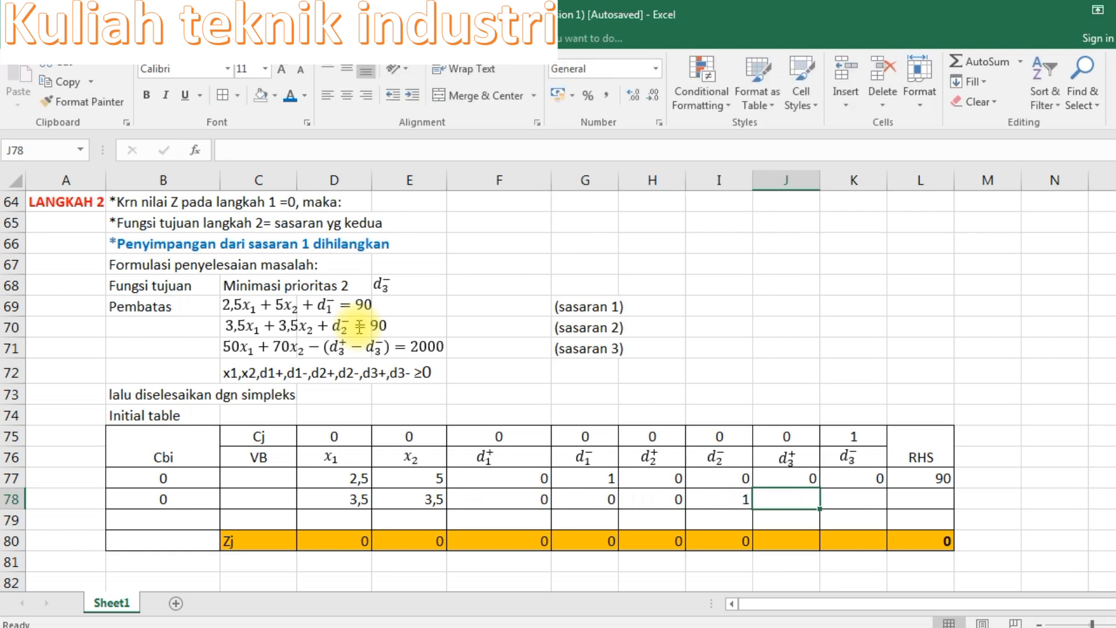
type("0")
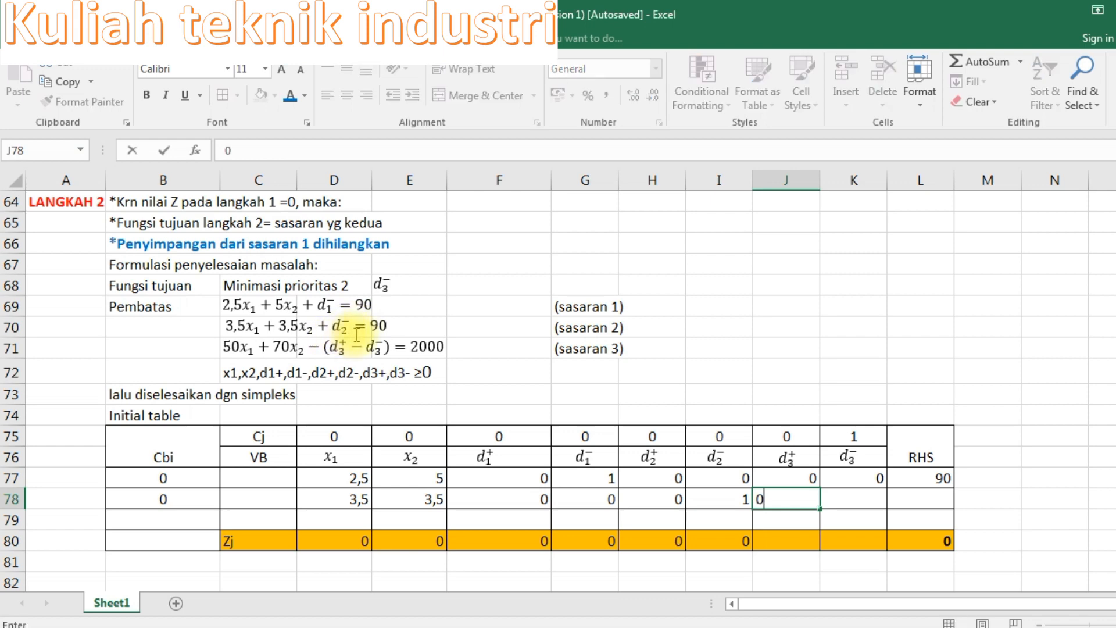
key("Tab")
type("0")
key("Tab")
type("0")
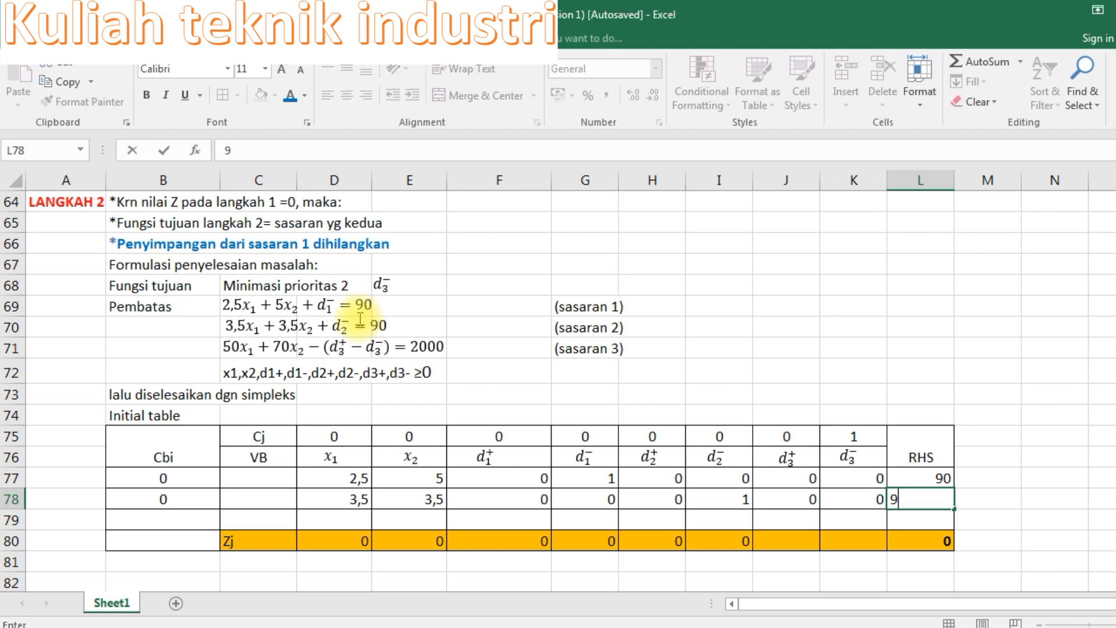
Step: Enter the third constraint's x₁ coefficient 50 and x₂ coefficient 70 in D79 and E79
left_click(342, 520)
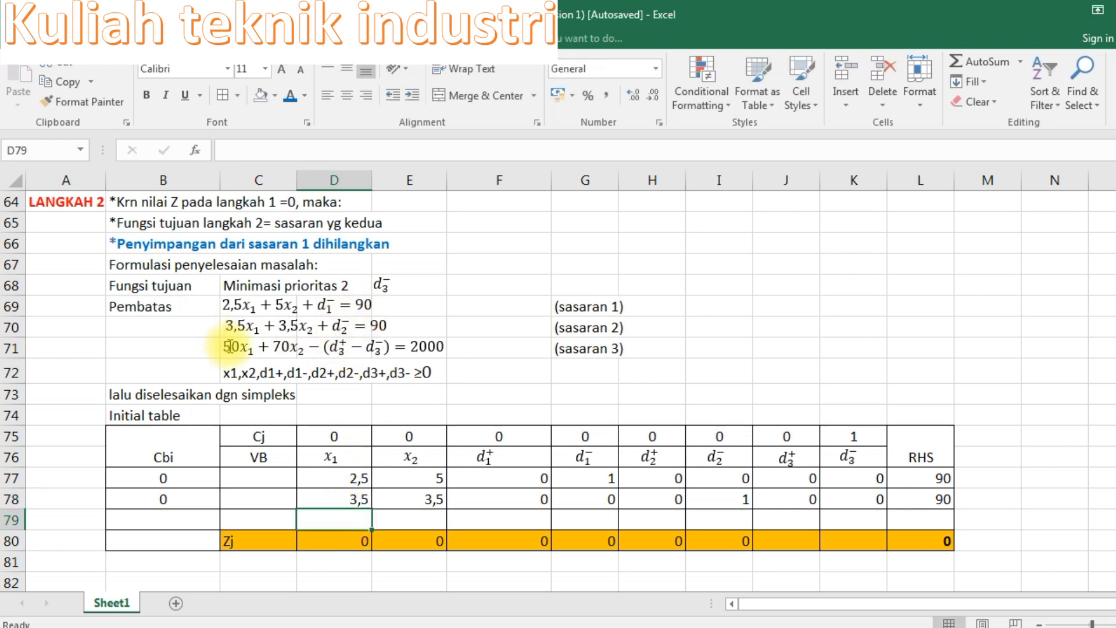
type("50")
key("Tab")
type("70")
key("Tab")
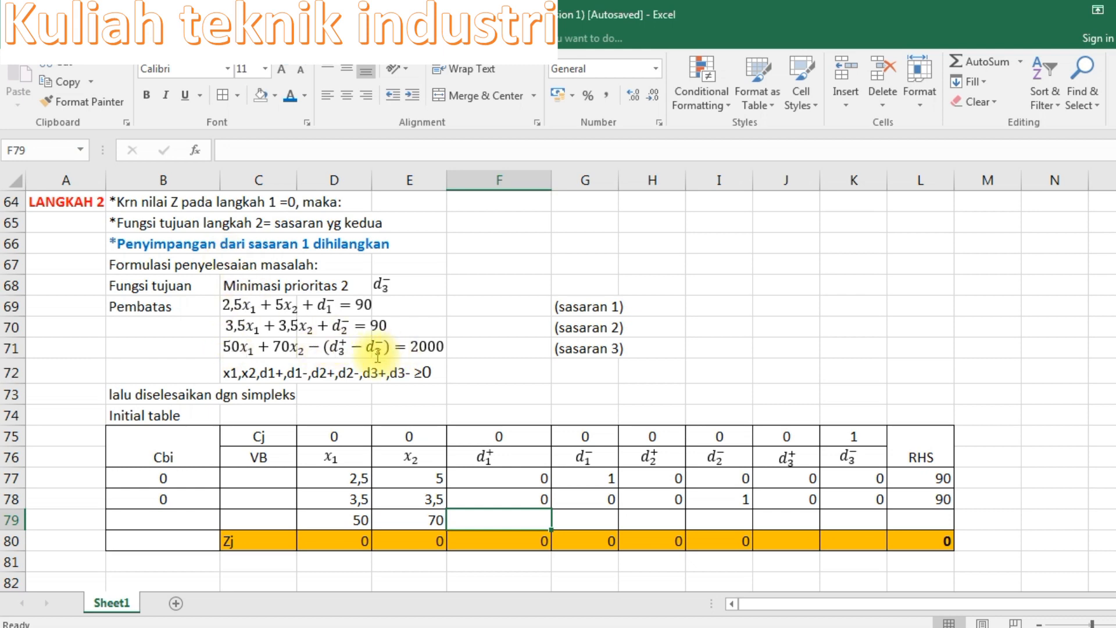
Step: Enter 0 in row 79 for each deviation variable from d₁⁺ to d₂⁻, F79:I79
type("0")
key("Tab")
type("0")
key("Tab")
type("0")
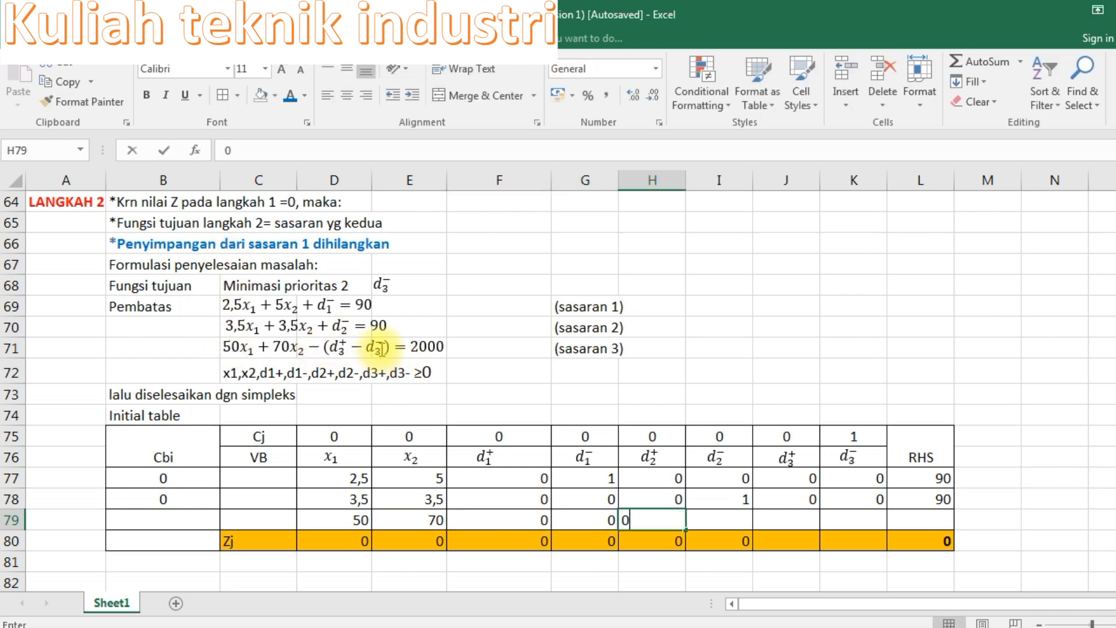
key("Tab")
type("0")
key("Tab")
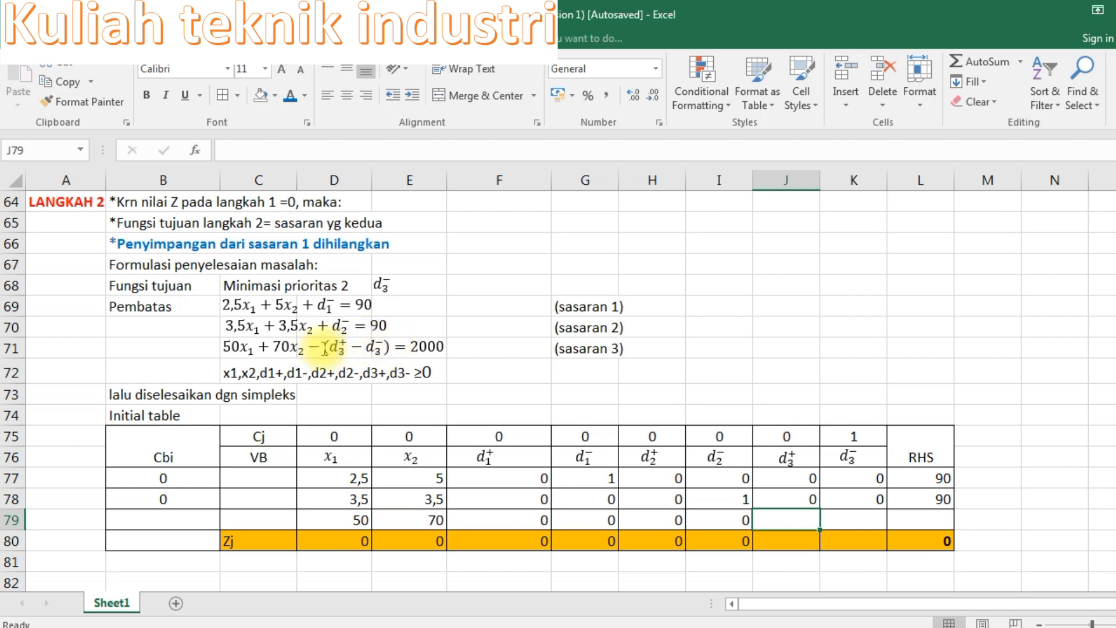
Step: Complete row 79 with -1 under d₃⁺, 1 under d₃⁻, and 2000 under RHS
type("-1")
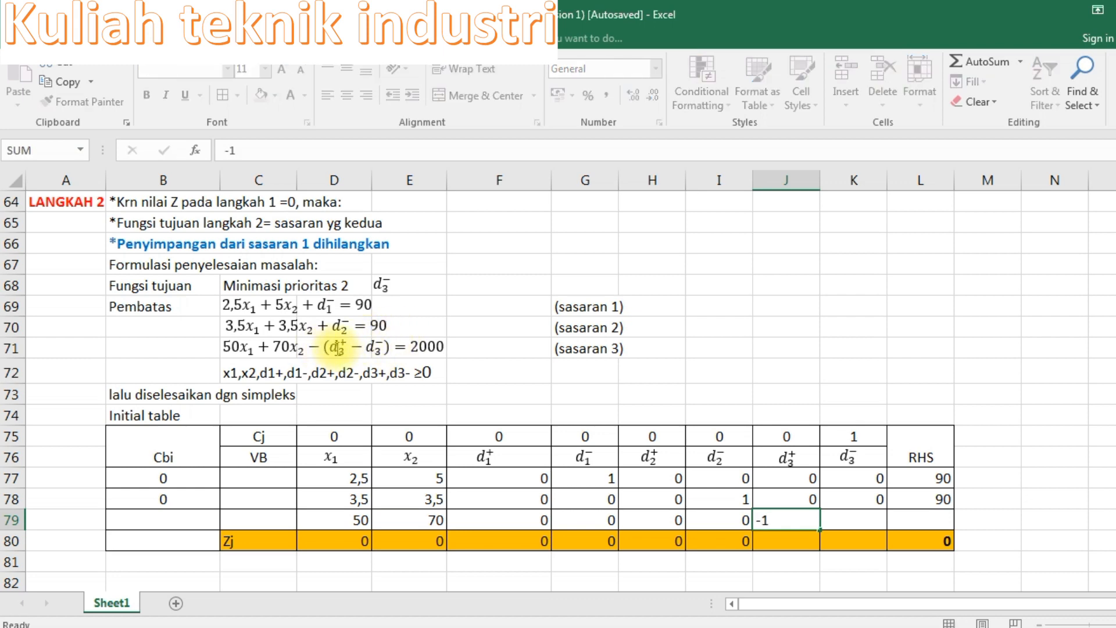
key("Tab")
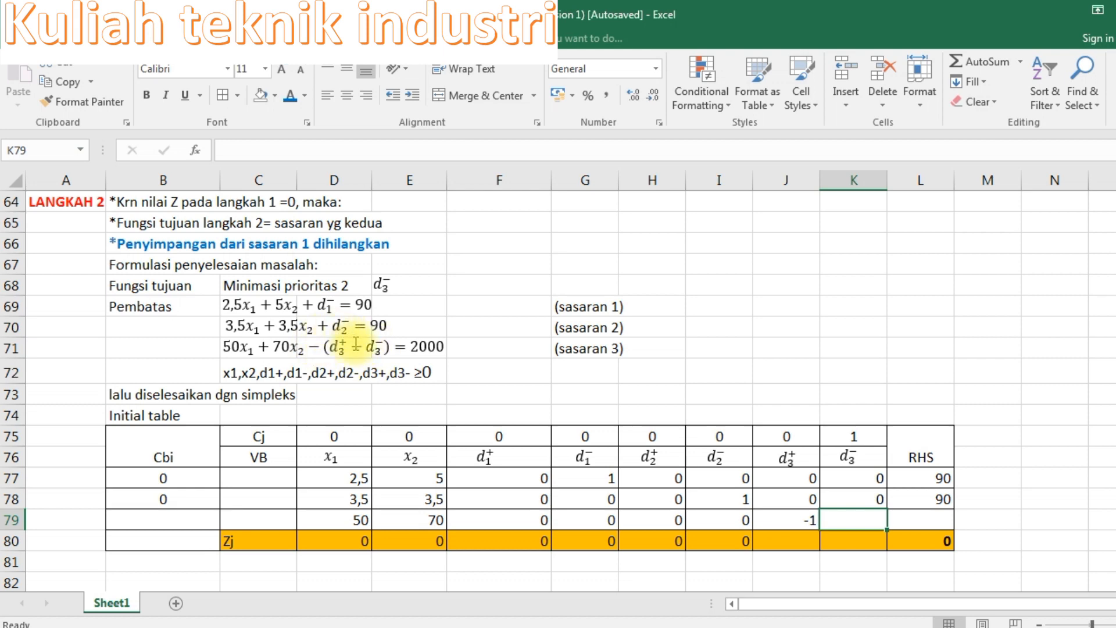
type("1")
key("Tab")
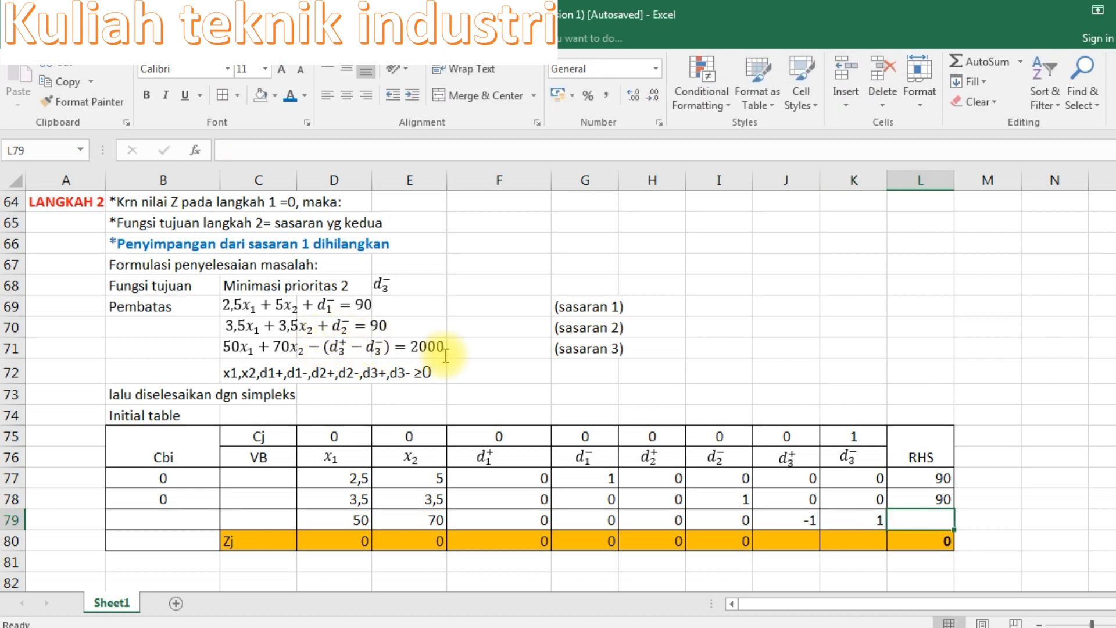
type("2000")
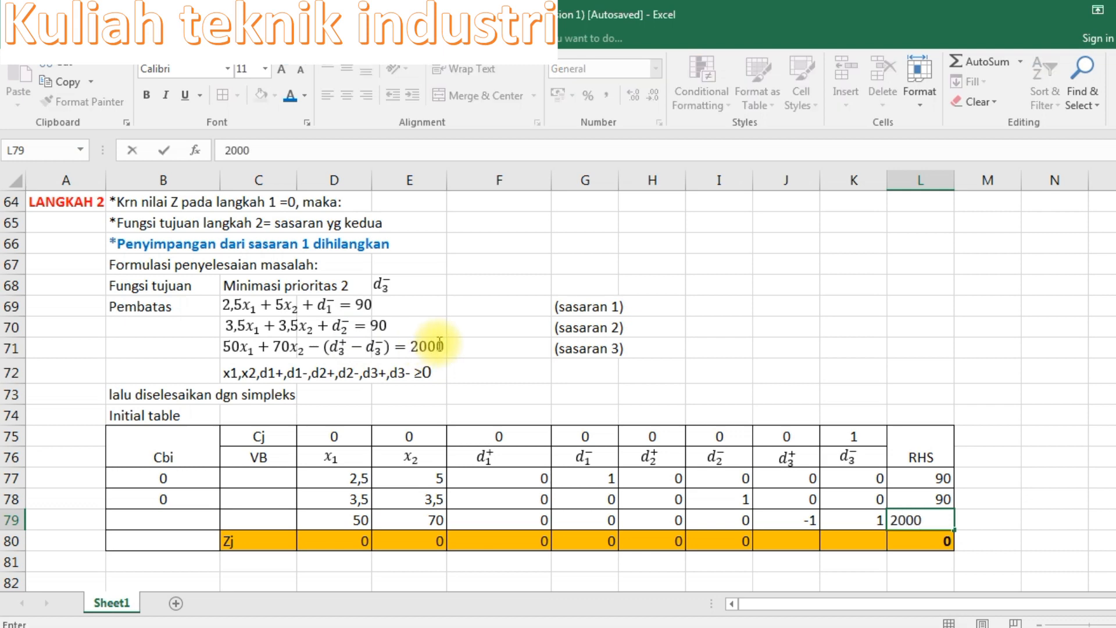
key("Return")
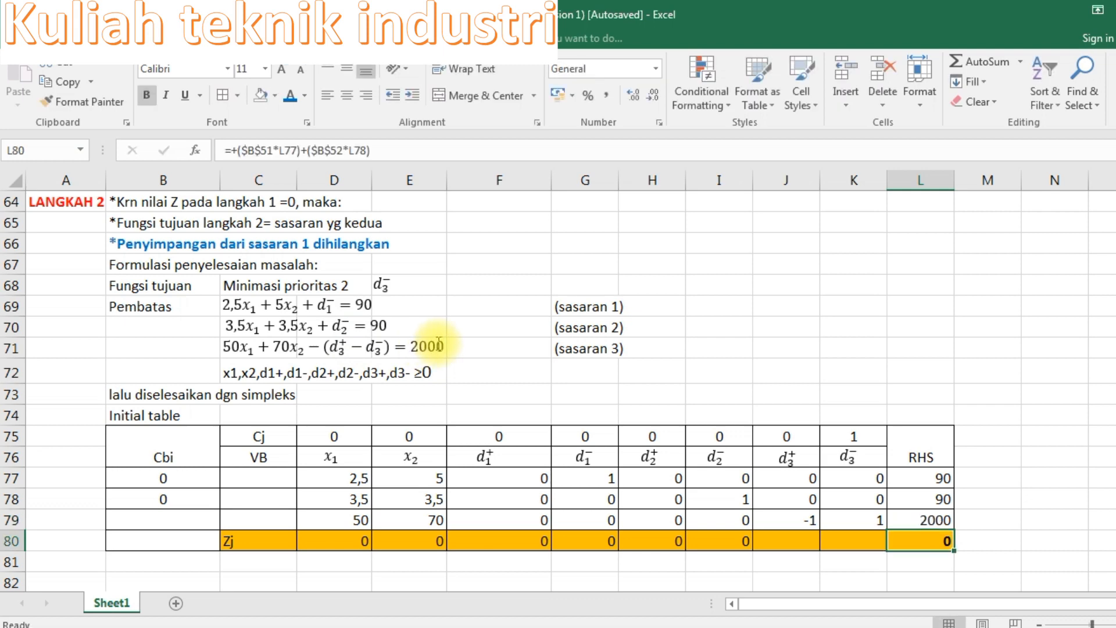
Step: Examine the deviation variable columns of the Langkah 2 table and the earlier tables that share column F
scroll(233, 377, "down", 3)
scroll(347, 381, "up", 1)
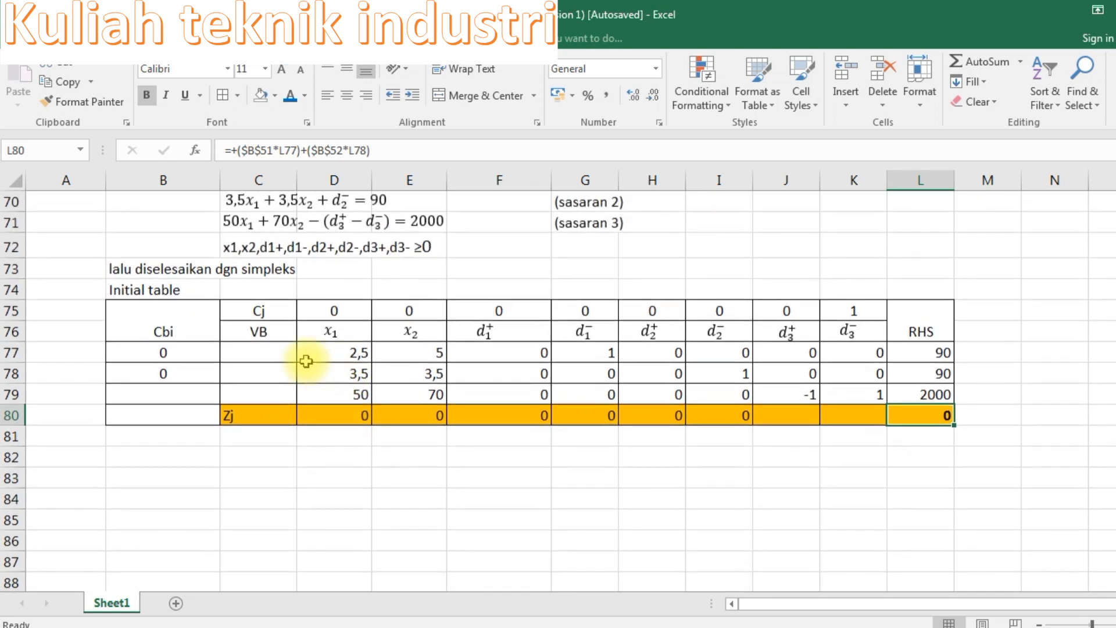
left_click(253, 351)
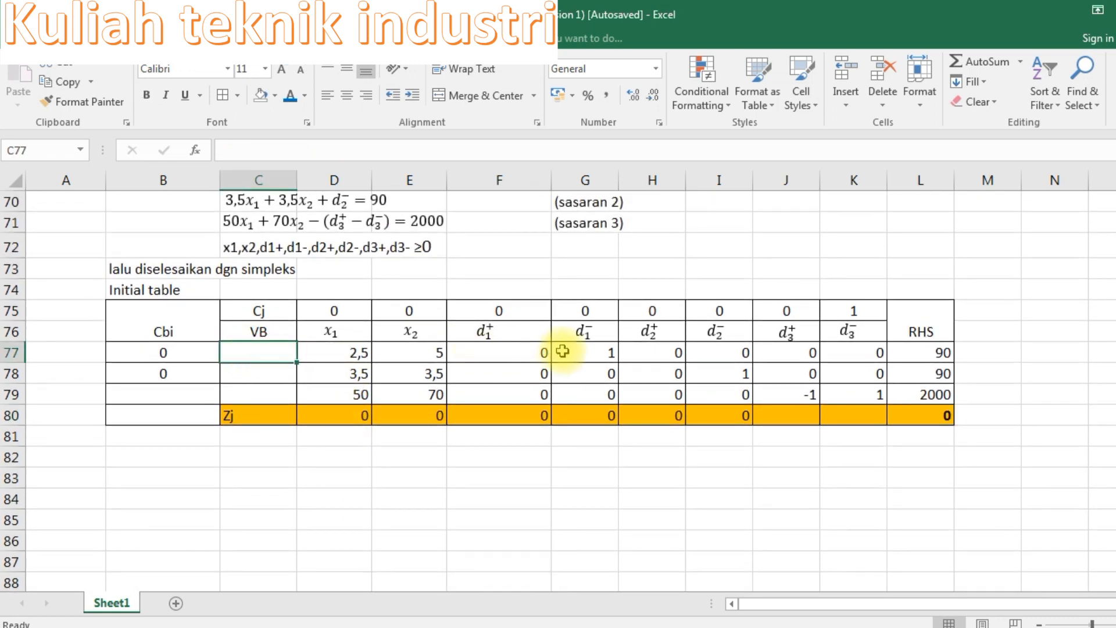
scroll(562, 351, "up", 1)
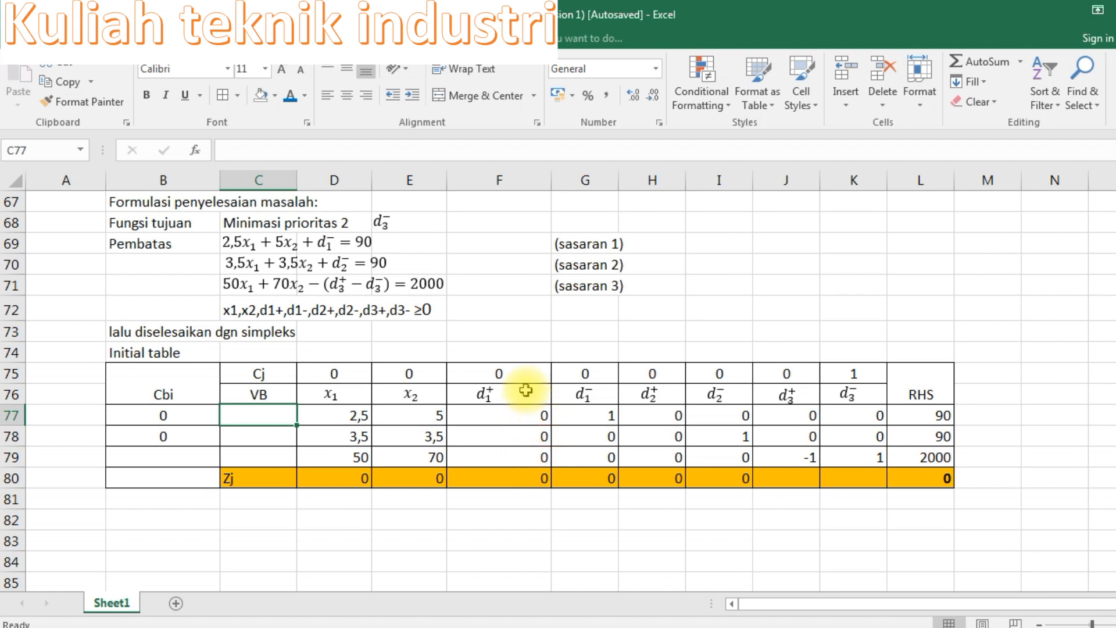
left_click(585, 393)
left_click(601, 436)
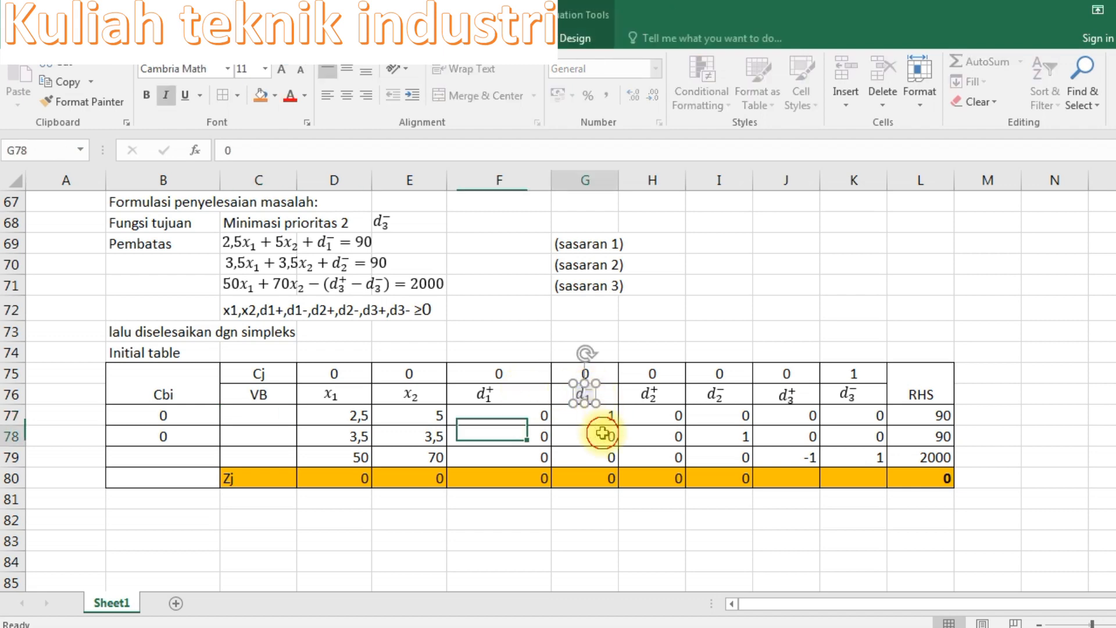
left_click(744, 498)
left_click(486, 392)
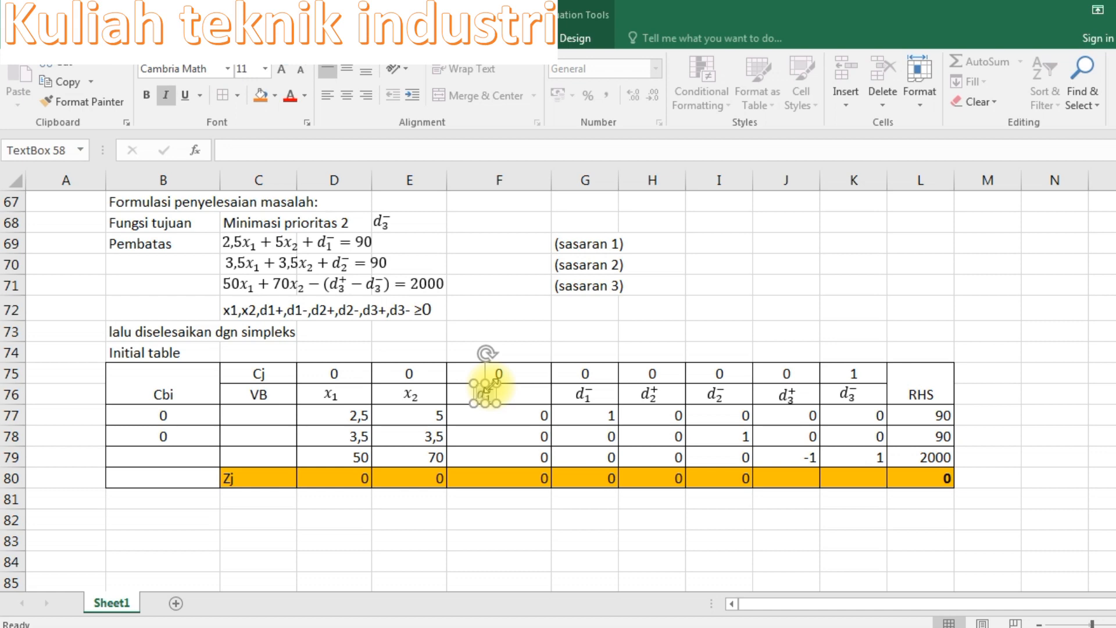
left_click(625, 415)
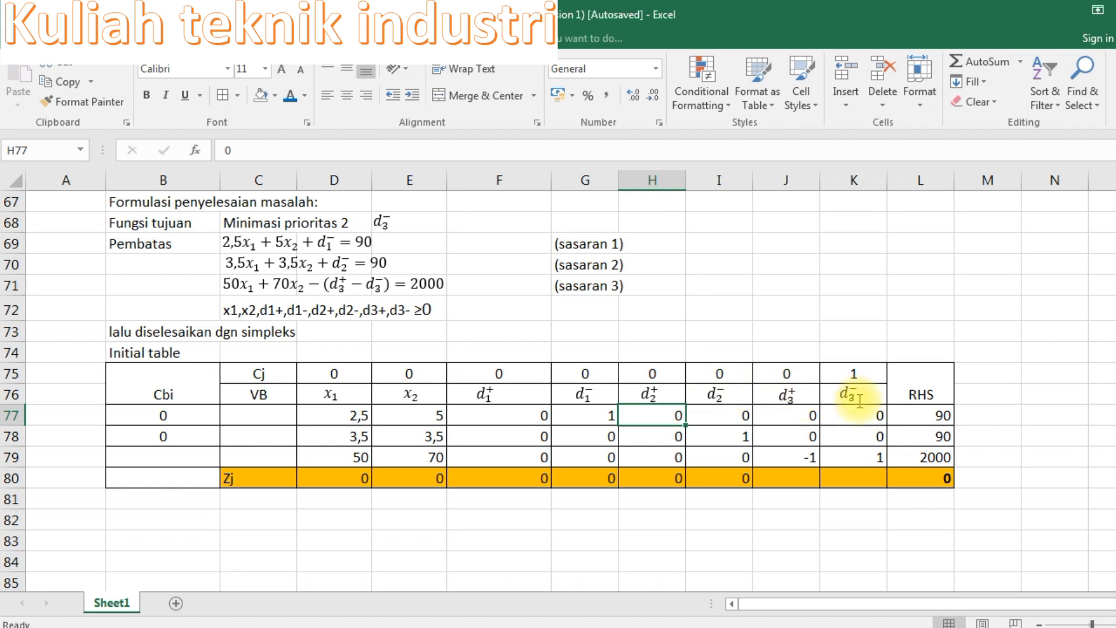
left_click(511, 415)
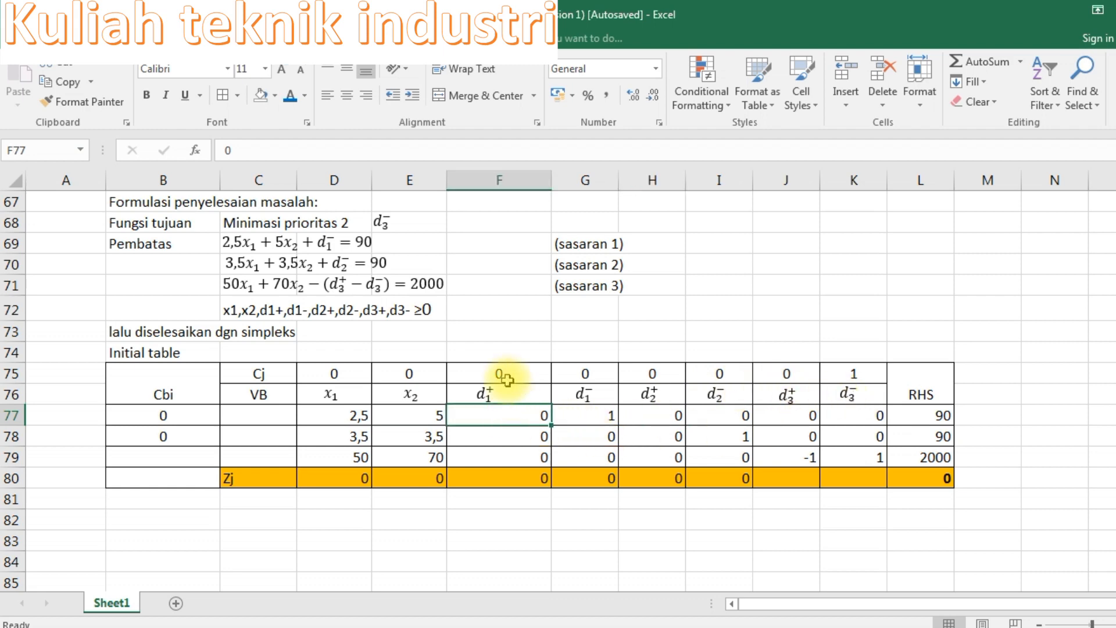
right_click(498, 181)
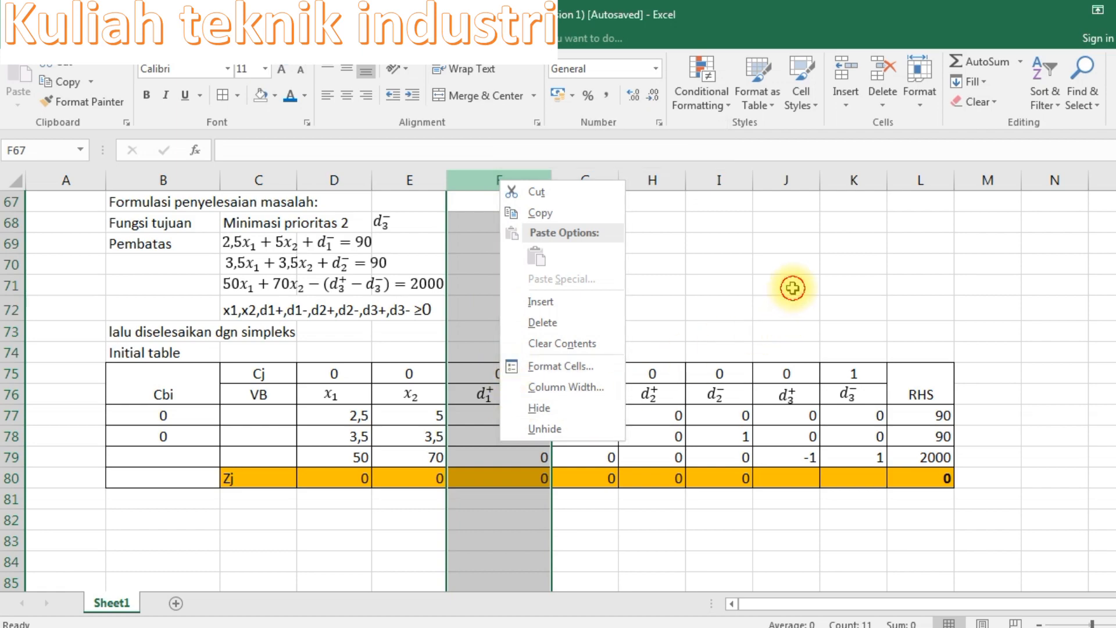
scroll(784, 287, "up", 20)
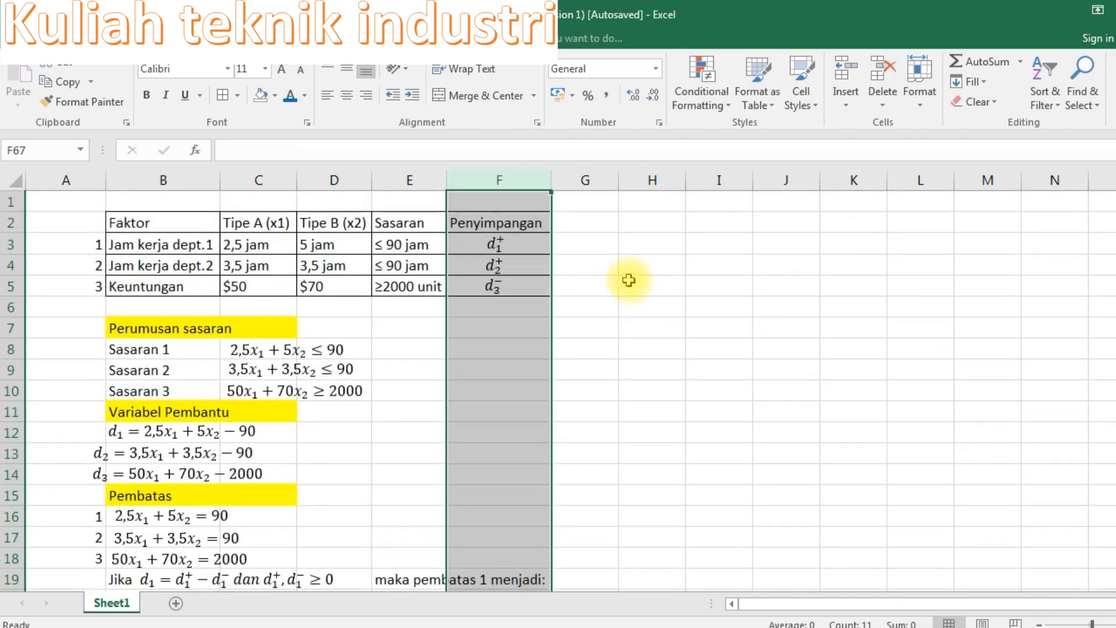
scroll(519, 198, "down", 16)
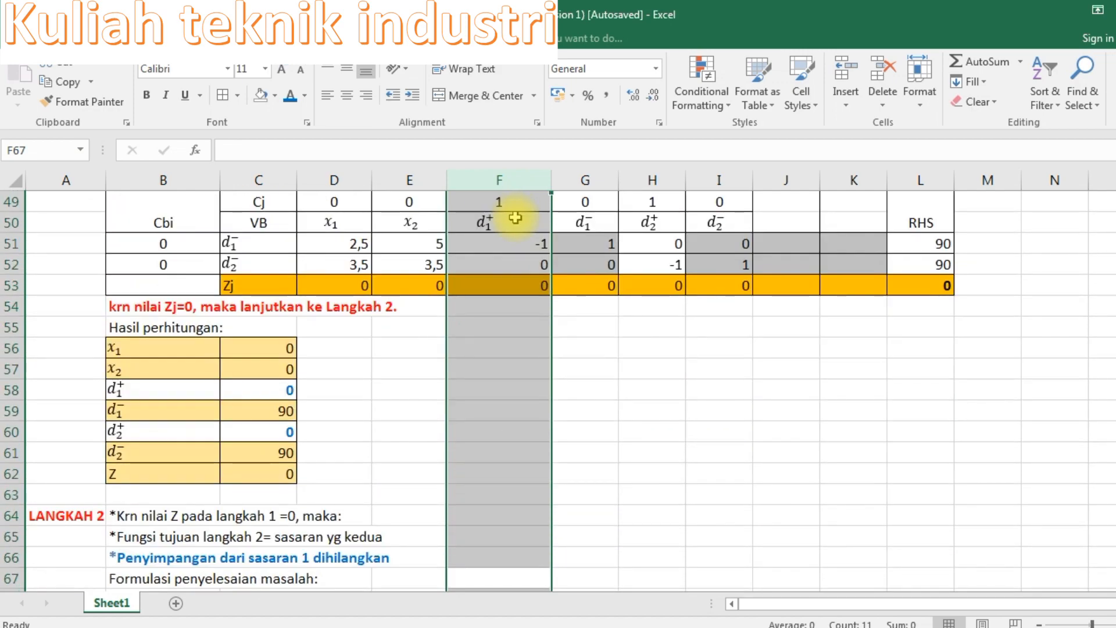
scroll(511, 215, "down", 11)
scroll(503, 163, "up", 5)
left_click(644, 346)
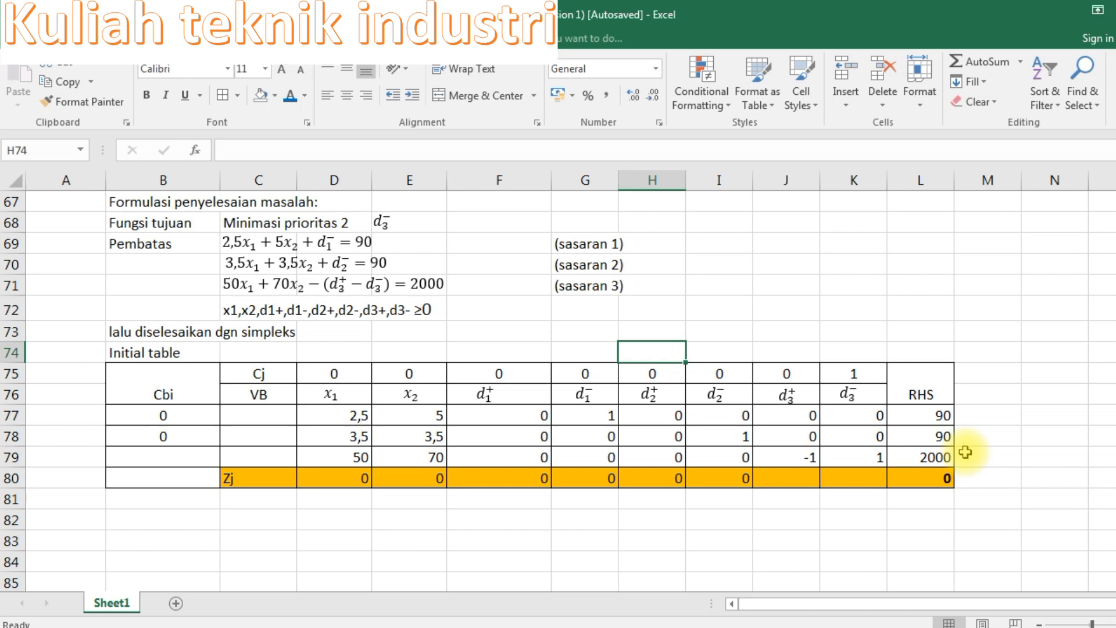
Step: Delete the d₁⁺ label and move the d₁⁻ column from G75:G80 onto F75:F80, replacing the d₁⁺ values
left_click(583, 394)
left_click(484, 394)
key("Delete")
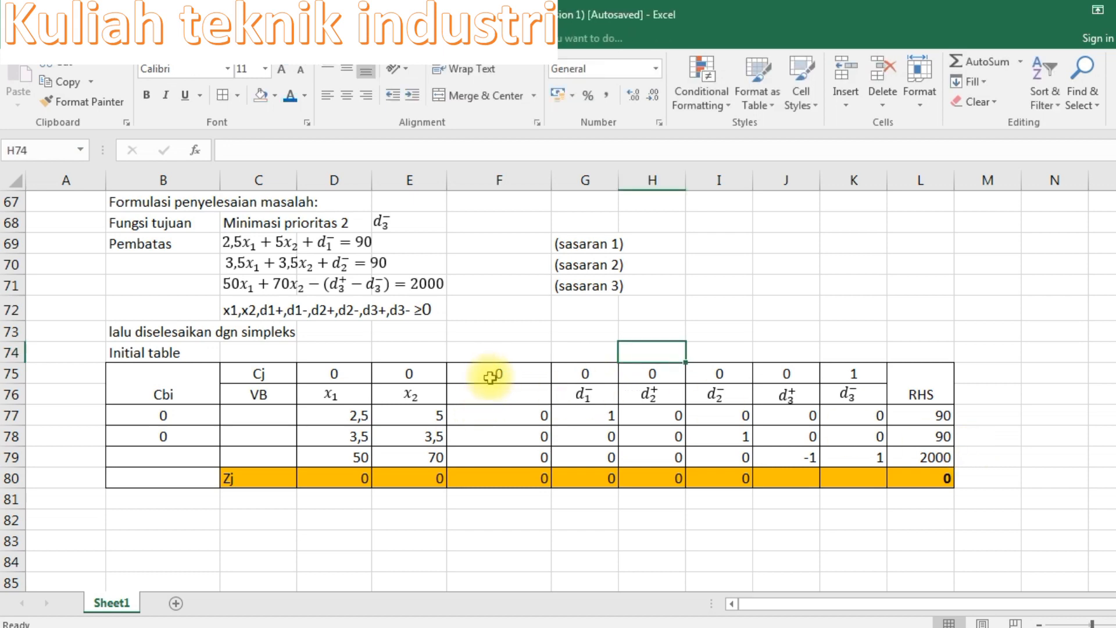
left_click(490, 377)
left_click_drag(584, 374, 517, 368)
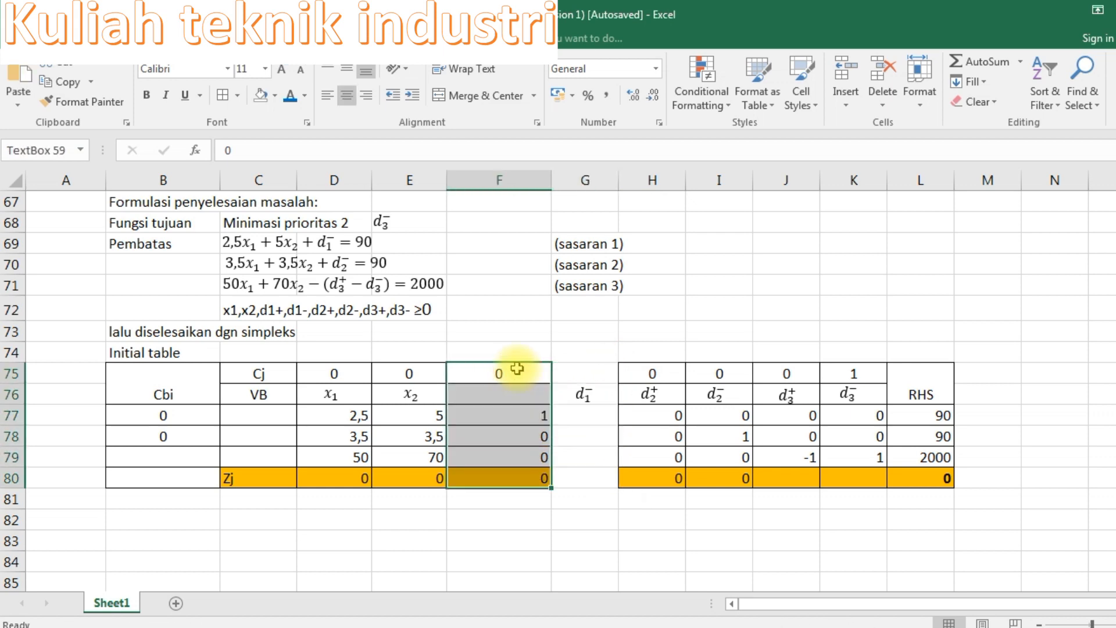
Step: Move the d₂⁻ column from I75:I80 into the emptied cells G75:G80
left_click(617, 374)
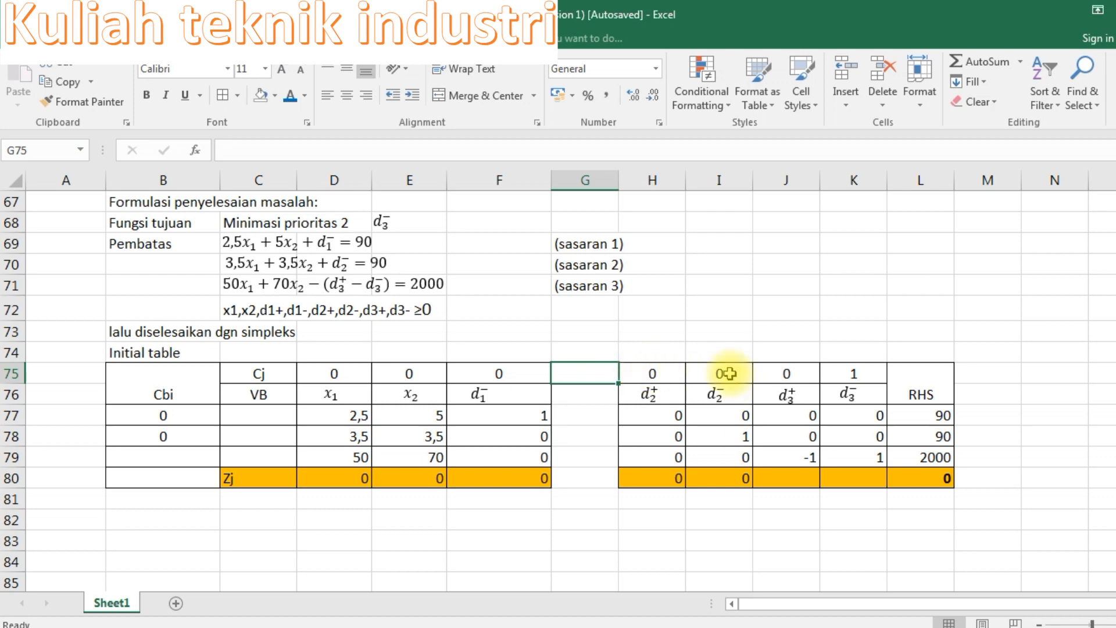
left_click_drag(720, 375, 742, 476)
key("ctrl+c")
left_click(583, 369)
key("ctrl+v")
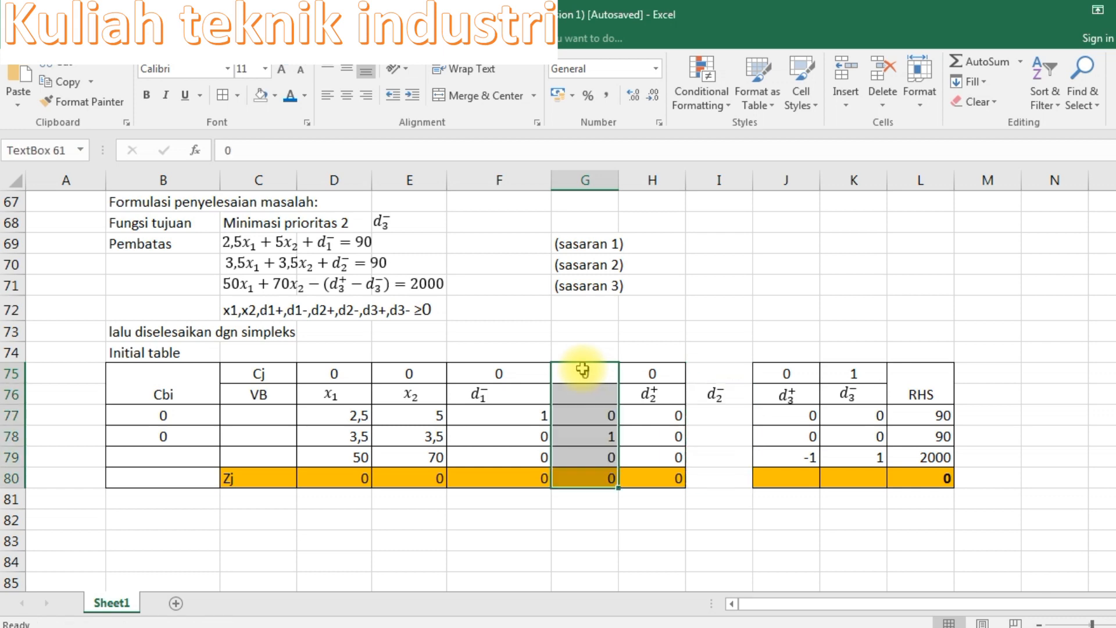
Step: Move the d₃⁺ column from J74:J80 onto H74:H80, replacing the d₂⁺ values
left_click_drag(792, 355, 800, 470)
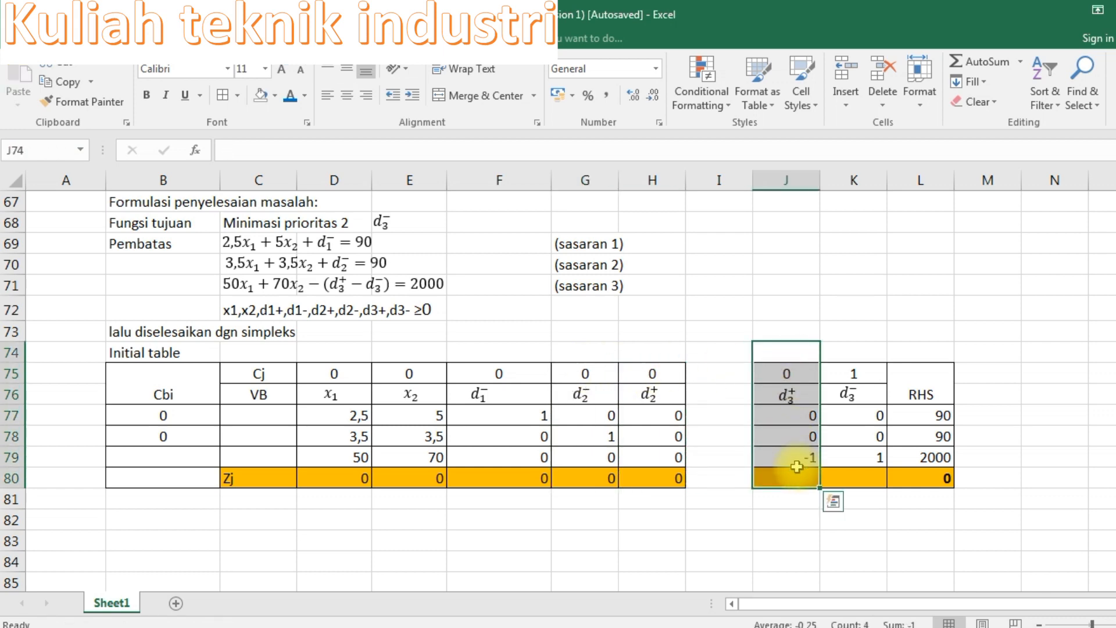
key("ctrl+c")
left_click(645, 347)
key("ctrl+v")
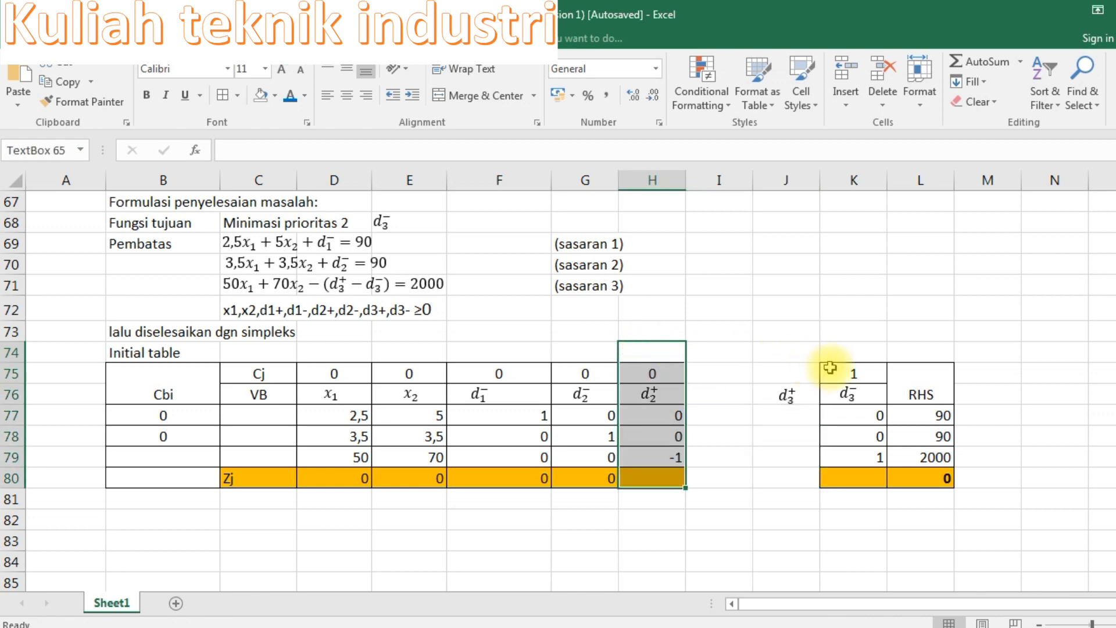
Step: Move the d₃⁻ and RHS columns from K74:L80 to I74:J80 to close the gap in the table
left_click_drag(838, 352, 911, 471)
key("ctrl+x")
left_click(705, 351)
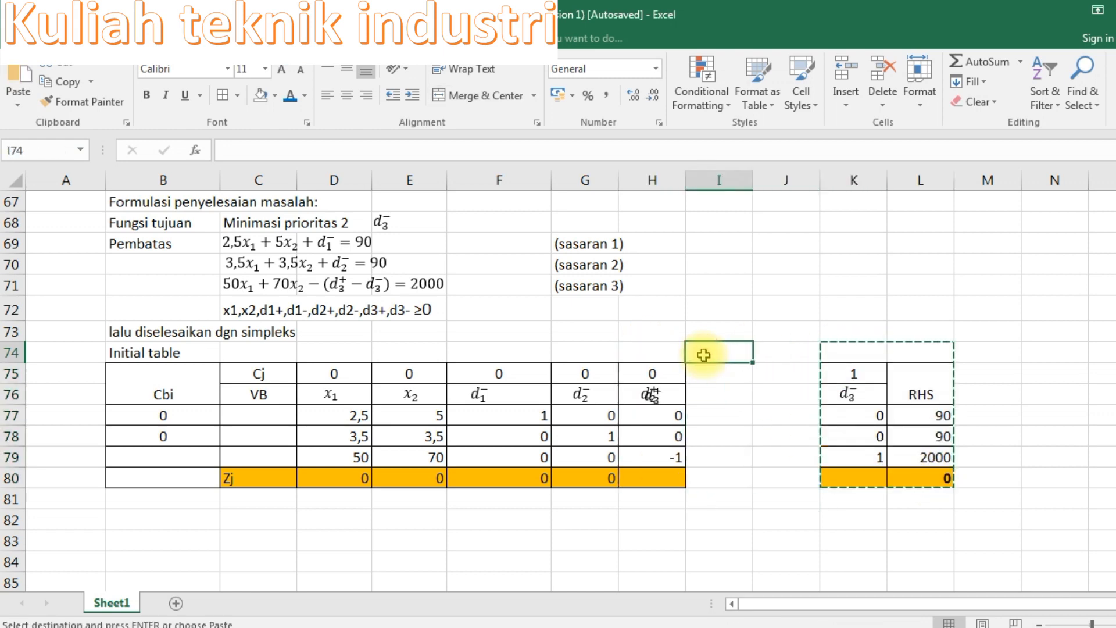
key("ctrl+v")
Step: Delete the upper of the two overlapping variable labels in H76 and select the remaining d₂⁺ label
left_click(654, 385)
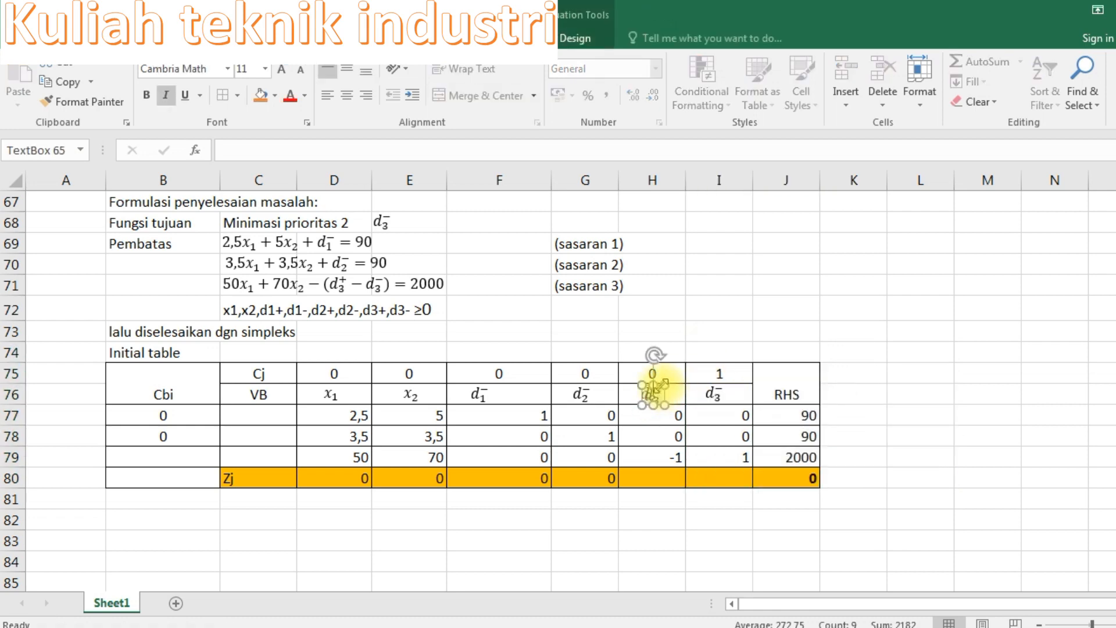
key("Delete")
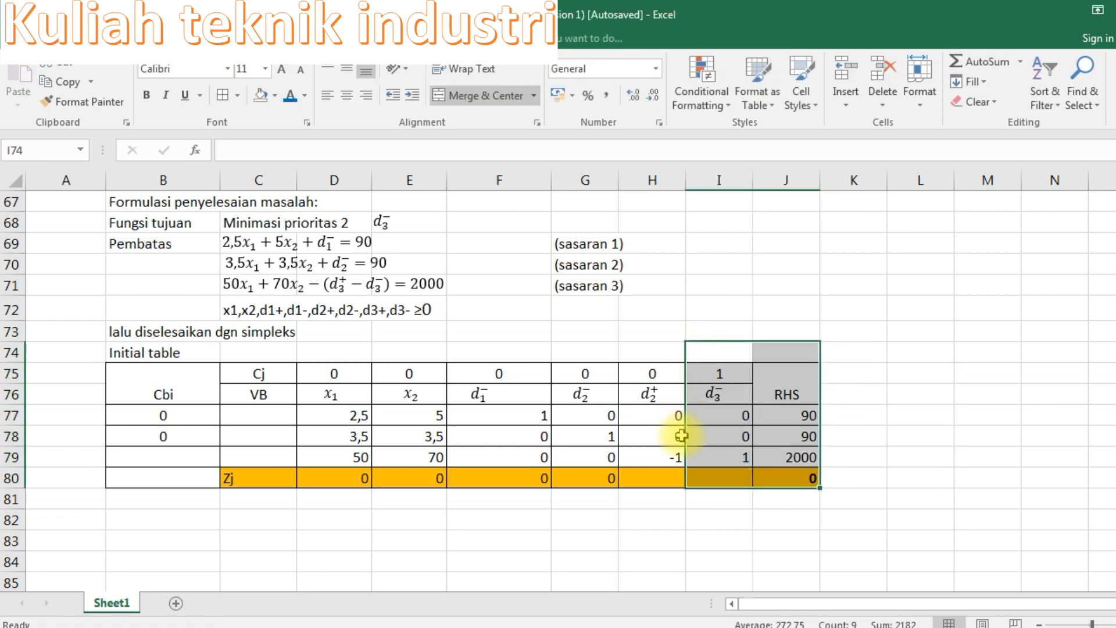
left_click(867, 414)
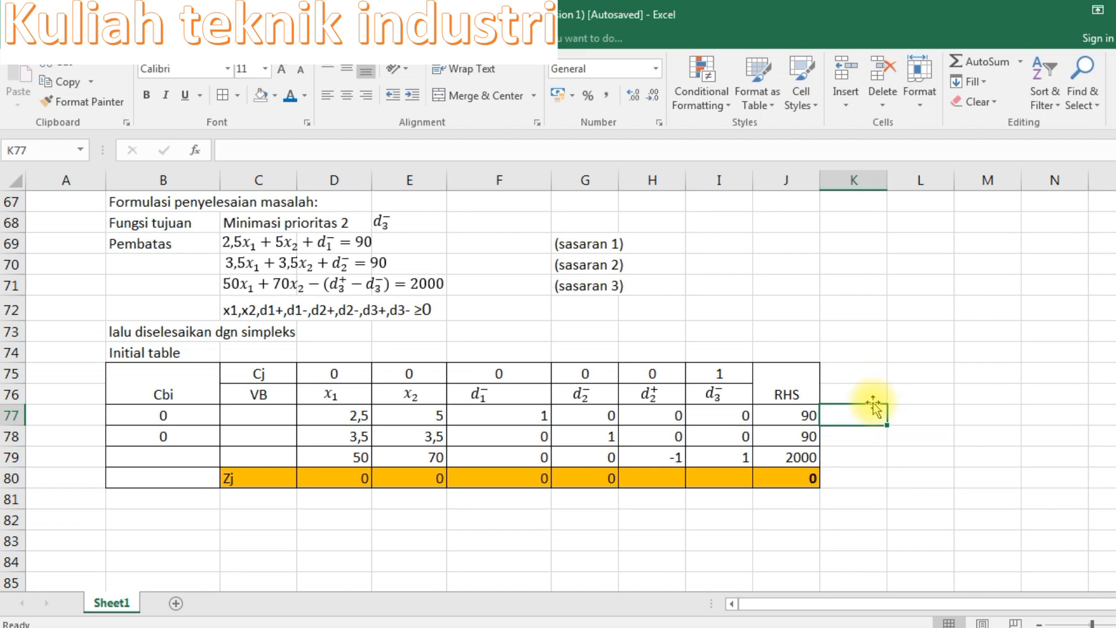
left_click(651, 394)
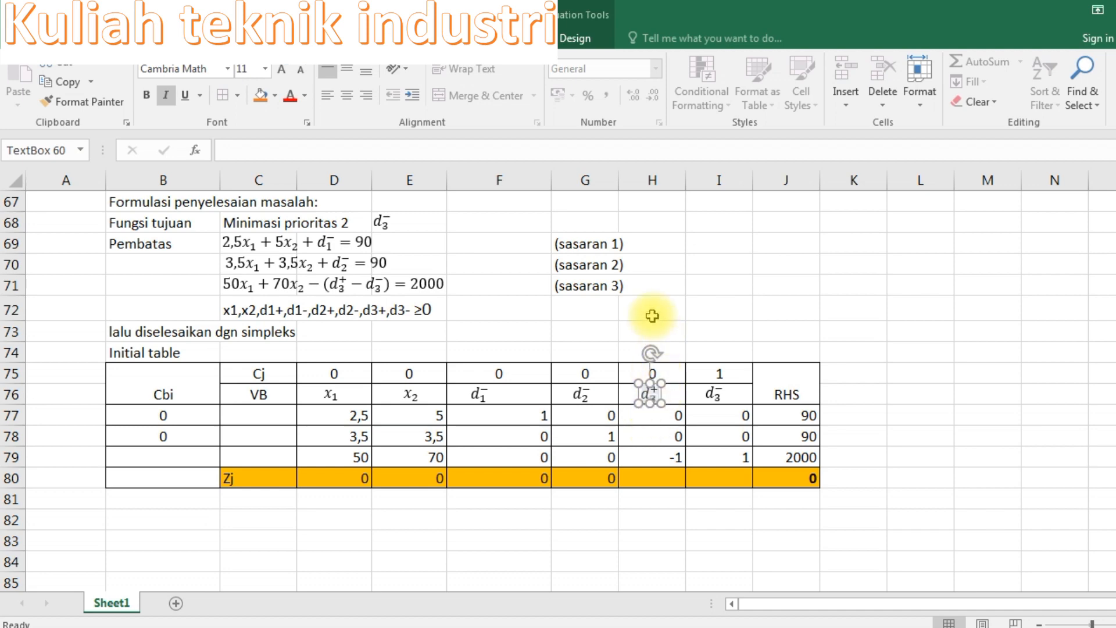
Step: Review the Langkah 2 problem formulation, the previous calculation results and the variable headers of the initial table
left_click(667, 544)
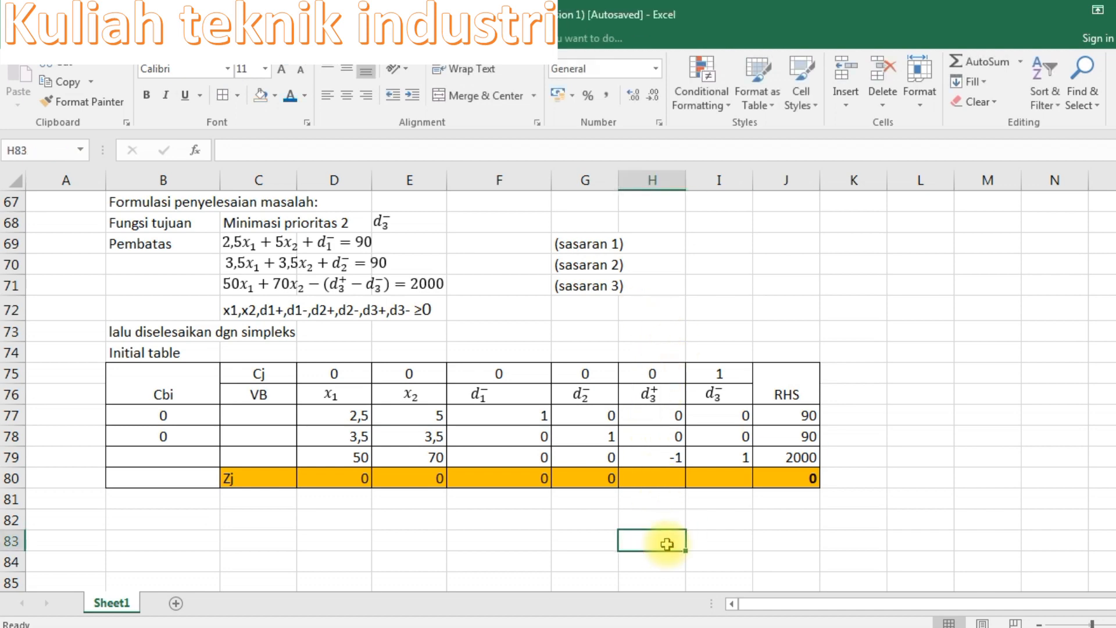
scroll(348, 347, "up", 2)
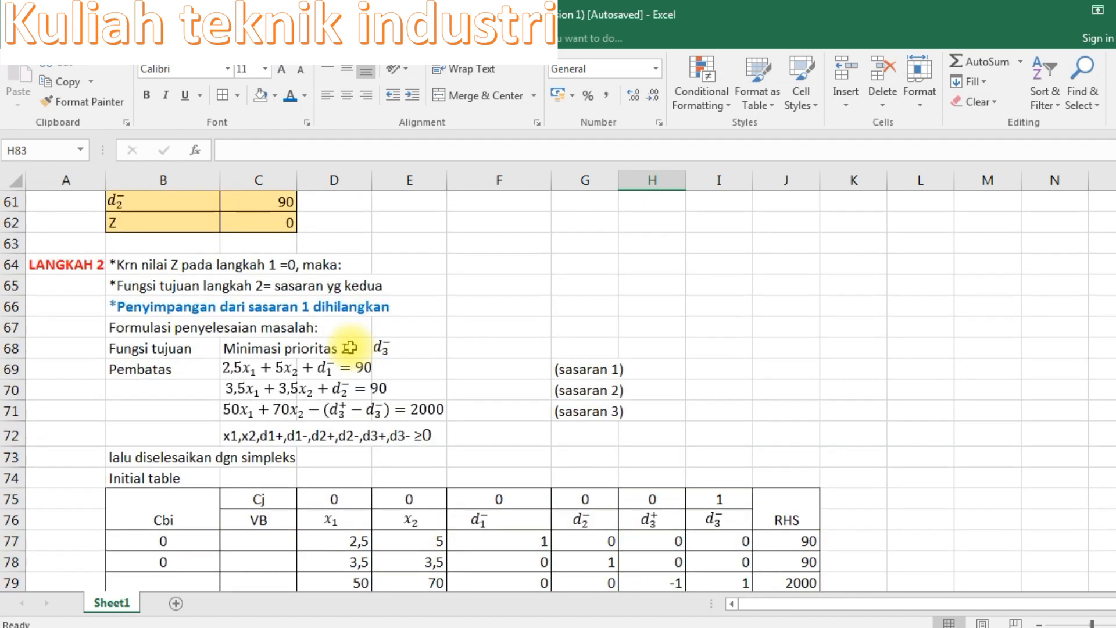
scroll(251, 368, "up", 1)
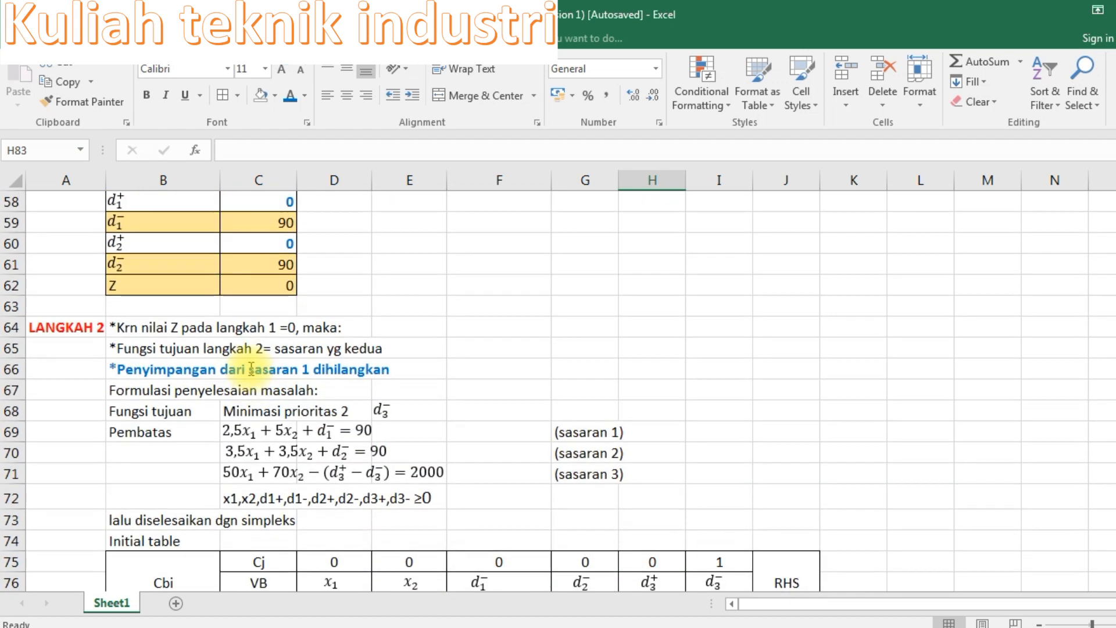
scroll(251, 368, "down", 3)
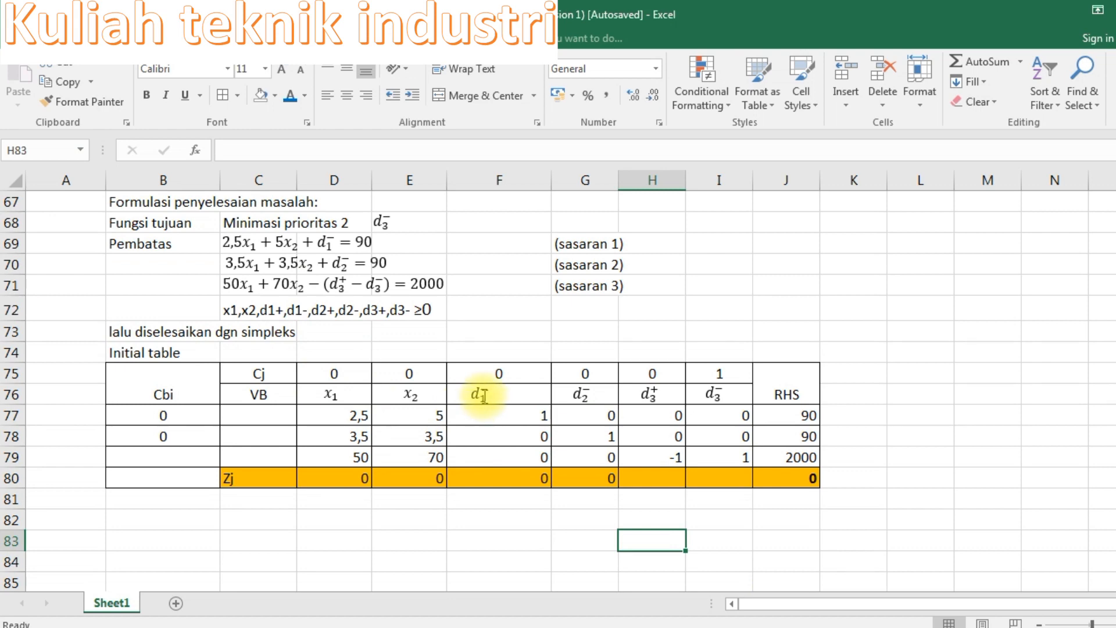
scroll(482, 395, "up", 5)
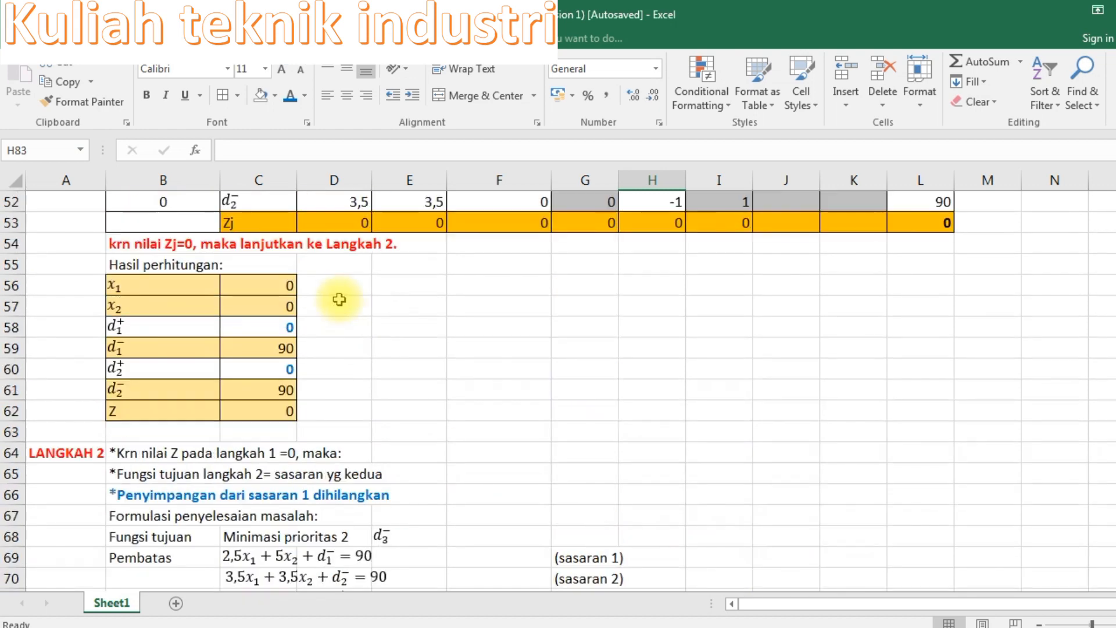
scroll(373, 412, "down", 5)
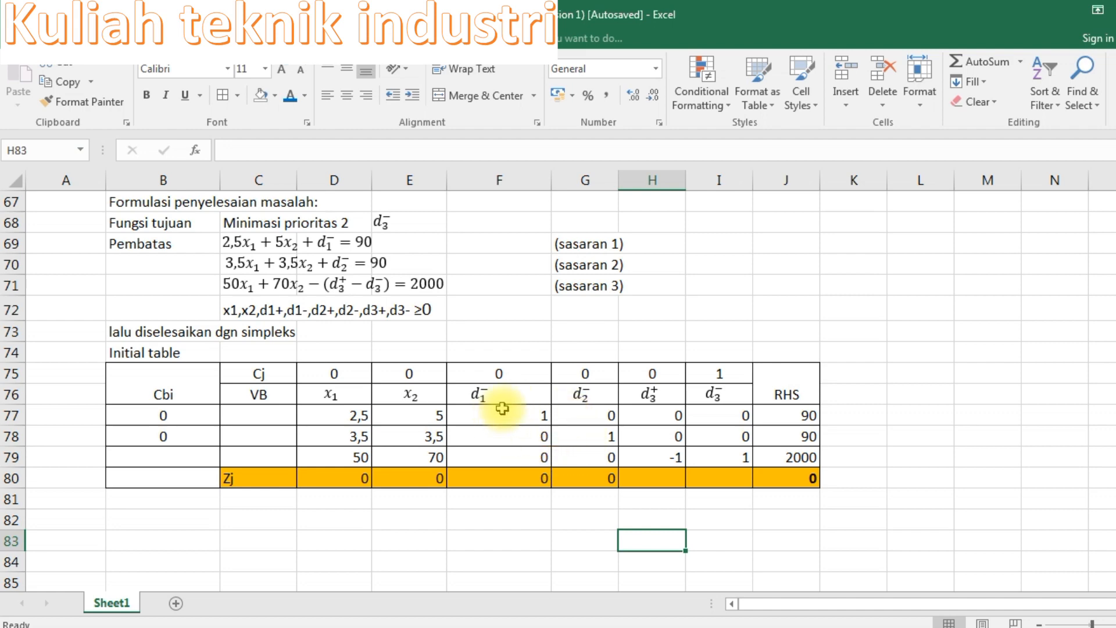
left_click(349, 394)
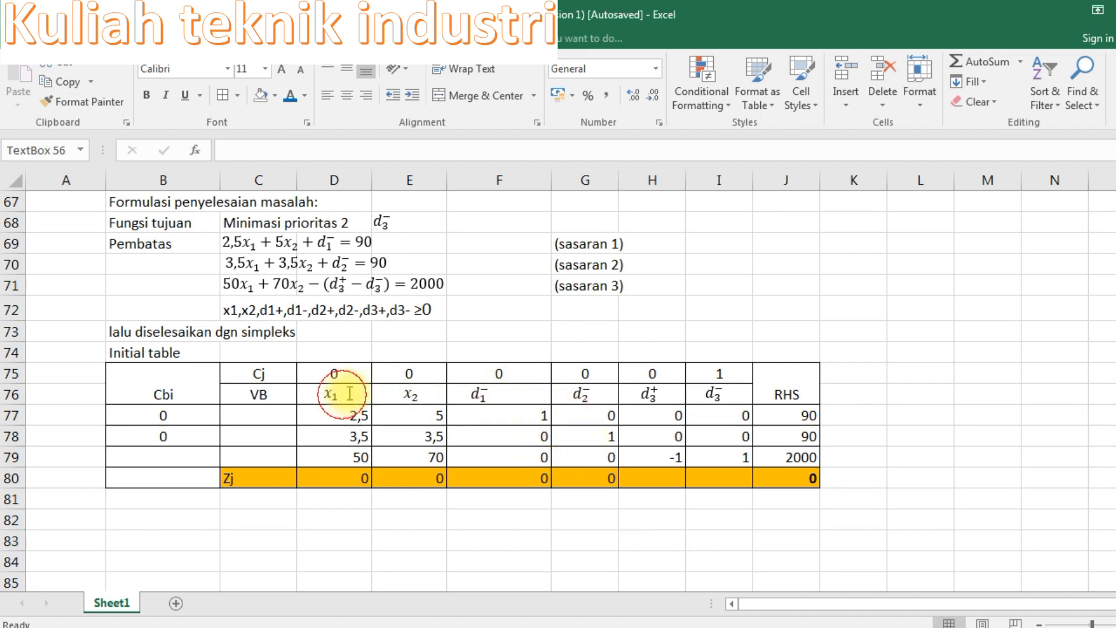
left_click(401, 395)
left_click(476, 394)
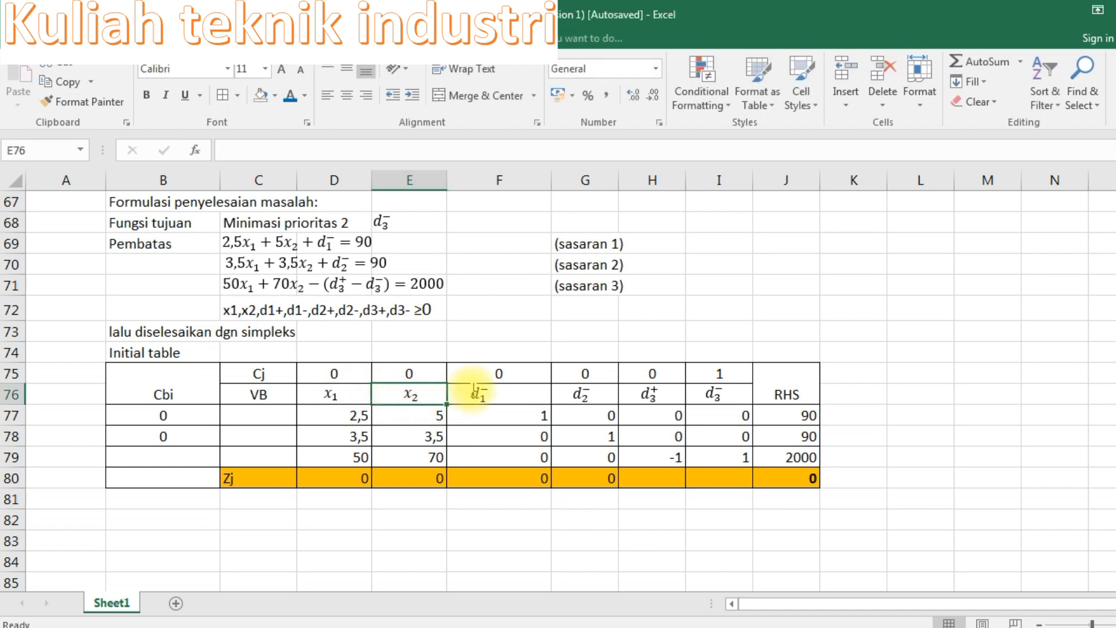
left_click(600, 399)
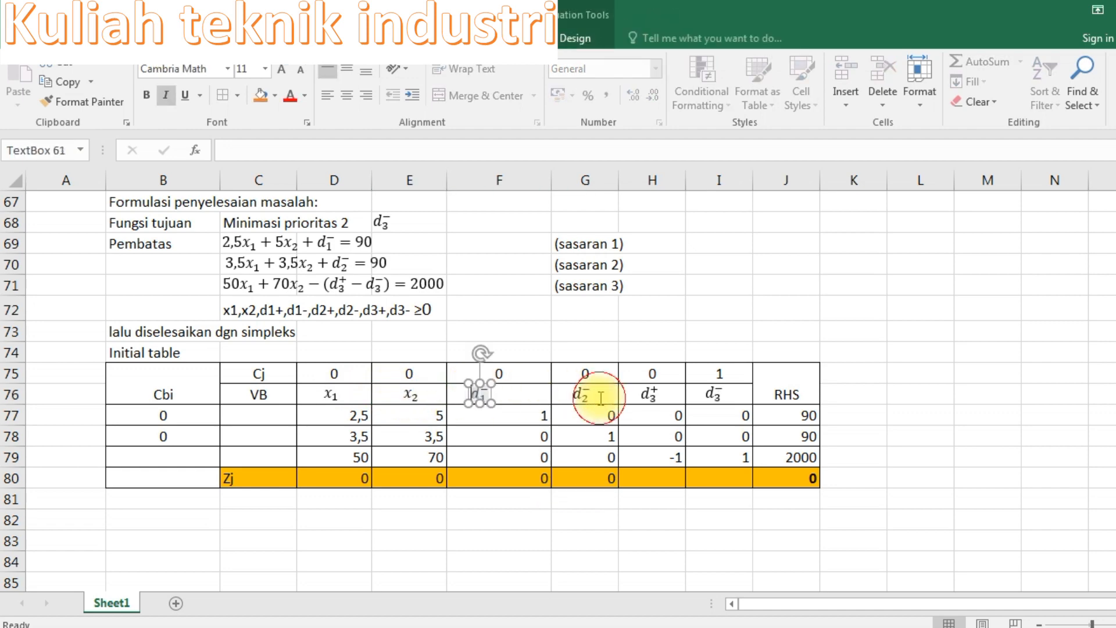
left_click(668, 398)
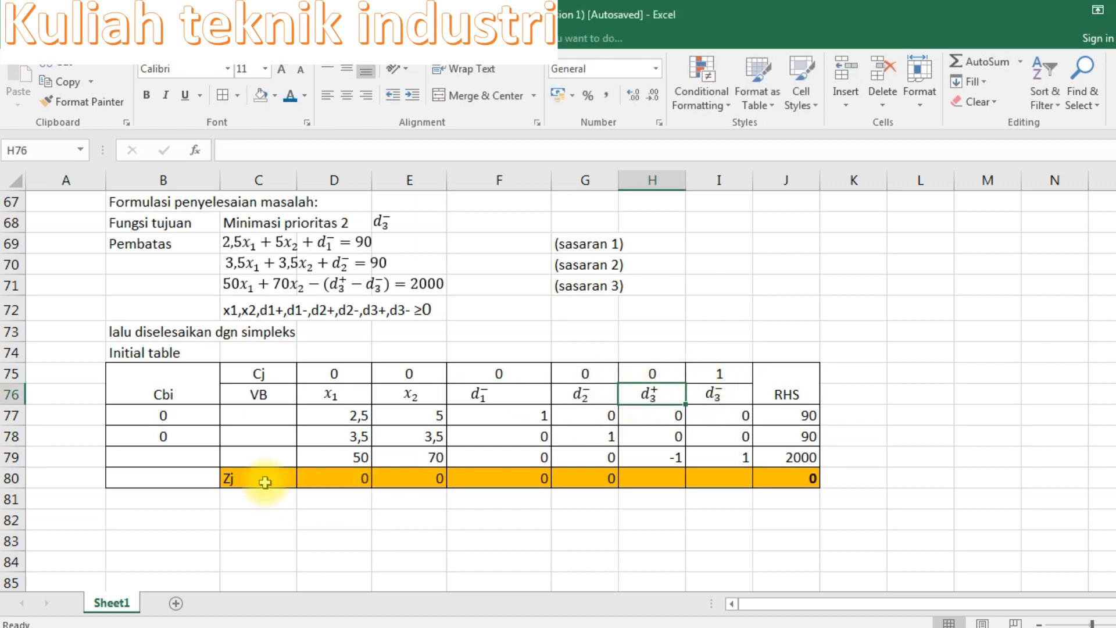
left_click(175, 457)
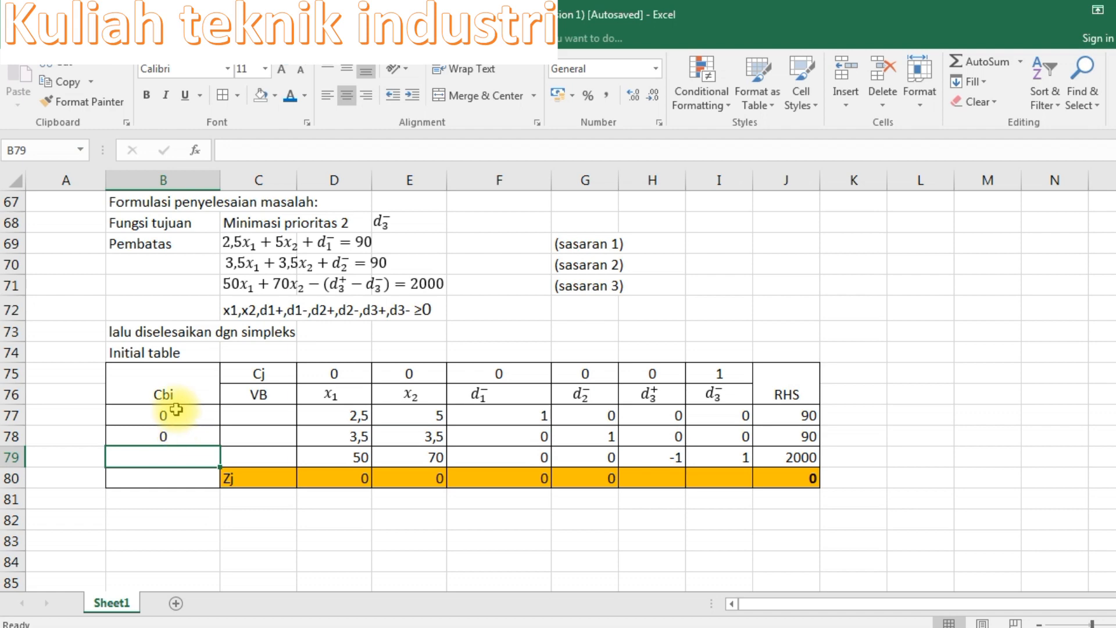
Step: Check the d1⁻ column's coefficients and copy the d1⁻ label into the VB cell of row 77
left_click_drag(506, 419, 517, 449)
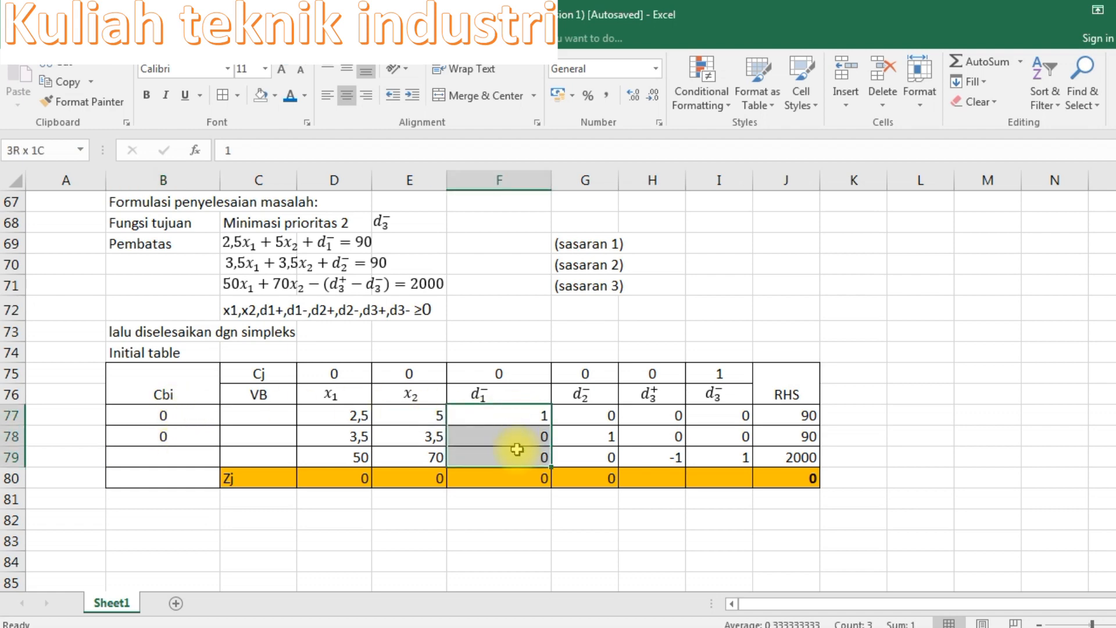
left_click_drag(517, 449, 517, 448)
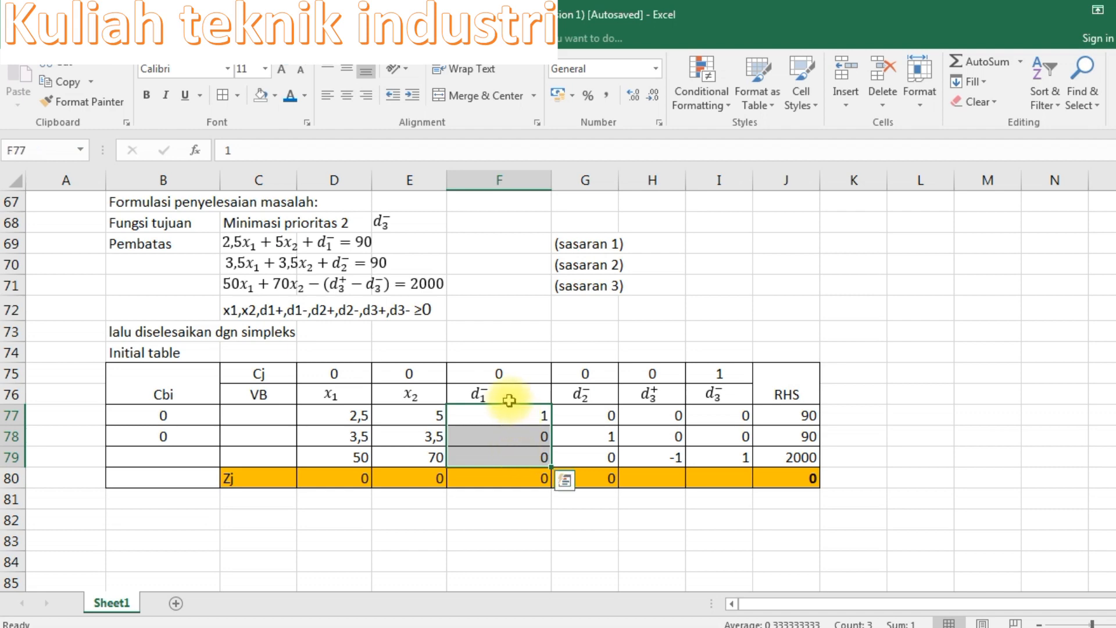
left_click(480, 393)
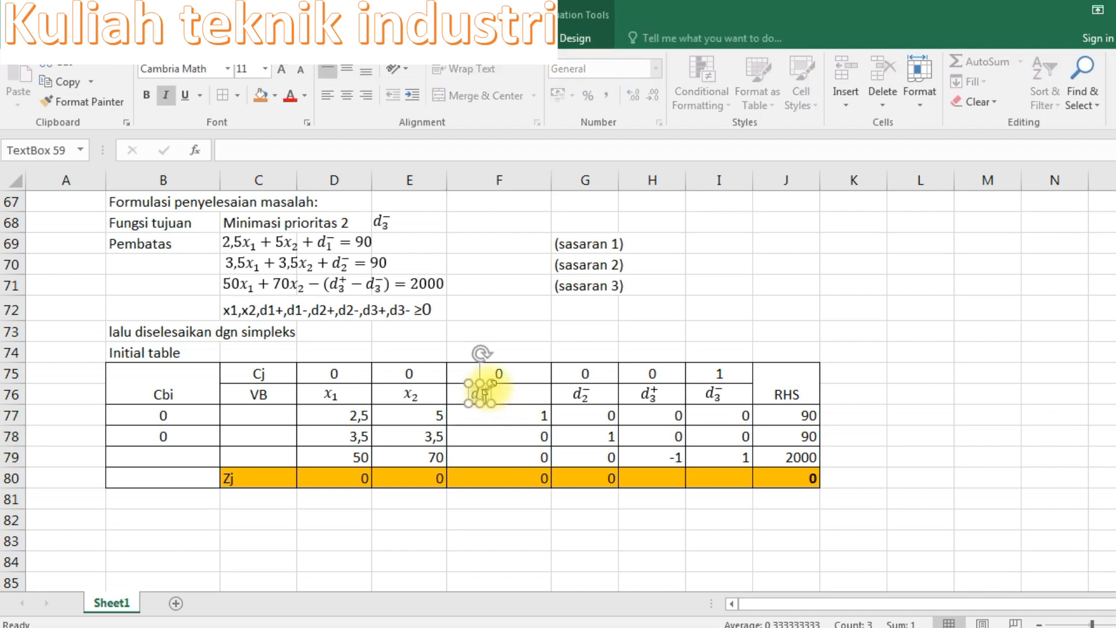
left_click(278, 413)
key("ctrl+v")
Step: Check the d2⁻ column's coefficients and copy the d2⁻ label into the VB cell of row 78
left_click_drag(599, 415, 605, 457)
left_click(580, 394)
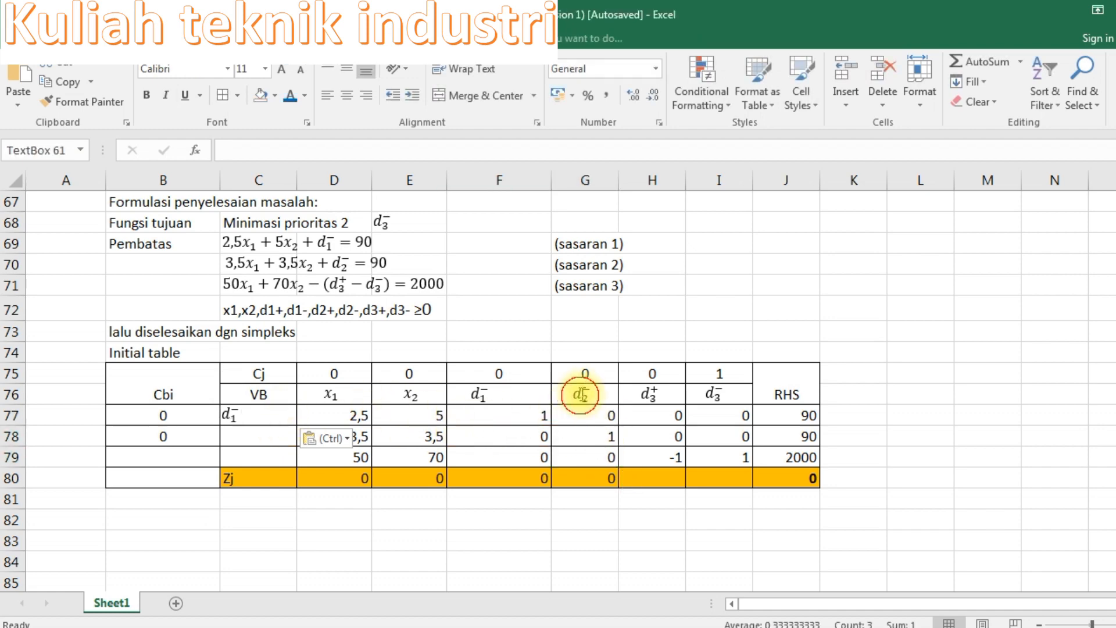
key("ctrl+c")
left_click(269, 432)
key("ctrl+v")
Step: Copy the d3⁻ header label into the VB cell of row 79 as the third basic variable
left_click(722, 457)
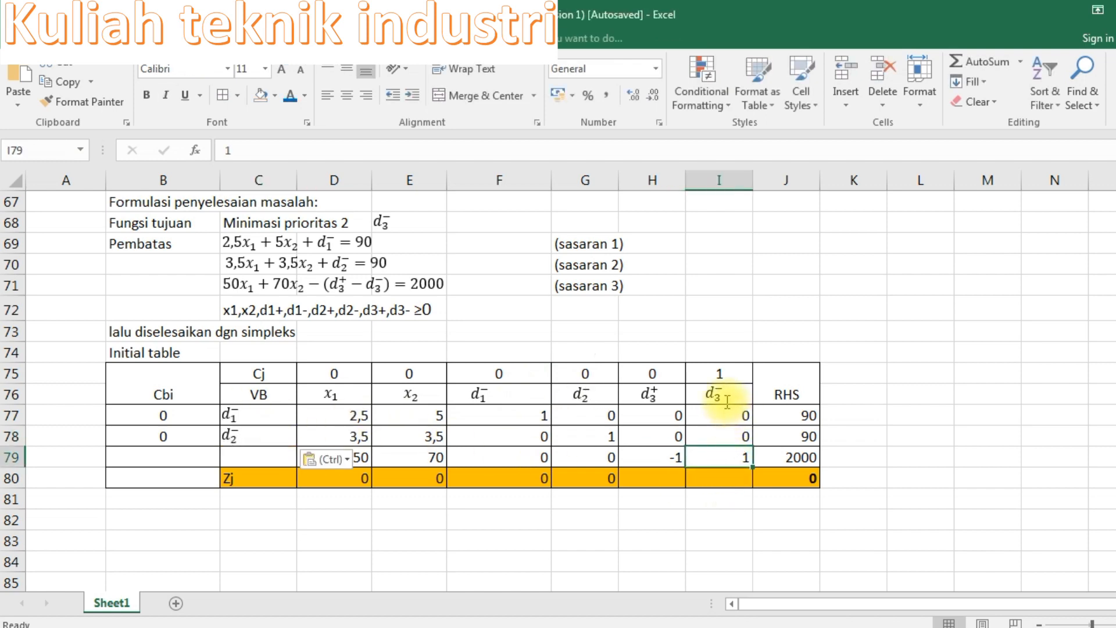
left_click(718, 391)
key("ctrl+c")
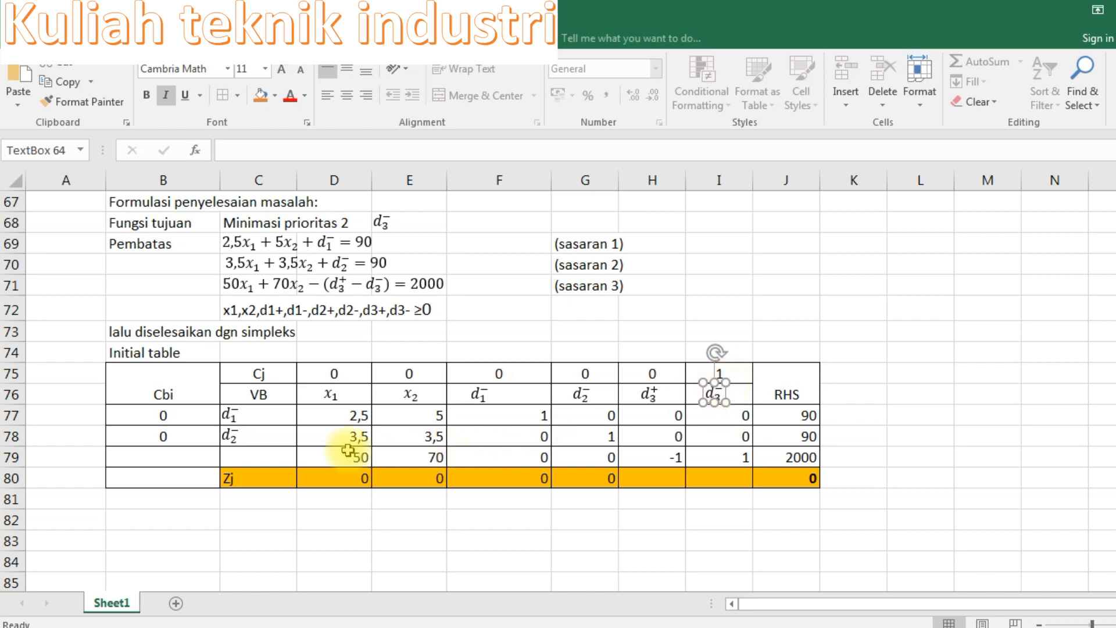
left_click(250, 455)
key("ctrl+v")
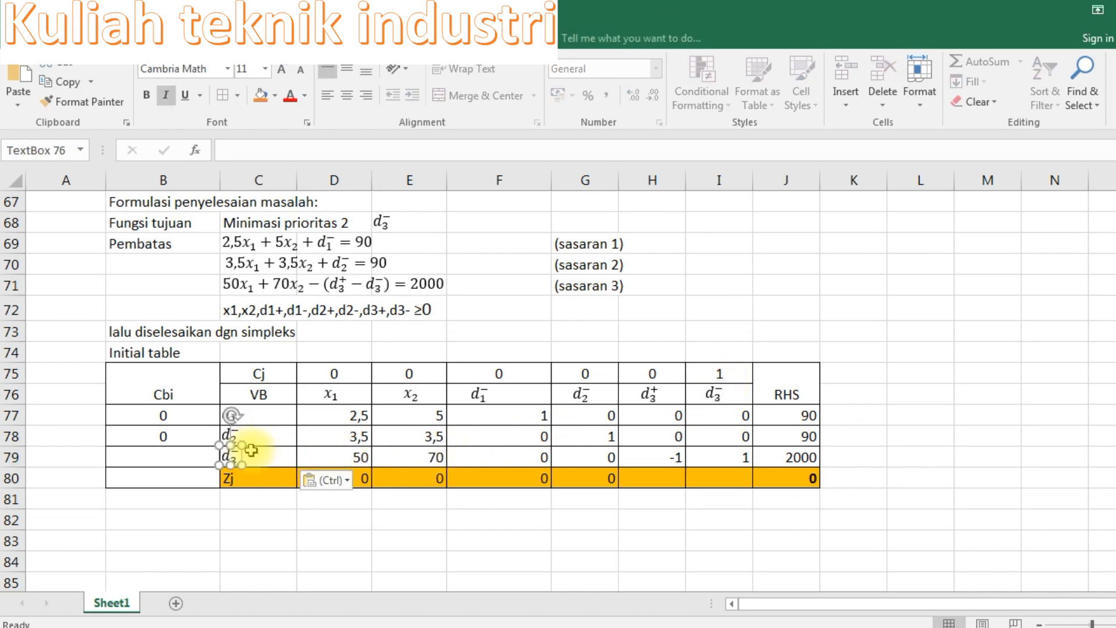
Step: Enter 1 as the Cbi value of the d3⁻ row in cell B79
left_click(161, 452)
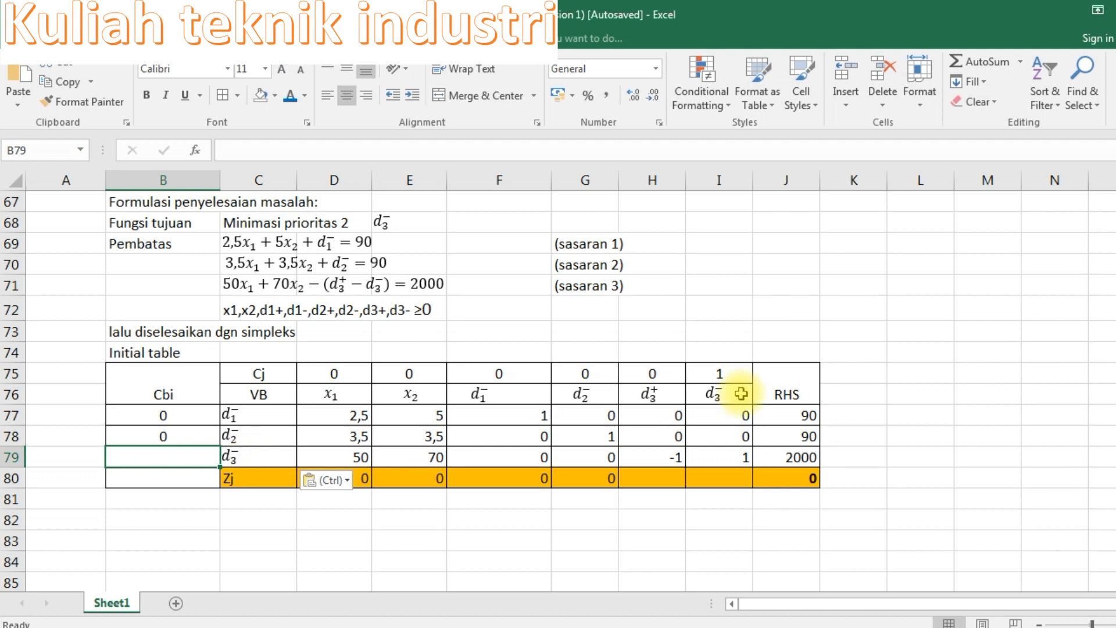
type("1")
key("Return")
key("Return")
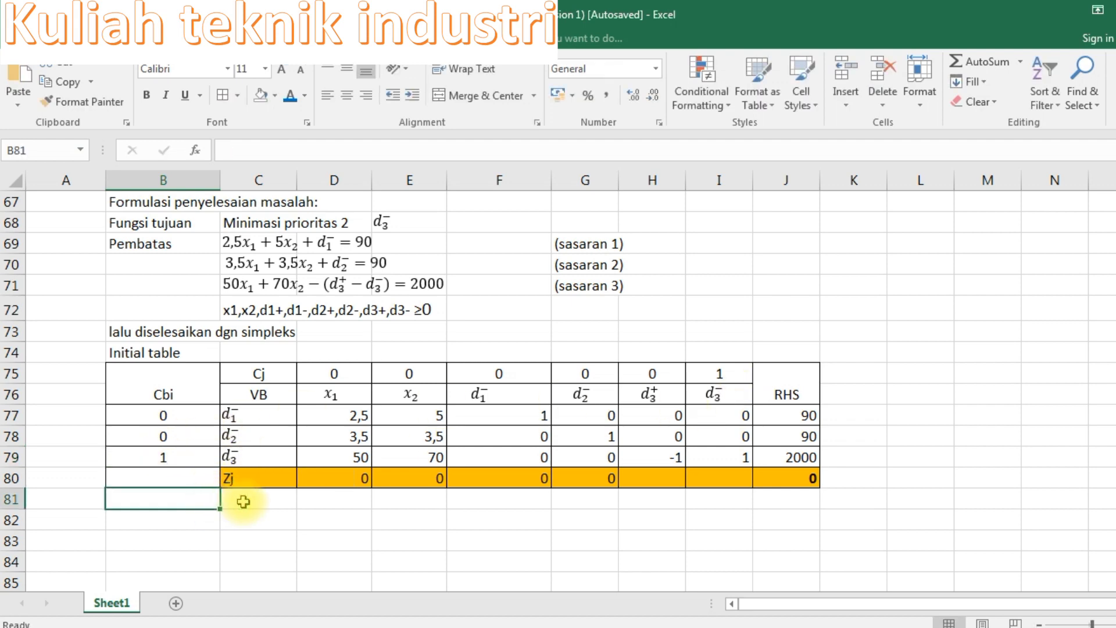
Step: Inspect the old Zj formula of the x1 column in D80 and clear it from the cell
left_click(251, 494)
left_click(254, 475)
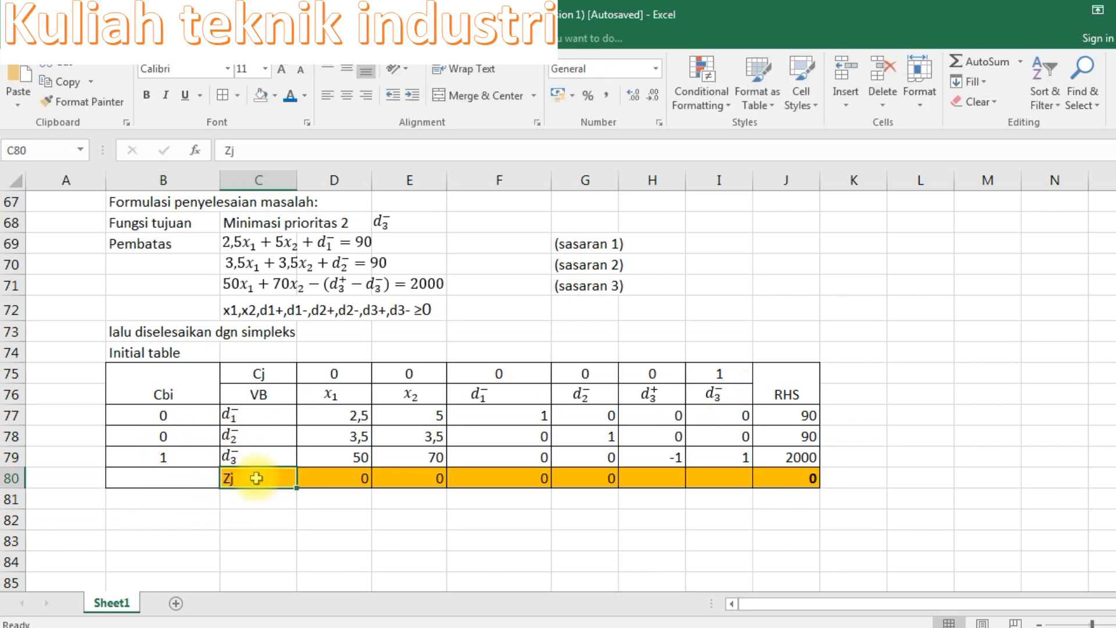
double_click(339, 473)
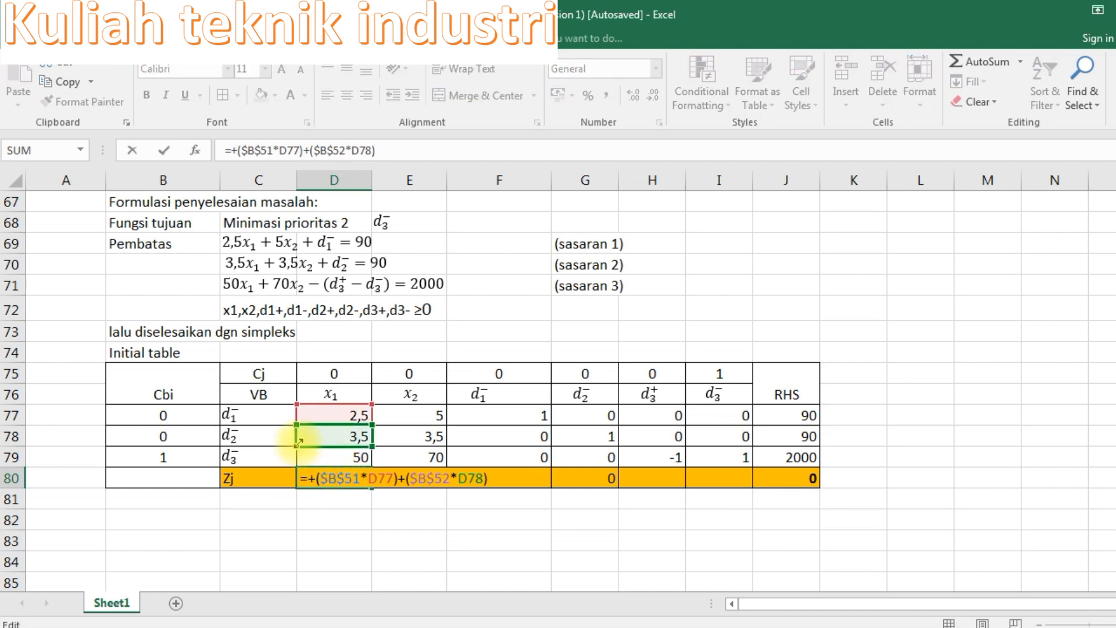
scroll(326, 440, "up", 5)
scroll(209, 426, "down", 6)
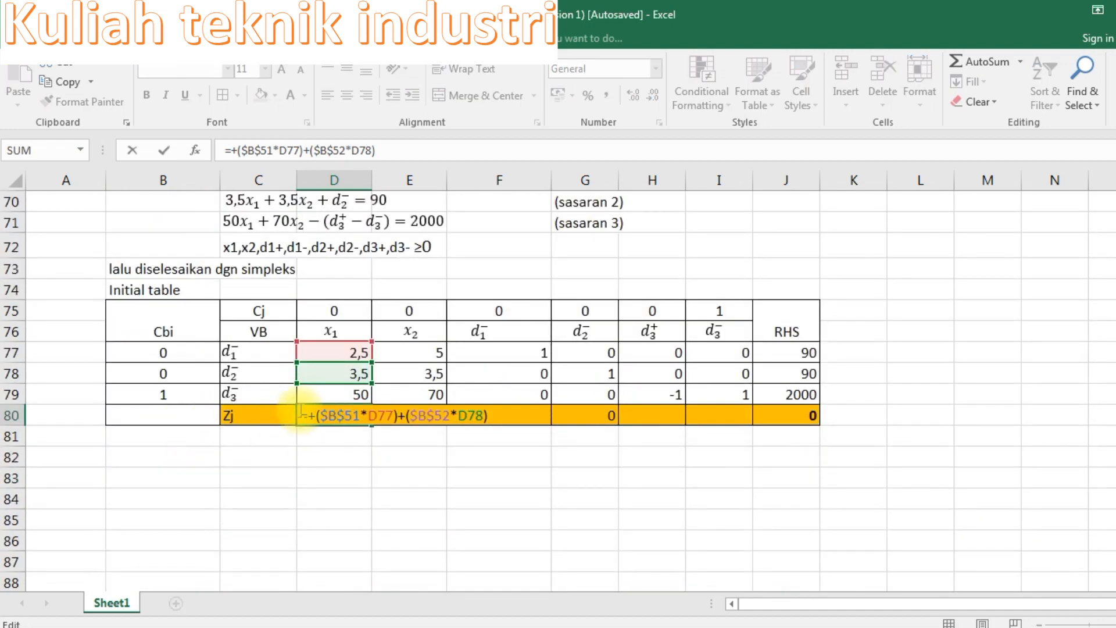
key("Return")
left_click(319, 411)
key("BackSpace")
key("Return")
left_click(332, 413)
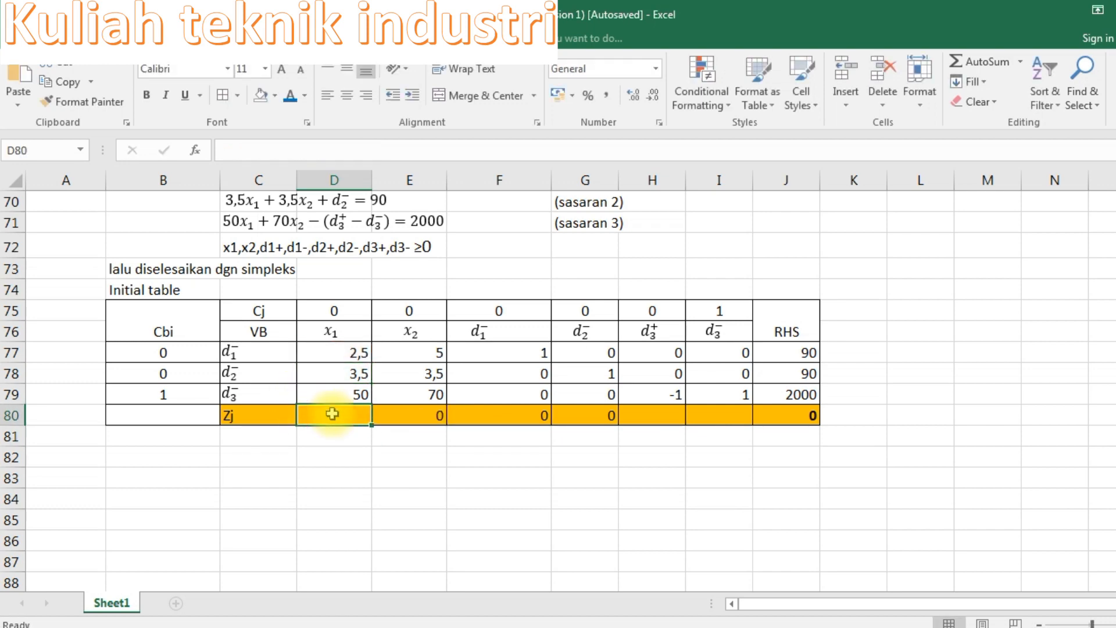
Step: Start a new Zj formula in D80 with the first two Cbi products, +(B77*D77)+(B78*D78)
type("+(")
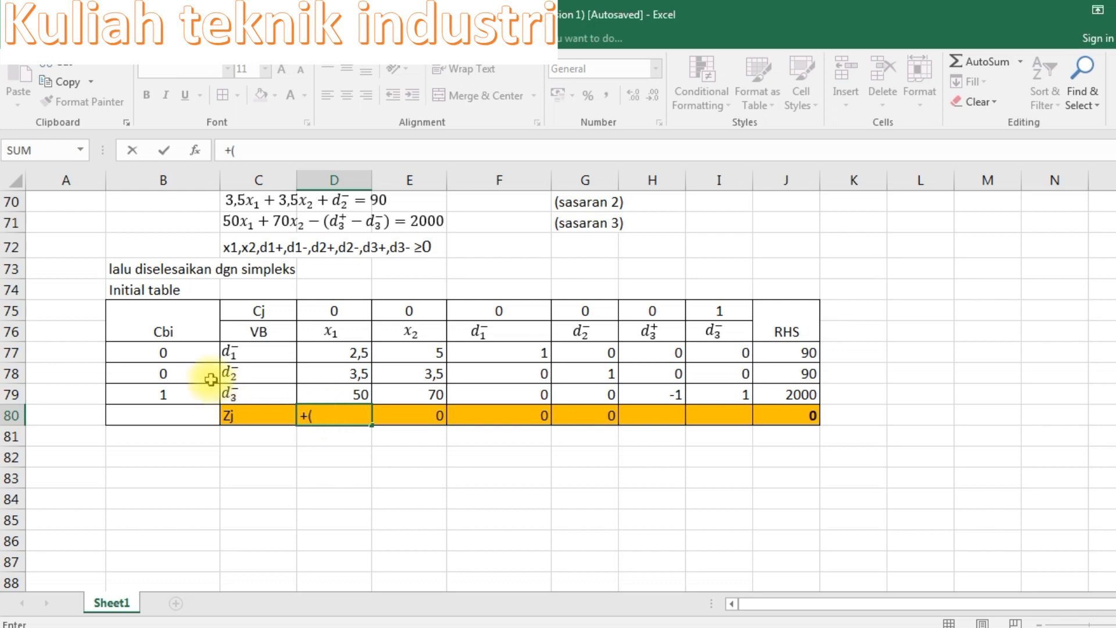
left_click(166, 352)
type("*")
left_click(319, 351)
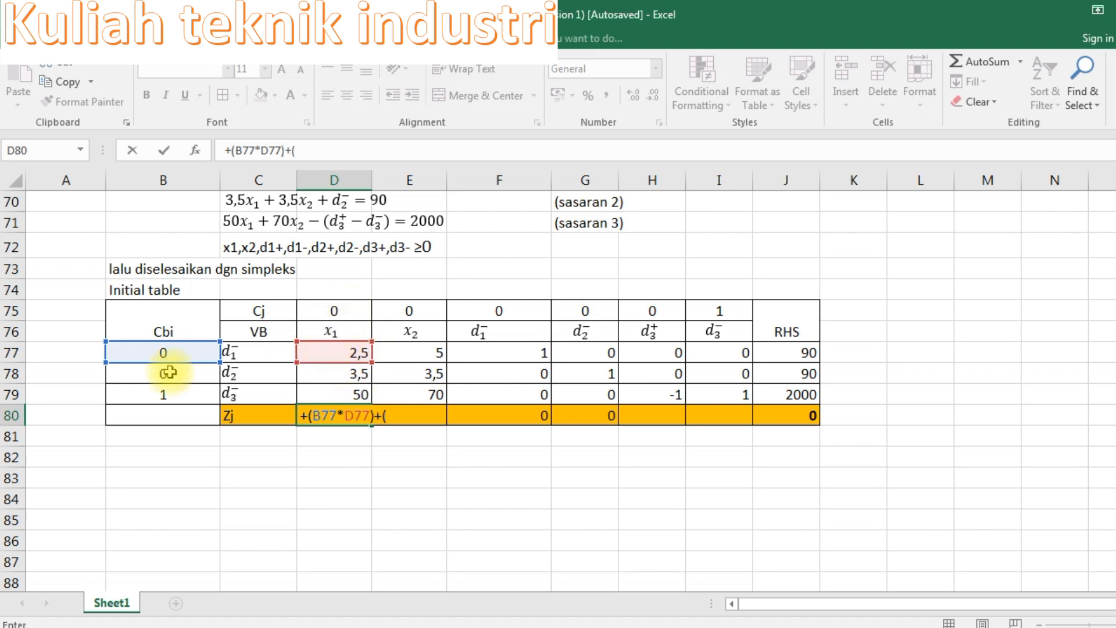
left_click(140, 373)
type("*")
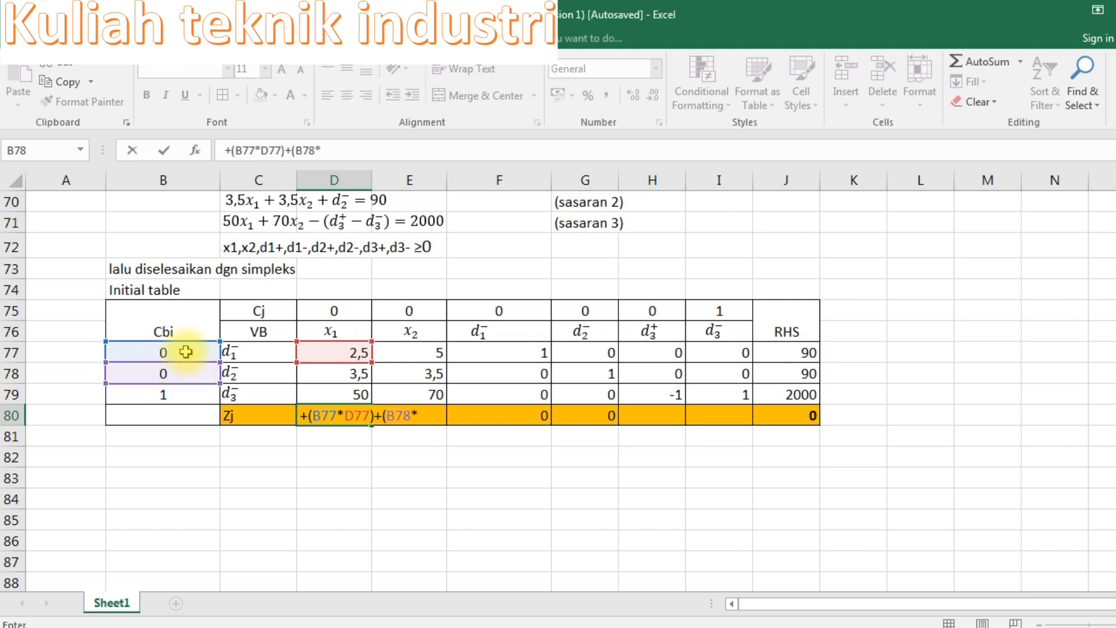
left_click(329, 370)
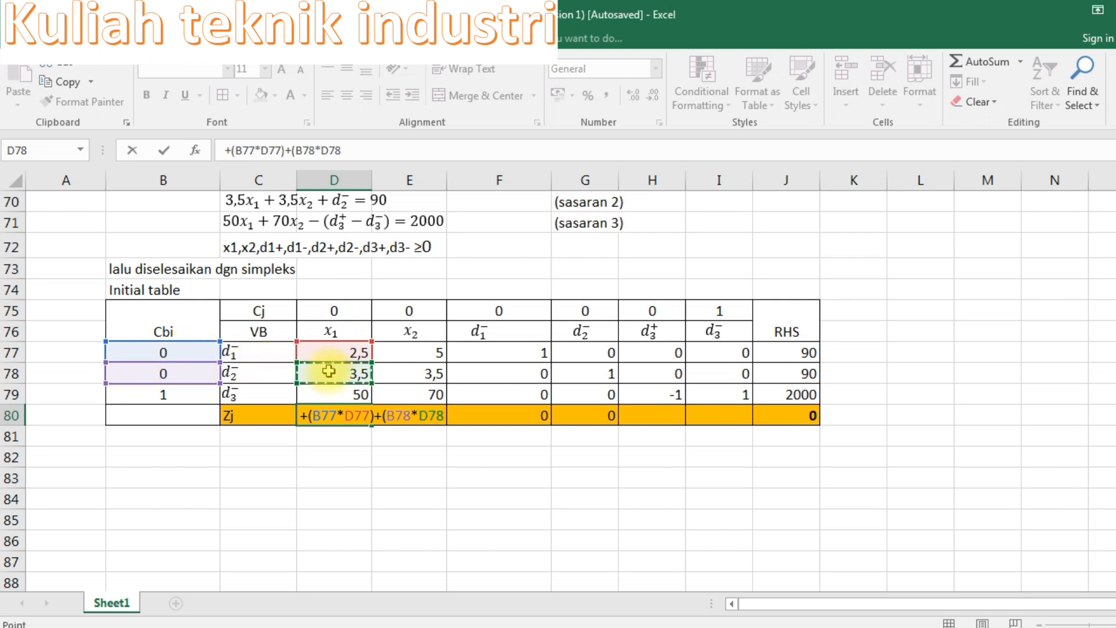
type(")")
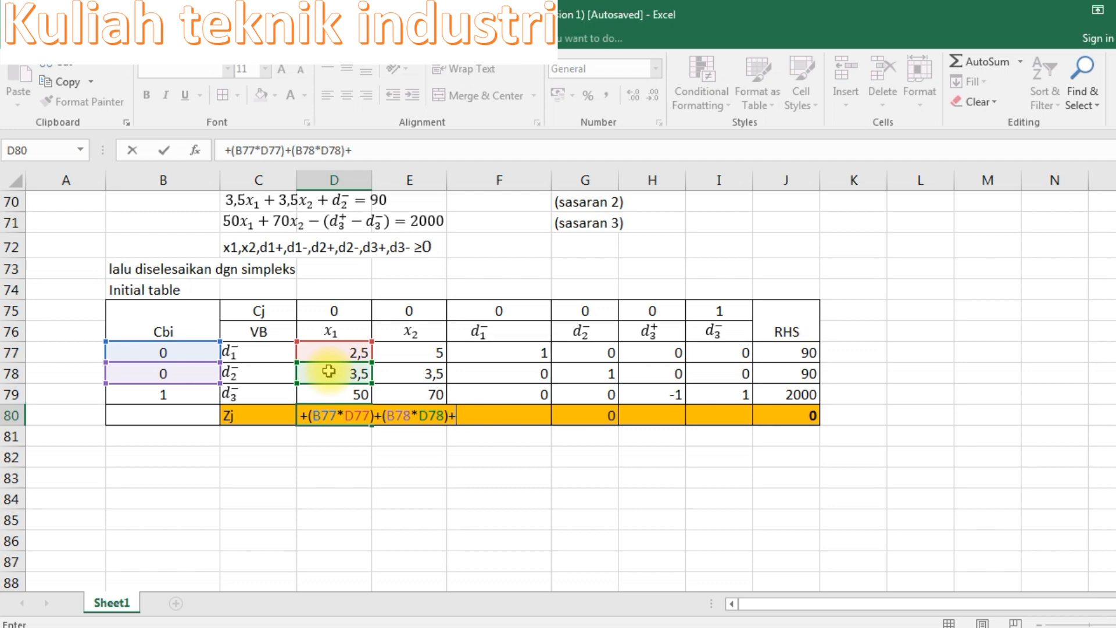
Step: Add the third Cbi product, +(B79*D79), to the Zj formula of the x1 column in D80
type("+")
left_click(206, 394)
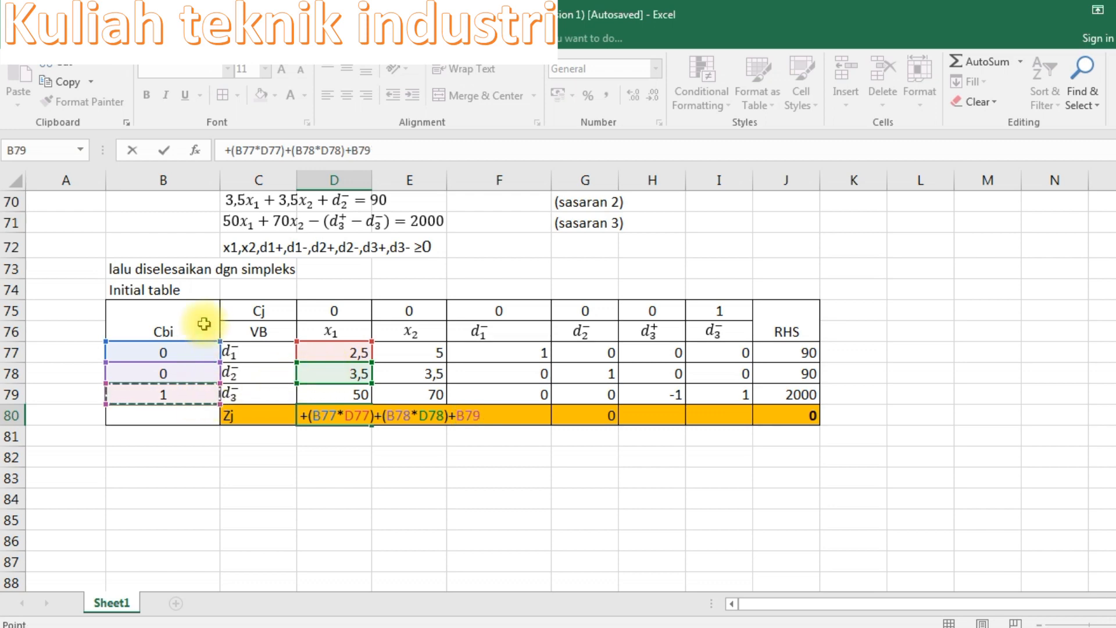
key("BackSpace")
key("BackSpace")
key("BackSpace")
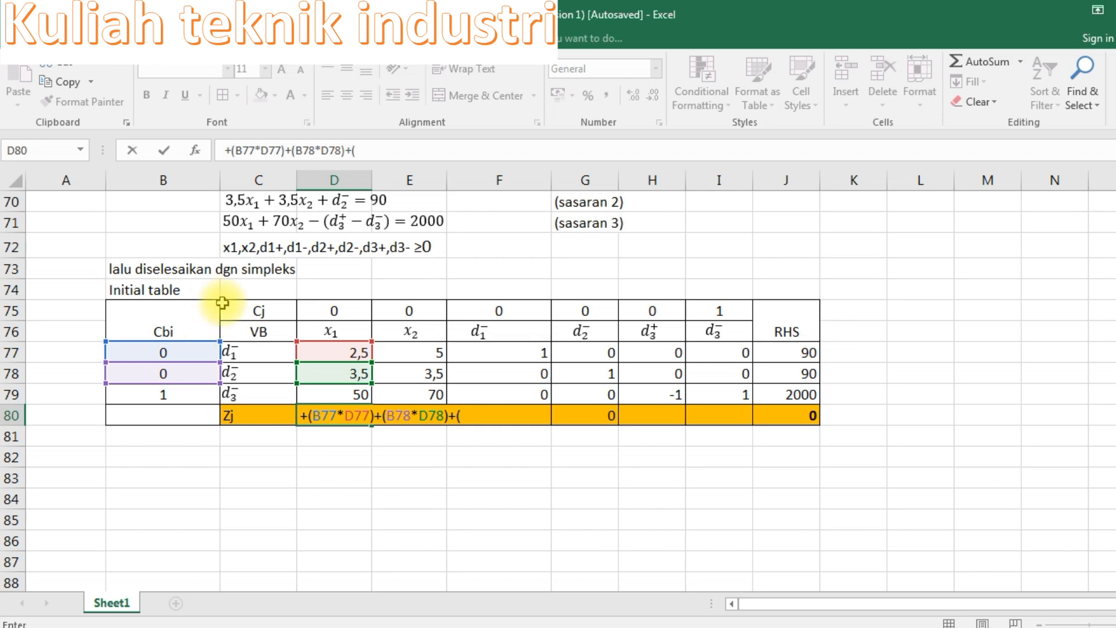
left_click(166, 394)
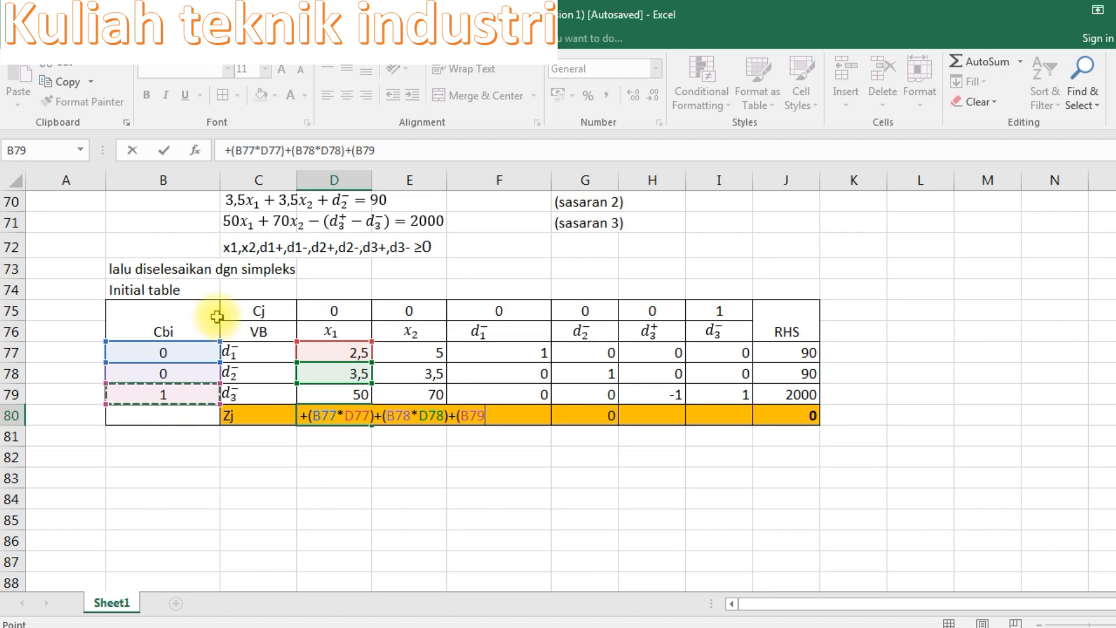
type("*")
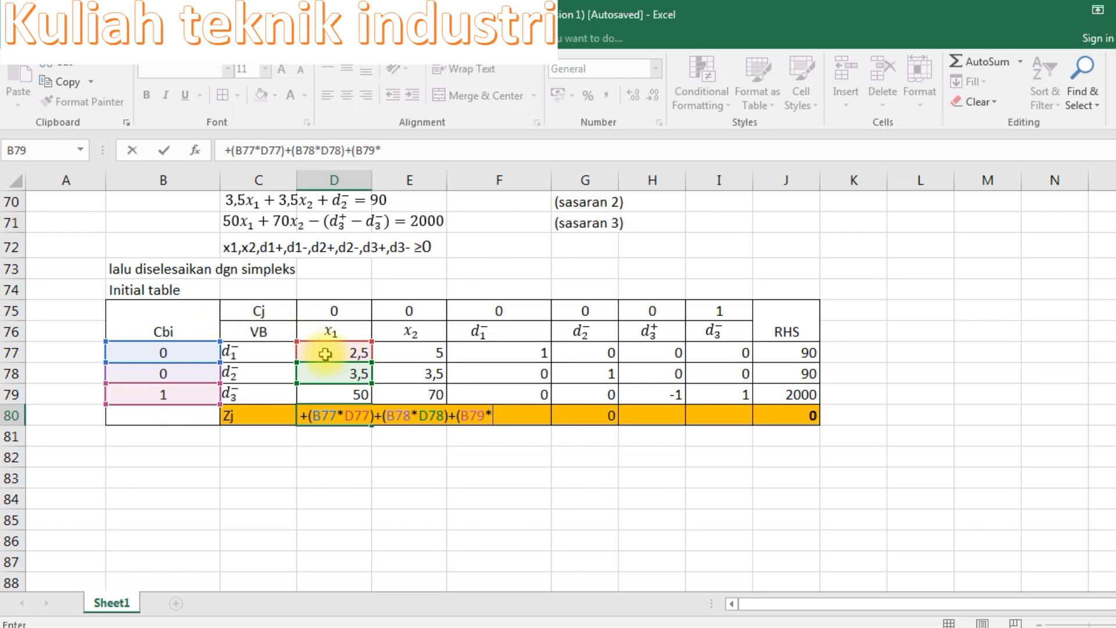
left_click(334, 392)
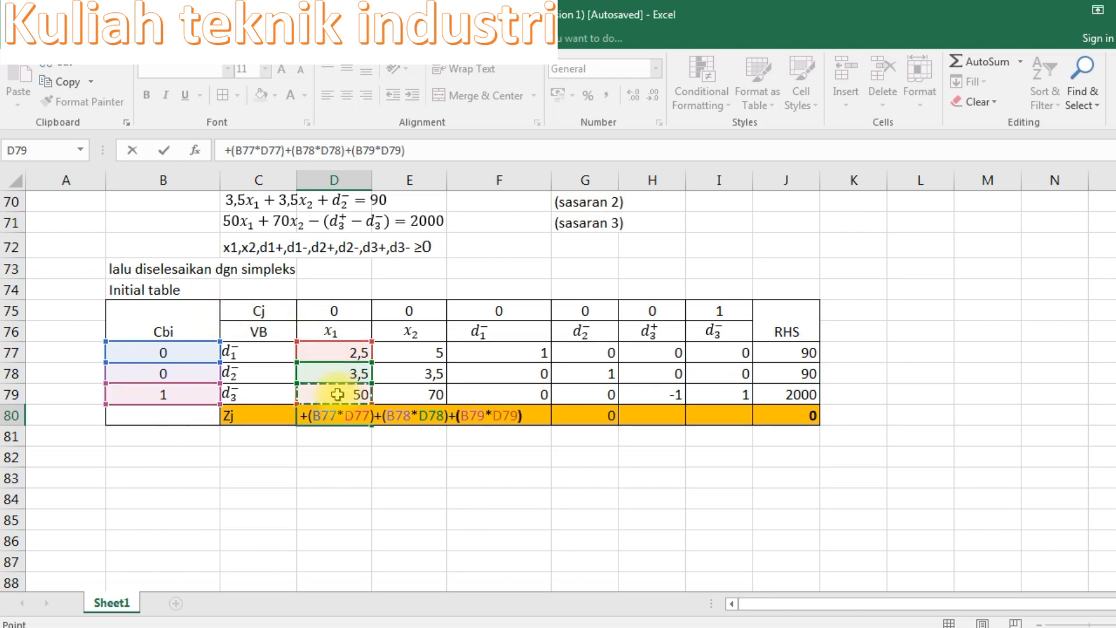
Step: Make the Cbi references in D80 absolute as $B$77, $B$78 and $B$79, and fill the Zj formula across to J80
left_click(342, 414)
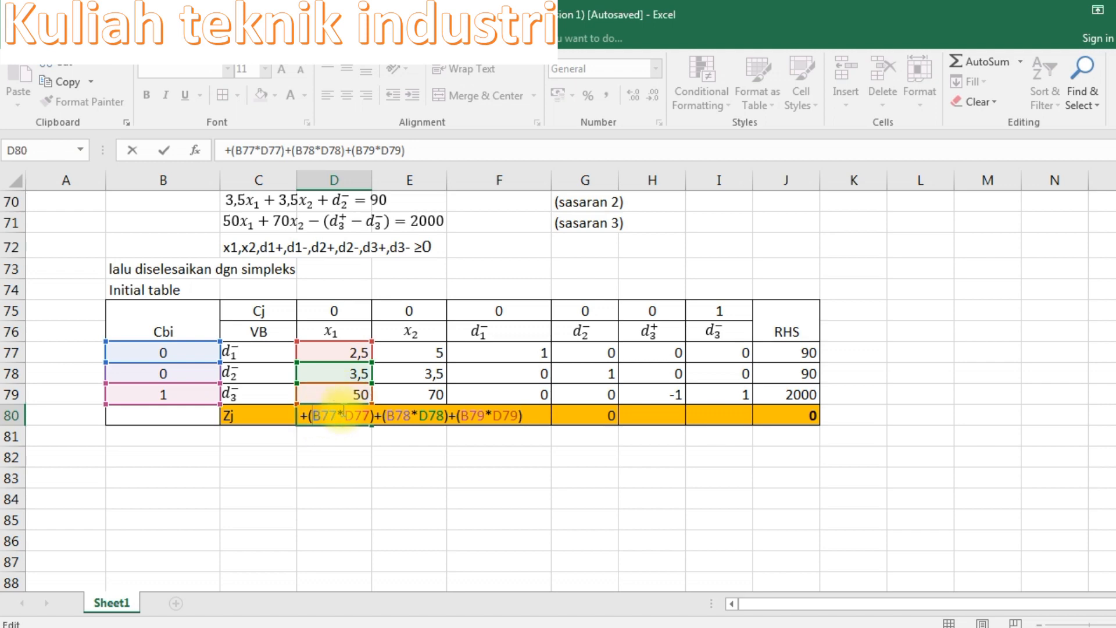
type("$")
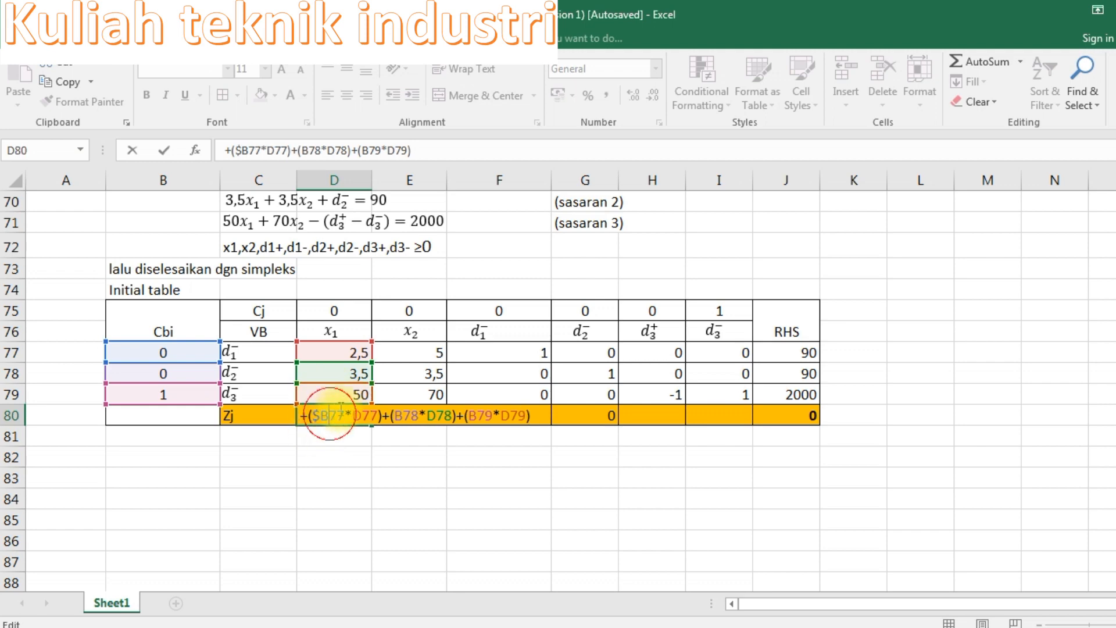
key("Right")
type("$B")
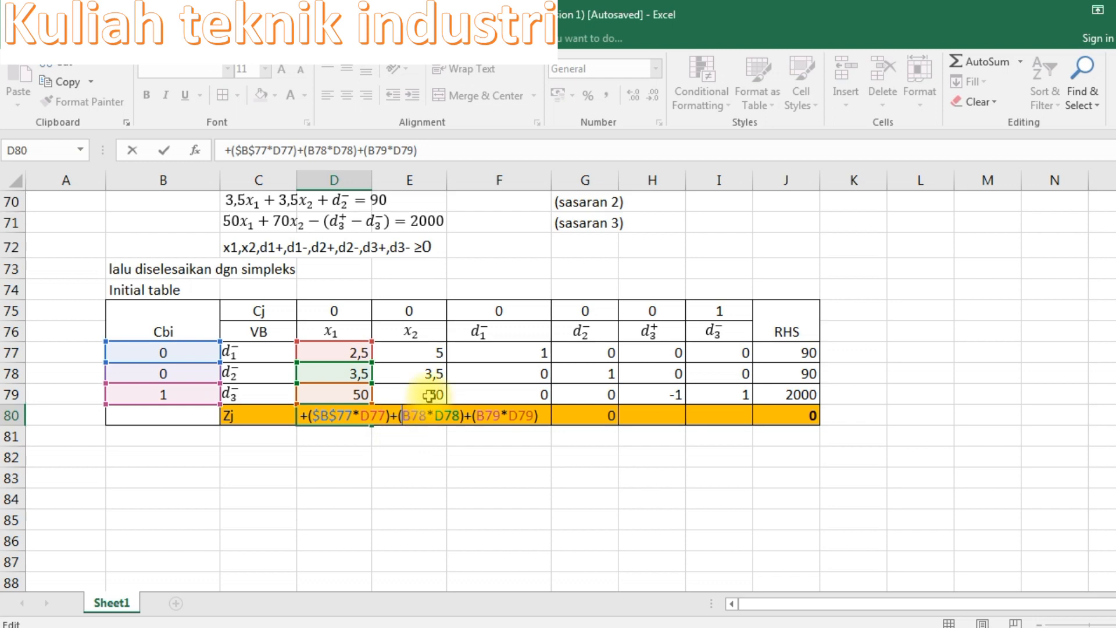
type("$")
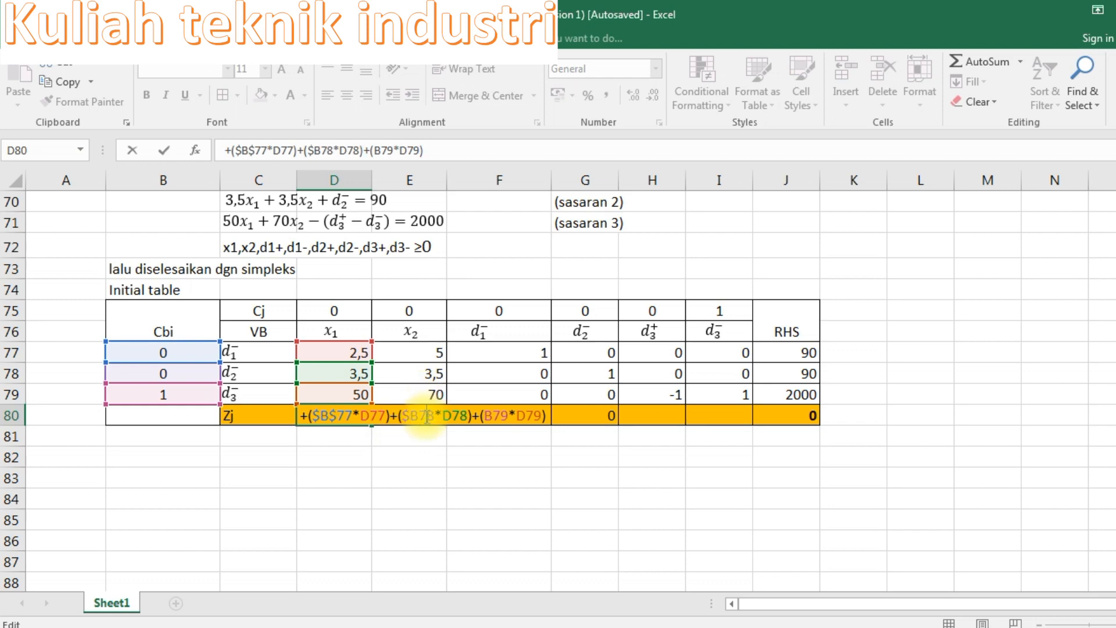
key("Right")
type("$")
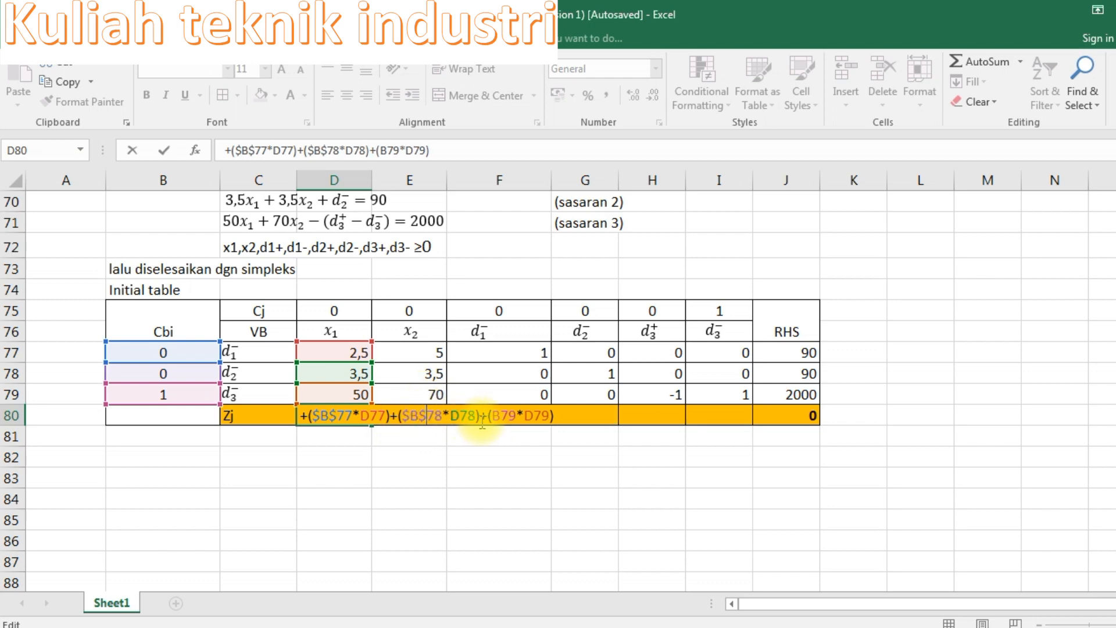
left_click(497, 416)
type("$")
key("Right")
type("$")
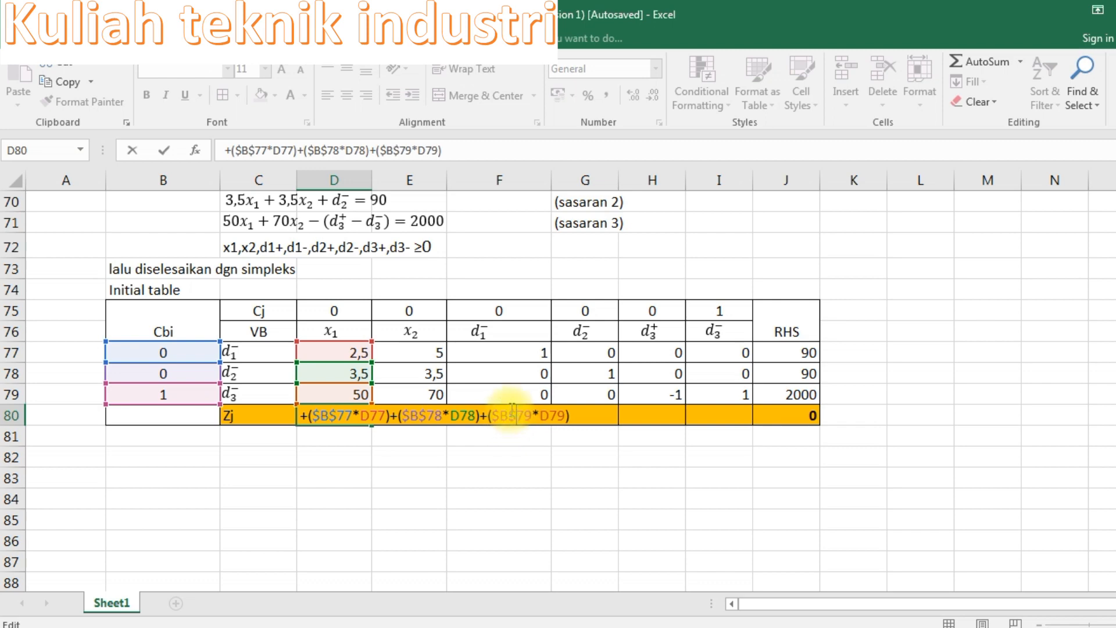
key("Return")
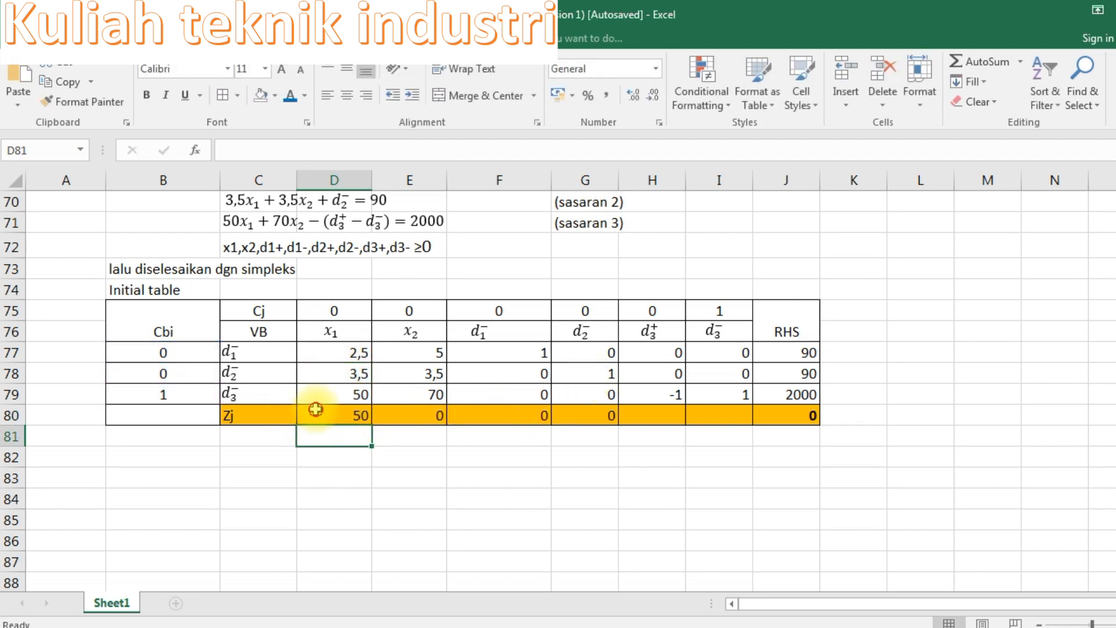
left_click(343, 418)
left_click_drag(370, 425, 871, 425)
Step: Label cell C81 below the Zj row as Cj-Zj
left_click(241, 437)
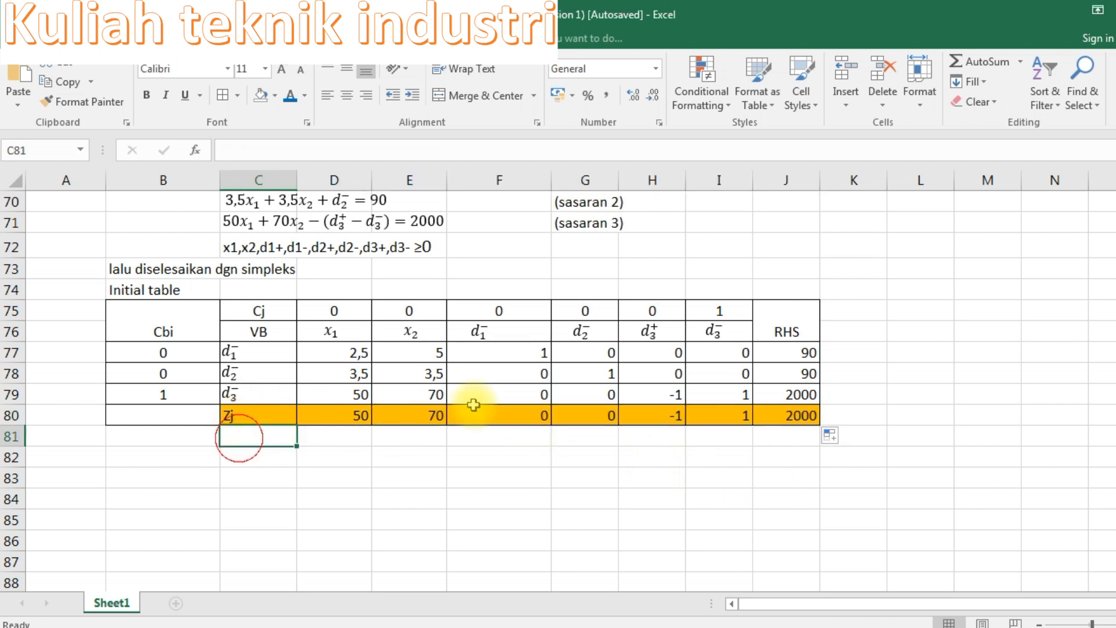
type("Zj")
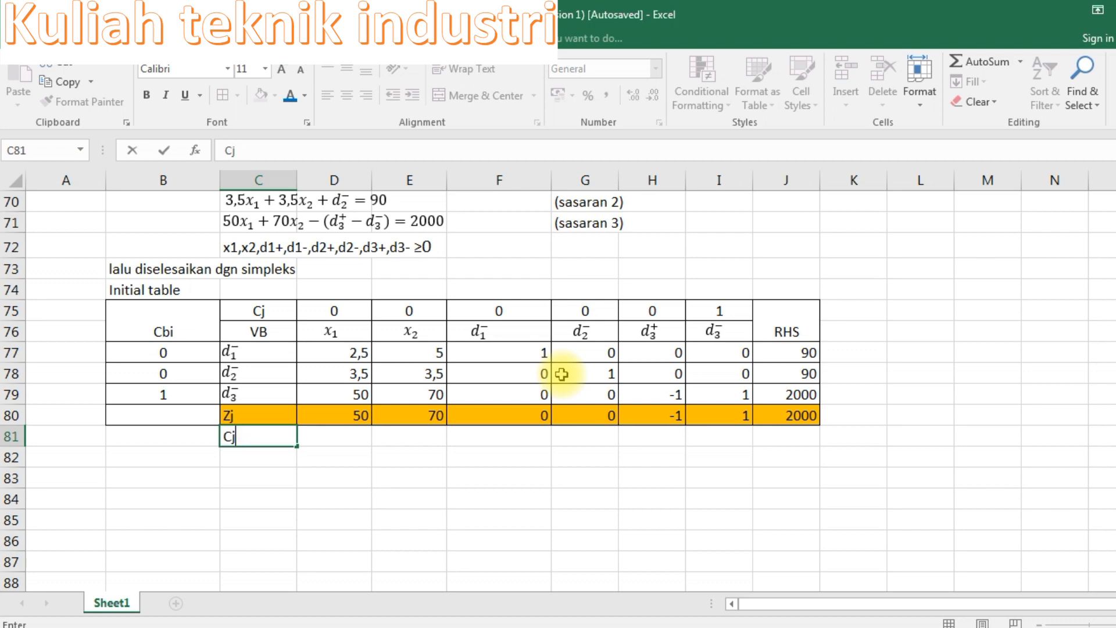
key("Right")
Step: Enter the Cj-Zj formula +D75-D80 for the x1 column in D81
type("_3^")
type("+")
left_click(319, 303)
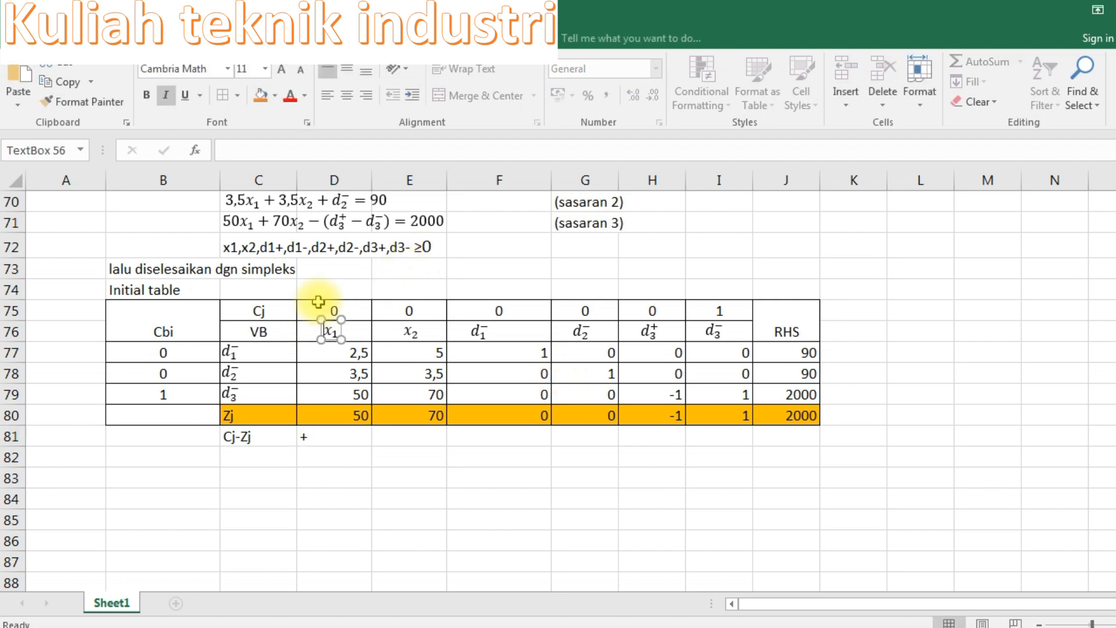
left_click(340, 305)
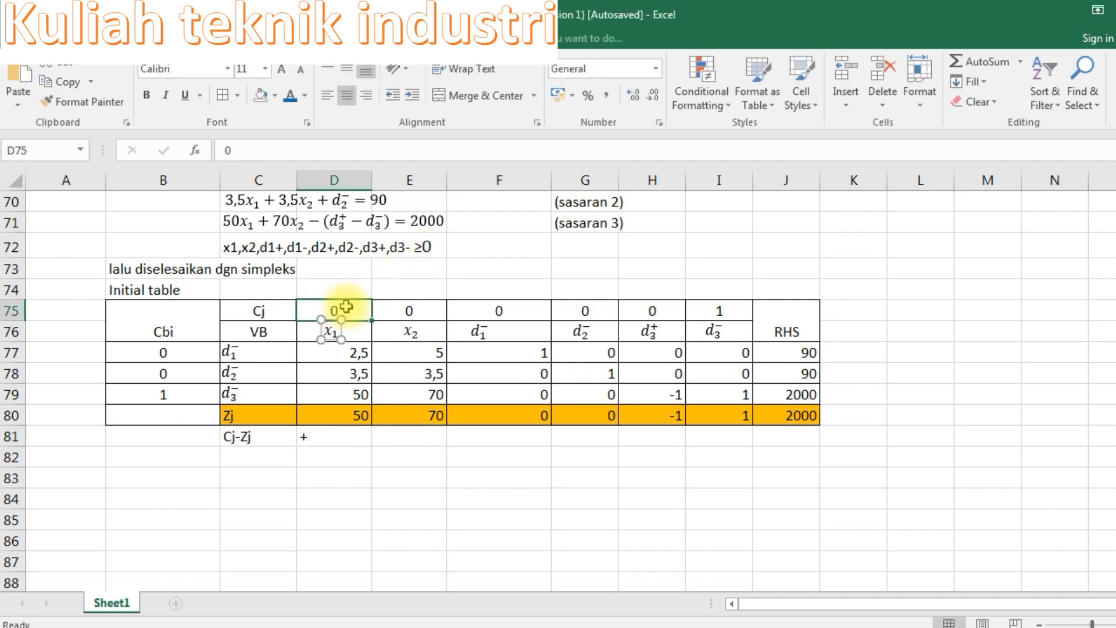
double_click(344, 436)
left_click(354, 310)
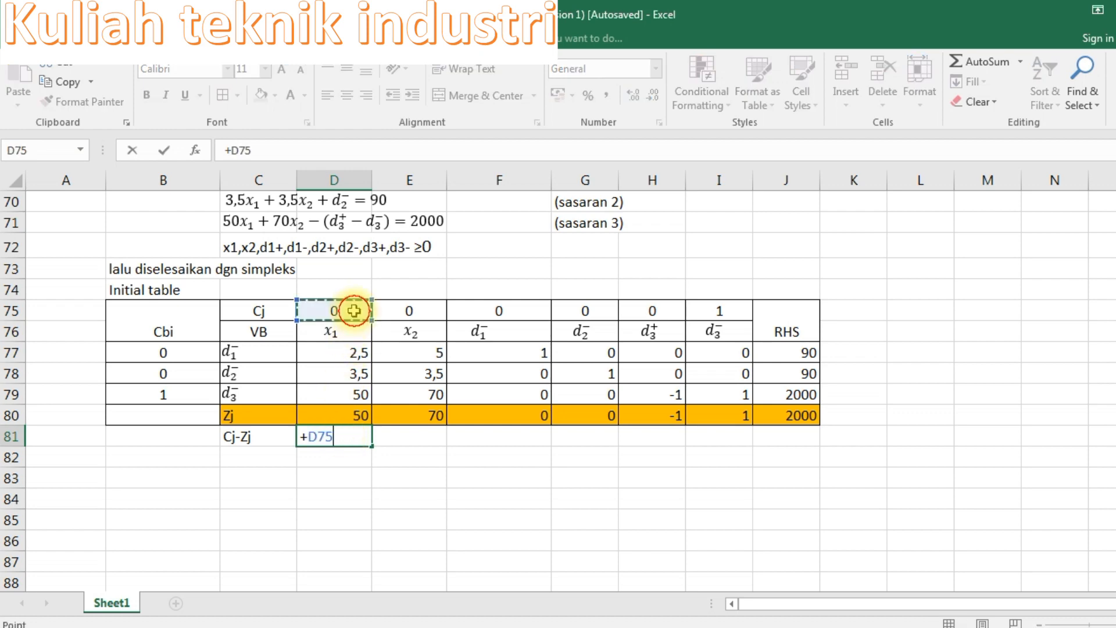
type("-")
left_click(354, 414)
key("Return")
Step: Fill the Cj-Zj formula from D81 across to J81, and clear the RHS cell J81
left_click(332, 433)
left_click_drag(371, 445, 796, 442)
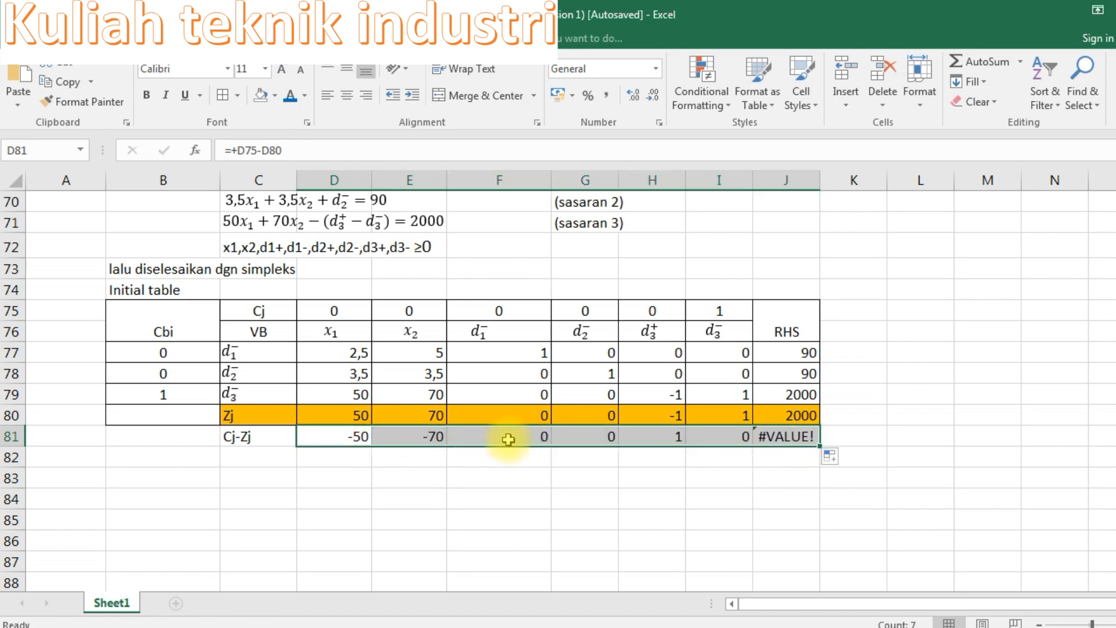
left_click(769, 435)
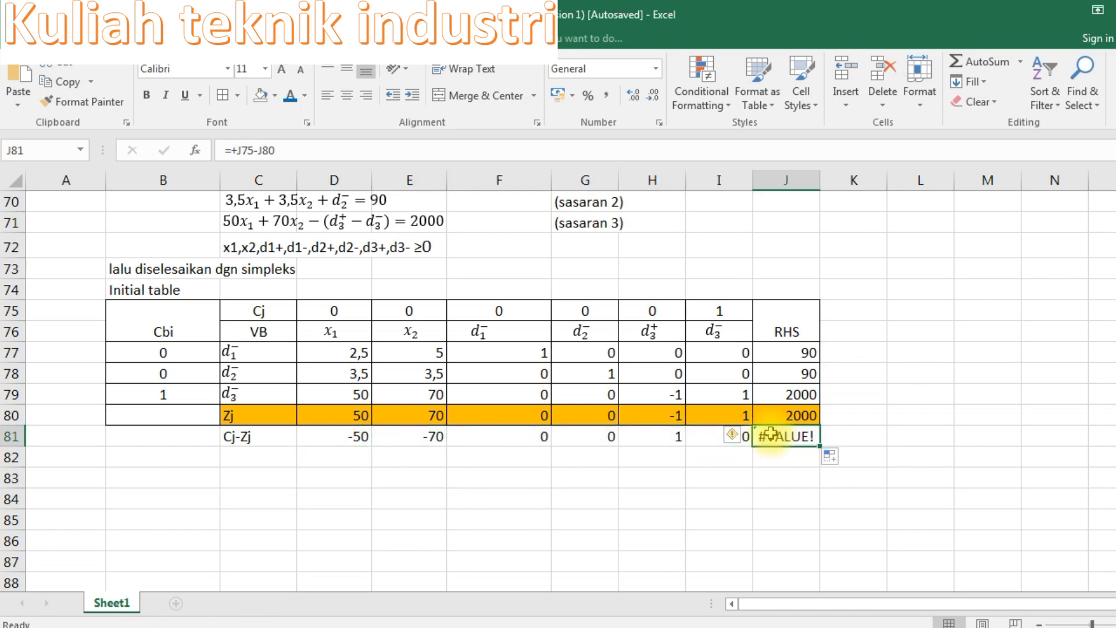
left_click(570, 462)
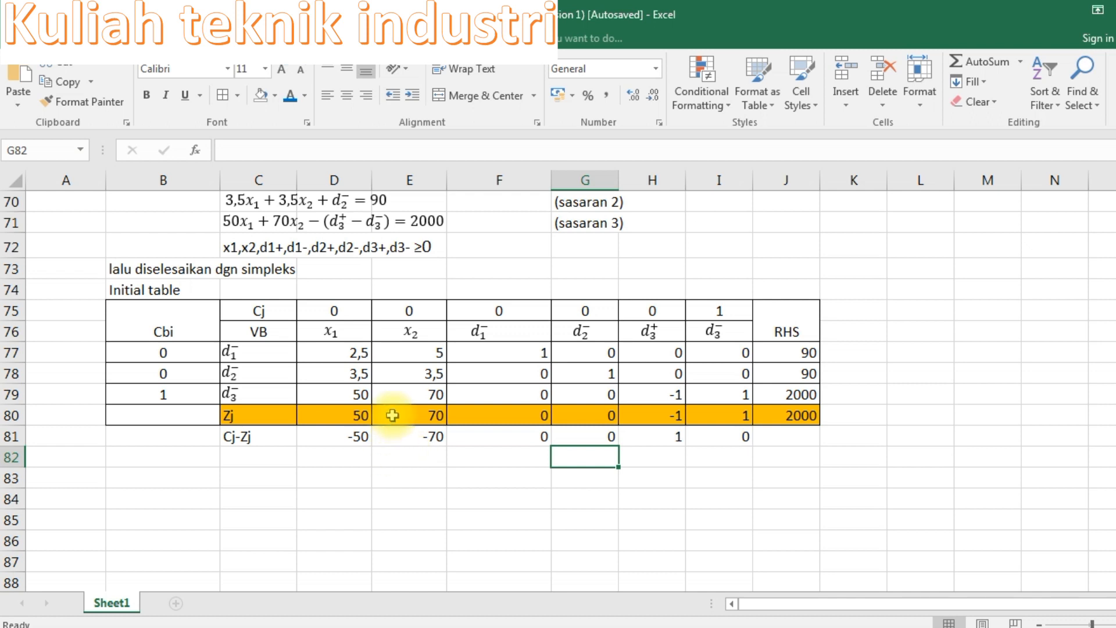
Step: Shade the most negative Cj-Zj value, cell E81 in the x2 column, with the standard light blue fill
left_click_drag(347, 440, 397, 433)
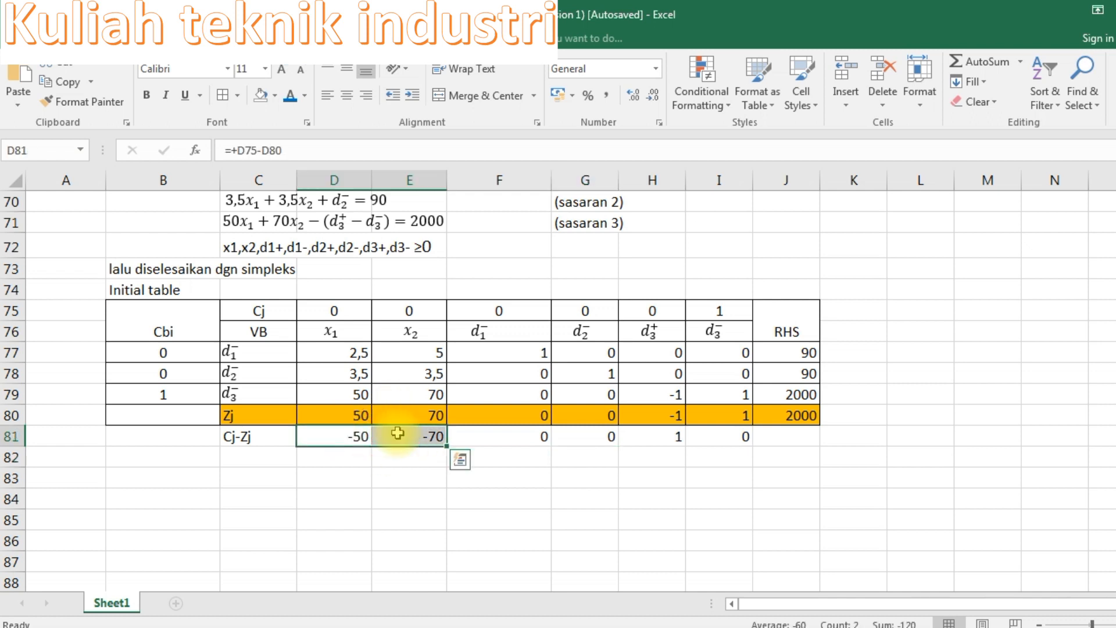
left_click(397, 433)
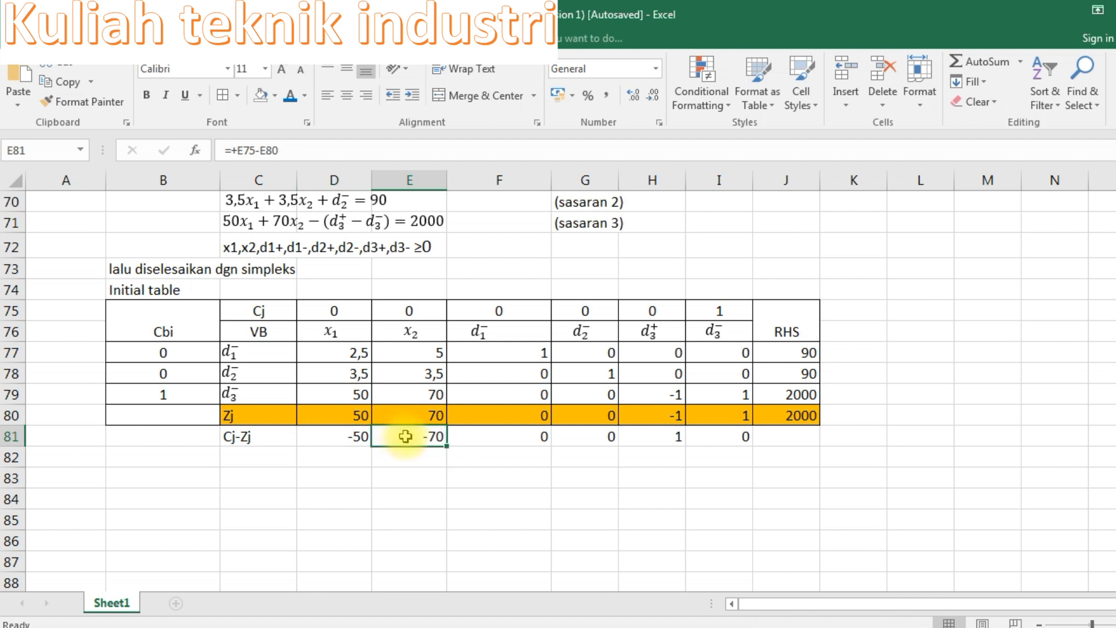
left_click_drag(255, 415, 767, 413)
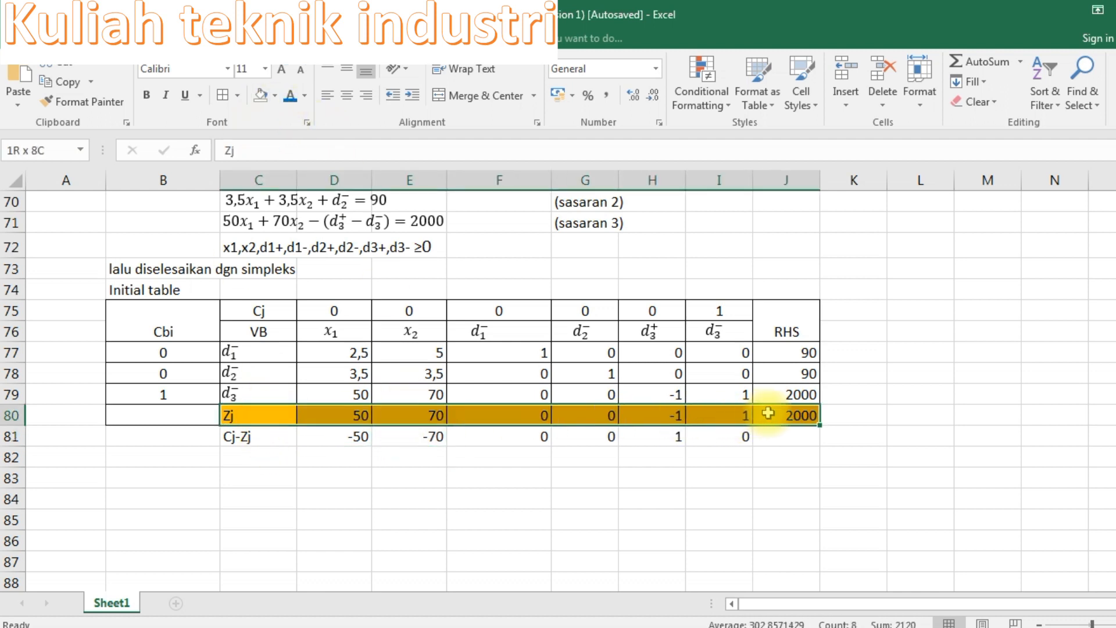
left_click(423, 433)
left_click(274, 95)
left_click(274, 95)
left_click(275, 95)
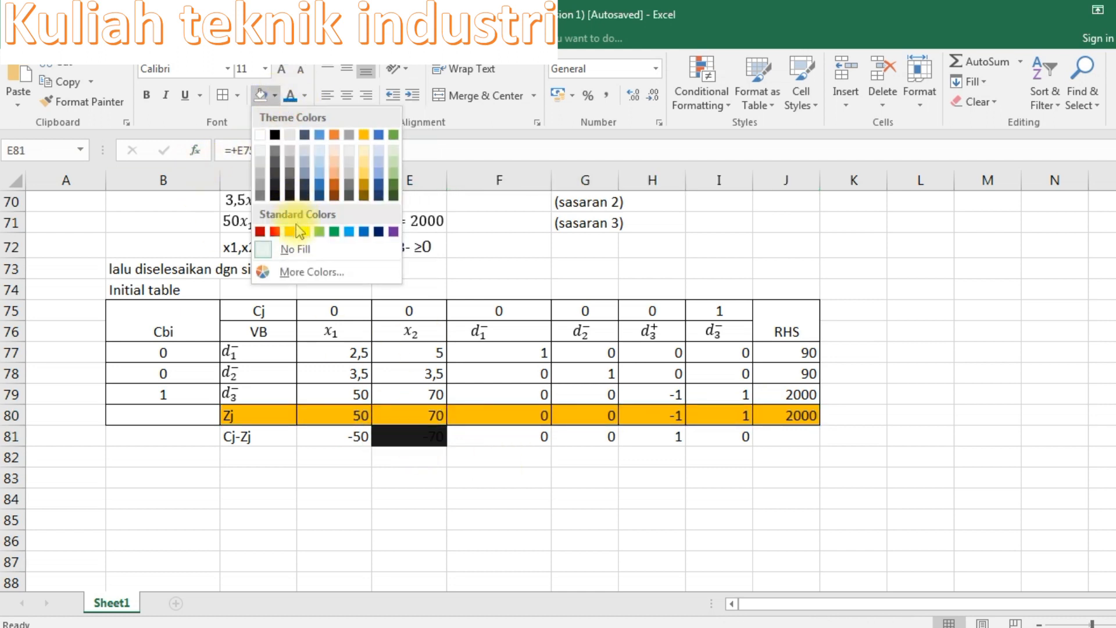
left_click(348, 231)
left_click(563, 386)
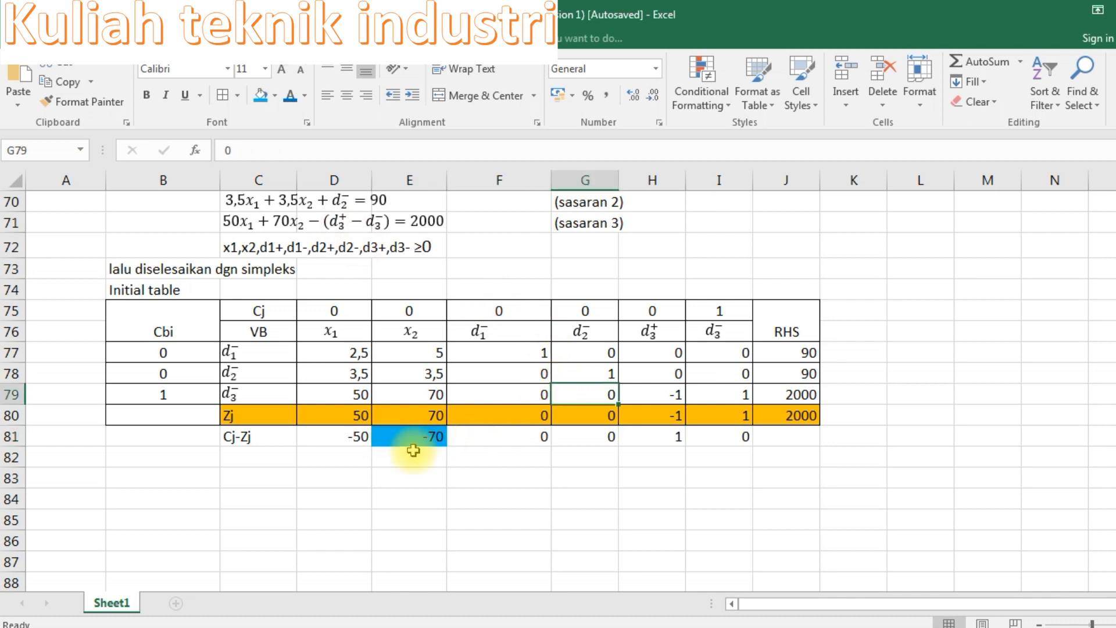
Step: Apply the same light blue fill to the x2 coefficients in E77:E79 to mark the key column
left_click(392, 439)
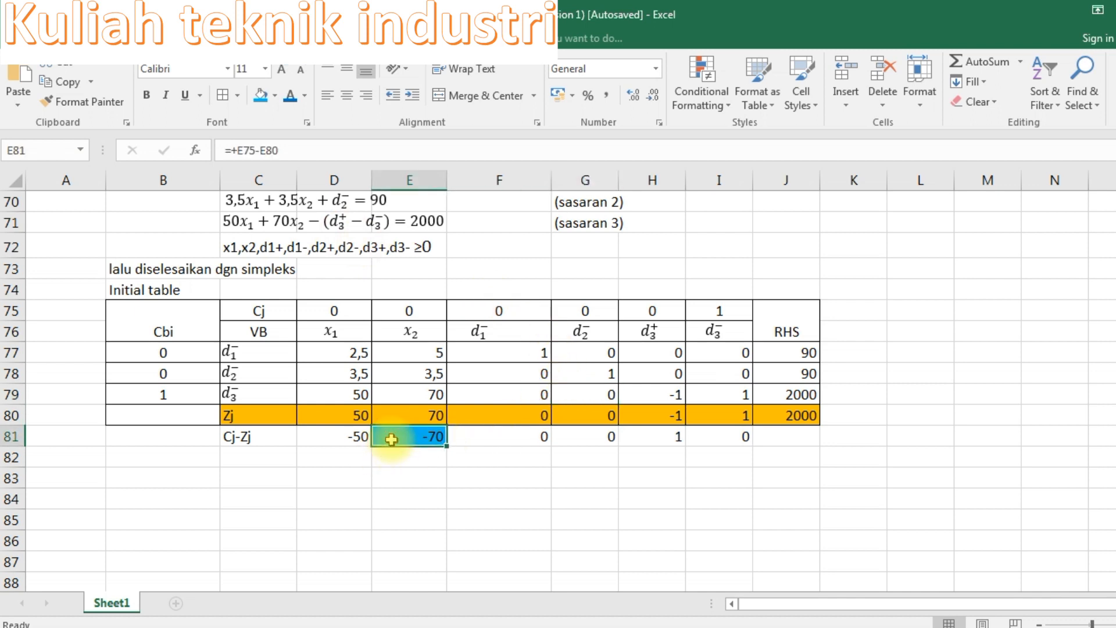
left_click(409, 357)
left_click_drag(410, 357, 411, 391)
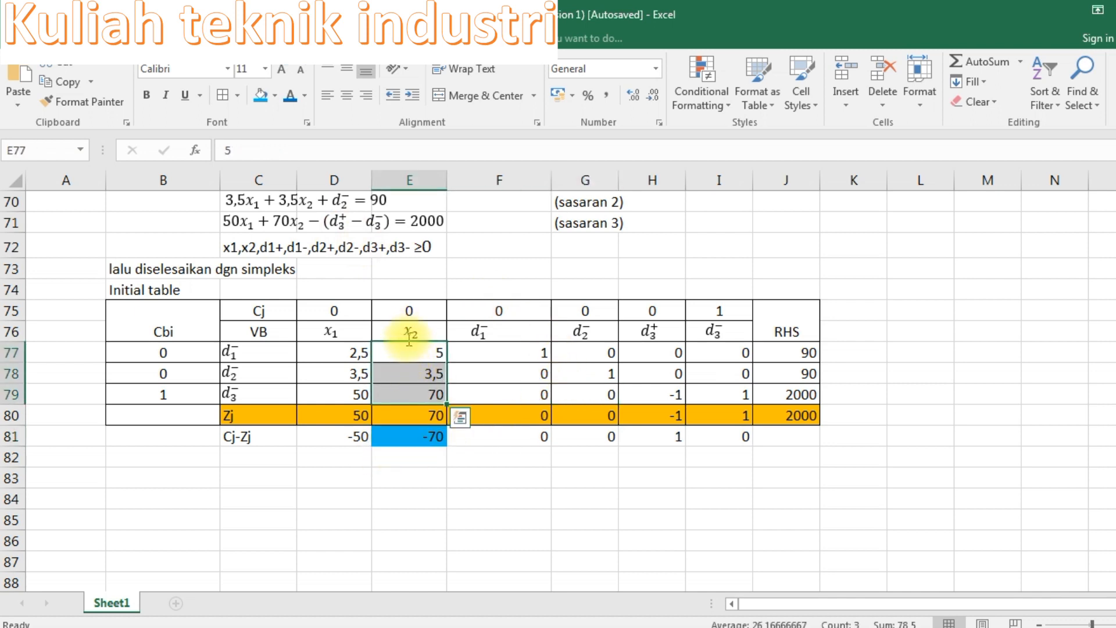
left_click(261, 95)
left_click(555, 356)
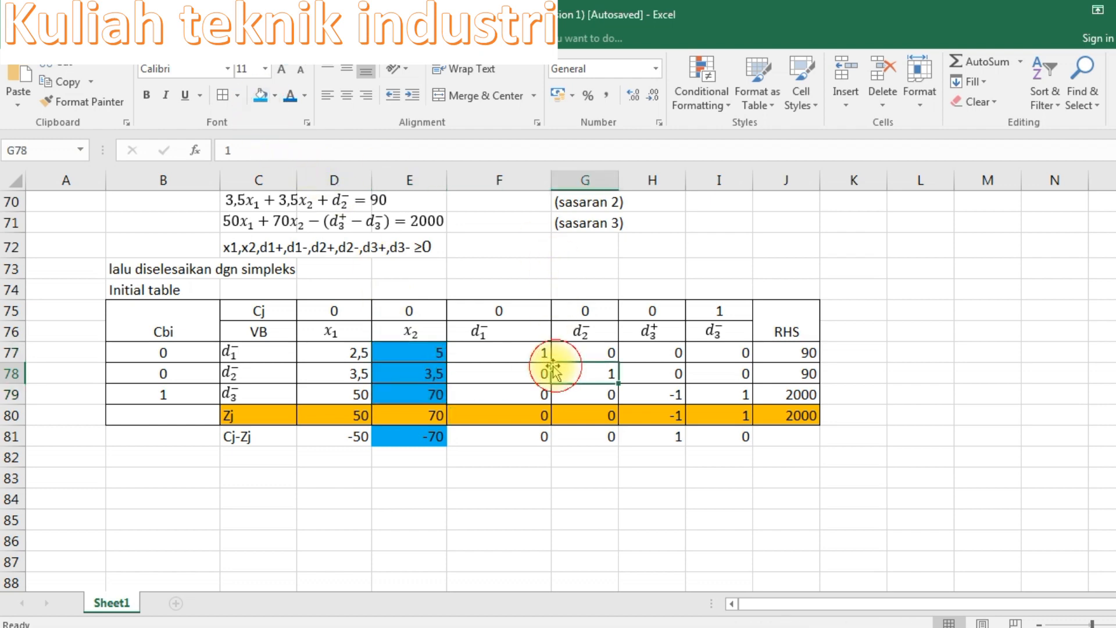
Step: Add the header ratio in K76, beside the RHS column
left_click(843, 333)
type("r")
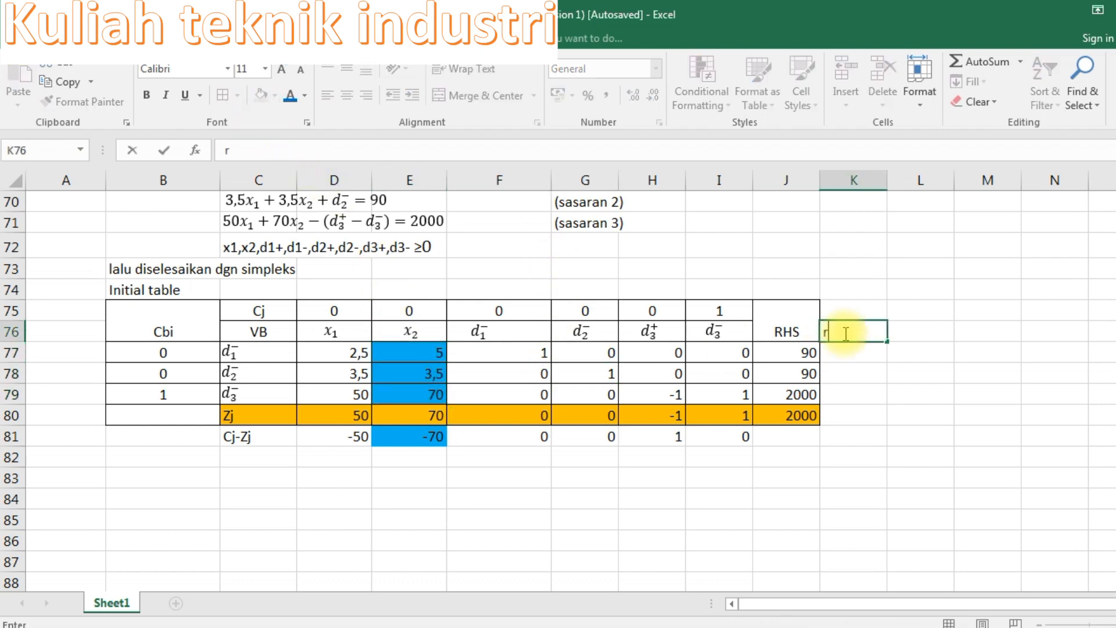
type("atio")
key("Return")
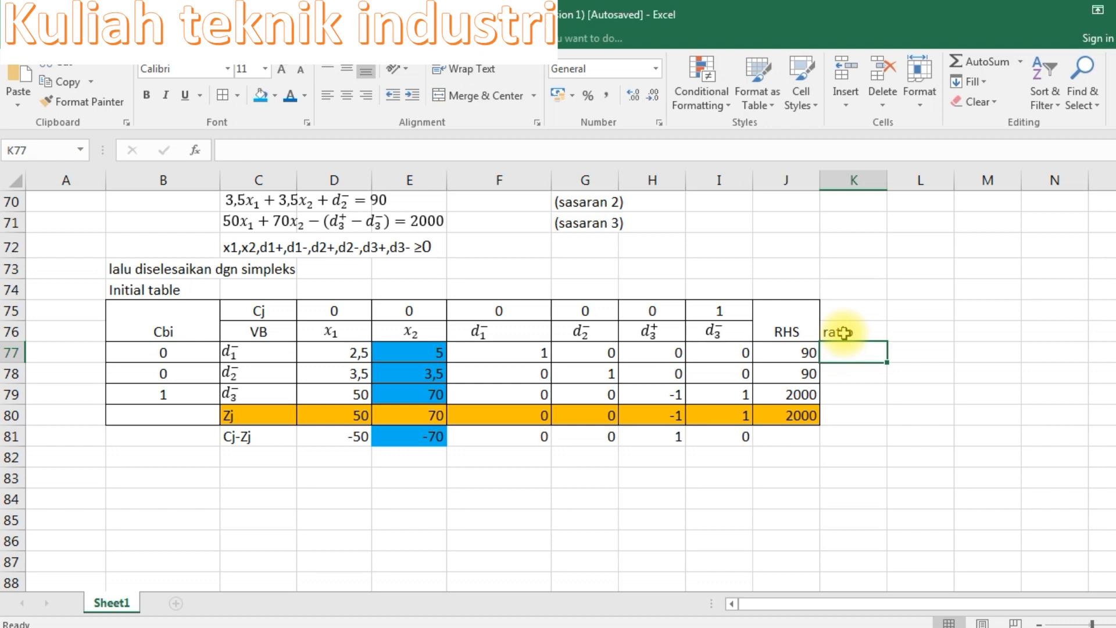
Step: Enter the ratio formula +J77/E77 in K77 and fill it down to K79
type("+")
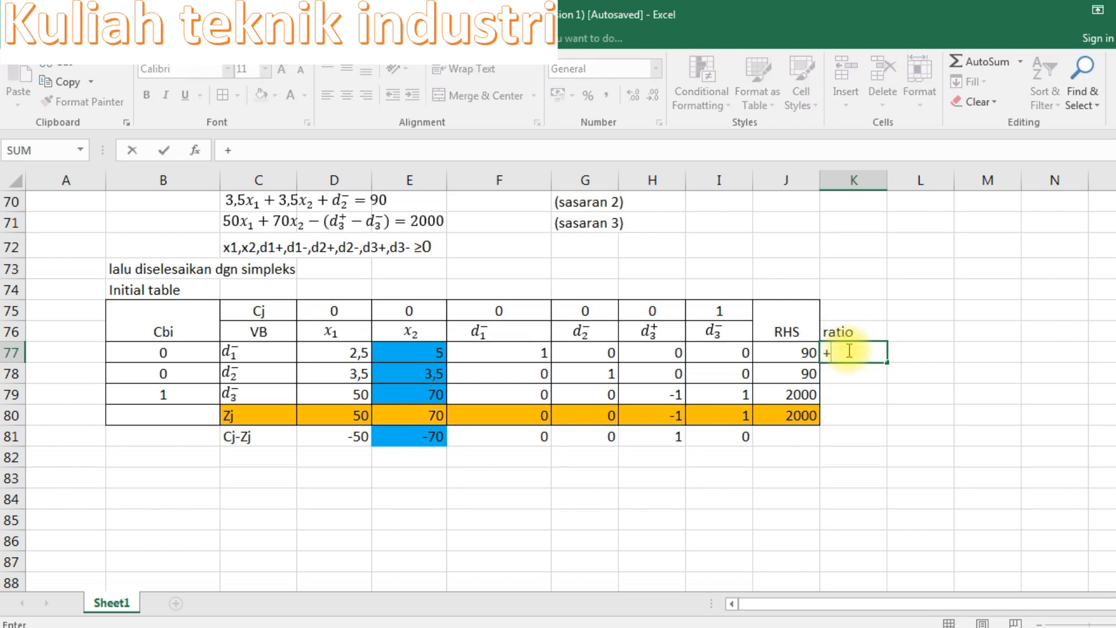
left_click(785, 348)
type("/")
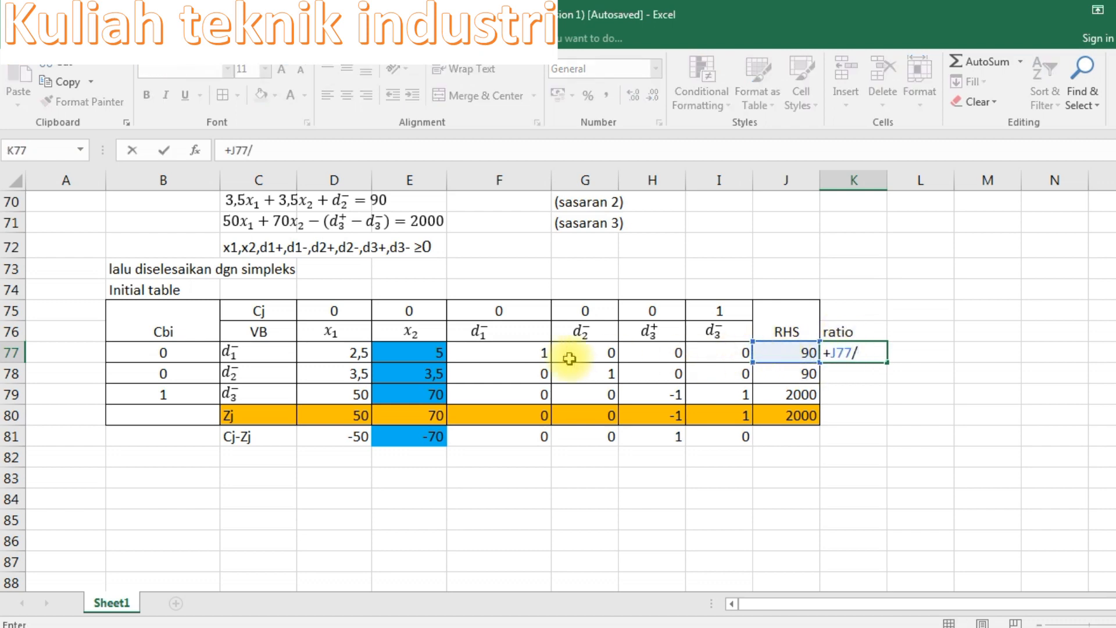
left_click(413, 351)
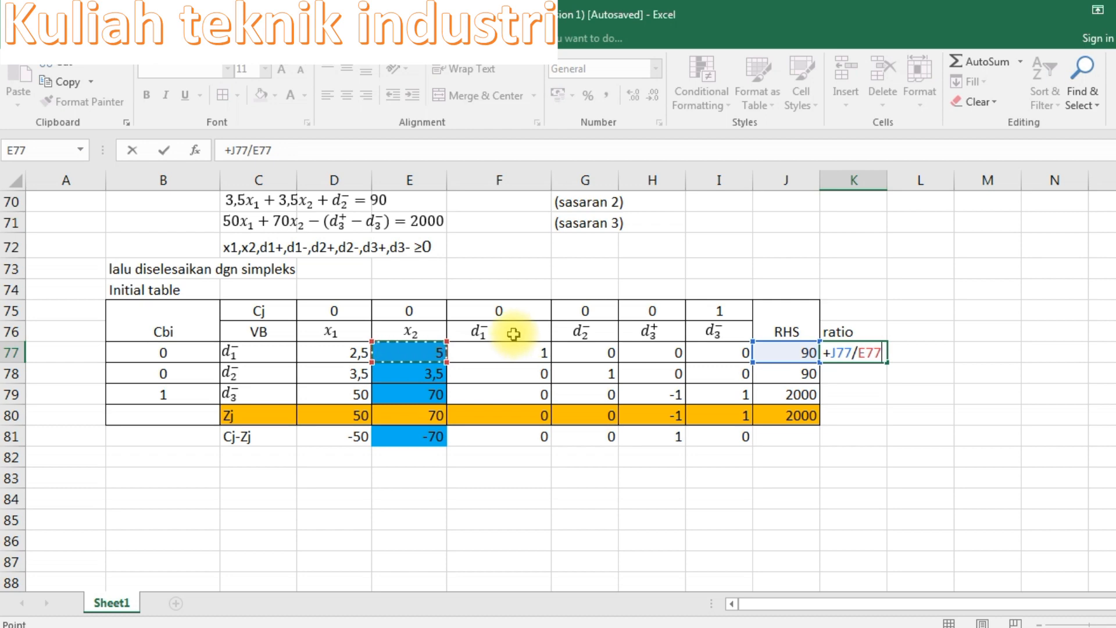
key("Return")
left_click(871, 351)
left_click_drag(887, 362, 892, 400)
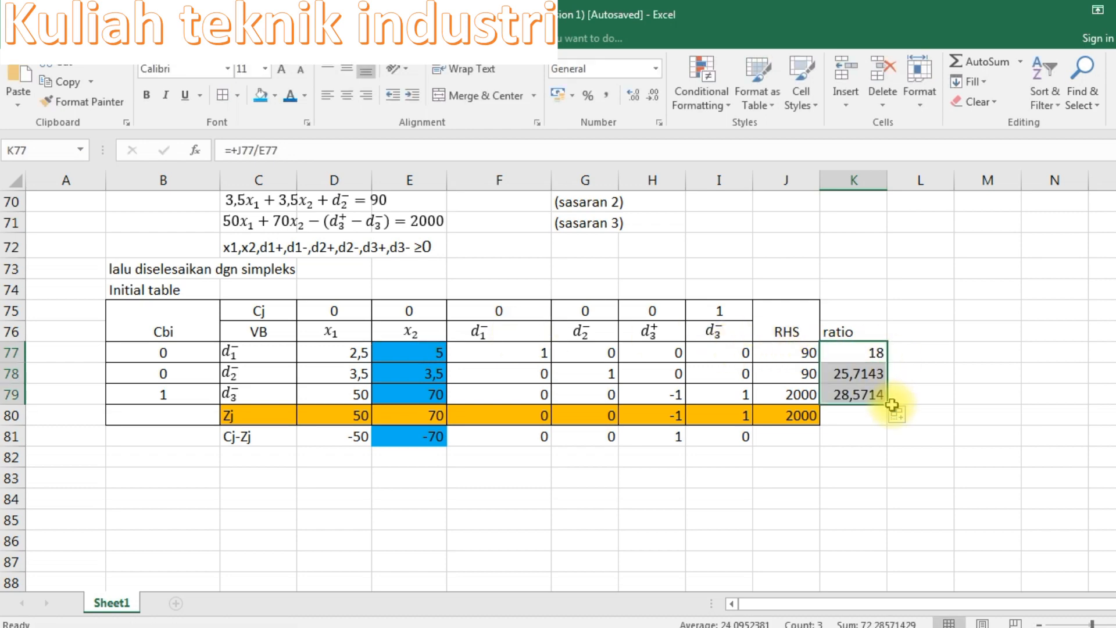
left_click(867, 367)
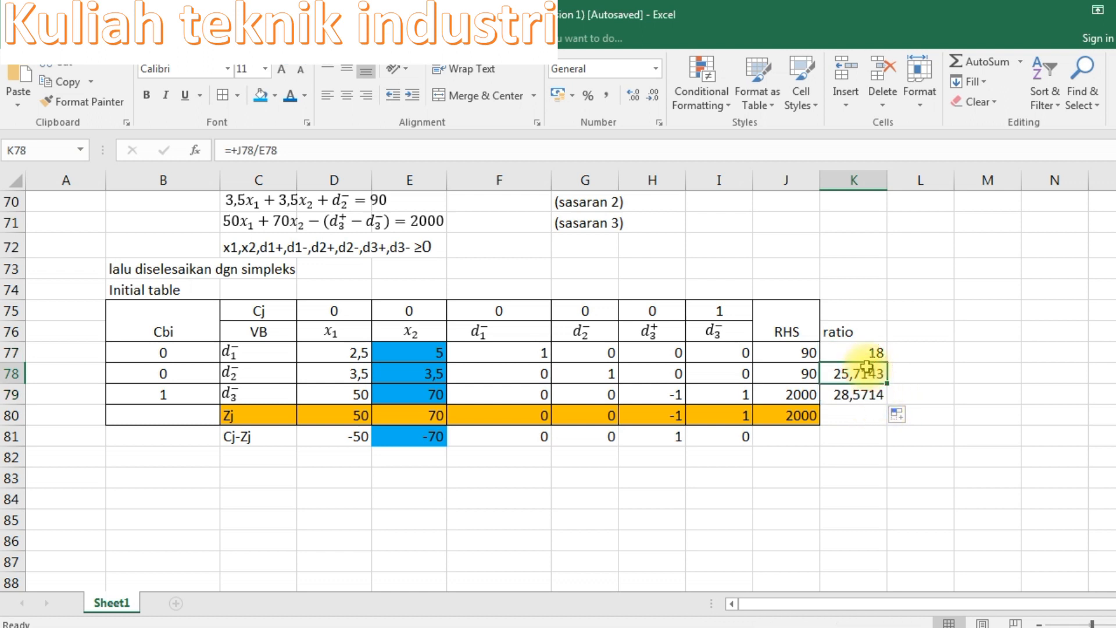
Step: Apply the light blue fill to the smallest ratio in K77 and to D77:I77 to mark the key row
left_click(869, 350)
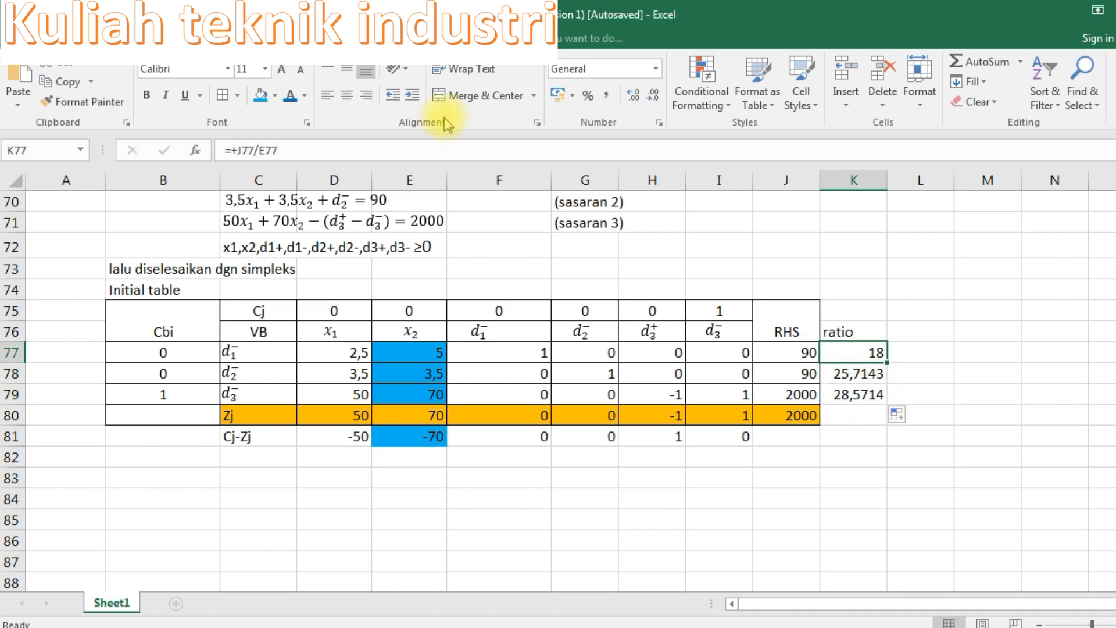
left_click(261, 96)
left_click_drag(741, 349, 342, 351)
left_click(261, 95)
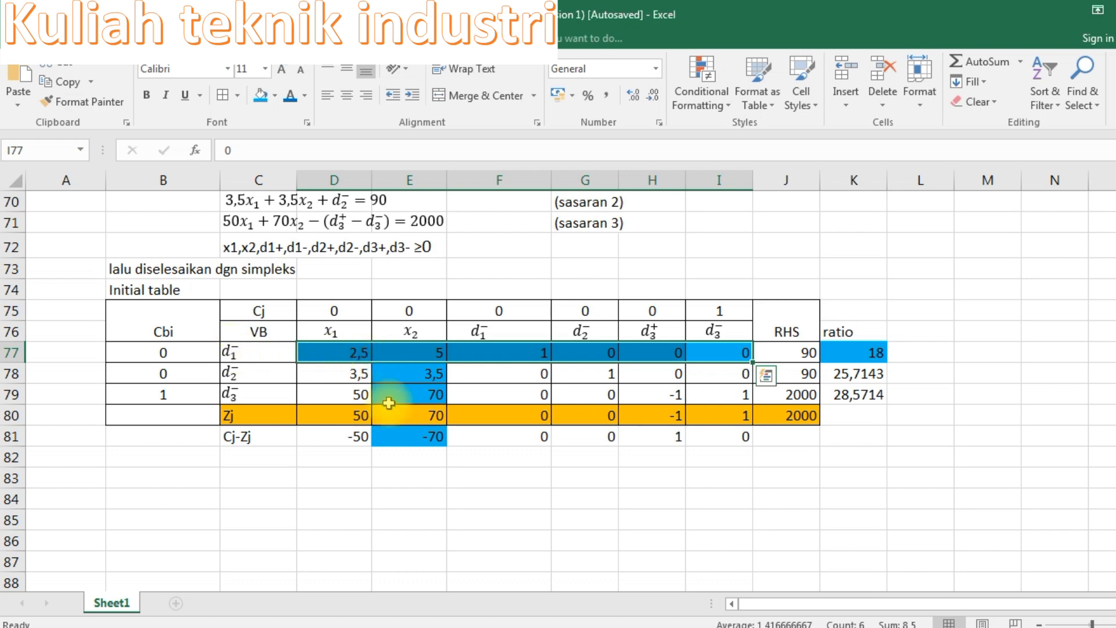
Step: Enter the note blm optimal in K81, at the end of the Cj-Zj row
left_click(408, 437)
left_click(862, 435)
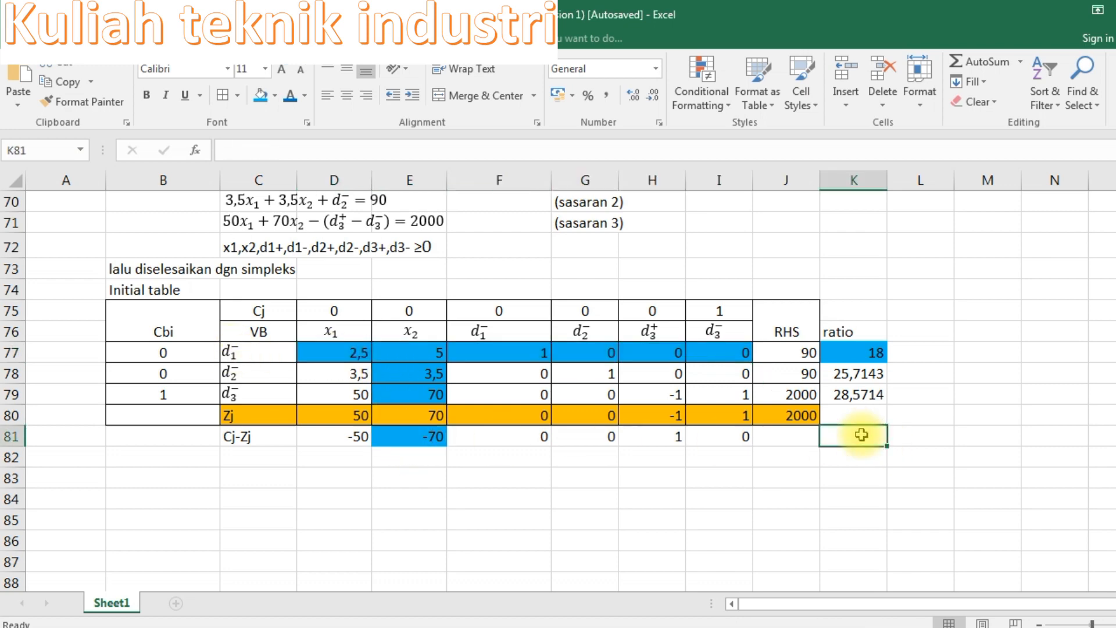
type("blm optimal")
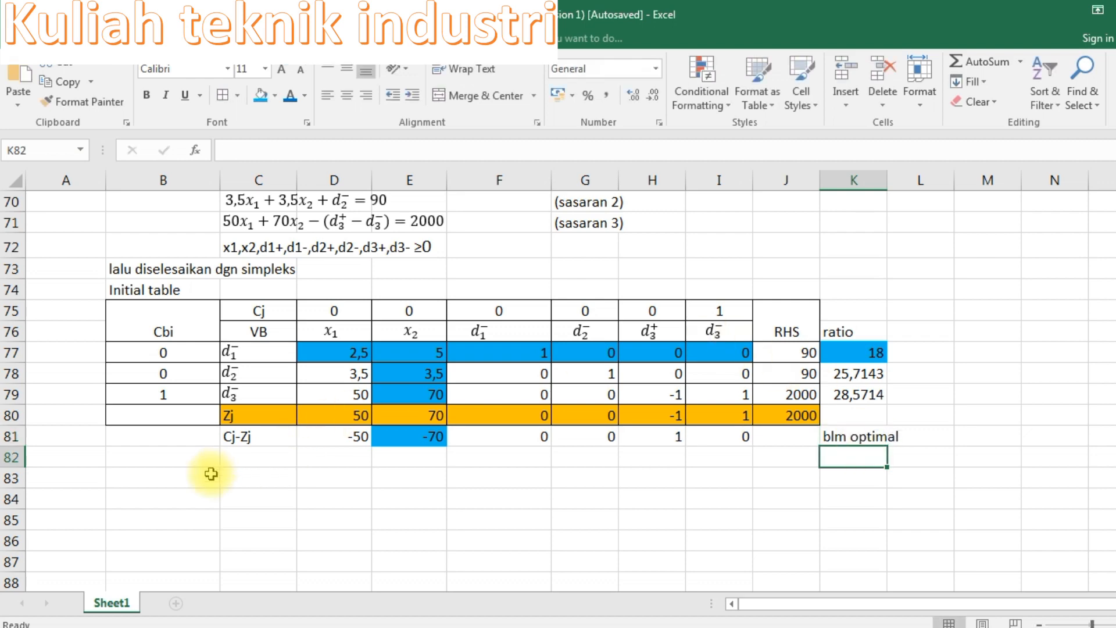
Step: Enter the heading ITERASI 1 in B82, below the initial table
left_click(160, 458)
type("ITER")
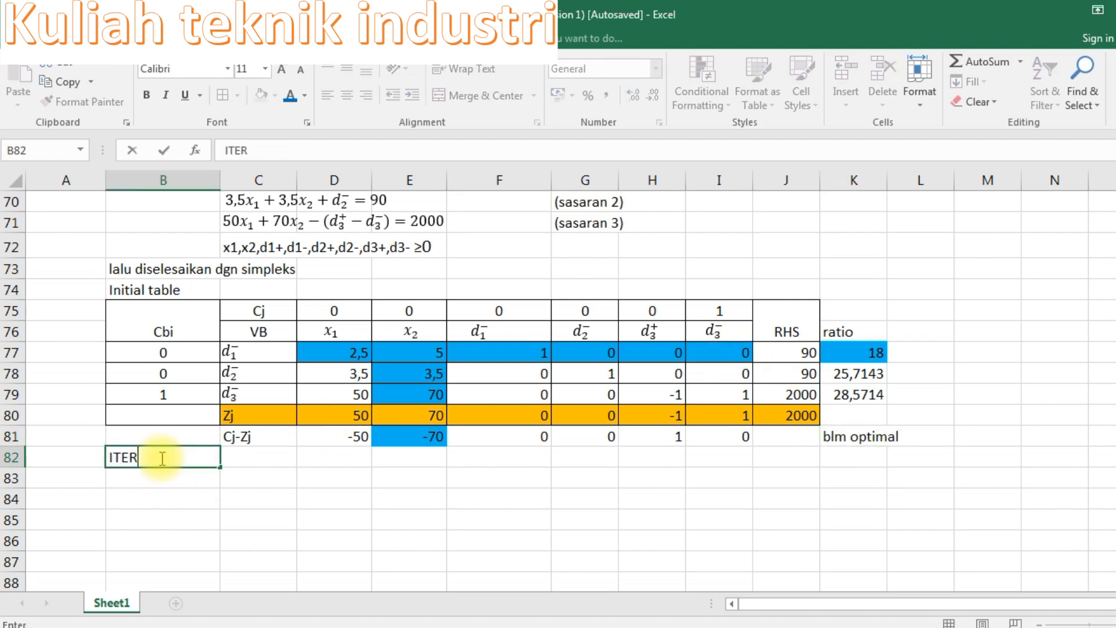
type("ASI 1")
key("Return")
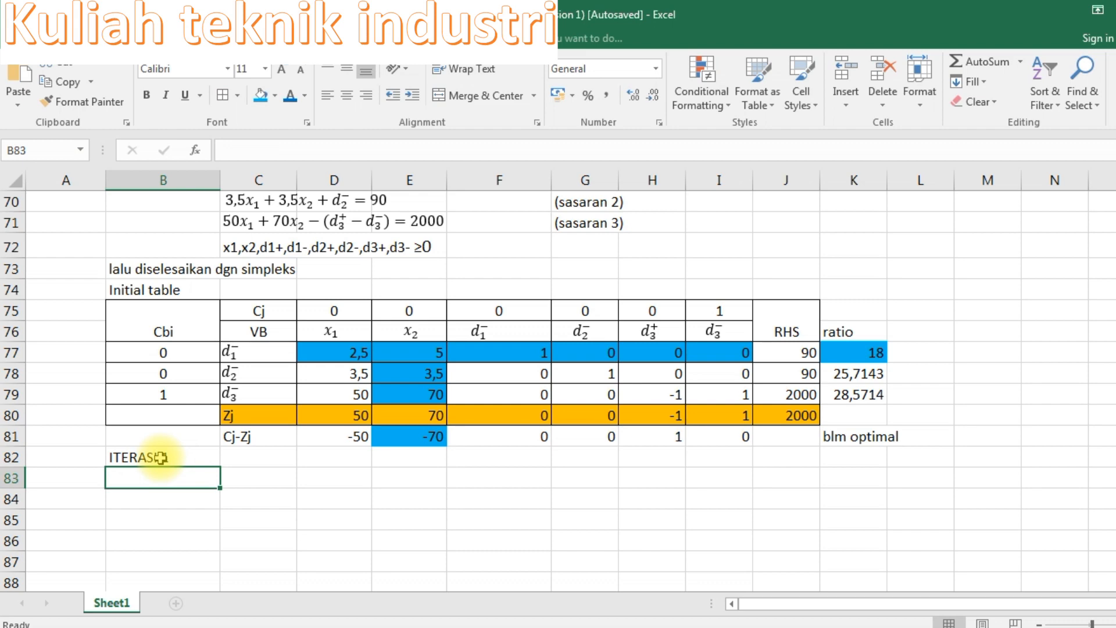
Step: Copy the initial simplex table B75:J80 and paste it at B83 under the ITERASI 1 heading
left_click(142, 320)
left_click_drag(516, 322, 791, 413)
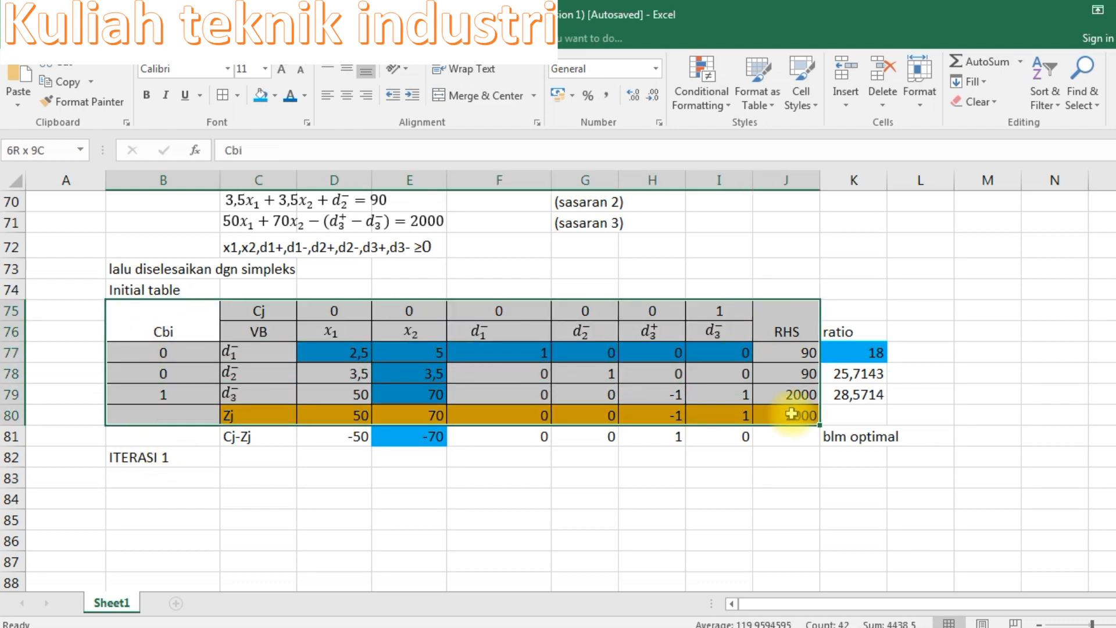
key("ctrl+c")
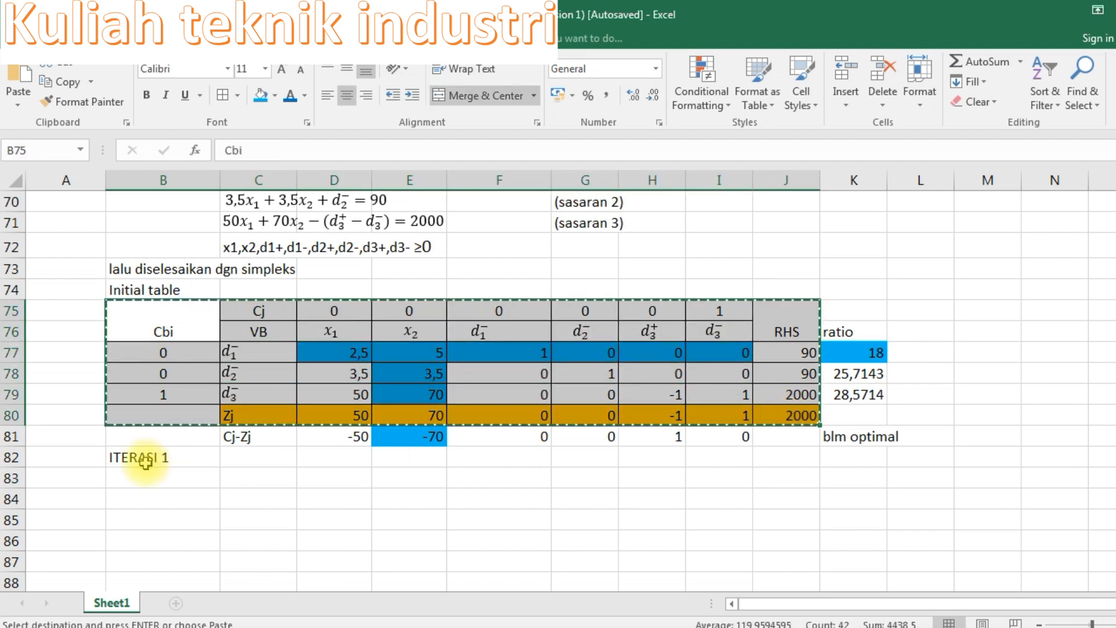
left_click(154, 478)
key("ctrl+v")
scroll(416, 324, "down", 3)
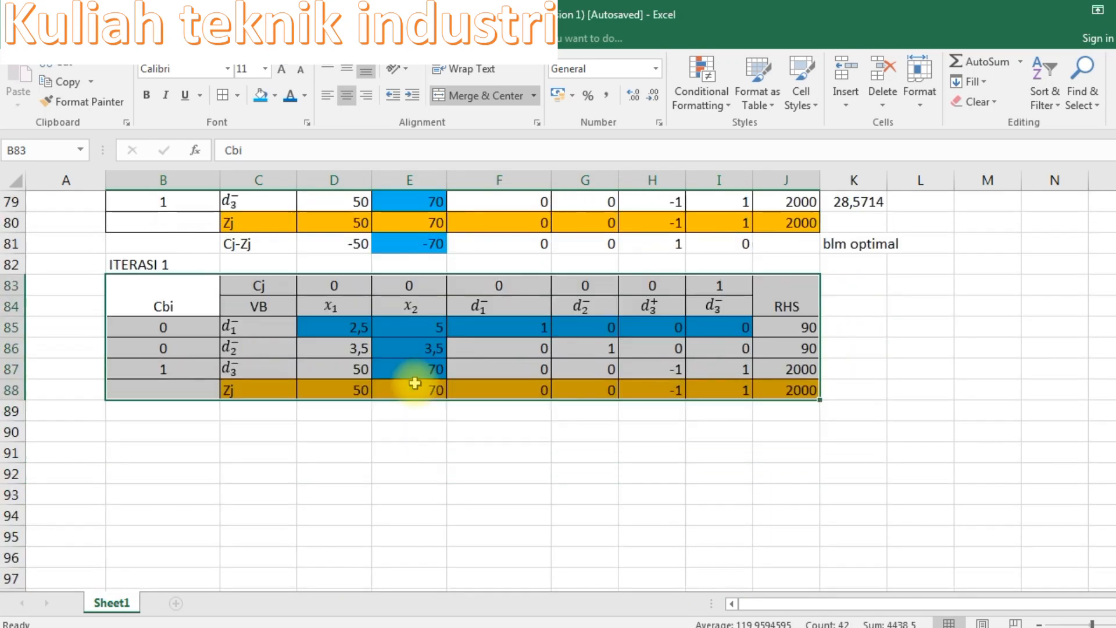
scroll(364, 324, "up", 1)
Step: Clear the value in D85 of the iteration 1 table and remove the cell's fill colour
left_click(360, 386)
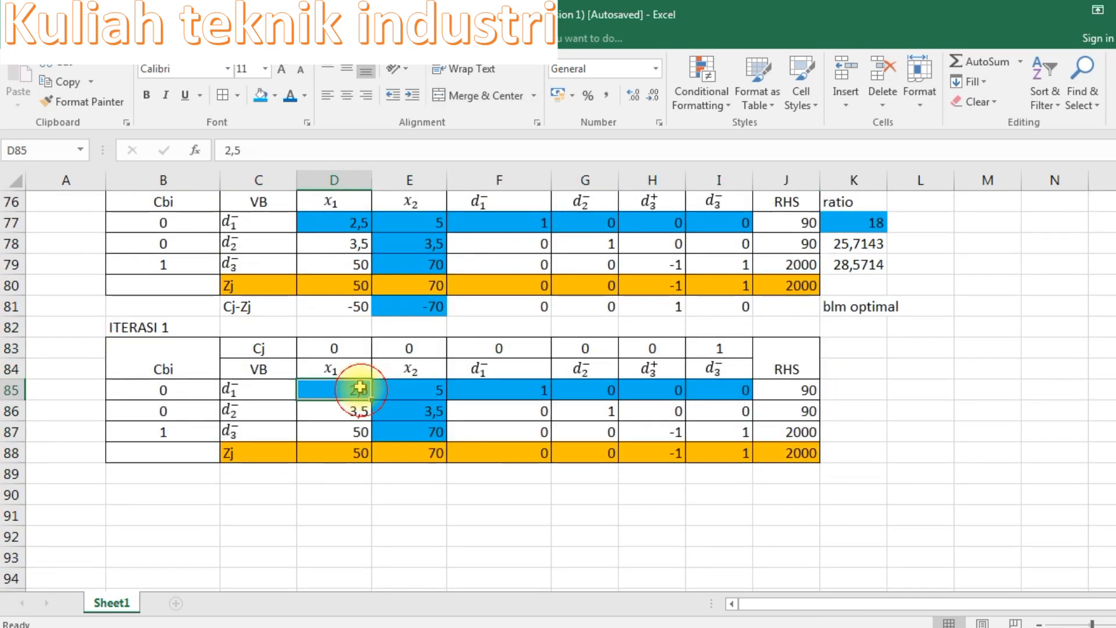
key("Return")
left_click(325, 371)
left_click(331, 387)
left_click(275, 95)
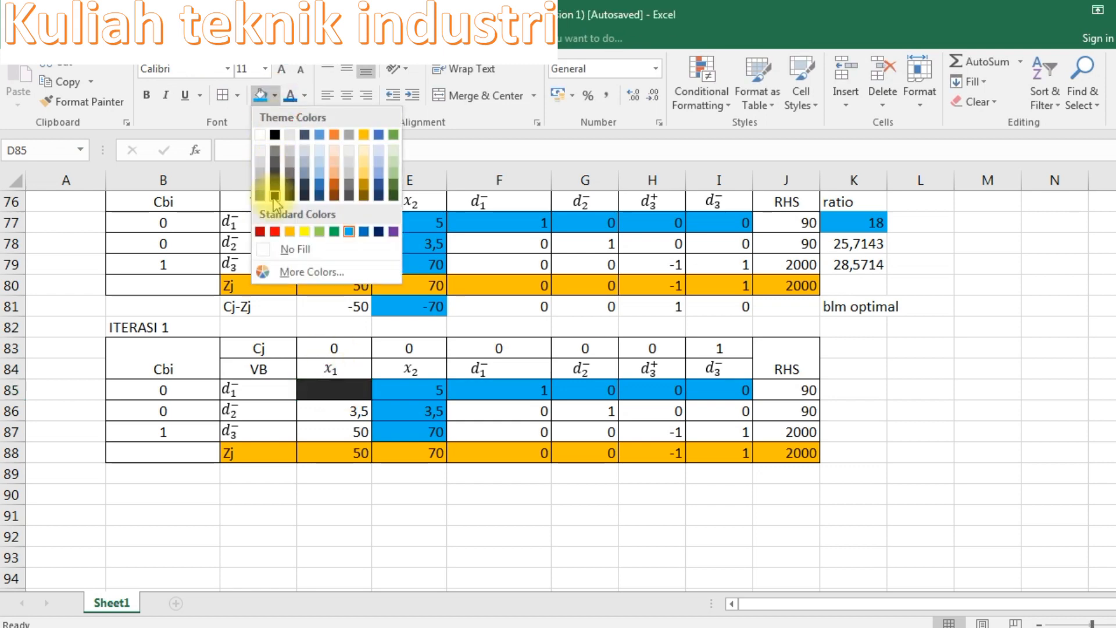
left_click(286, 249)
Step: Fill the blank, uncoloured cell D85 across and down through J87 to empty the iteration 1 coefficients and RHS values
left_click_drag(371, 400, 803, 397)
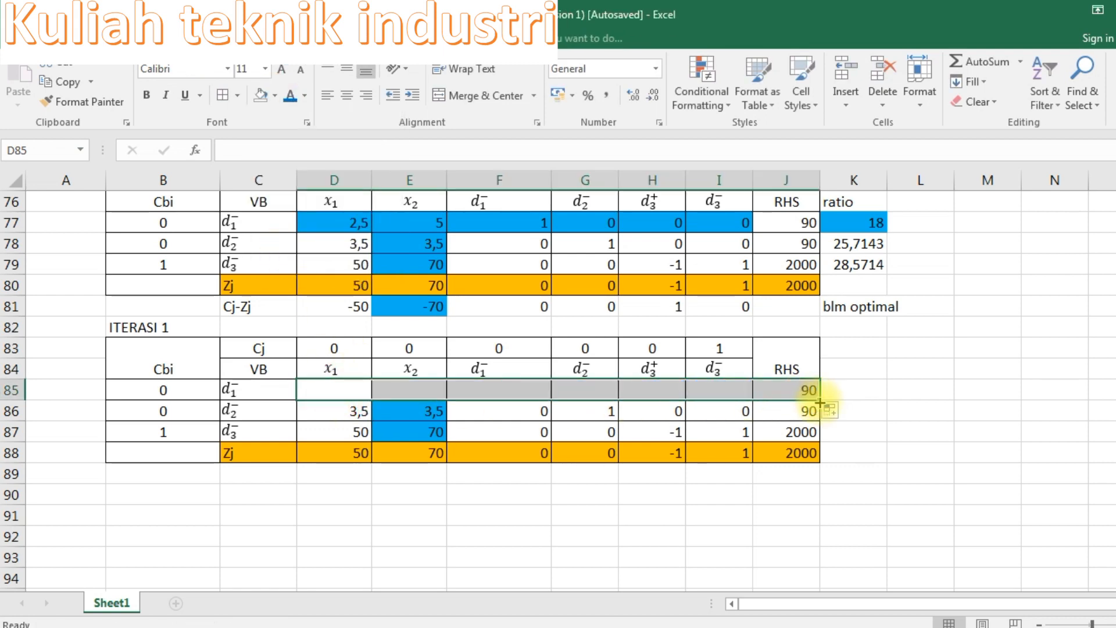
left_click(530, 411)
left_click(314, 394)
left_click_drag(374, 398, 776, 423)
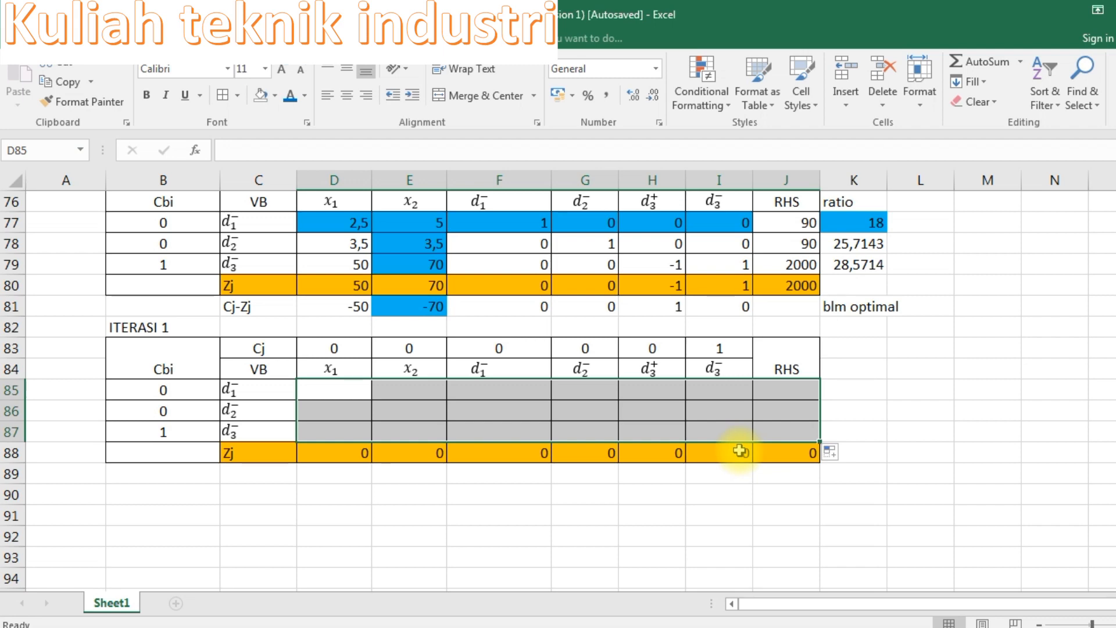
left_click(331, 386)
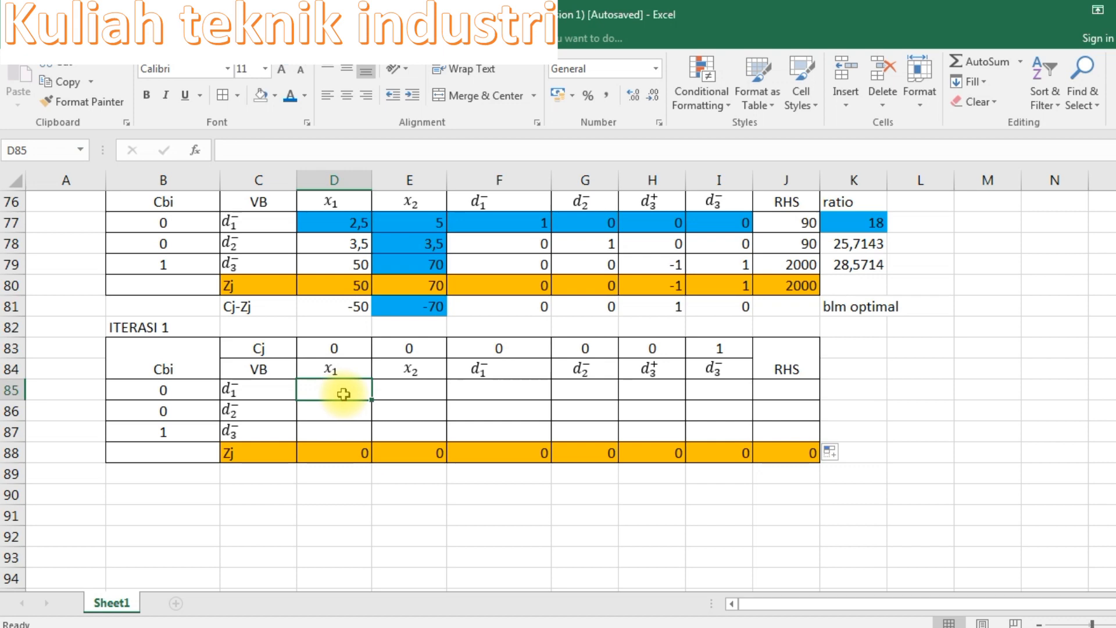
Step: Delete the d1− label from C85, the first basic variable of the iteration 1 table
scroll(343, 394, "up", 2)
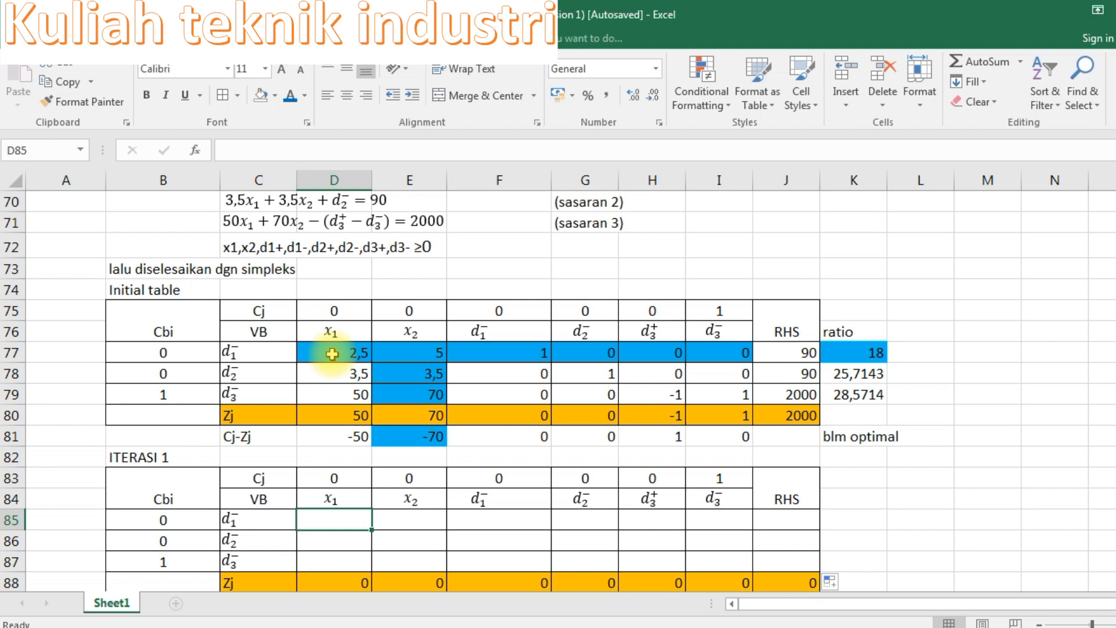
left_click(239, 349)
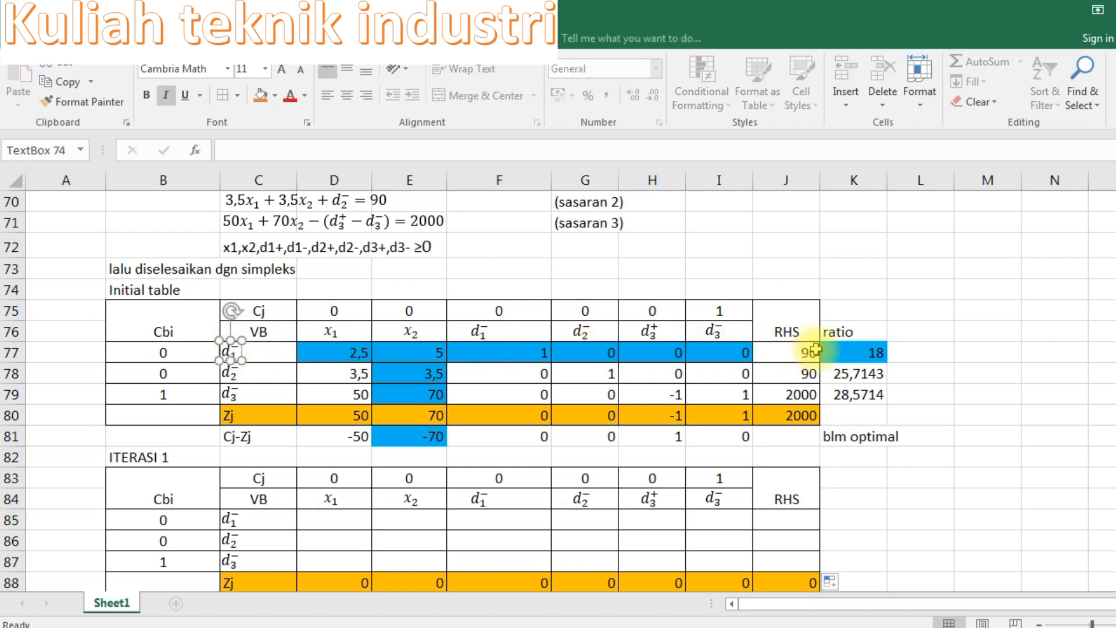
left_click(247, 363)
left_click(231, 354)
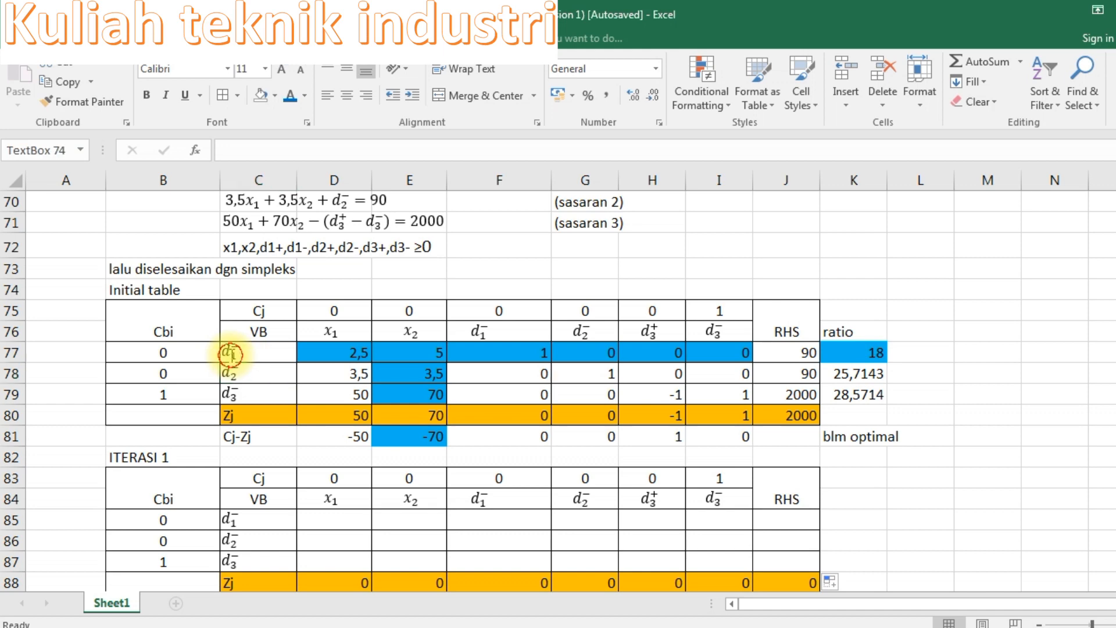
left_click(241, 520)
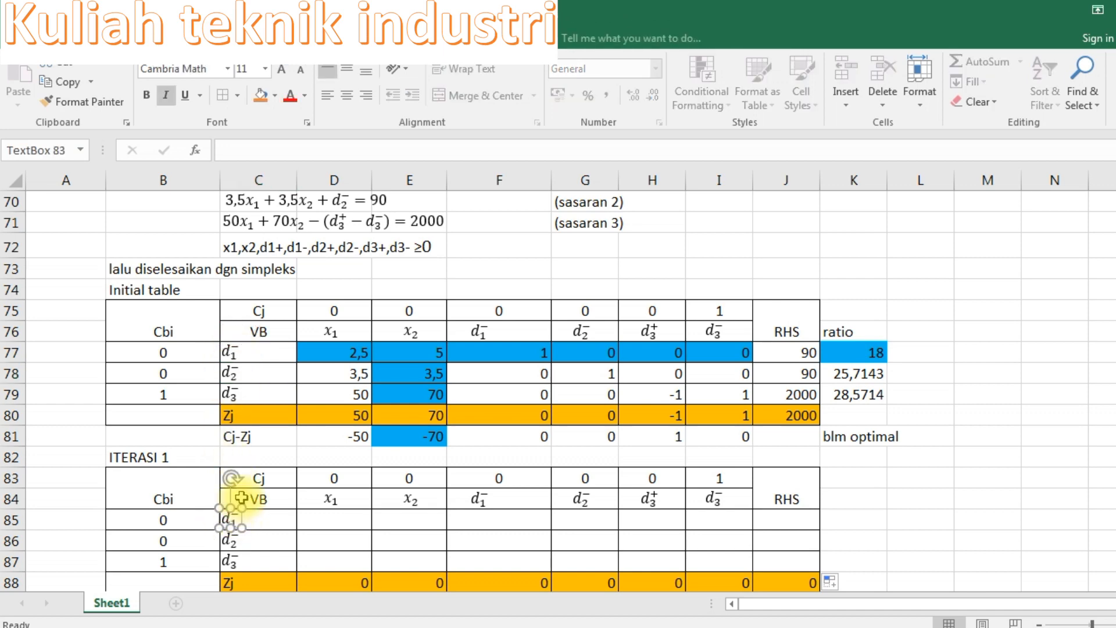
key("Delete")
Step: Copy the x2 label from the initial table's header into C85 as the entering basic variable
left_click(412, 331)
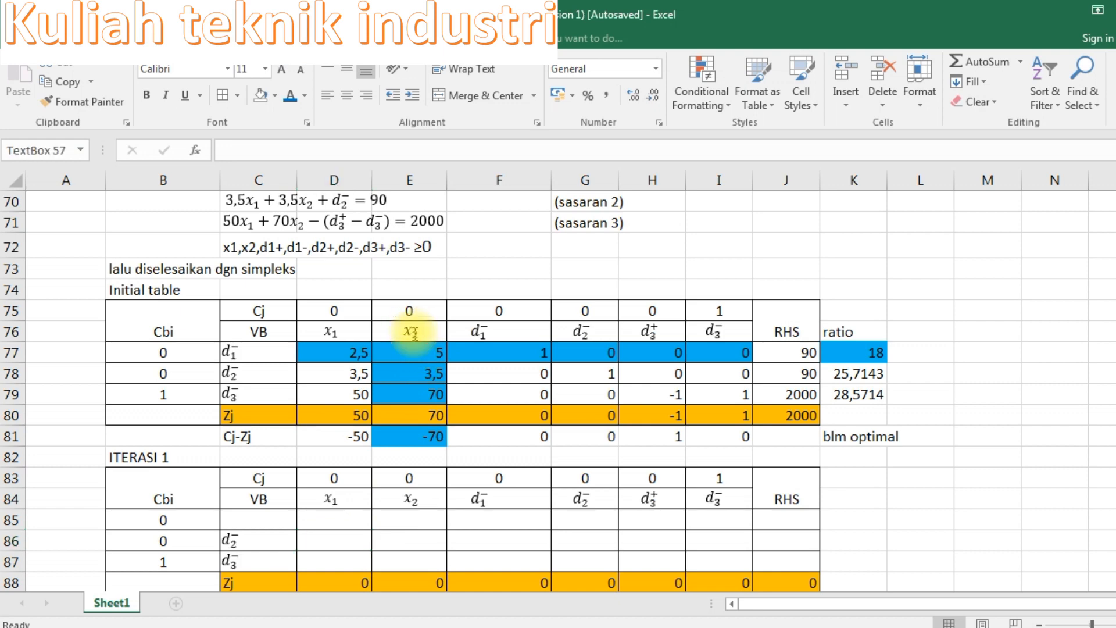
left_click(425, 318)
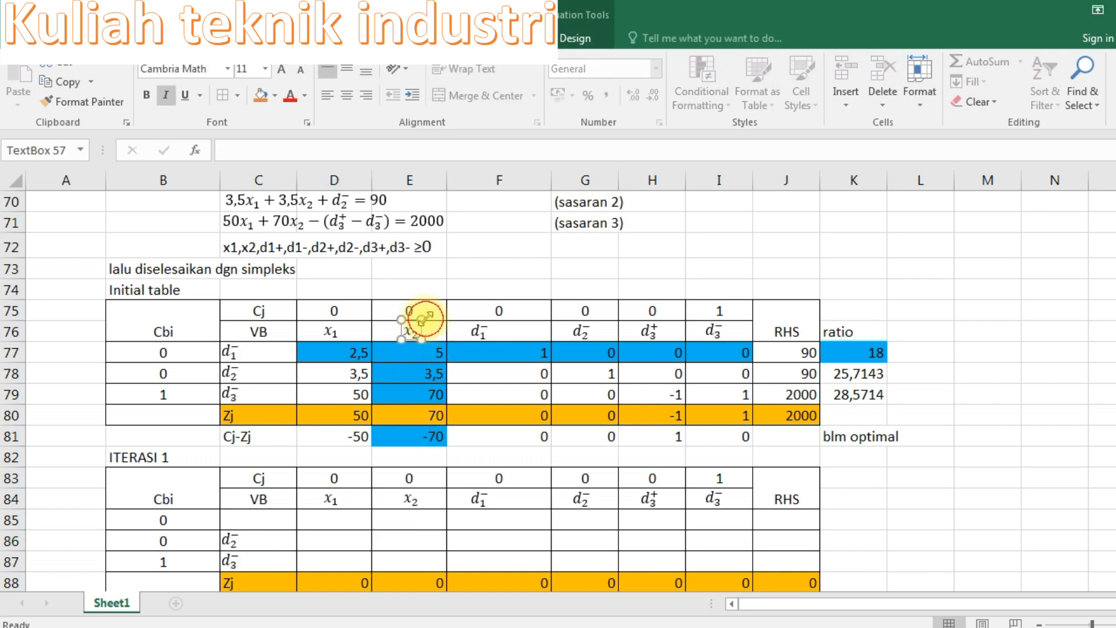
key("ctrl+c")
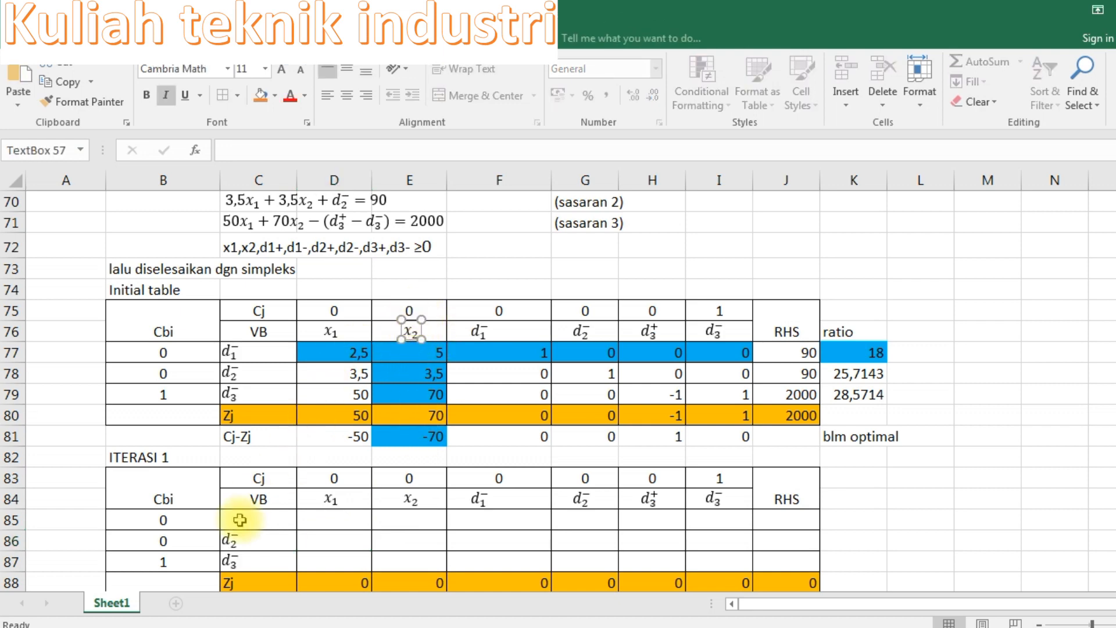
left_click(259, 519)
key("ctrl+v")
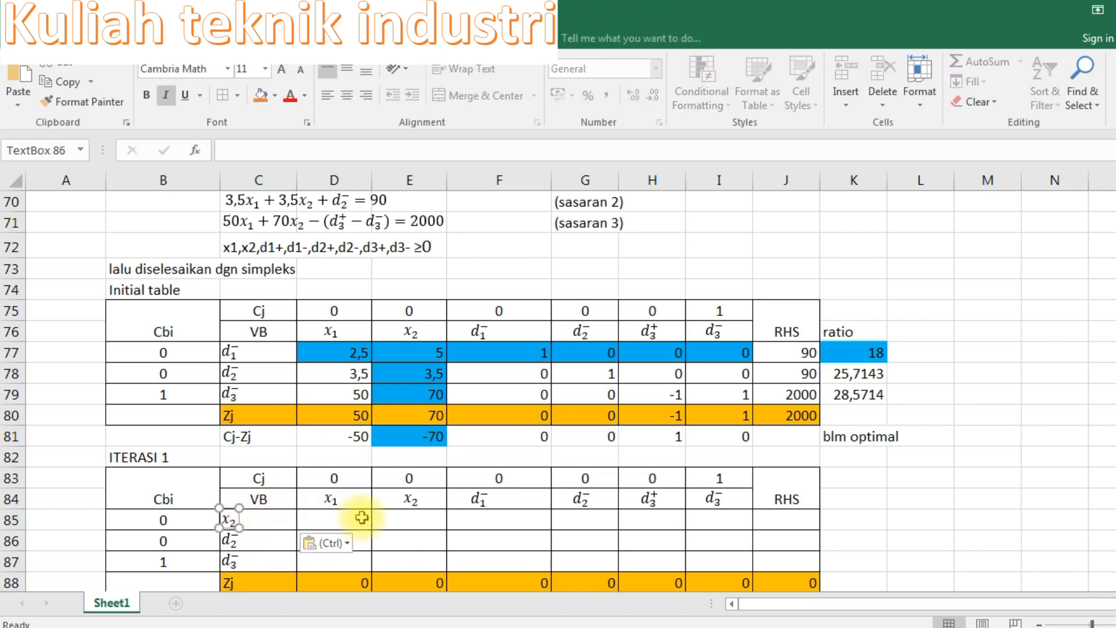
Step: Enter the formula +D77/E77 in D85 to divide the key row's x1 coefficient by the pivot element
left_click(329, 519)
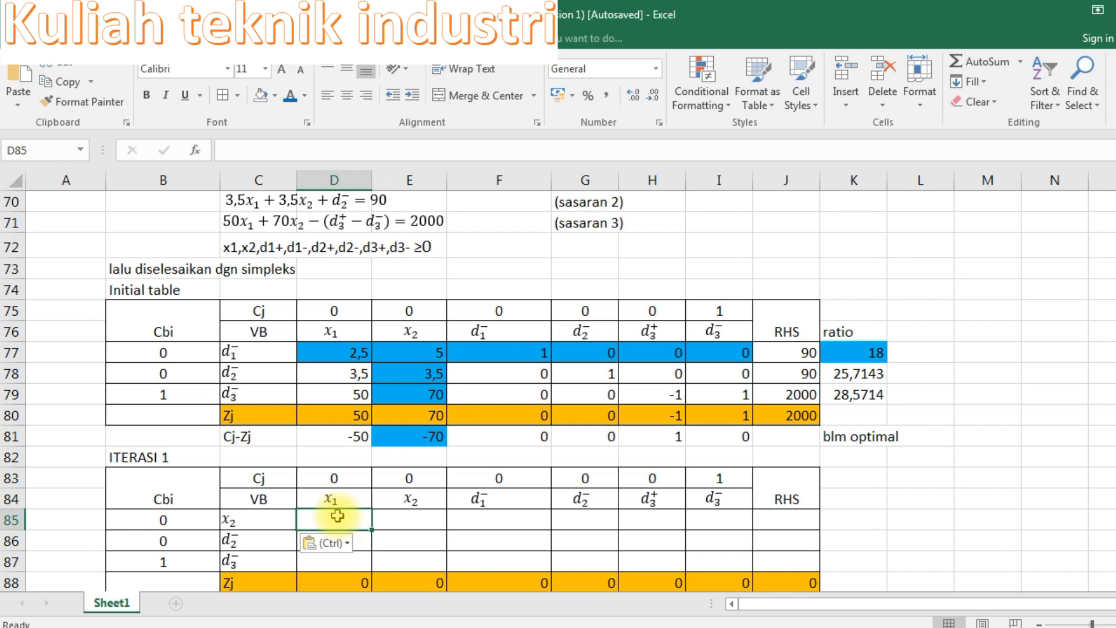
type("+")
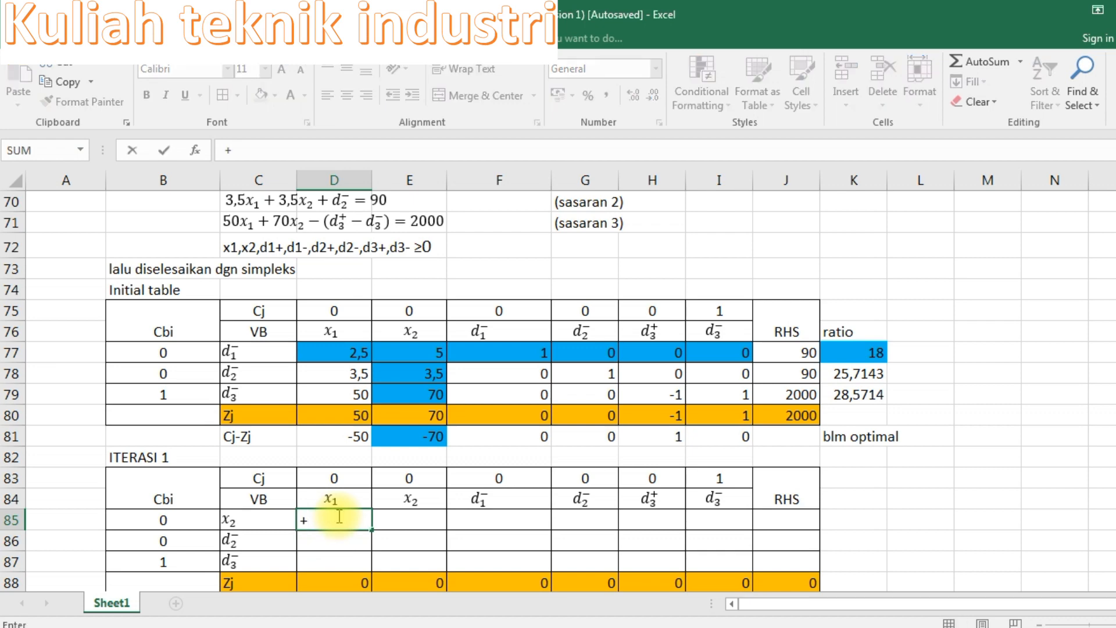
left_click(343, 353)
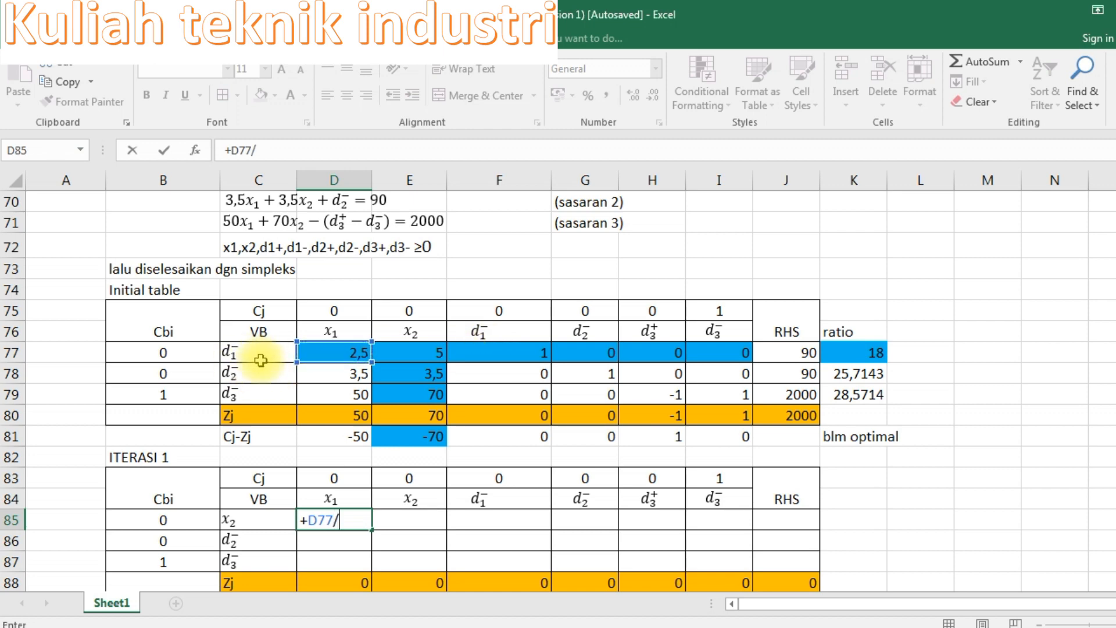
type("/")
left_click(387, 347)
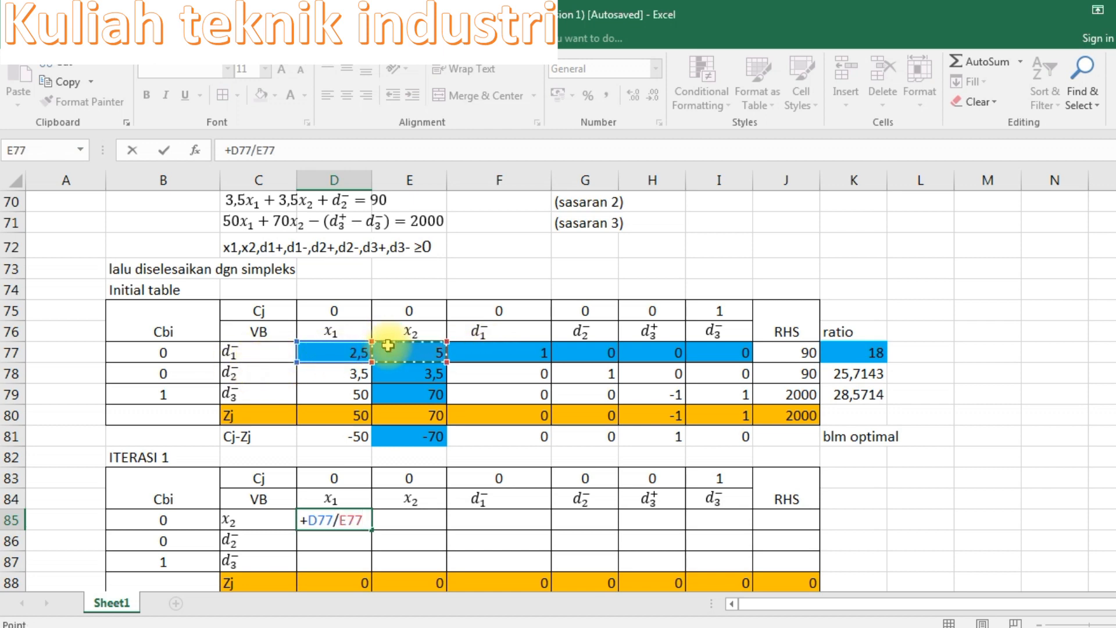
key("Return")
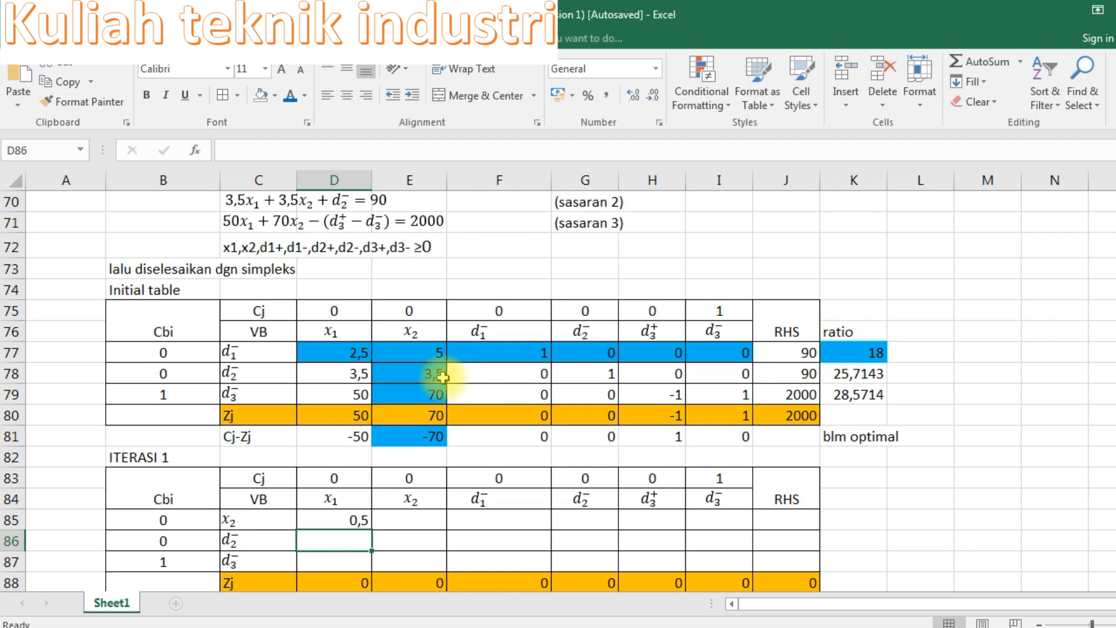
left_click(409, 355)
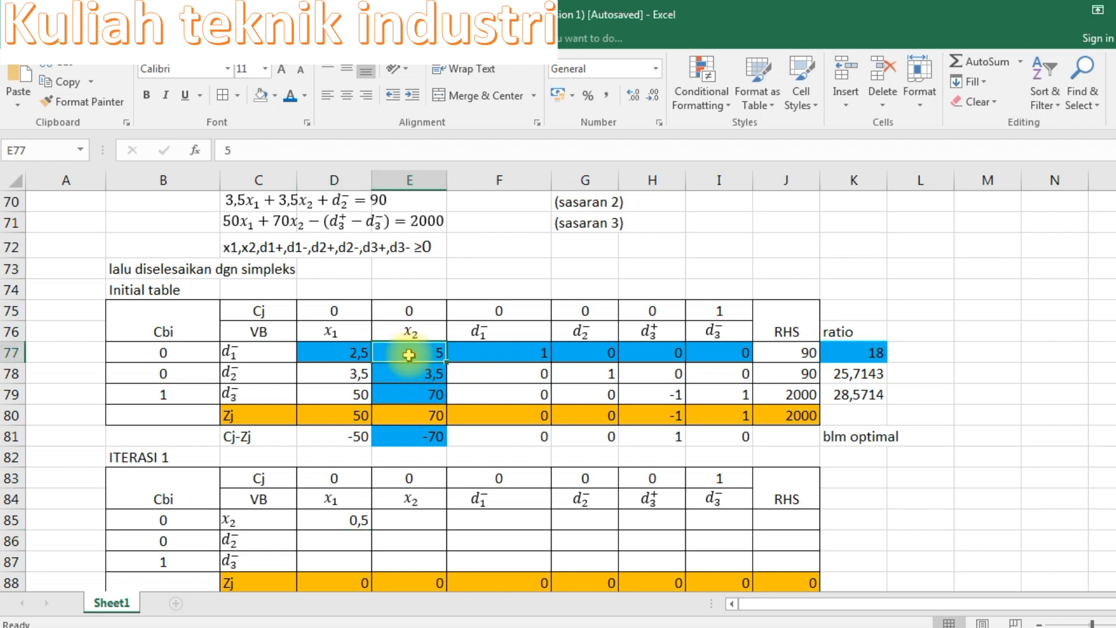
double_click(350, 514)
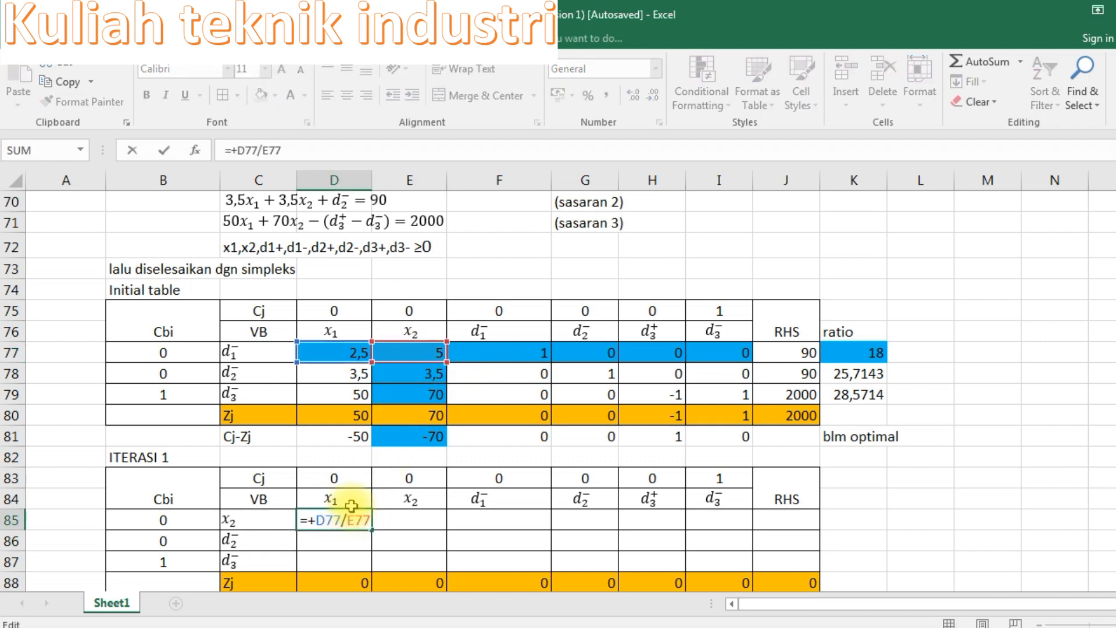
key("Return")
left_click_drag(321, 352, 744, 351)
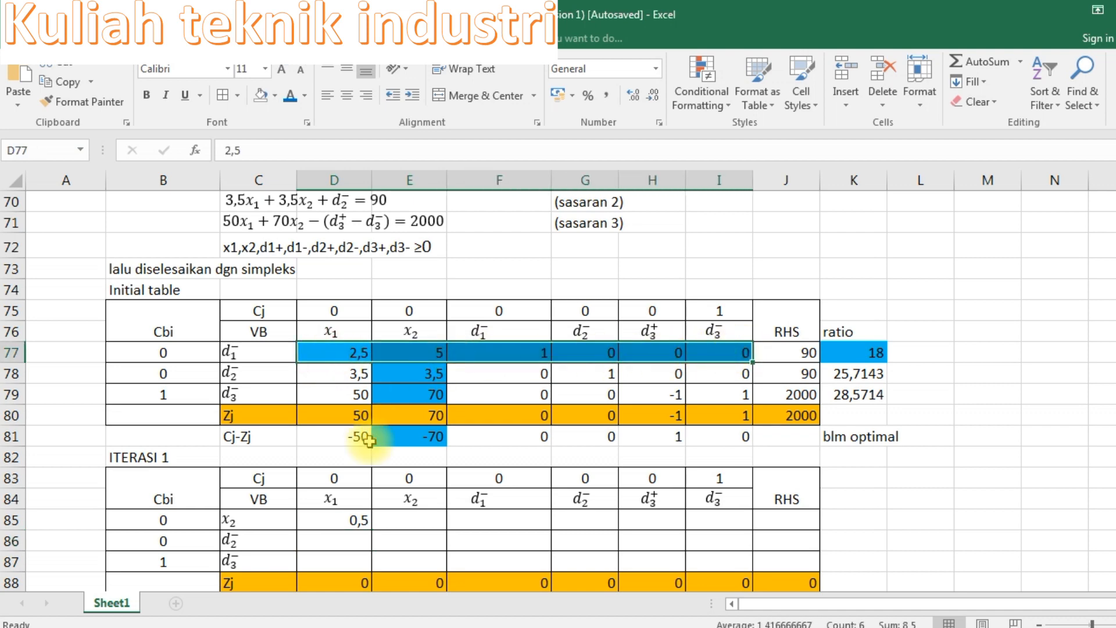
Step: Make the pivot reference absolute in D85, giving =+D77/$E$77, and fill the formula across to J85
left_click(327, 520)
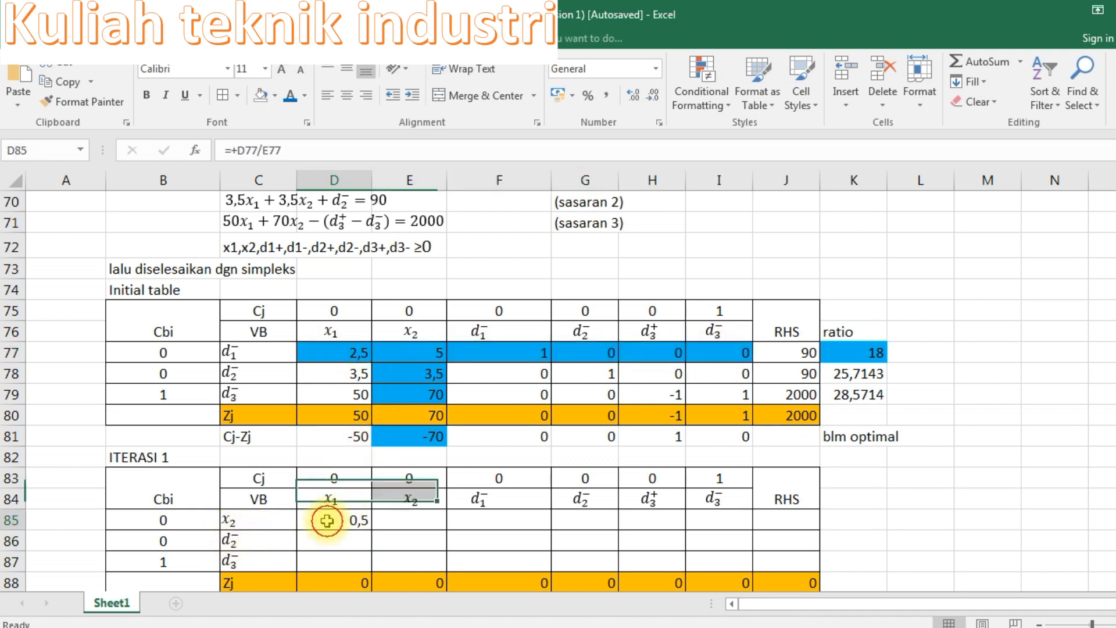
double_click(326, 520)
left_click(353, 517)
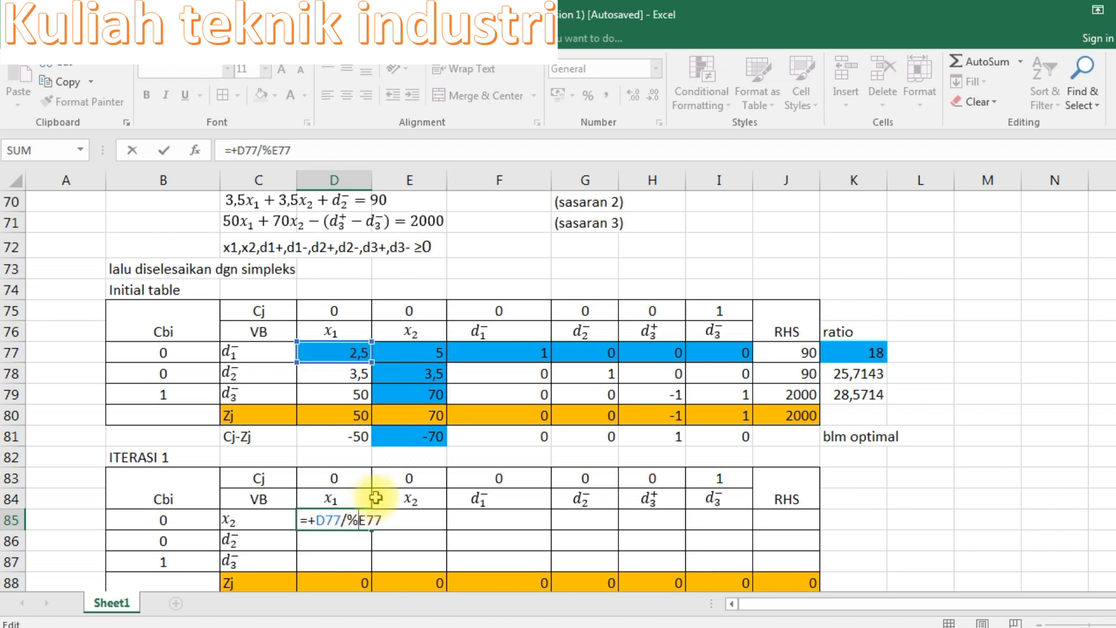
type("$")
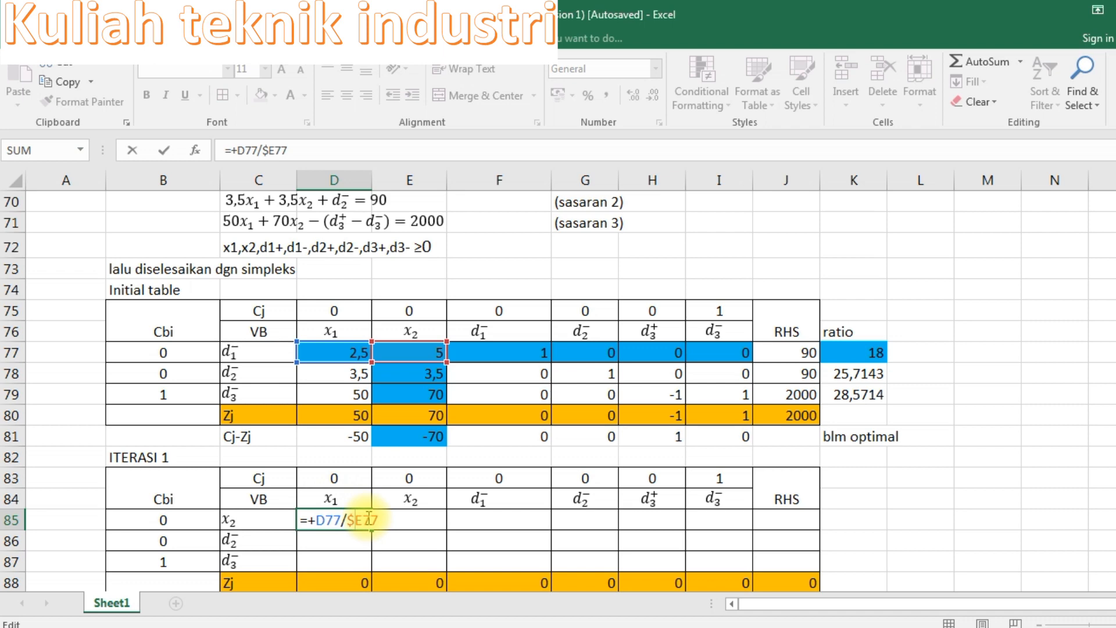
left_click(365, 518)
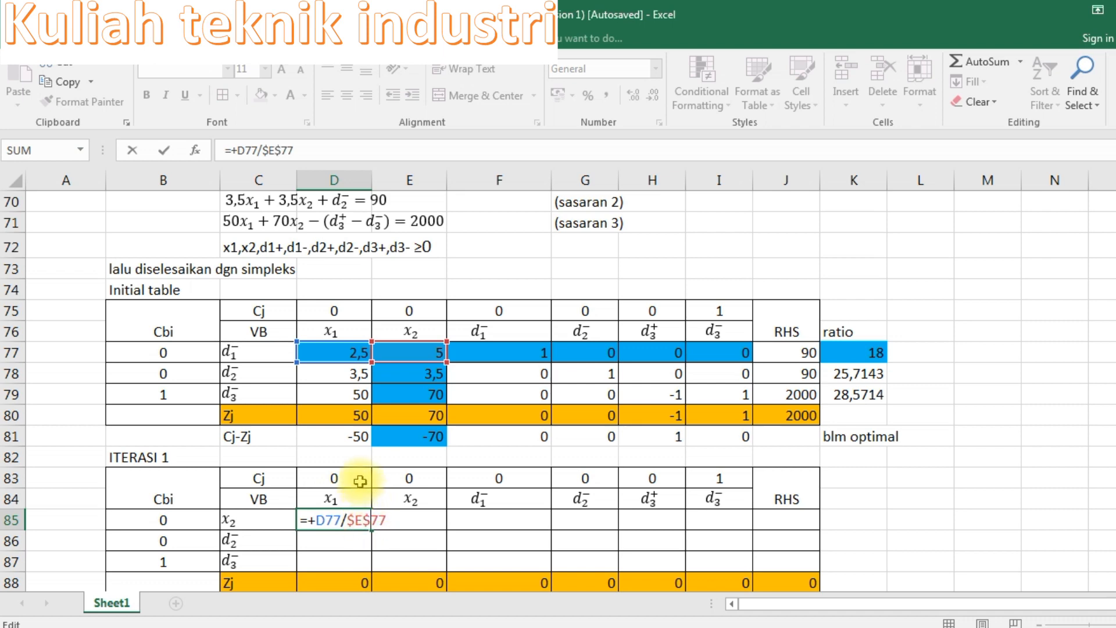
key("Return")
left_click(353, 519)
left_click_drag(371, 529, 791, 522)
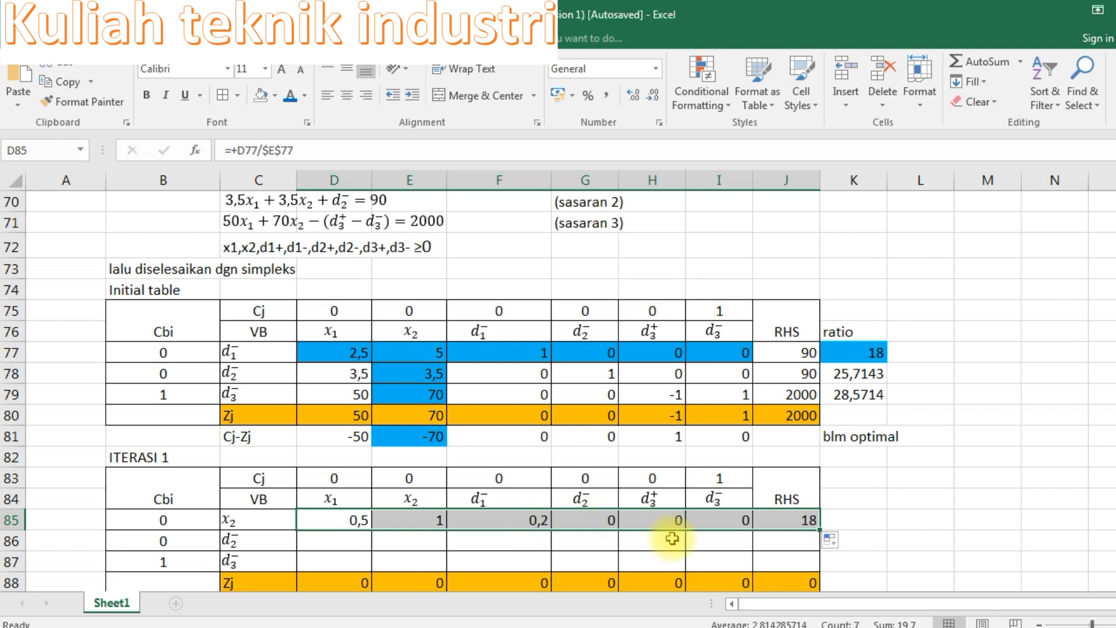
Step: Enter =+D78-($E$78*D85) in D86 to compute the d2− row's x1 coefficient in the iteration 1 table
left_click(307, 541)
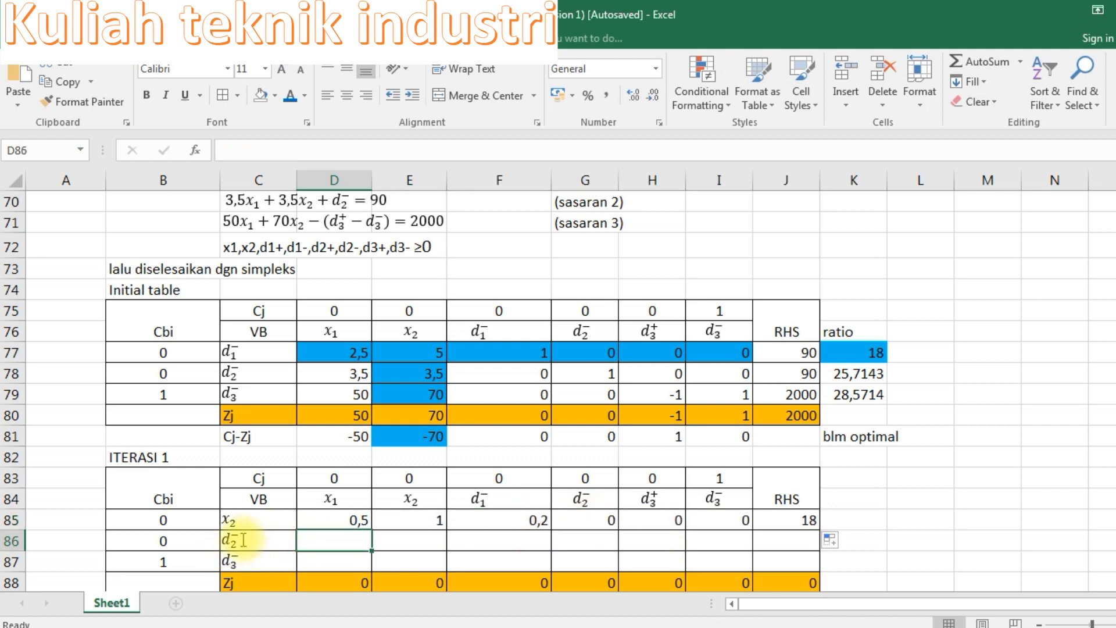
type("+")
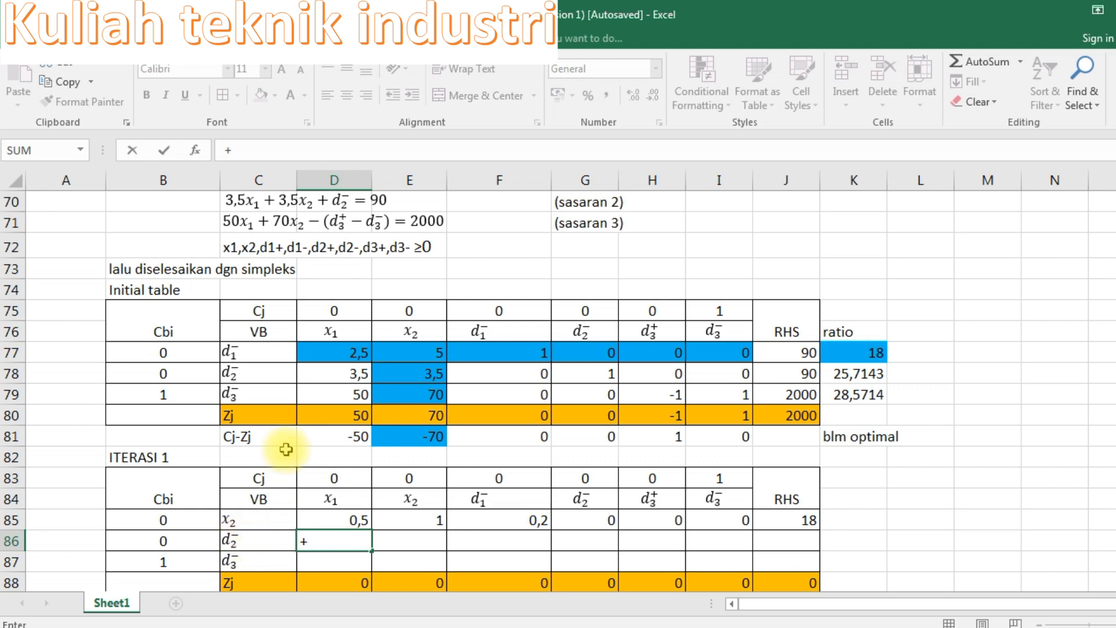
left_click(327, 374)
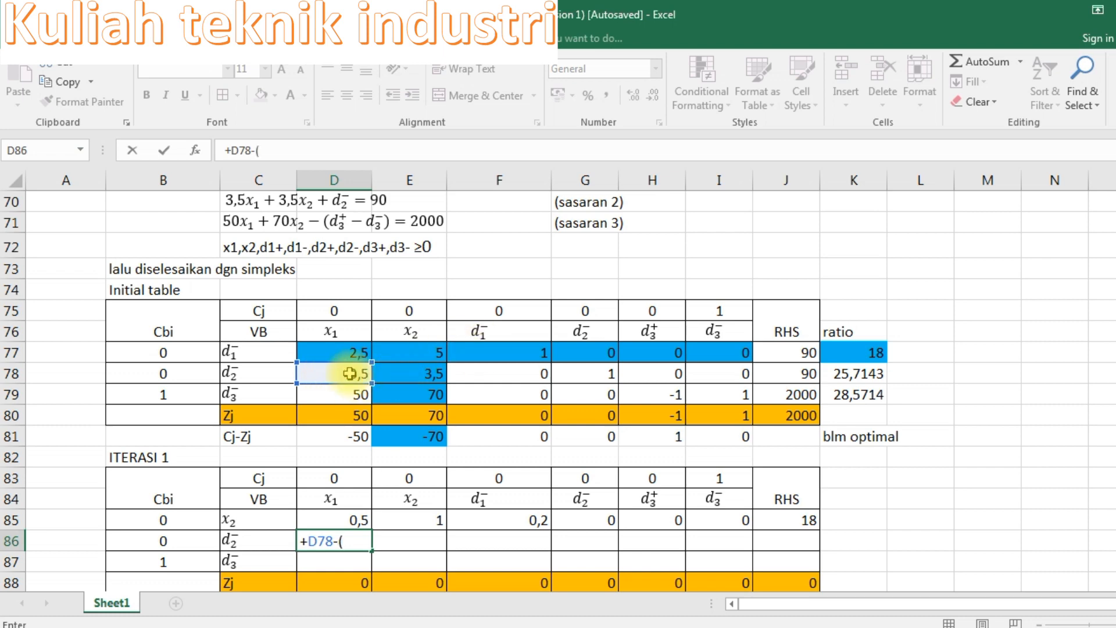
left_click(432, 369)
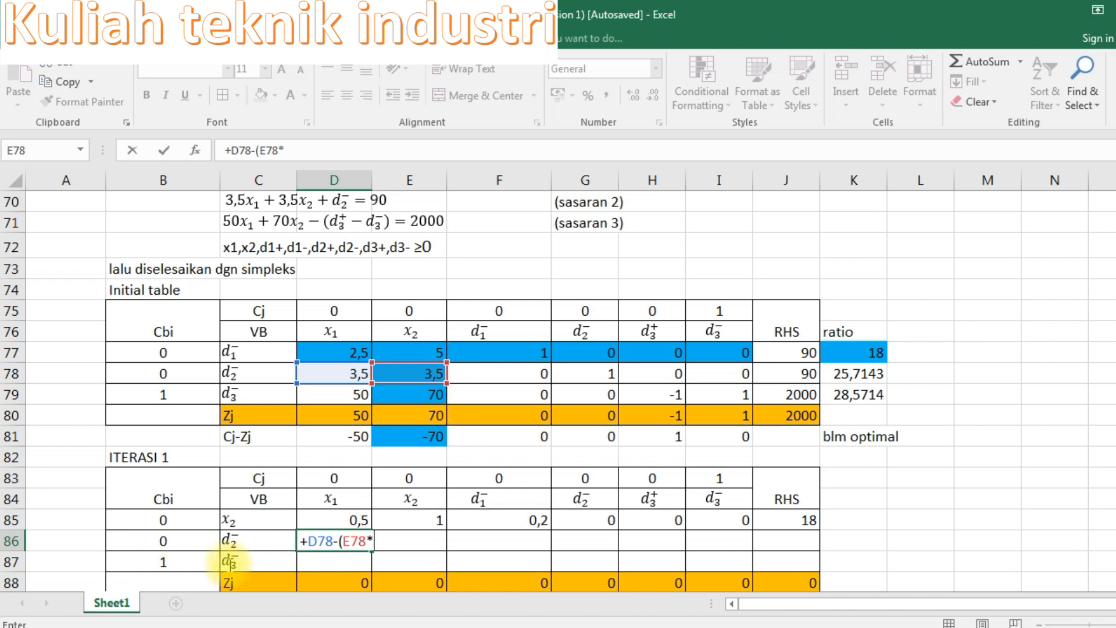
left_click(325, 521)
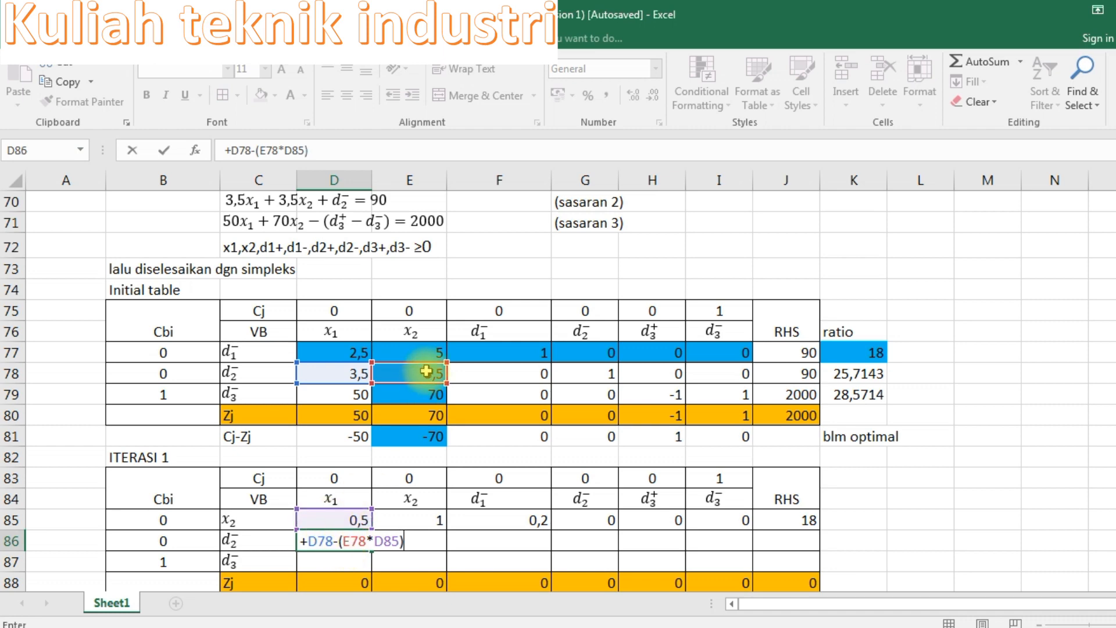
left_click(342, 541)
left_click(351, 541)
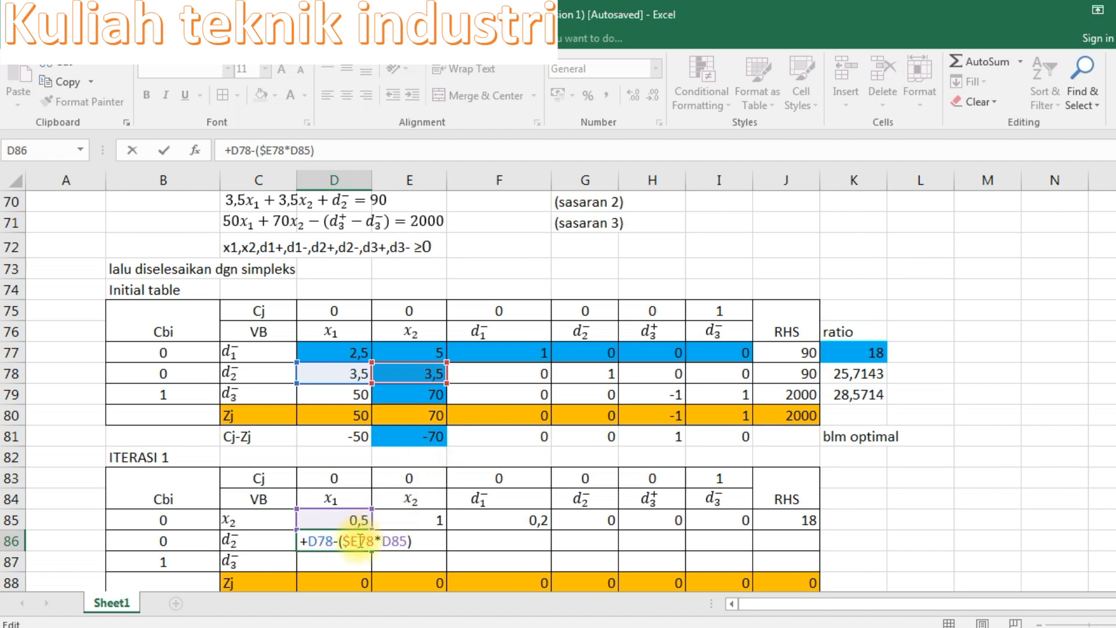
key("F4")
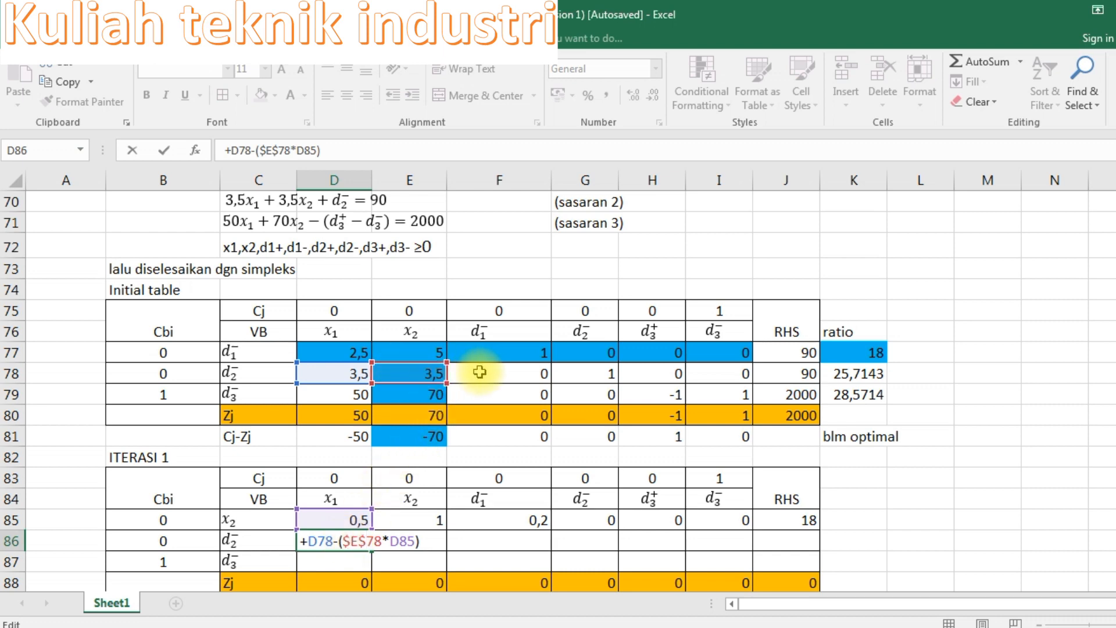
key("Return")
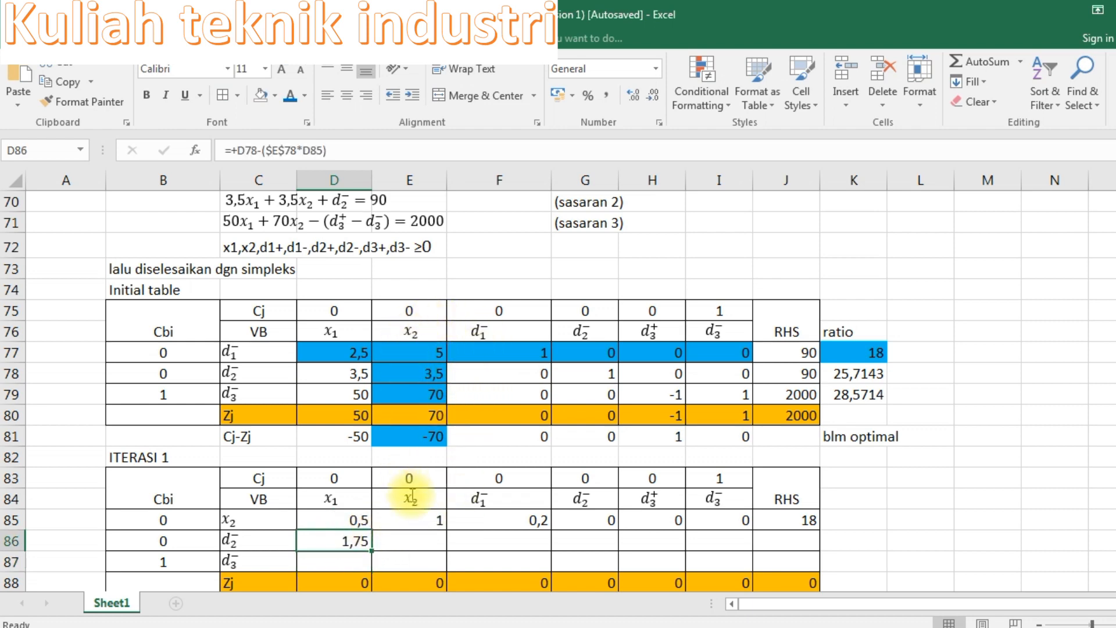
left_click(415, 542)
left_click(471, 541)
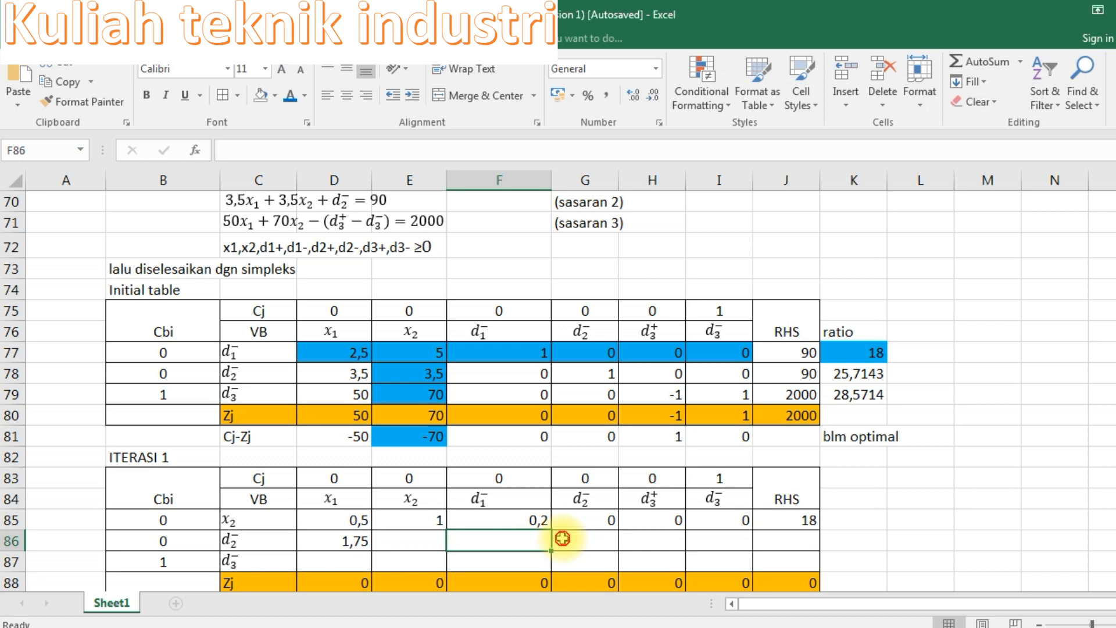
left_click(581, 541)
left_click(652, 541)
left_click(721, 540)
left_click(428, 534)
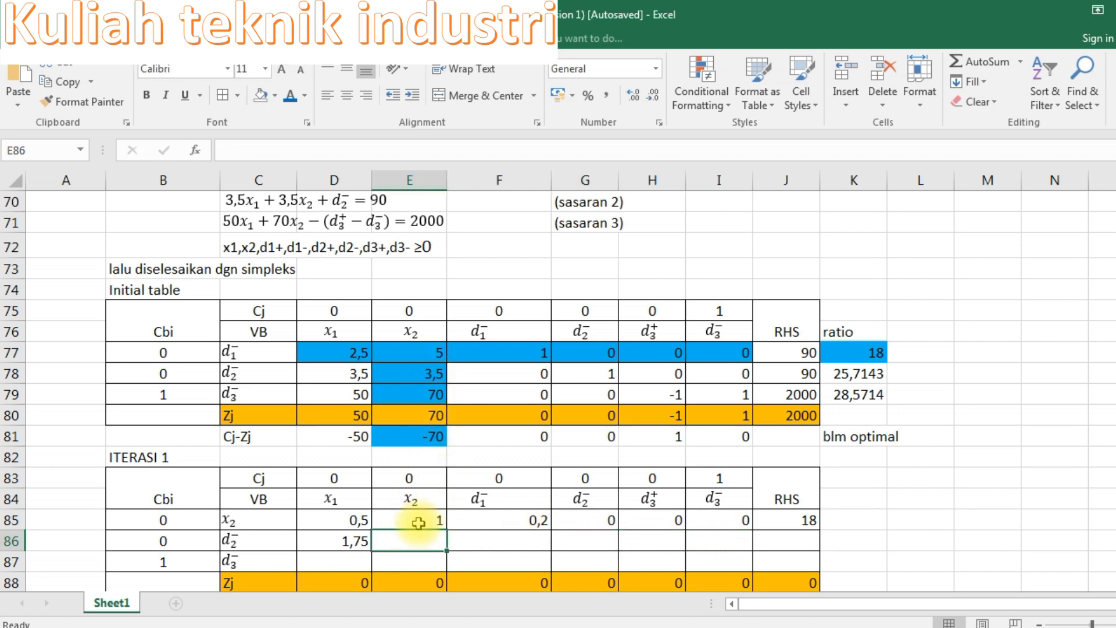
type("+")
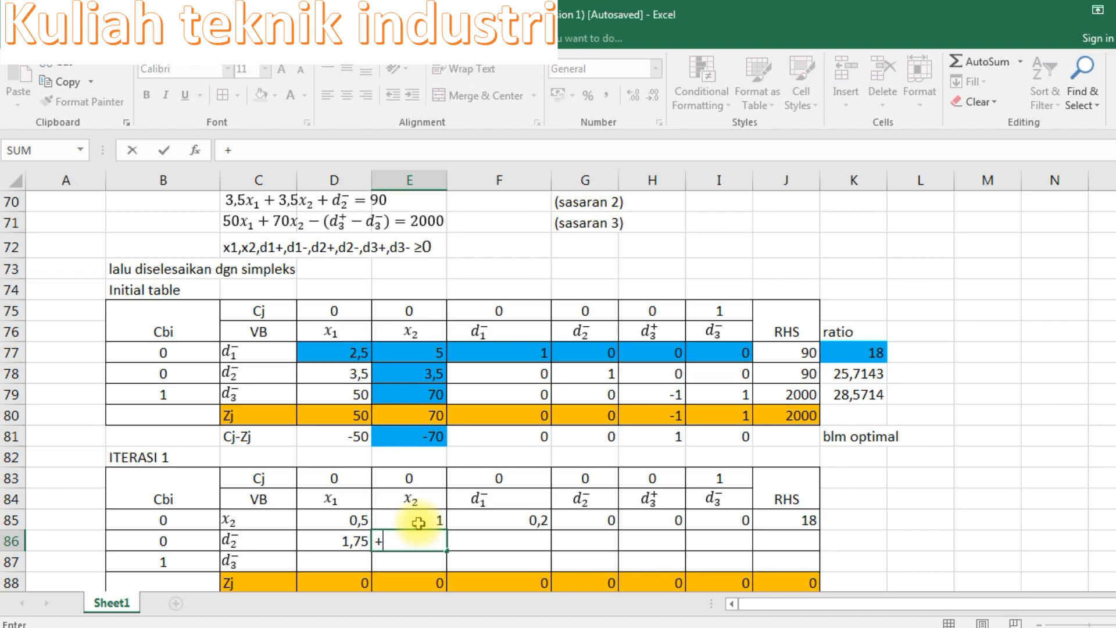
key("Escape")
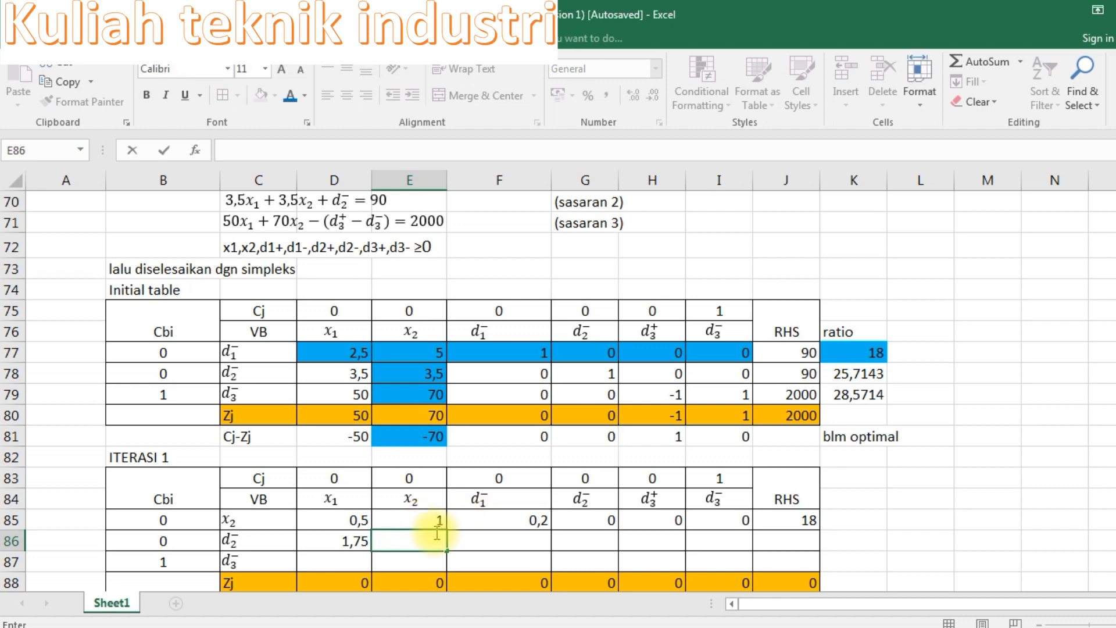
Step: Fill the D86 formula into E86, the x2 column of the d2− row
left_click(344, 537)
left_click_drag(372, 549, 443, 550)
Step: Enter =+F78-($E$78*F85) in F86 and fill it across to J86 to finish the d2− row
left_click(473, 535)
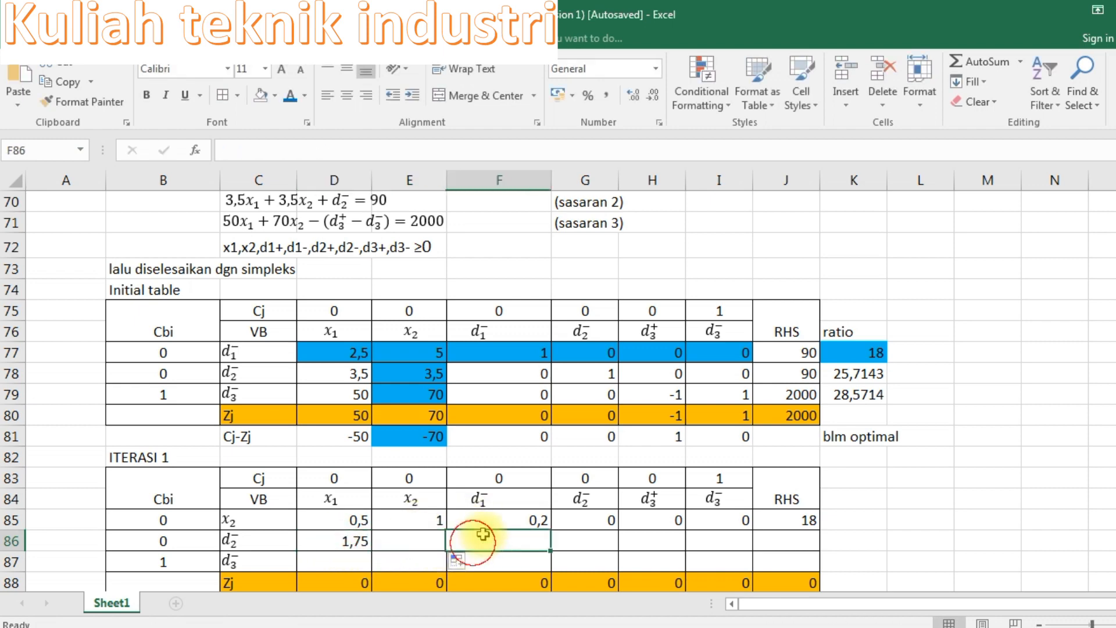
type("+")
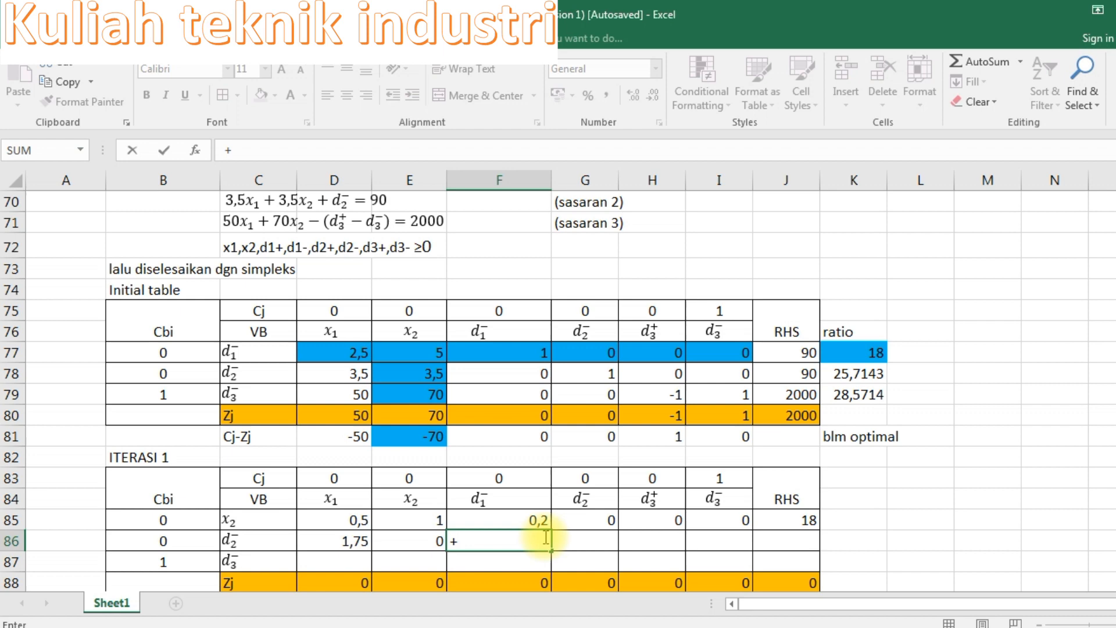
left_click(510, 372)
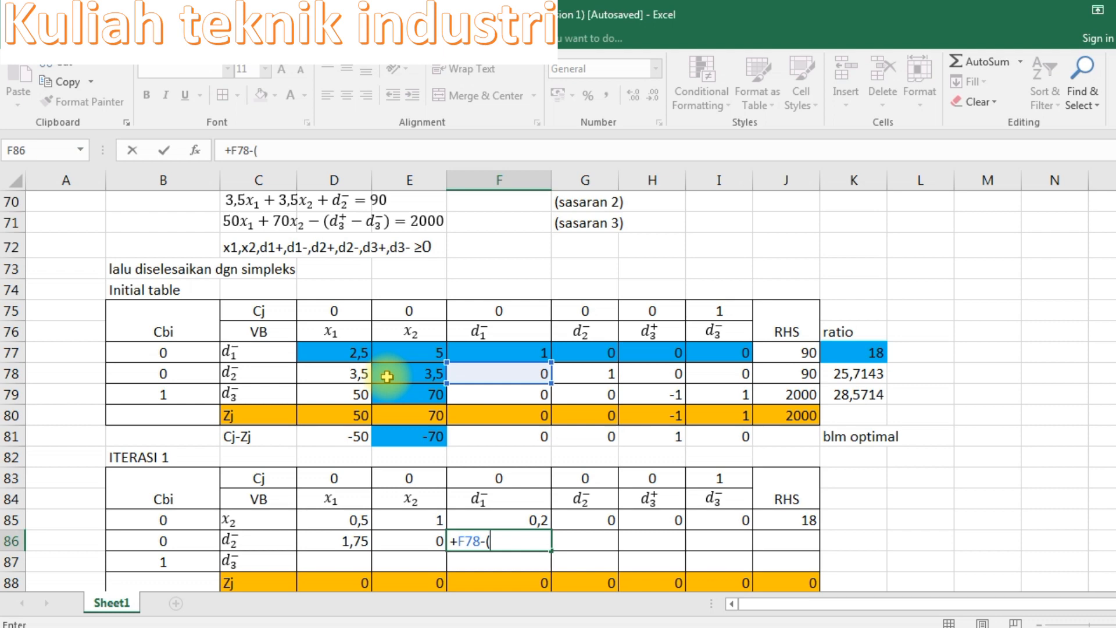
left_click(391, 373)
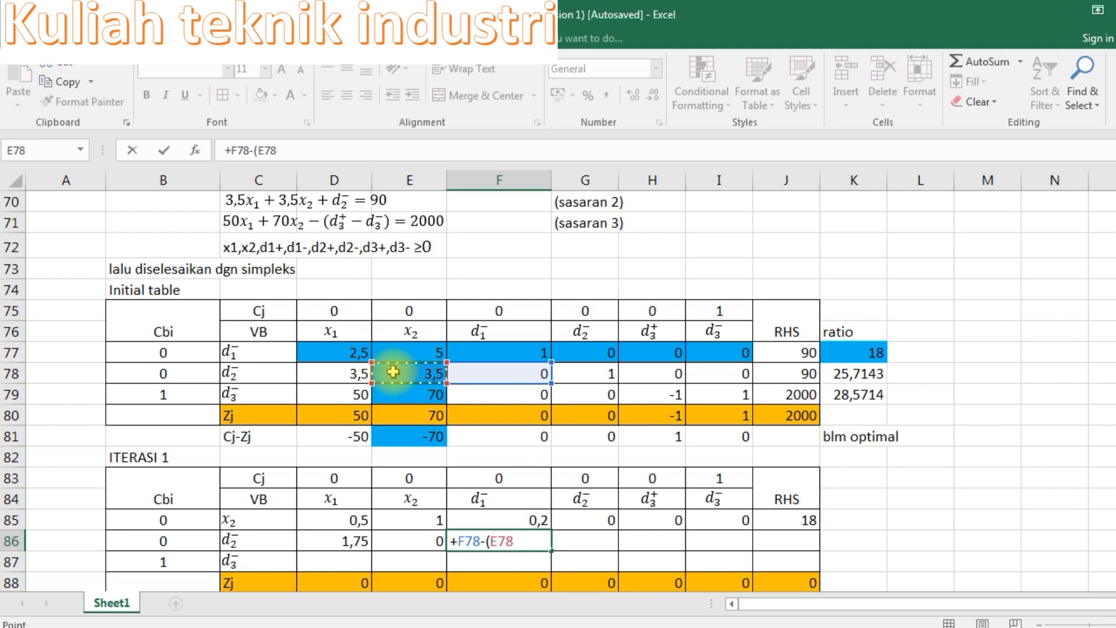
type("*")
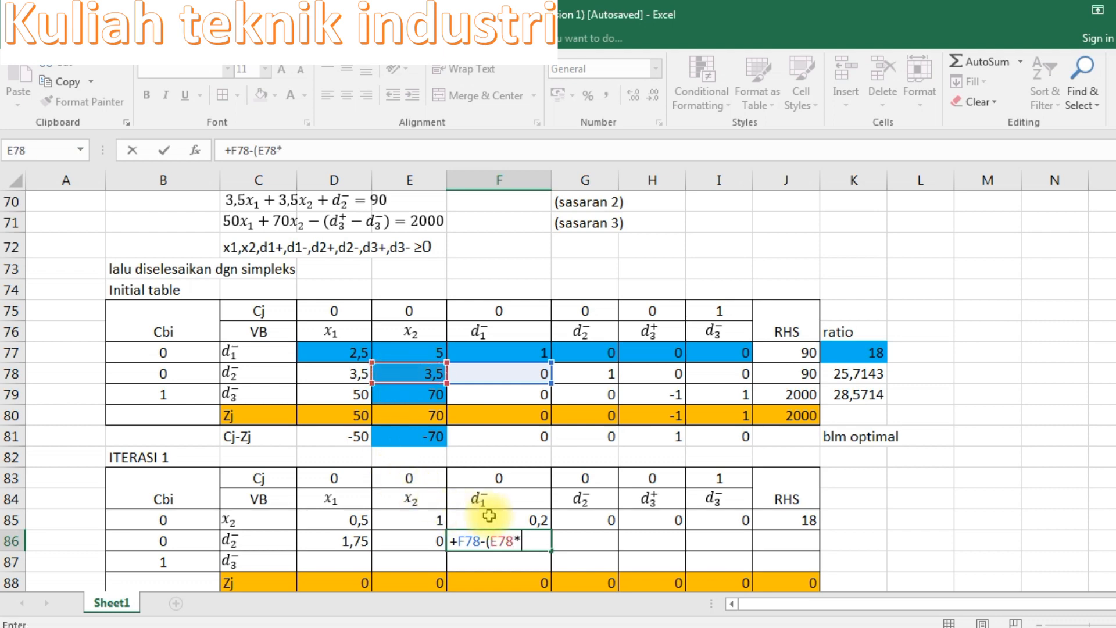
left_click(489, 515)
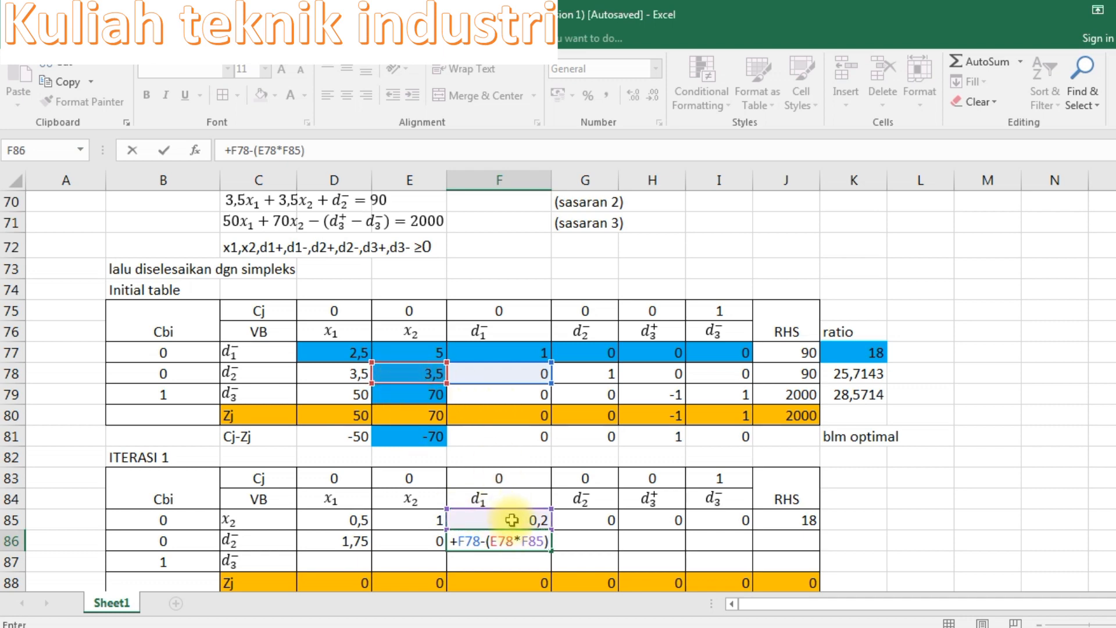
left_click(493, 541)
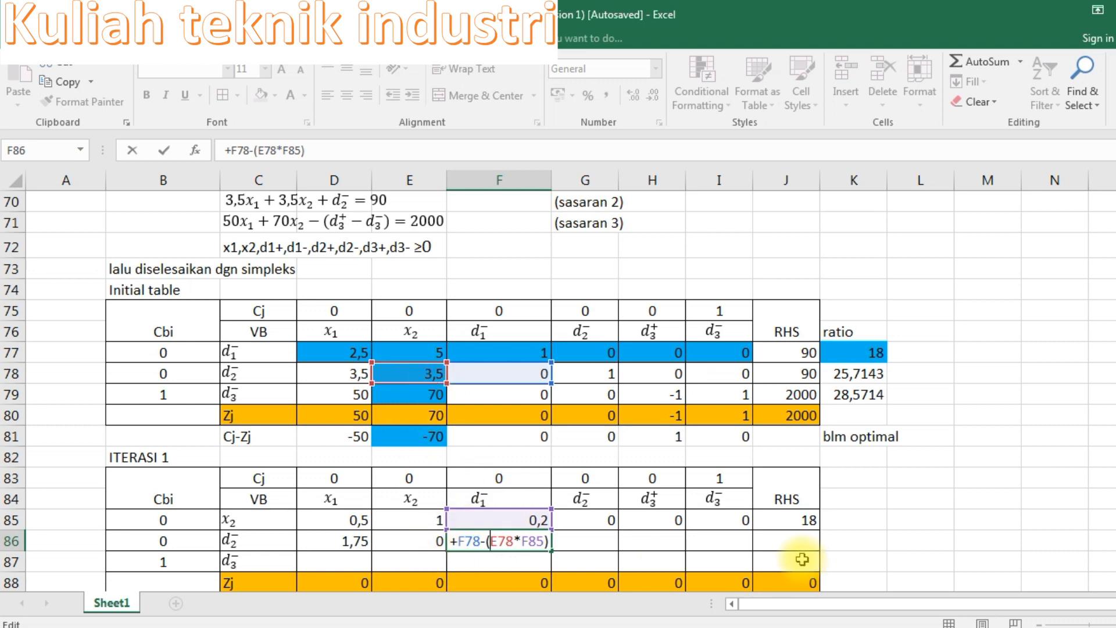
type("$E$")
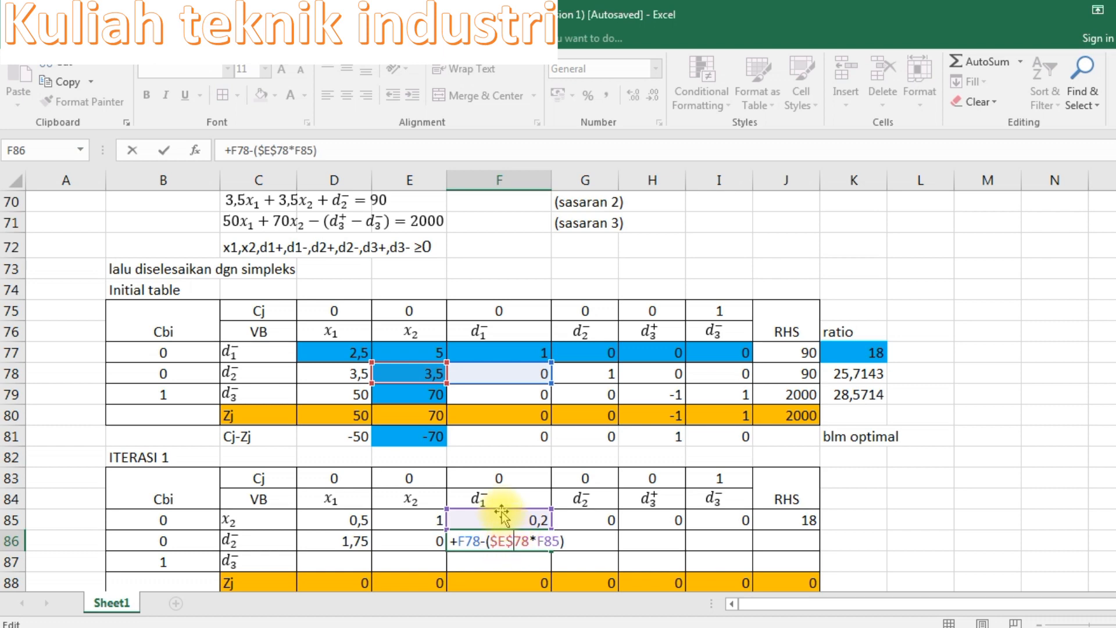
key("Return")
left_click(520, 542)
left_click_drag(551, 550, 812, 551)
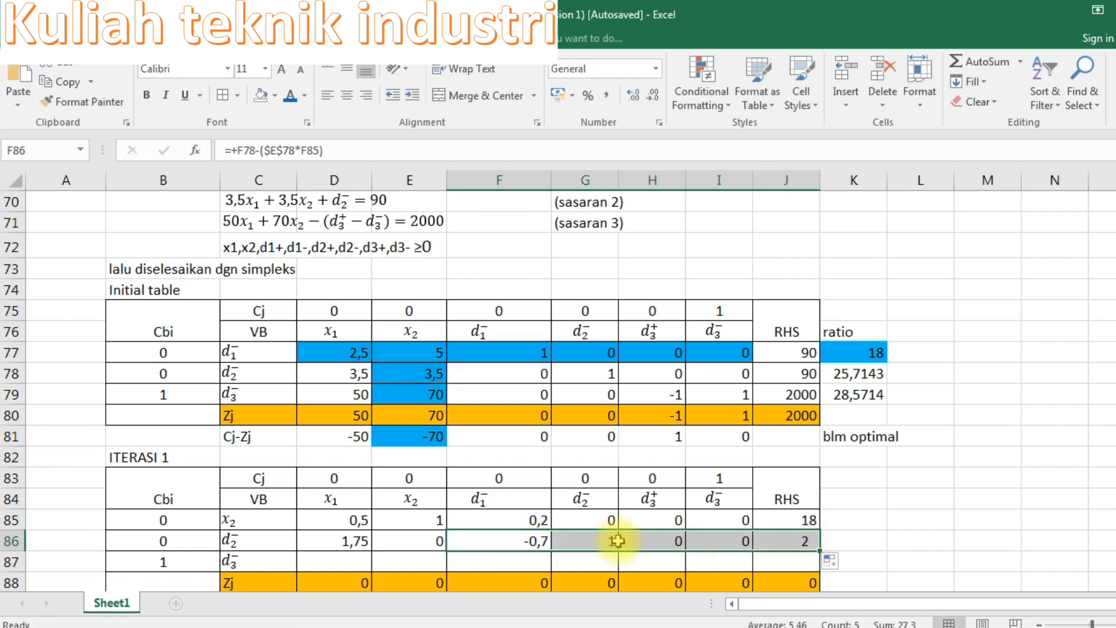
Step: Enter +D79-(E79*D85) in D87 to compute the d3− row's x1 coefficient in the iteration 1 table
left_click(320, 560)
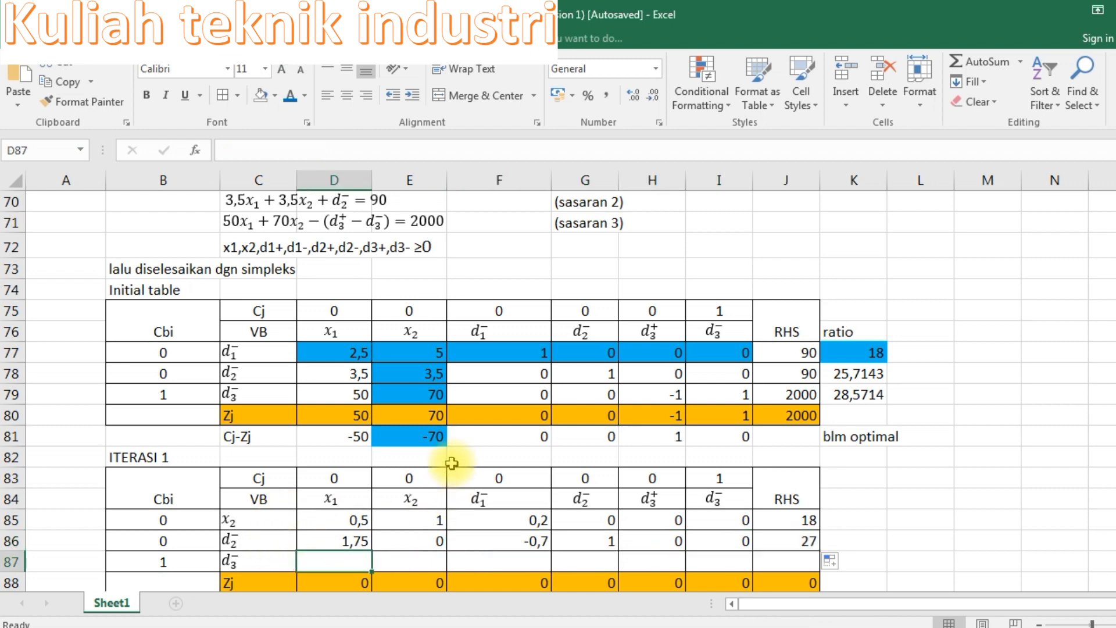
type("+")
left_click(336, 396)
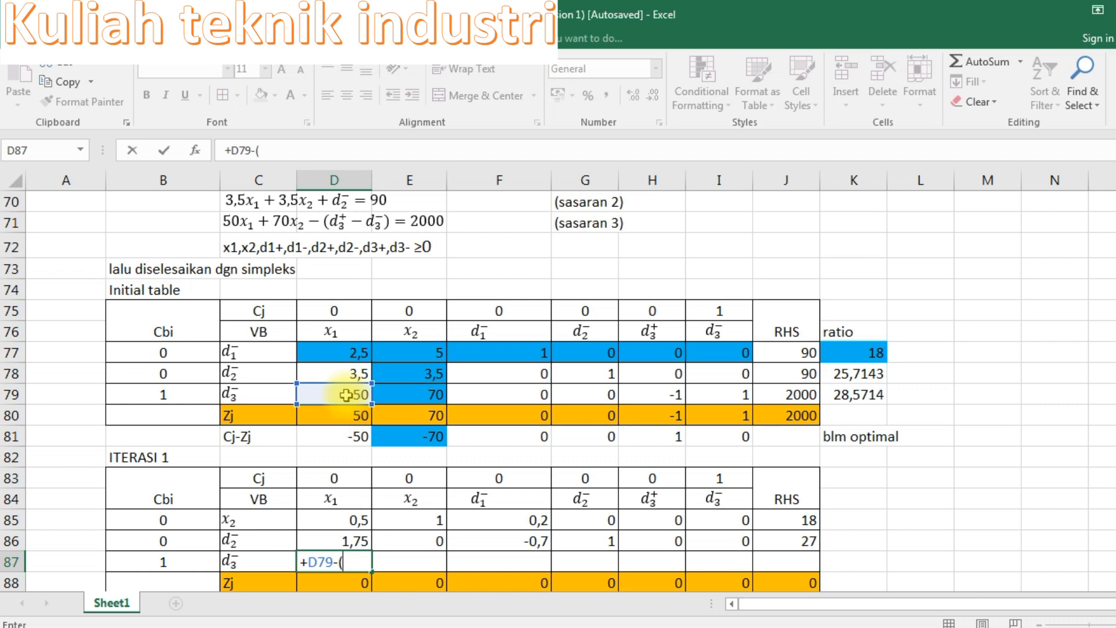
left_click(398, 395)
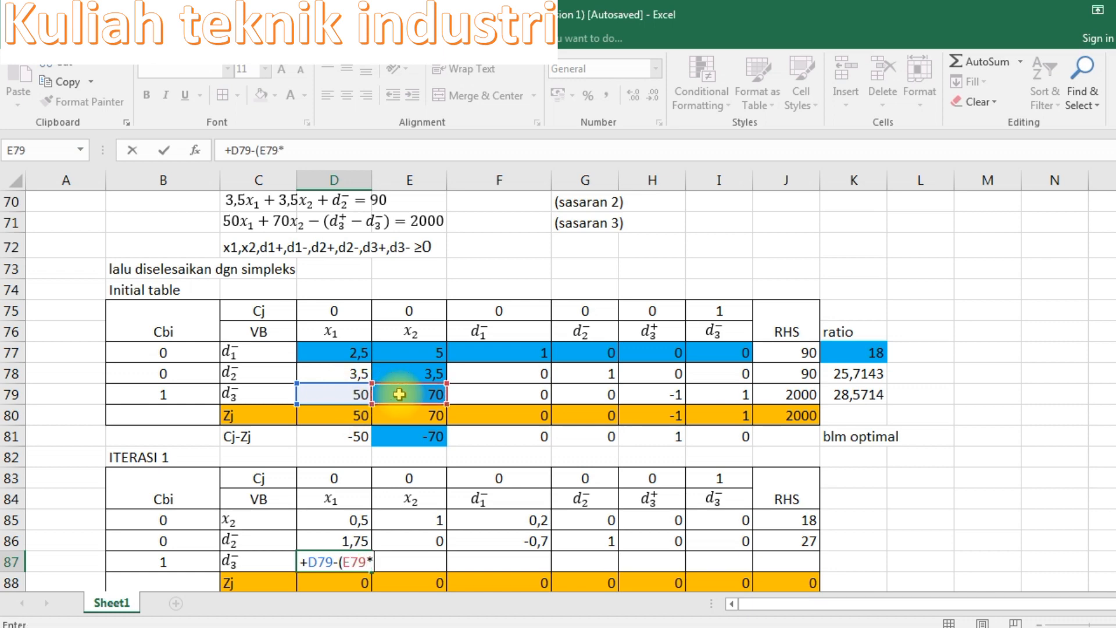
type("*")
left_click(323, 518)
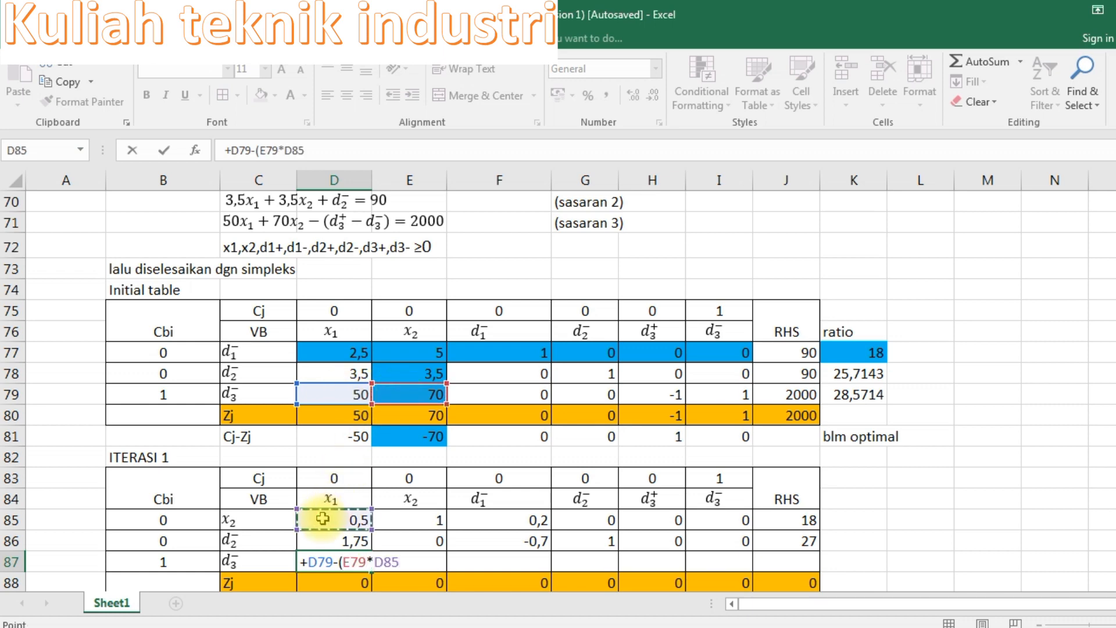
type(")")
key("Return")
Step: Make the E79 reference absolute in D87, giving =+D79-($E$79*D85), and fill the formula across to J87
double_click(354, 539)
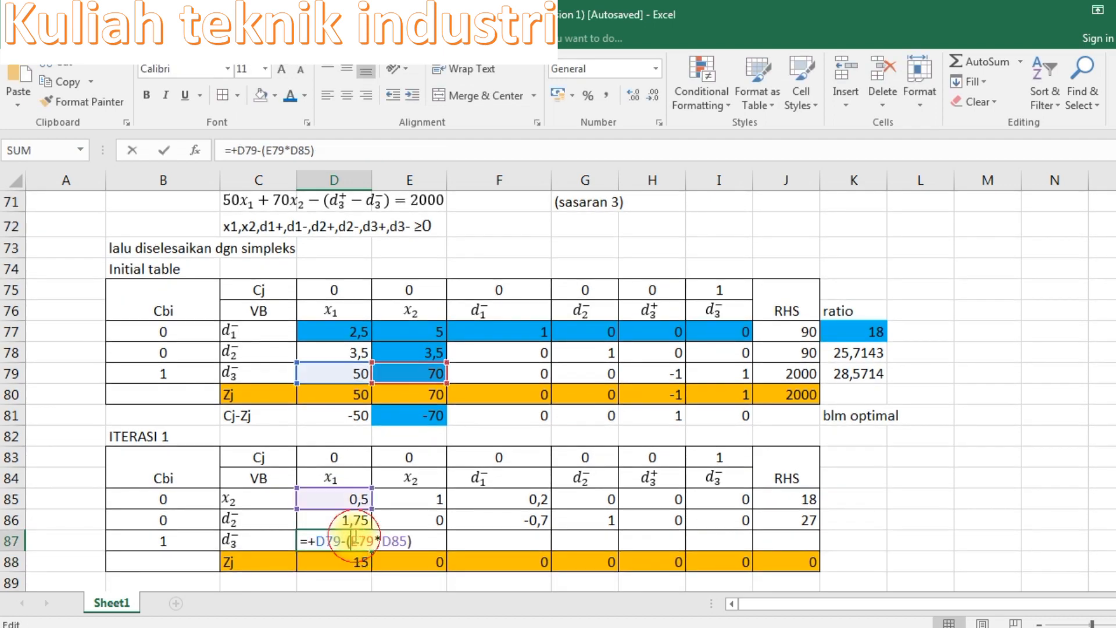
type("$")
left_click(369, 541)
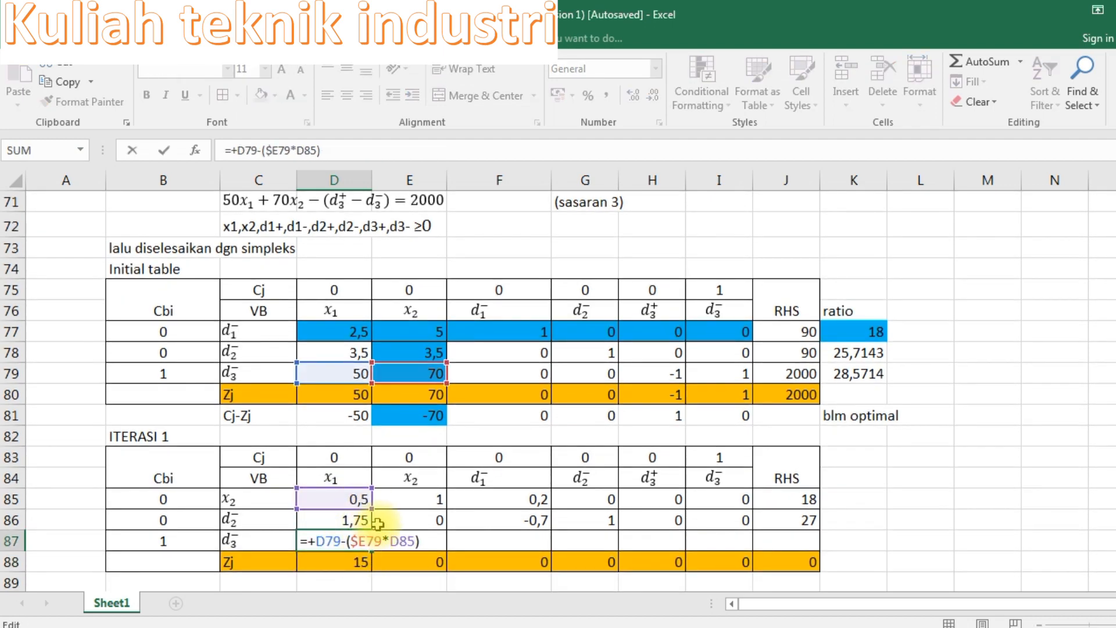
key("Return")
left_click(360, 540)
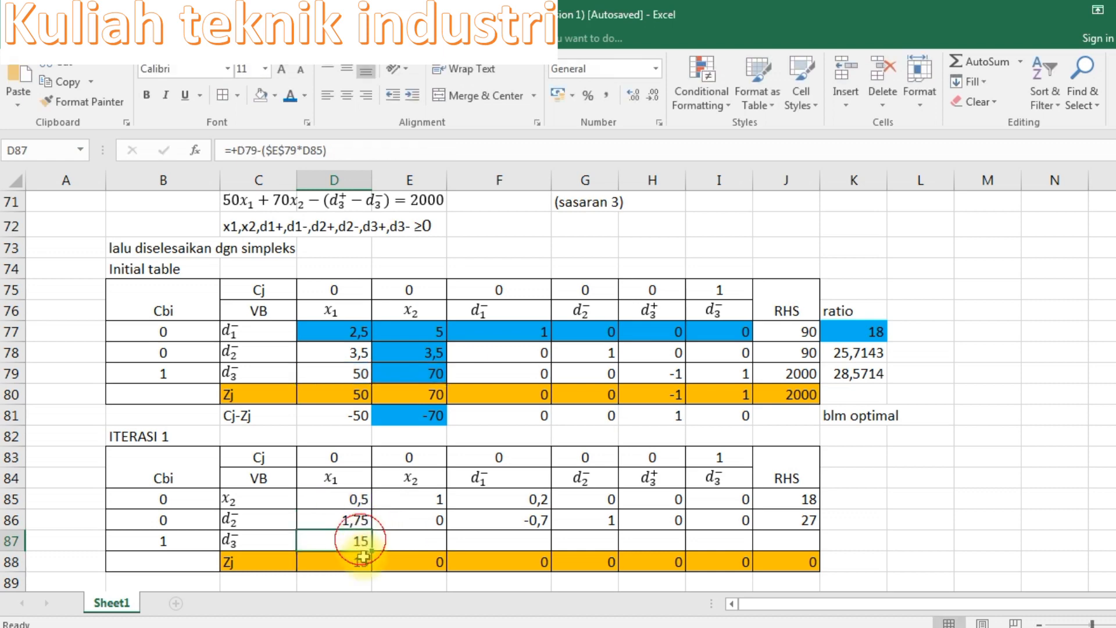
left_click_drag(370, 551, 813, 544)
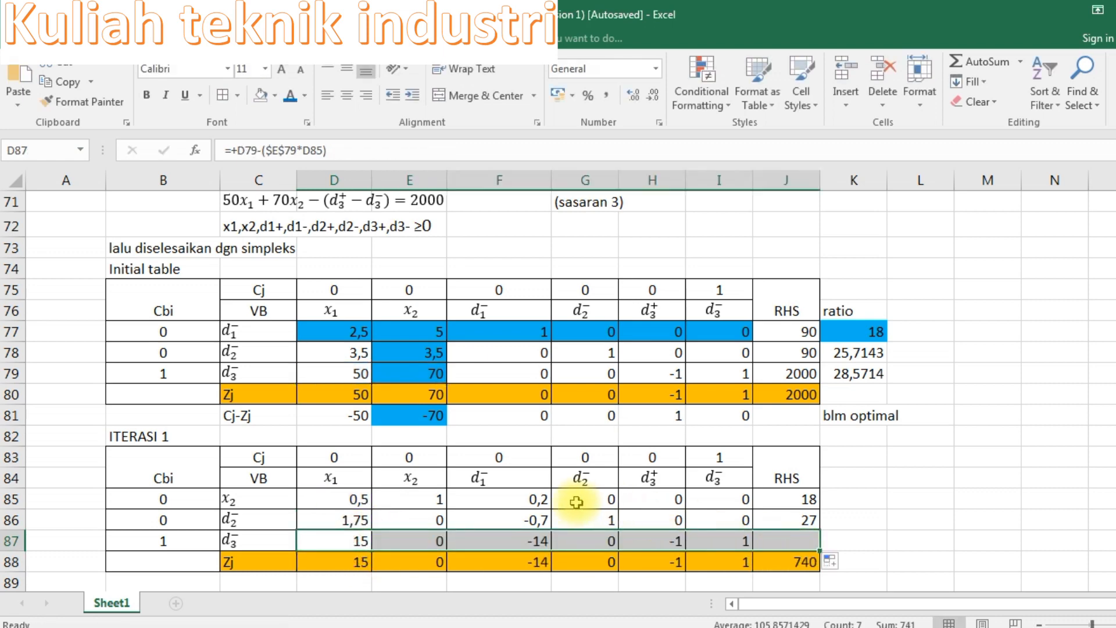
Step: Shade the new x2 row D85:J85 of the iteration 1 table in light gold
left_click_drag(356, 498, 779, 499)
left_click(275, 96)
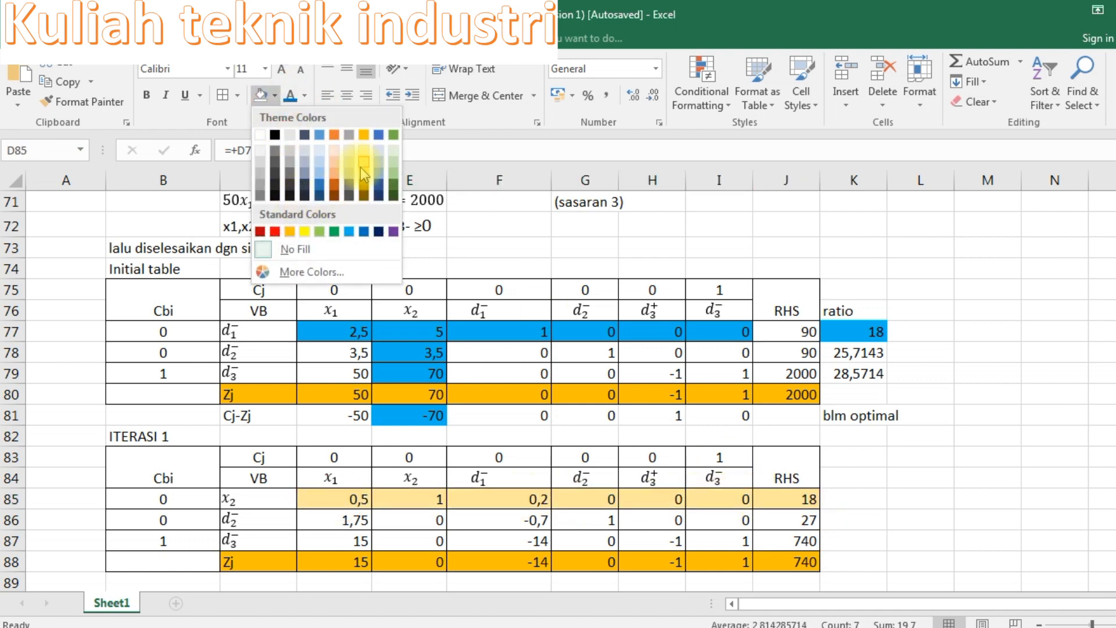
left_click(363, 174)
left_click(526, 499)
left_click(716, 537)
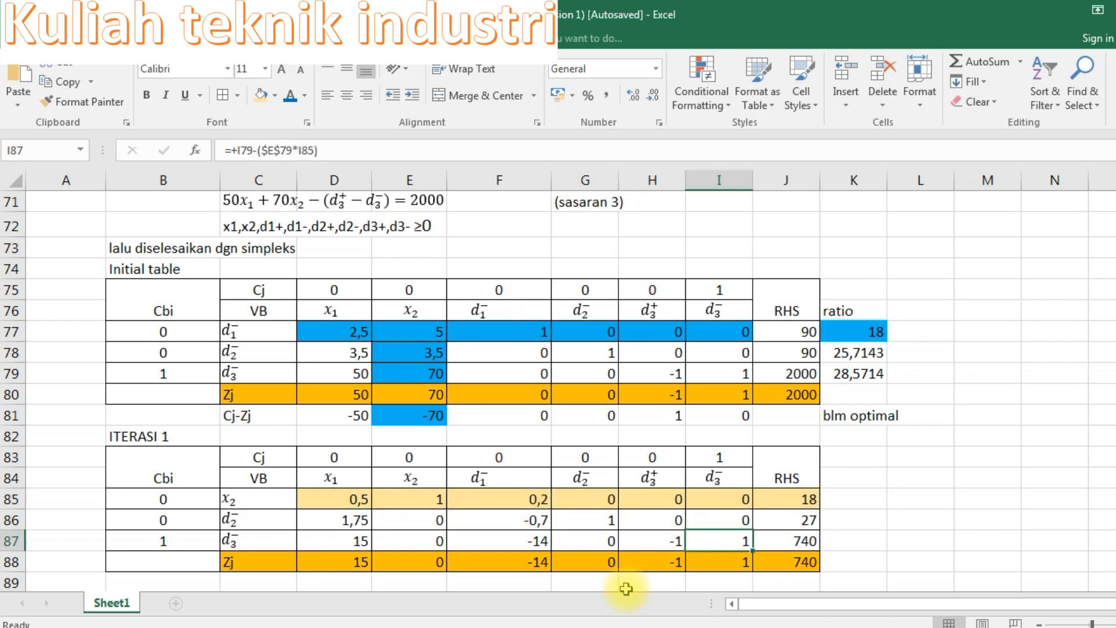
Step: Redirect the Cbi references in the D88 Zj formula to the iteration 1 table, giving =+($B$85*D85)+($B$86*D86)+($B$87*D87)
left_click(253, 581)
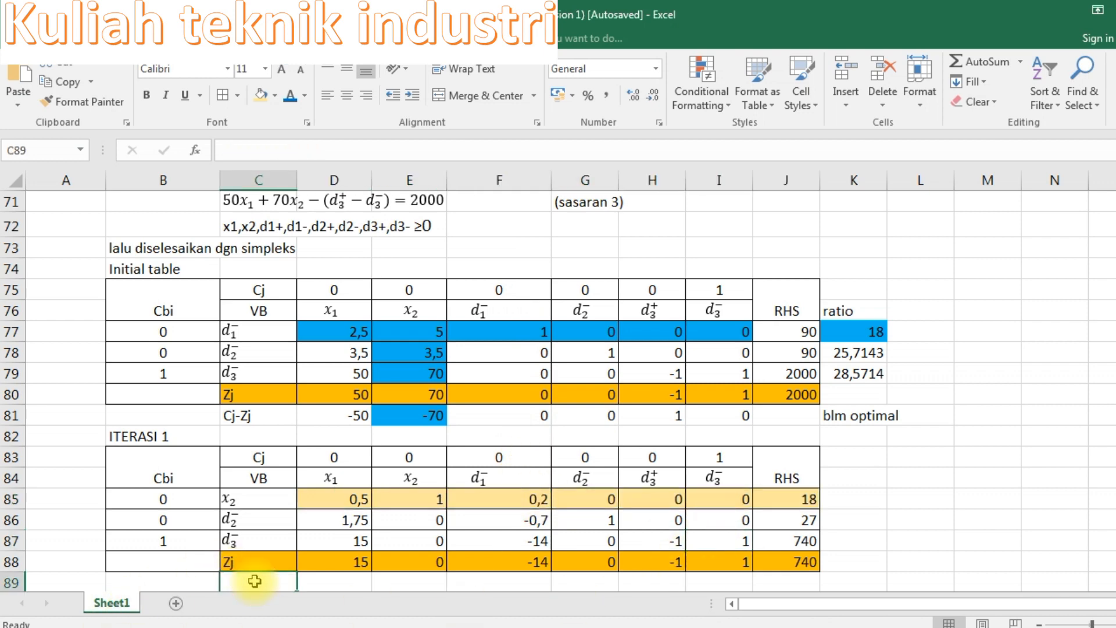
left_click(324, 560)
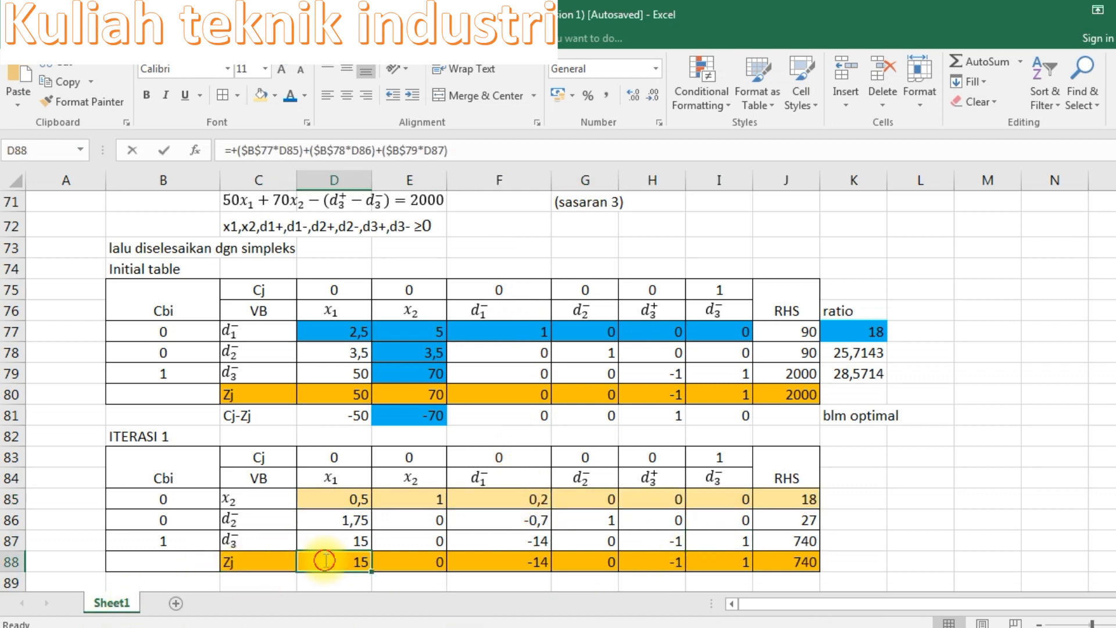
double_click(324, 560)
key("Return")
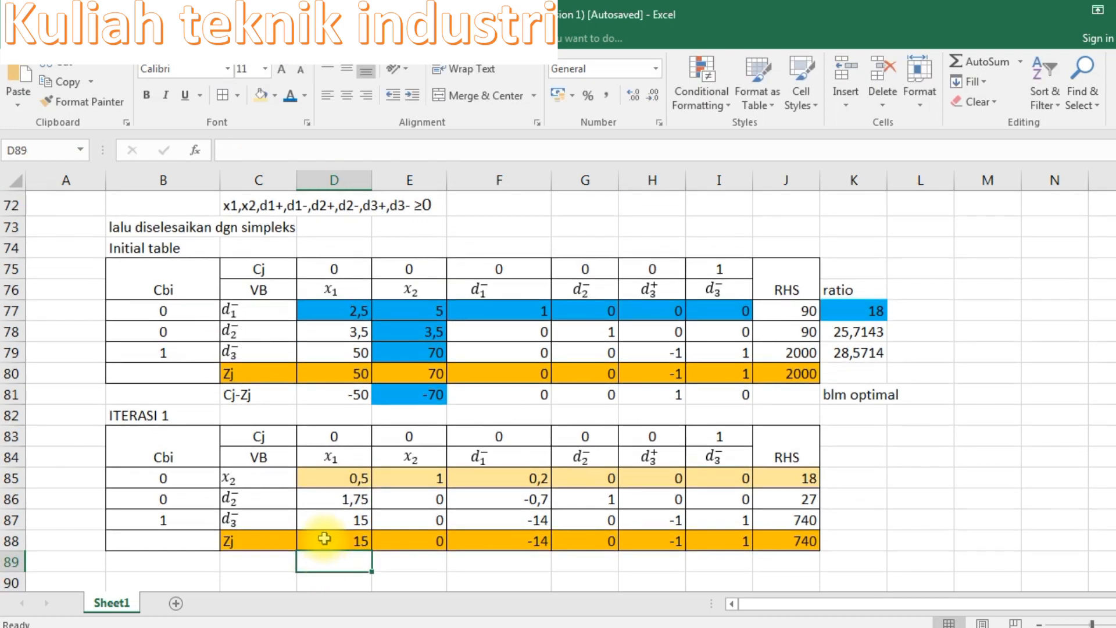
left_click(322, 539)
double_click(338, 536)
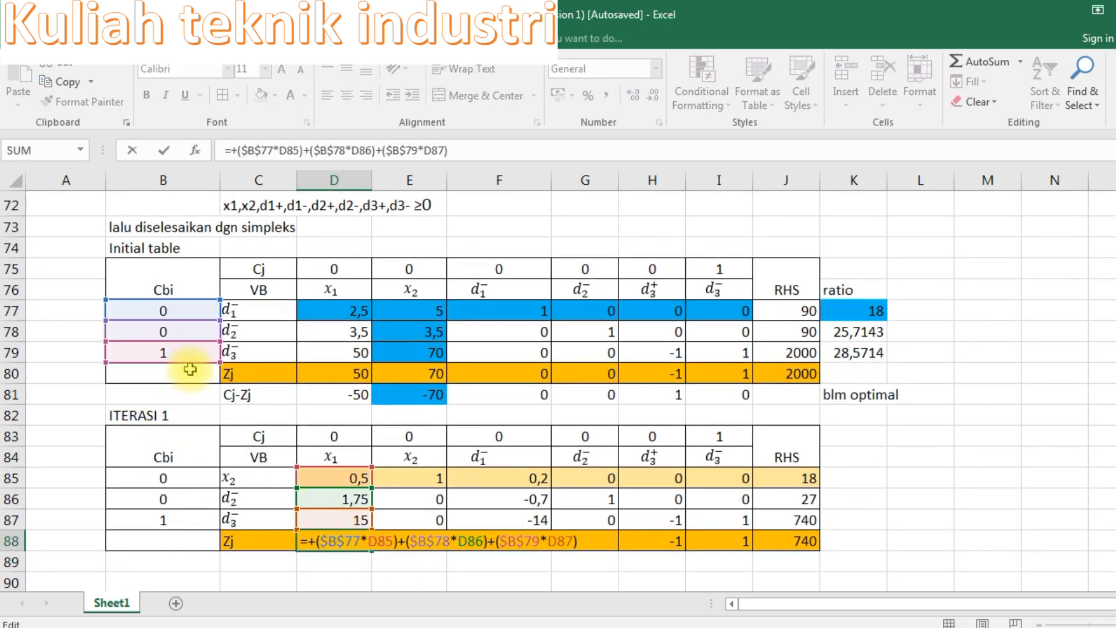
left_click_drag(192, 364, 189, 531)
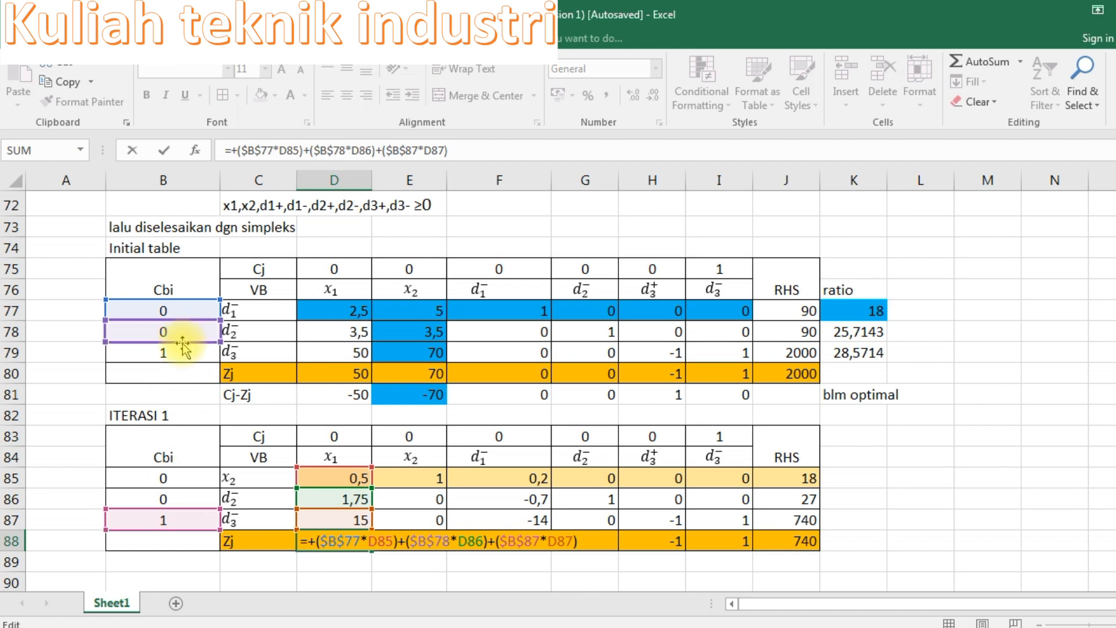
left_click_drag(182, 344, 174, 498)
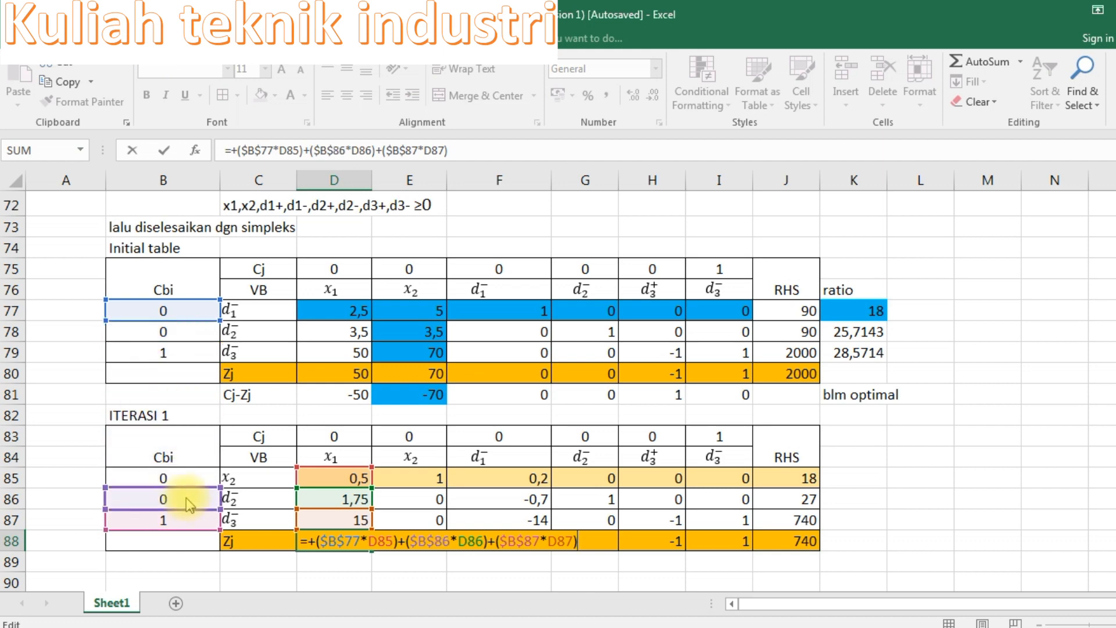
left_click_drag(187, 323, 197, 467)
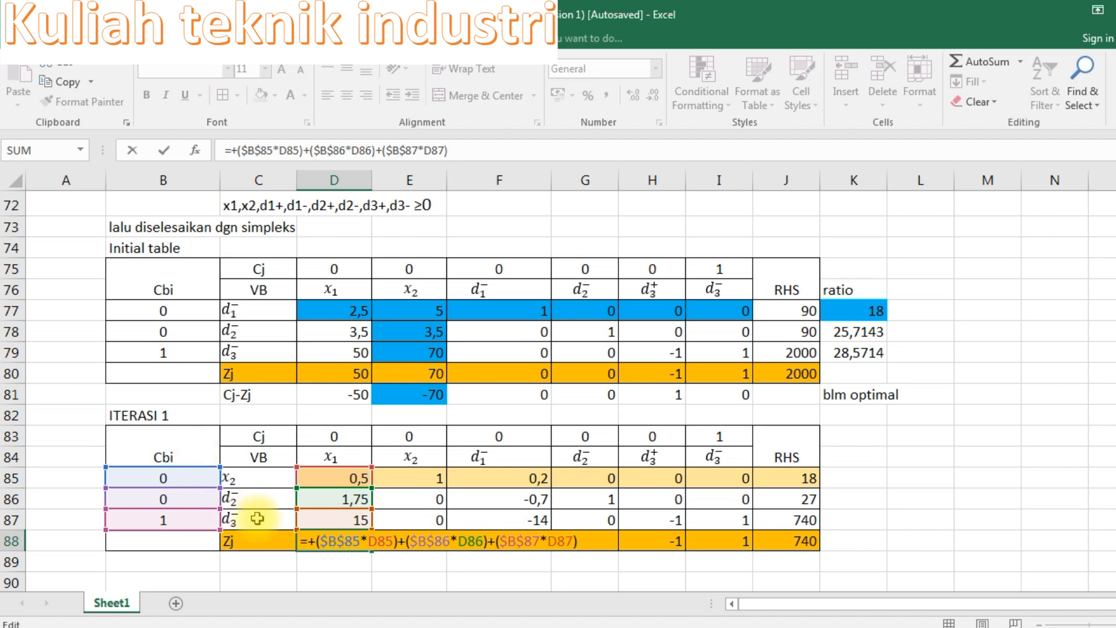
left_click(269, 482)
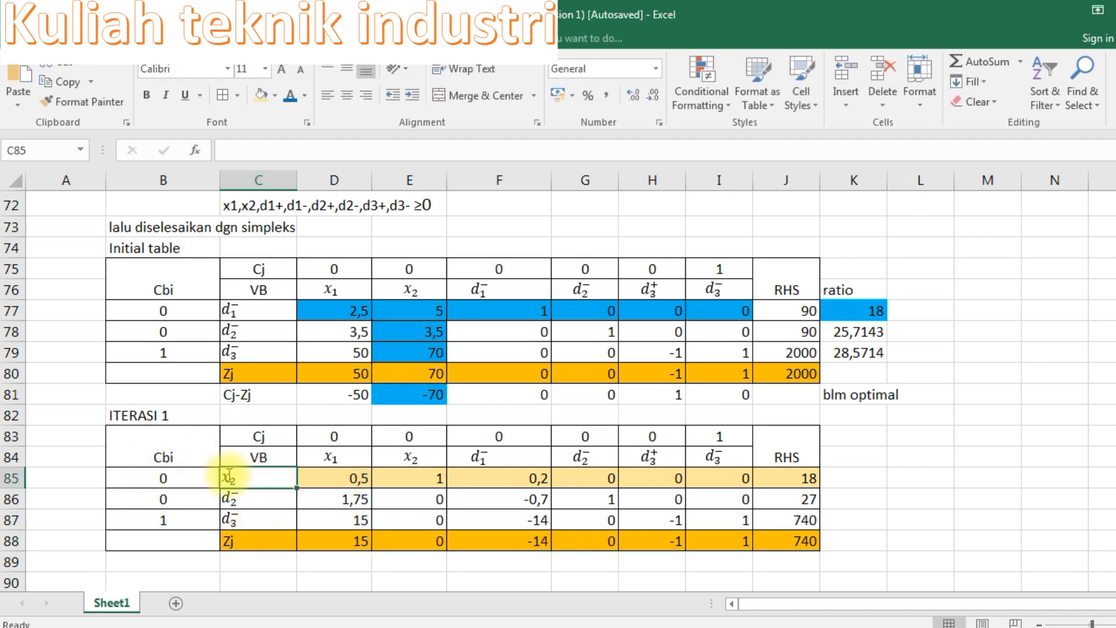
Step: Fill the corrected Zj formula from D88 across to J88 in the iteration 1 table
left_click(392, 437)
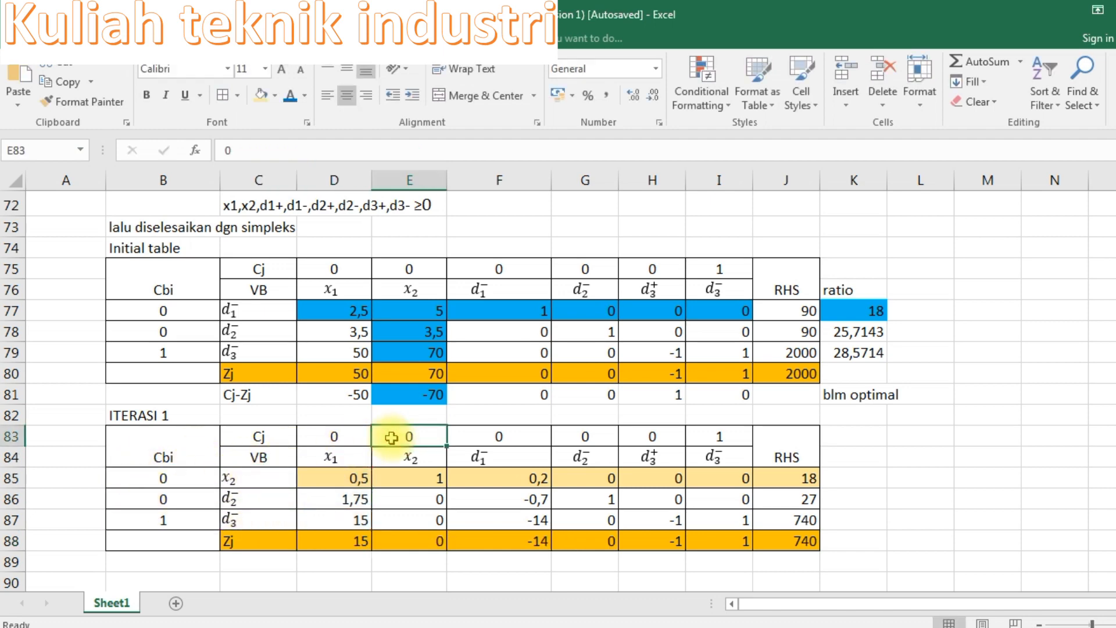
left_click(256, 499)
left_click(255, 519)
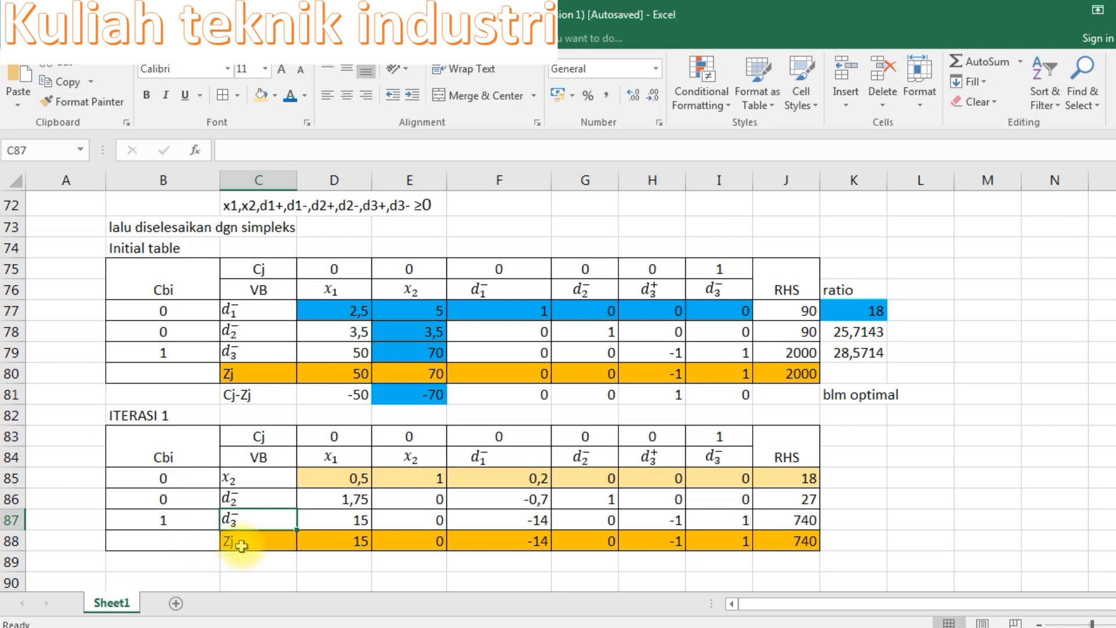
left_click(341, 544)
left_click_drag(370, 550, 811, 538)
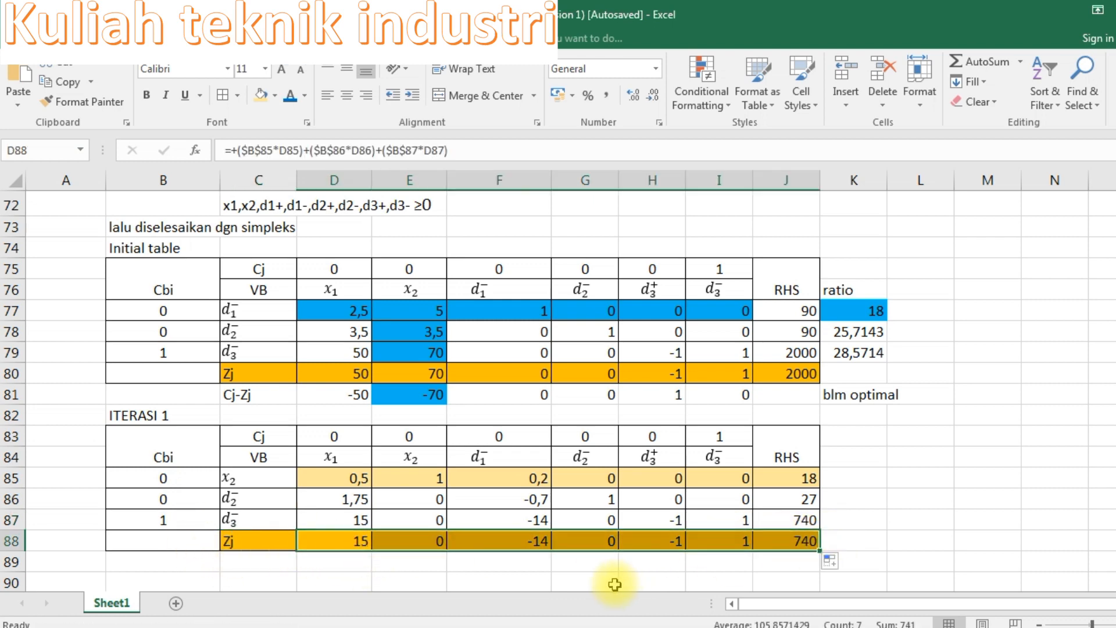
double_click(347, 540)
key("Return")
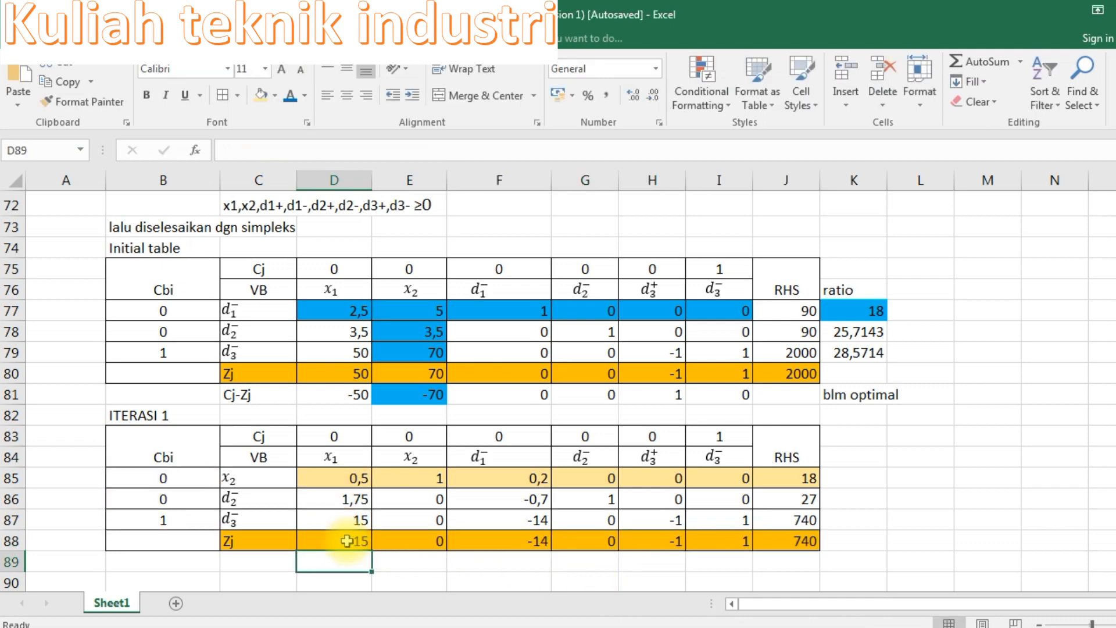
Step: Label C89 as Cj-Zj and enter =+D83-D88 in D89 for the x1 column
left_click(275, 560)
type("c")
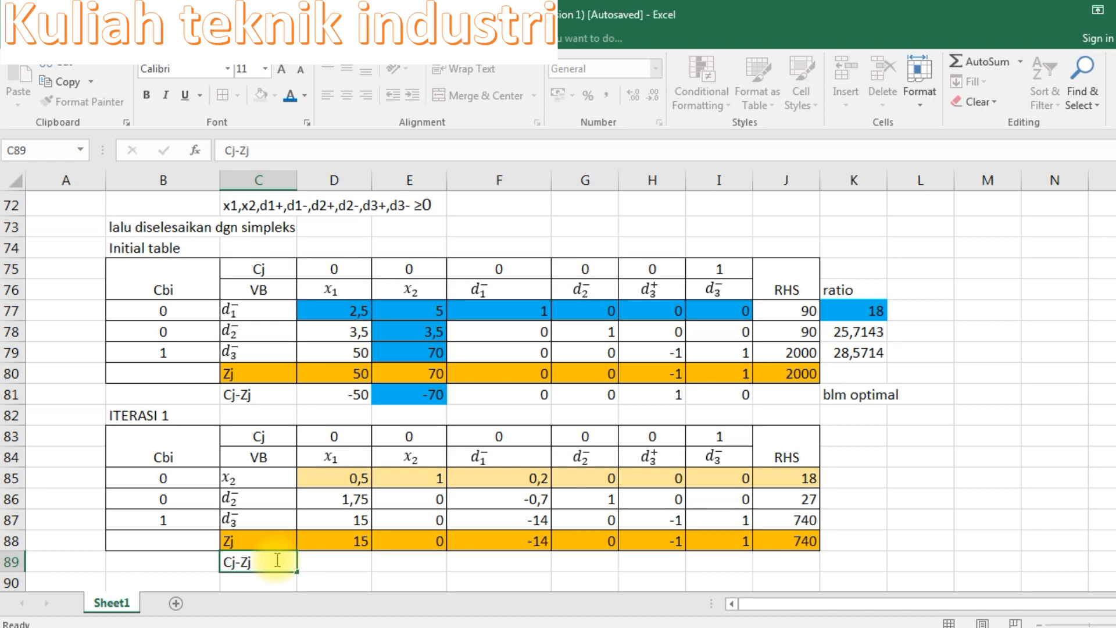
key("Tab")
type("+")
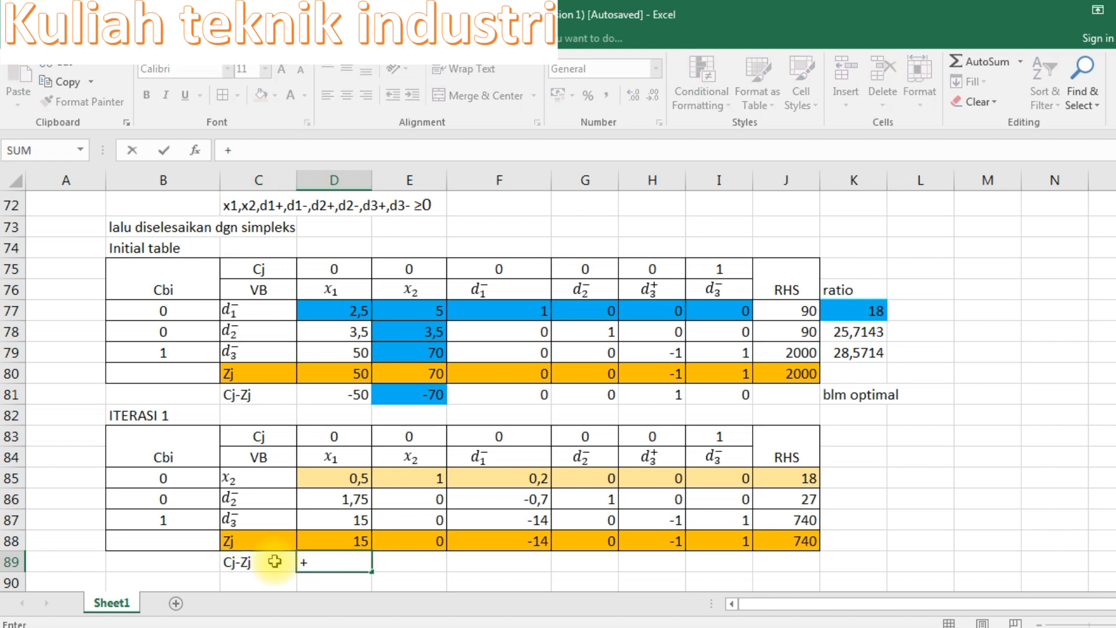
left_click(338, 433)
type("-")
left_click(331, 539)
key("Return")
Step: Check the D89 formula and fill it across to I89 to complete the Cj-Zj row
left_click(343, 532)
double_click(342, 532)
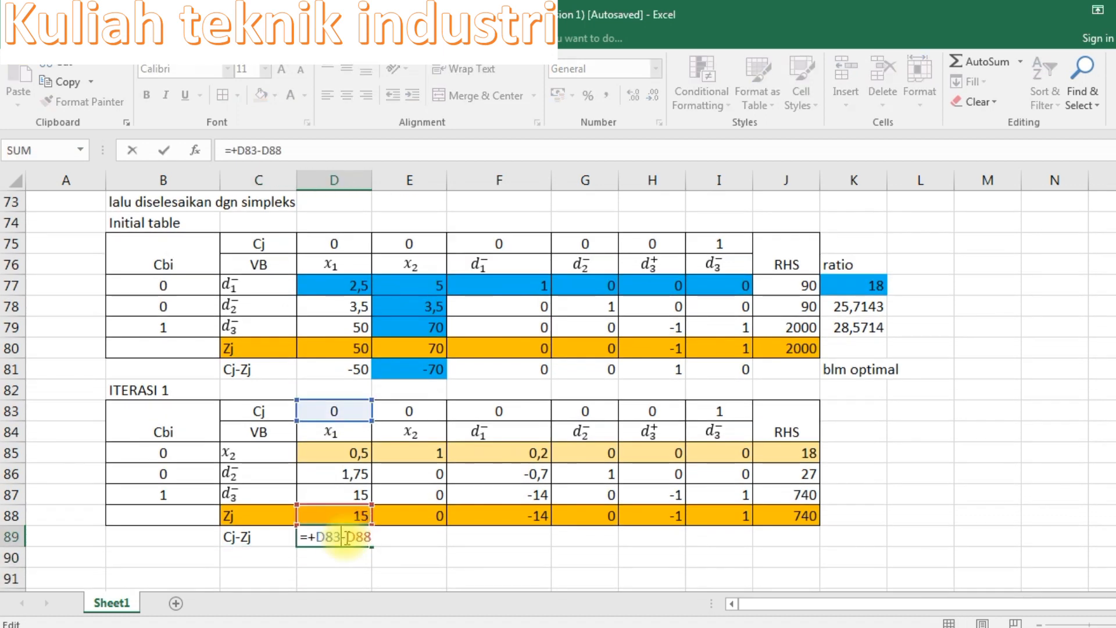
key("Escape")
left_click_drag(374, 546, 727, 538)
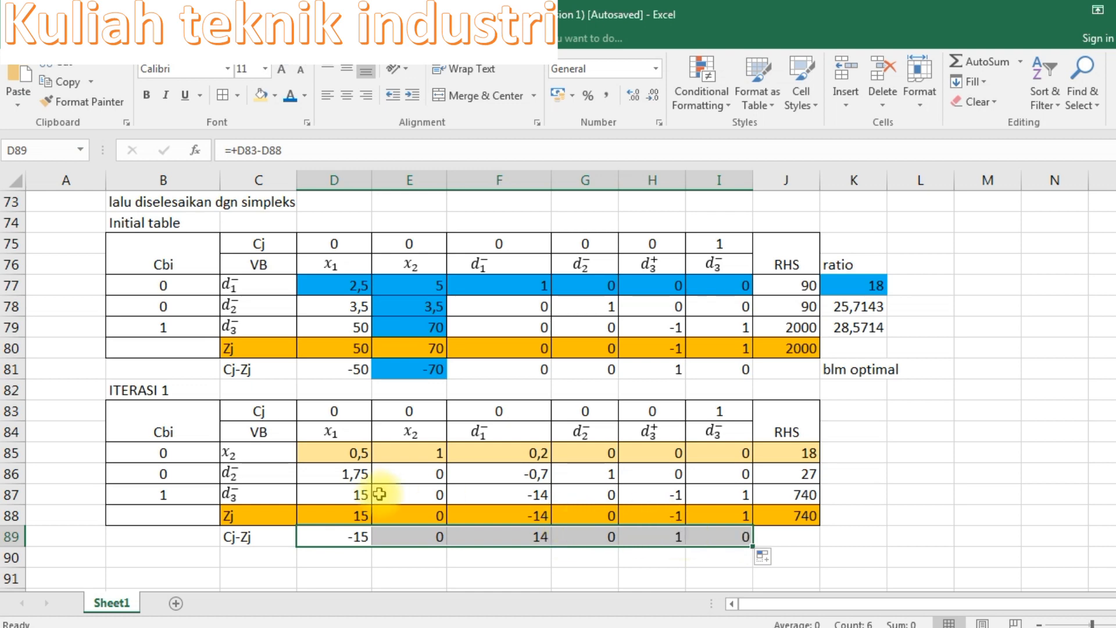
Step: Mark x1 as the pivot column of iteration 1 by shading D89 and D85:D87 blue
left_click(330, 529)
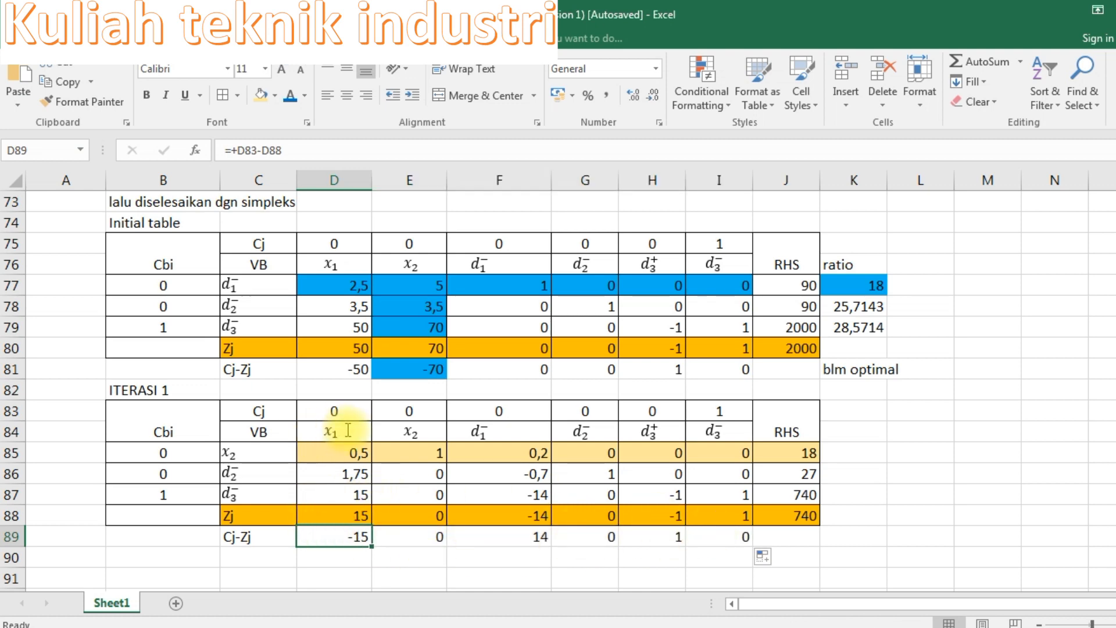
left_click(274, 96)
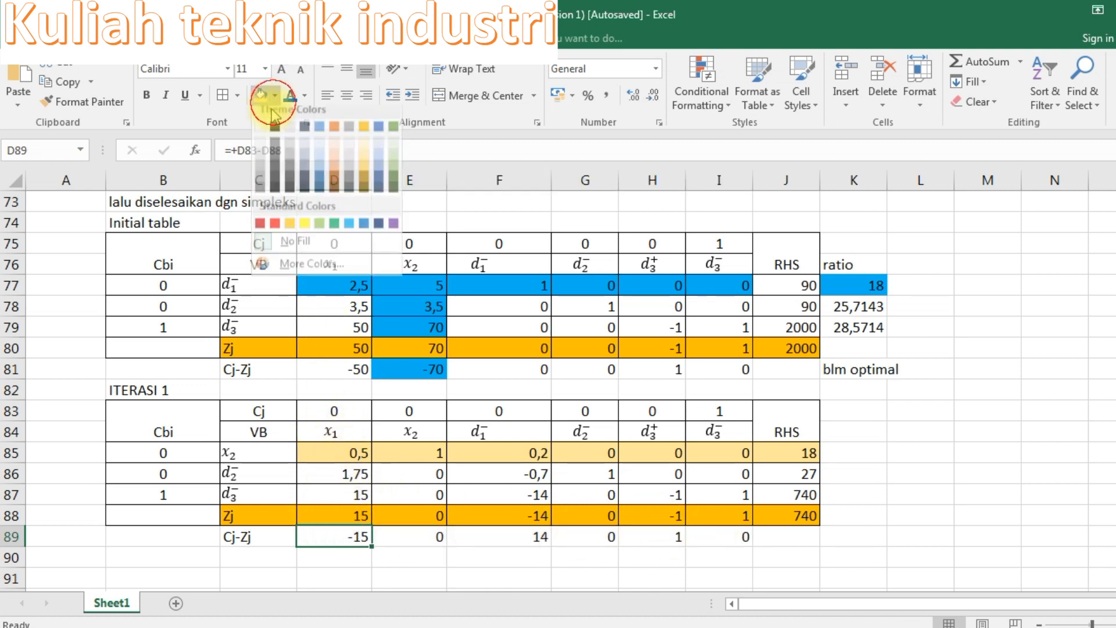
left_click(337, 230)
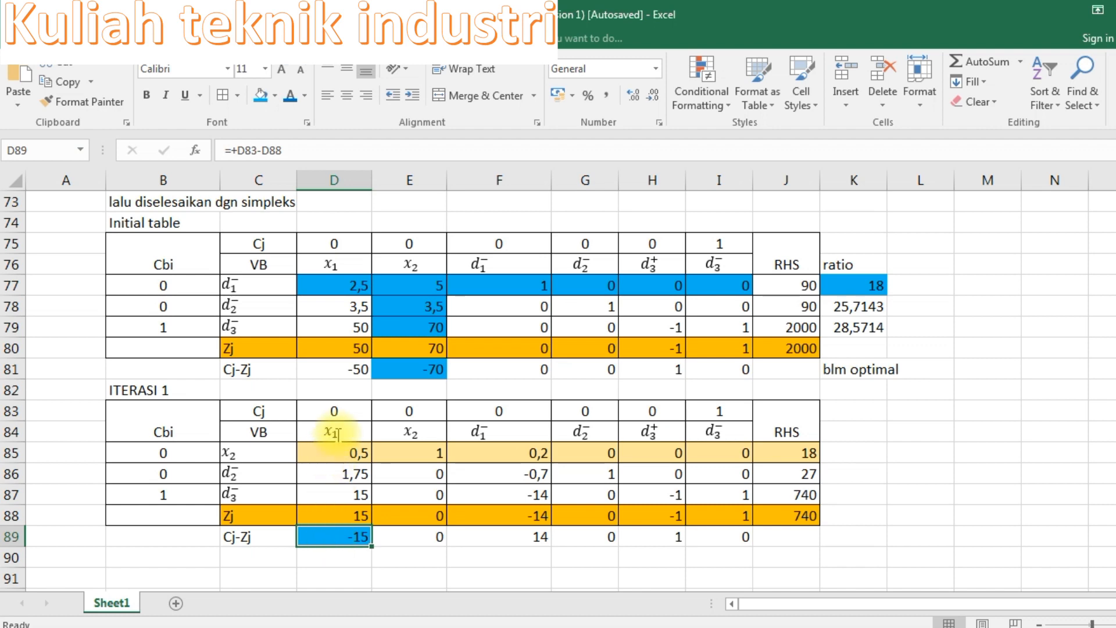
left_click_drag(344, 455, 351, 495)
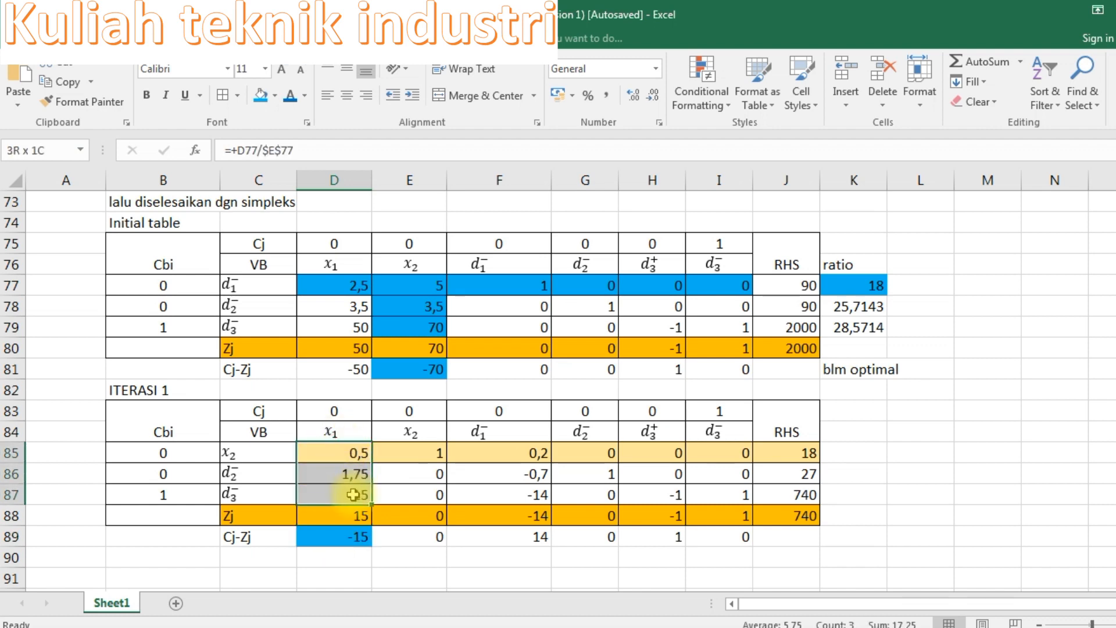
left_click(260, 95)
left_click(514, 471)
Step: Add a ratio heading in K84, enter =+J85/D85 in K85, and fill it down to K87
left_click(844, 437)
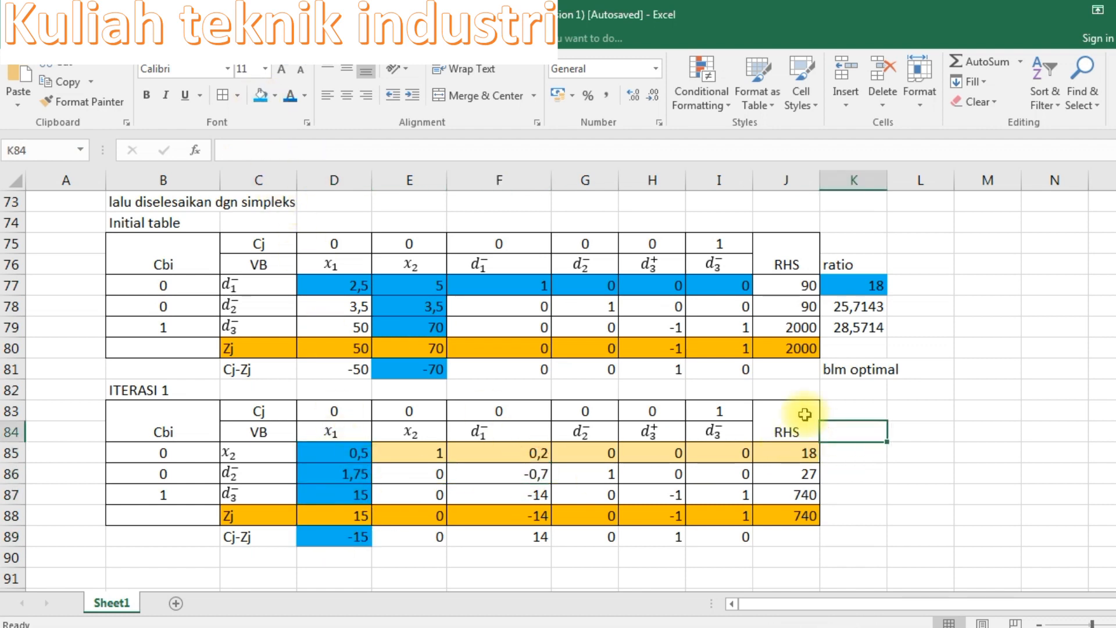
type("ratio")
key("Return")
type("+")
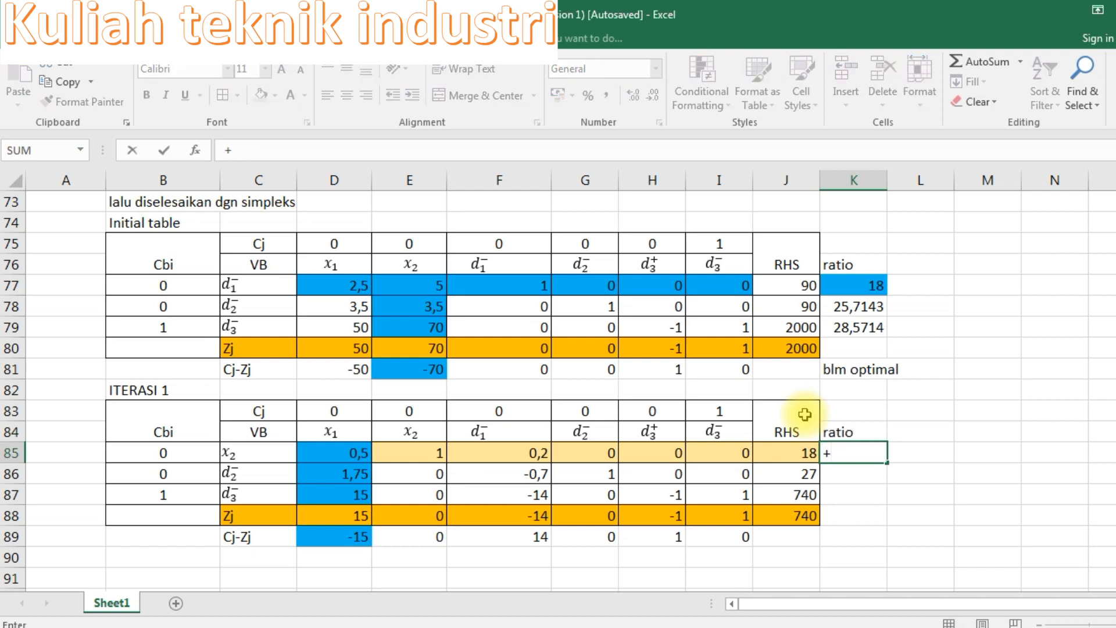
left_click(799, 455)
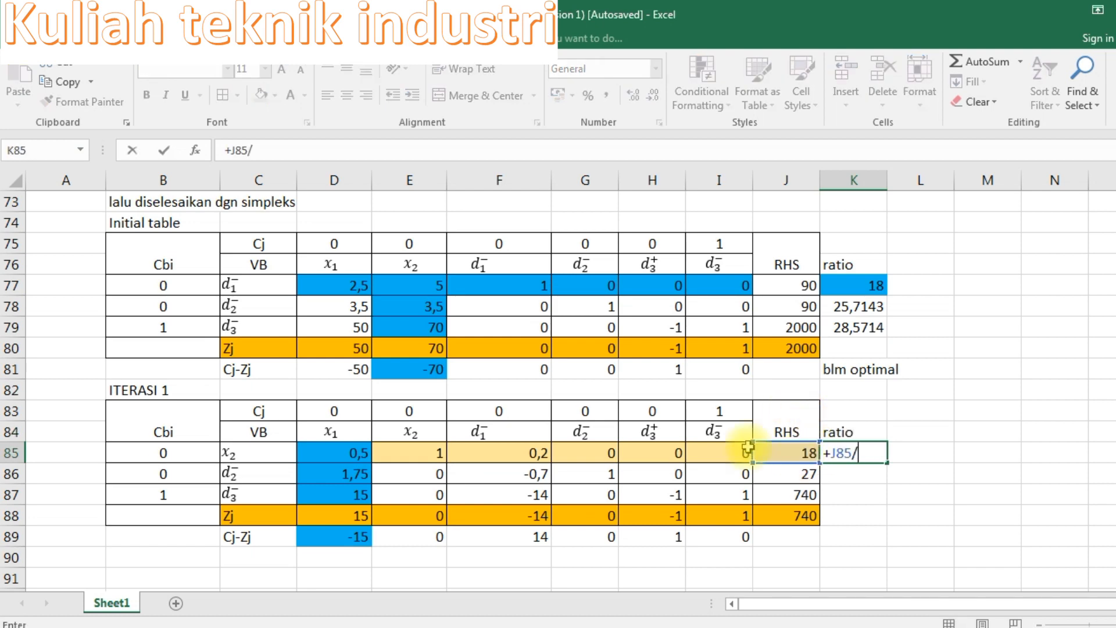
type("/")
left_click(316, 449)
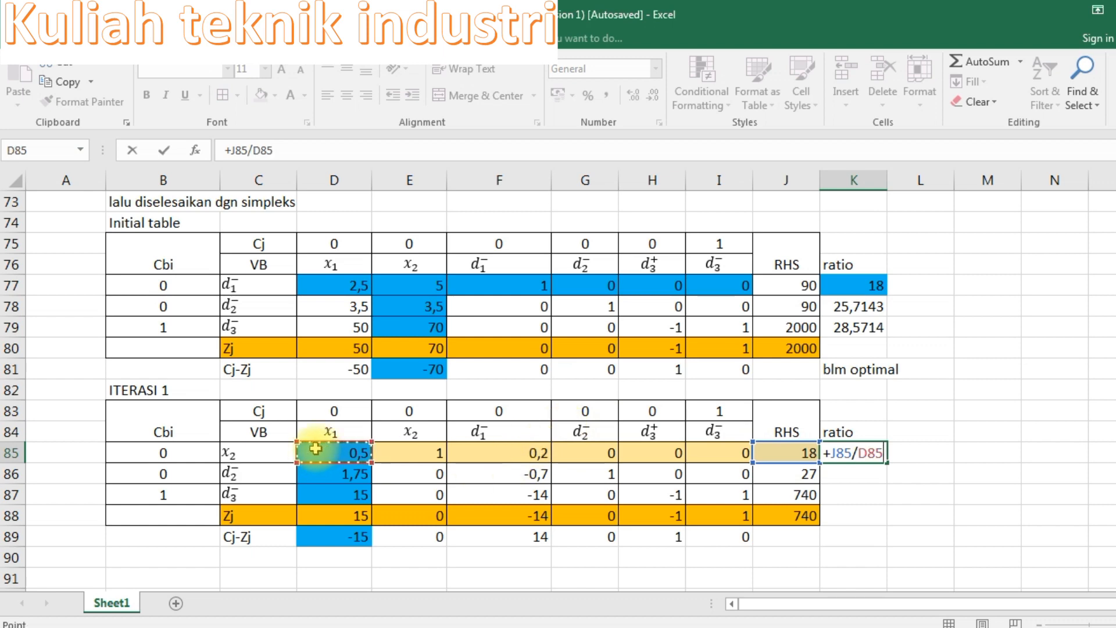
key("Return")
left_click(843, 453)
left_click_drag(887, 464, 887, 510)
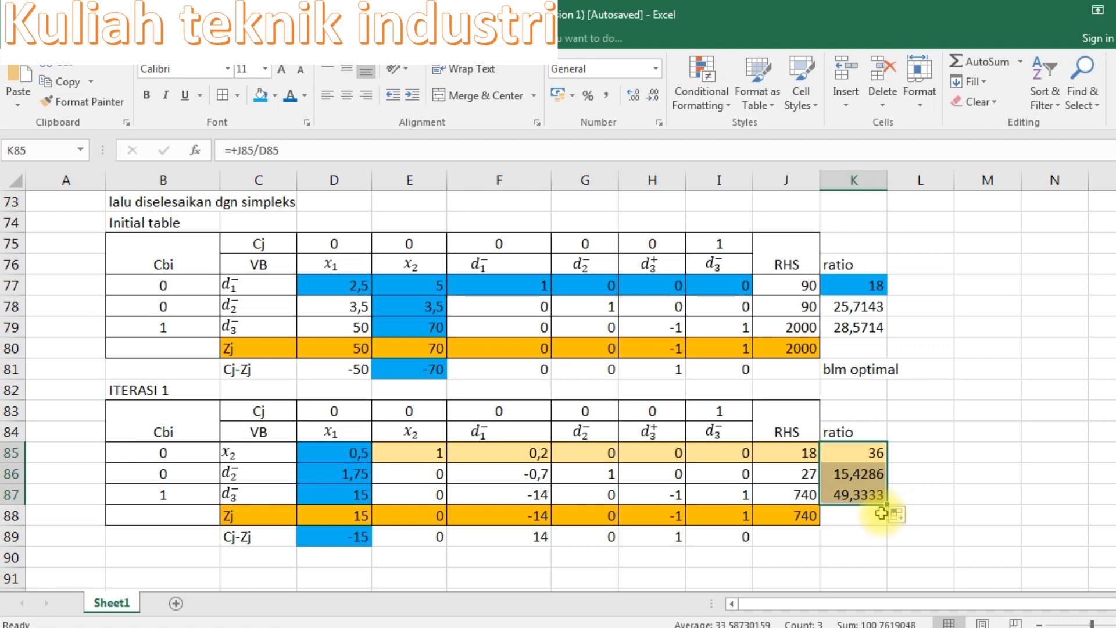
Step: Mark the d2− row as the pivot row by shading K86 and D86:J86 blue
left_click(866, 494)
left_click(851, 470)
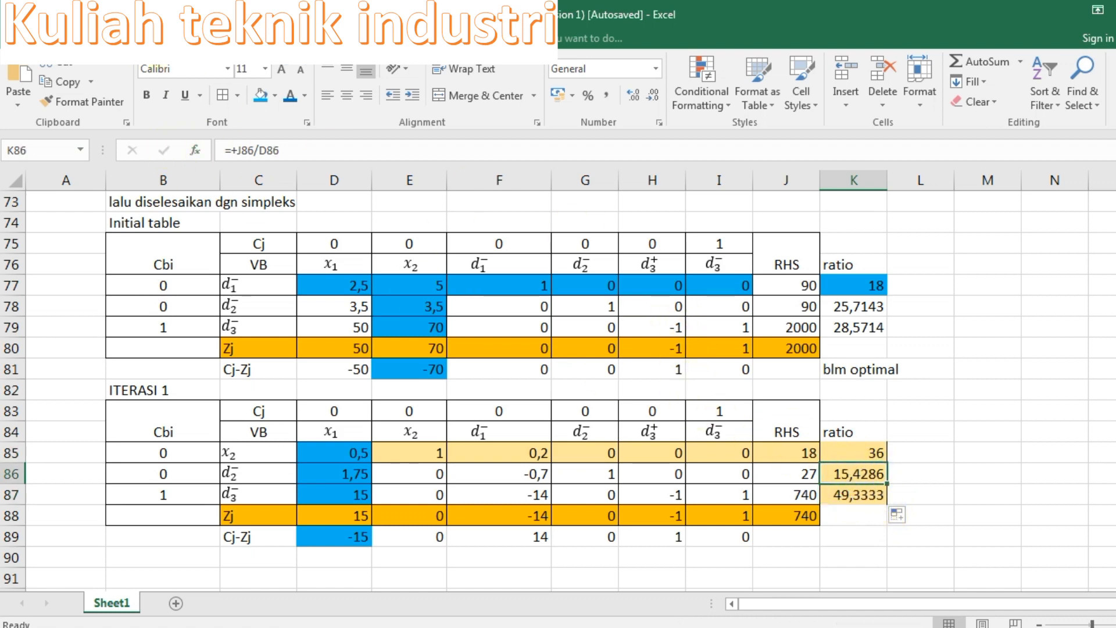
left_click_drag(771, 470, 303, 468)
left_click(261, 96)
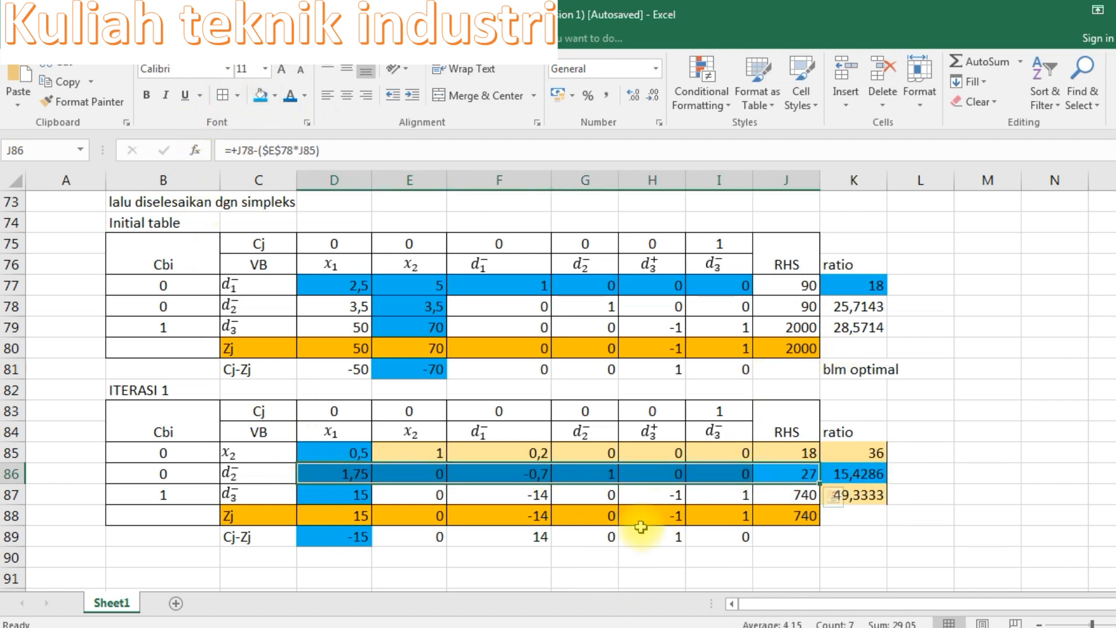
left_click(444, 548)
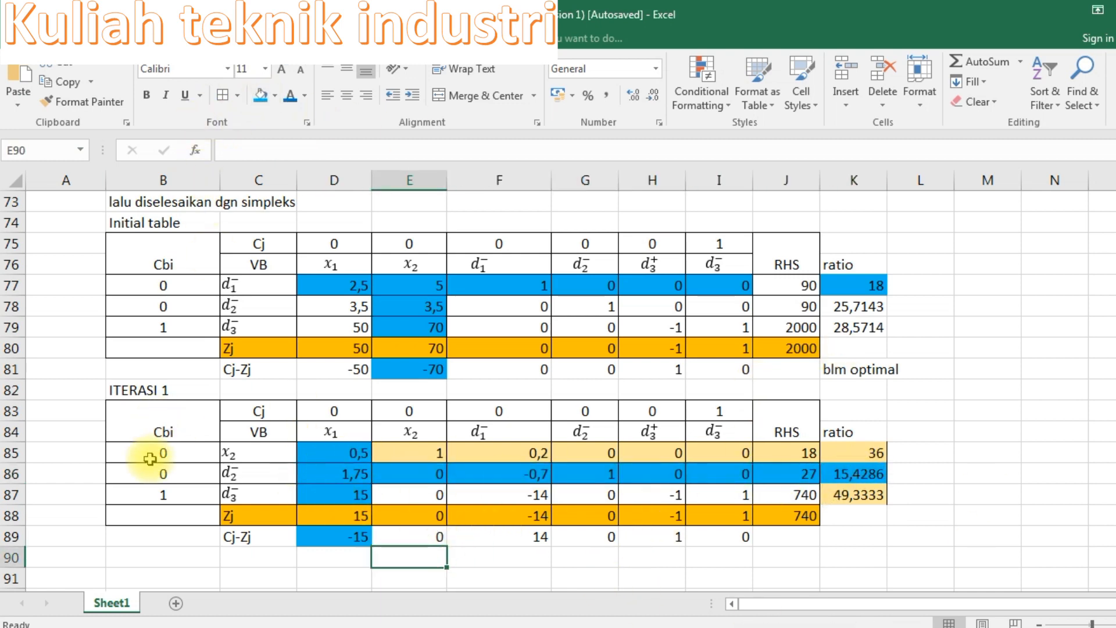
Step: Enter the heading ITERASI 2 in B90 and copy the "blm optimal" note from K81 to K89
left_click(163, 556)
type("ITERASI")
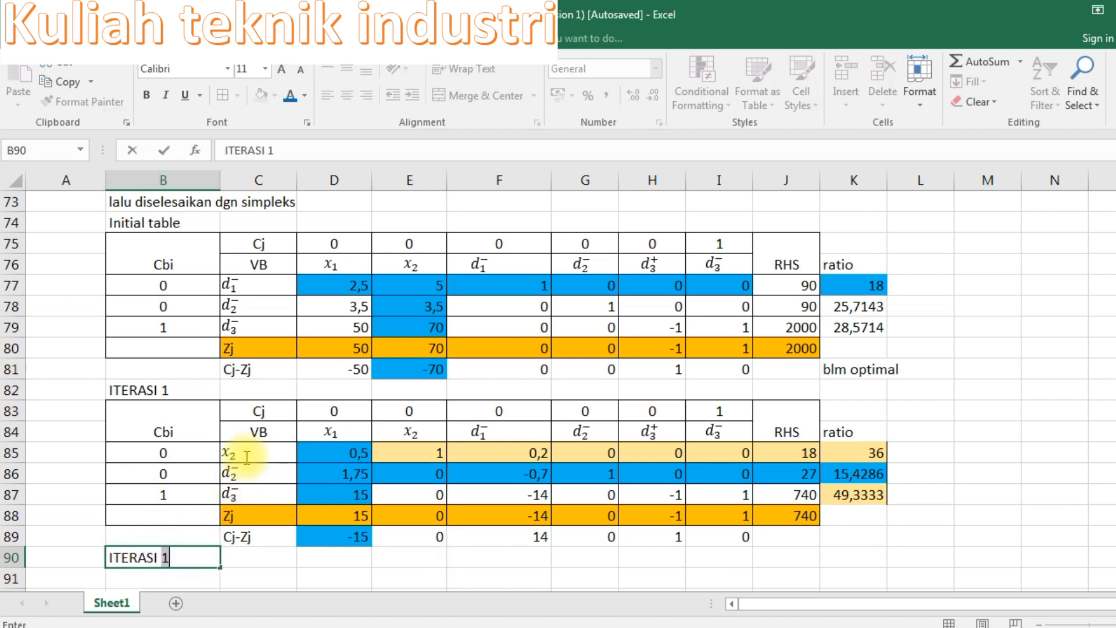
type(" 2")
left_click(837, 370)
key("ctrl+c")
left_click(876, 532)
key("Return")
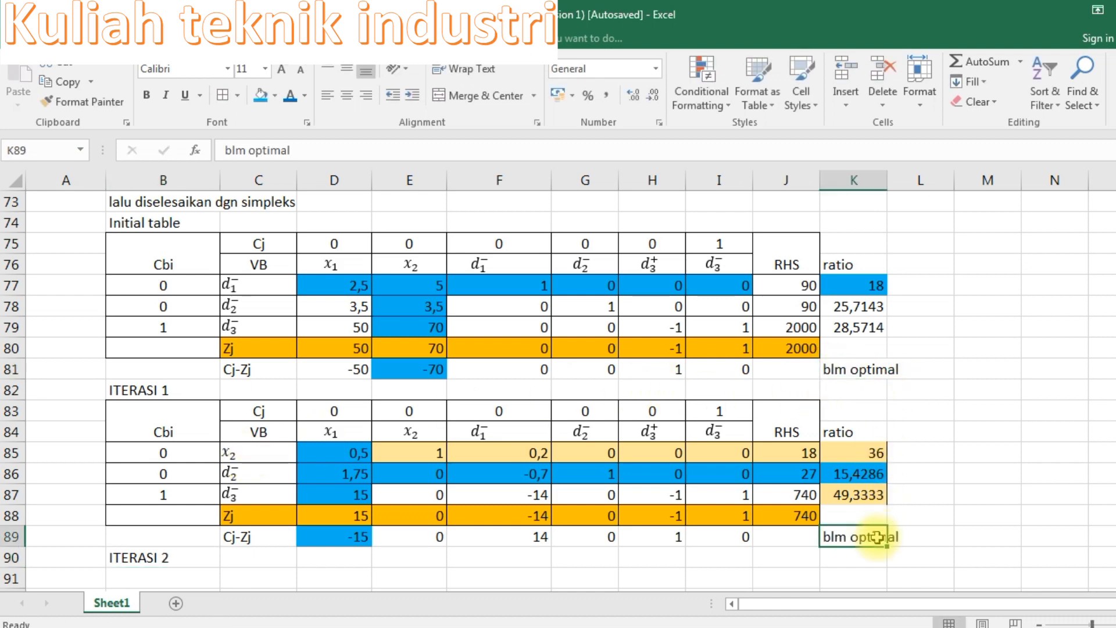
Step: Move the ITERASI 2 heading from B90 to B91
left_click(230, 562)
left_click(169, 557)
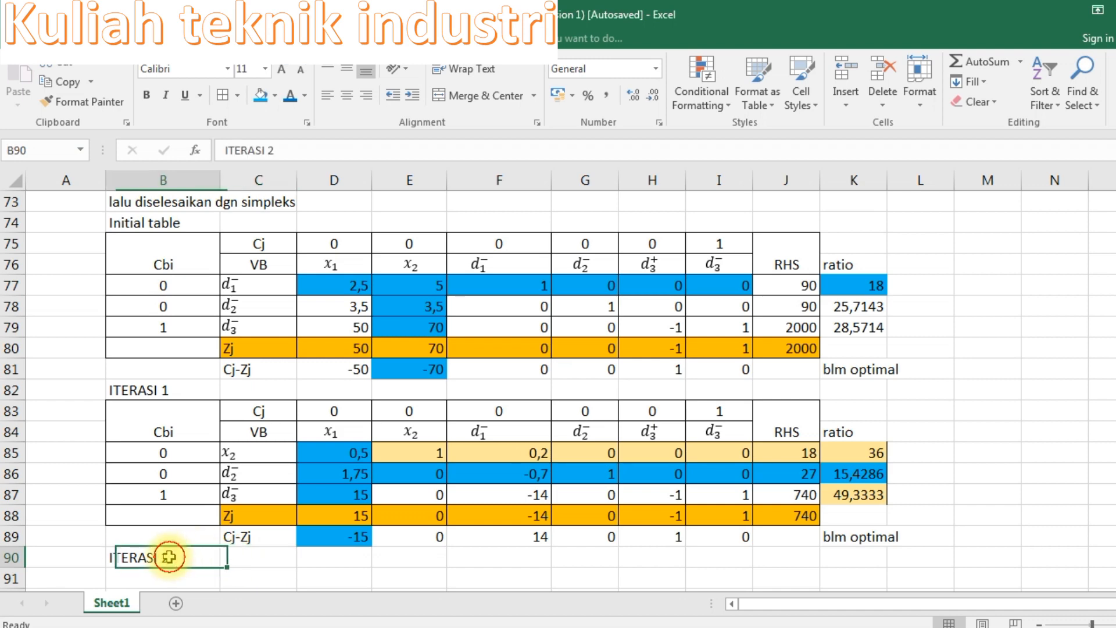
key("ctrl+x")
left_click(166, 579)
key("Return")
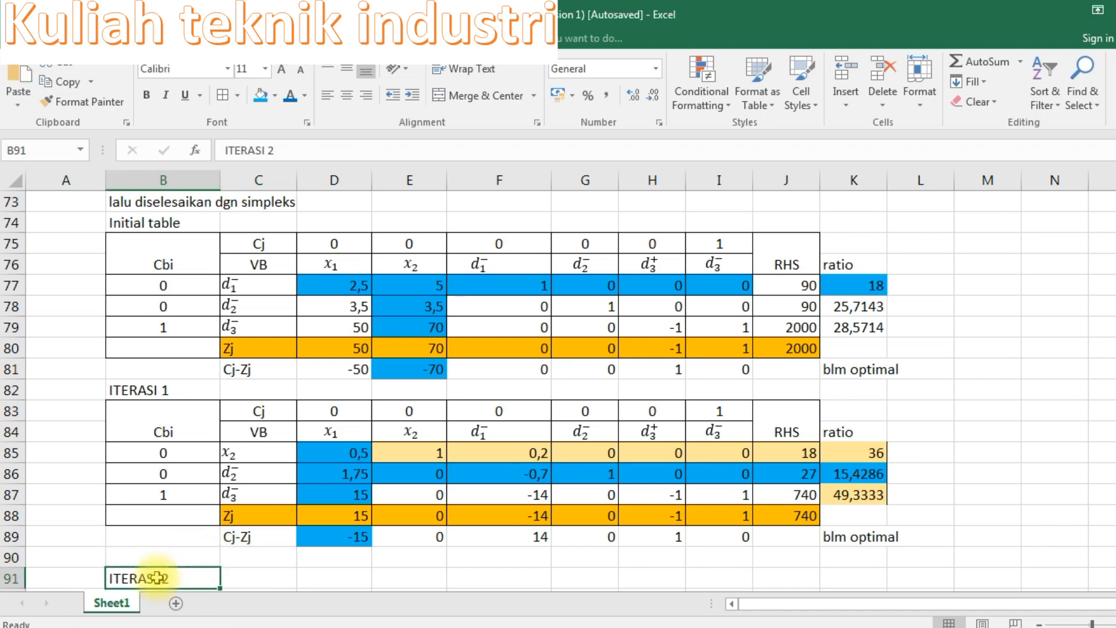
Step: Copy the iteration 1 table B83:J88 to B92, below the ITERASI 2 heading
scroll(174, 532, "down", 3)
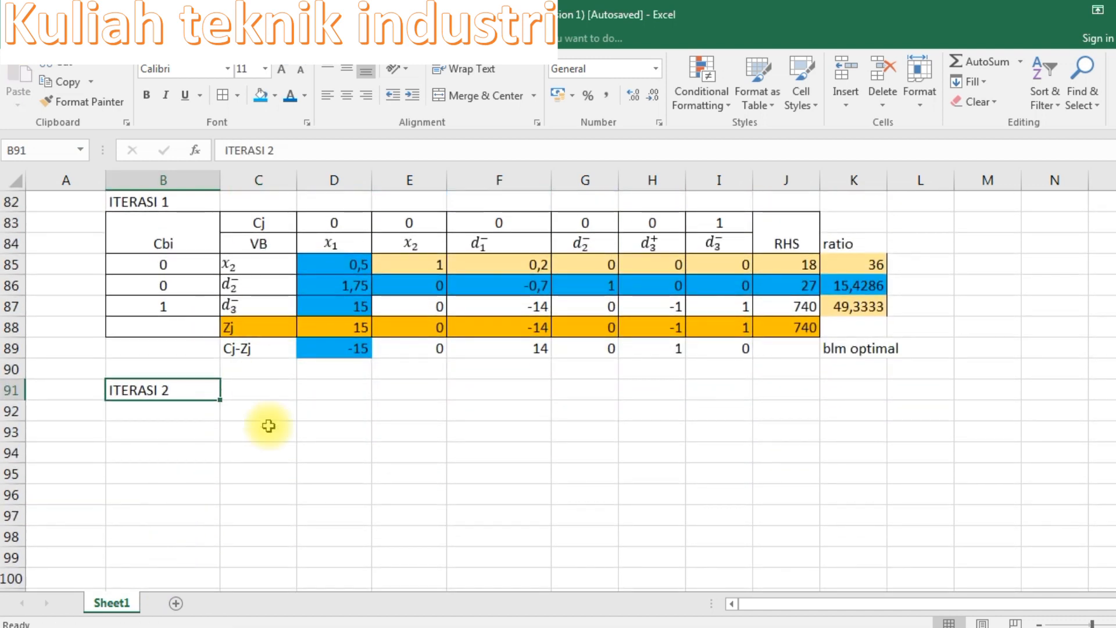
left_click_drag(157, 232, 794, 334)
key("ctrl+c")
left_click(167, 413)
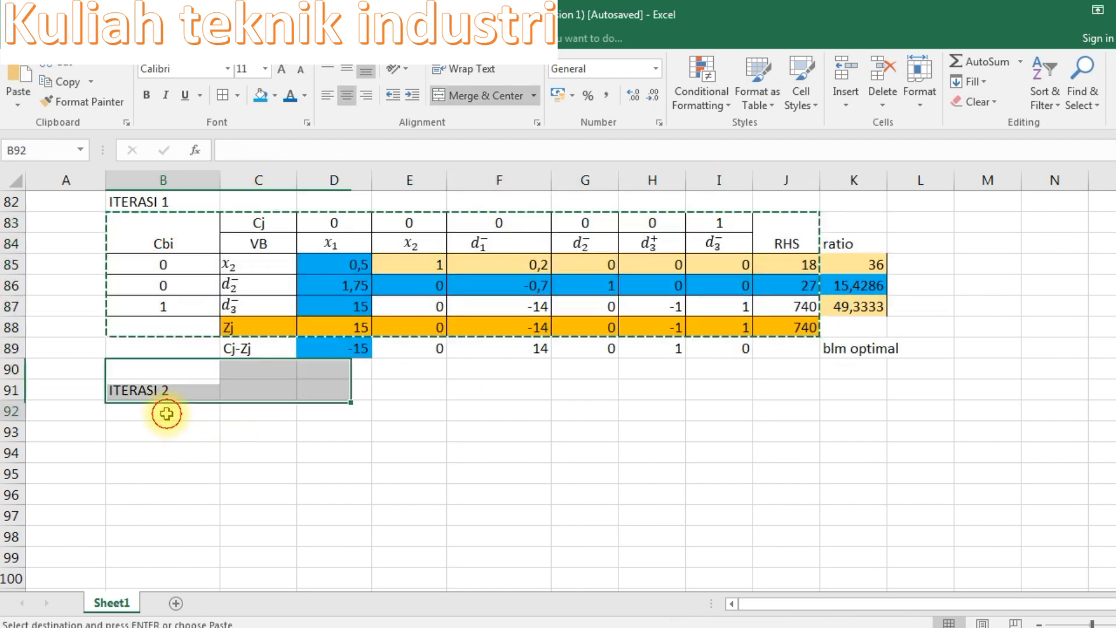
key("Return")
left_click(328, 433)
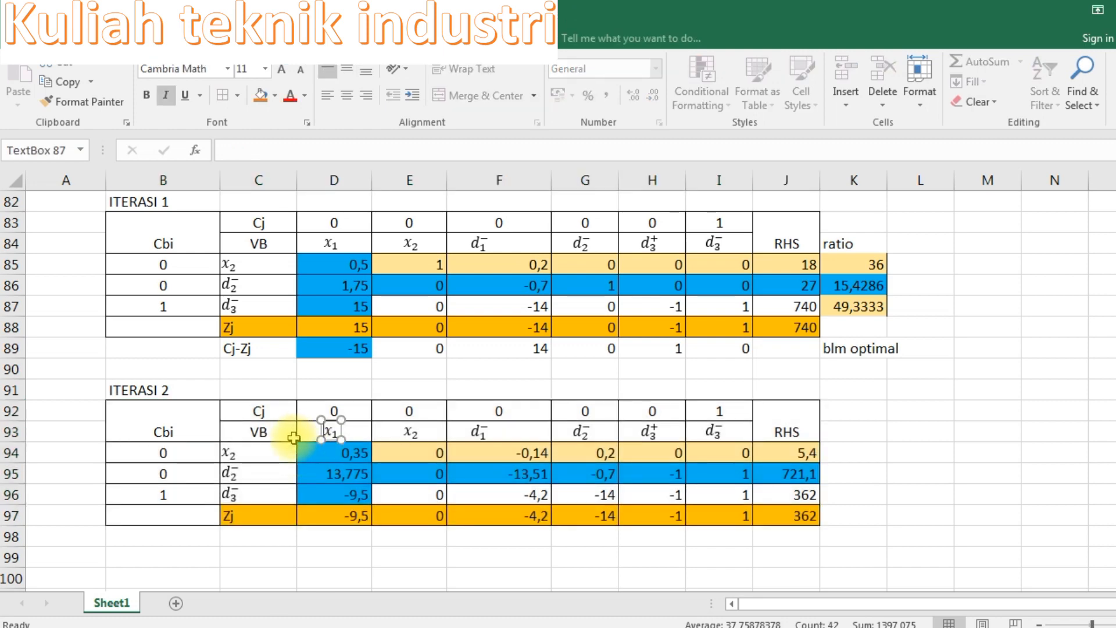
Step: Clear the values and fill colour from the x2 row D94:J94 of the ITERASI 2 table
left_click(309, 452)
key("BackSpace")
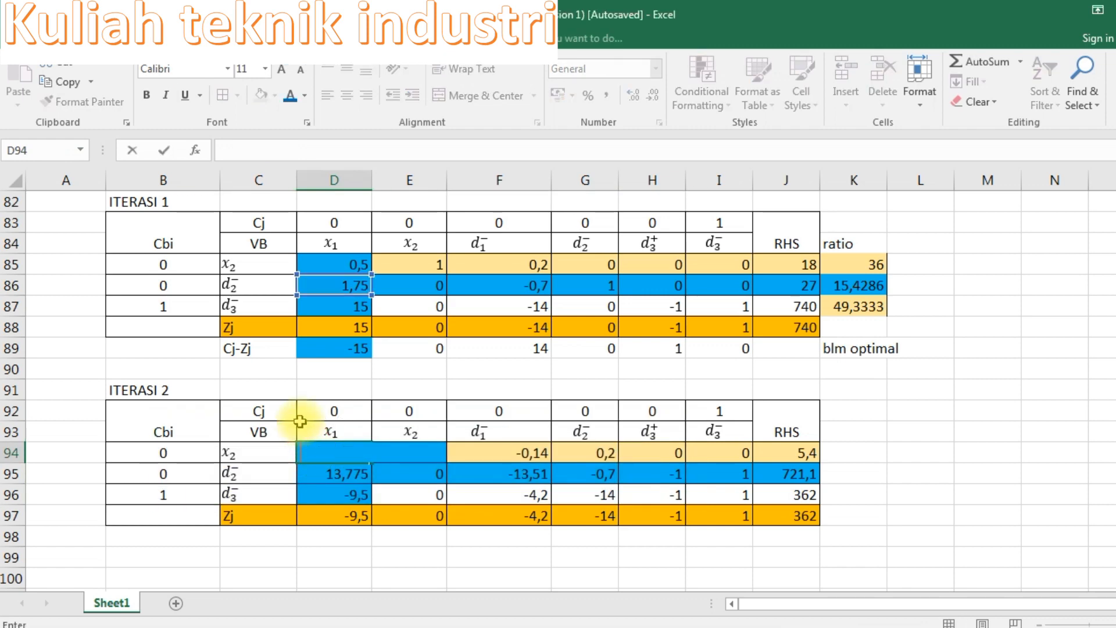
left_click(305, 471)
left_click(312, 500)
left_click(329, 454)
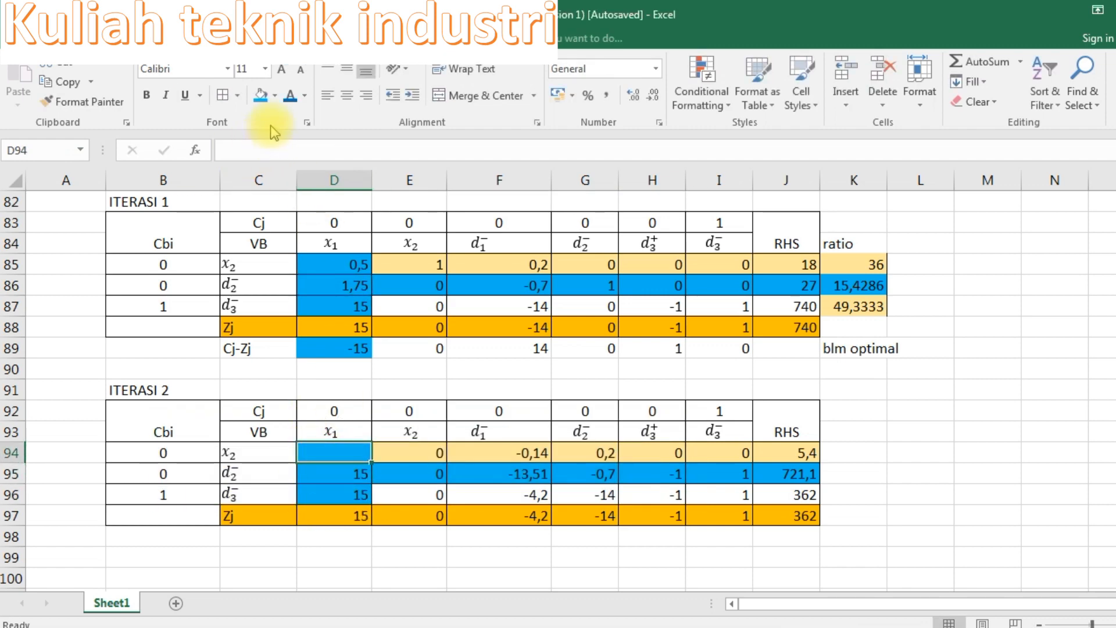
left_click(274, 96)
left_click(292, 250)
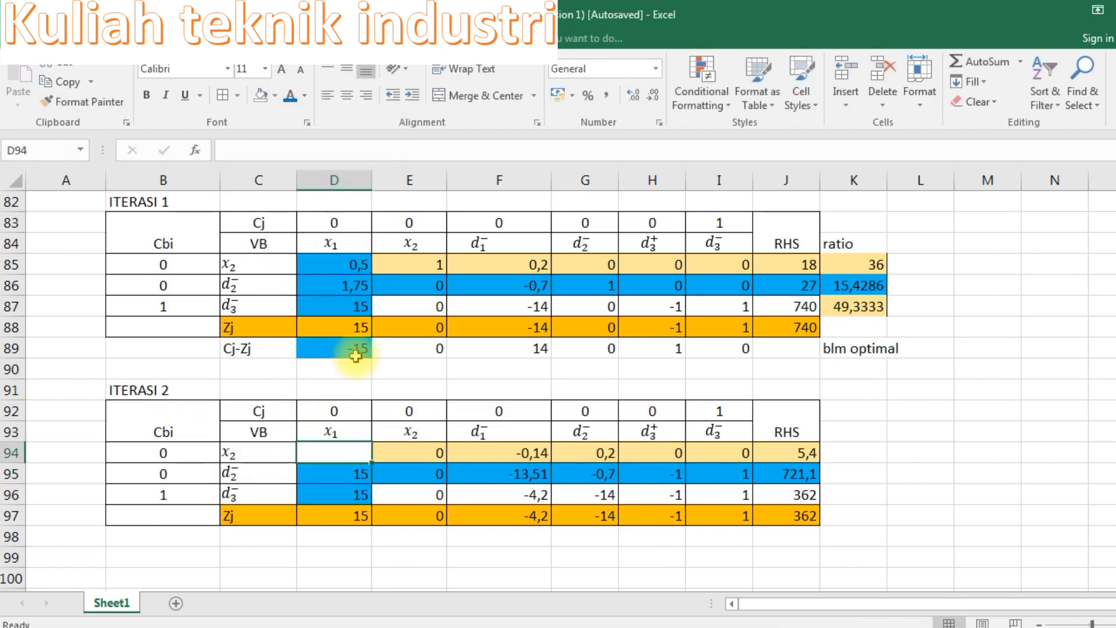
left_click_drag(374, 464, 819, 463)
Step: Clear the values and fill colour from D95:J96 in the ITERASI 2 table
left_click(331, 475)
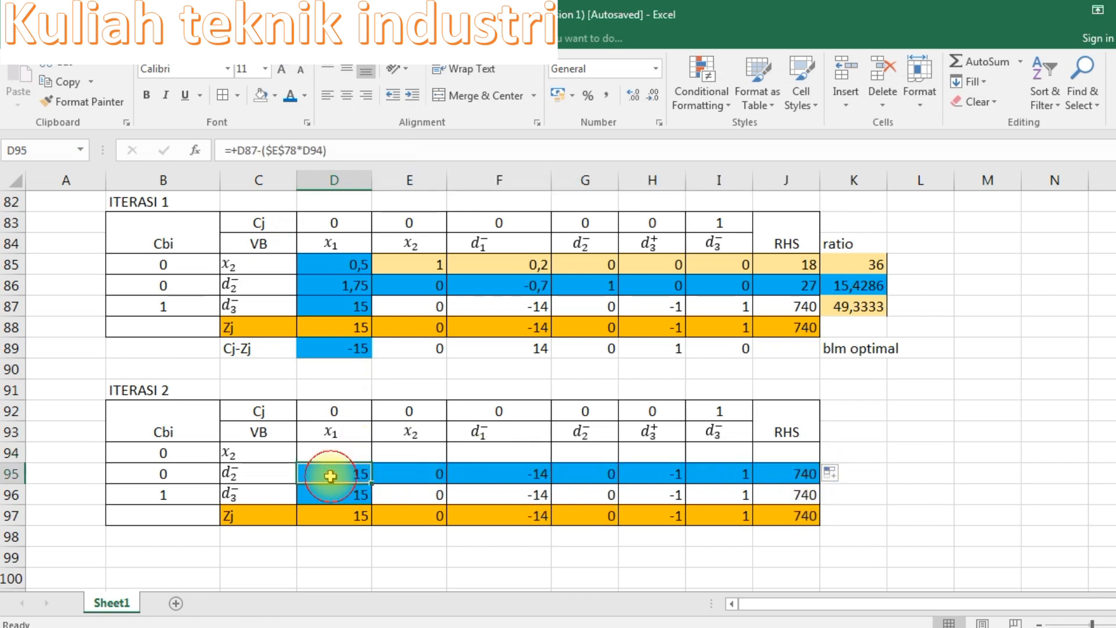
key("Delete")
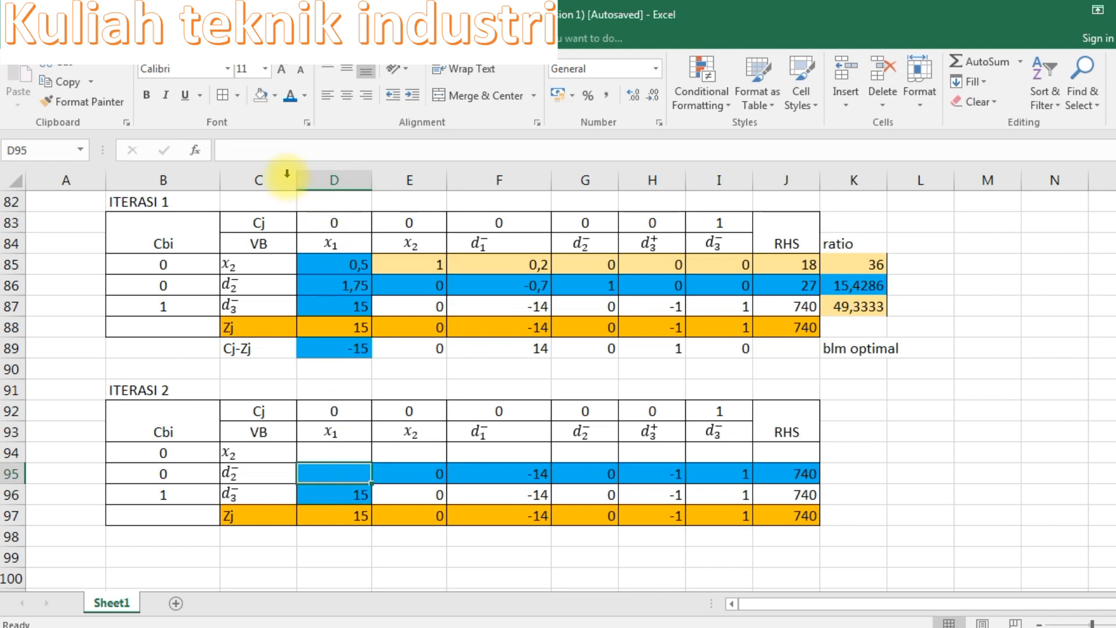
left_click(260, 98)
left_click_drag(371, 483, 811, 499)
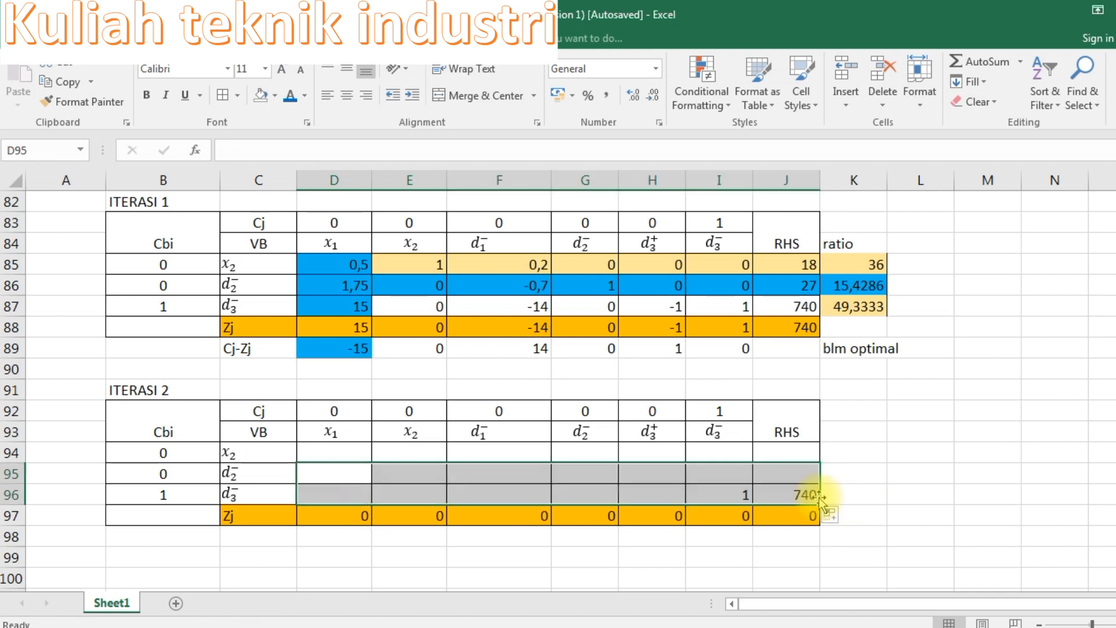
left_click(274, 493)
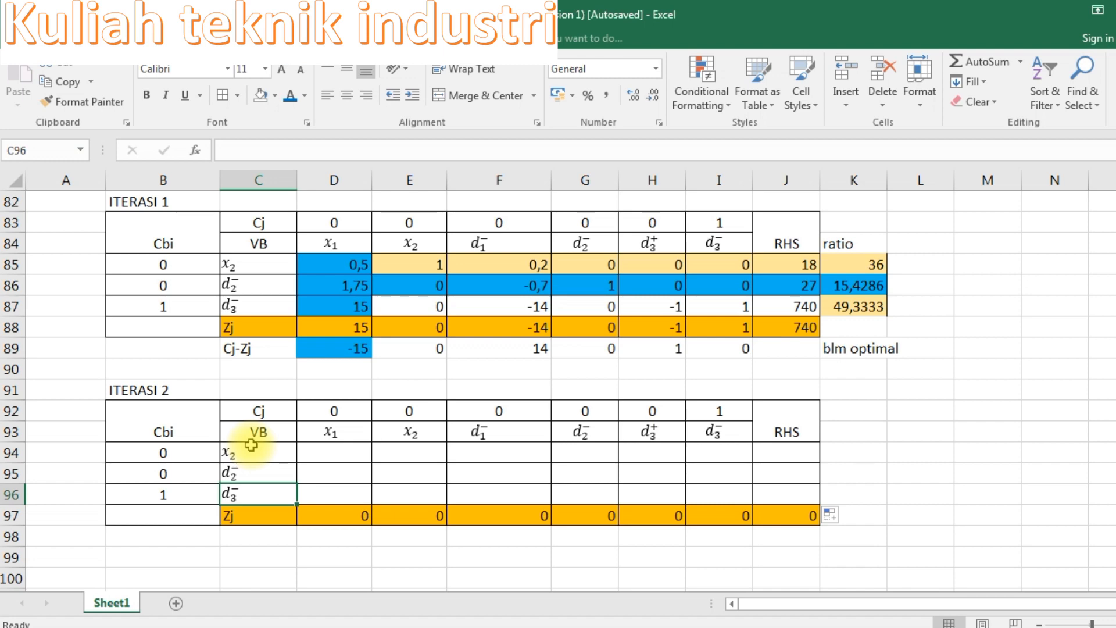
Step: Replace the d2− label in C95 with a copy of the x1 label from the iteration 1 header
left_click(331, 455)
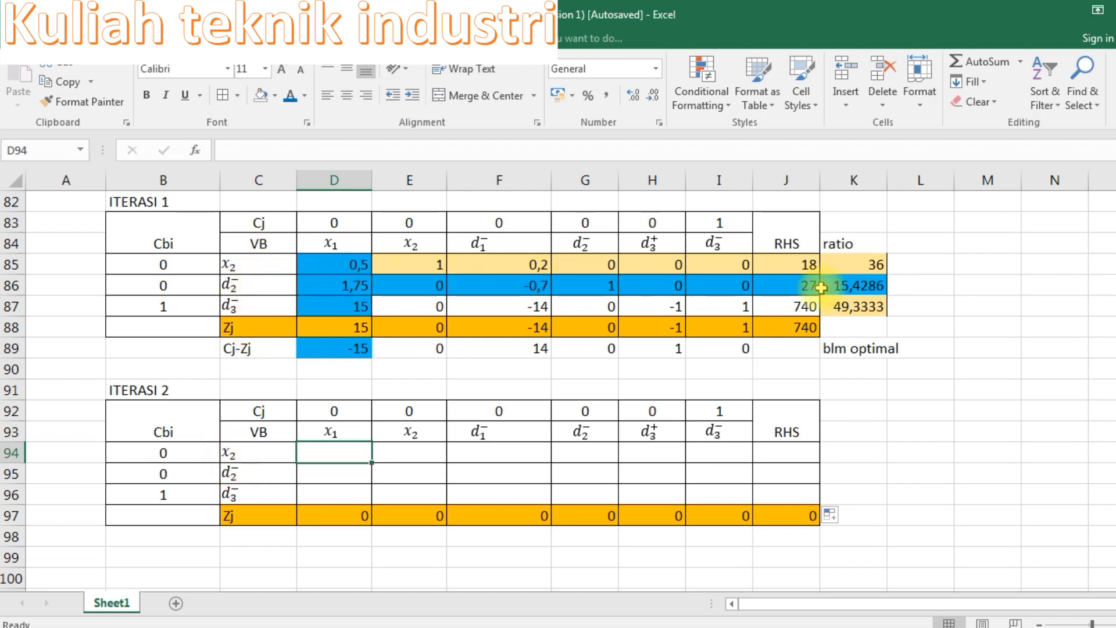
left_click(231, 457)
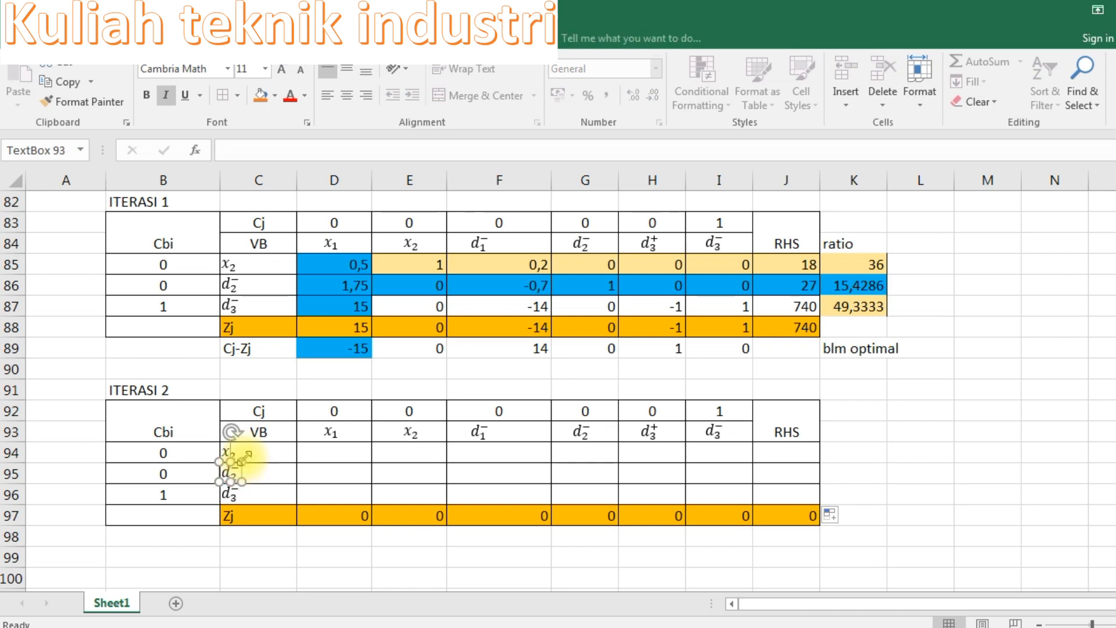
key("Delete")
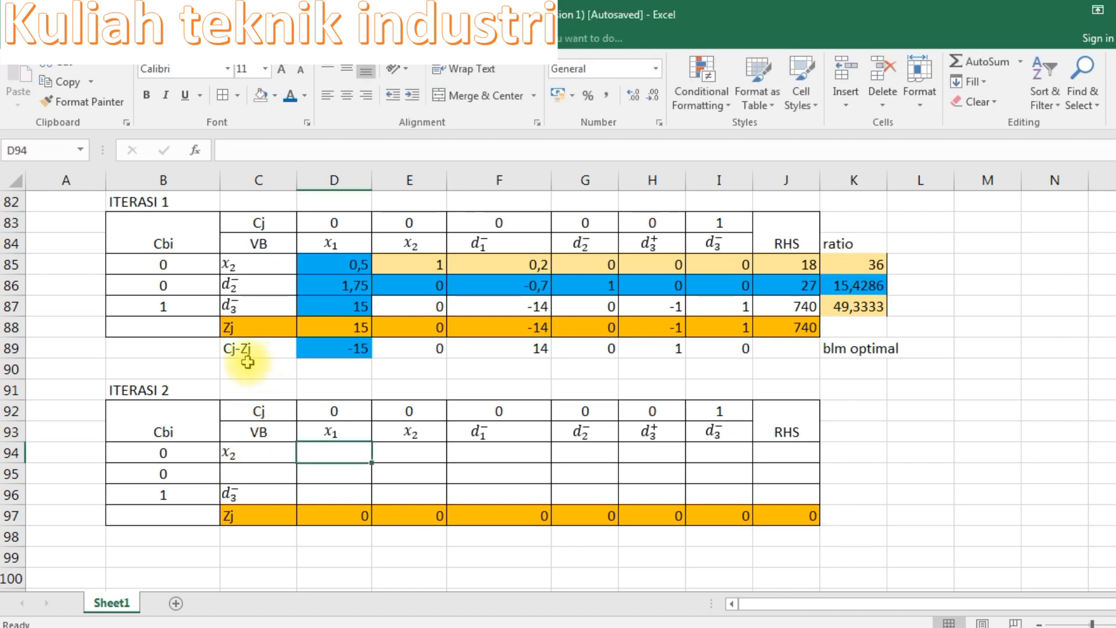
left_click(333, 238)
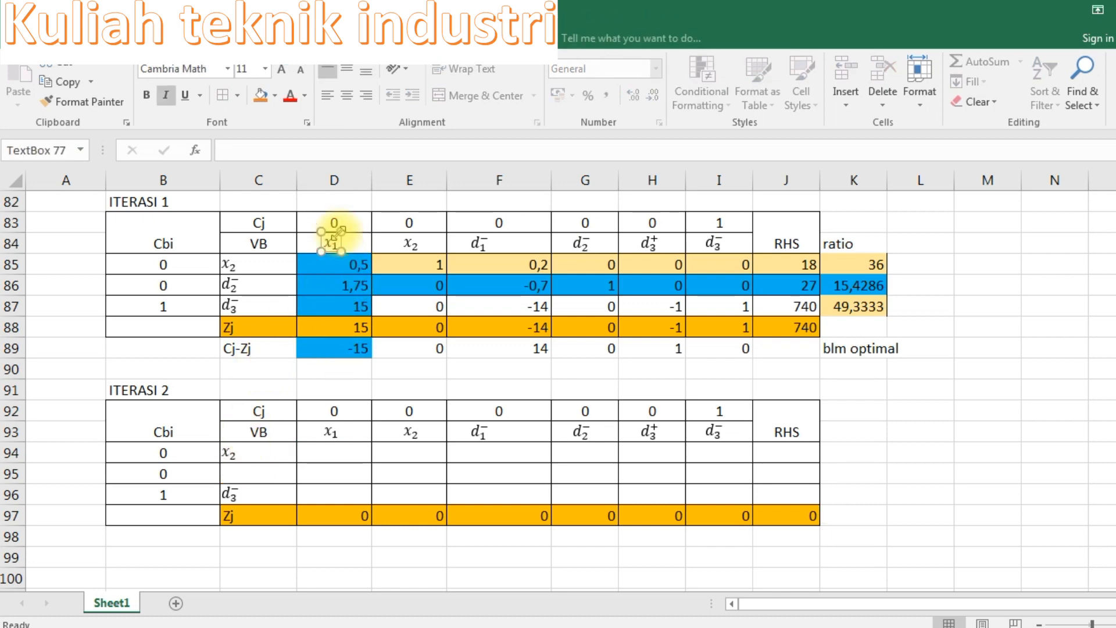
left_click(288, 468)
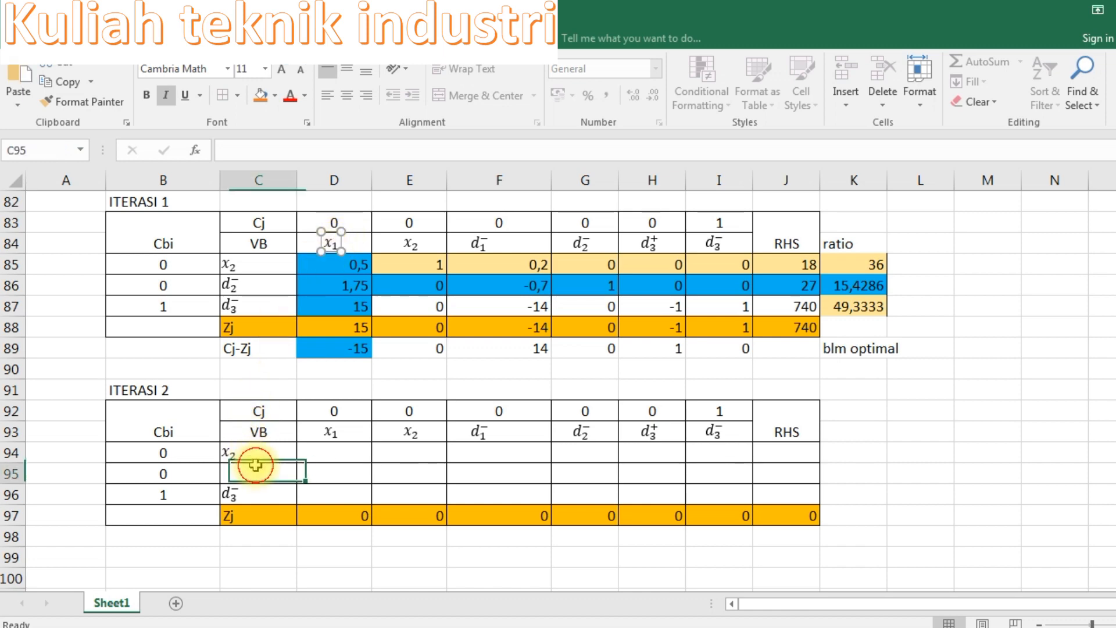
key("ctrl+v")
Step: Shade the new x1 row D95:J95 light gold
left_click(357, 467)
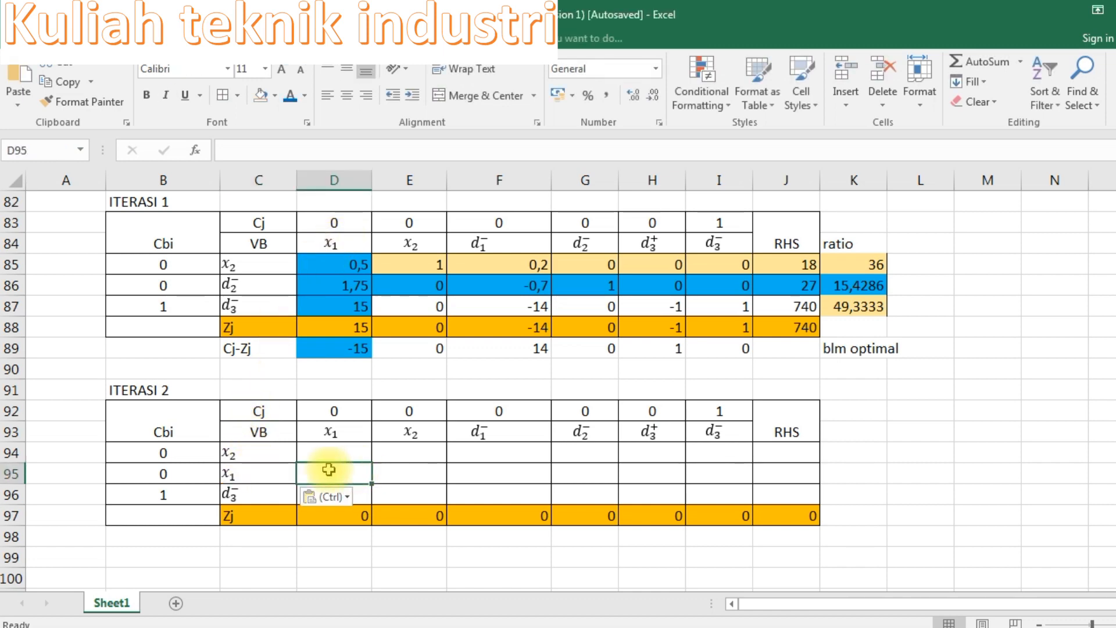
left_click_drag(314, 470, 752, 473)
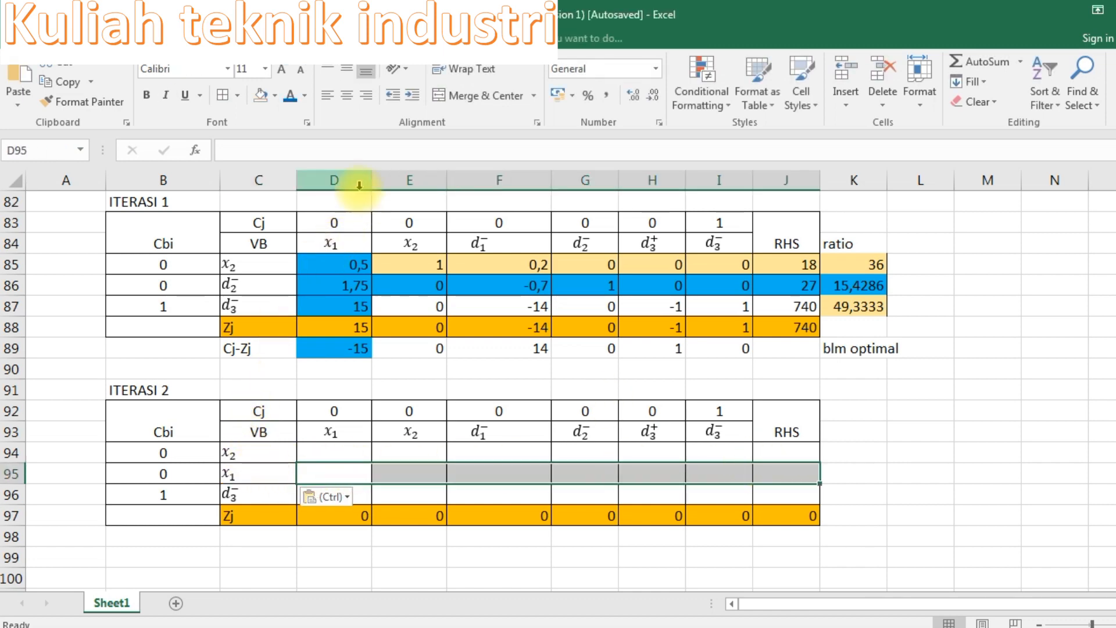
left_click(275, 95)
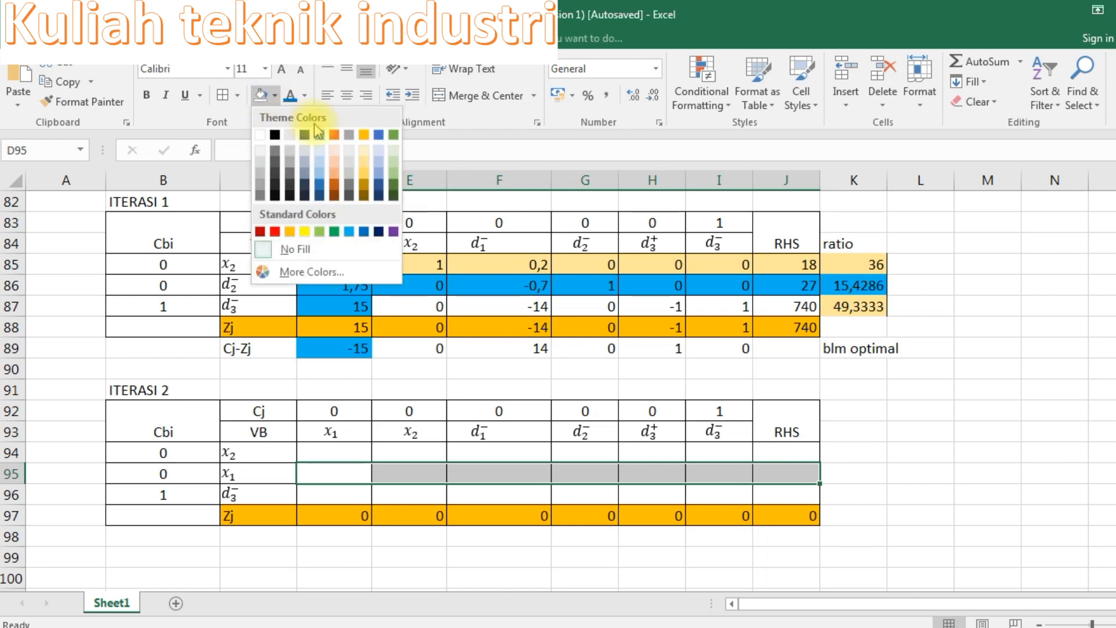
left_click(362, 163)
Step: Enter the formula +D86/$D$86 in D95 and copy it across to J95
left_click(329, 475)
type("+")
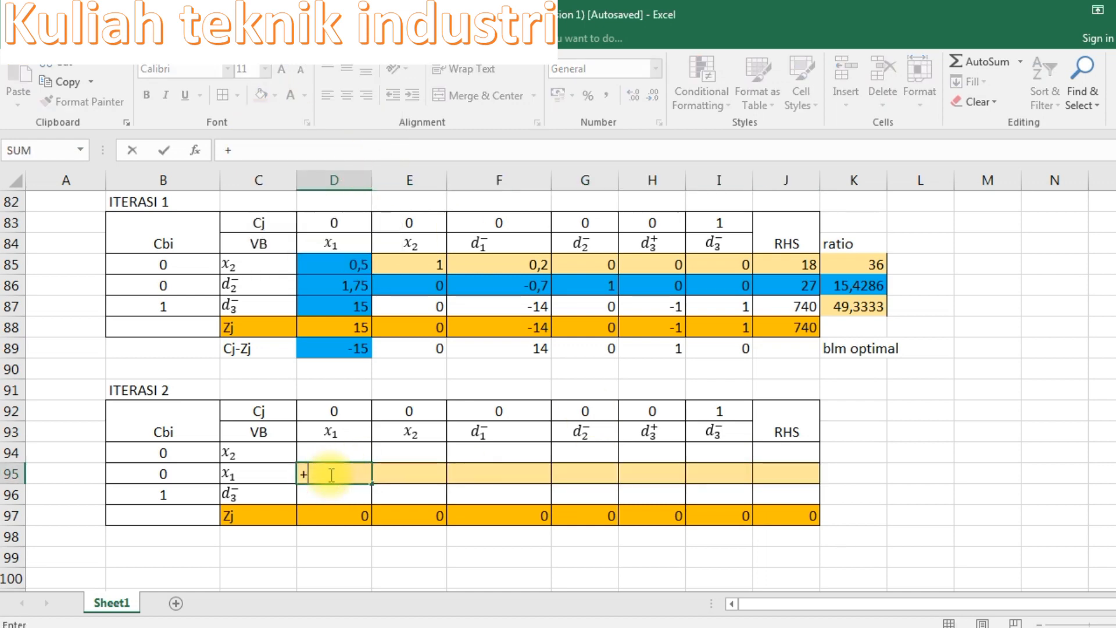
left_click(335, 284)
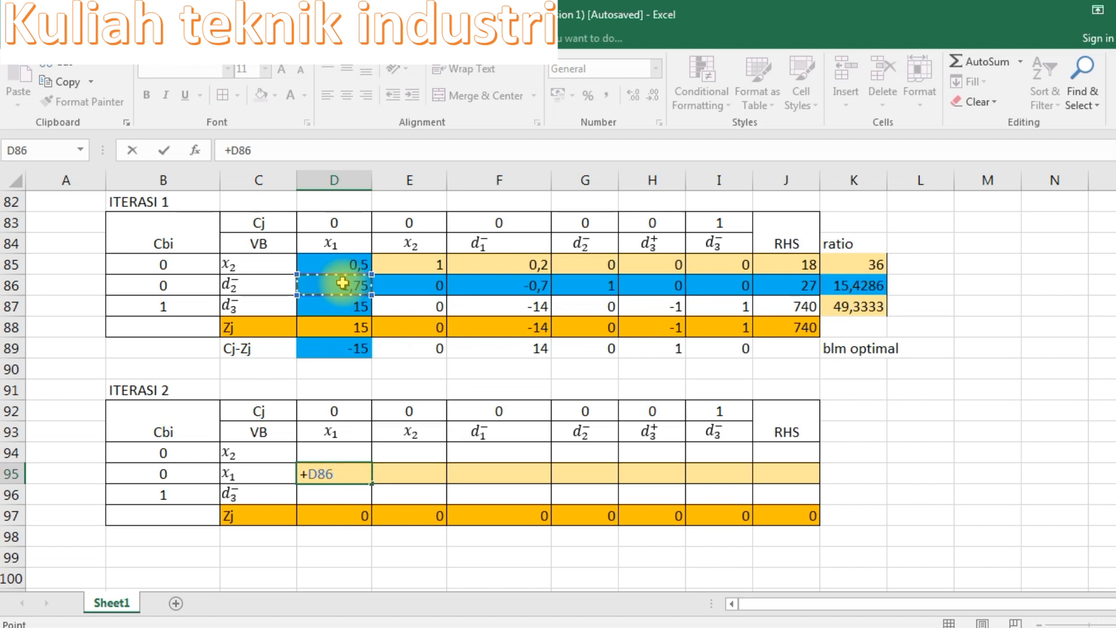
left_click(343, 283)
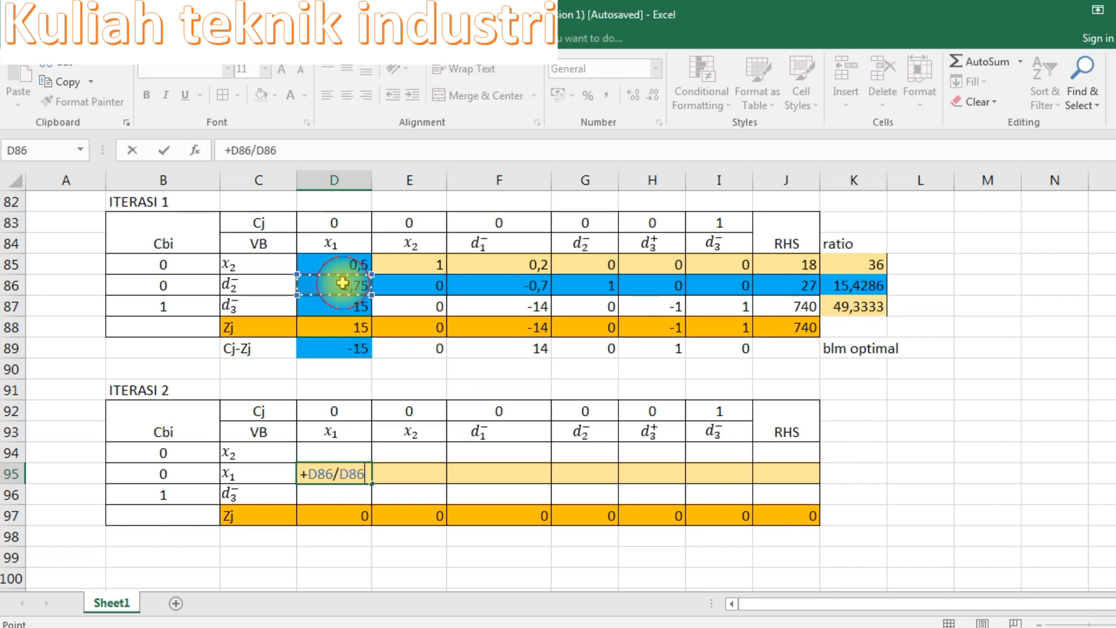
left_click(347, 477)
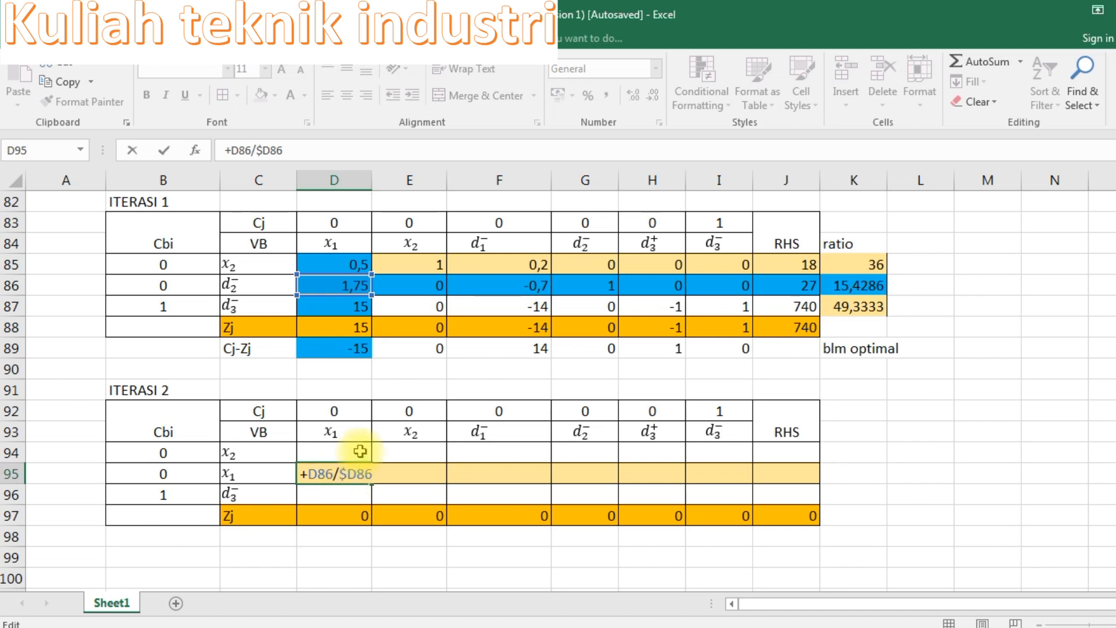
key("Return")
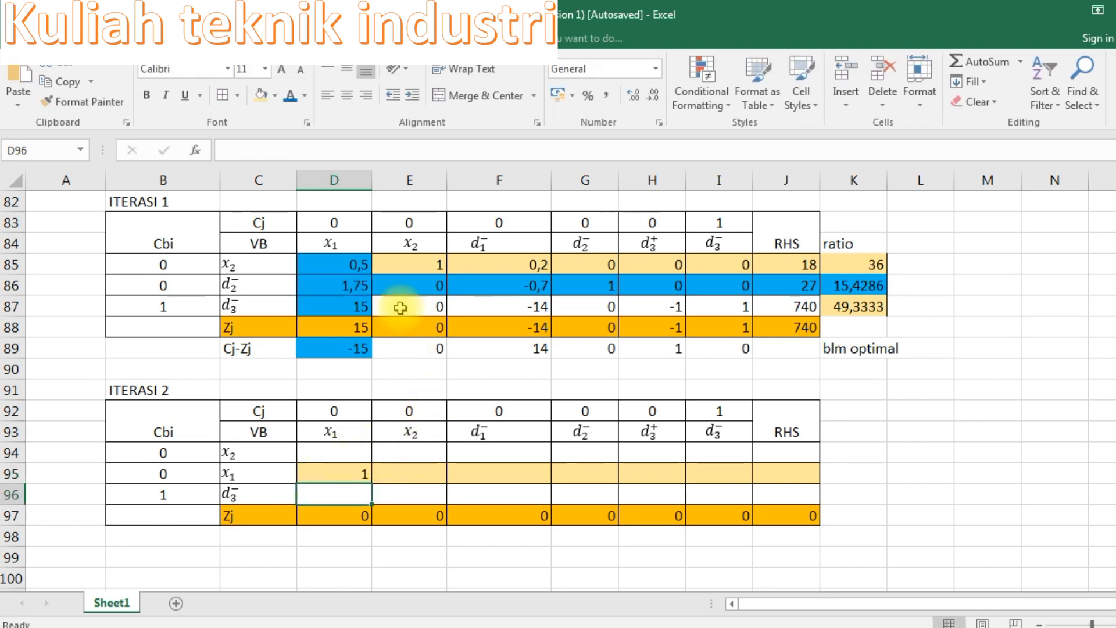
left_click(403, 286)
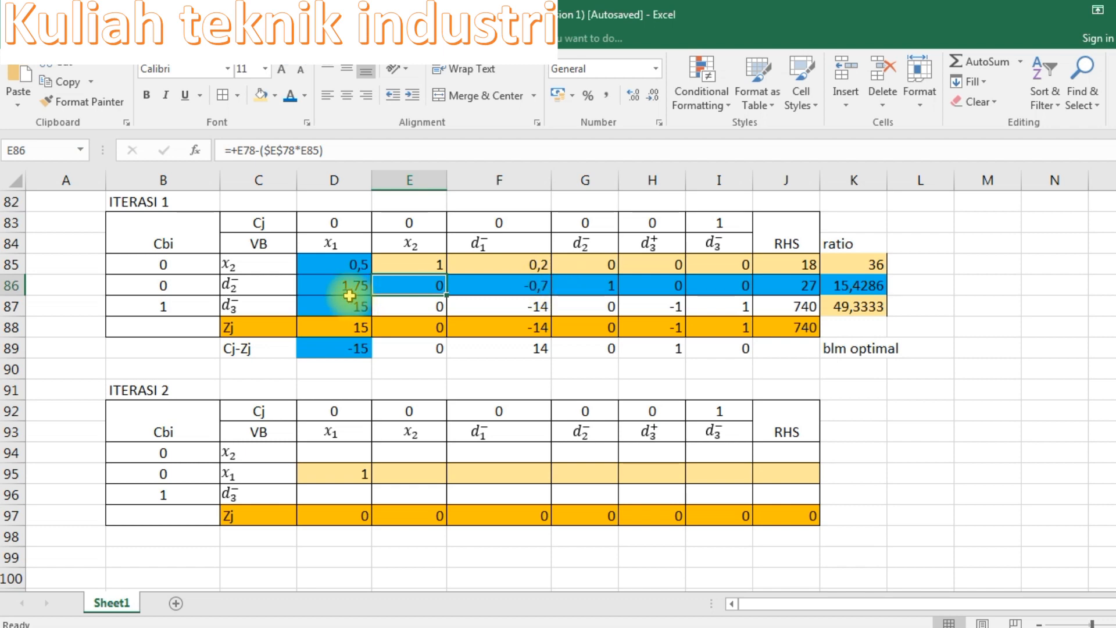
left_click(349, 471)
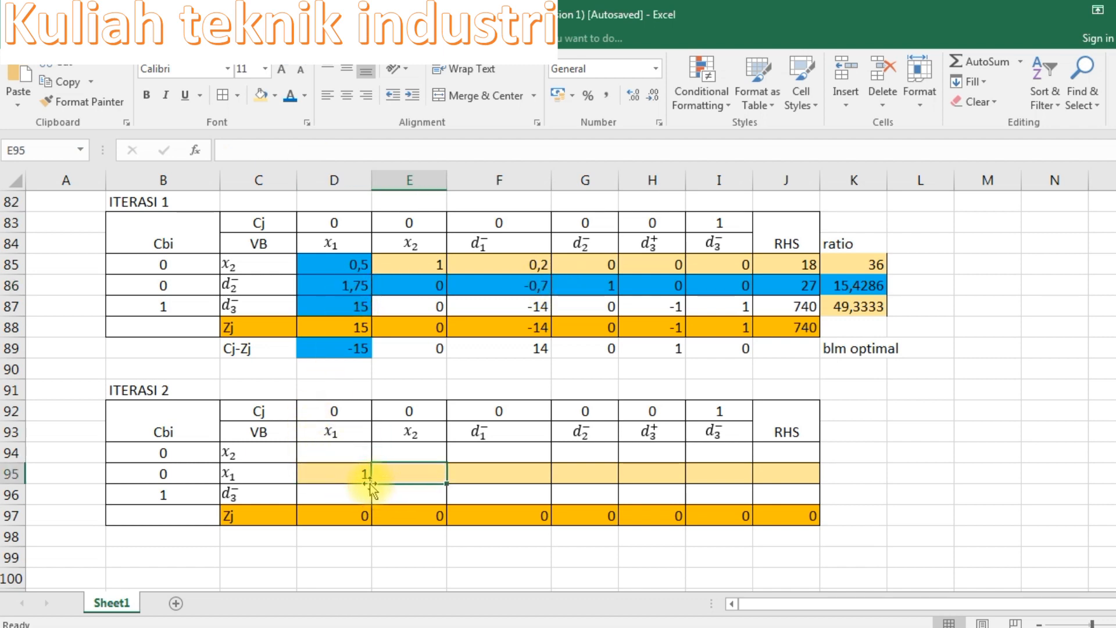
left_click_drag(374, 482, 796, 473)
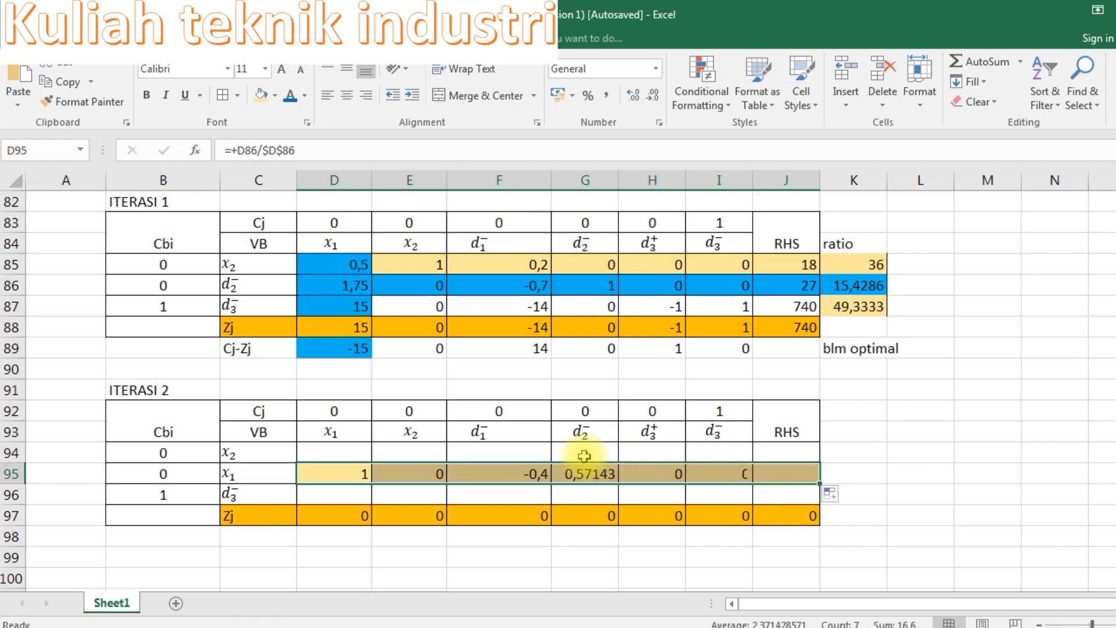
Step: Enter the formula +D85-($D$85*D95) in D94 and copy it across to J94
left_click(326, 450)
type("+")
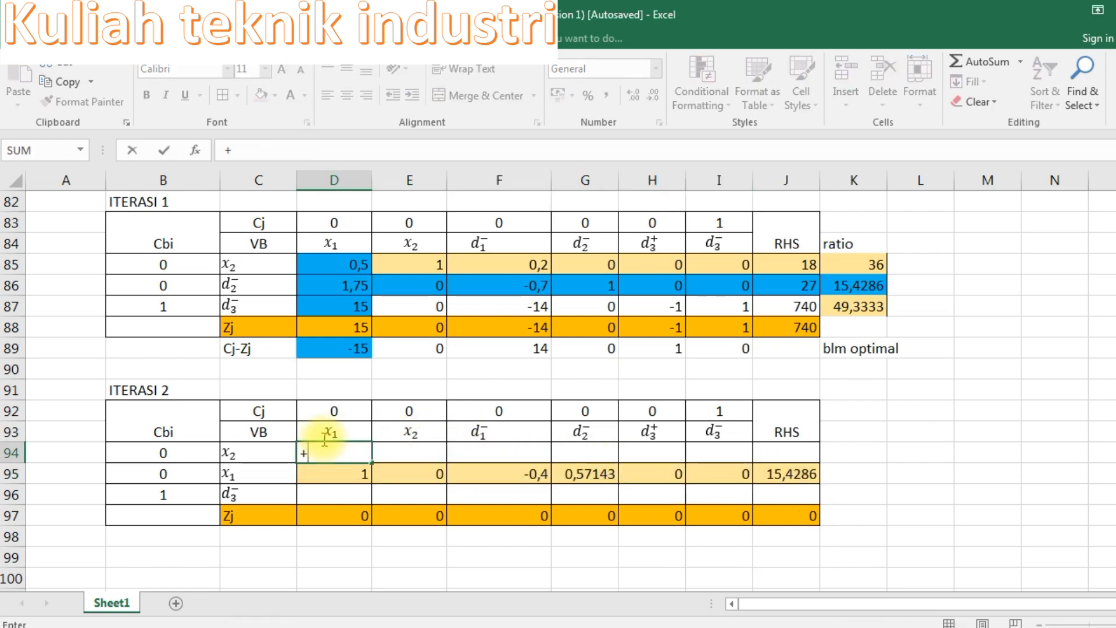
left_click(342, 266)
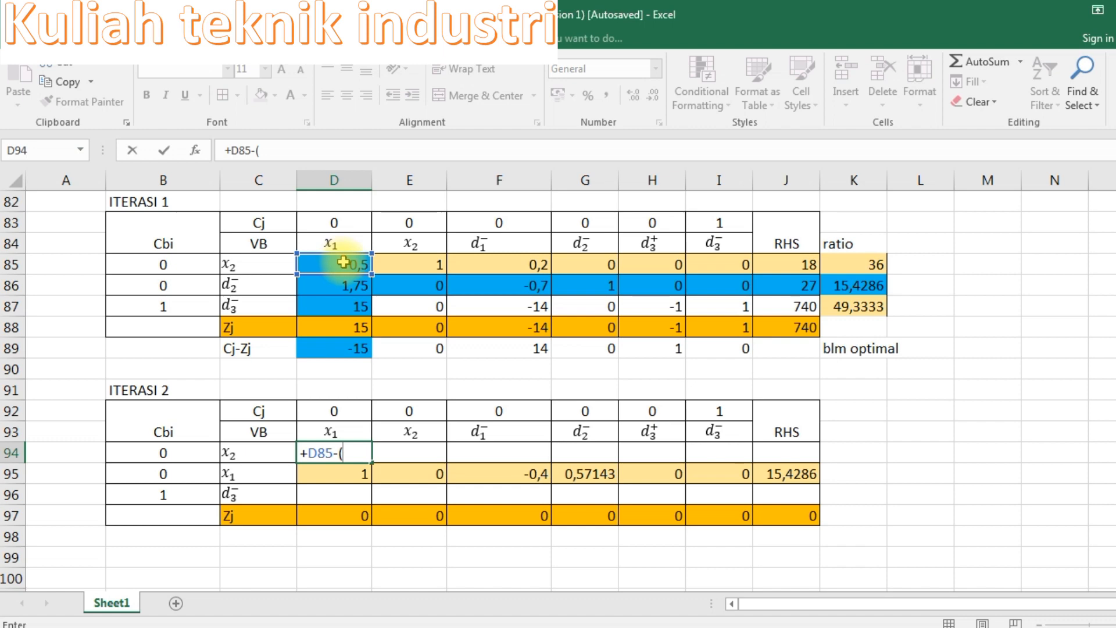
type("-(")
left_click(346, 265)
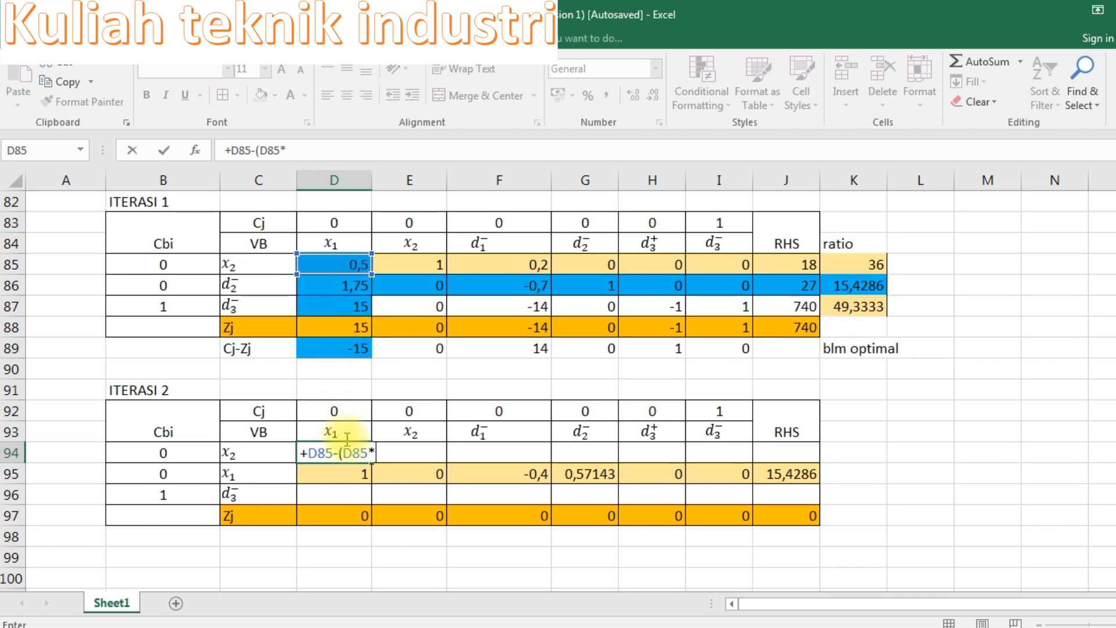
left_click(349, 474)
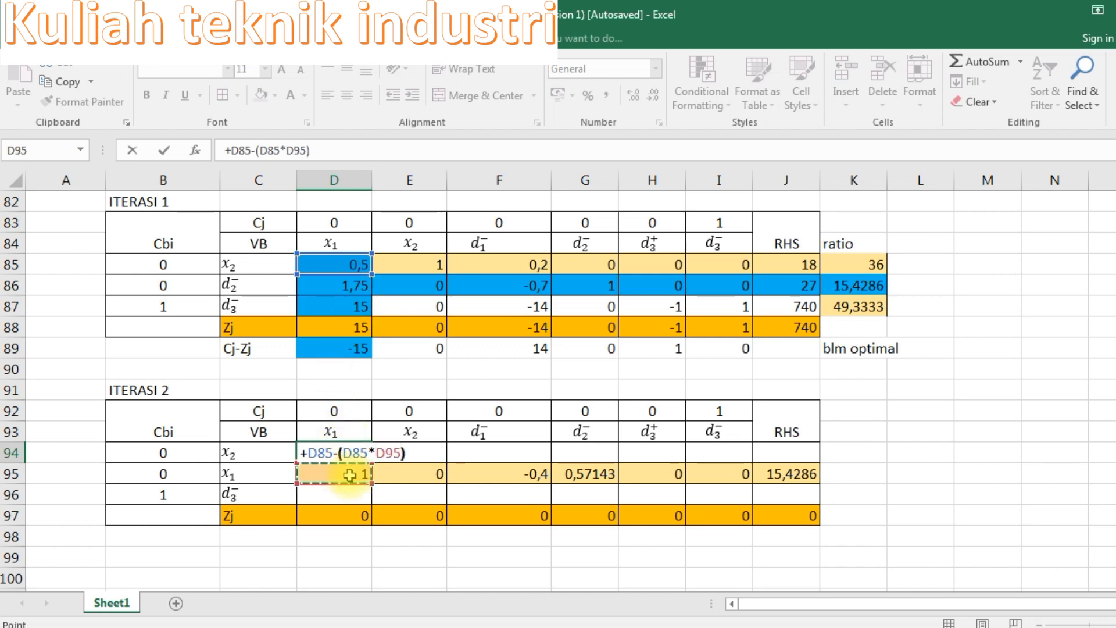
type("$")
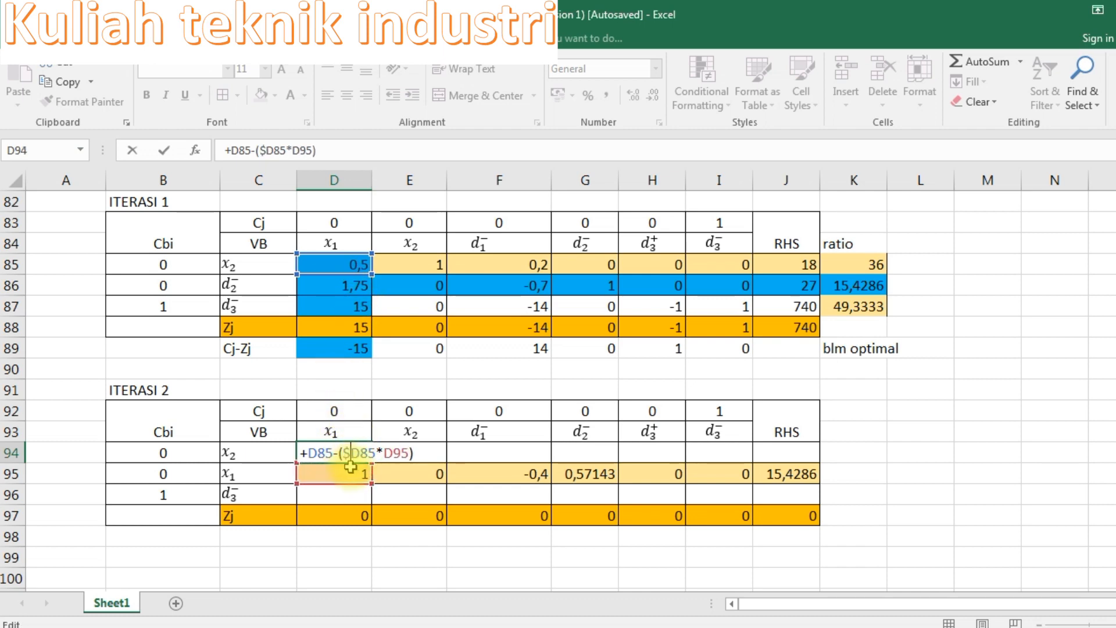
left_click(359, 452)
type("$")
key("Return")
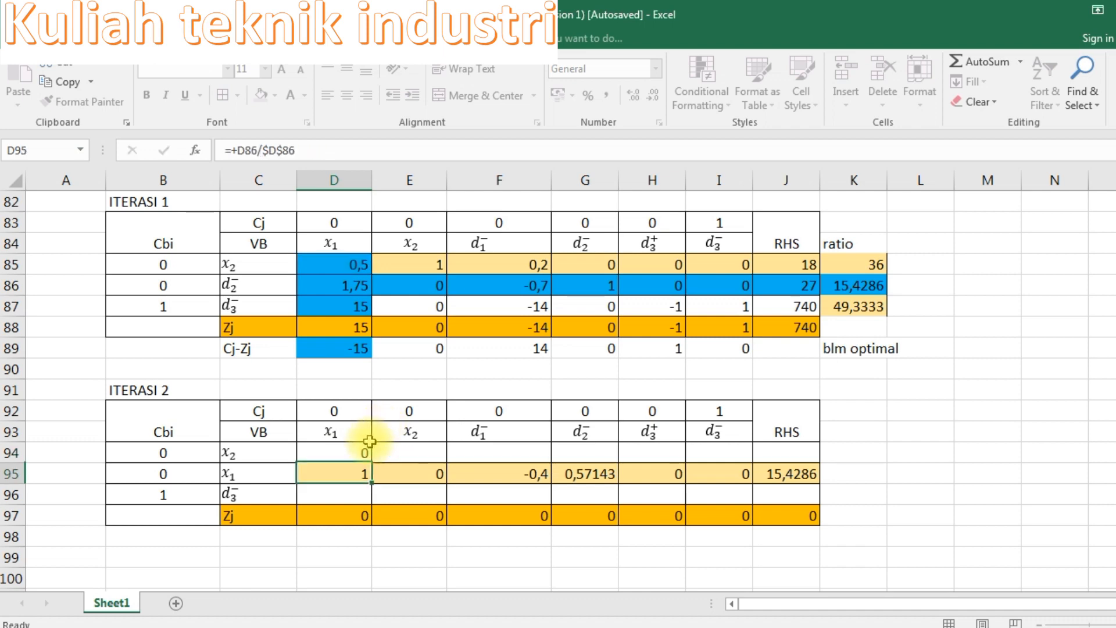
left_click(351, 451)
left_click_drag(372, 462, 811, 458)
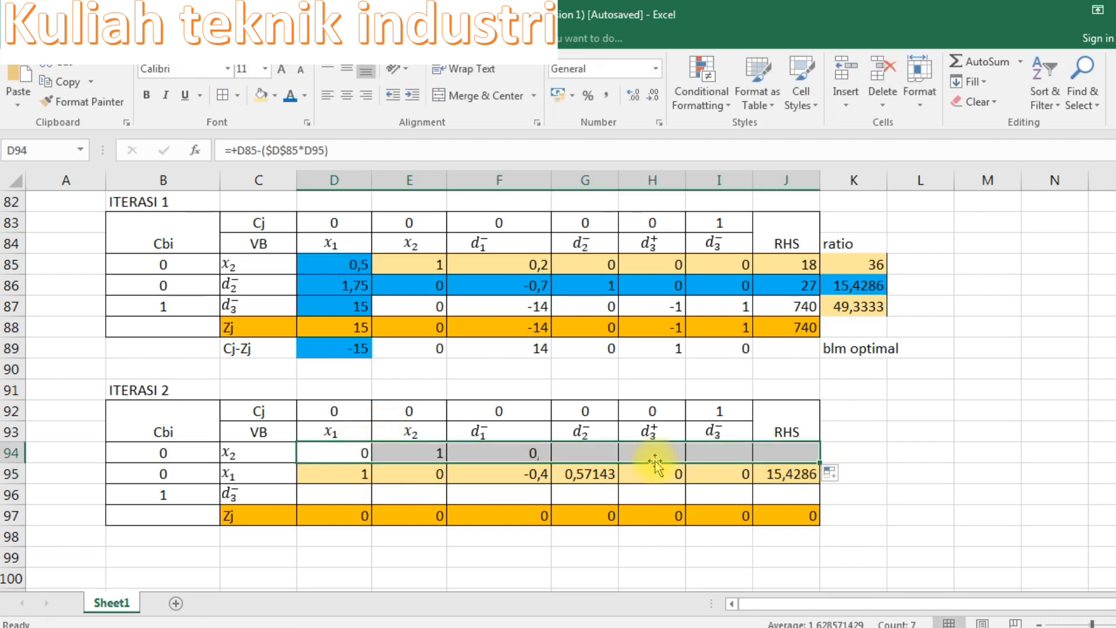
Step: Enter the formula +D87-($D$87*D94) in D96 for the d3− row
left_click(338, 491)
type("+")
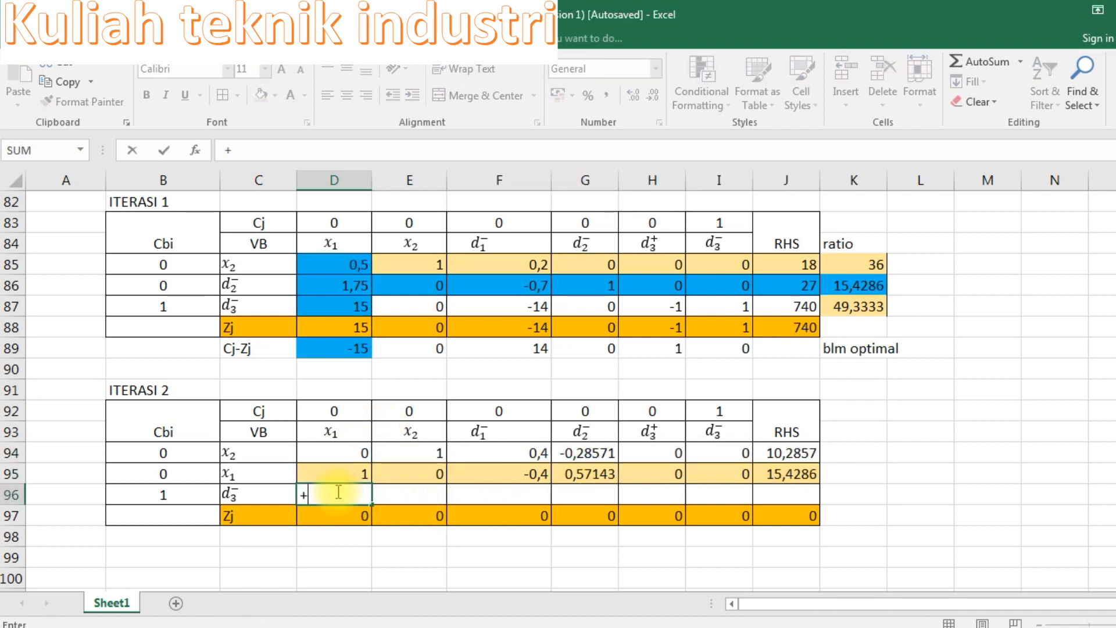
left_click(337, 303)
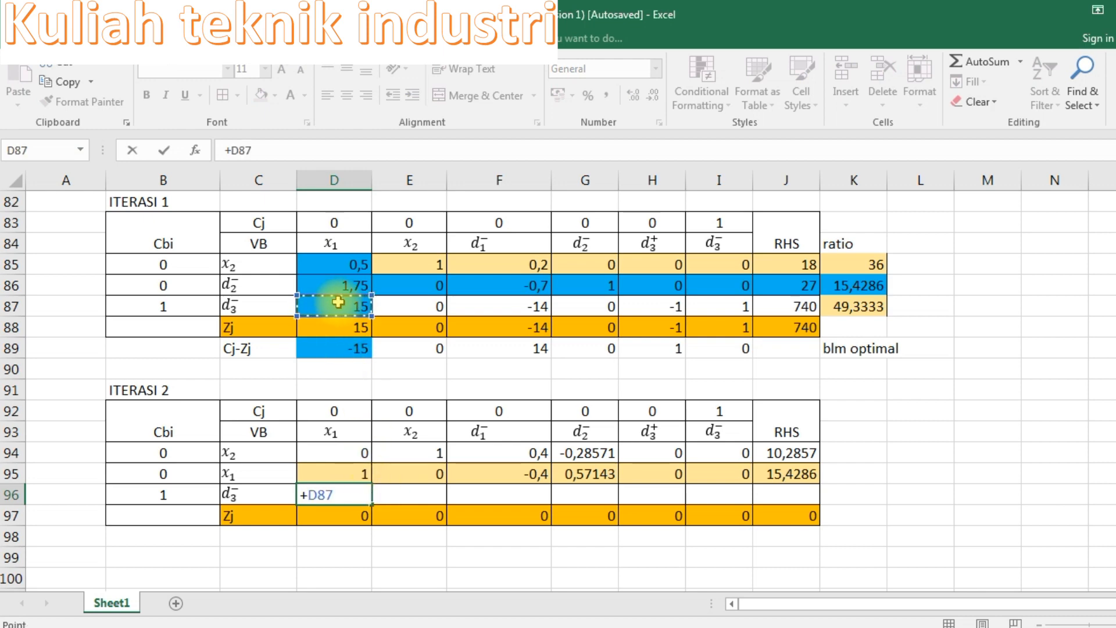
left_click(337, 302)
type("*")
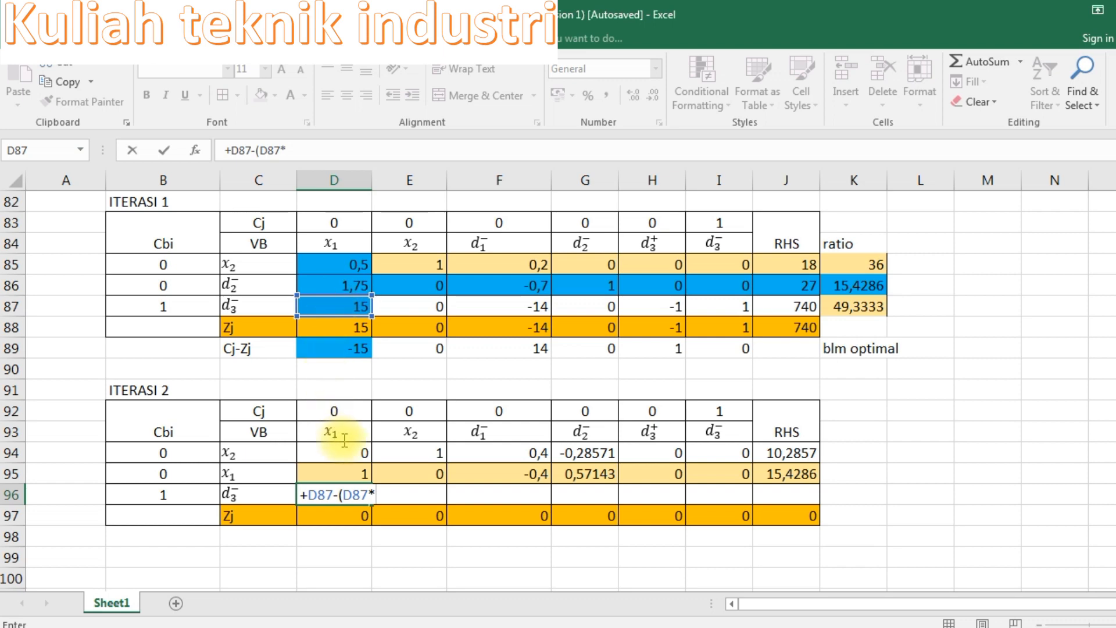
left_click(351, 453)
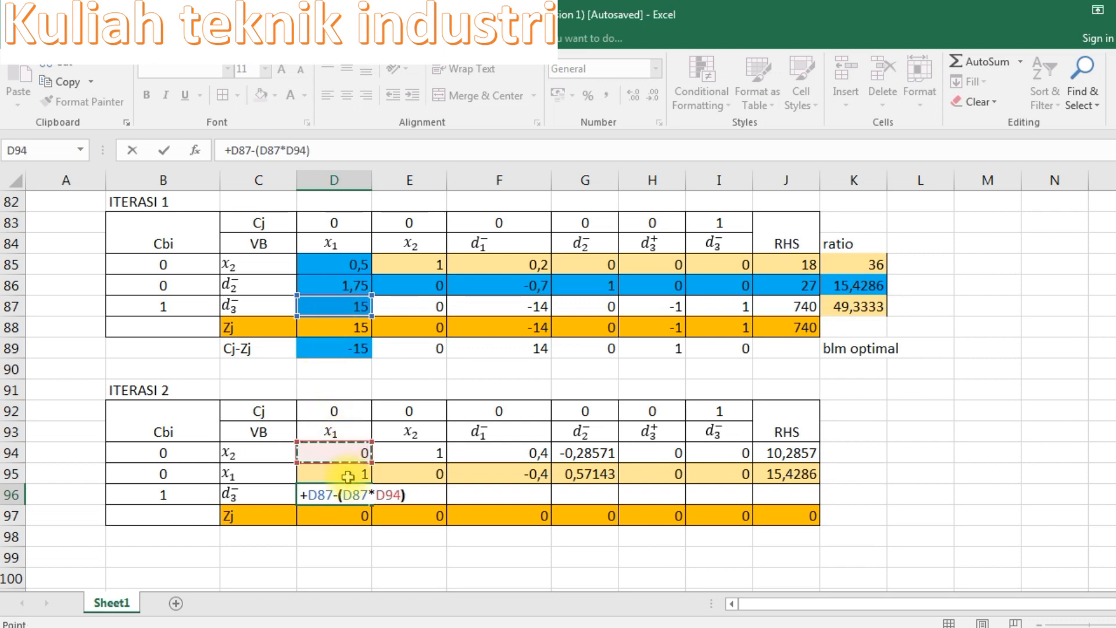
left_click(343, 494)
type("$")
left_click(361, 491)
type("$")
key("Return")
left_click(361, 494)
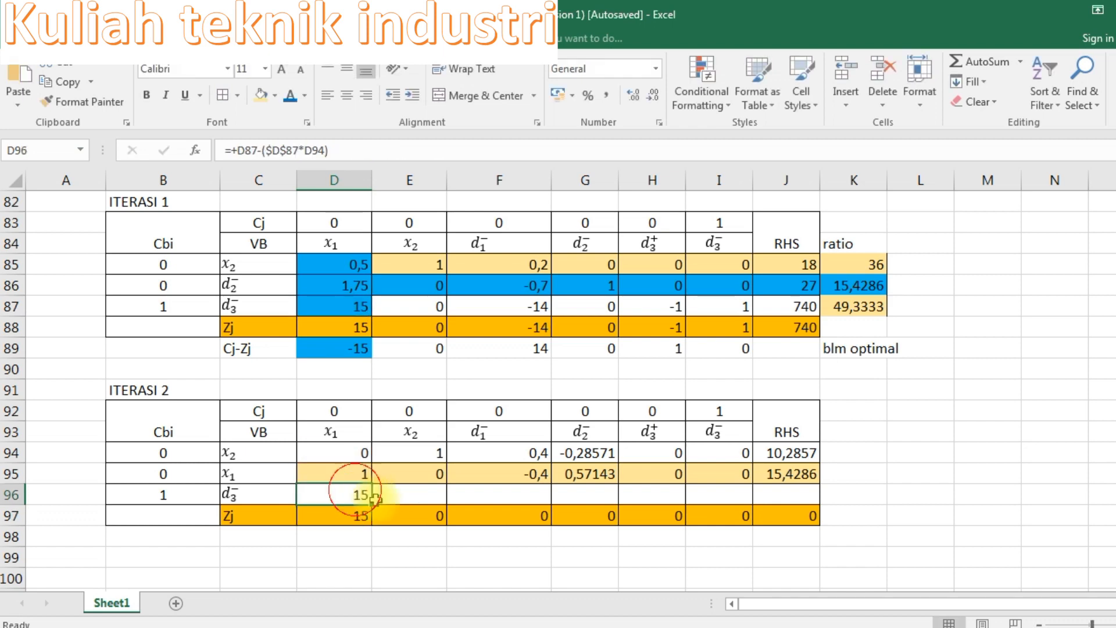
Step: Copy the d3− formula in D96 across to J96, and copy the Cj-Zj label into C98 below Zj
left_click_drag(372, 503, 804, 516)
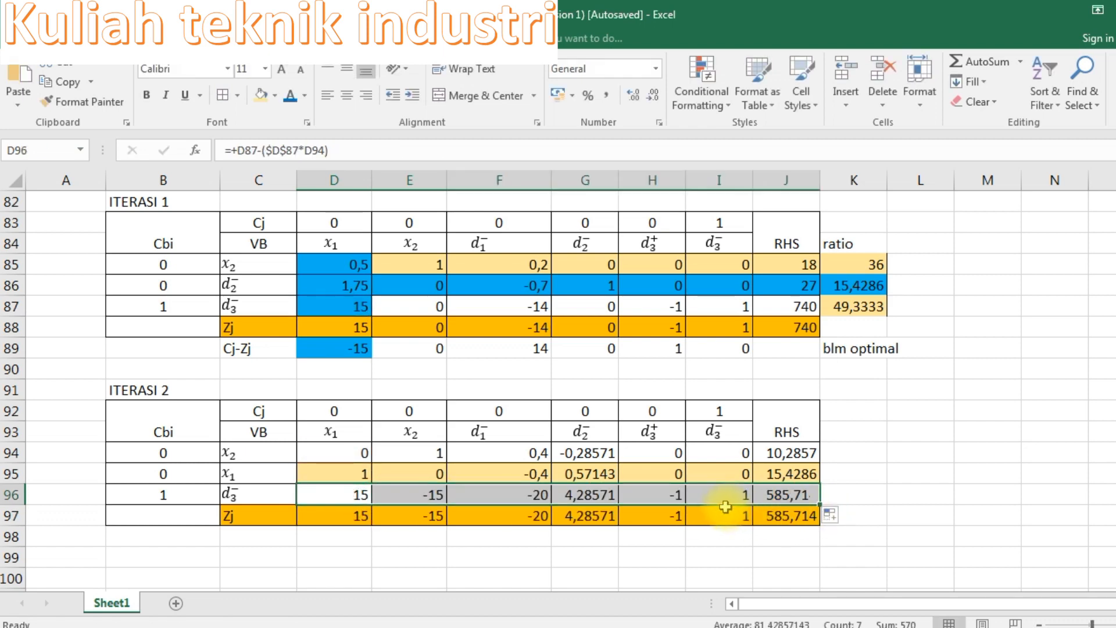
left_click(601, 450)
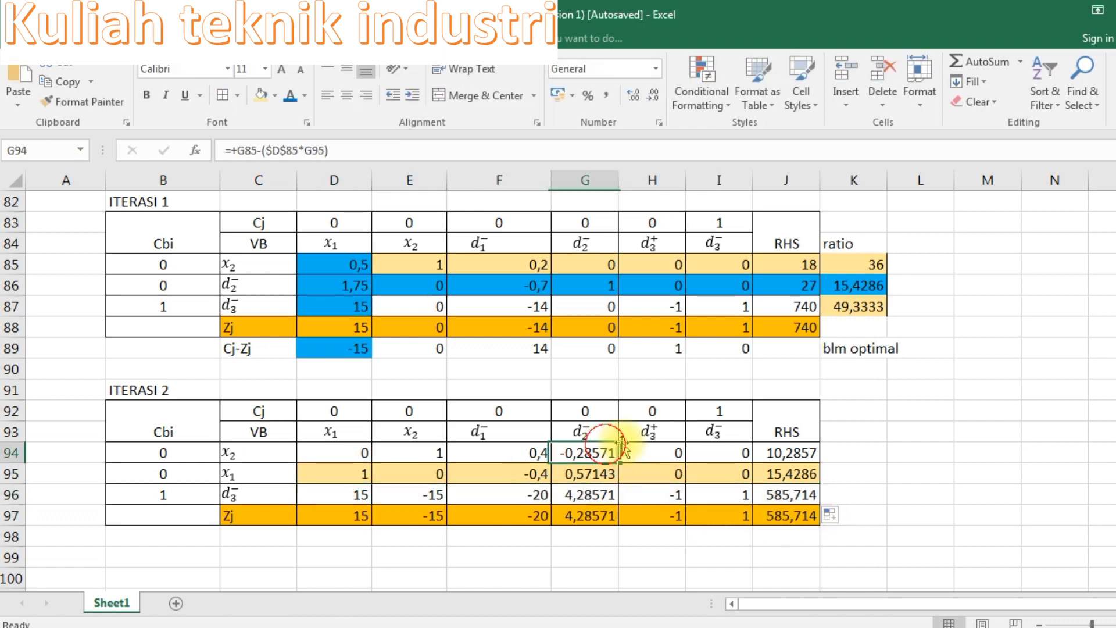
left_click(232, 427)
left_click(233, 349)
key("ctrl+c")
left_click(231, 539)
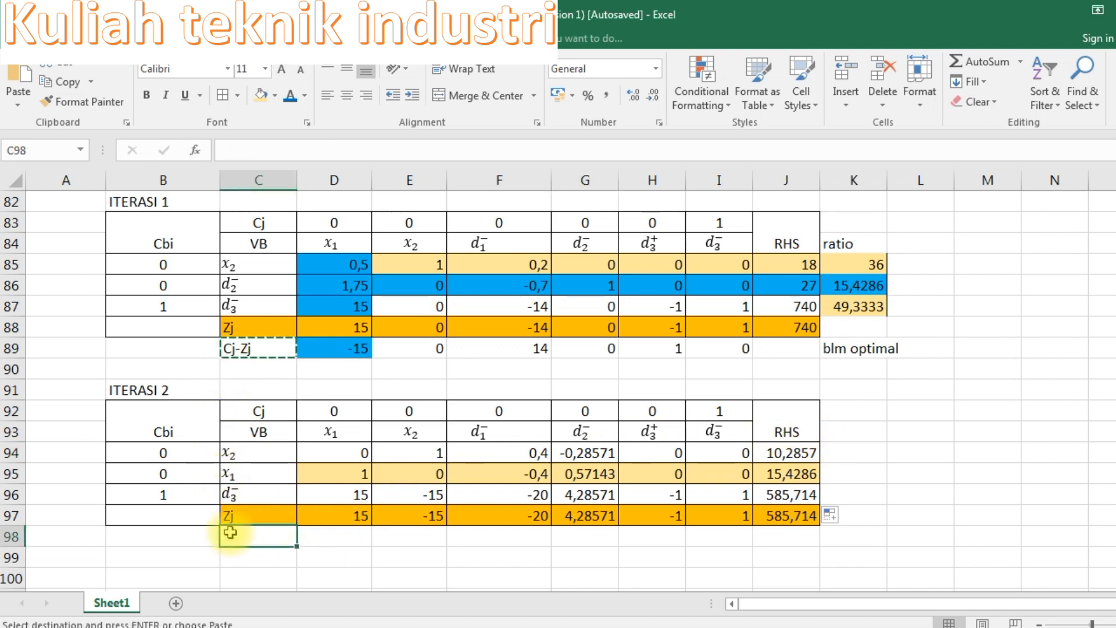
key("Return")
key("Right")
Step: Examine the Zj formula in D97 against the iteration 2 basic variables and their Cbi coefficients
left_click(247, 519)
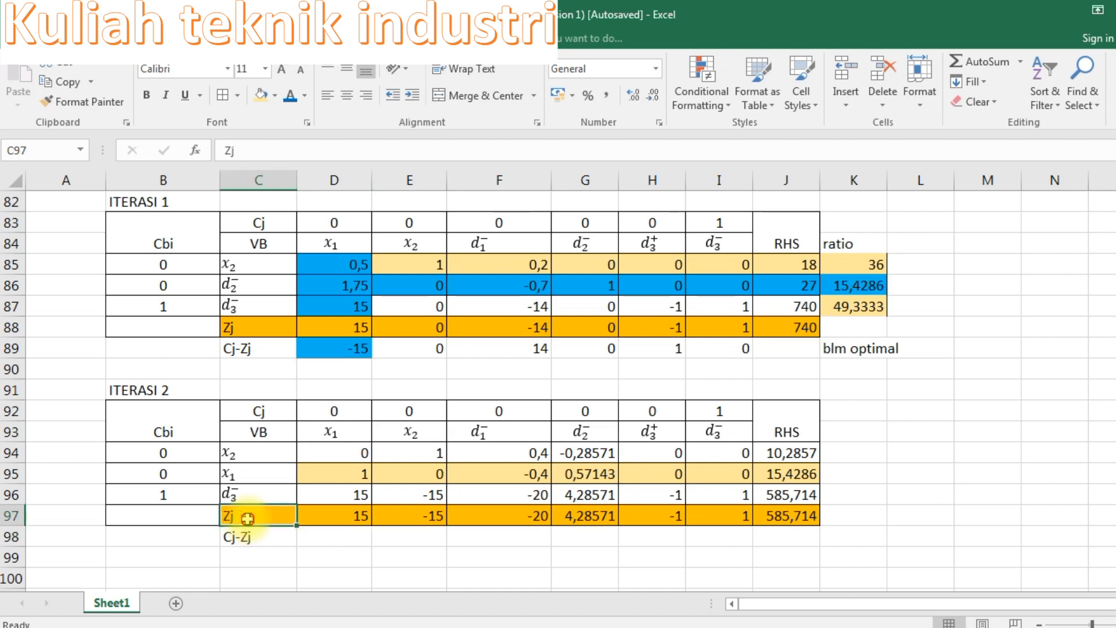
left_click(346, 510)
double_click(346, 510)
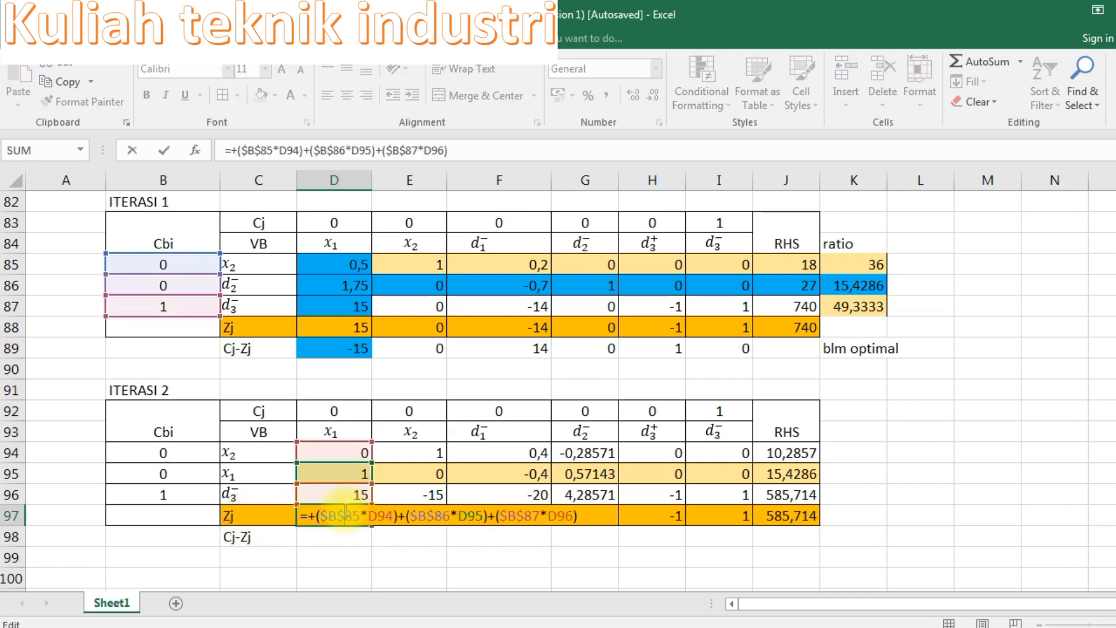
key("Return")
left_click(231, 473)
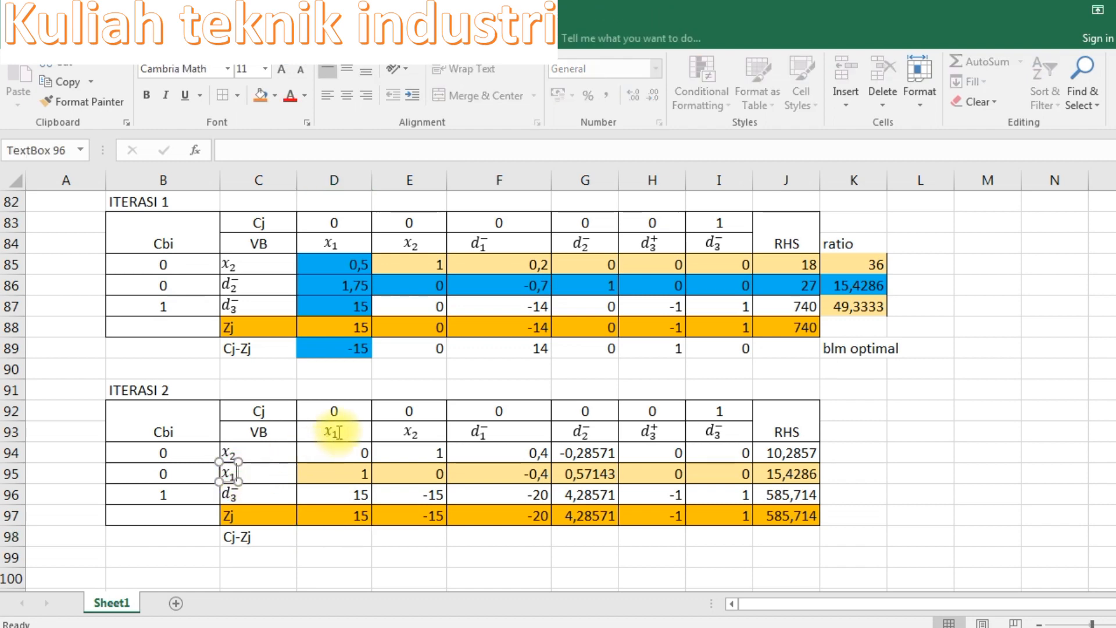
left_click(343, 410)
left_click(193, 473)
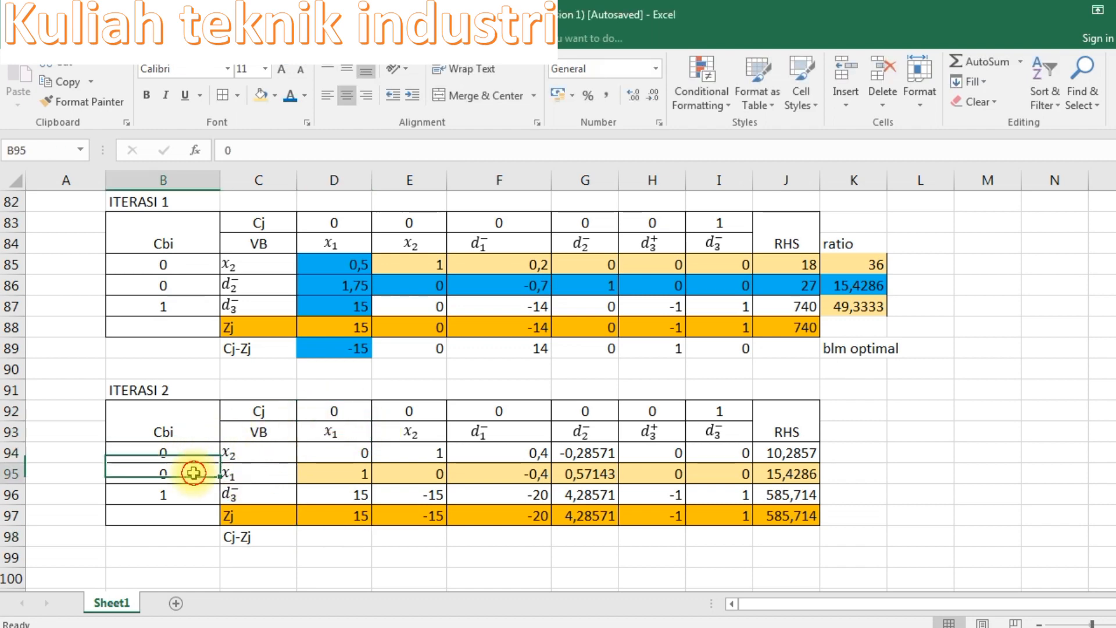
left_click(185, 494)
left_click(318, 538)
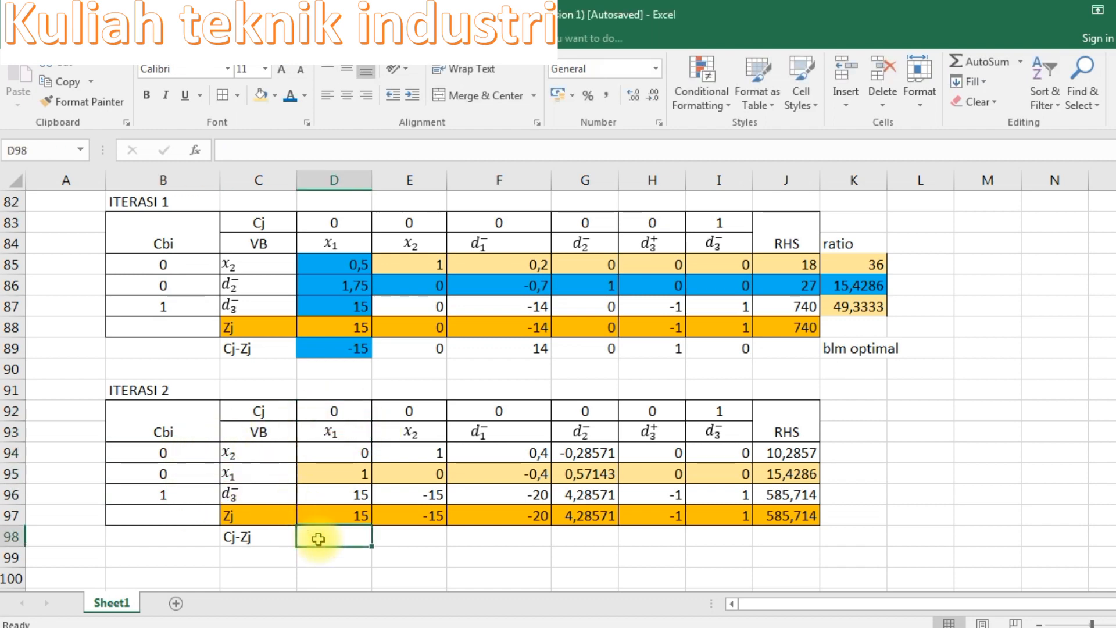
Step: Change the Zj formula in D97 to reference $B$94, $B$95 and $B$96, and copy it across to J97
double_click(335, 515)
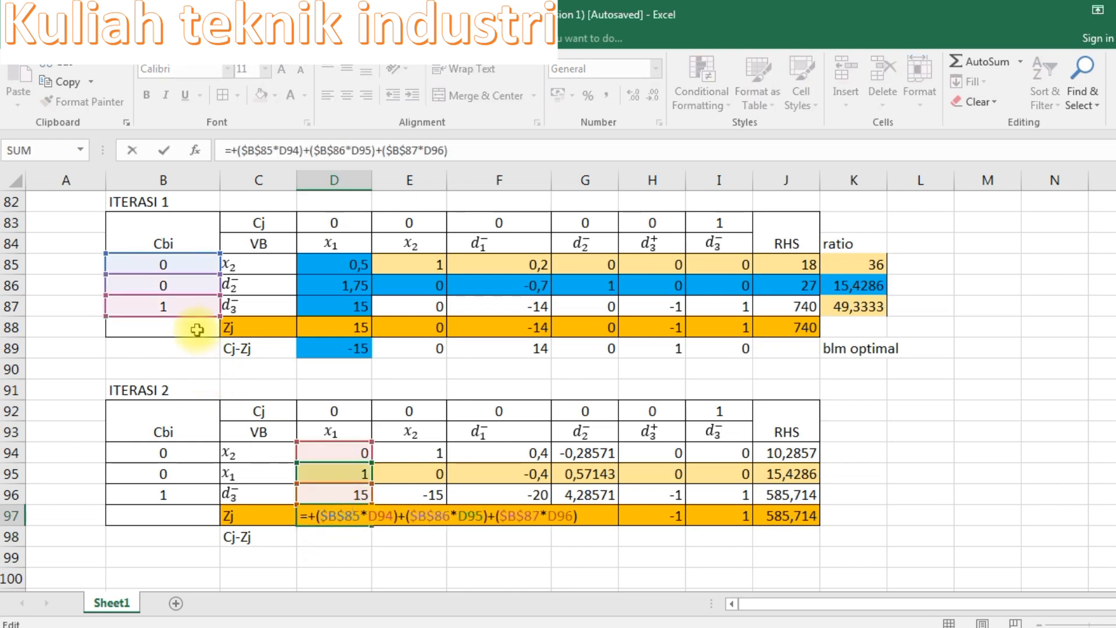
left_click_drag(197, 316, 197, 504)
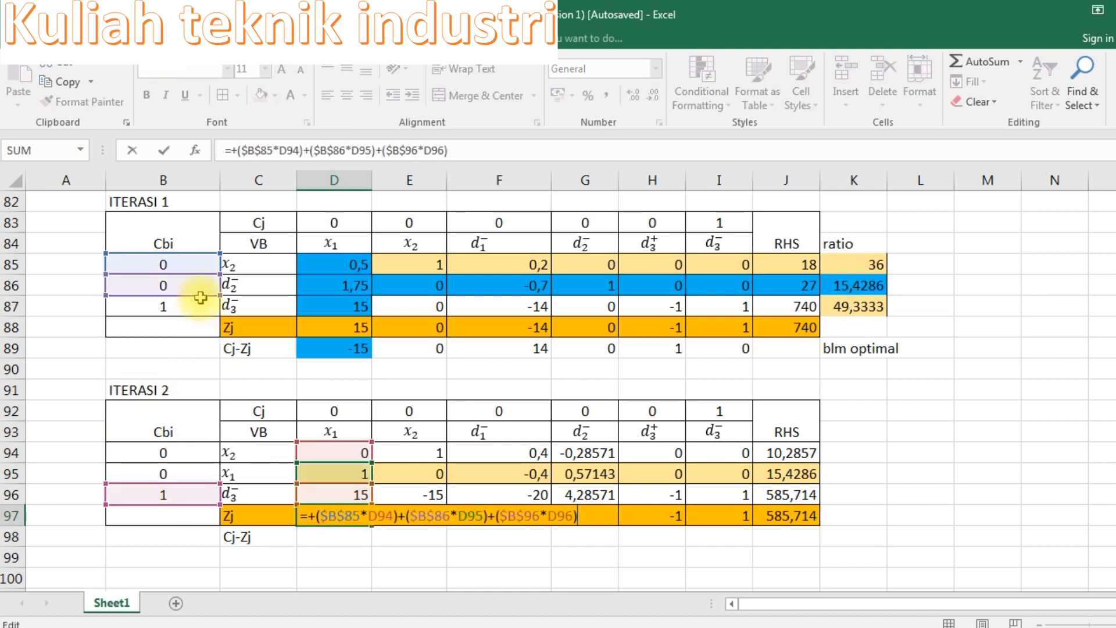
left_click_drag(198, 296, 199, 484)
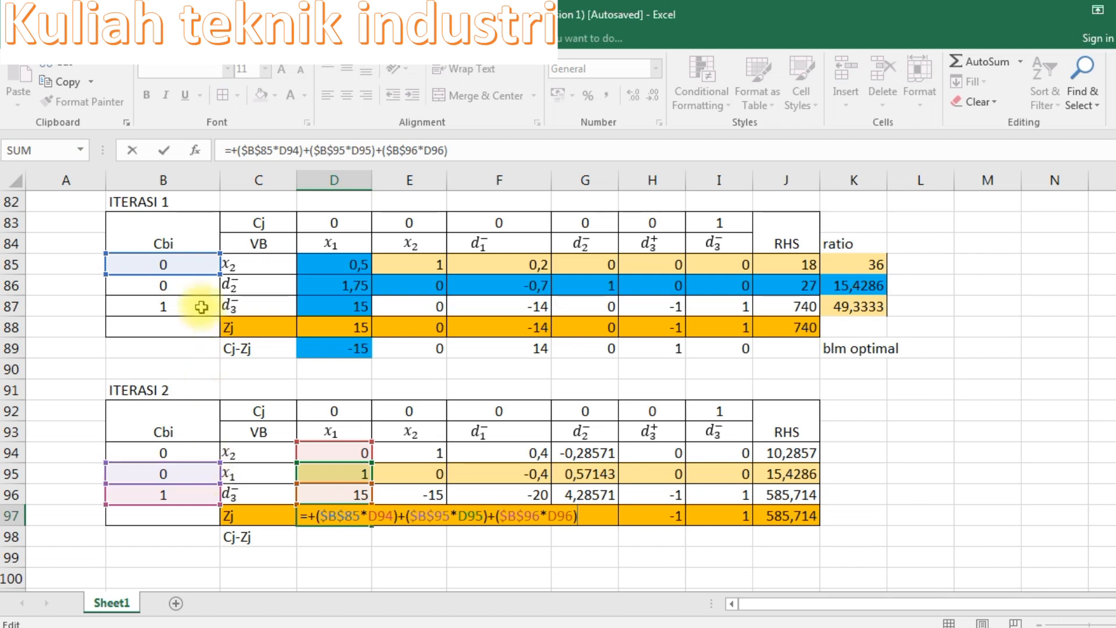
left_click_drag(201, 273, 202, 455)
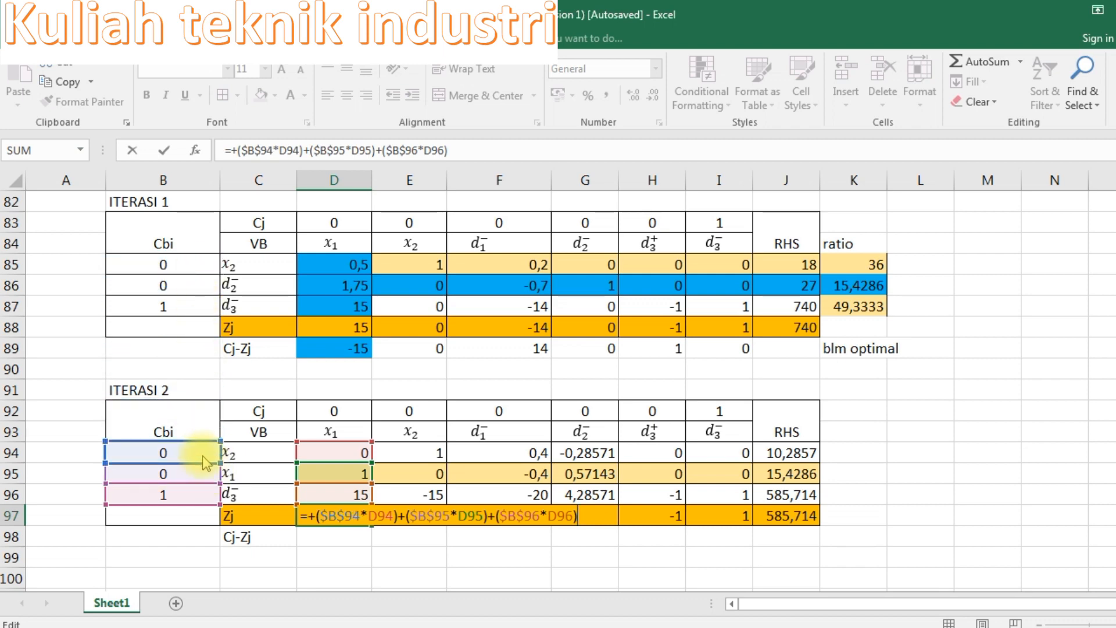
key("Return")
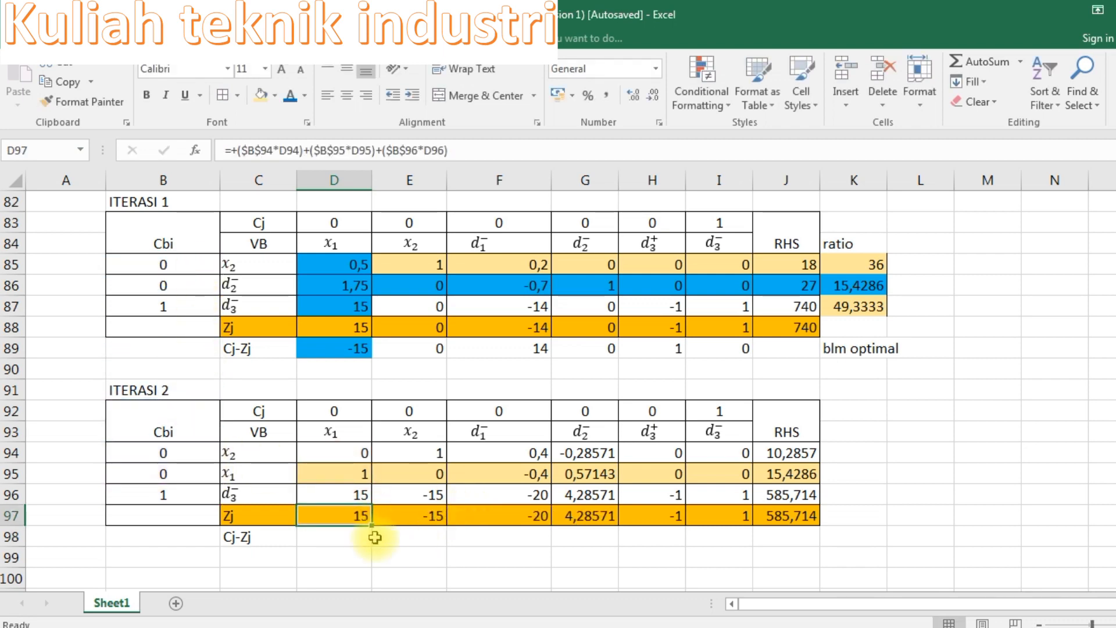
left_click_drag(374, 525, 780, 521)
Step: Try the Cj-Zj formula +D92-D97 in D98 and clear the cell
left_click(351, 529)
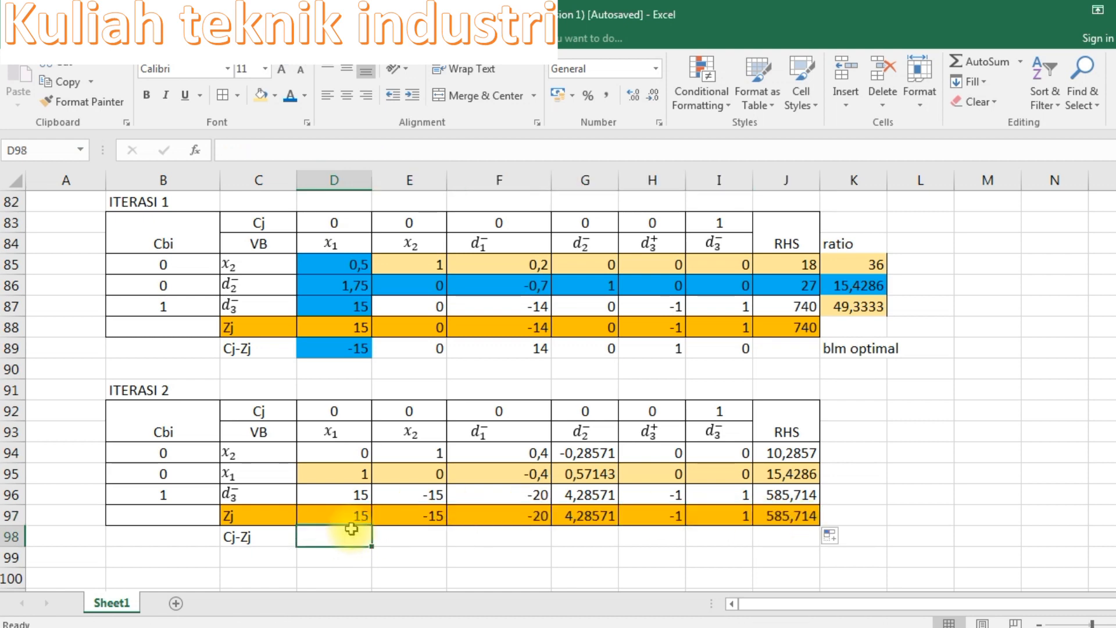
type("+")
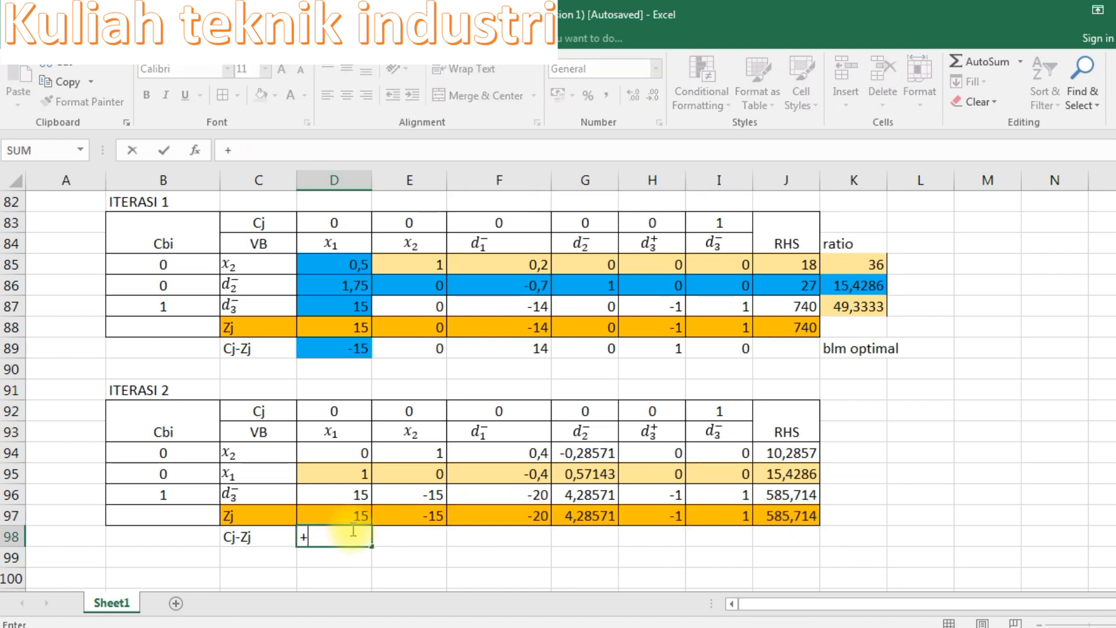
left_click(345, 419)
double_click(332, 539)
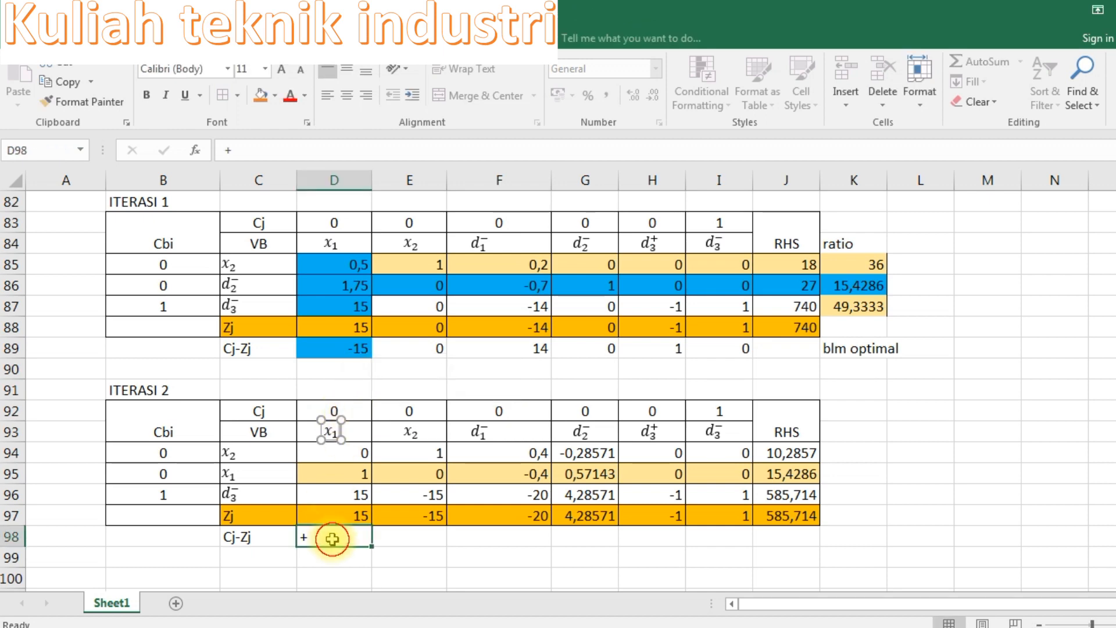
left_click(354, 413)
type("-")
left_click(329, 514)
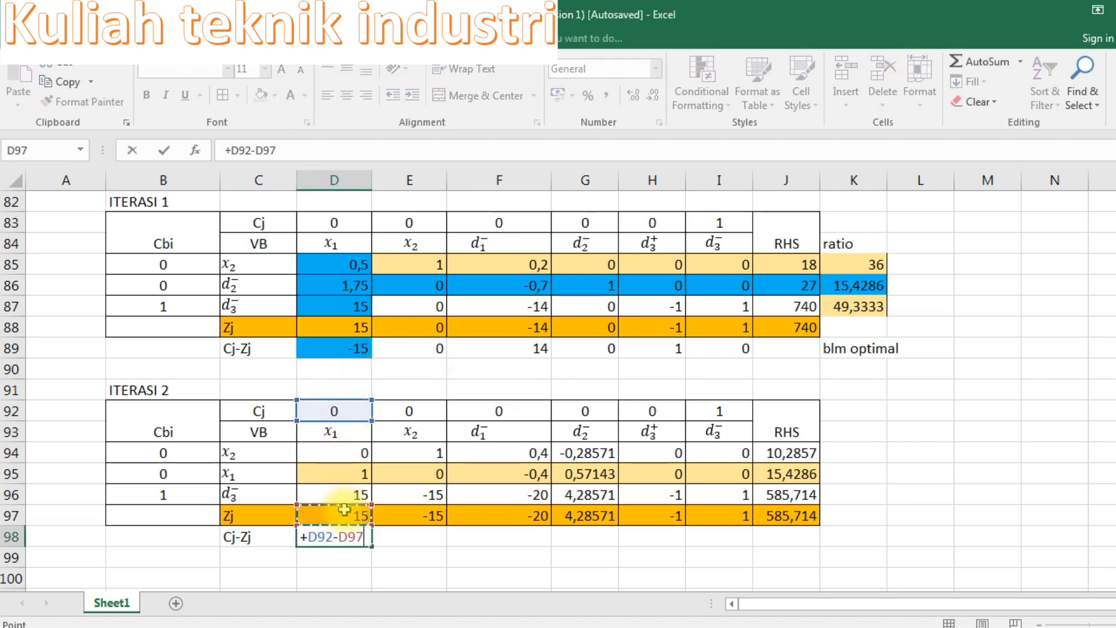
key("Return")
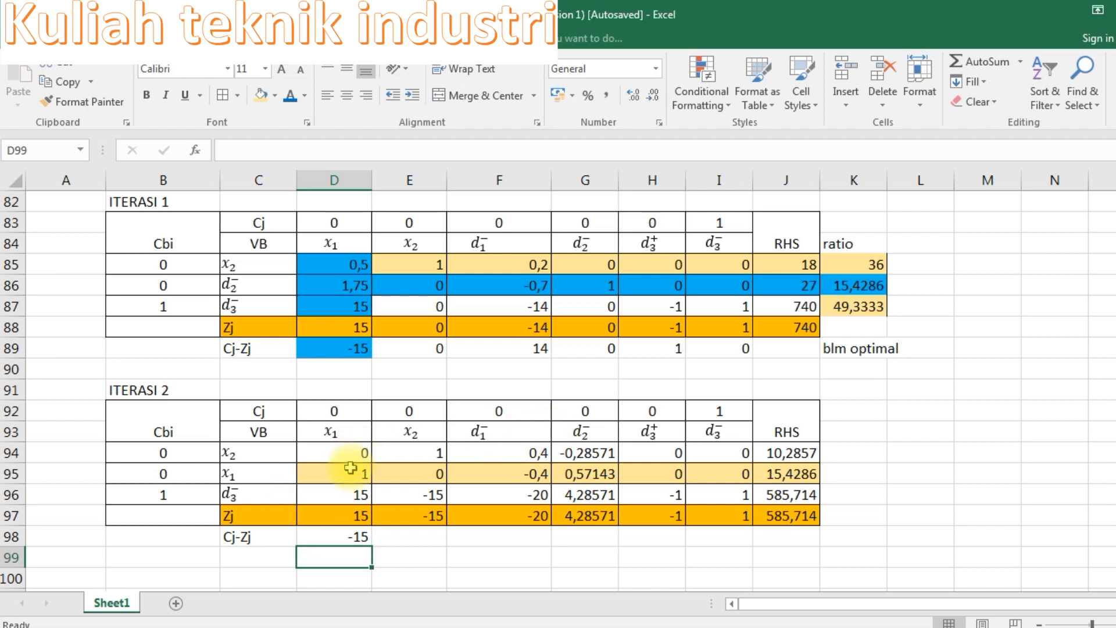
left_click(352, 533)
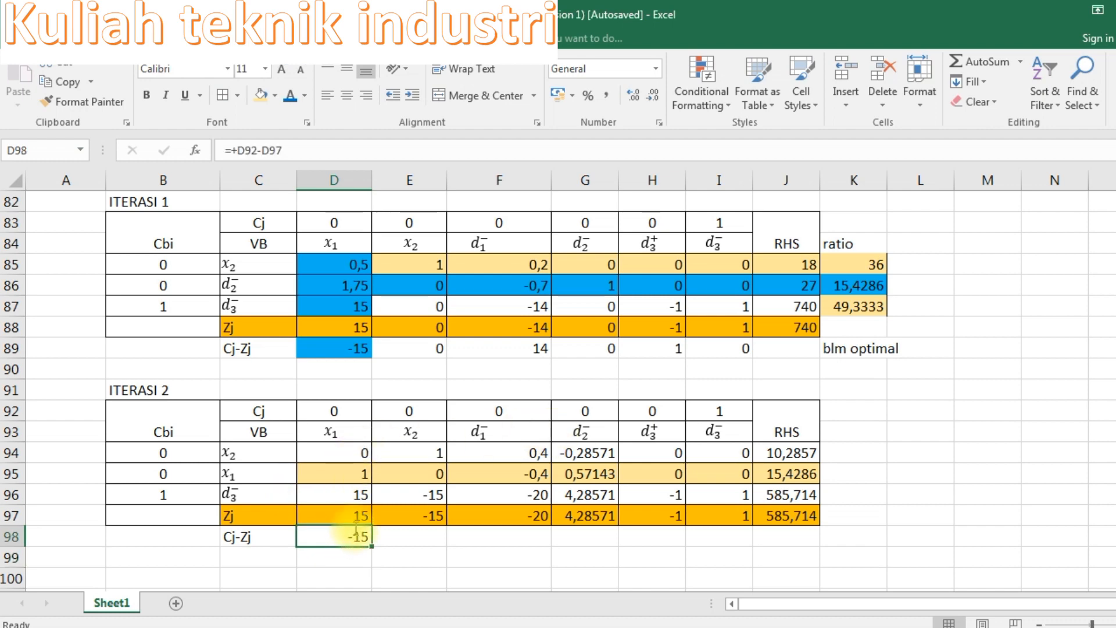
key("Delete")
Step: Compare the basic variable columns of iteration 1 with the x1, x2 and d3− columns of iteration 2
left_click(380, 431)
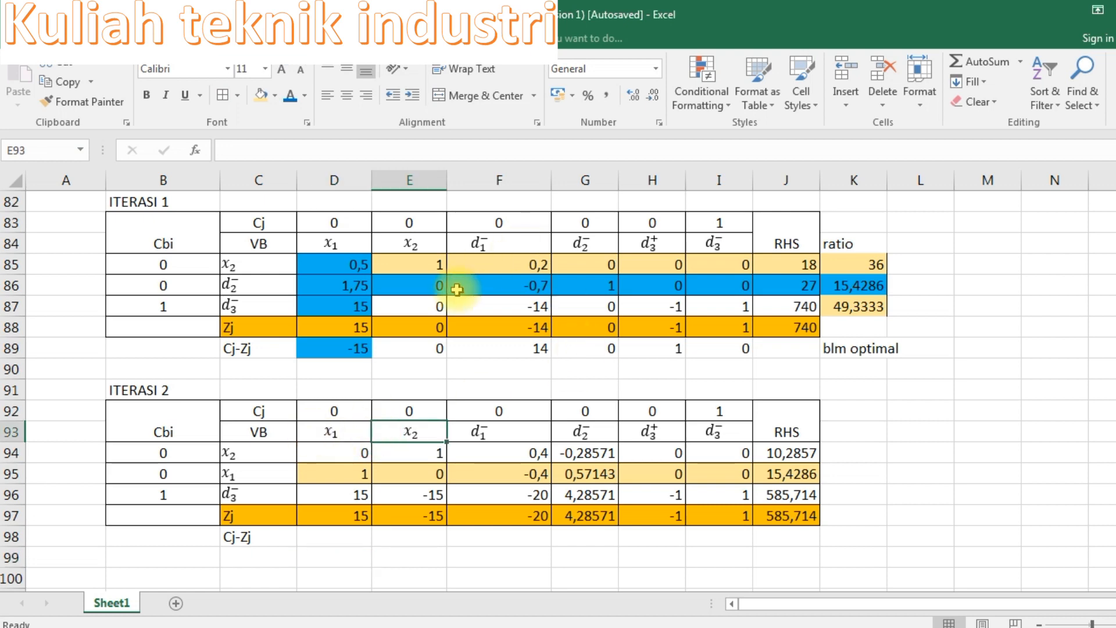
scroll(456, 290, "up", 2)
left_click_drag(433, 389, 428, 433)
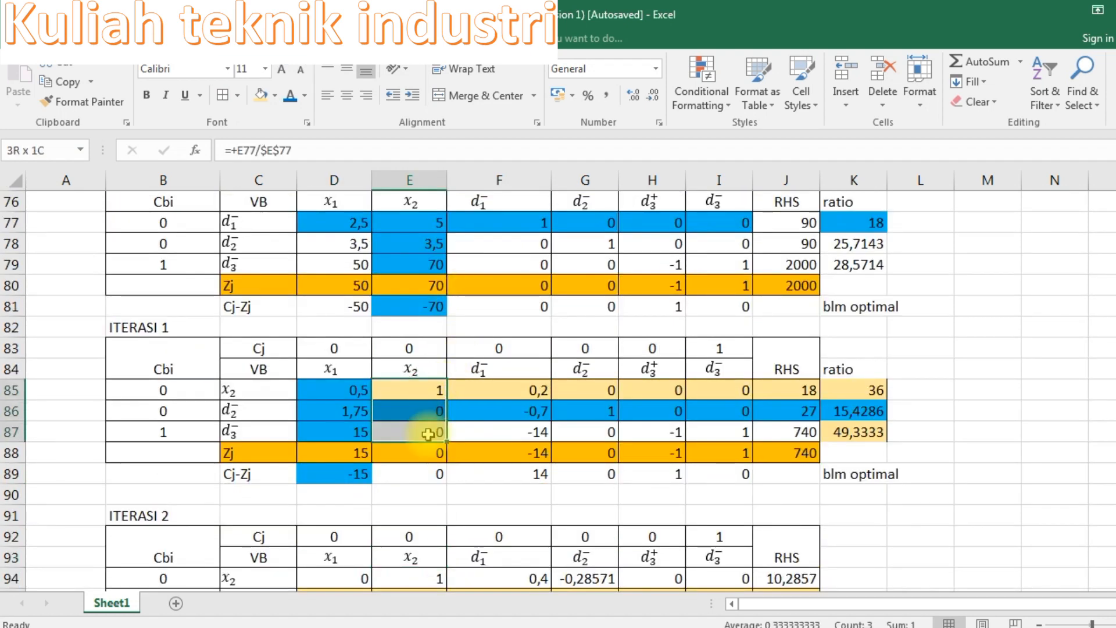
key("ctrl+v")
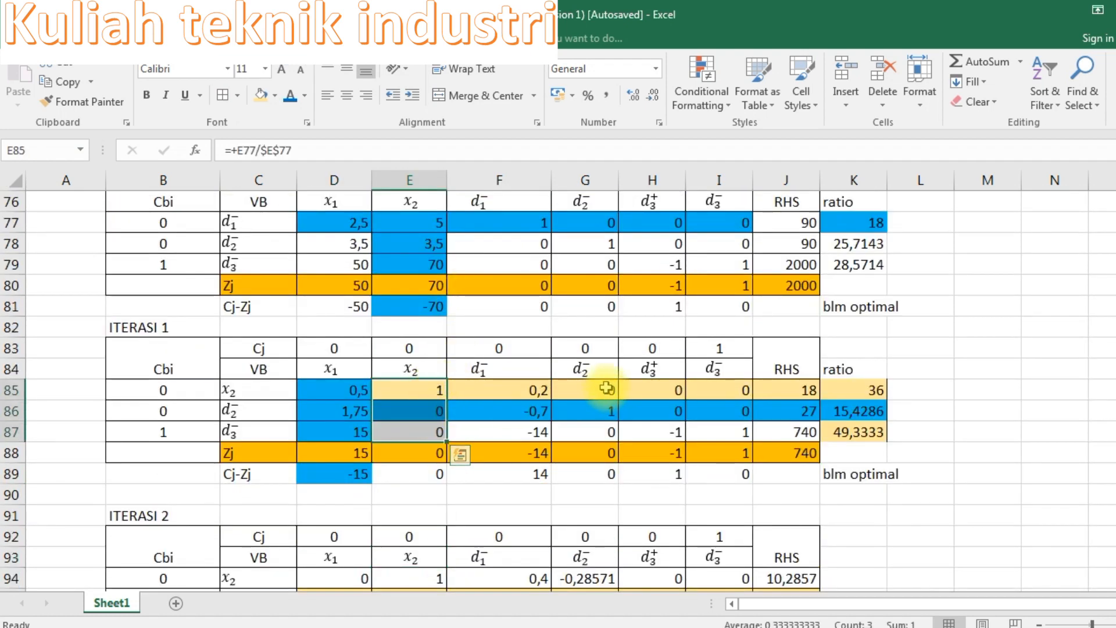
left_click_drag(608, 388, 603, 433)
key("ctrl+v")
left_click_drag(738, 389, 738, 430)
key("ctrl+v")
scroll(564, 488, "down", 1)
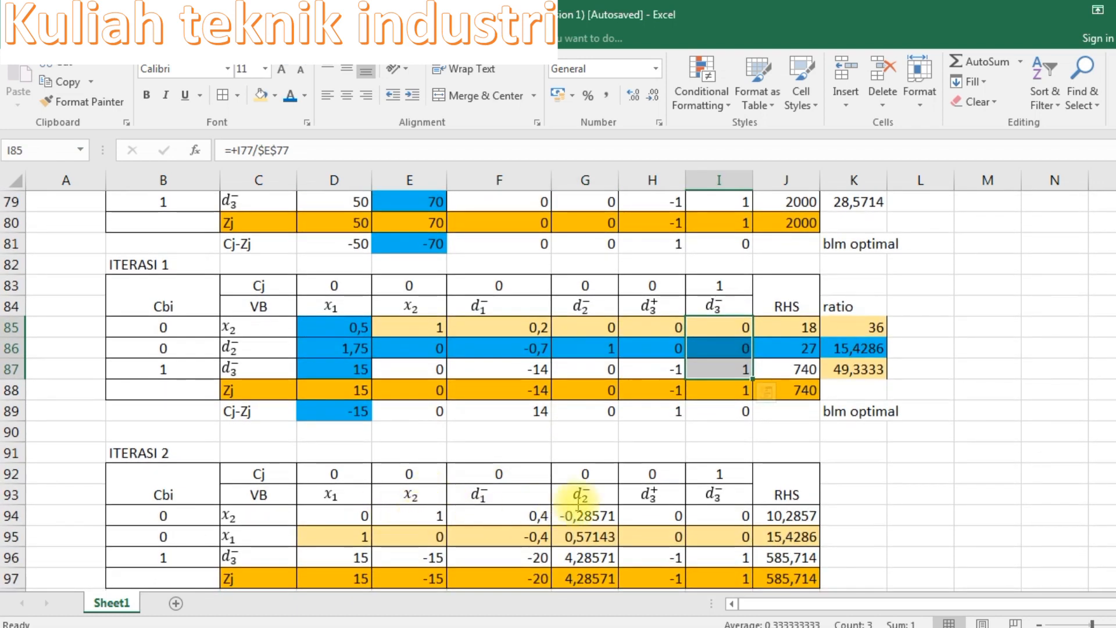
left_click(708, 515)
left_click_drag(708, 515, 709, 556)
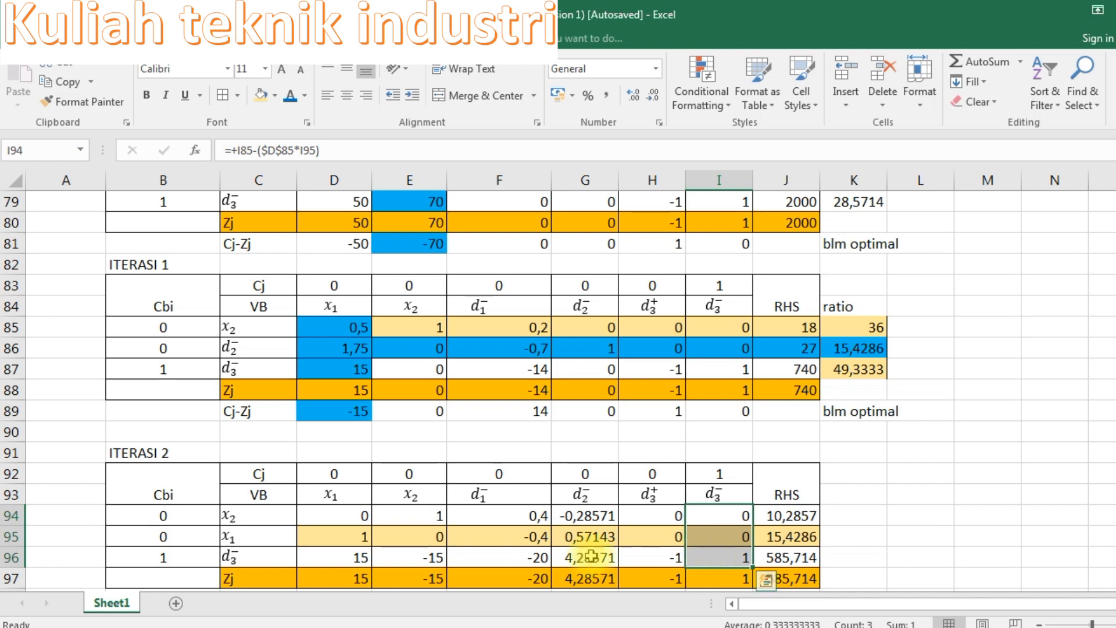
left_click(411, 494)
left_click(421, 557)
left_click_drag(395, 555, 340, 555)
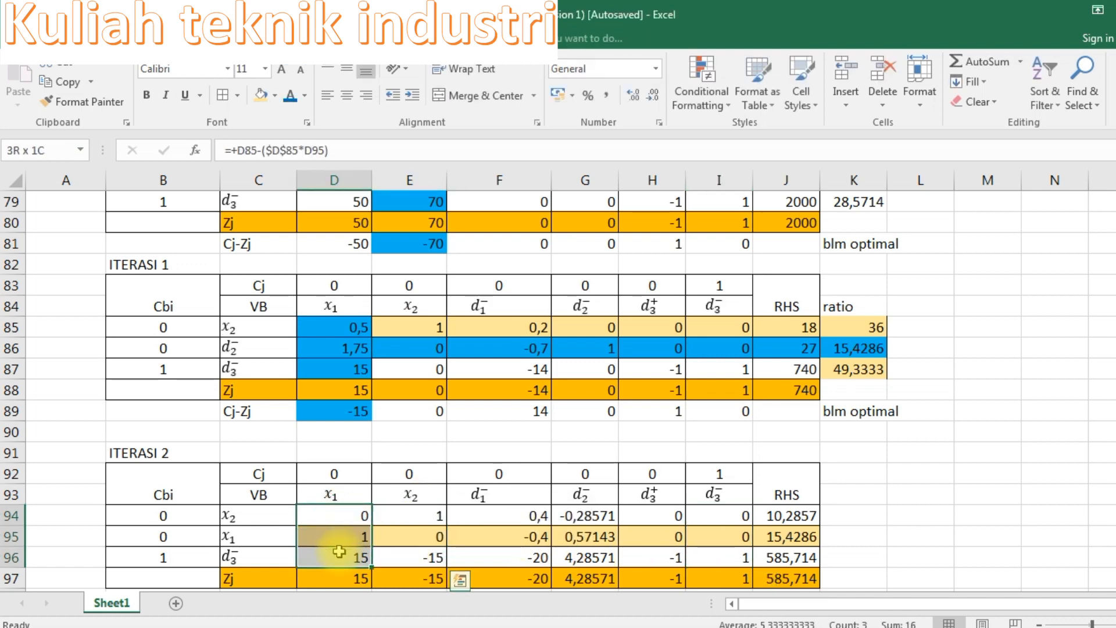
Step: Inspect the cell references in the d3− formula in D96 and the Zj formula in D97
left_click(344, 518)
double_click(344, 559)
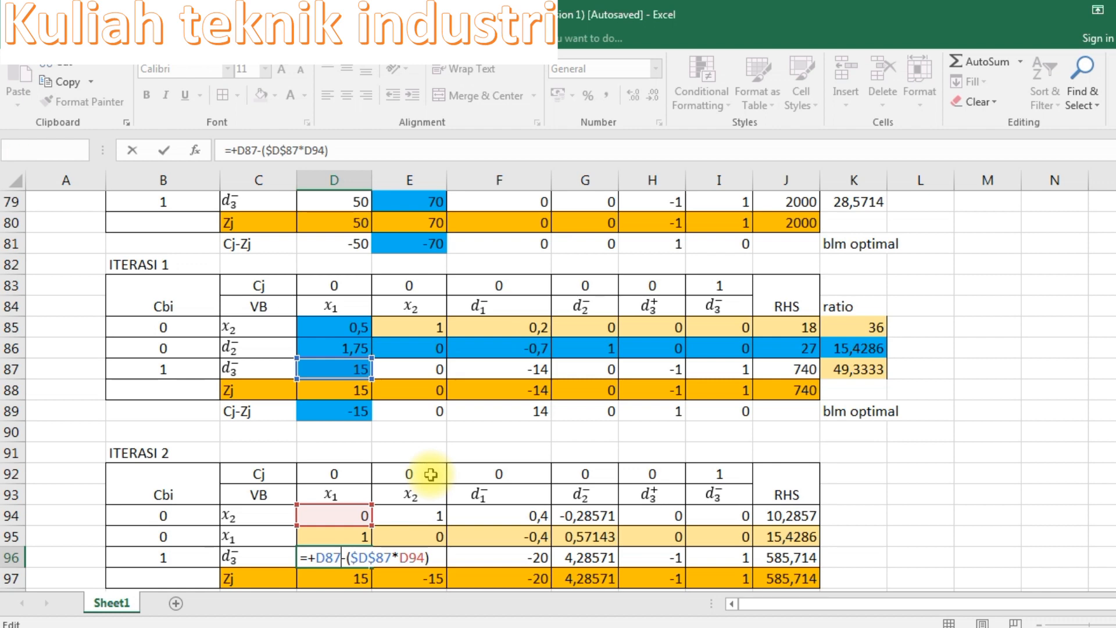
key("Return")
scroll(430, 472, "down", 1)
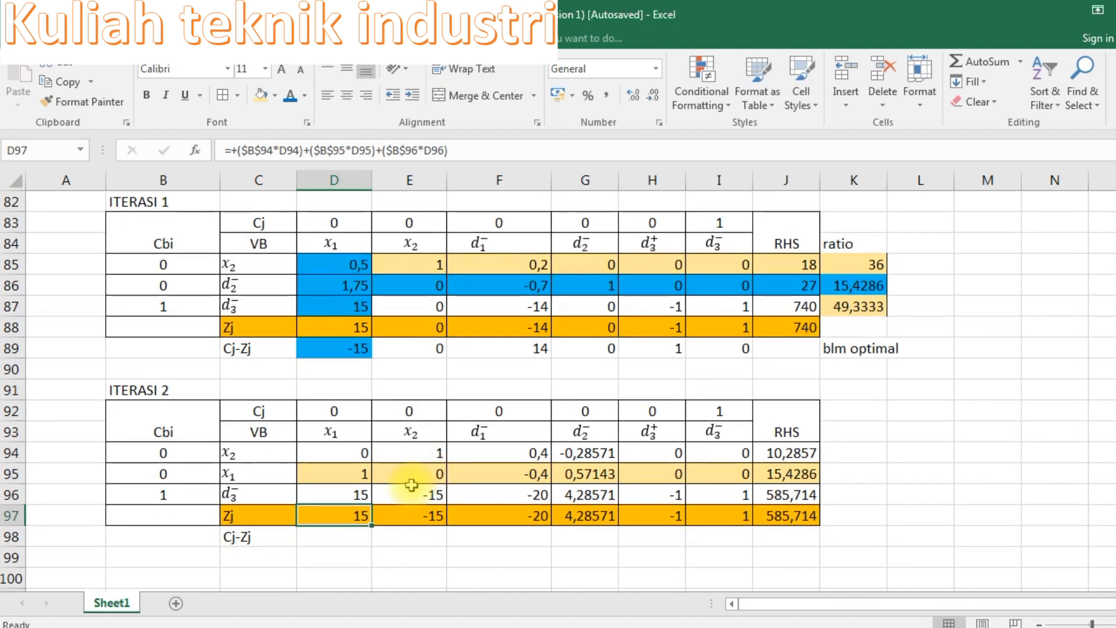
double_click(334, 515)
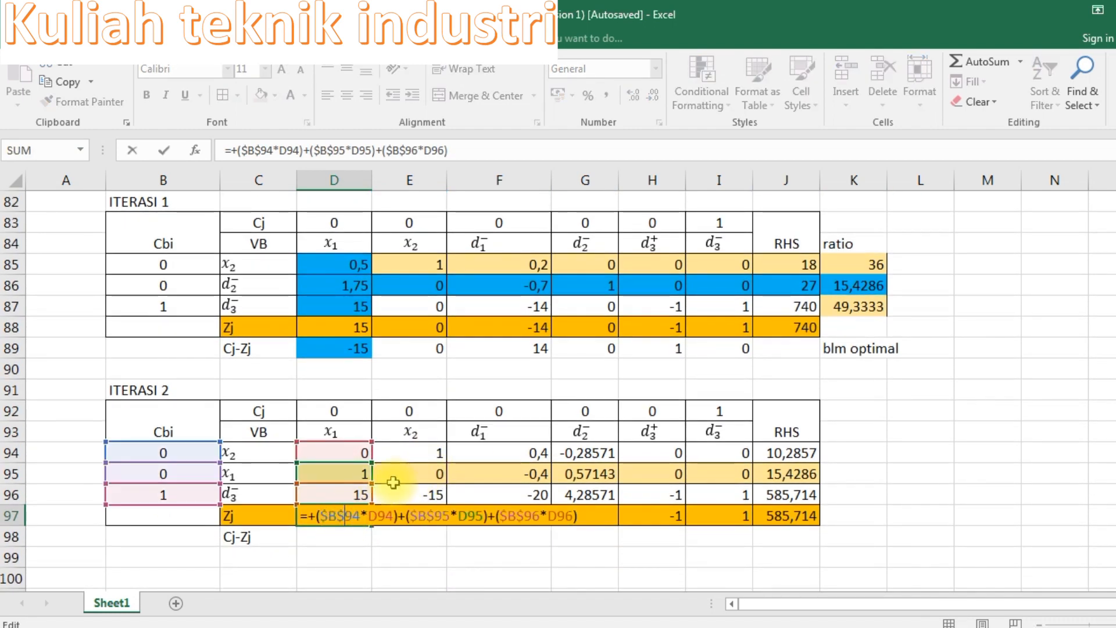
key("Return")
Step: Clear the d3− formula in D96 and the Zj formula in D97
left_click(347, 491)
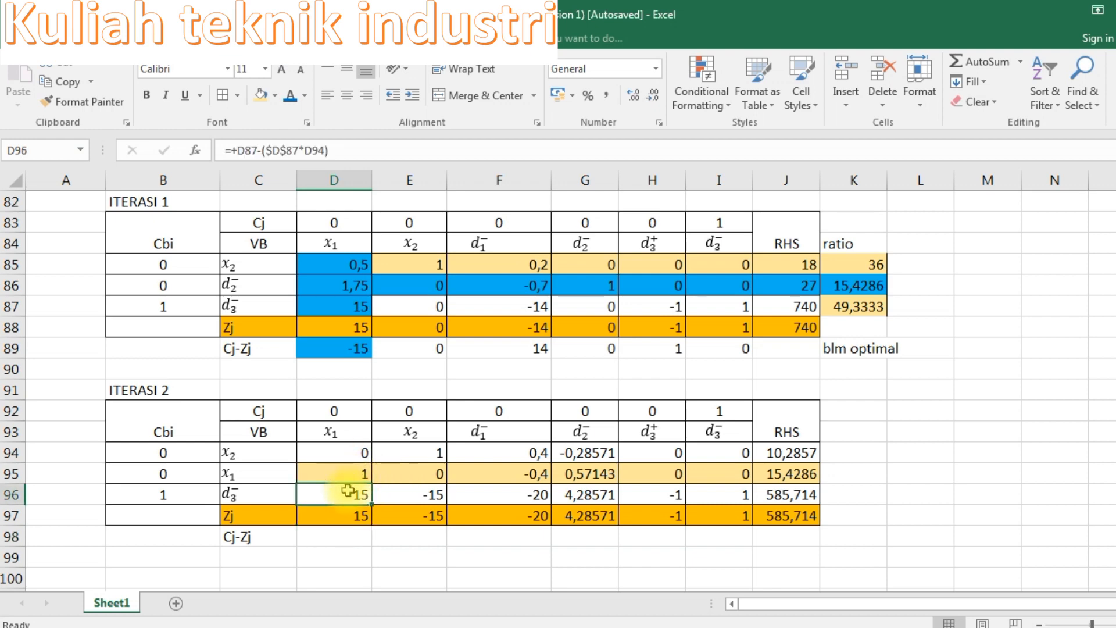
key("Delete")
key("Return")
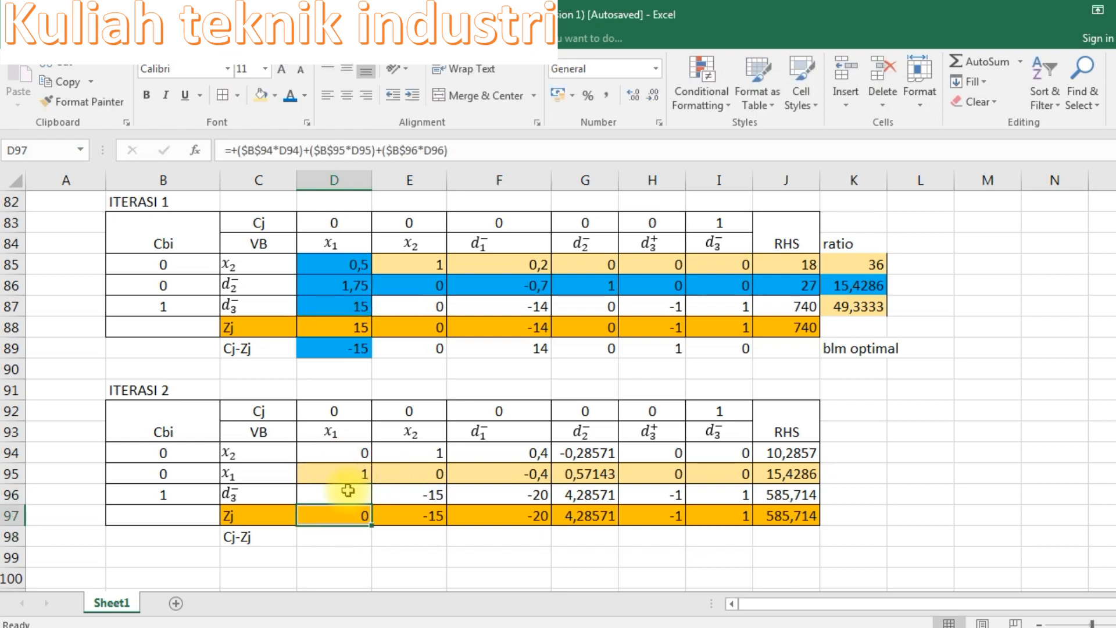
type("+")
key("BackSpace")
key("Return")
Step: Enter the d3− formula +D87-($D$87*D95) in D96 and fill it across the row to the RHS column
left_click(347, 491)
type("+")
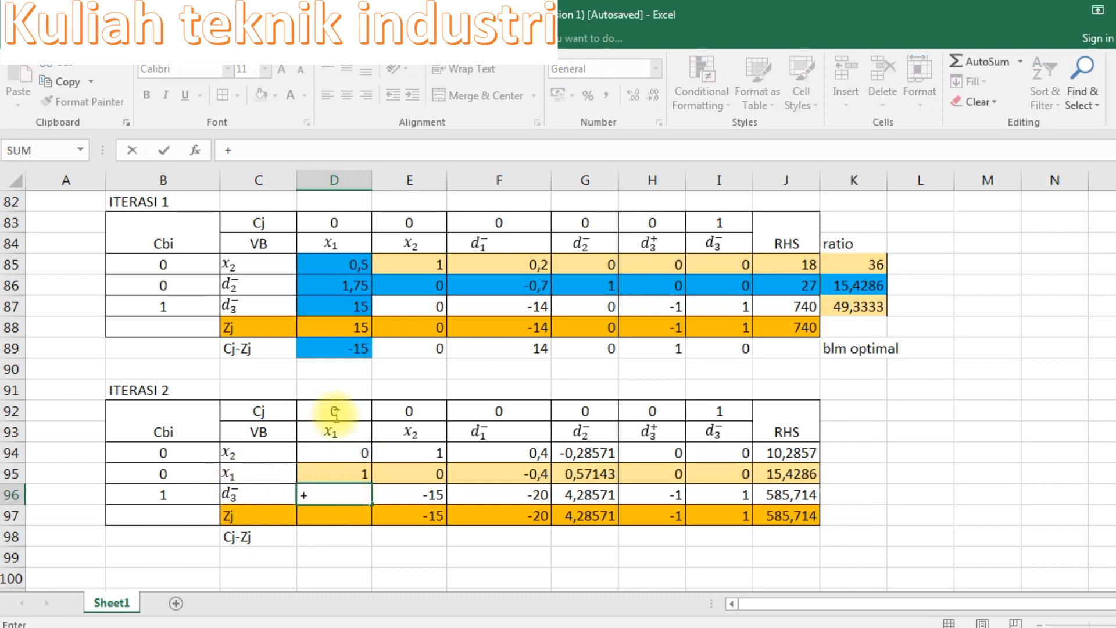
left_click(349, 306)
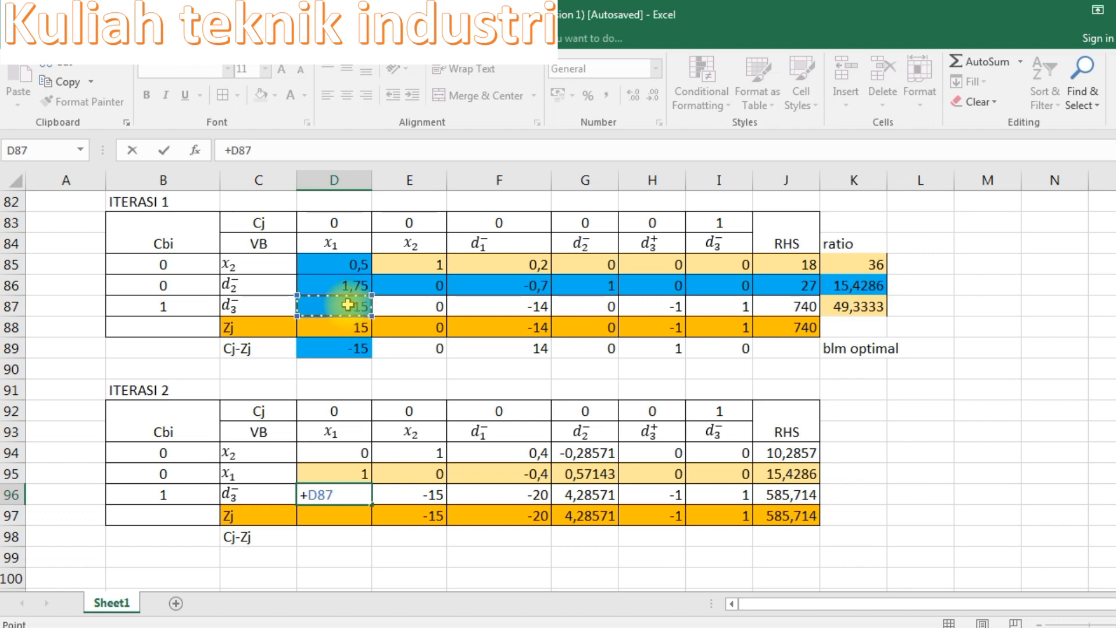
type("-(")
left_click(347, 304)
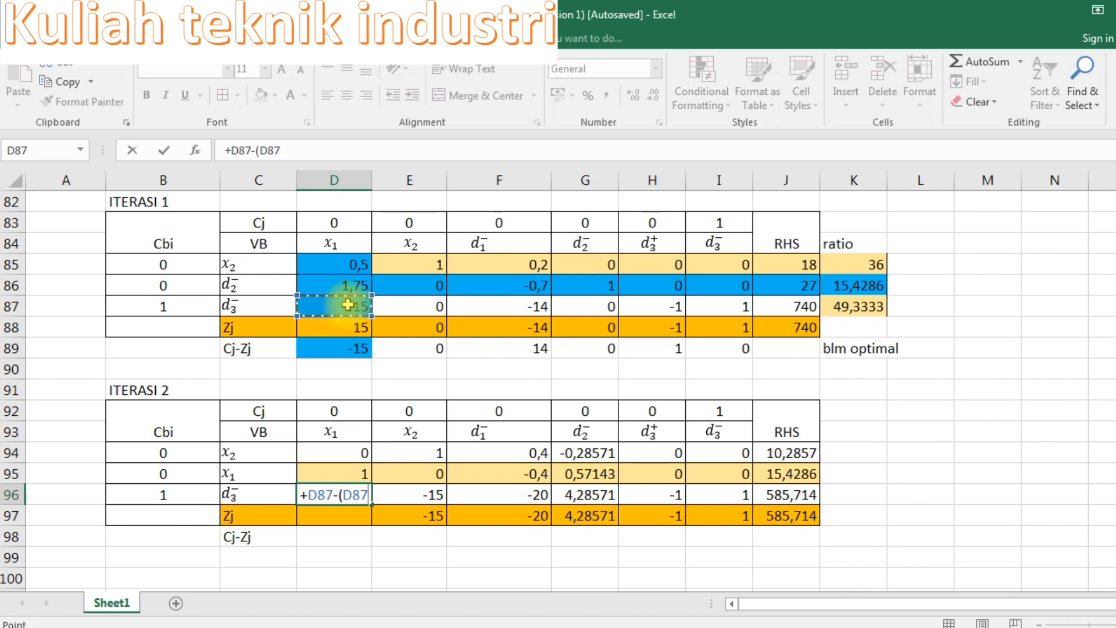
left_click(334, 453)
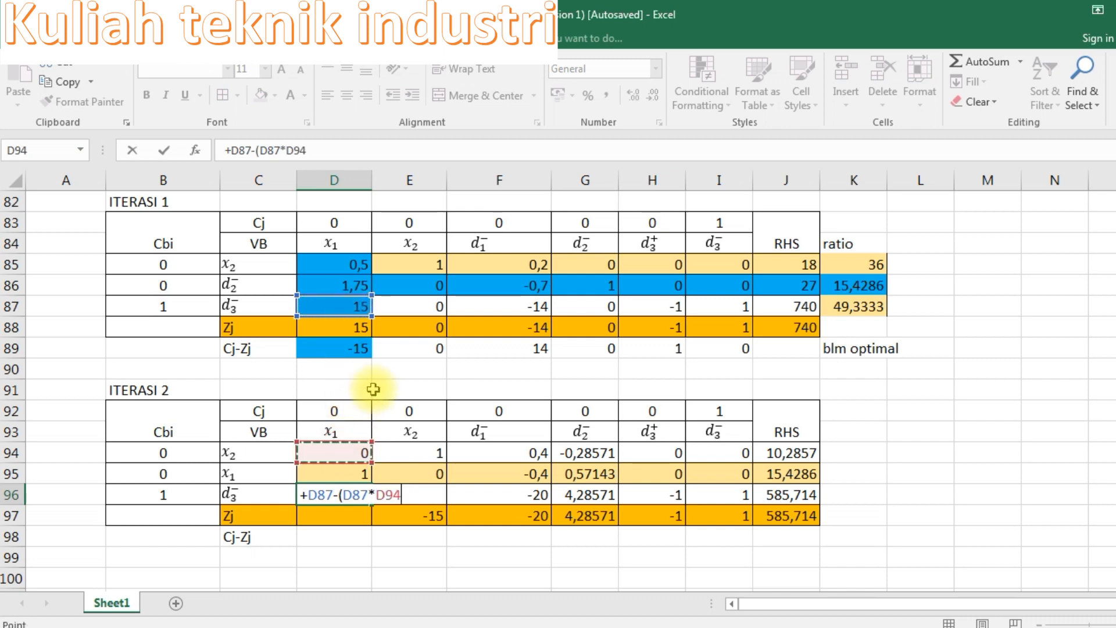
left_click(328, 468)
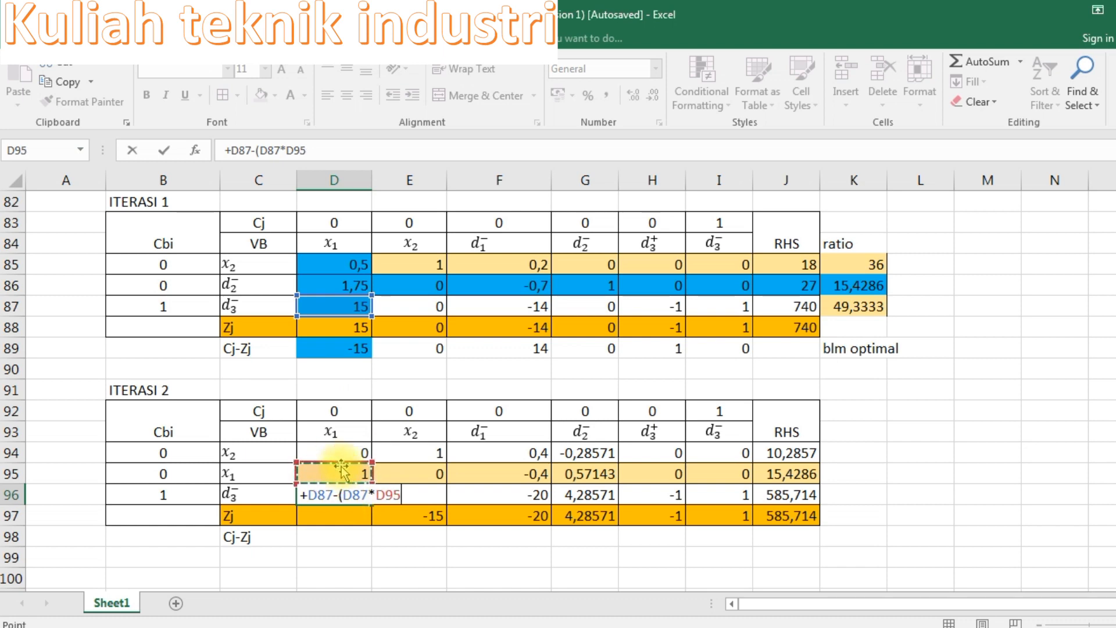
left_click(342, 495)
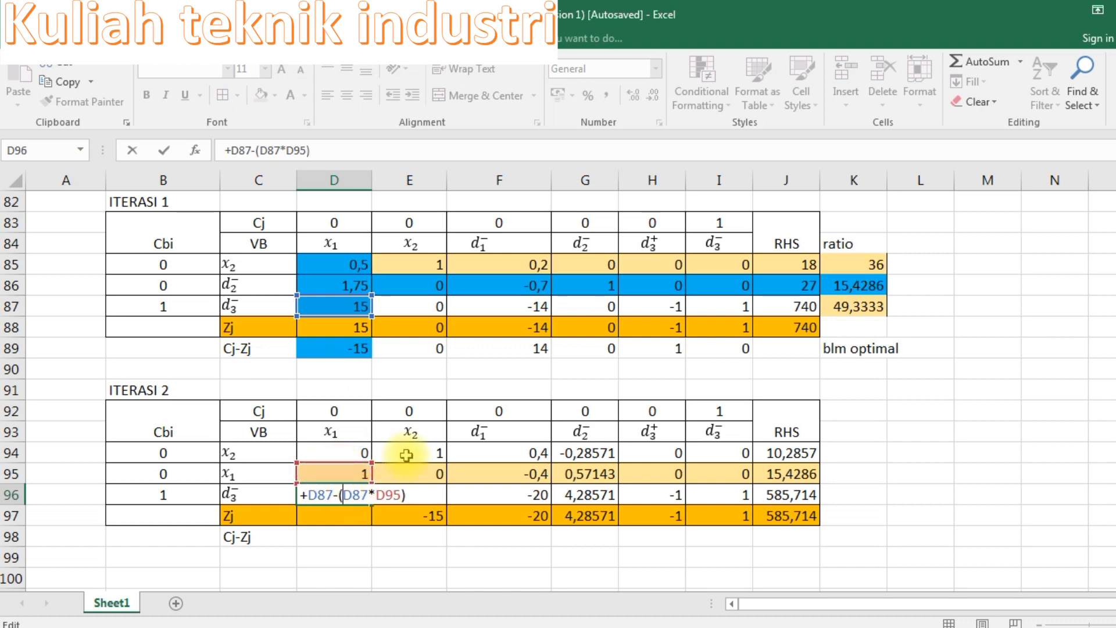
key("F4")
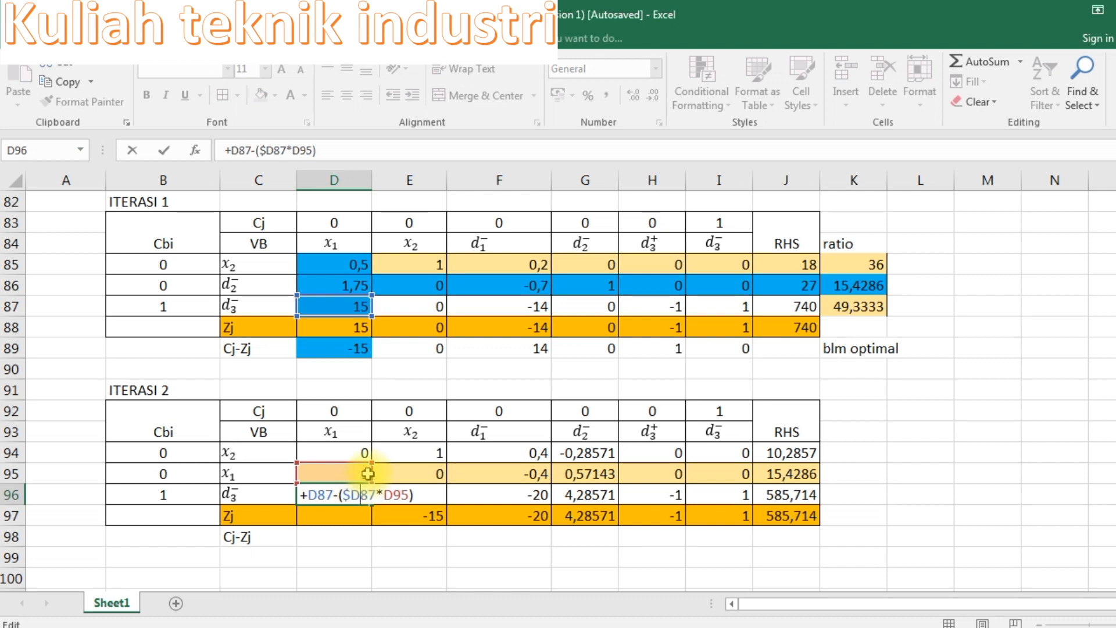
key("Return")
left_click(361, 497)
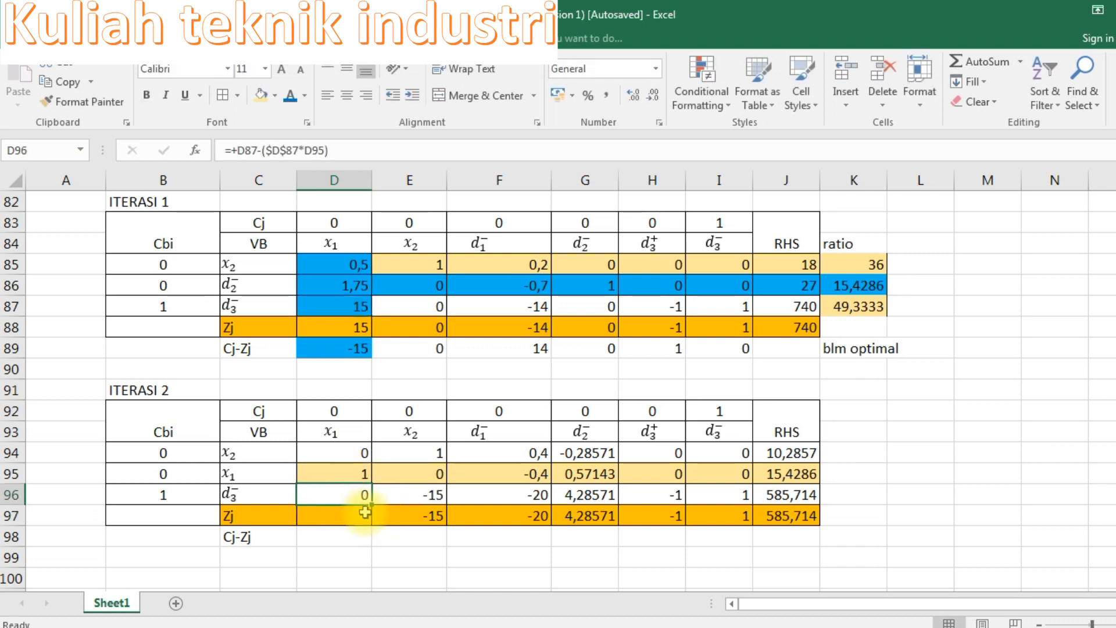
left_click_drag(371, 504, 806, 508)
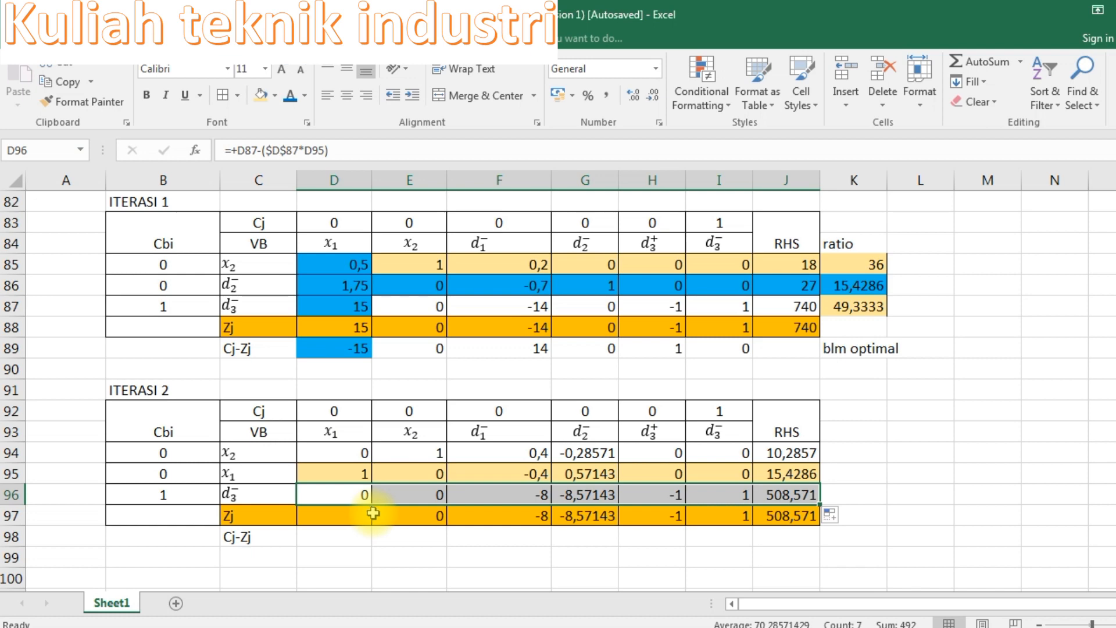
Step: Check the x1, x2 and d3− basic variable columns in rows 94 to 96 of iteration 2
left_click_drag(328, 452, 308, 493)
left_click_drag(421, 453, 422, 491)
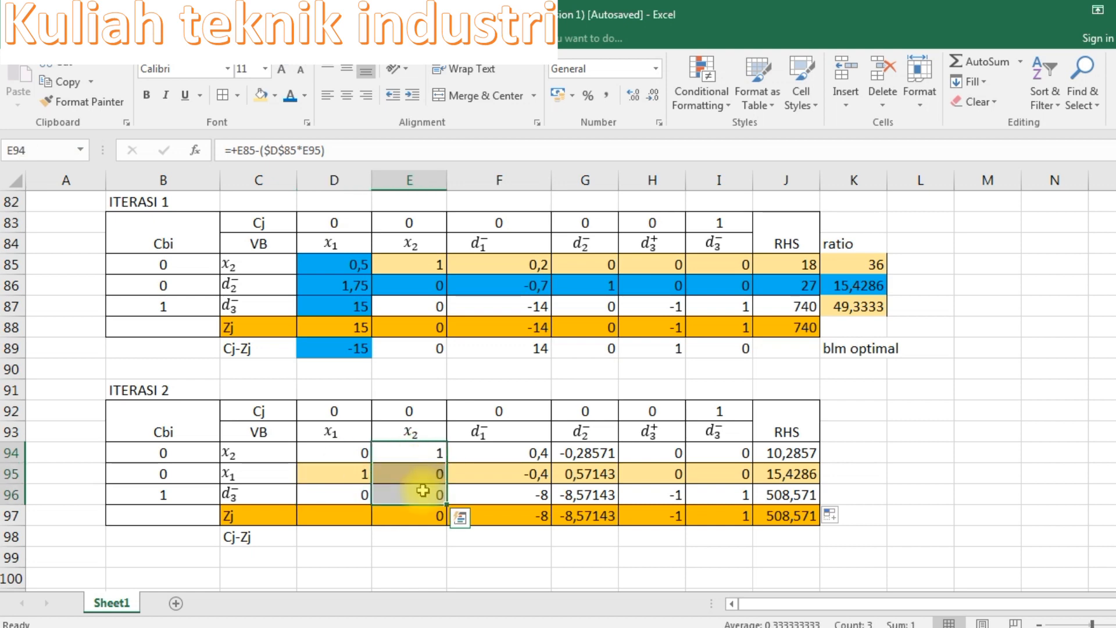
left_click_drag(436, 453, 442, 491)
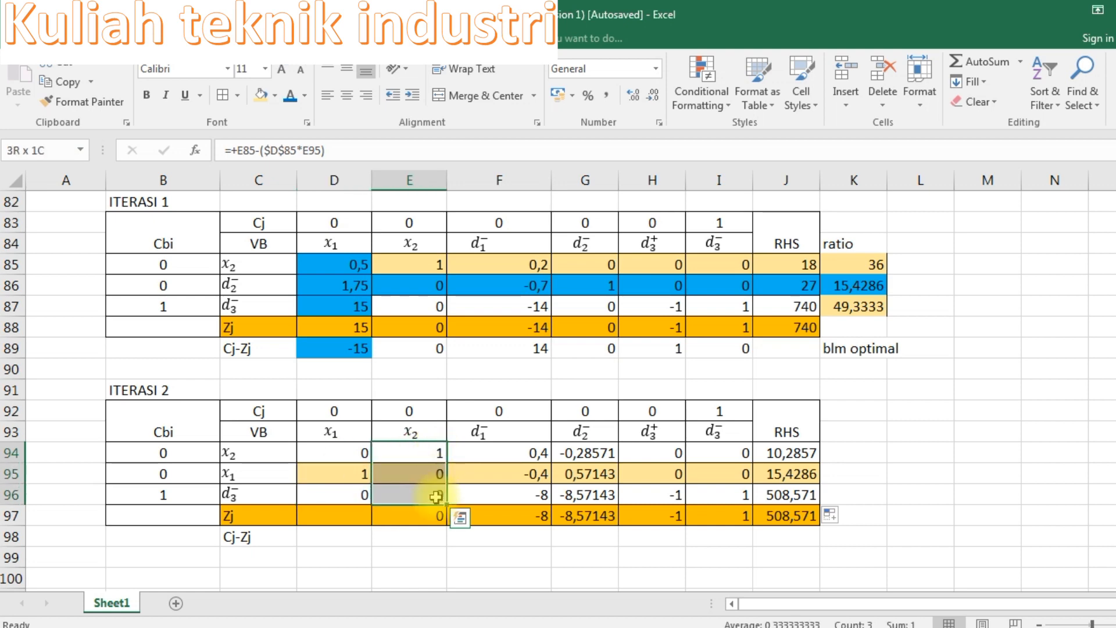
left_click_drag(343, 454, 347, 488)
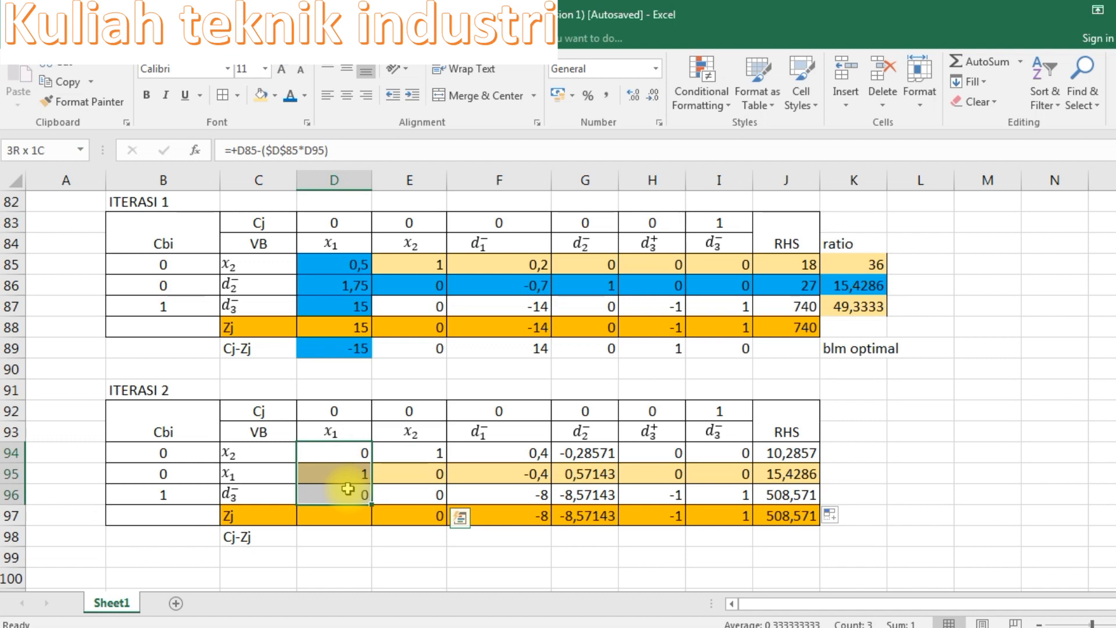
left_click_drag(731, 453, 734, 506)
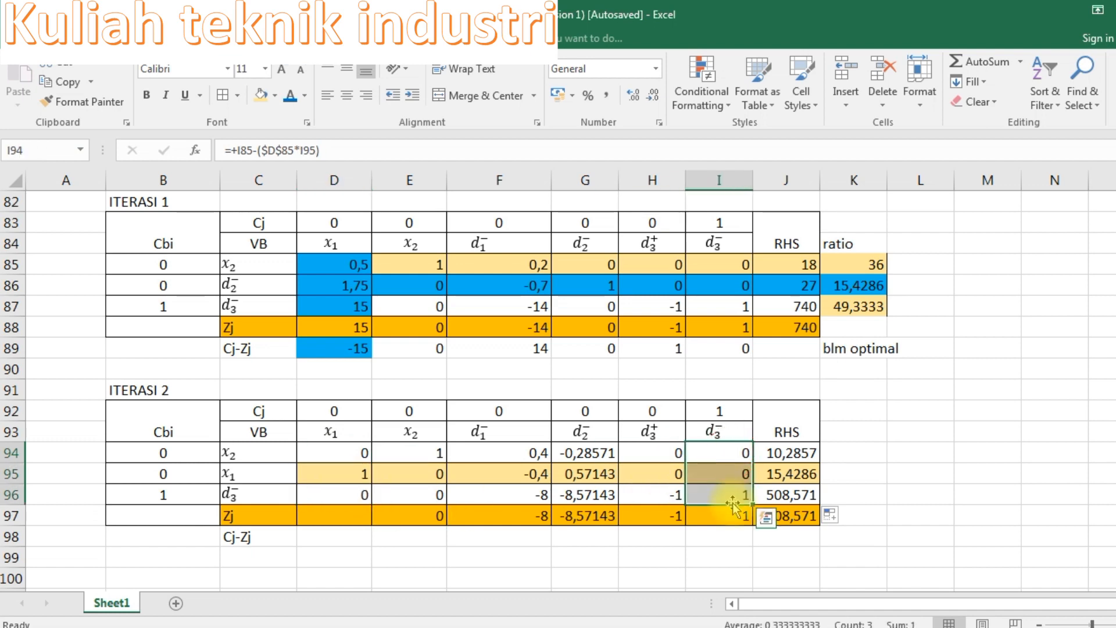
Step: Restore the x1 Zj formula in D97 by filling the neighbouring Zj formula from E97, and check its cell references
left_click(343, 518)
left_click(338, 329)
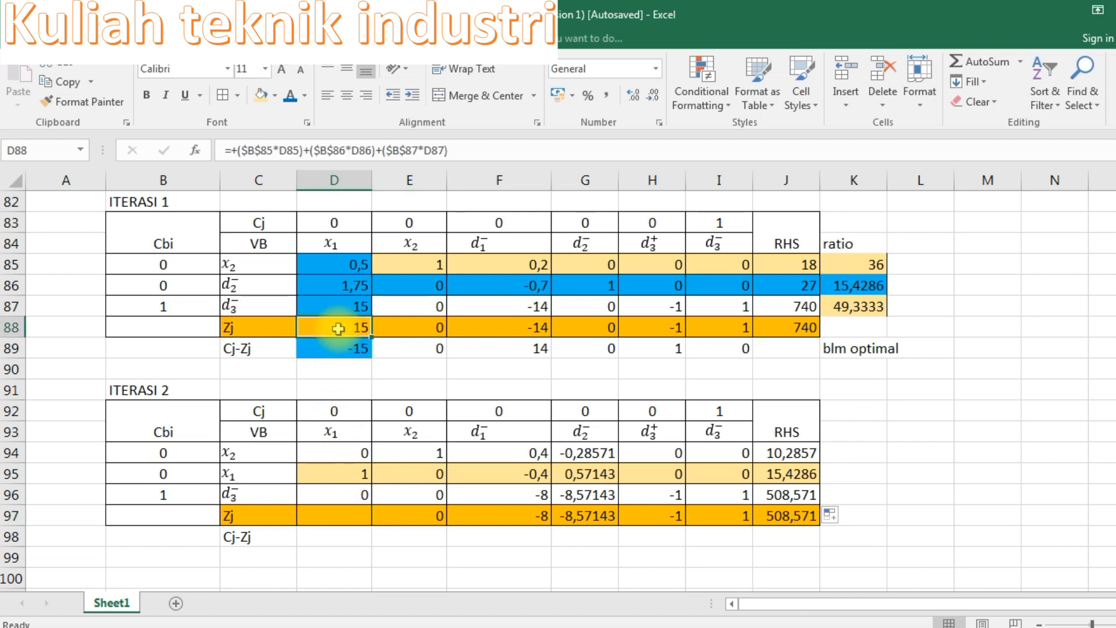
left_click(433, 515)
left_click_drag(446, 526, 331, 523)
double_click(342, 514)
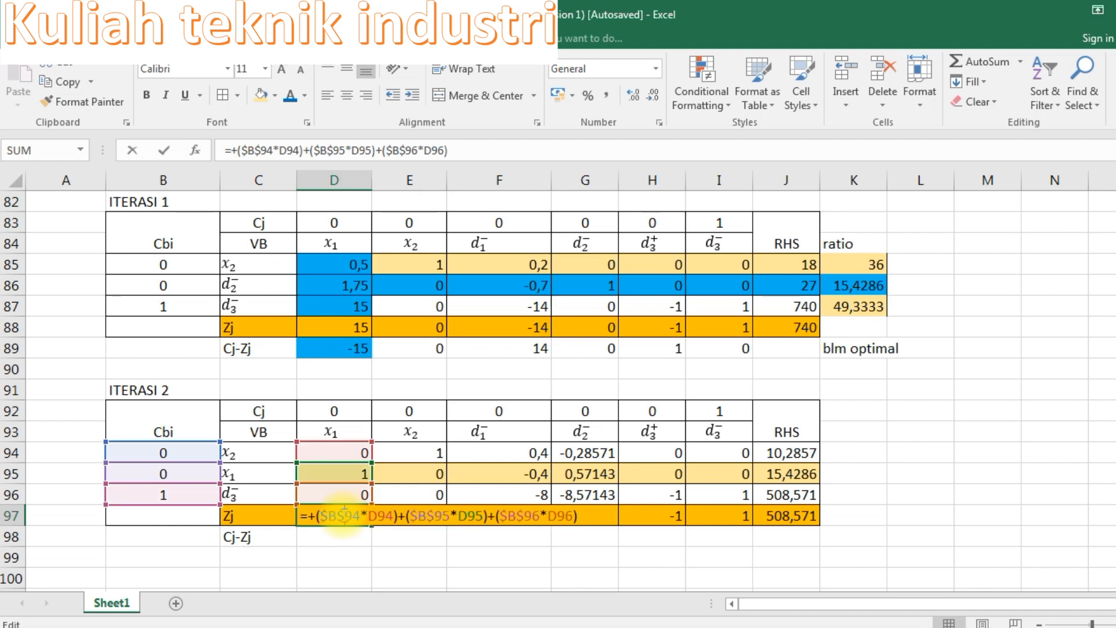
key("Return")
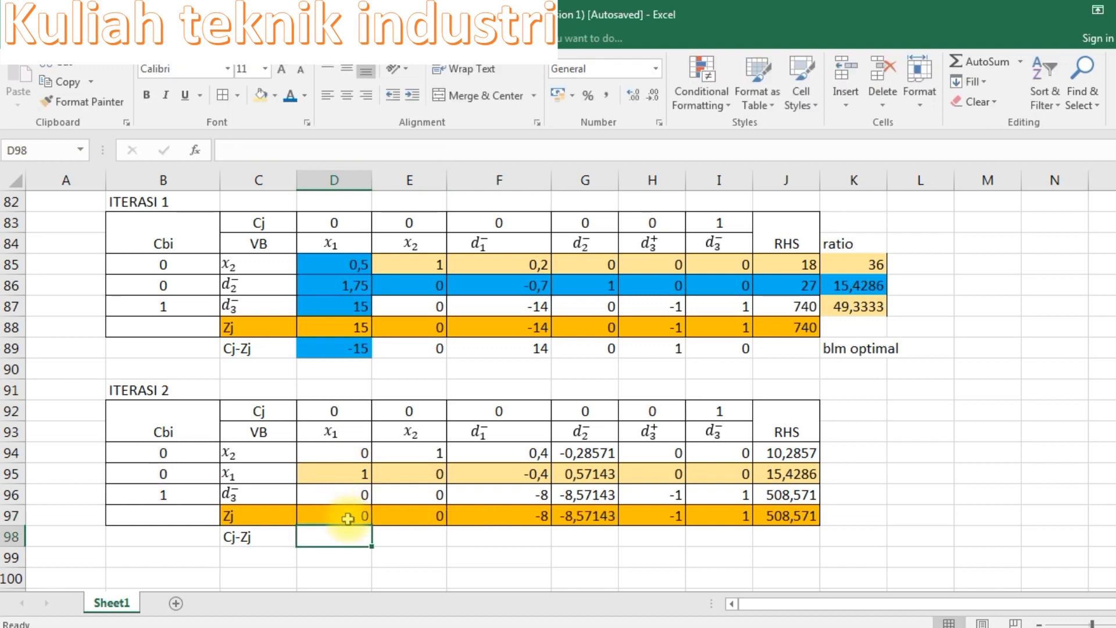
Step: Enter the Cj-Zj formula +D92-D97 in D98 and fill it across to the d3− column in I98
type("+")
left_click(327, 408)
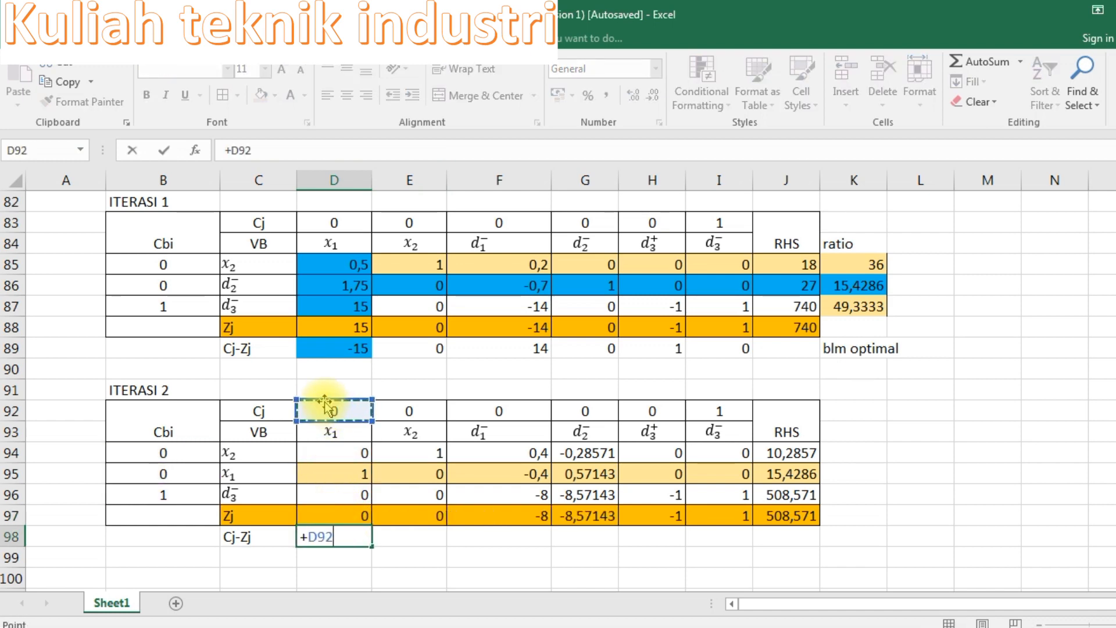
type("=")
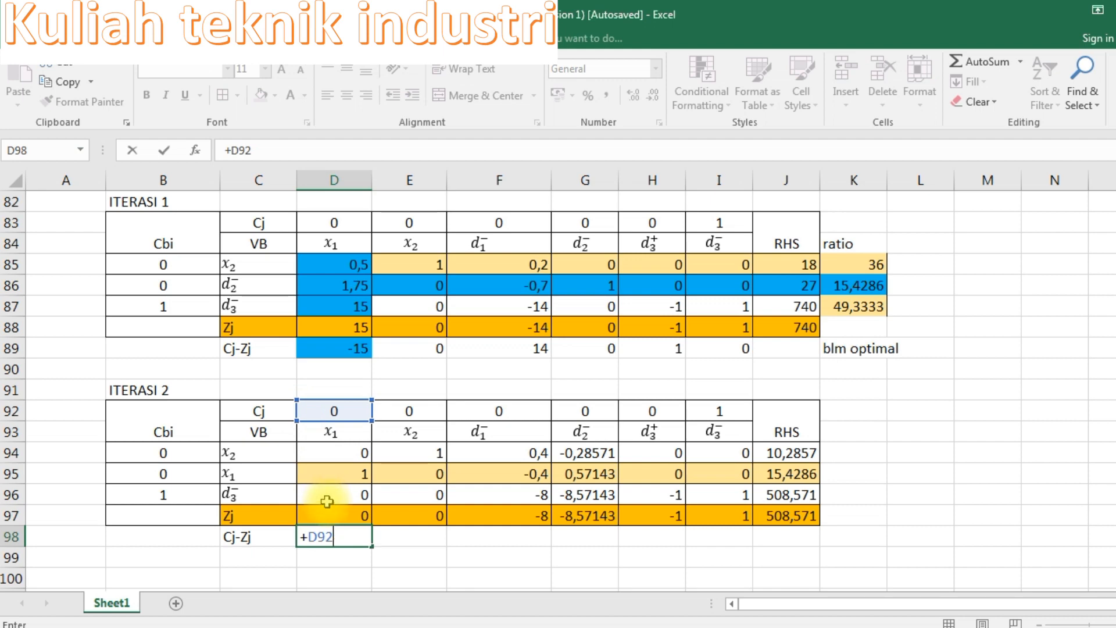
left_click(334, 508)
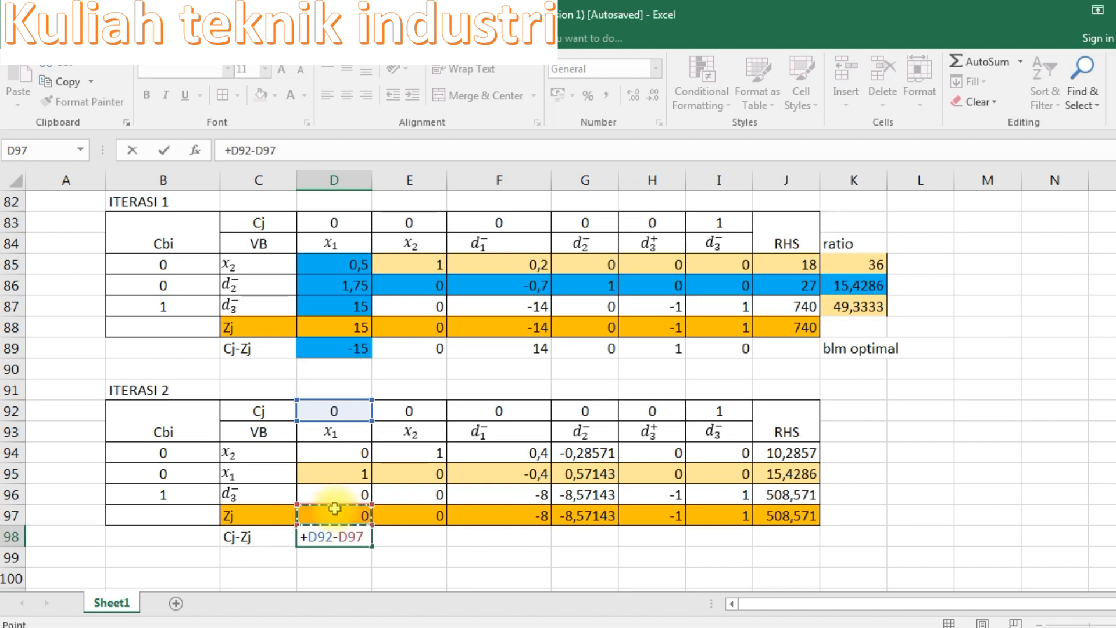
key("Return")
left_click(365, 540)
left_click_drag(371, 545, 756, 548)
left_click(473, 552)
Step: Format the Cj-Zj values in D98:I98 as bold blue text
left_click(343, 539)
left_click_drag(348, 538, 710, 526)
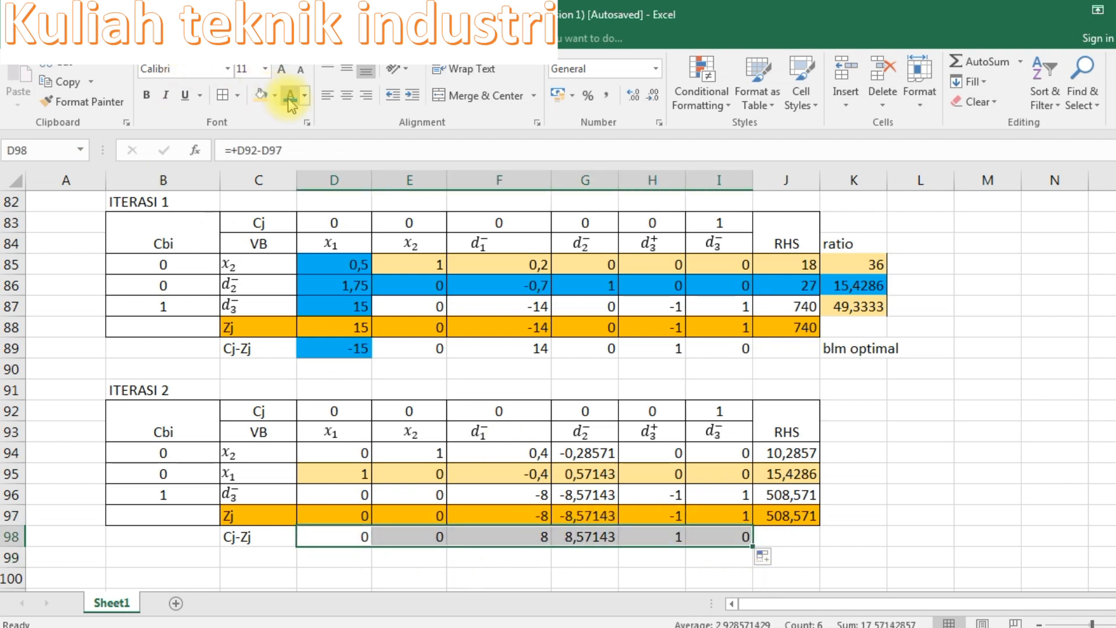
left_click(146, 95)
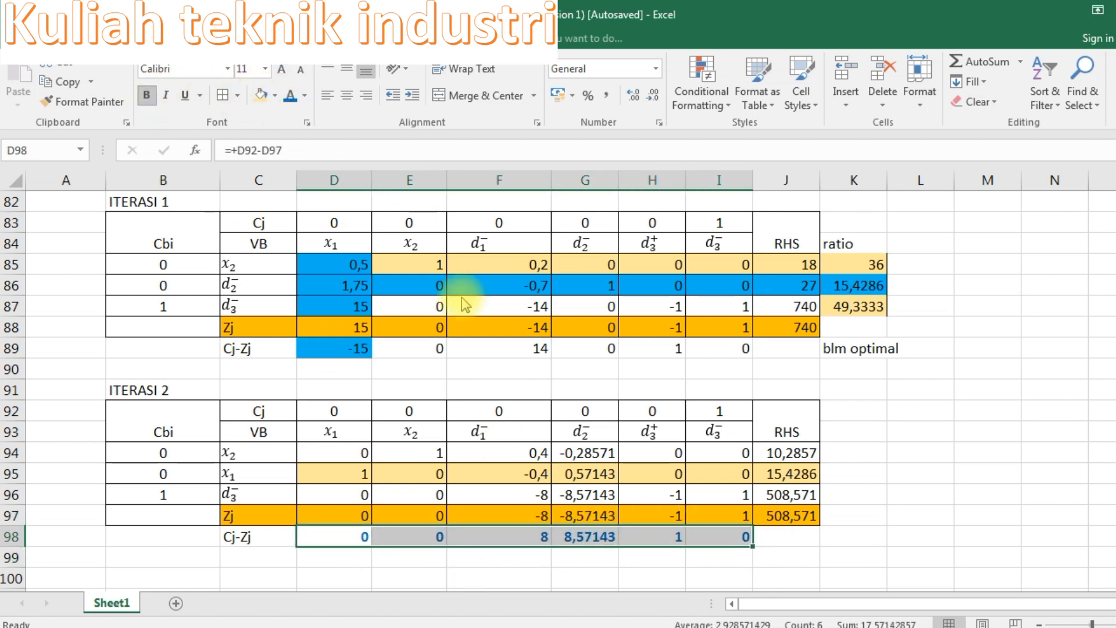
left_click(526, 556)
Step: Enter the note SUDAH OPTIMAL in K98 beside the Cj-Zj row and format it bold blue
scroll(378, 523, "down", 2)
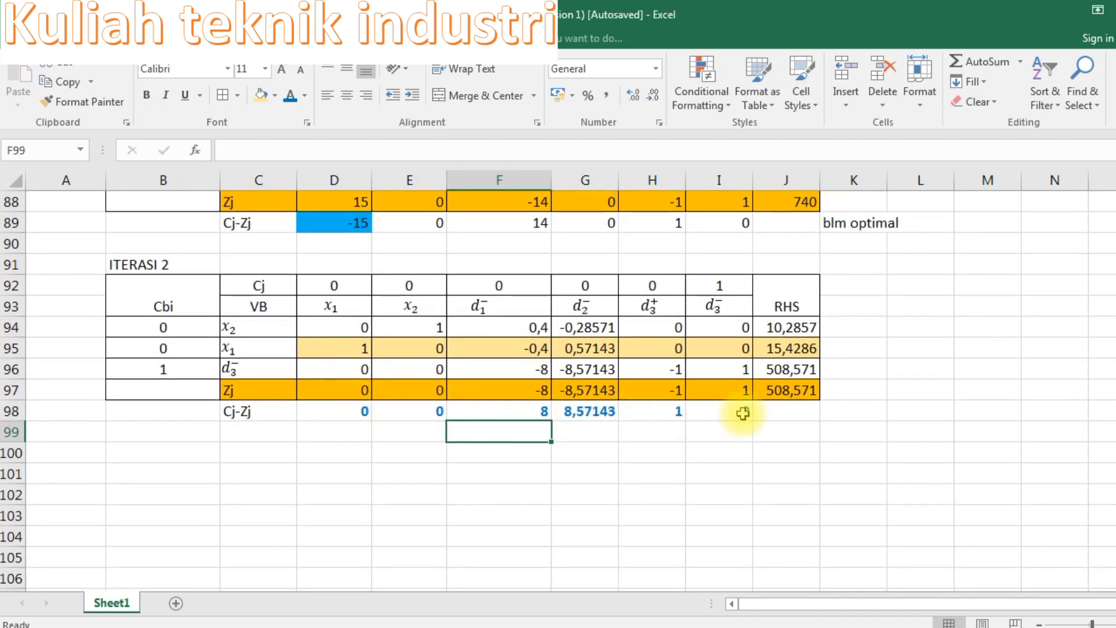
left_click(821, 410)
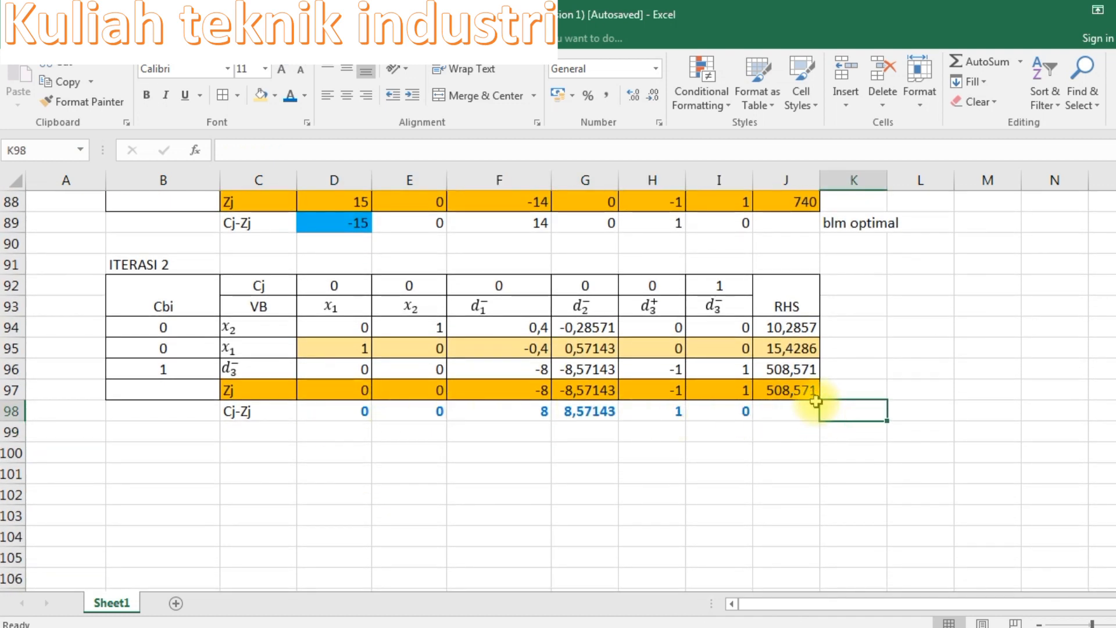
type("SUDAH OPTIMAL")
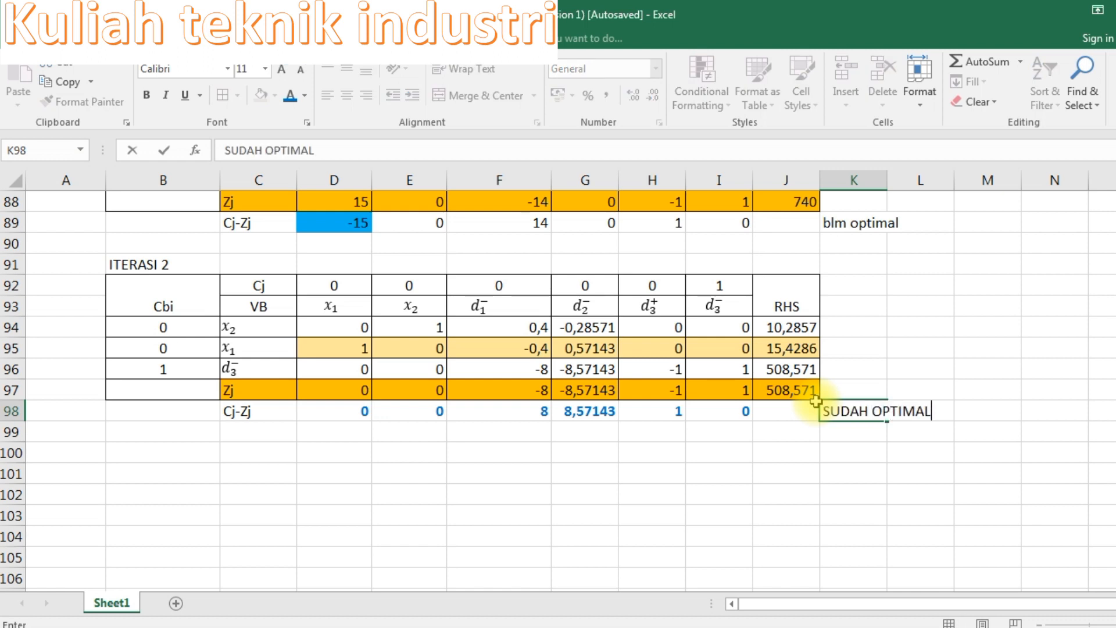
left_click(856, 475)
left_click(849, 407)
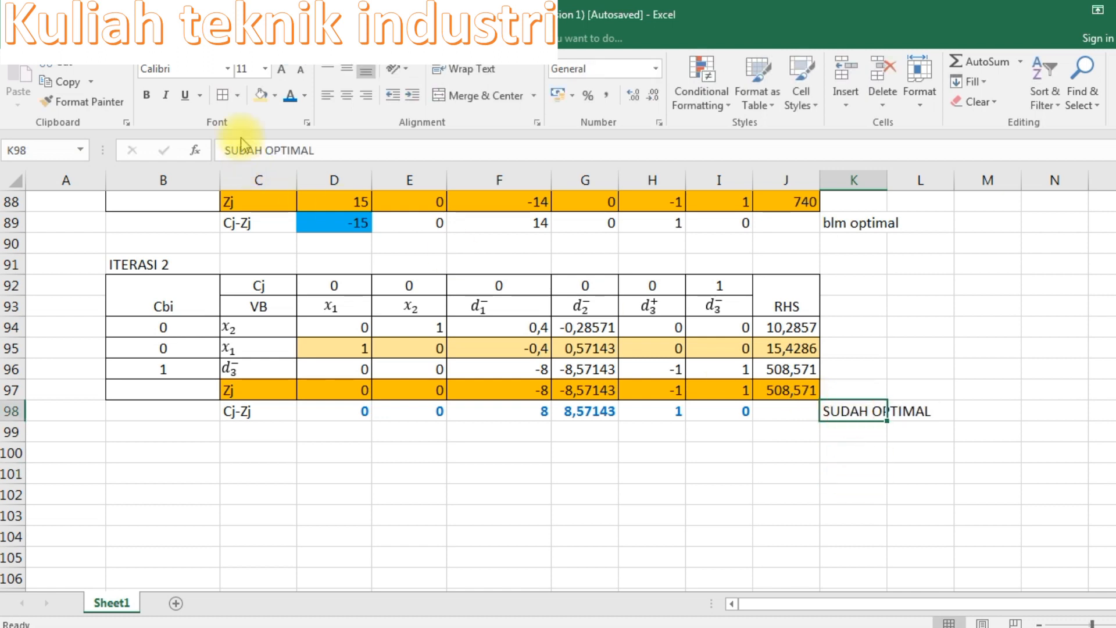
left_click(287, 99)
left_click(147, 96)
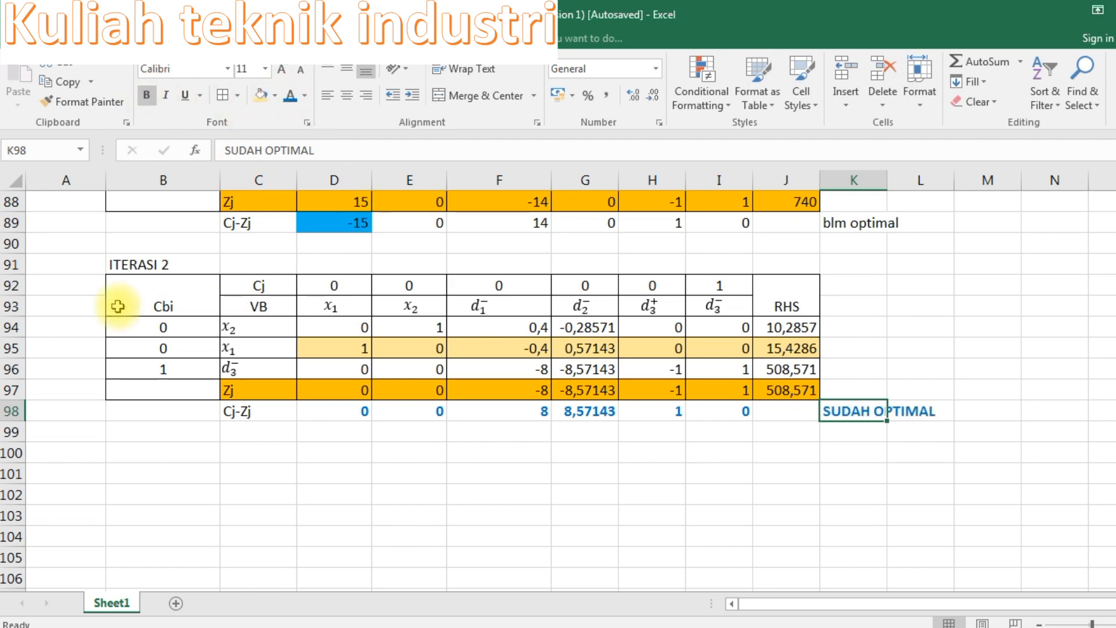
Step: Enter the heading HASIL in B100 below the iteration 2 table
left_click(148, 454)
scroll(452, 450, "up", 1)
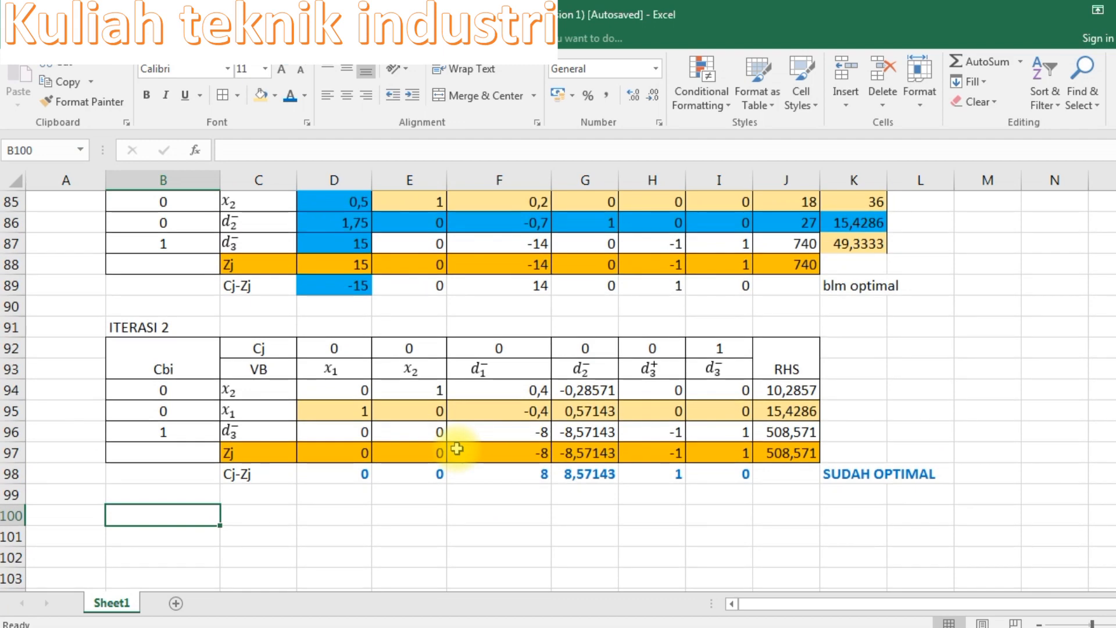
type("h")
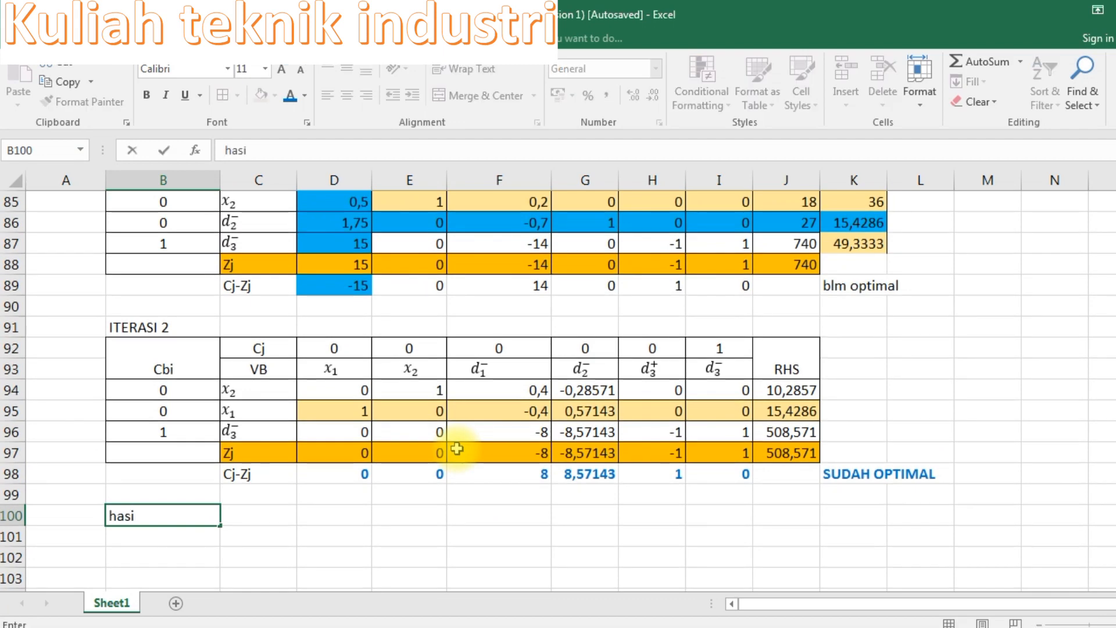
type("ASIL")
key("Return")
Step: Copy the step 1 results table B56:C62 and paste it under the HASIL heading at B101
scroll(457, 448, "up", 15)
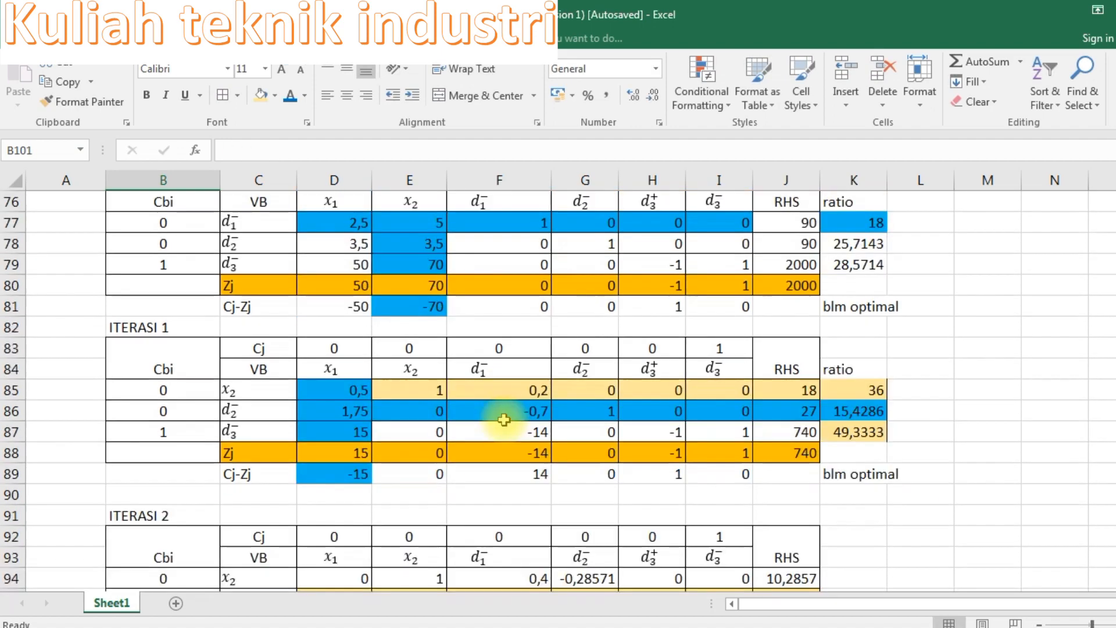
scroll(185, 425, "down", 3)
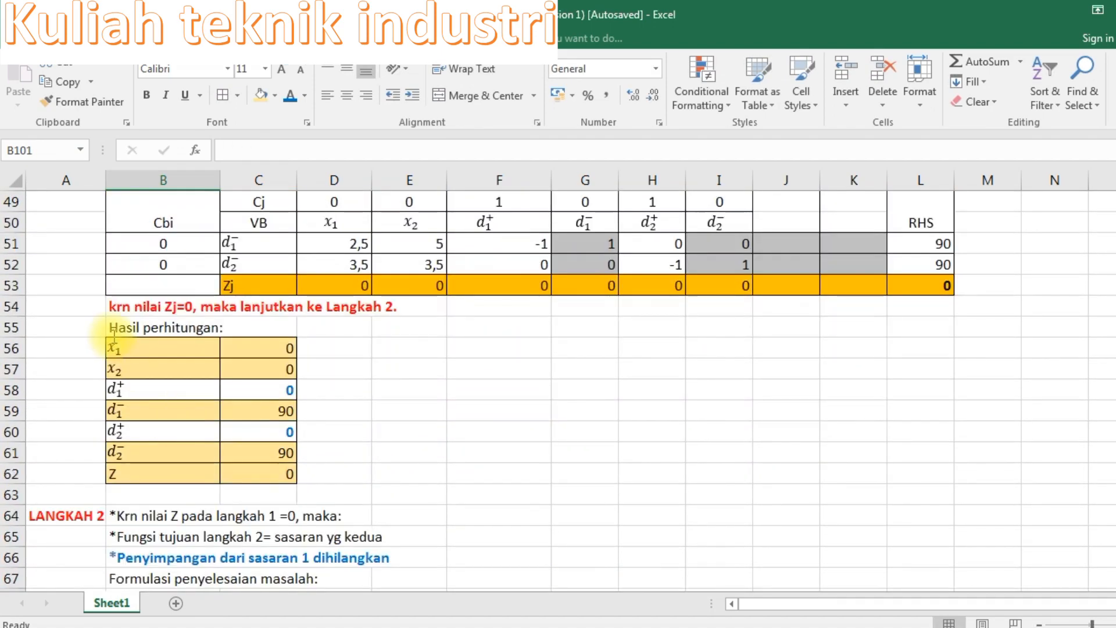
left_click(140, 346)
left_click_drag(185, 349, 281, 466)
key("ctrl+c")
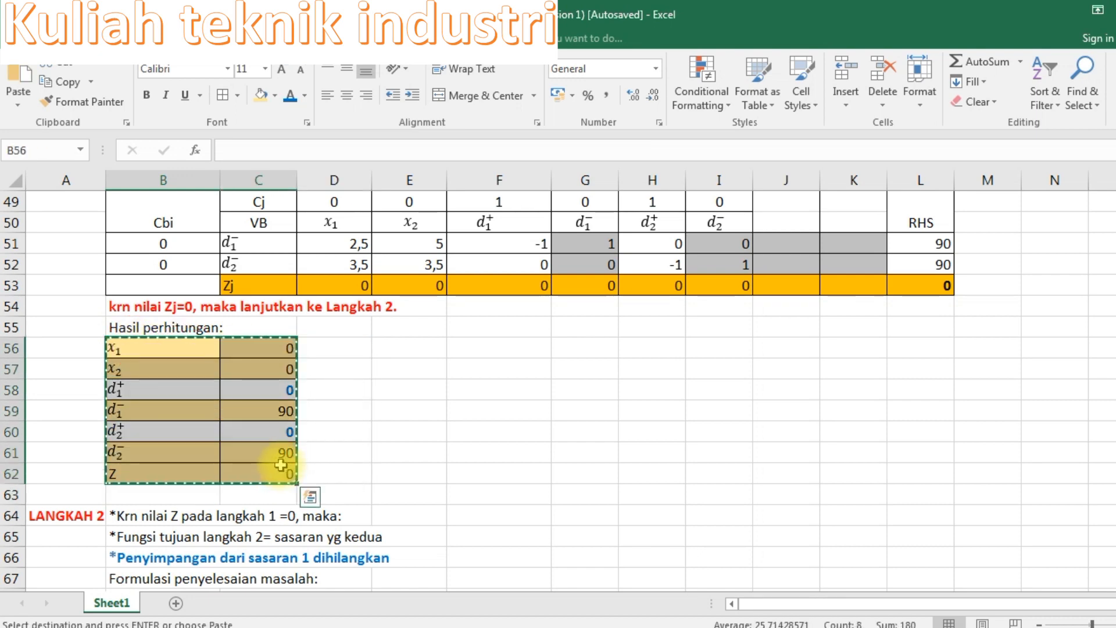
scroll(281, 463, "down", 15)
left_click(106, 350)
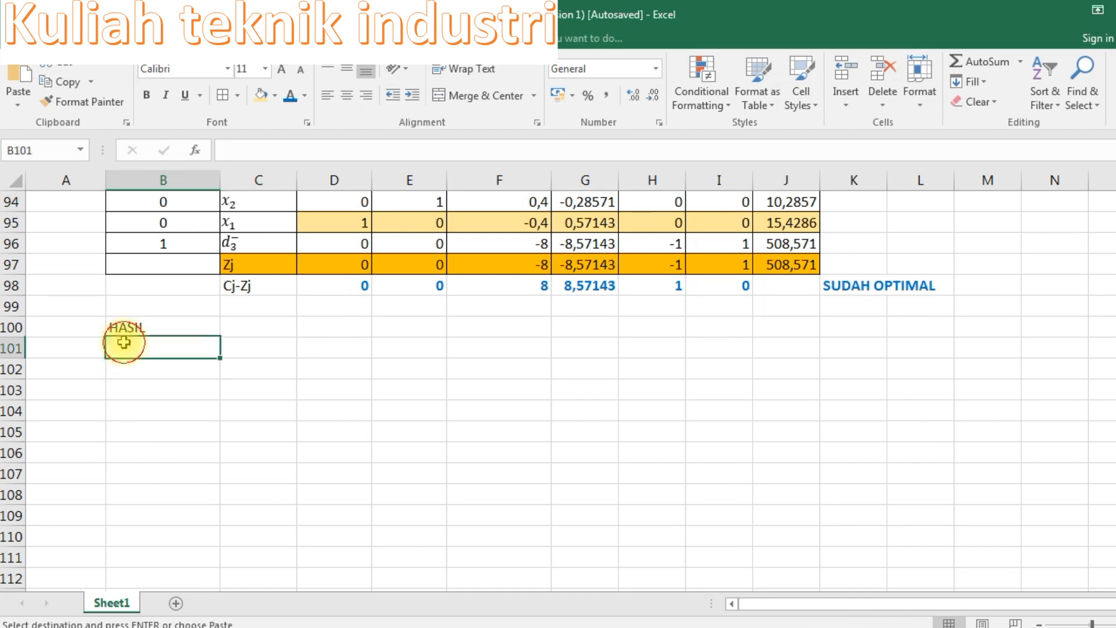
key("ctrl+v")
left_click(495, 388)
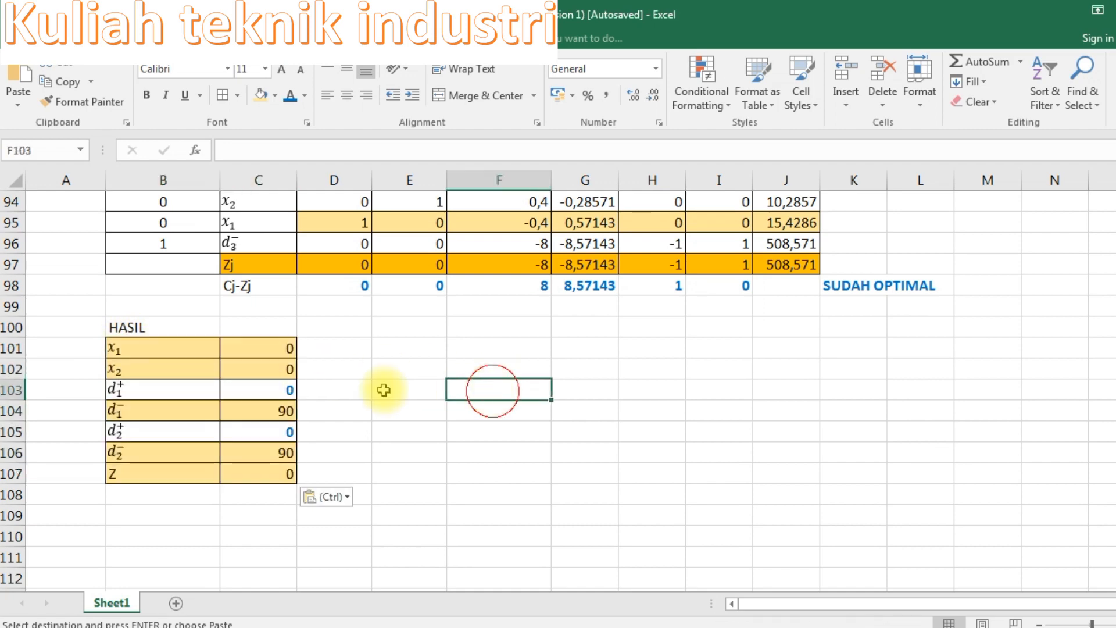
Step: Copy the d3+ label from the iteration 2 header in H93 and paste it at B107 in the HASIL table
scroll(199, 386, "up", 1)
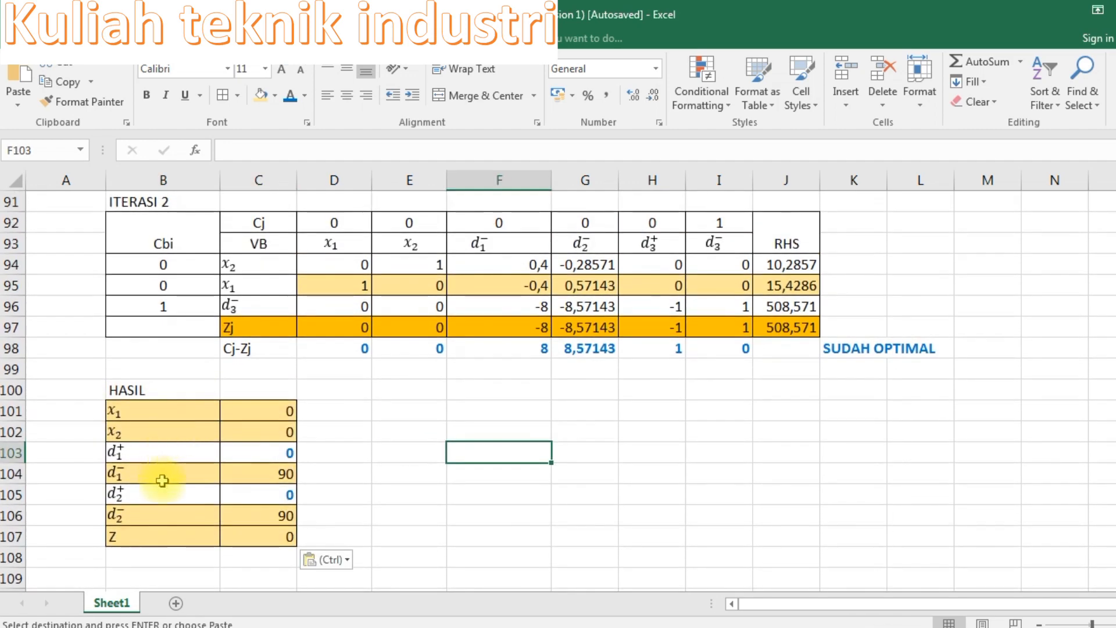
scroll(157, 473, "down", 1)
left_click(154, 474)
scroll(533, 318, "up", 2)
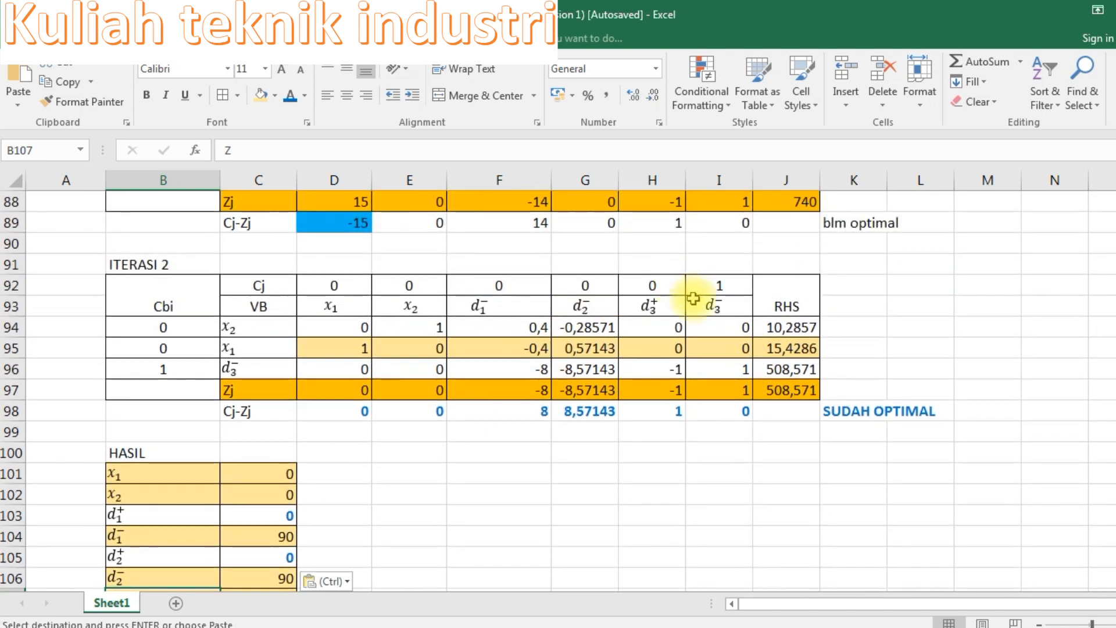
left_click(650, 301)
left_click(660, 292)
key("ctrl+c")
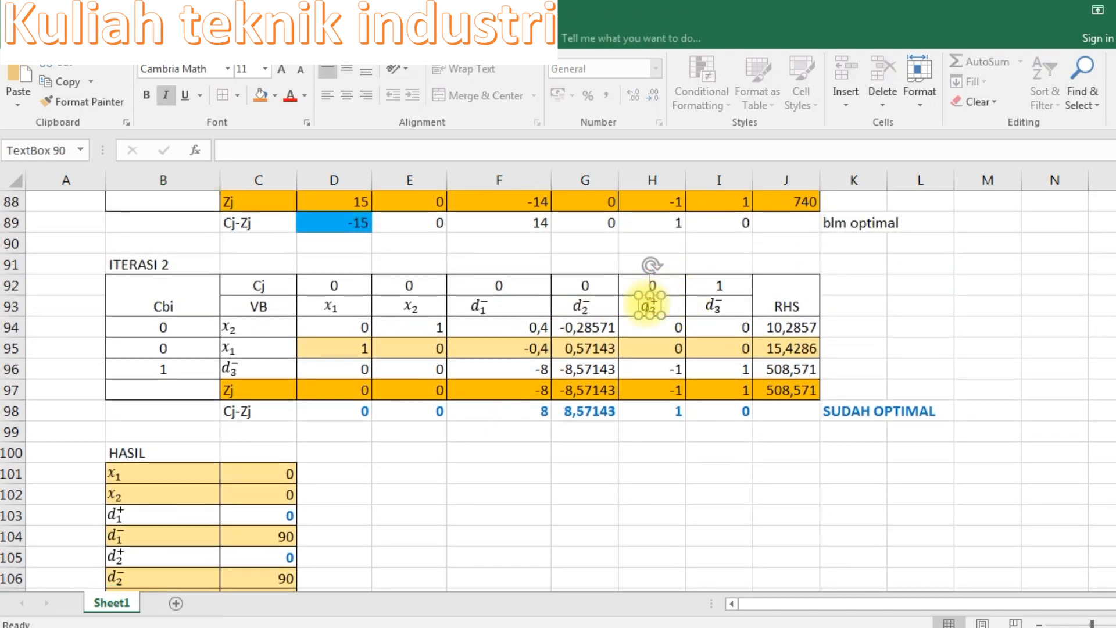
scroll(360, 418, "down", 3)
left_click(153, 414)
key("ctrl+v")
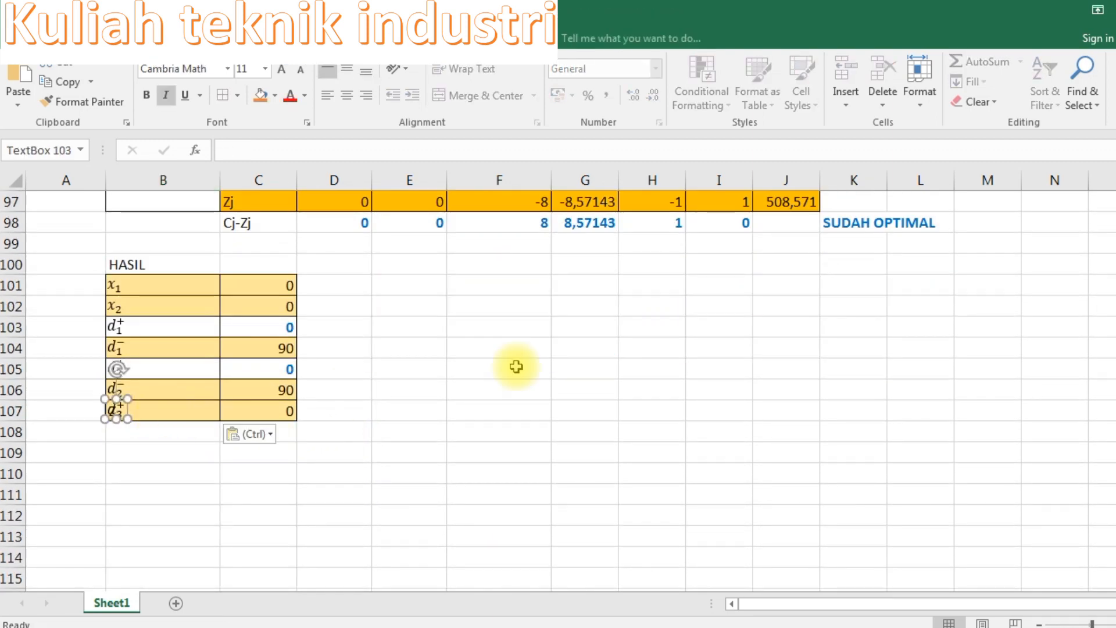
Step: Clear the Z text from B107 and place the copied d3+ label there again
scroll(546, 378, "up", 2)
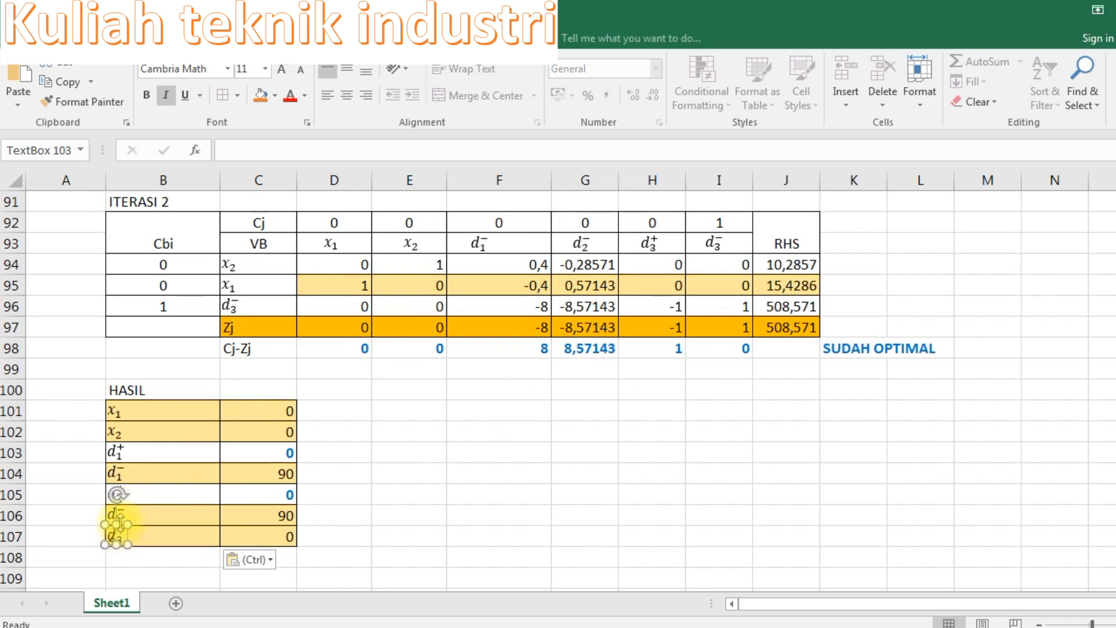
key("Delete")
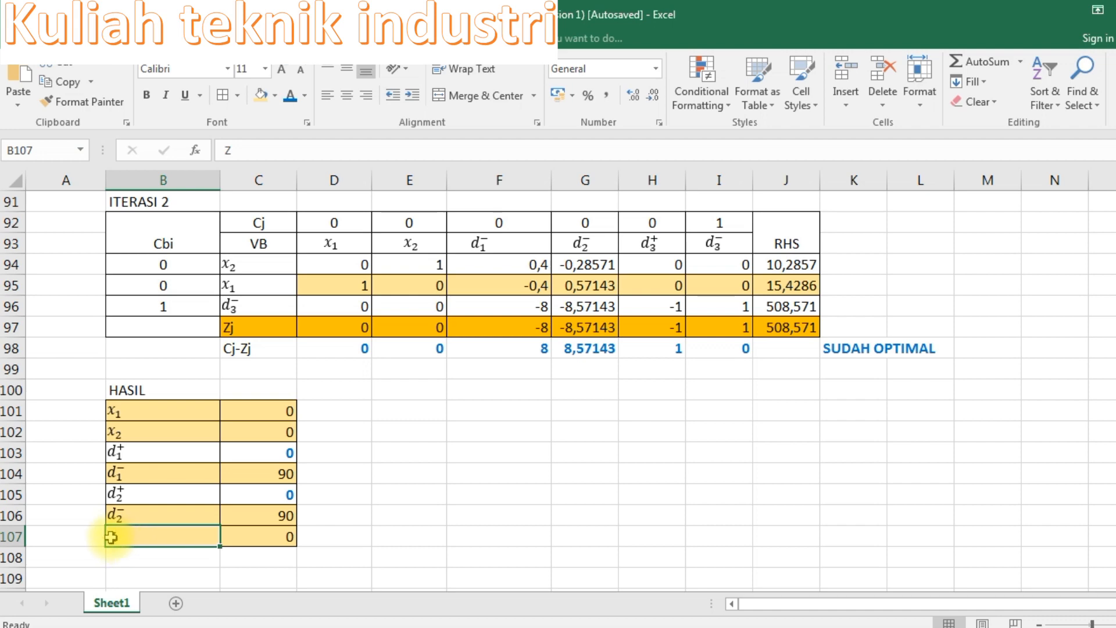
left_click(232, 555)
scroll(125, 486, "down", 1)
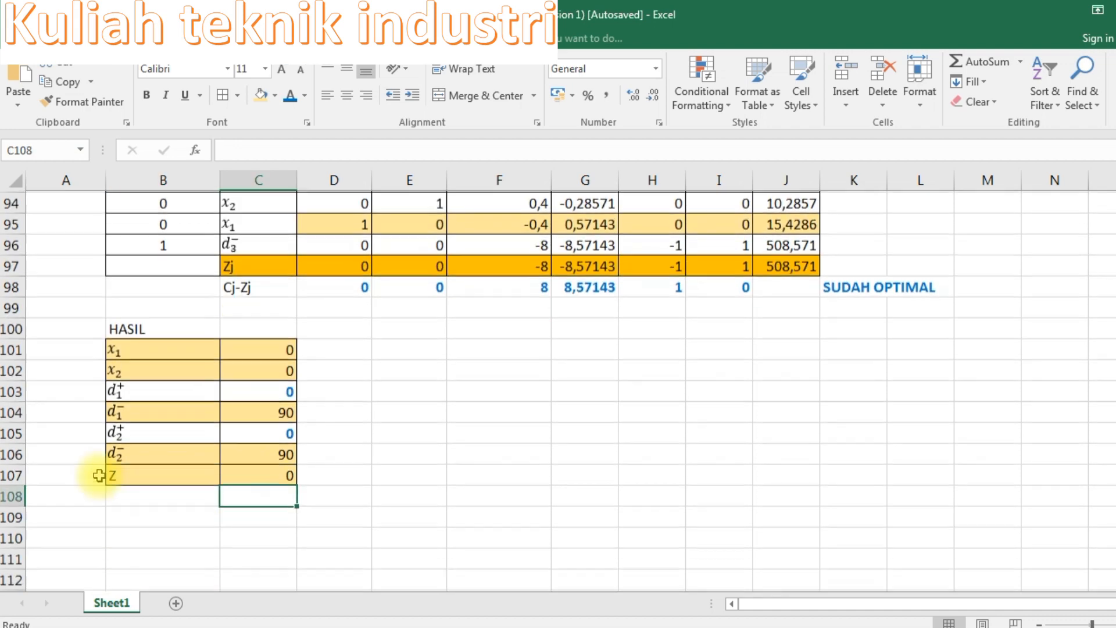
left_click(111, 472)
double_click(110, 472)
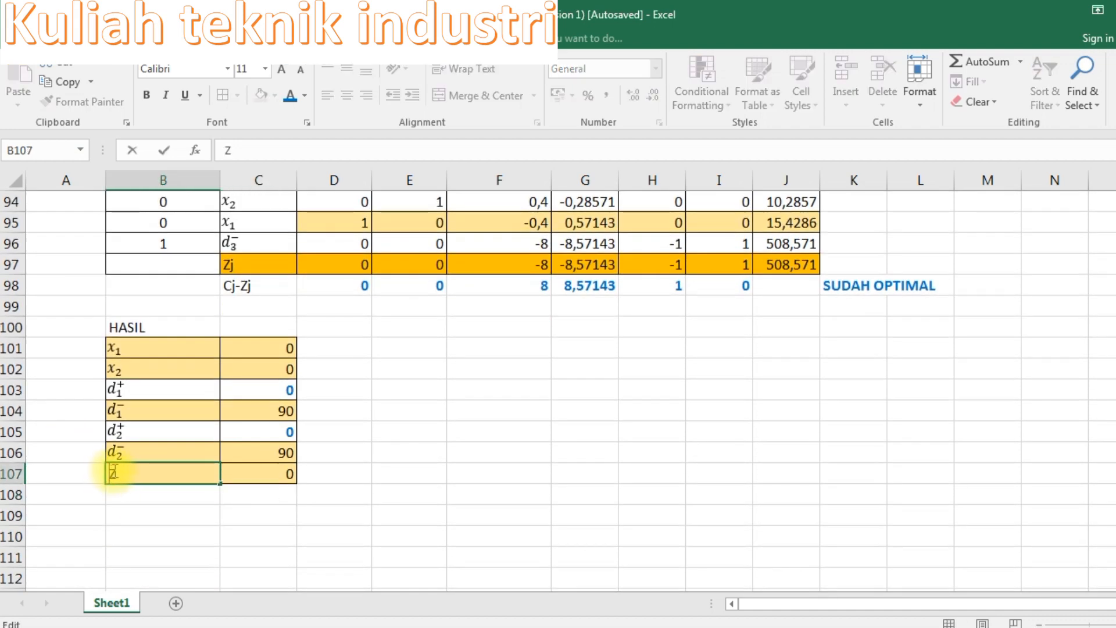
key("Escape")
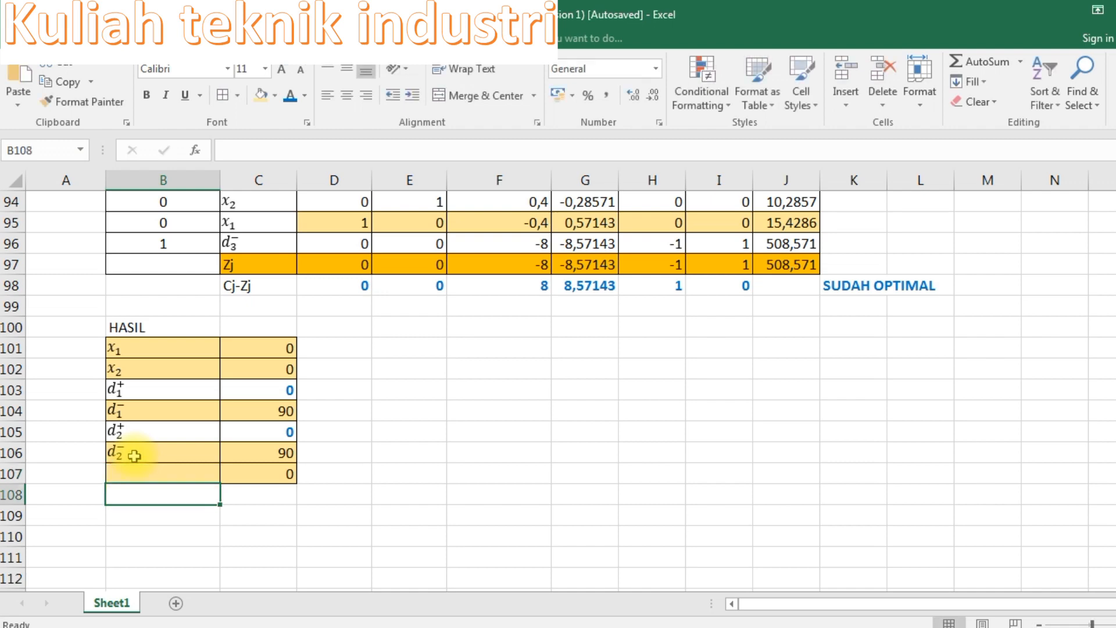
key("ctrl+v")
Step: Copy the d3- label from the iteration 2 header in I93 and paste it at B108
scroll(549, 363, "up", 2)
left_click(721, 308)
key("ctrl+c")
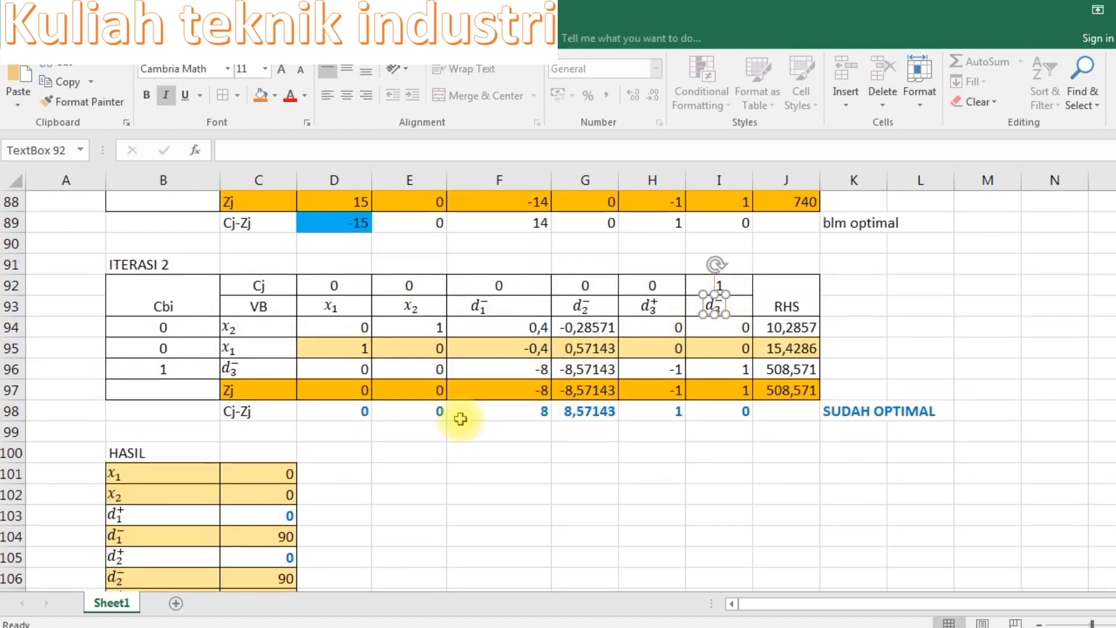
scroll(187, 498, "down", 3)
left_click(125, 431)
key("ctrl+v")
left_click(322, 491)
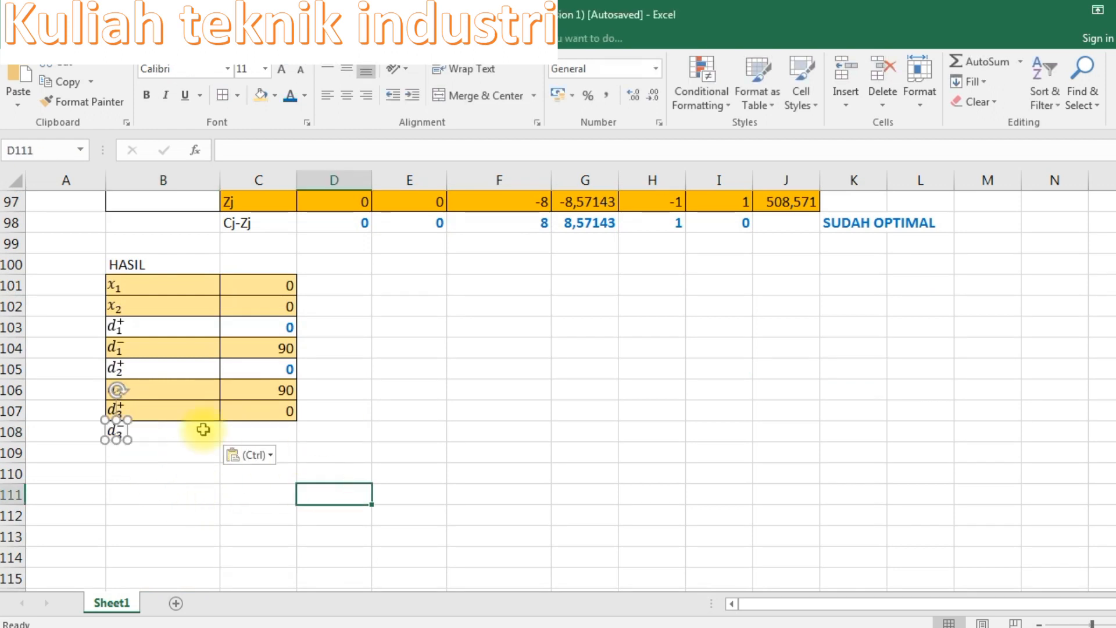
Step: Extend the borders and light orange fill over the whole HASIL table B101:C108
left_click_drag(139, 284, 250, 433)
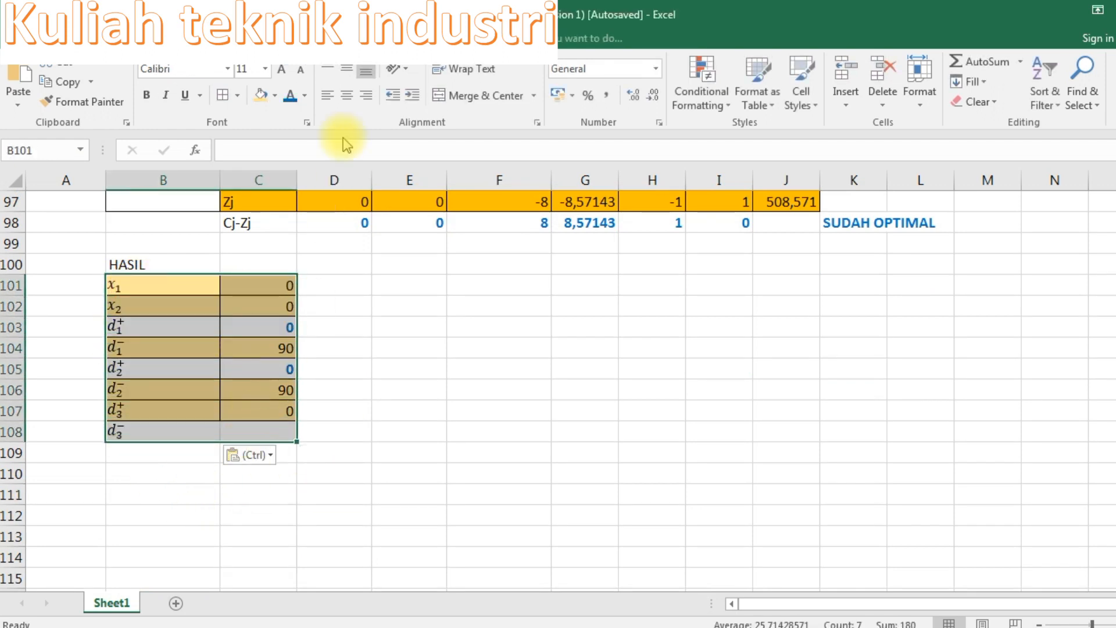
left_click(261, 95)
left_click(407, 325)
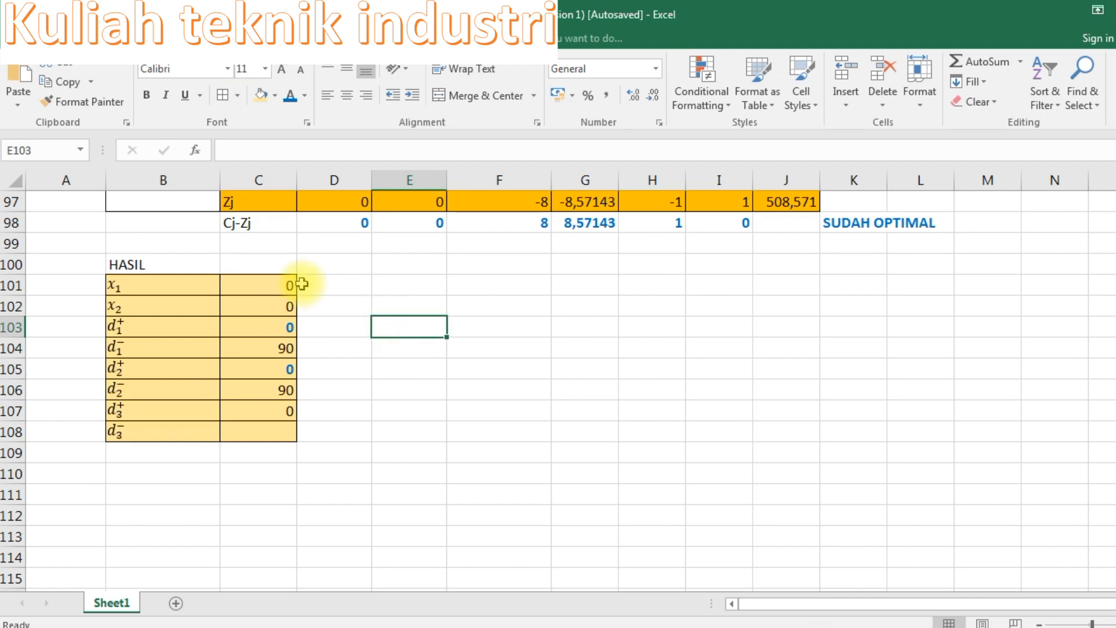
Step: Clear the copied step 1 values from C101:C108 in the HASIL table
left_click(287, 287)
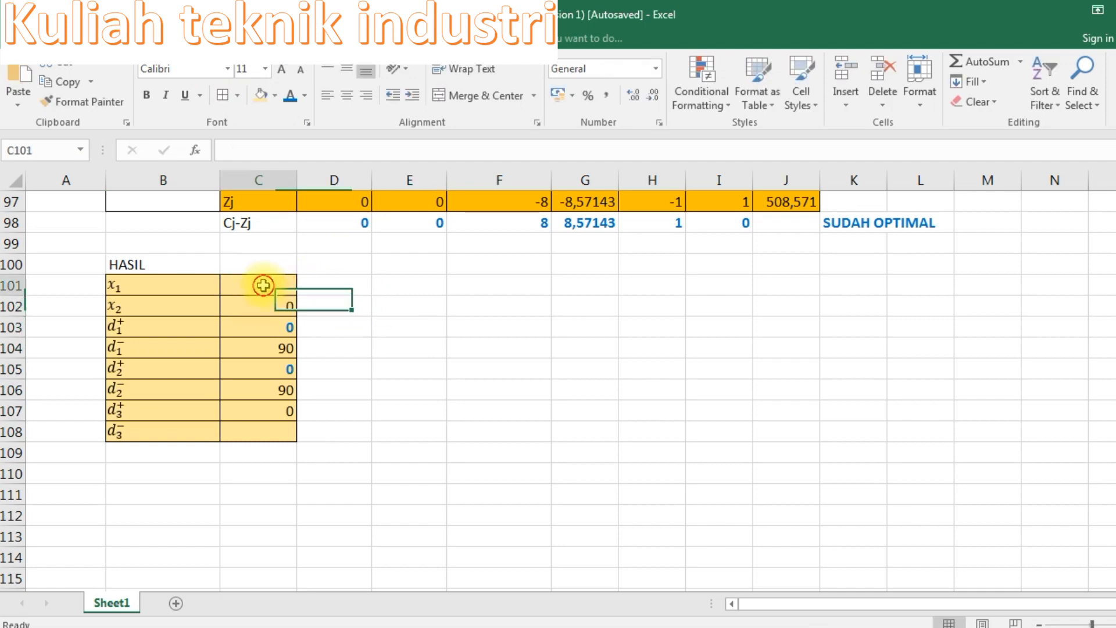
left_click_drag(297, 295, 294, 443)
scroll(553, 419, "up", 3)
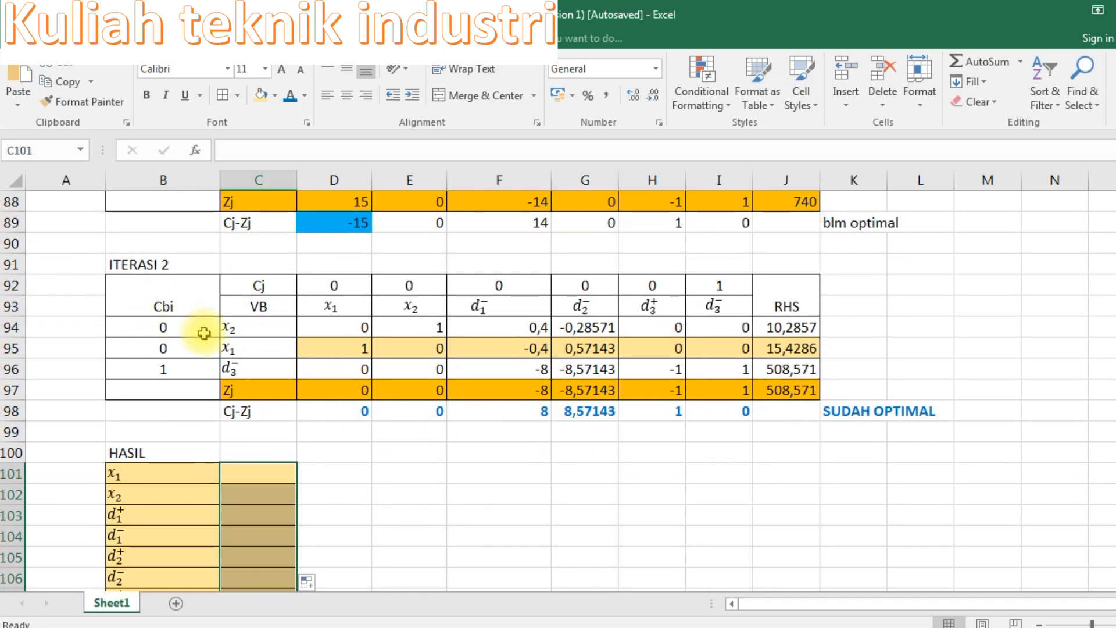
Step: Link the x1 result in C101 to the RHS value in J95 and the x2 result in C102 to J94
left_click(241, 468)
type("=")
left_click(786, 349)
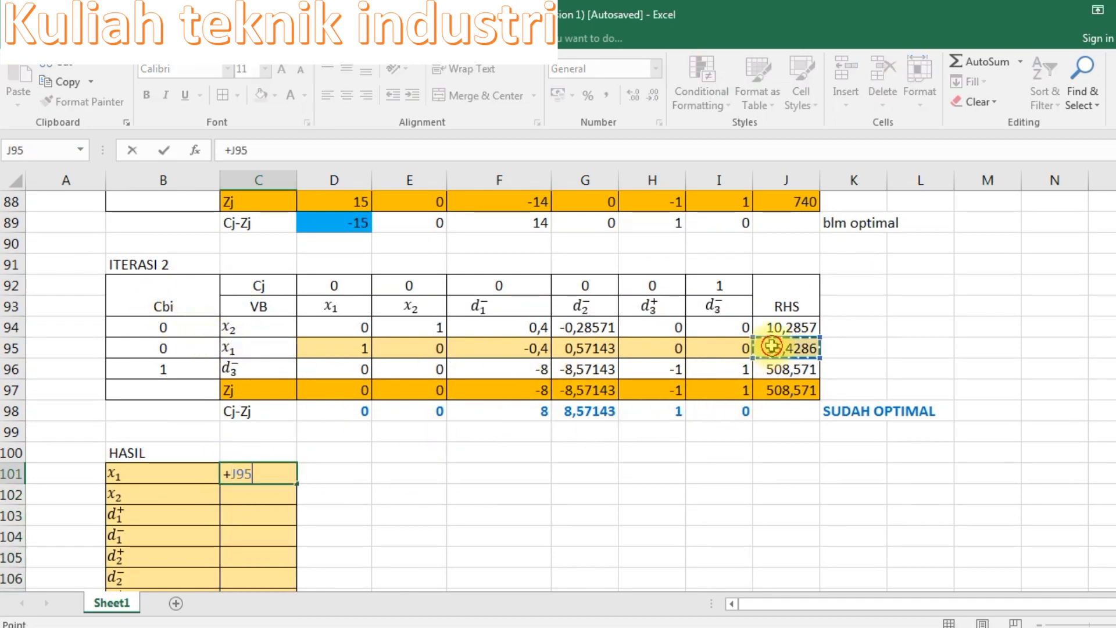
key("Return")
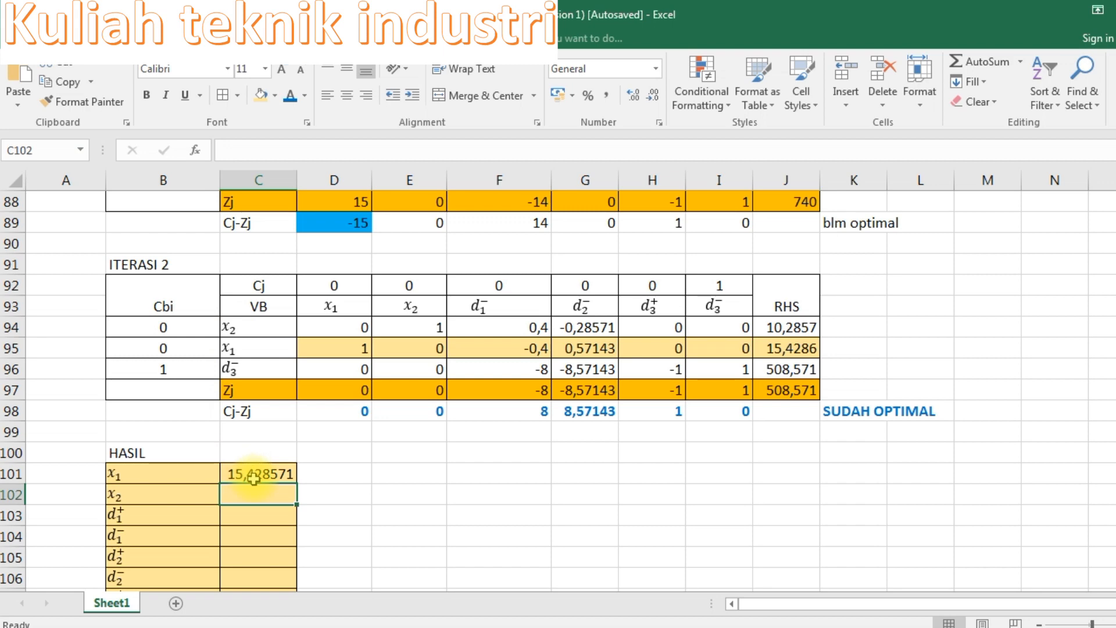
type("+")
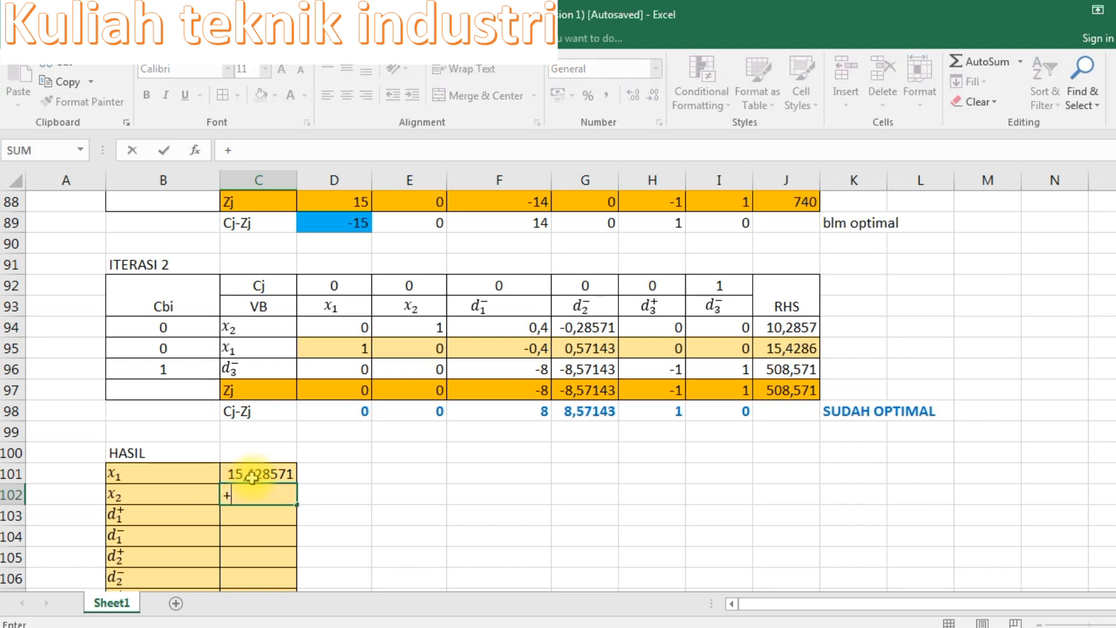
left_click(790, 327)
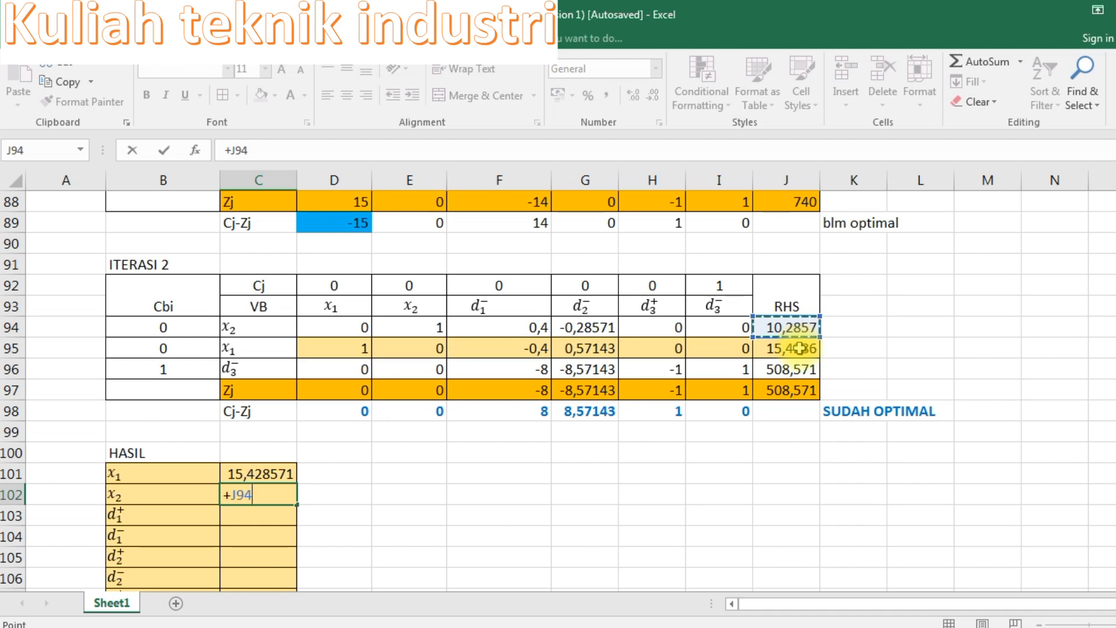
key("Return")
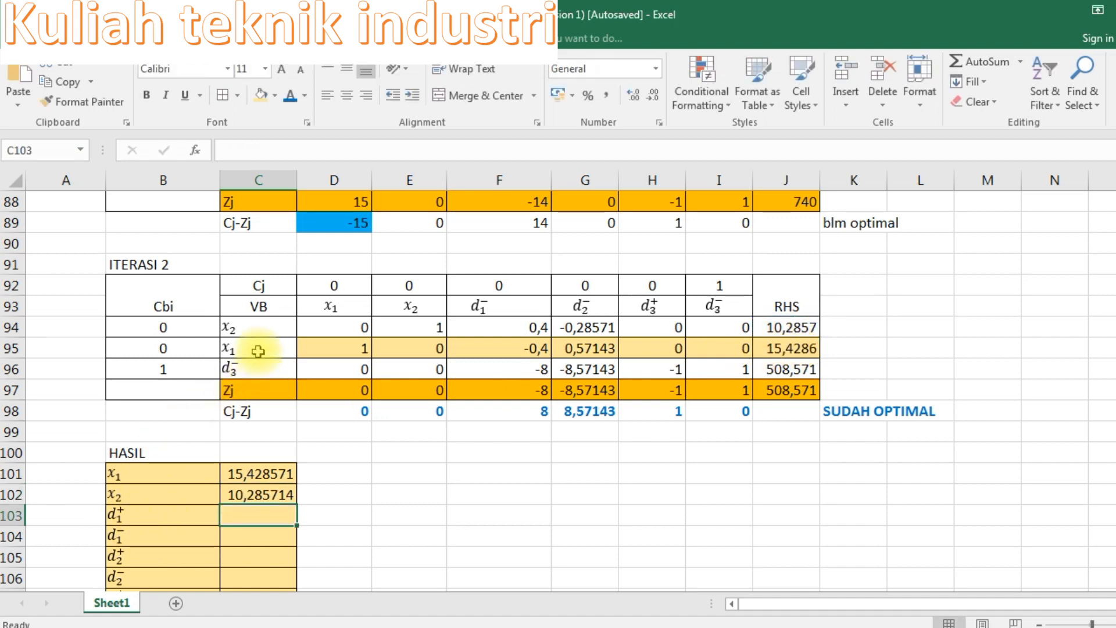
Step: Enter 0 in C103:C107 for the deviation variables d1+, d1-, d2+, d2- and d3+
type("0")
key("Return")
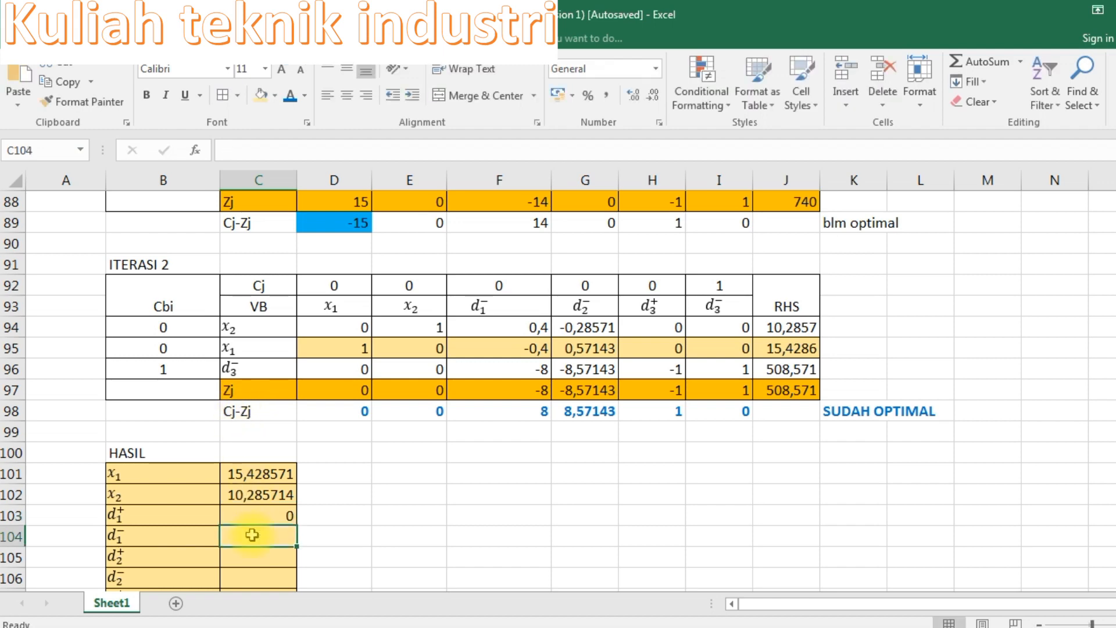
type("0")
key("Return")
type("0")
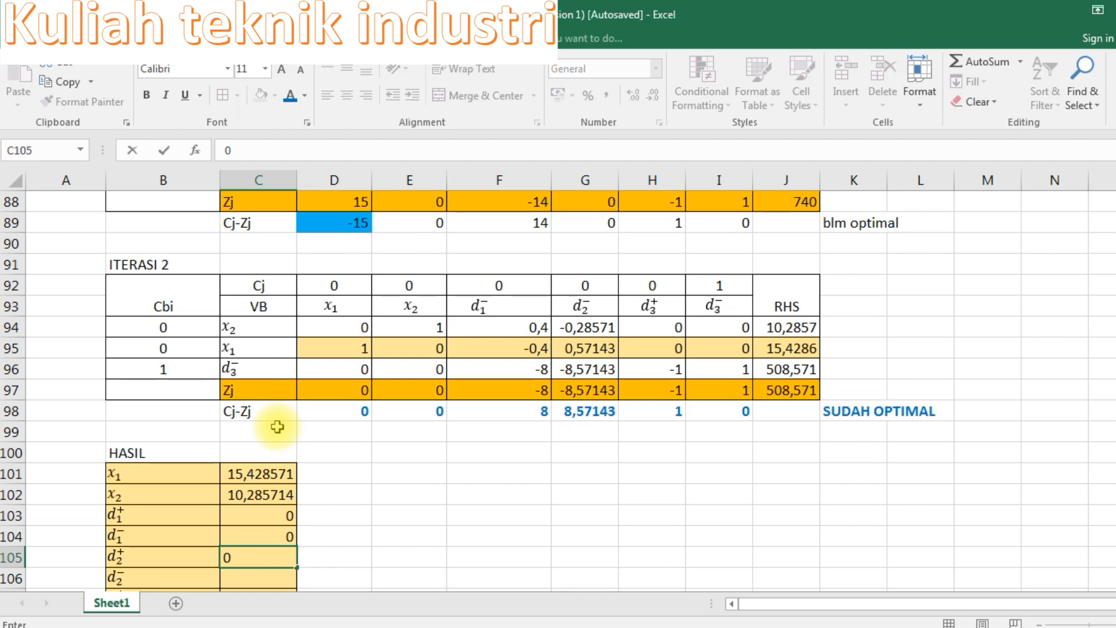
key("Return")
scroll(273, 406, "down", 1)
type("0")
key("Return")
type("0")
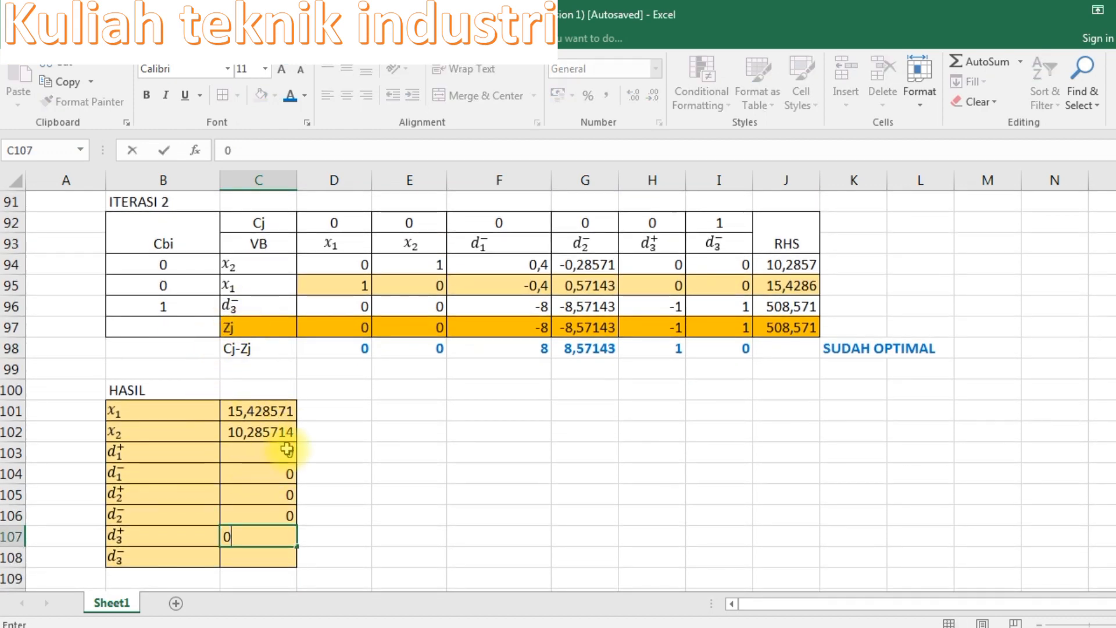
key("Return")
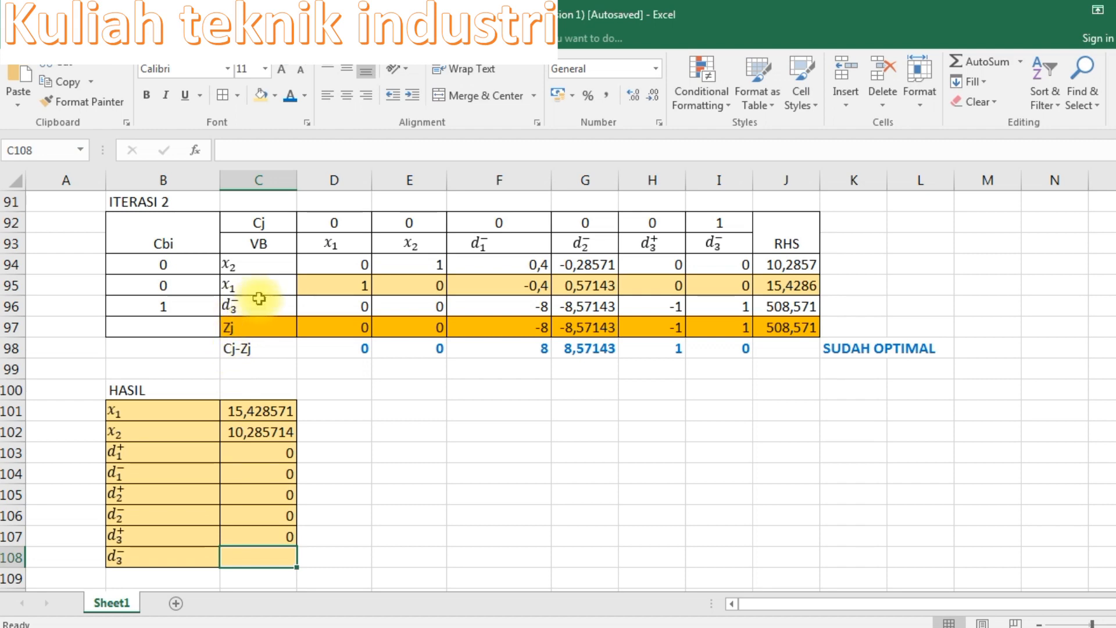
Step: Link the d3- result in C108 to its RHS value in J96
type("=")
left_click(767, 307)
key("Return")
left_click(693, 519)
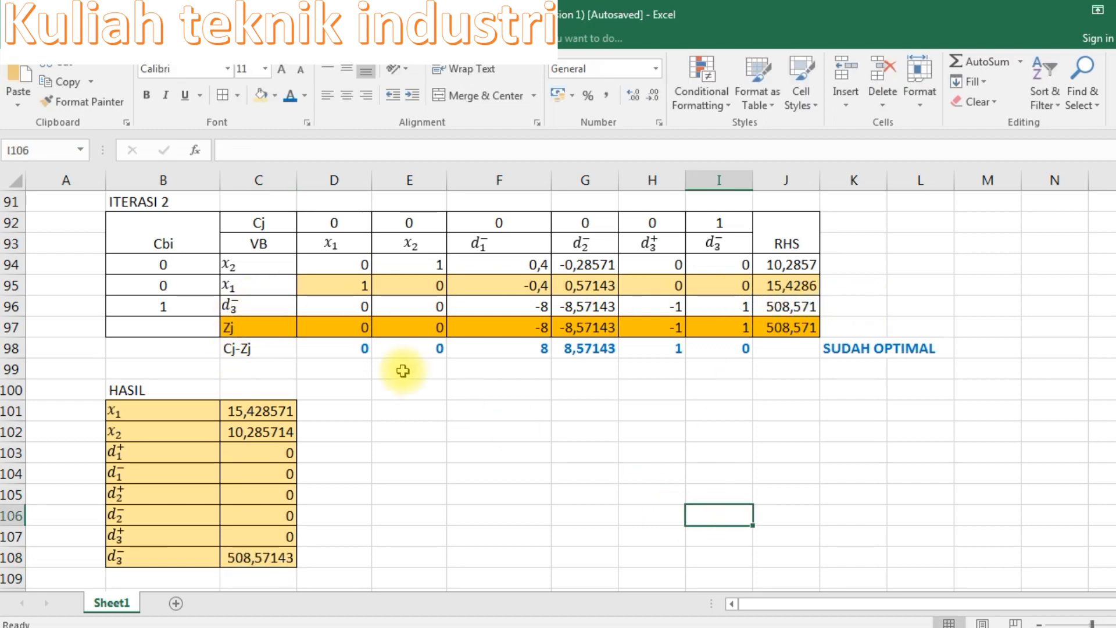
Step: Enter the heading KESIMPULAN in E100 beside the HASIL heading
left_click(409, 385)
type("KE")
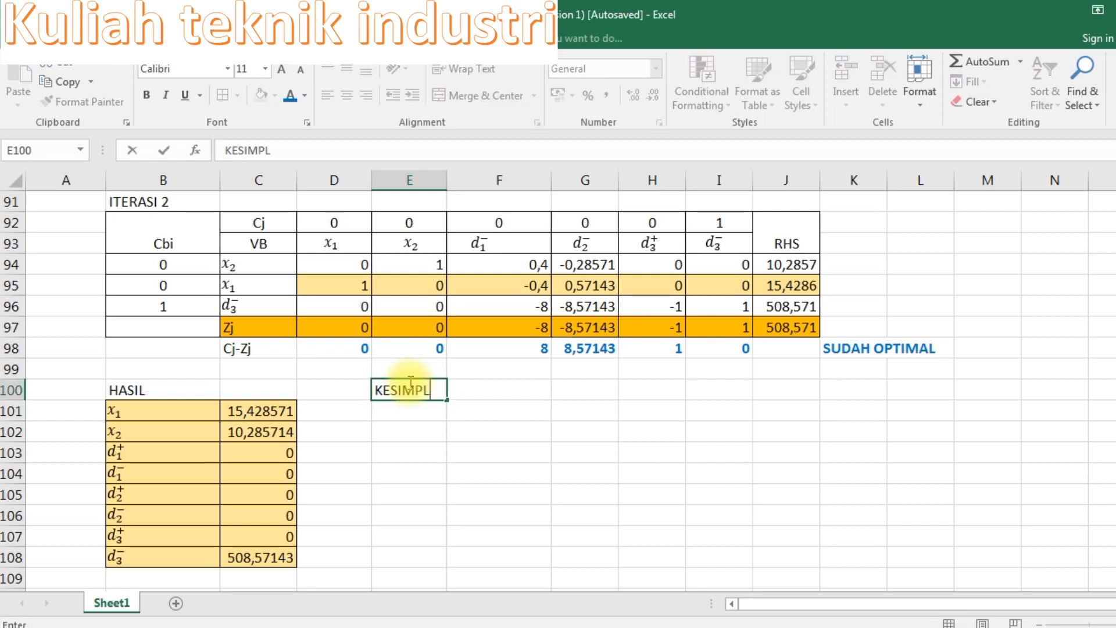
type("SIMPULAN")
key("Return")
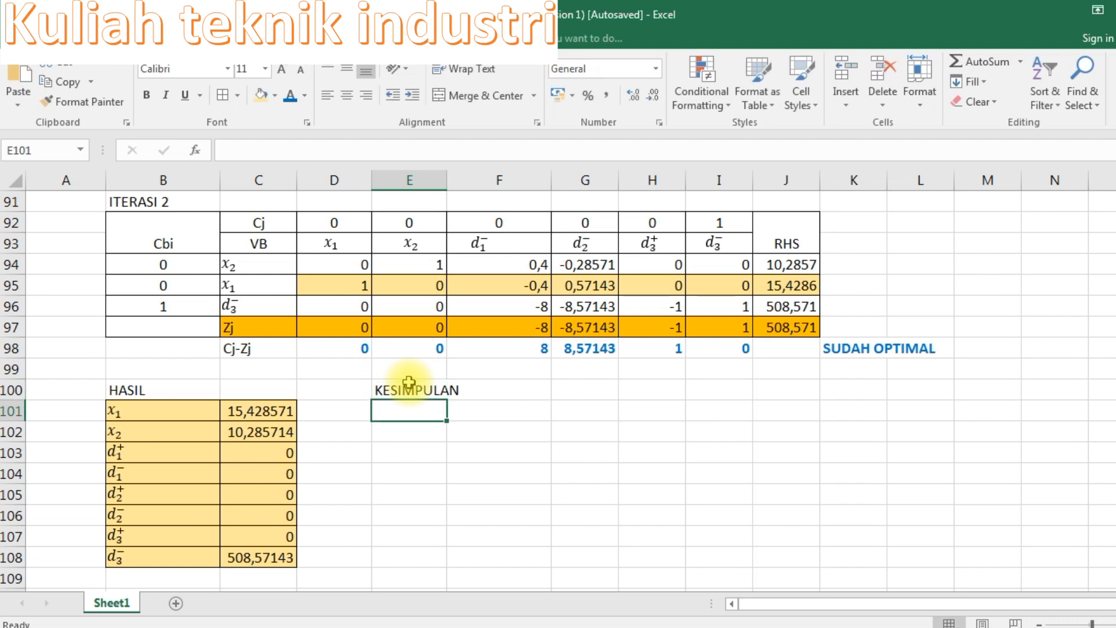
Step: Format the HASIL and KESIMPULAN headings in B100:E100 as bold blue text in a larger font size
left_click_drag(134, 389, 423, 391)
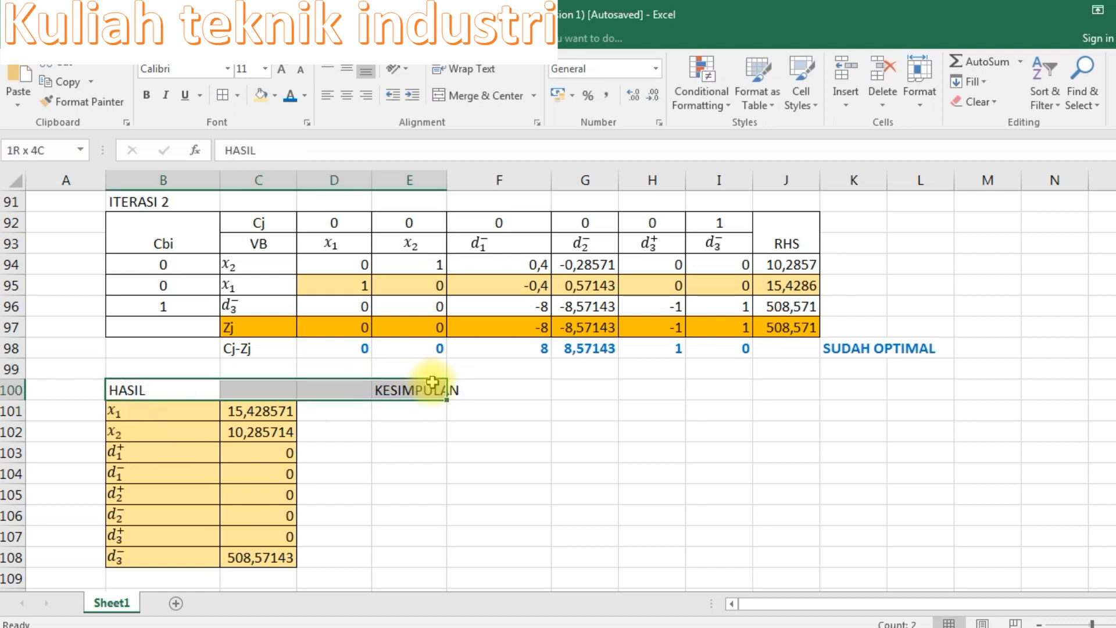
left_click(147, 95)
left_click(289, 95)
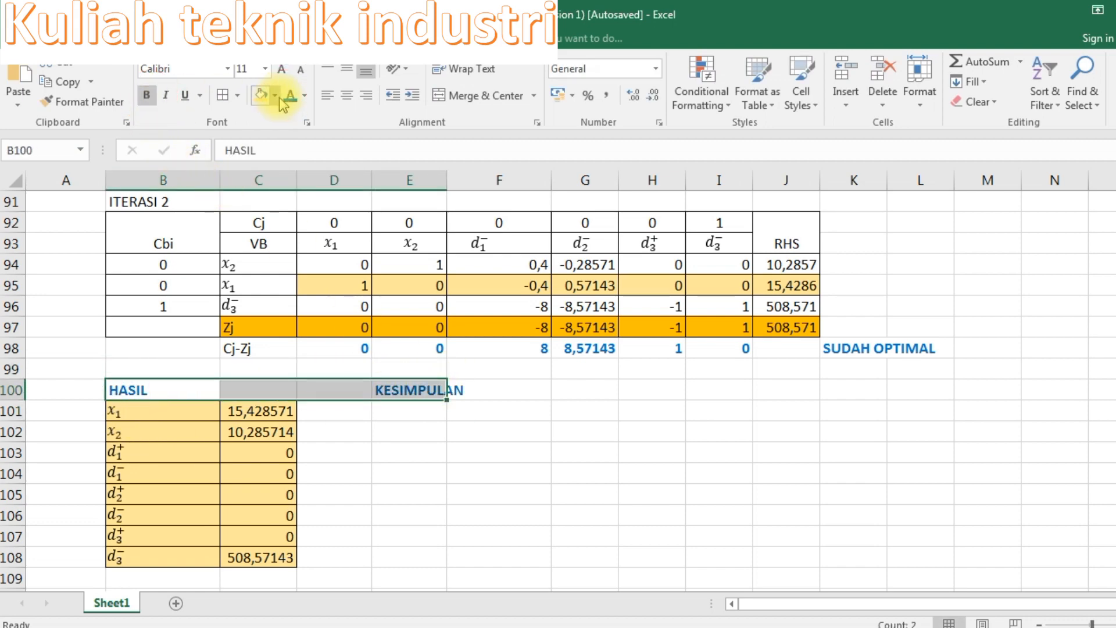
left_click(282, 69)
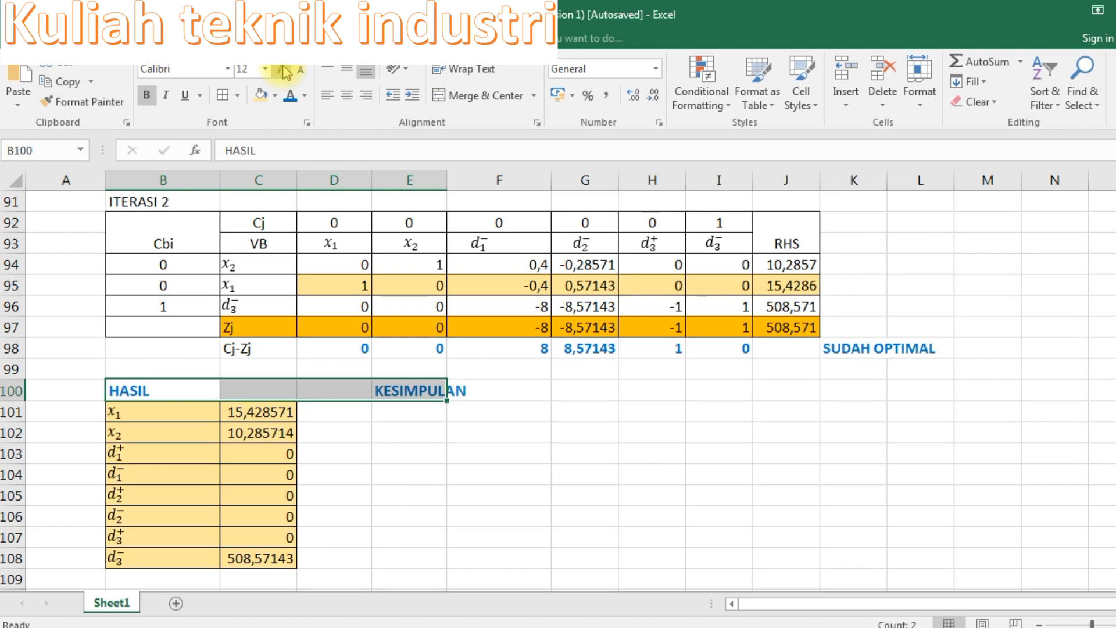
left_click(281, 68)
Step: Enter the label Sasaran 1 in E101 under the KESIMPULAN heading
left_click(407, 422)
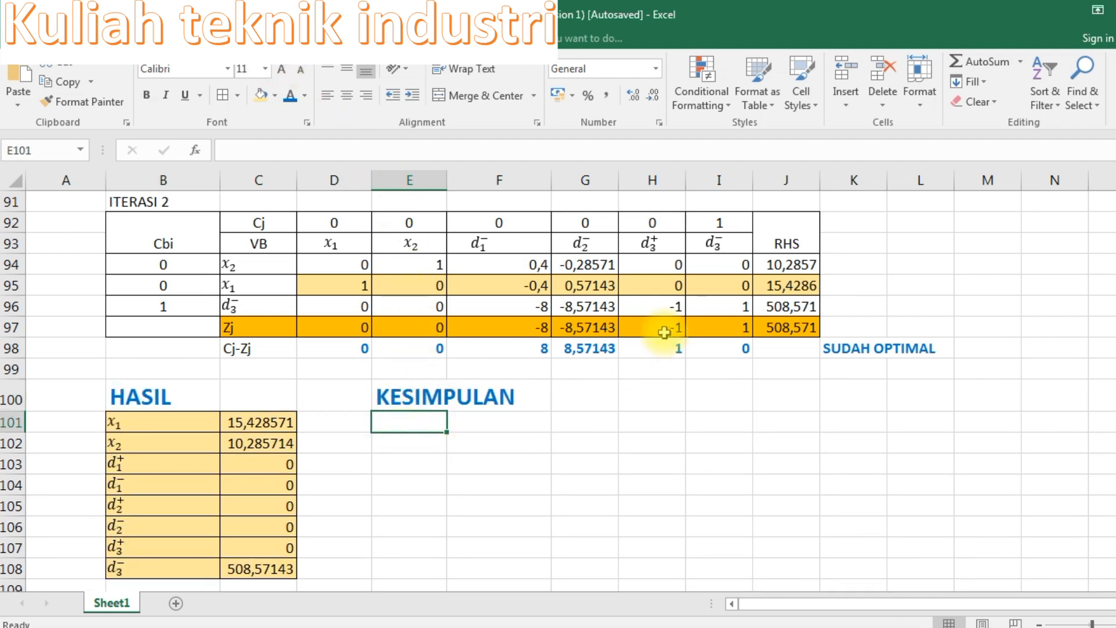
type("saran 1")
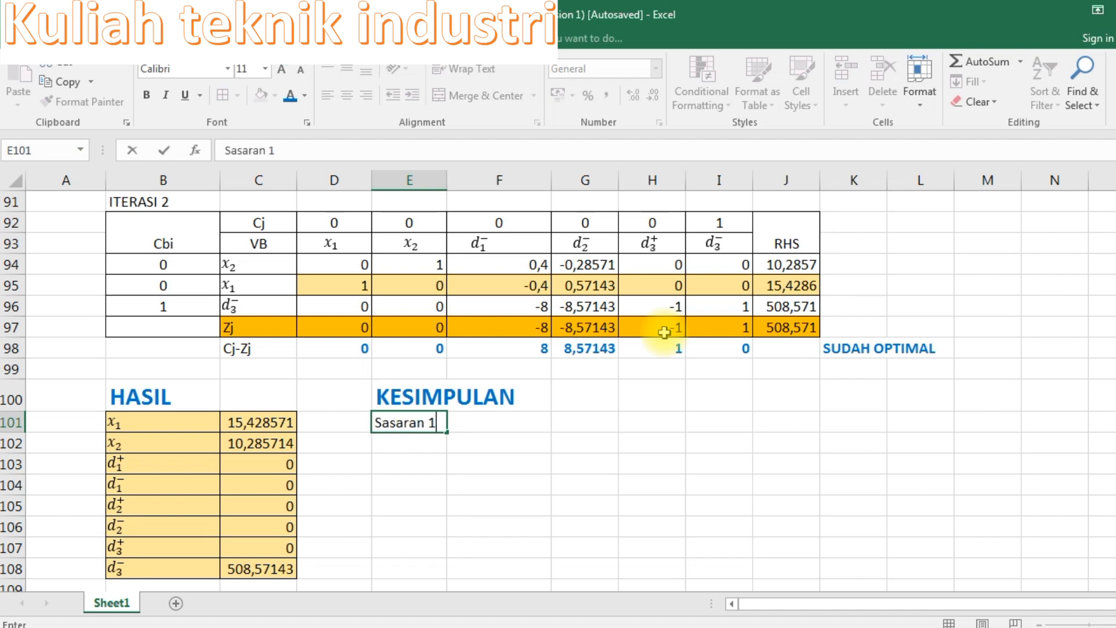
key("Tab")
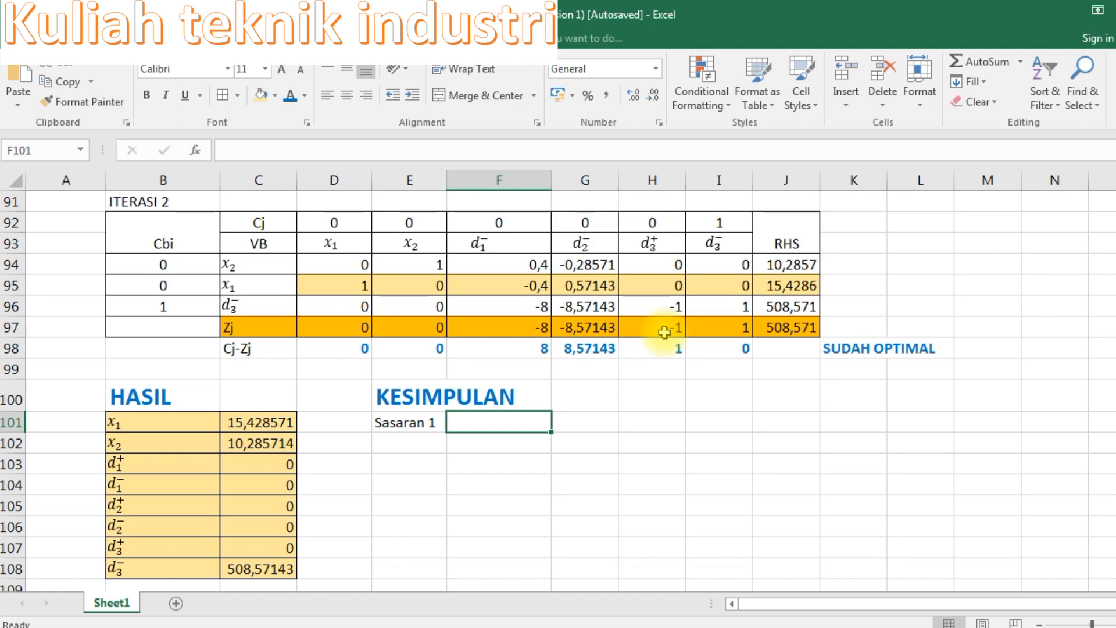
Step: Copy the d1+ equation box beside Sasaran 1 in the METODE SEQUENTIAL table into F101
scroll(657, 332, "up", 20)
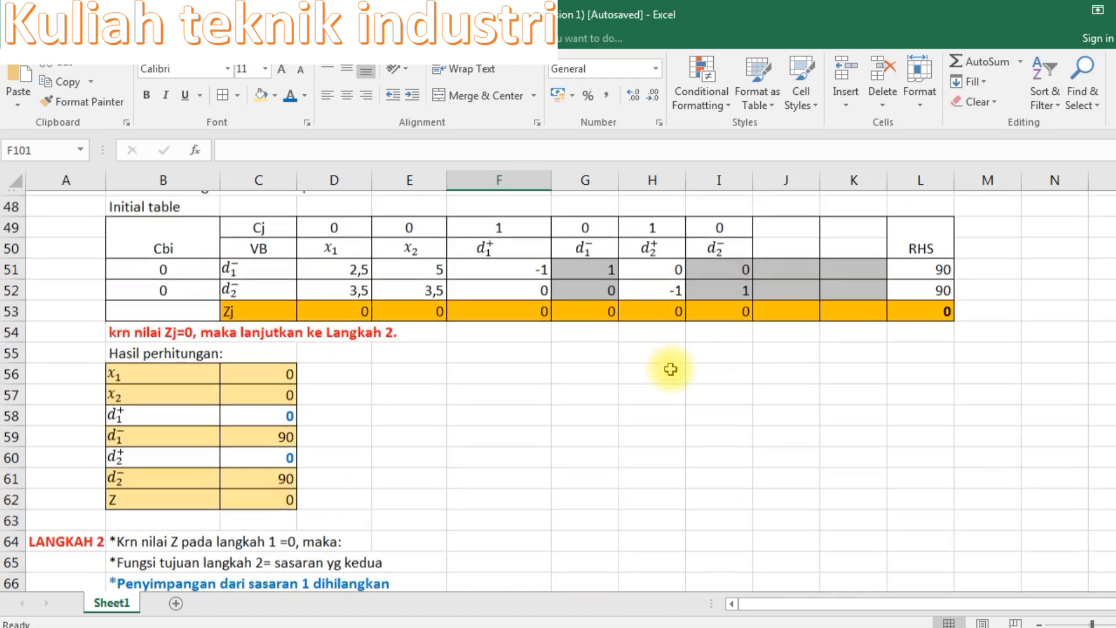
scroll(670, 369, "up", 1)
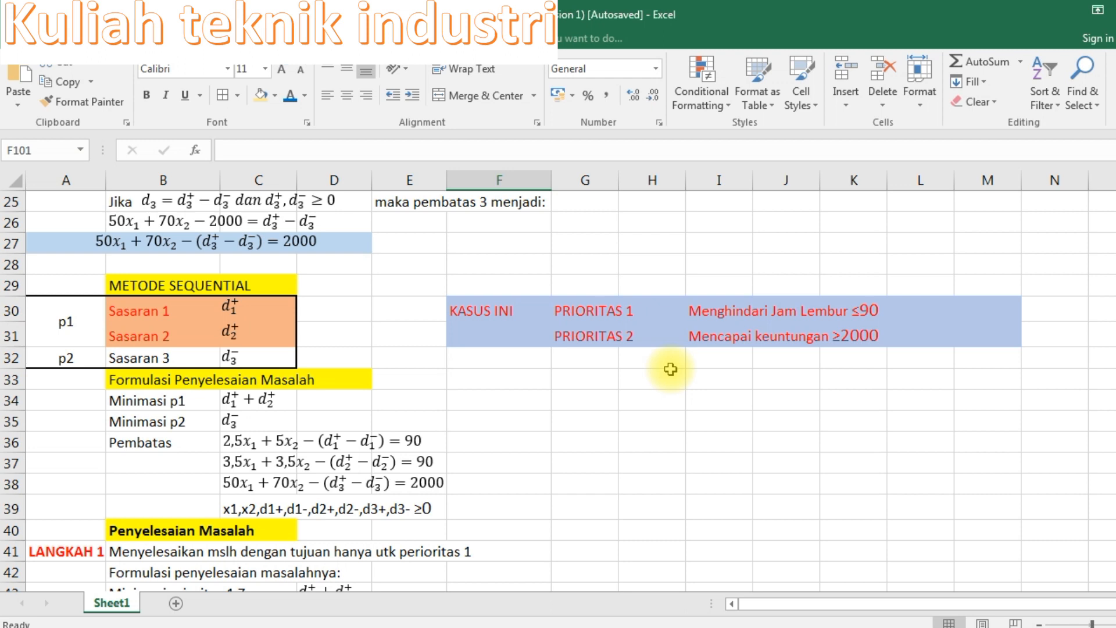
left_click(231, 303)
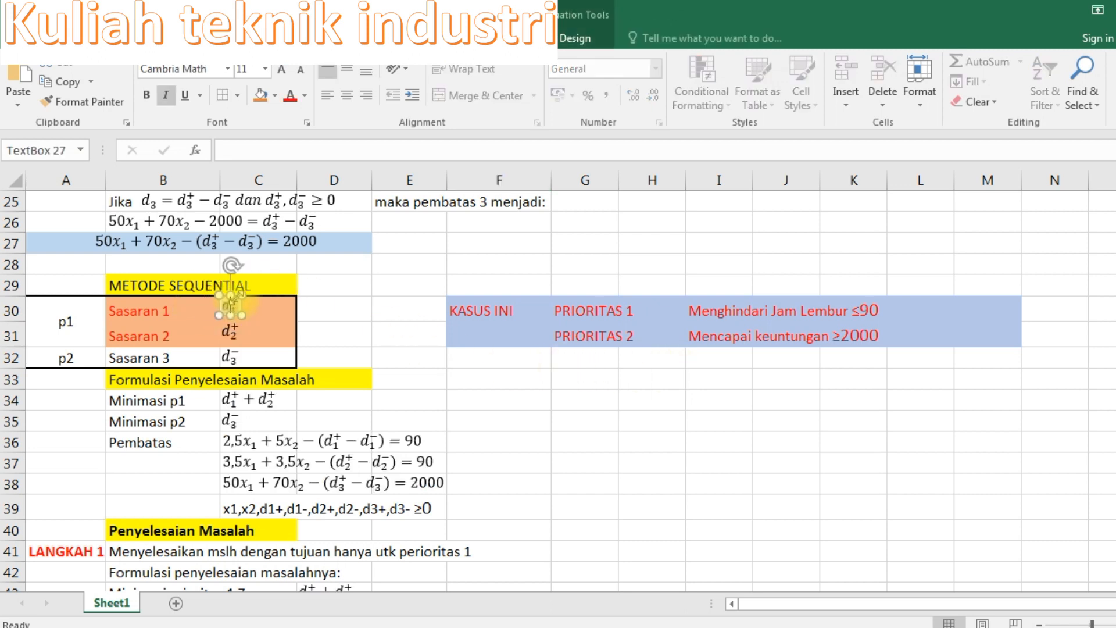
left_click(243, 293)
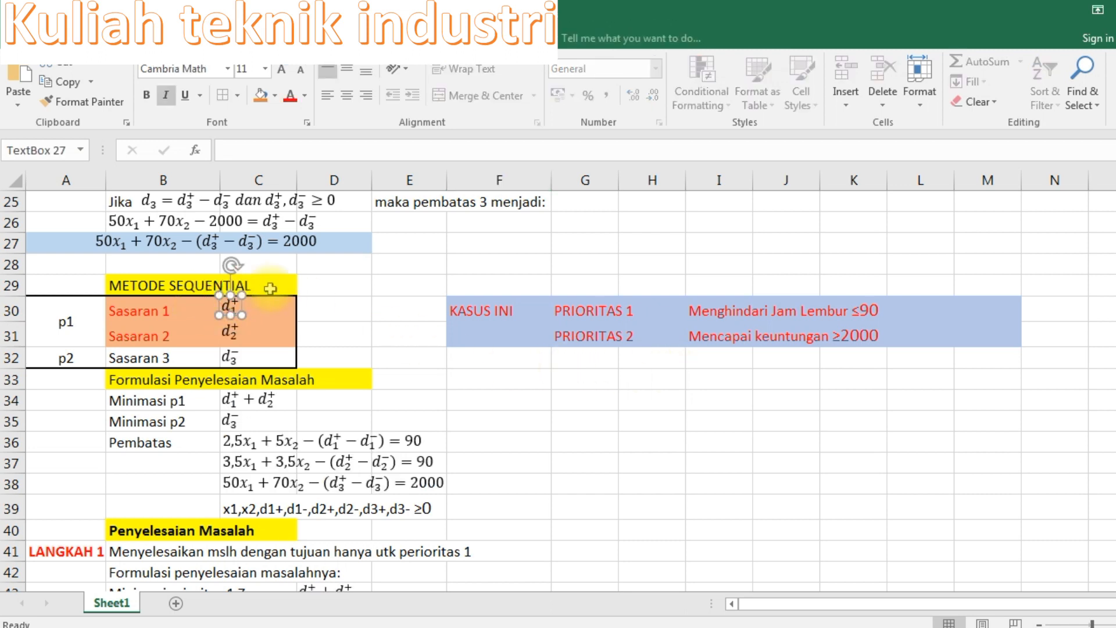
scroll(373, 410, "down", 17)
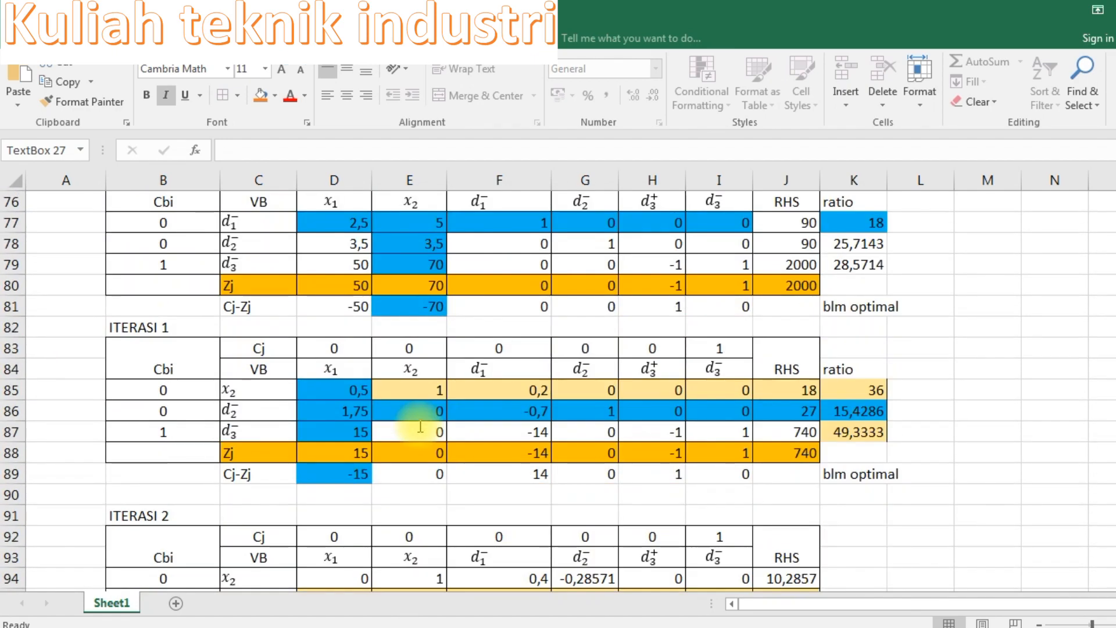
scroll(420, 427, "down", 6)
key("ctrl+v")
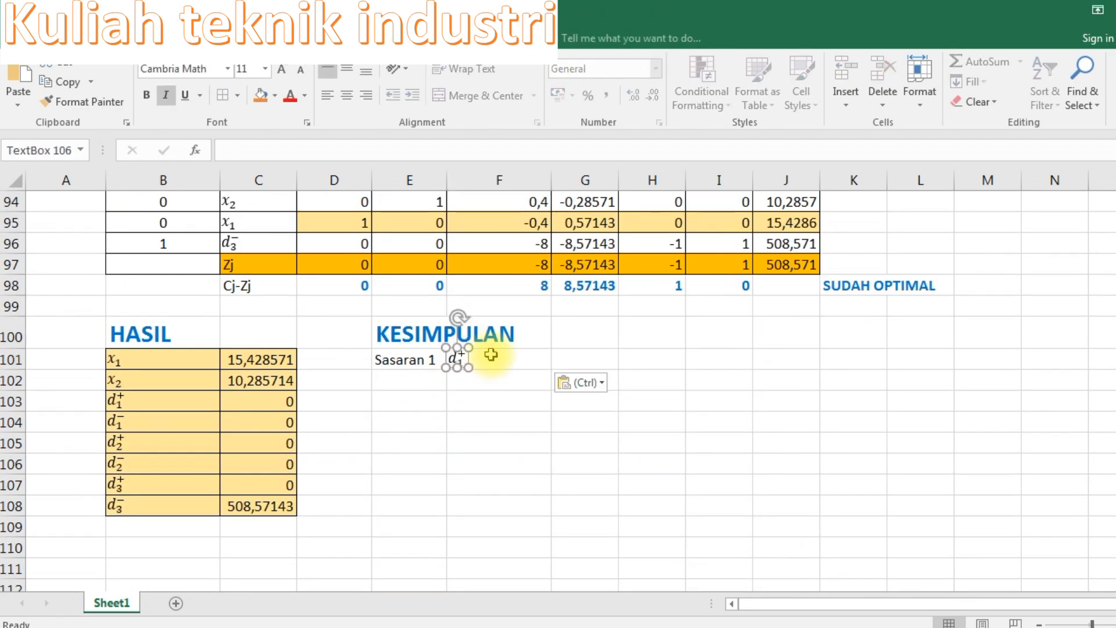
Step: Extend the equation in F101 so that it reads d1+ = 0
left_click(457, 355)
type("= ")
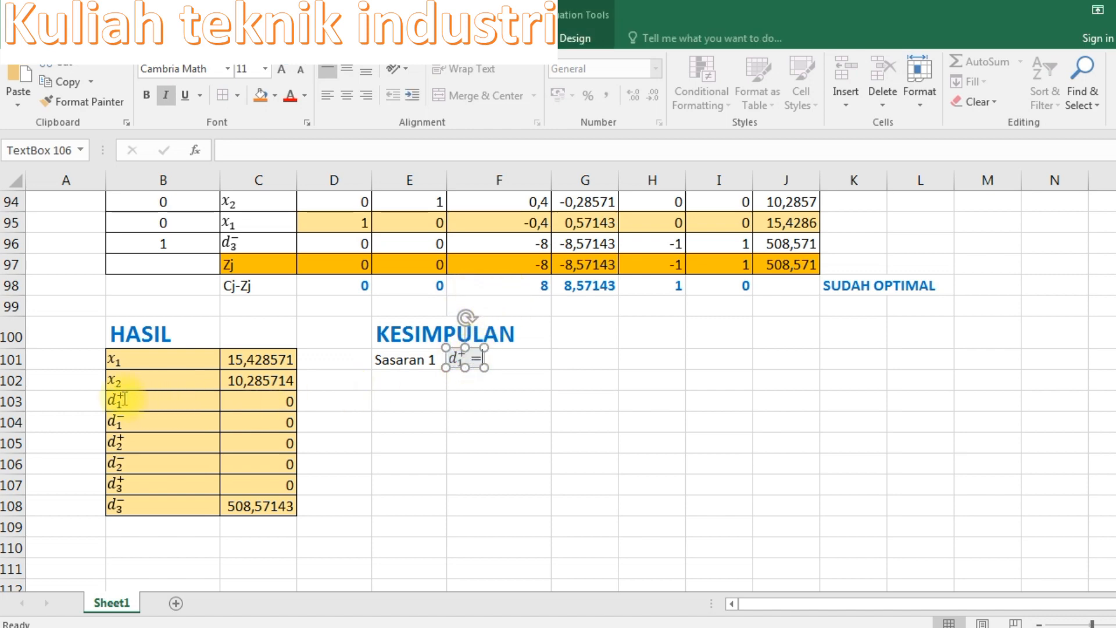
type("0")
left_click(431, 416)
Step: Enter the verdict "Sasaran Terpenuhi" in G101 for Sasaran 1
left_click(594, 359)
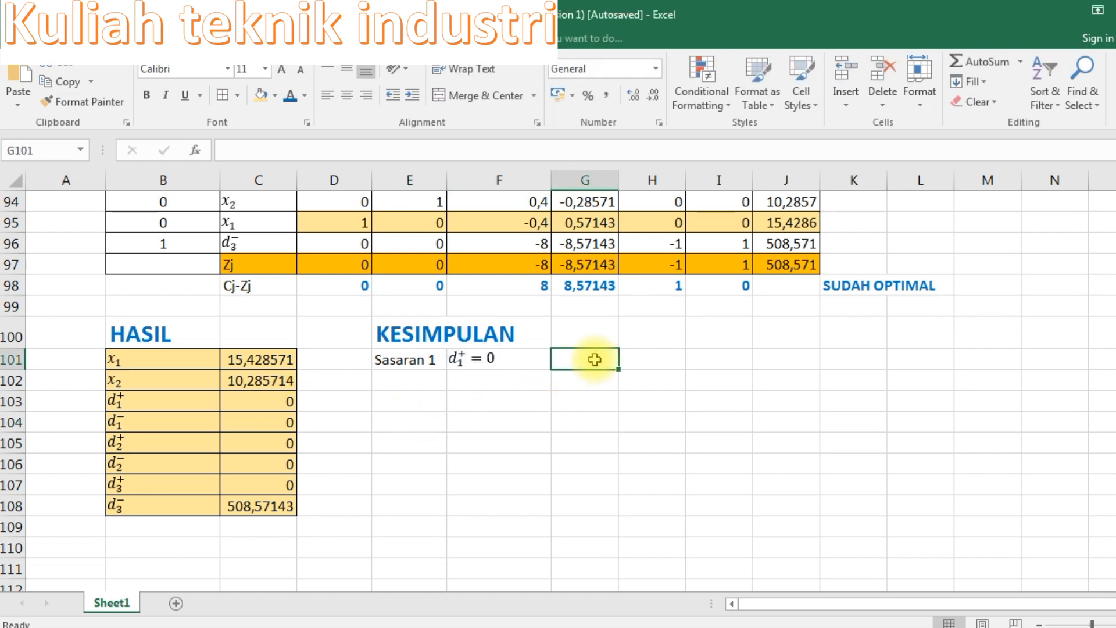
type("SA")
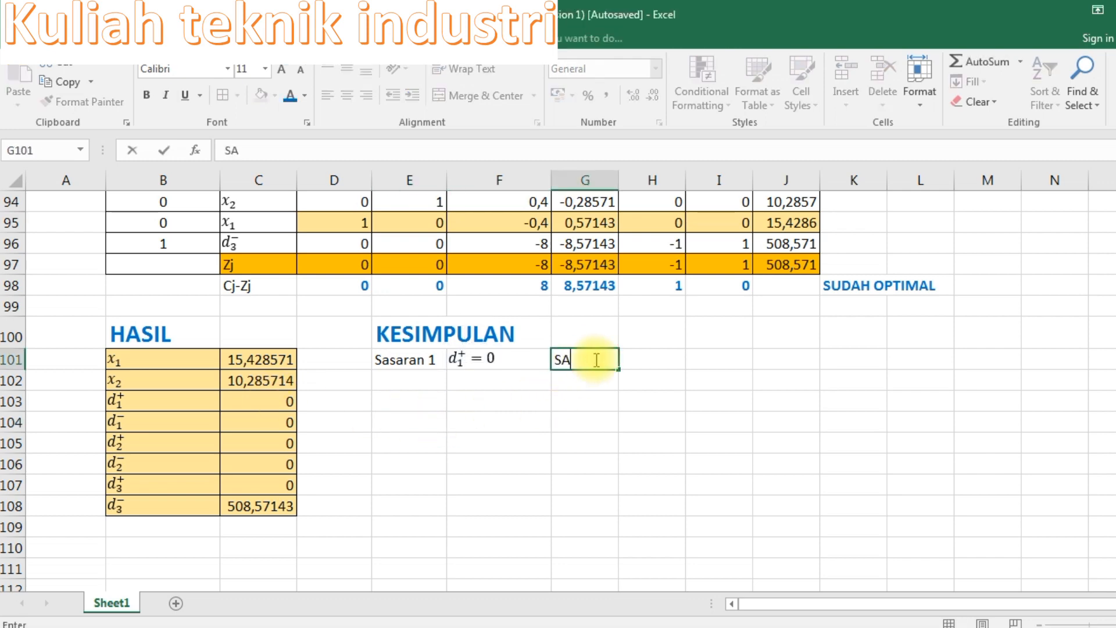
type("saran ")
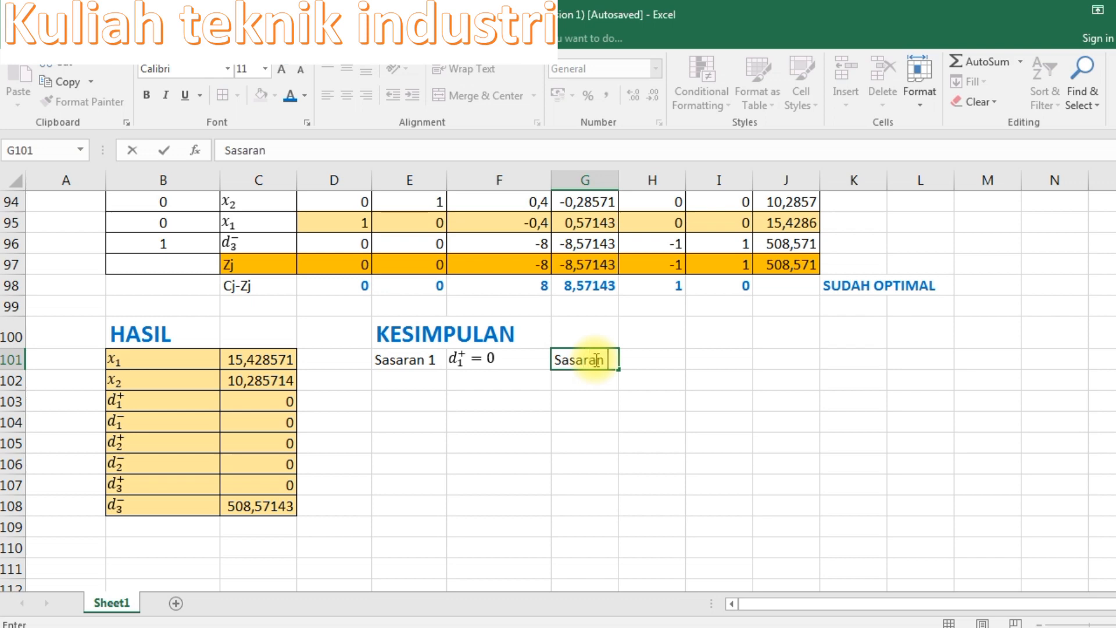
type("Terpenuh")
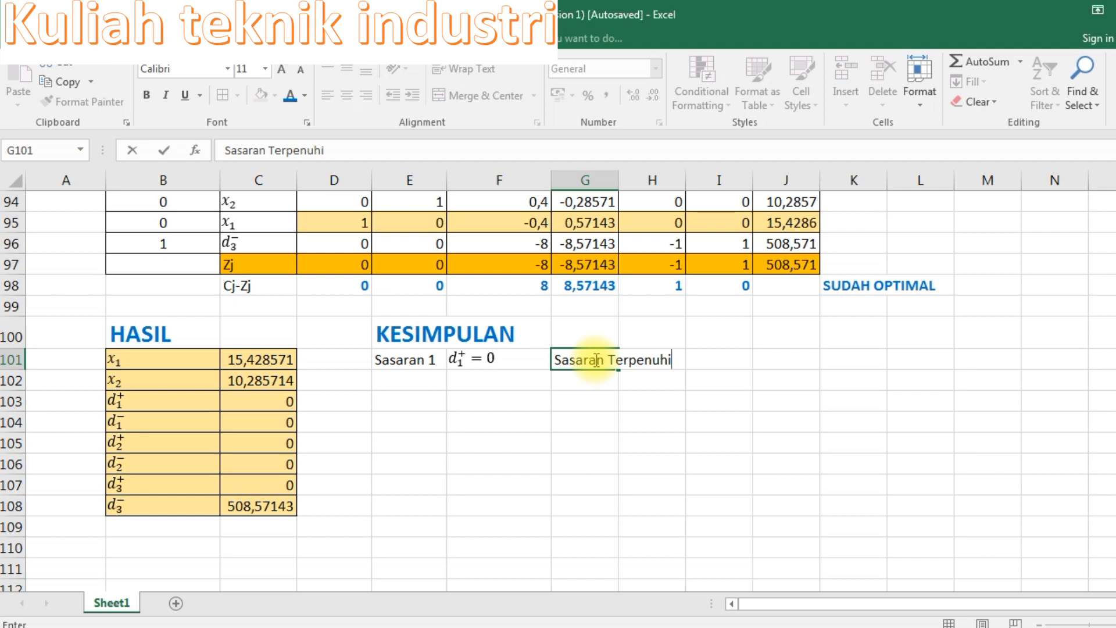
type("i")
key("Tab")
key("Tab")
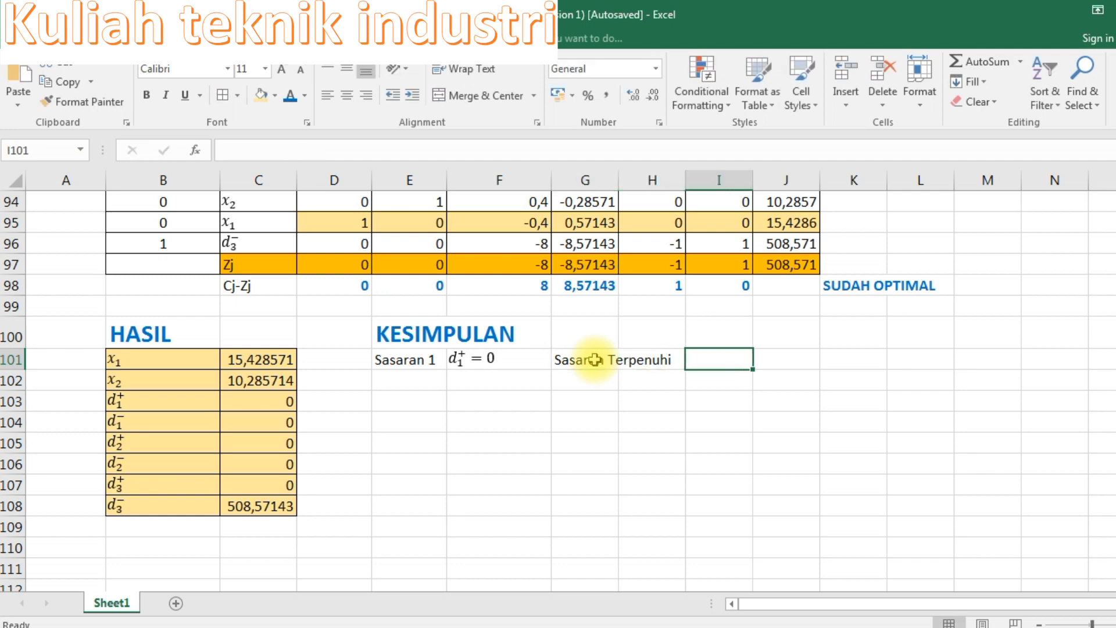
Step: Enter the explanation "Tdk penyimpangan di atas nilai sasaran. Artinya sasaran" in I101
type("T")
key("BackSpace")
type("Tdkpenyimpanga")
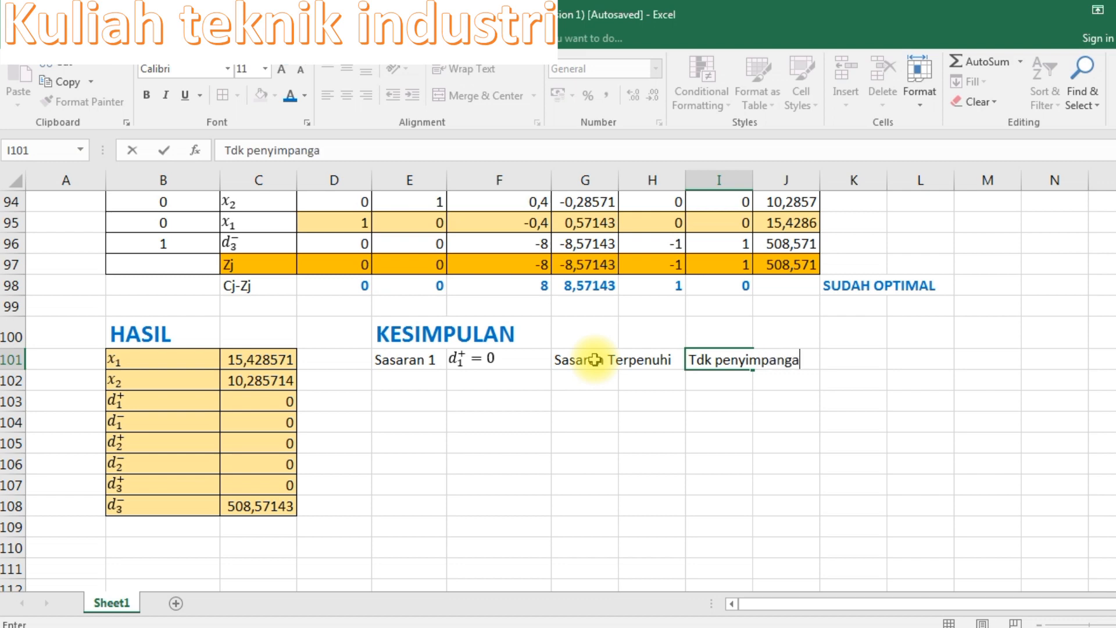
type("n di atas nilai sasa")
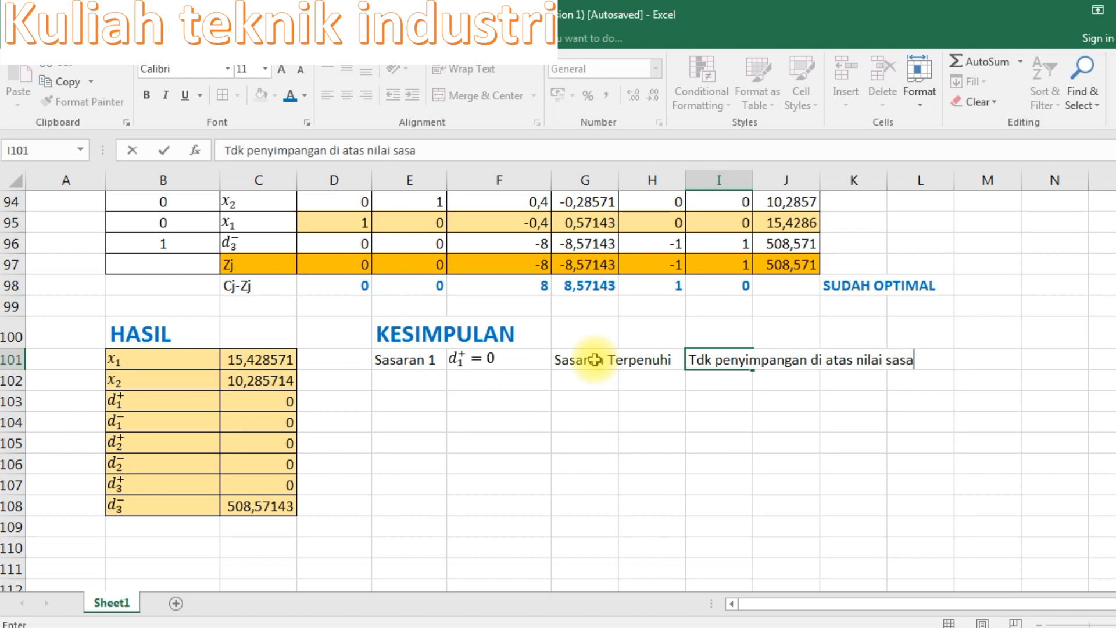
type("ran. aaa")
key("BackSpace")
key("BackSpace")
key("BackSpace")
type("ASrin")
key("BackSpace")
key("BackSpace")
key("BackSpace")
key("BackSpace")
type("ritny")
key("BackSpace")
key("BackSpace")
type("ist")
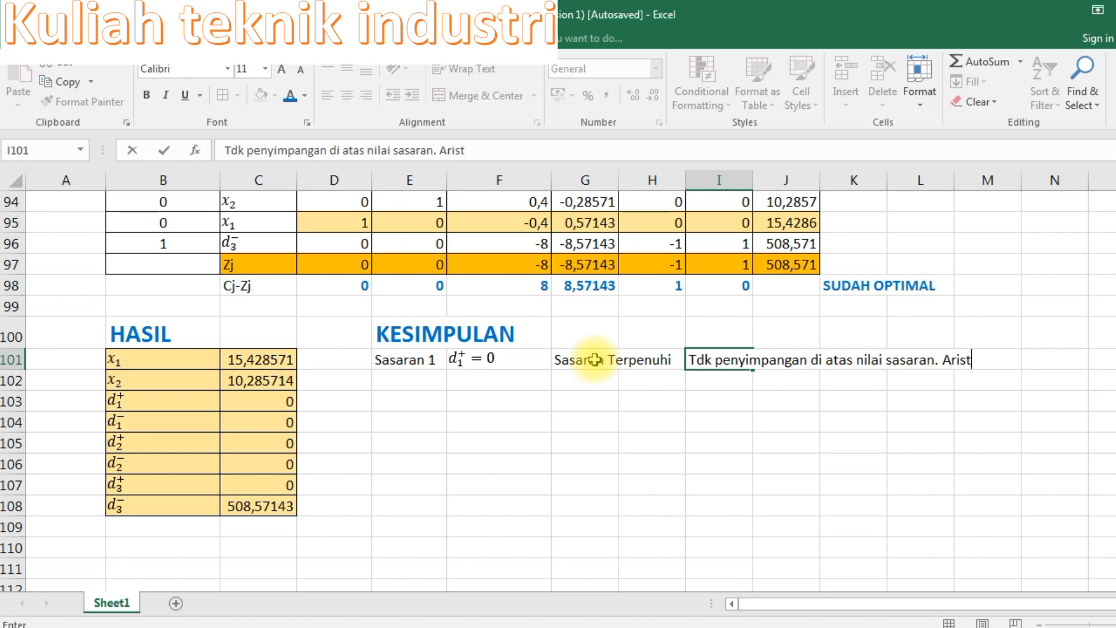
key("BackSpace")
key("BackSpace")
type("tinya")
type(" sasara")
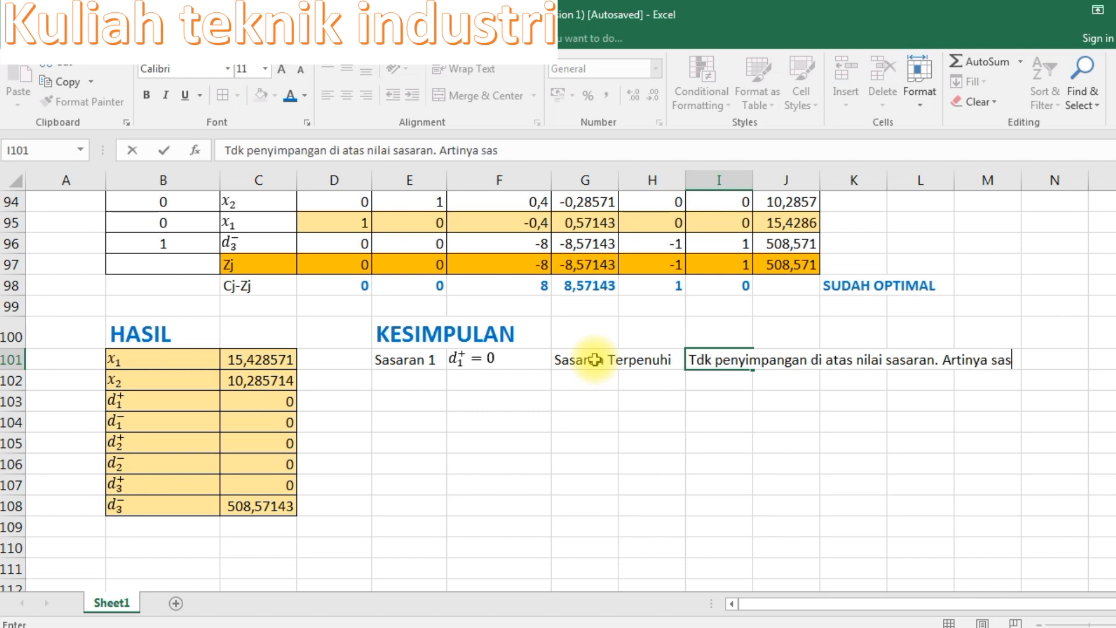
type("n")
key("Return")
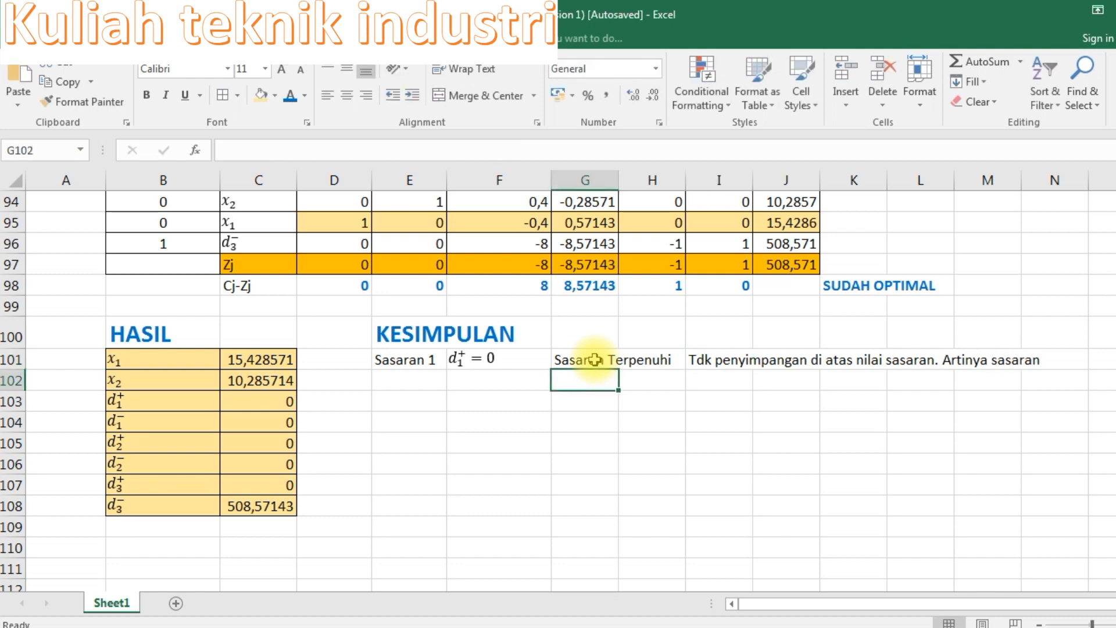
Step: Continue the explanation in I102 with "utk meminimalkan jam lembul di dept 1 terpenuhi"
type("utk")
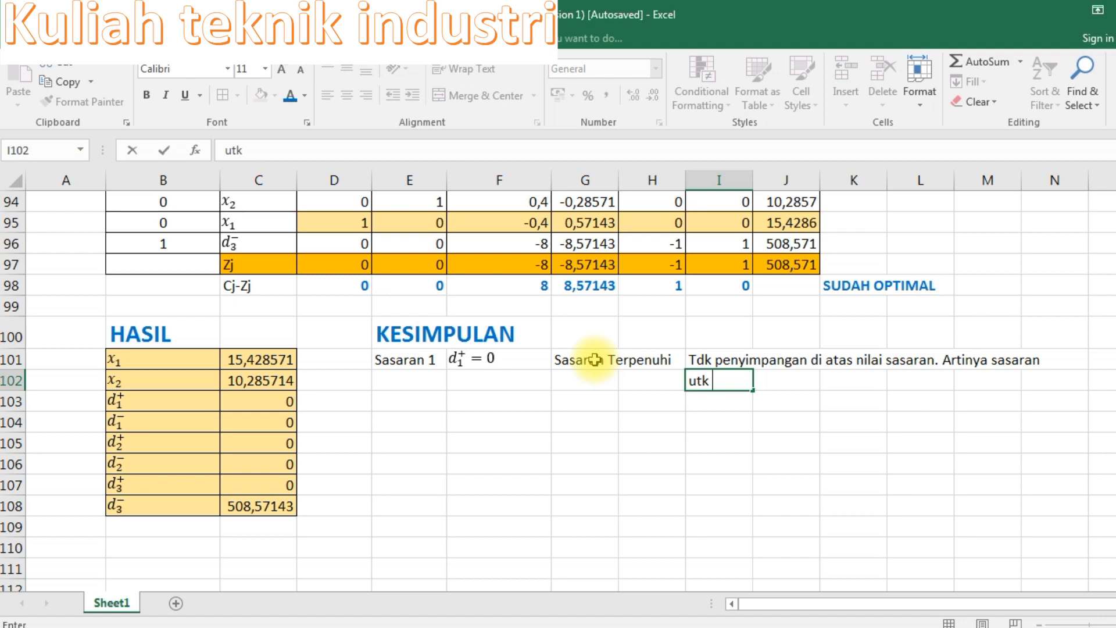
type(" meminimalkan jam lembul di d")
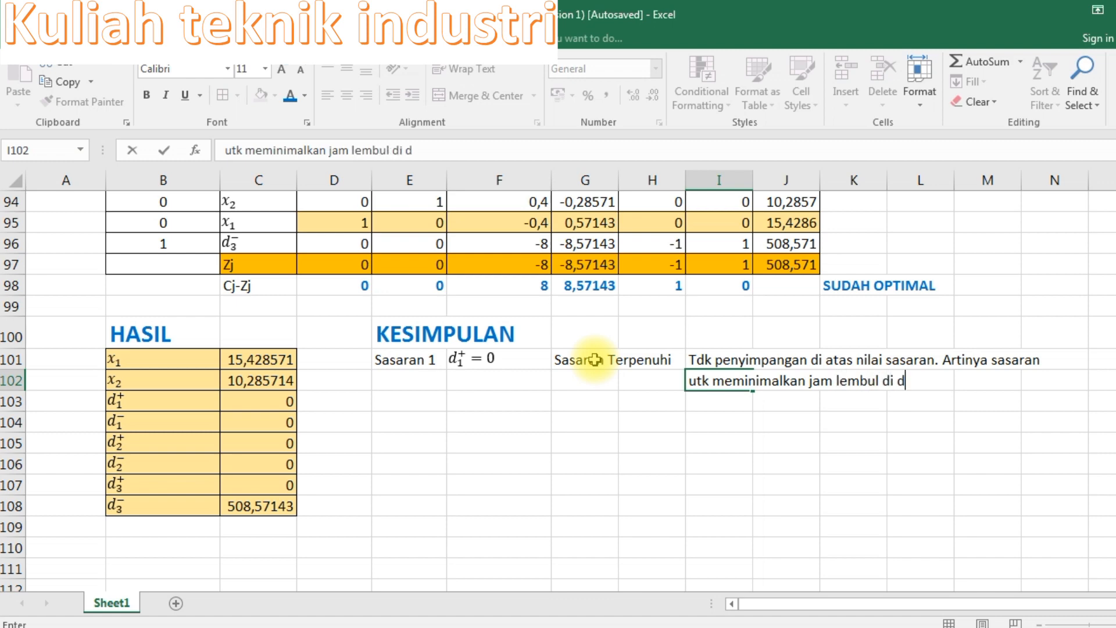
type("ept 1 terpen")
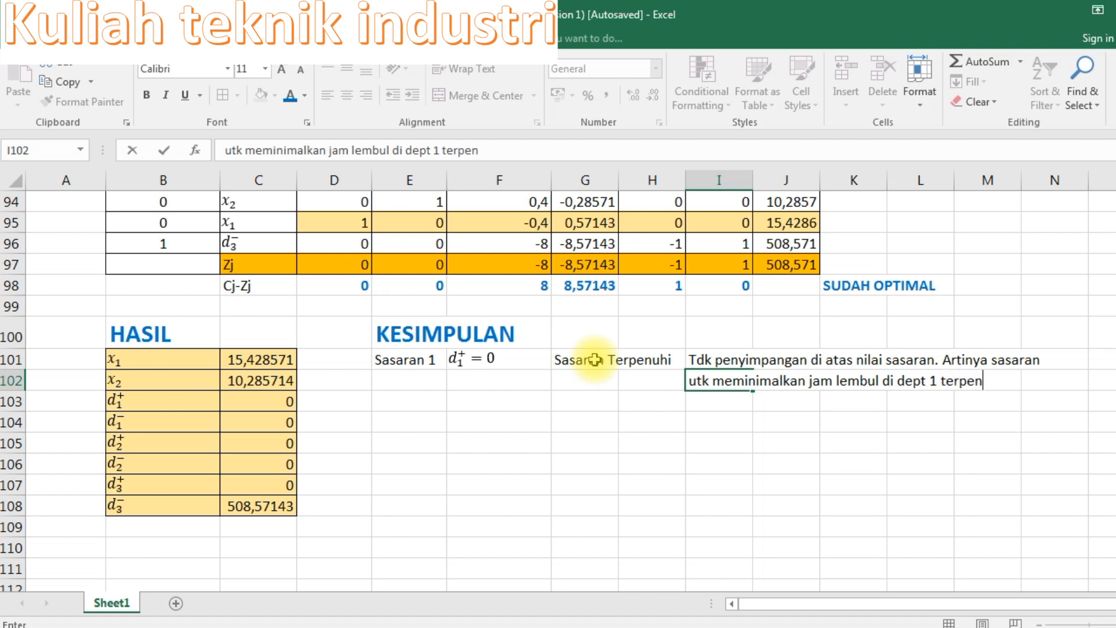
type("uhi")
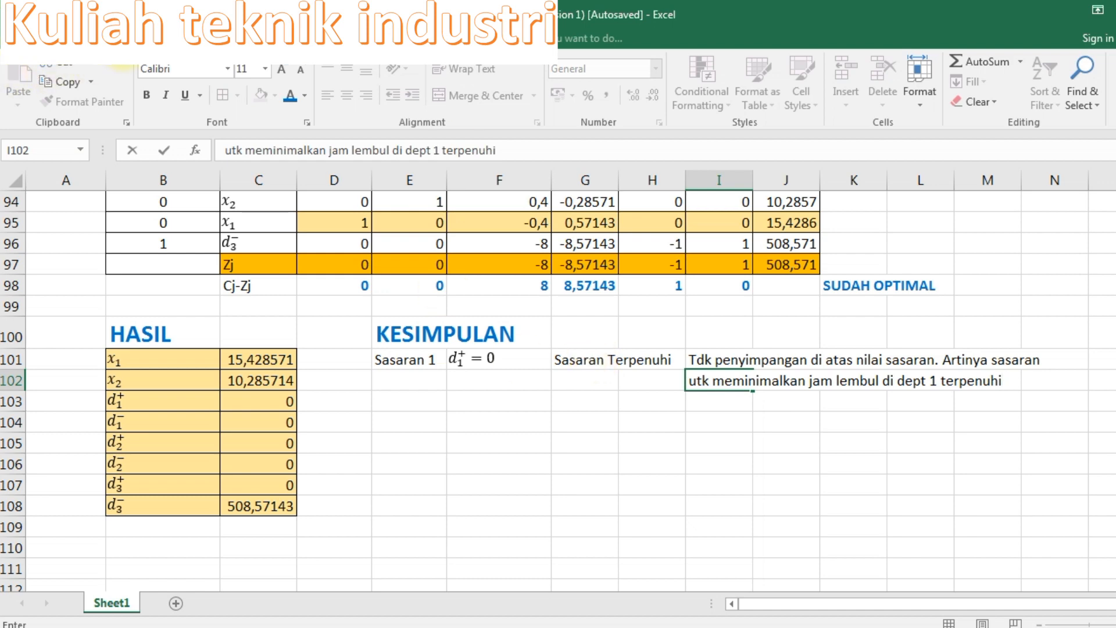
Step: Append the less-than-or-equal symbol and 90 to the end of the explanation in I102
left_click(125, 38)
left_click(1075, 82)
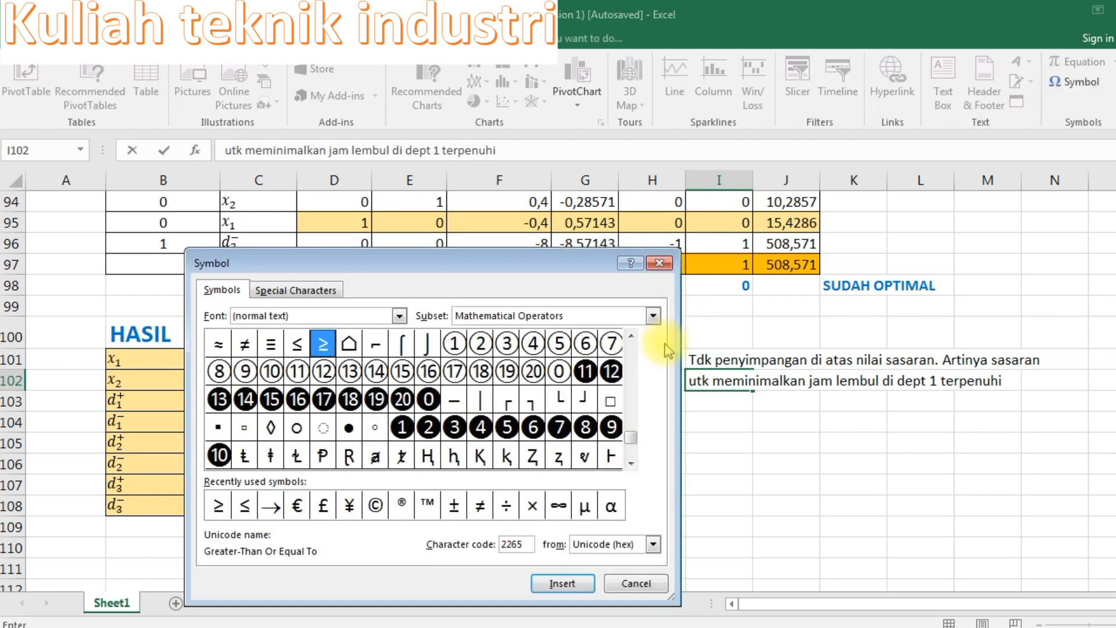
left_click(244, 507)
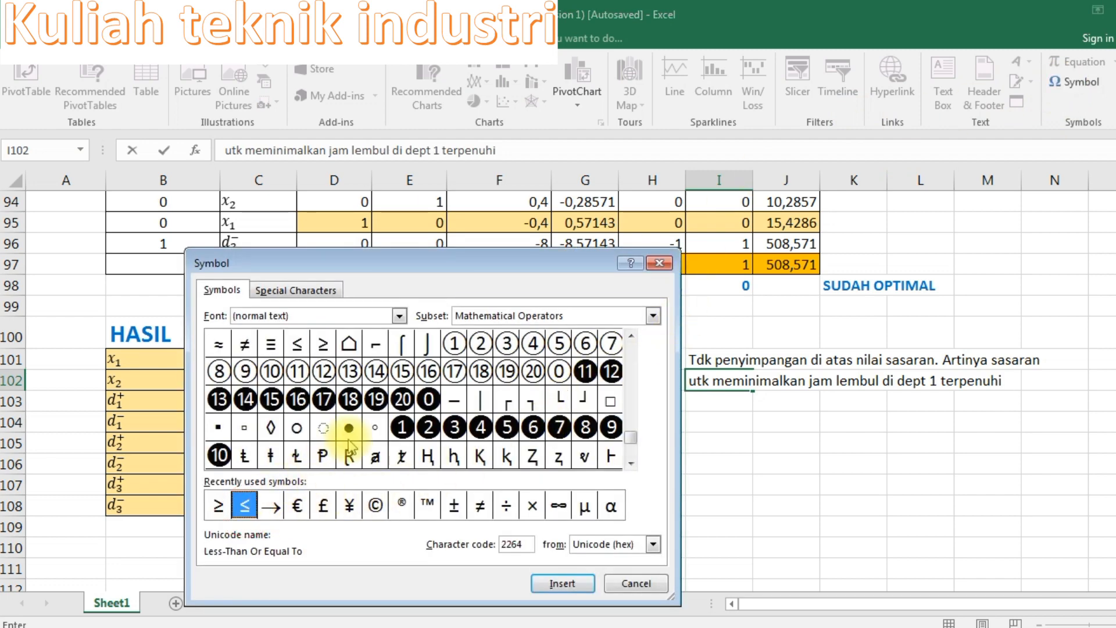
left_click(581, 583)
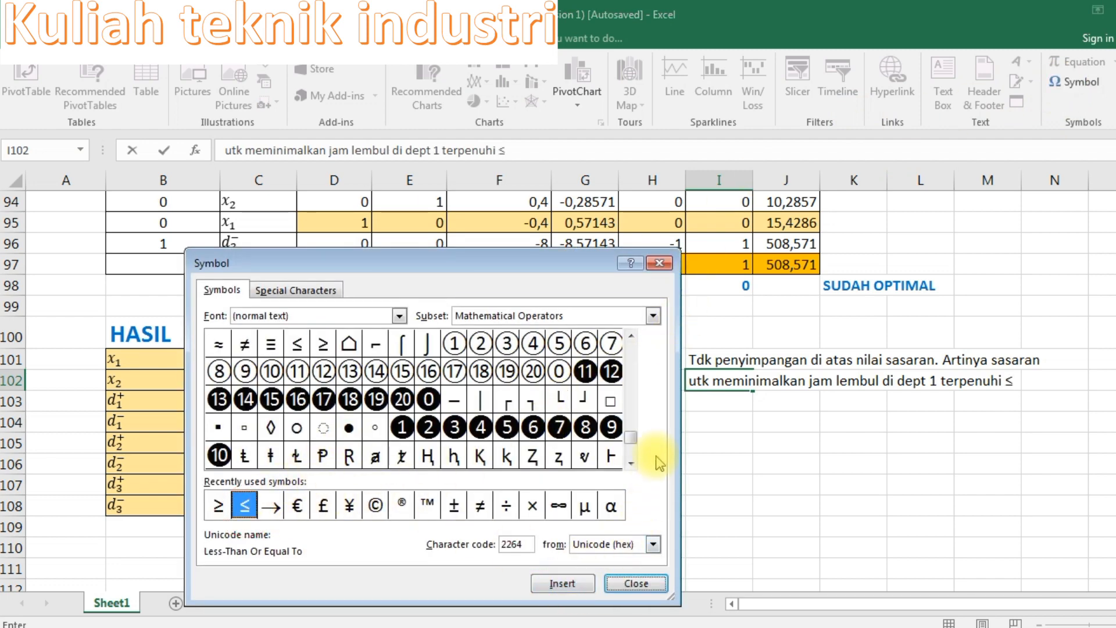
left_click(636, 583)
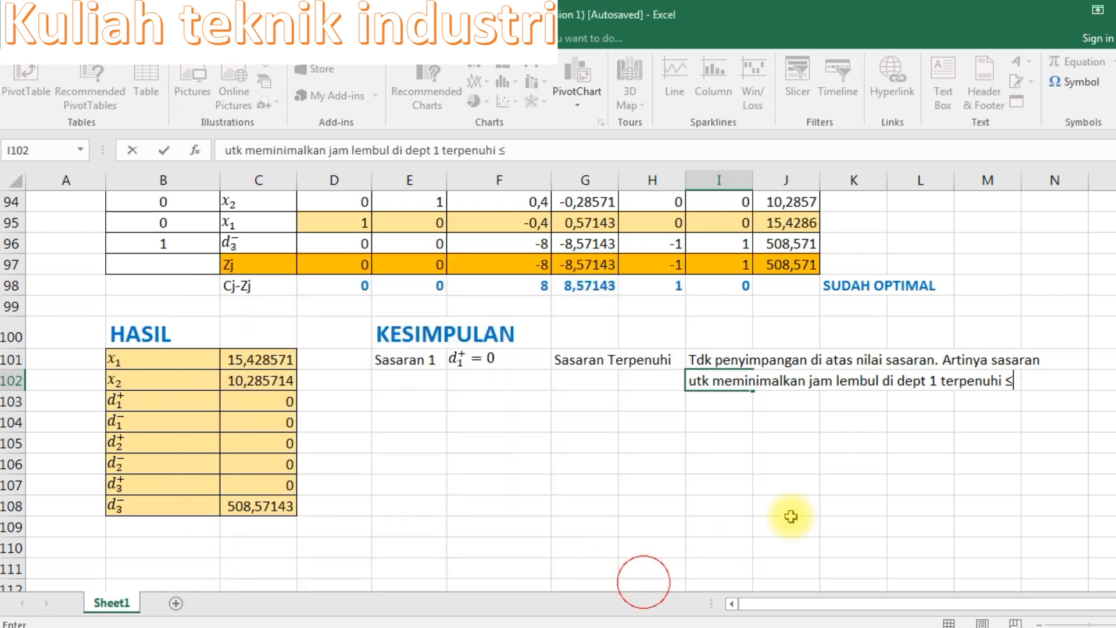
type("90")
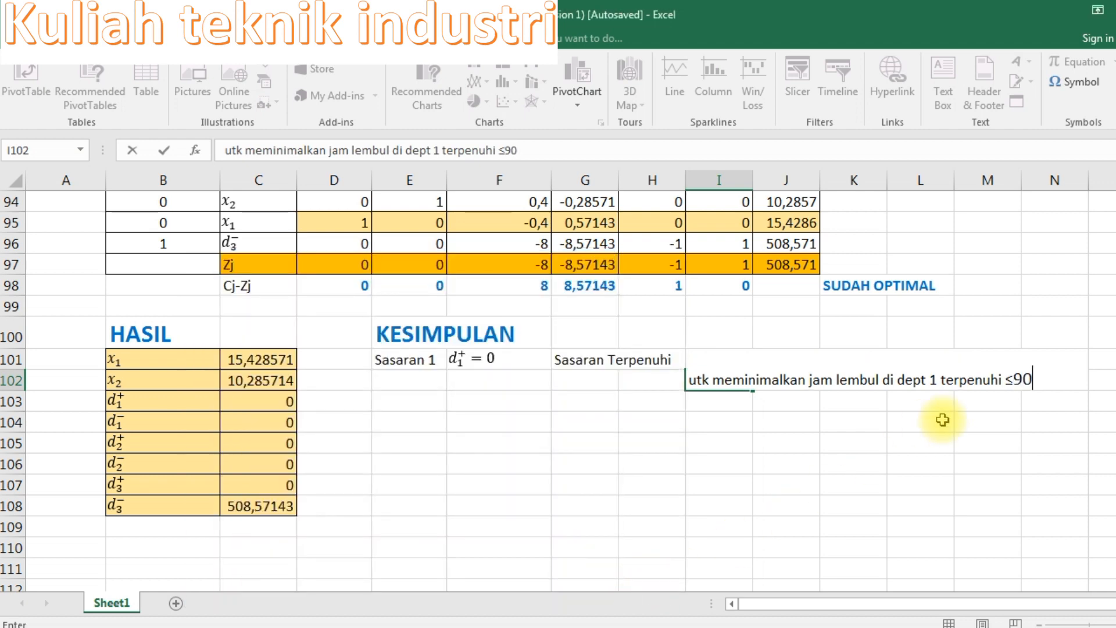
left_click(996, 420)
left_click(1023, 384)
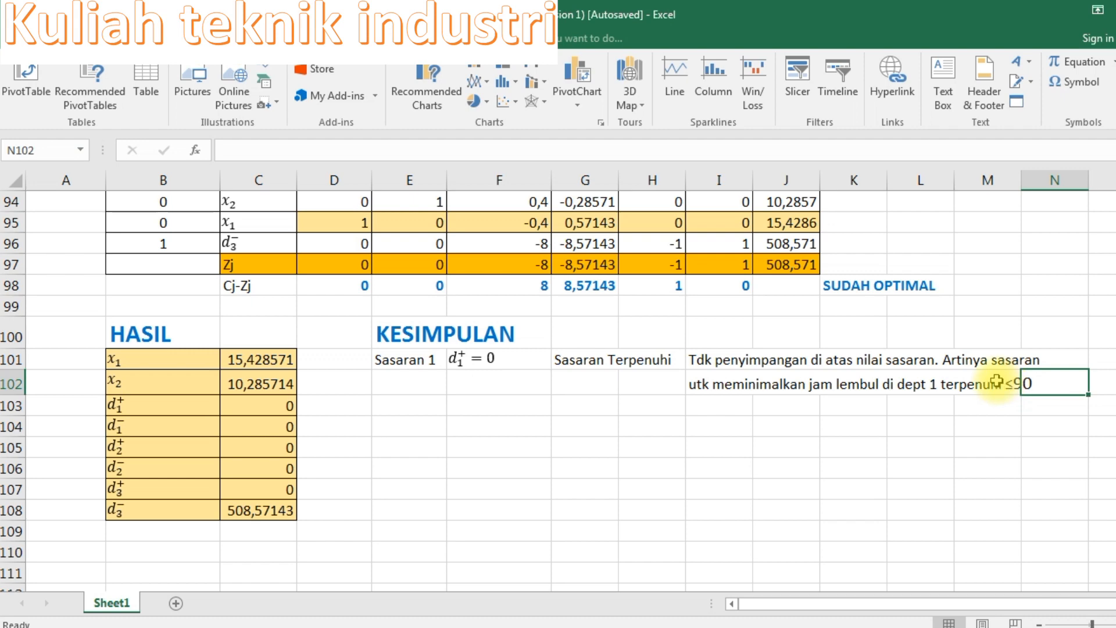
Step: Enter the label Sasaran 2 in E103 under KESIMPULAN
left_click(430, 405)
type("Sasaran")
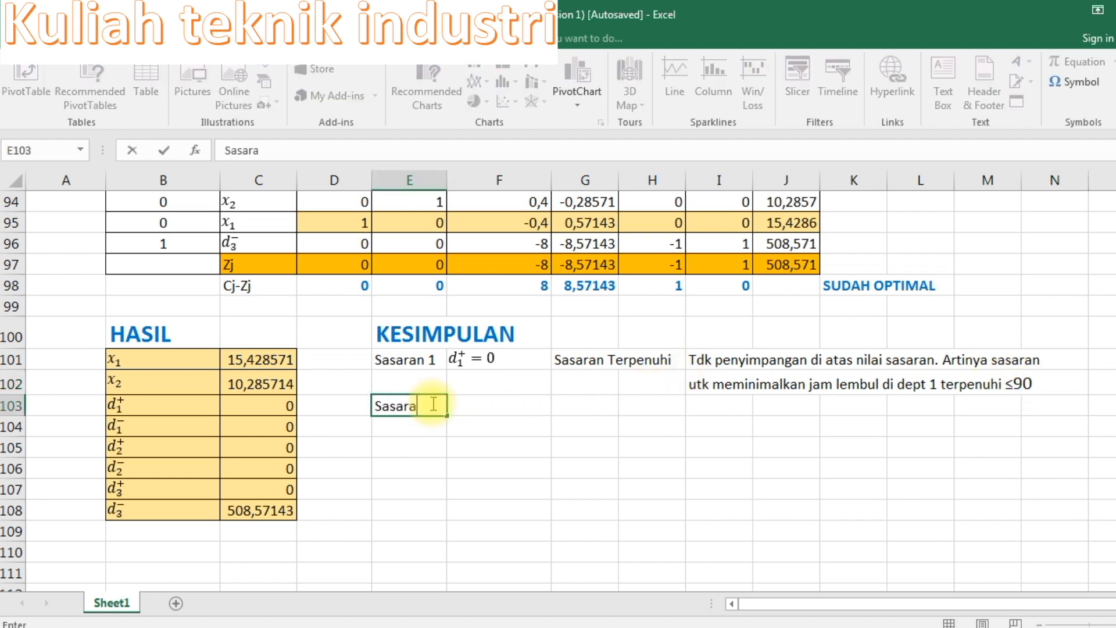
left_click(488, 405)
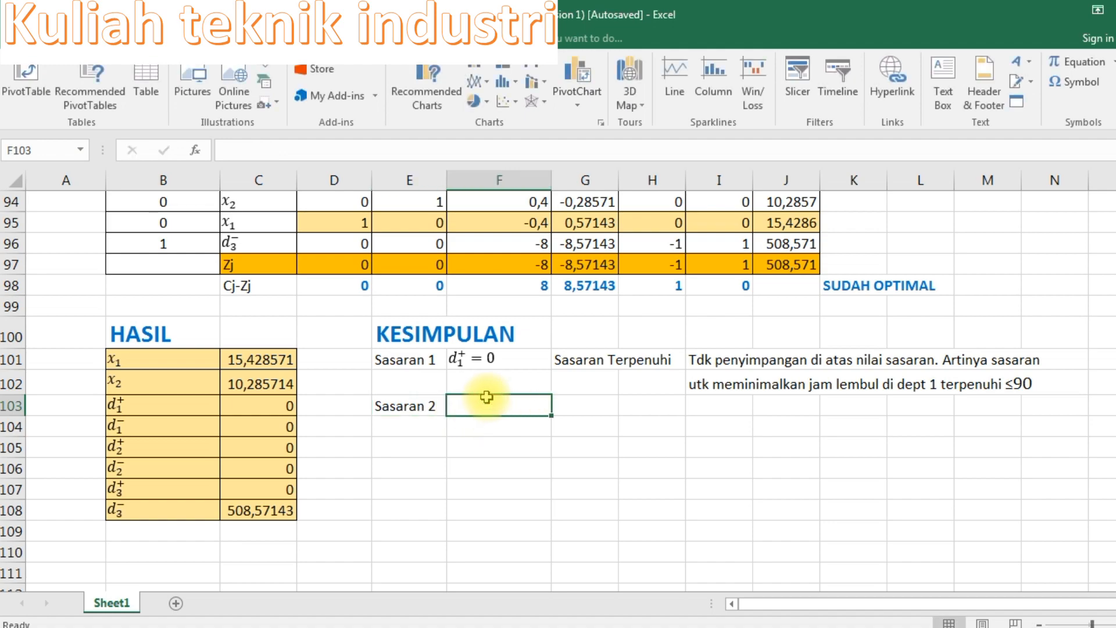
Step: Copy the d2+ equation box beside Sasaran 2 in the METODE SEQUENTIAL table into F103
scroll(204, 366, "up", 18)
scroll(201, 366, "up", 5)
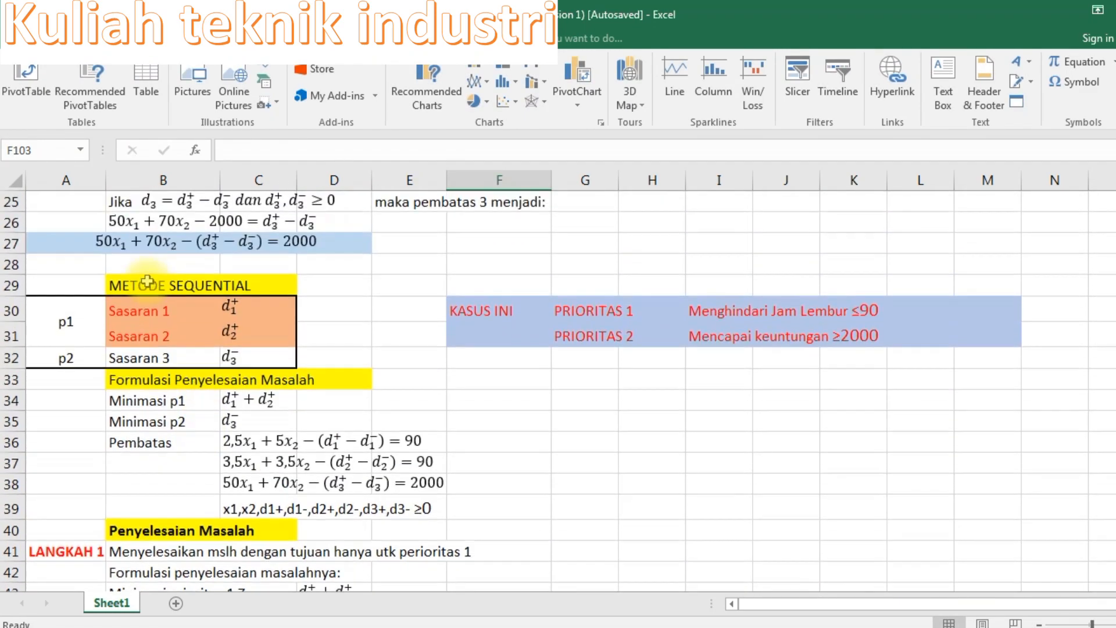
left_click(230, 334)
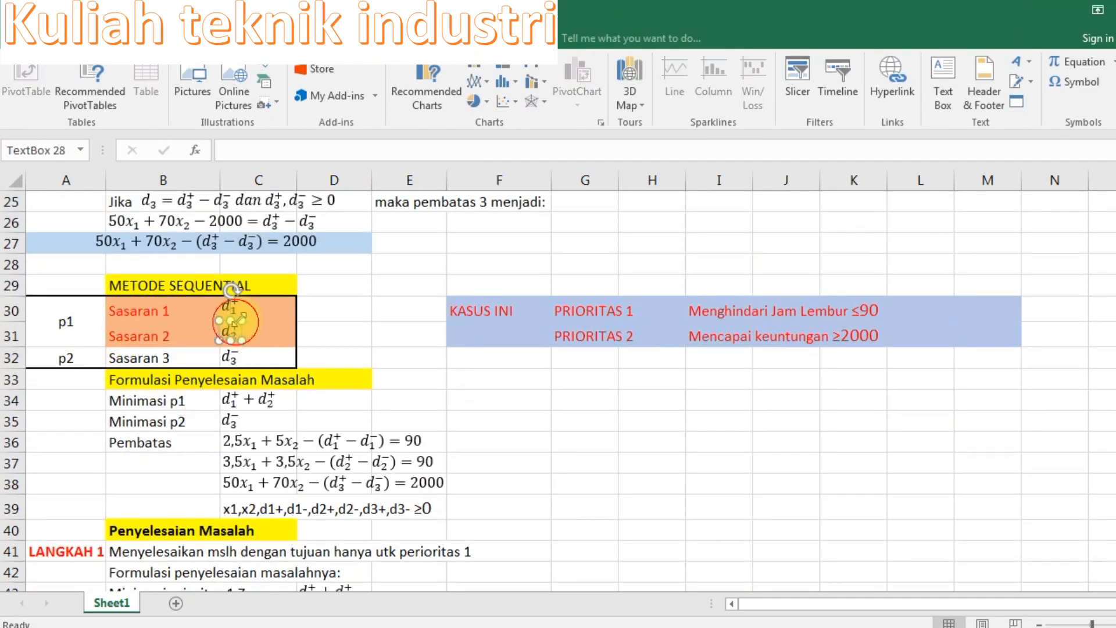
scroll(456, 395, "down", 20)
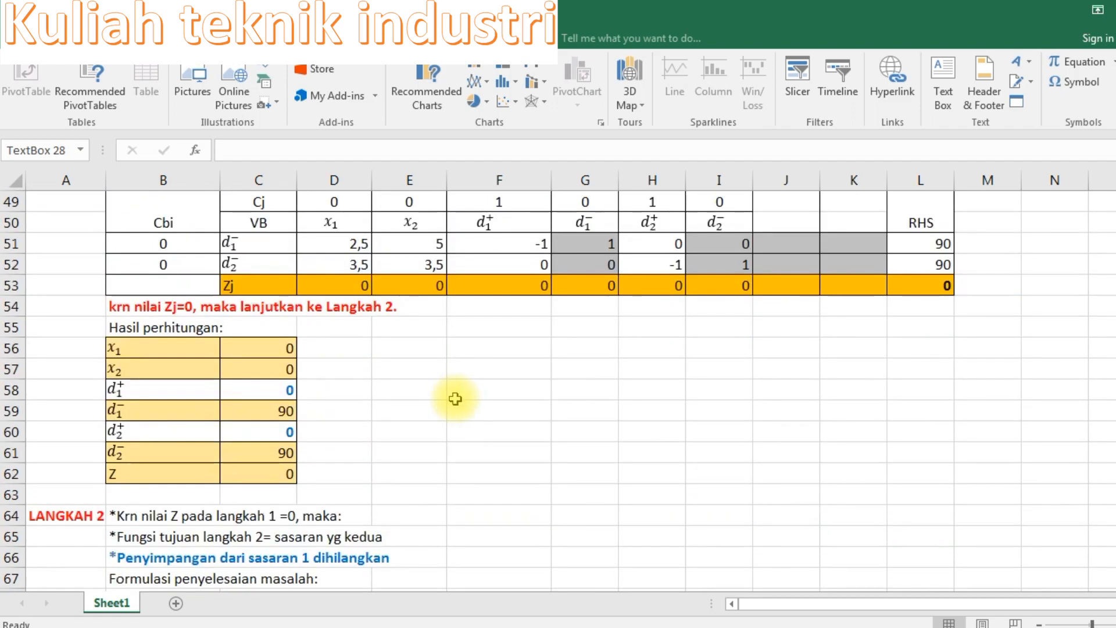
scroll(463, 408, "down", 2)
left_click(478, 279)
key("ctrl+v")
scroll(534, 324, "up", 2)
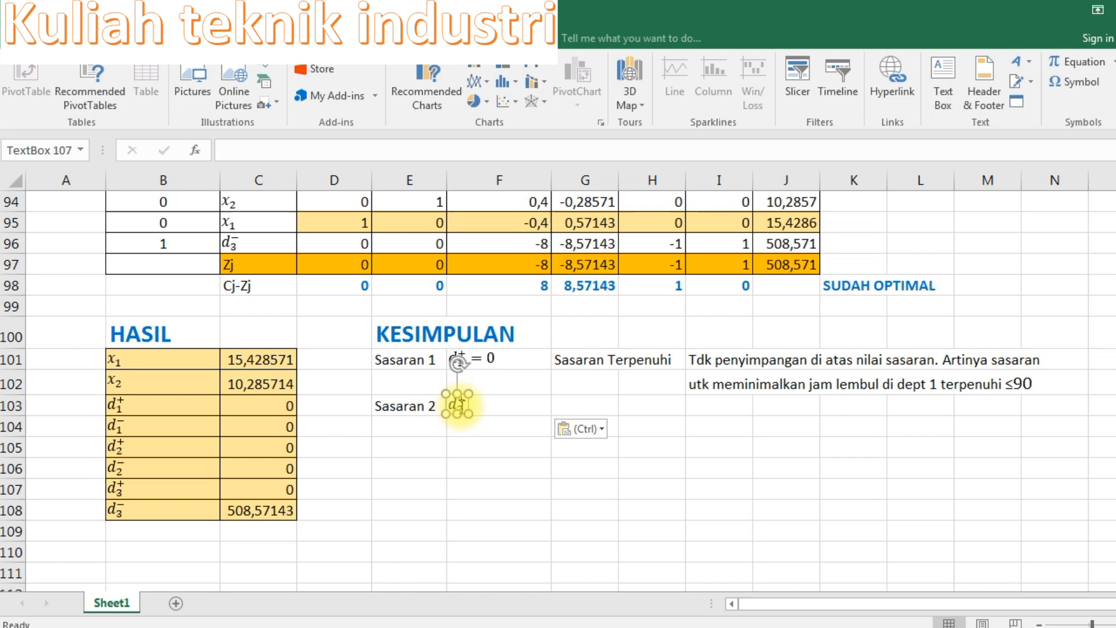
Step: Complete the d2+ equation beside Sasaran 2 under KESIMPULAN with "= 0"
left_click(457, 405)
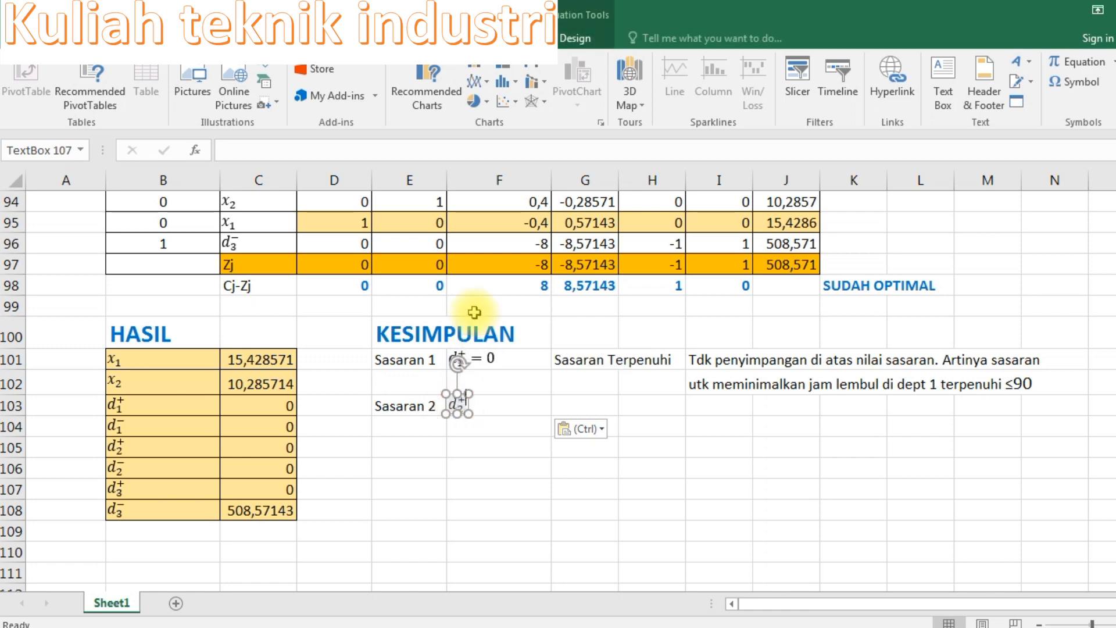
type("= ")
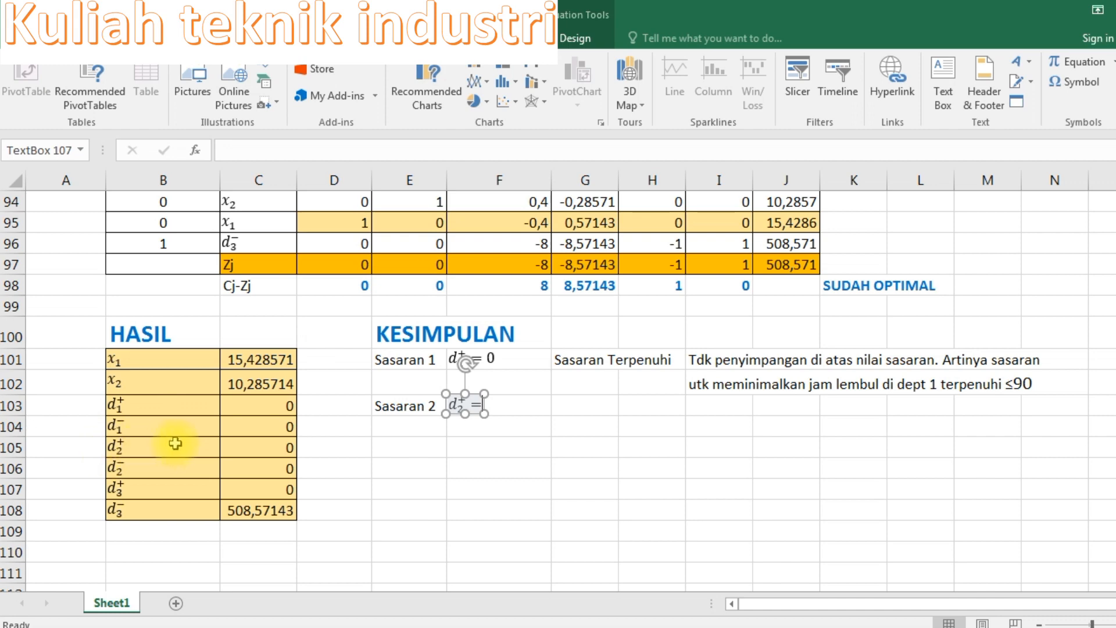
type("0")
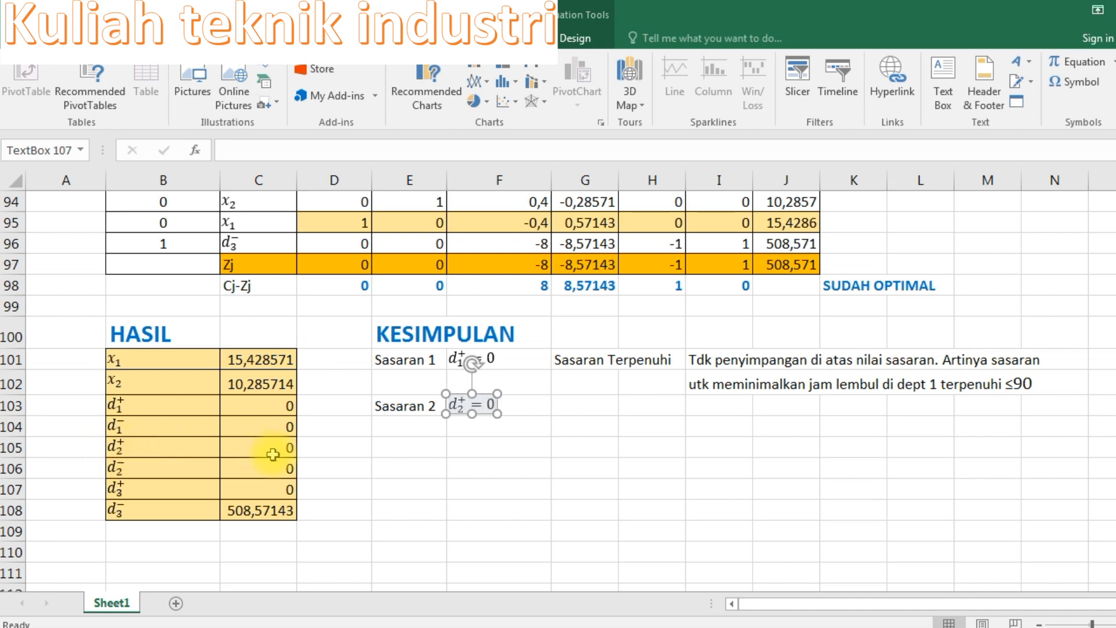
left_click(735, 578)
Step: Copy the Sasaran 1 status and two-line explanation from G101:N102 to the Sasaran 2 rows starting at G103
left_click_drag(587, 362, 1046, 378)
key("ctrl+c")
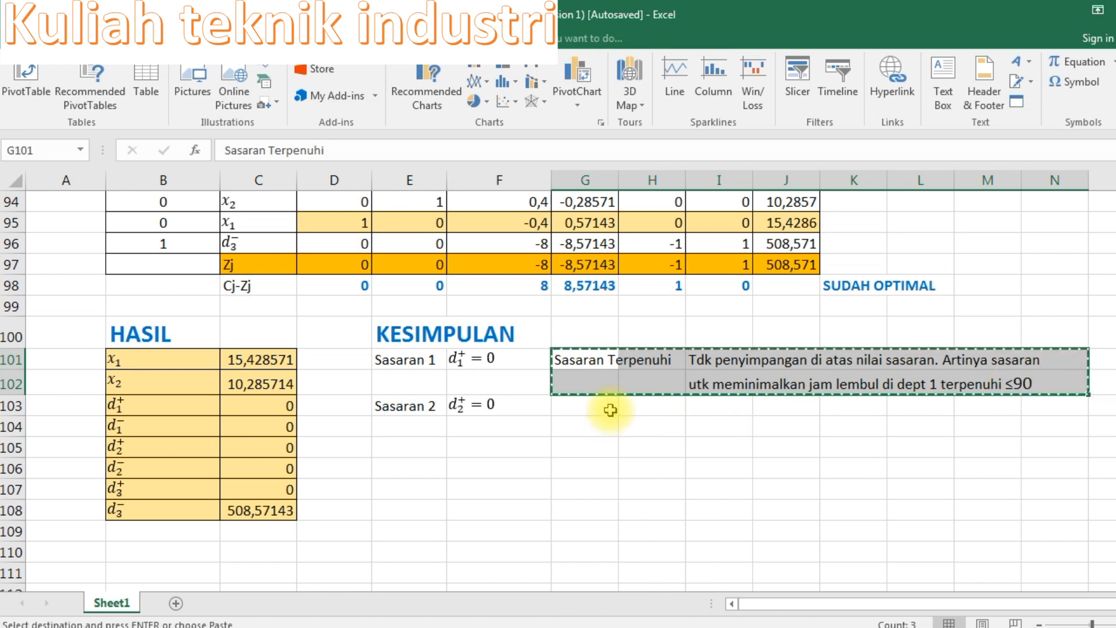
left_click(609, 412)
key("Return")
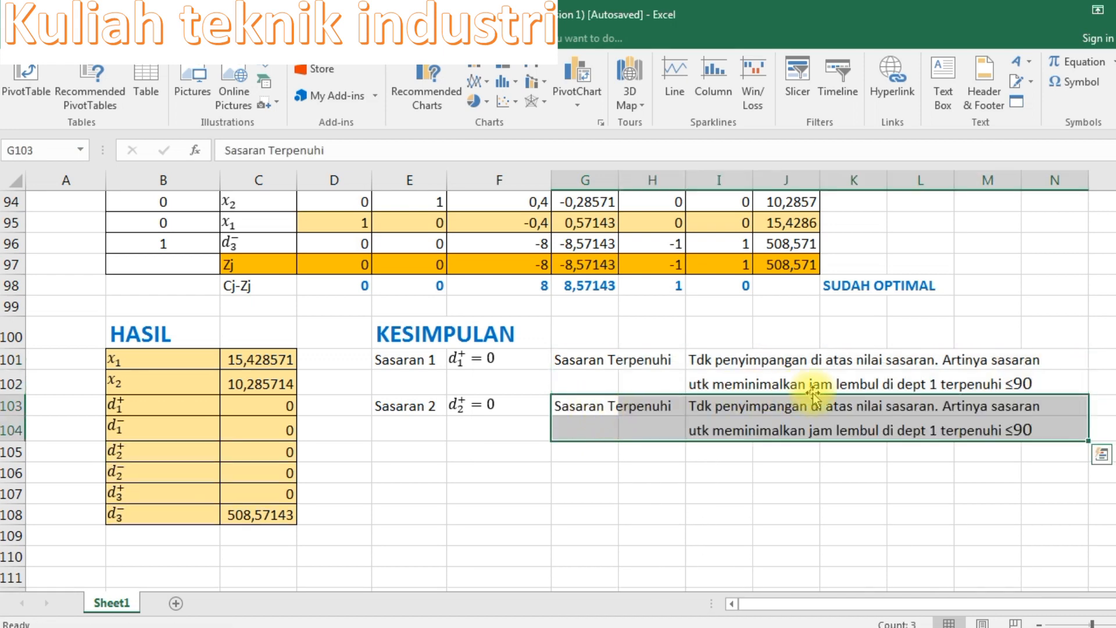
Step: Correct the word "lembul" to "lembur" in the Sasaran 1 explanation in I102
left_click(696, 428)
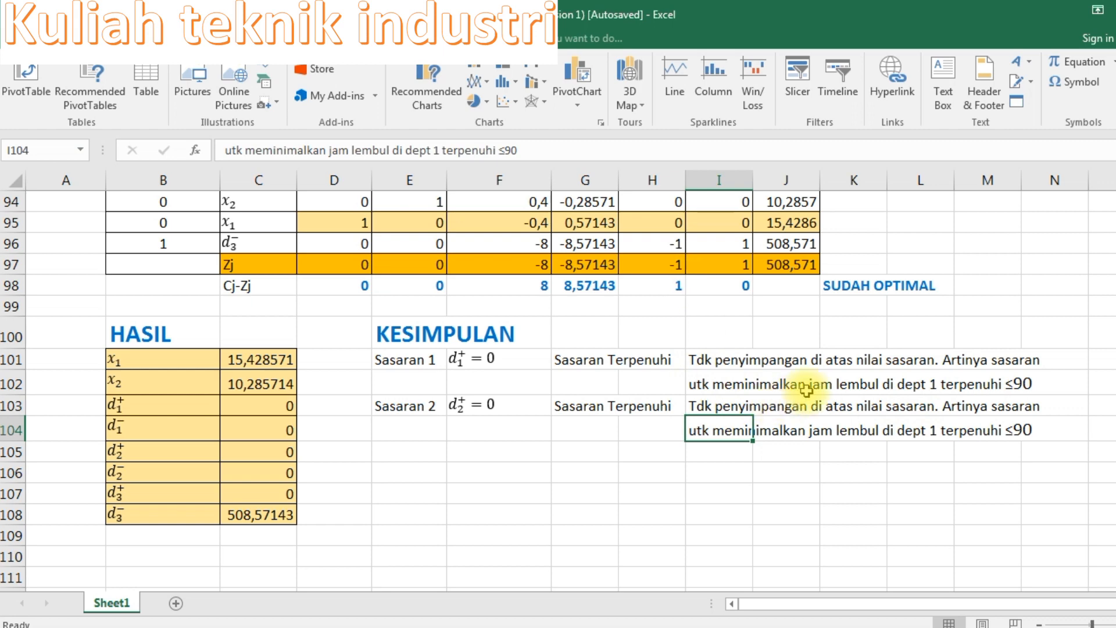
left_click(705, 385)
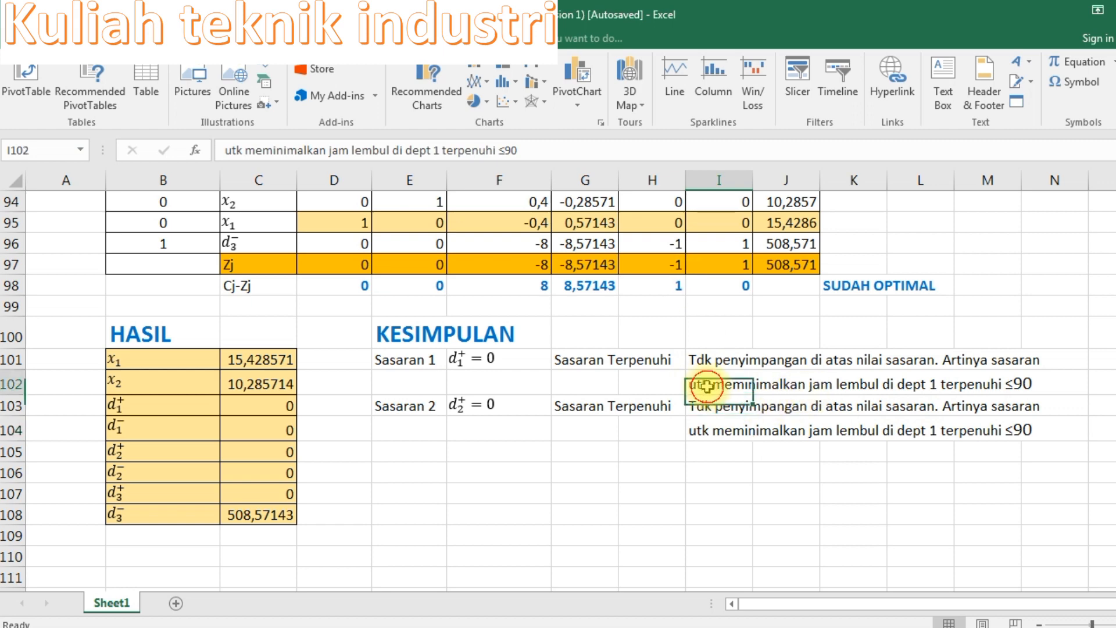
left_click(389, 150)
key("BackSpace")
type("r")
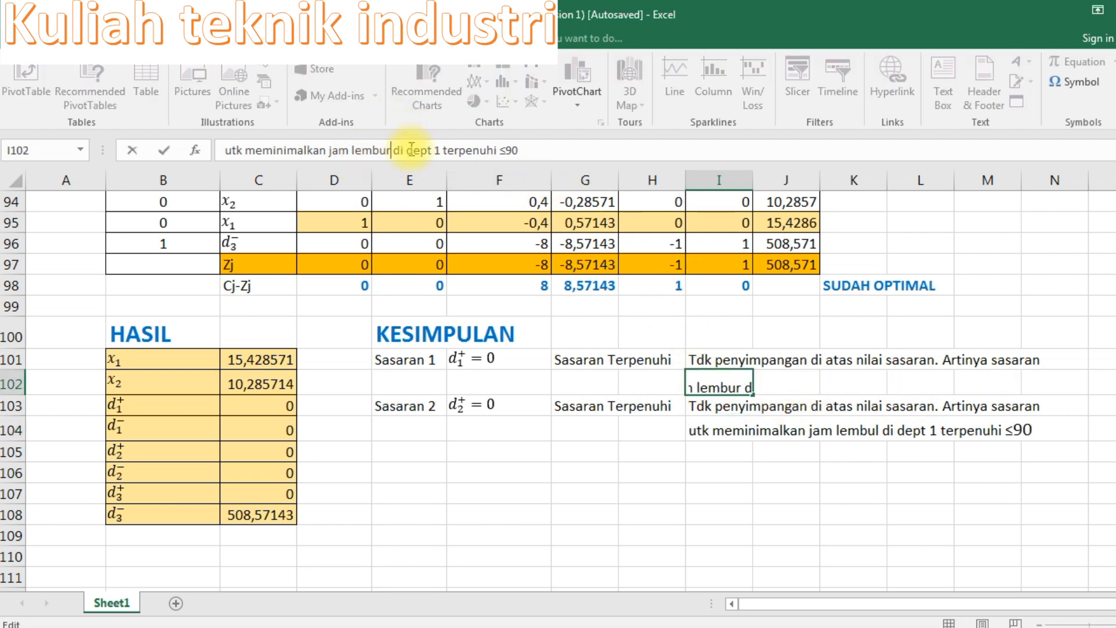
key("Return")
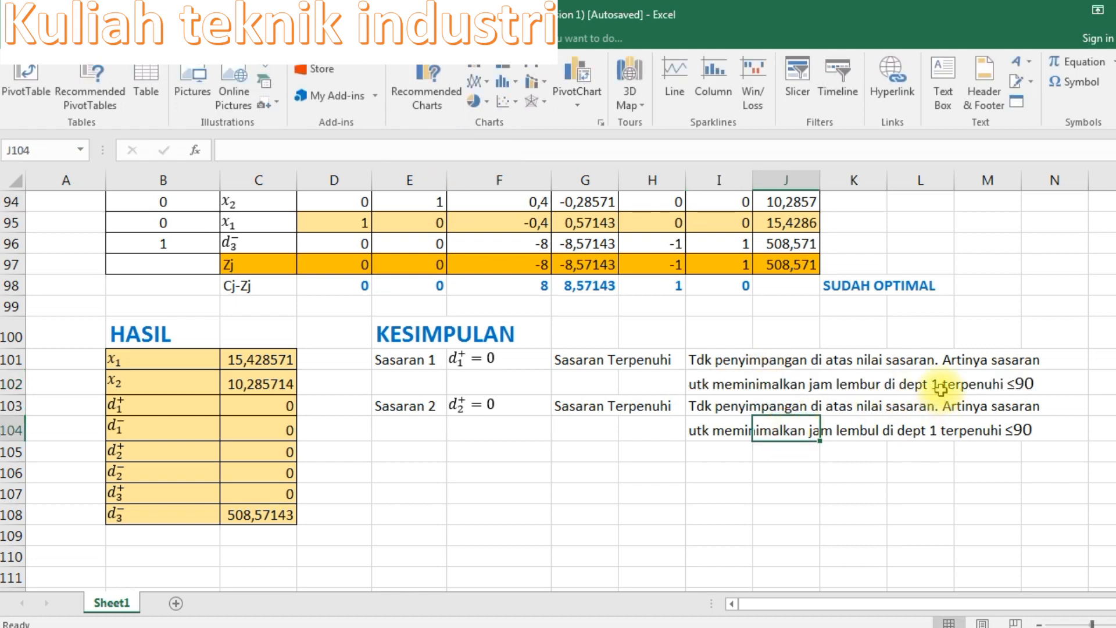
Step: Change the Sasaran 2 explanation in I104 to refer to dept 2 and correct "lembul" to "lembur"
left_click(718, 431)
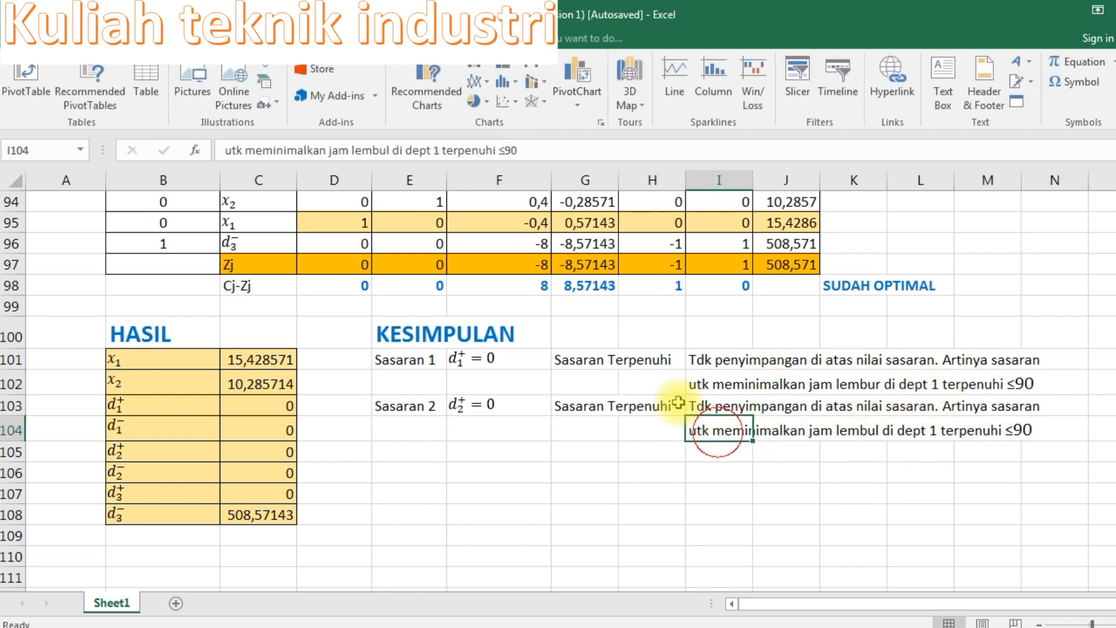
left_click(440, 150)
key("BackSpace")
type("2")
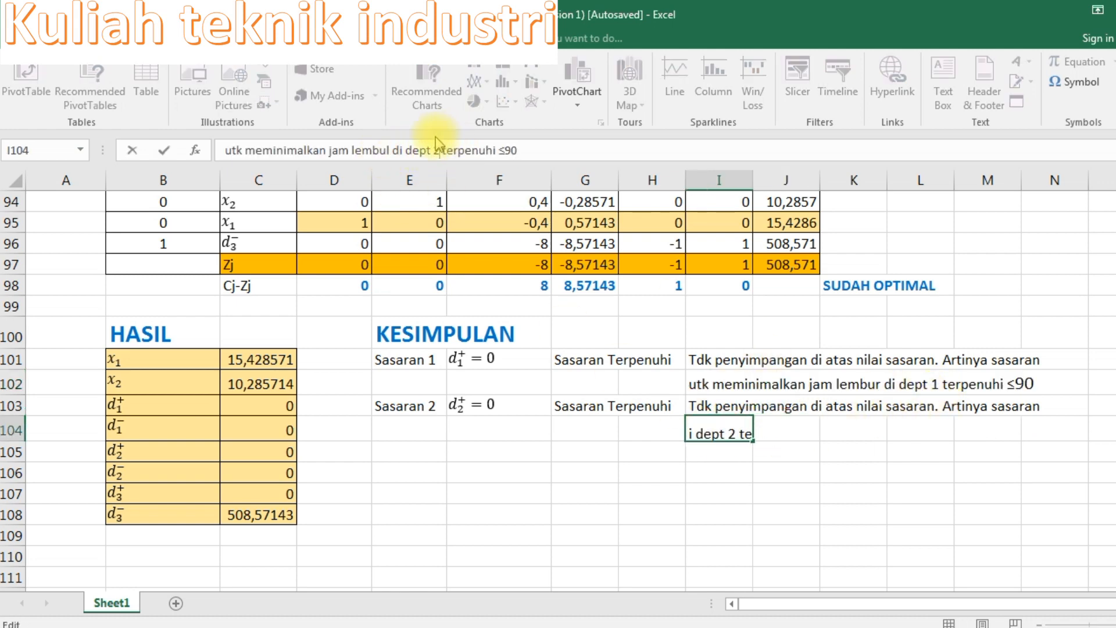
left_click(391, 150)
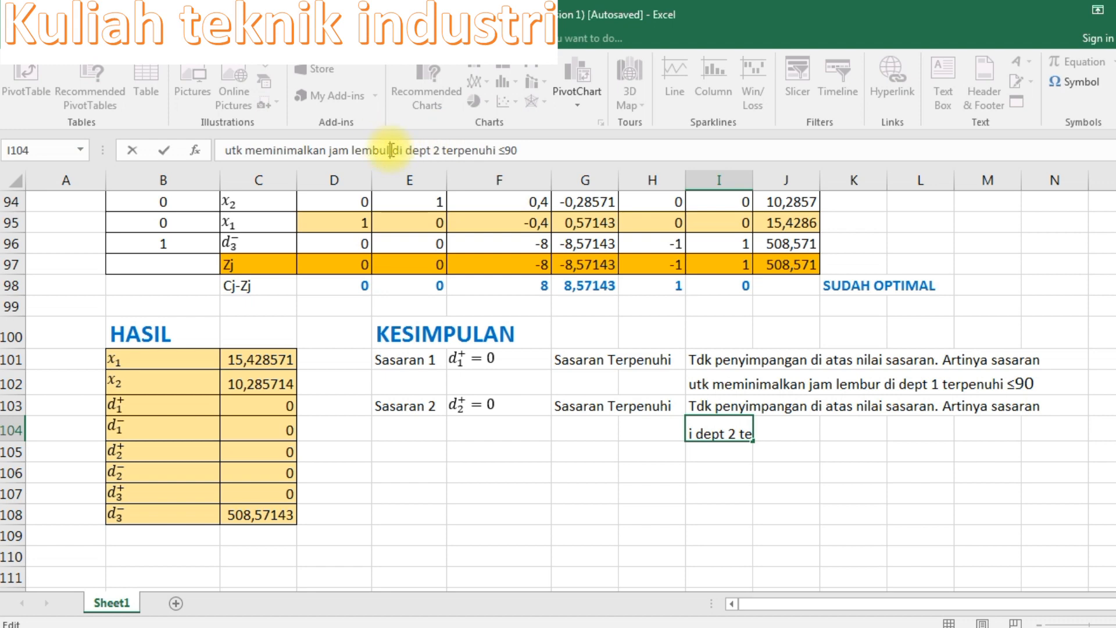
key("BackSpace")
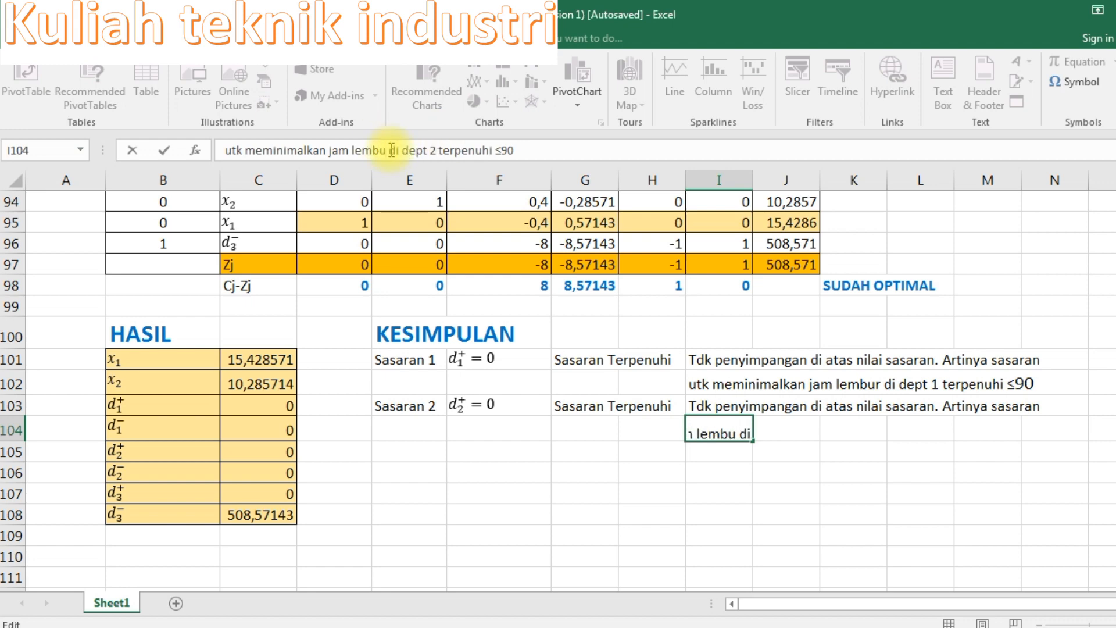
type("r")
Step: Enter the label Sasaran 3 in E105 under KESIMPULAN
left_click(421, 451)
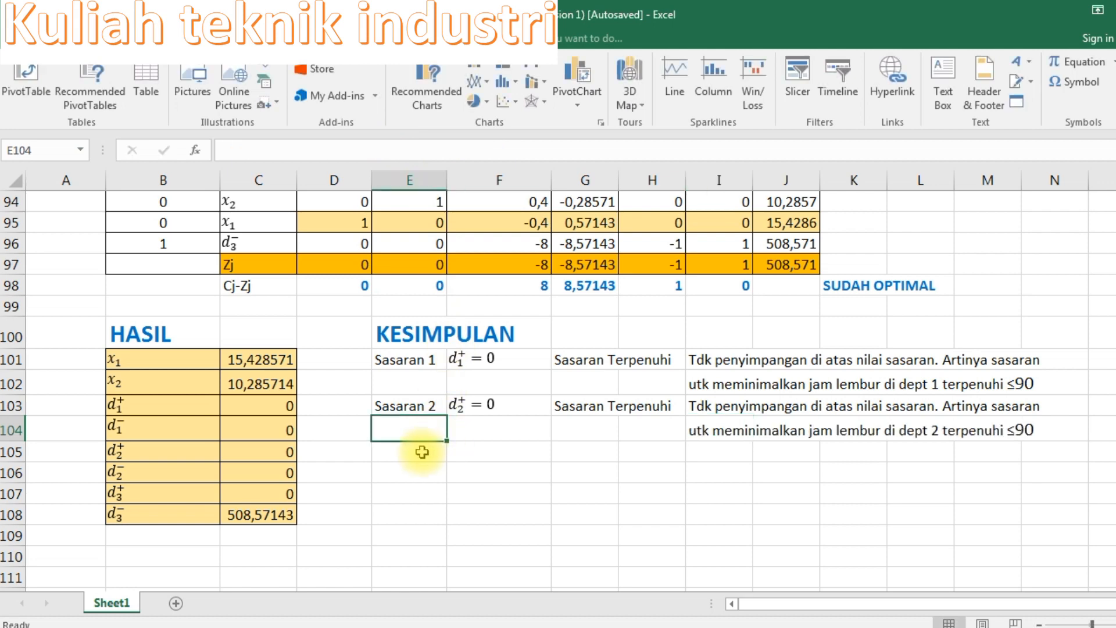
type("Sa")
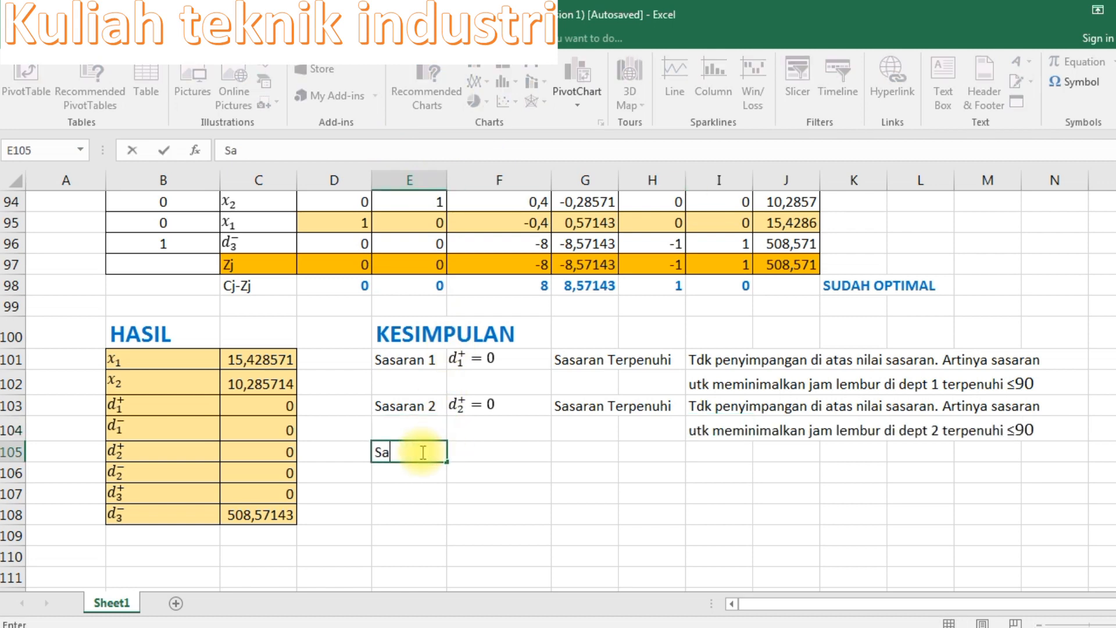
type("saran 3")
left_click(593, 466)
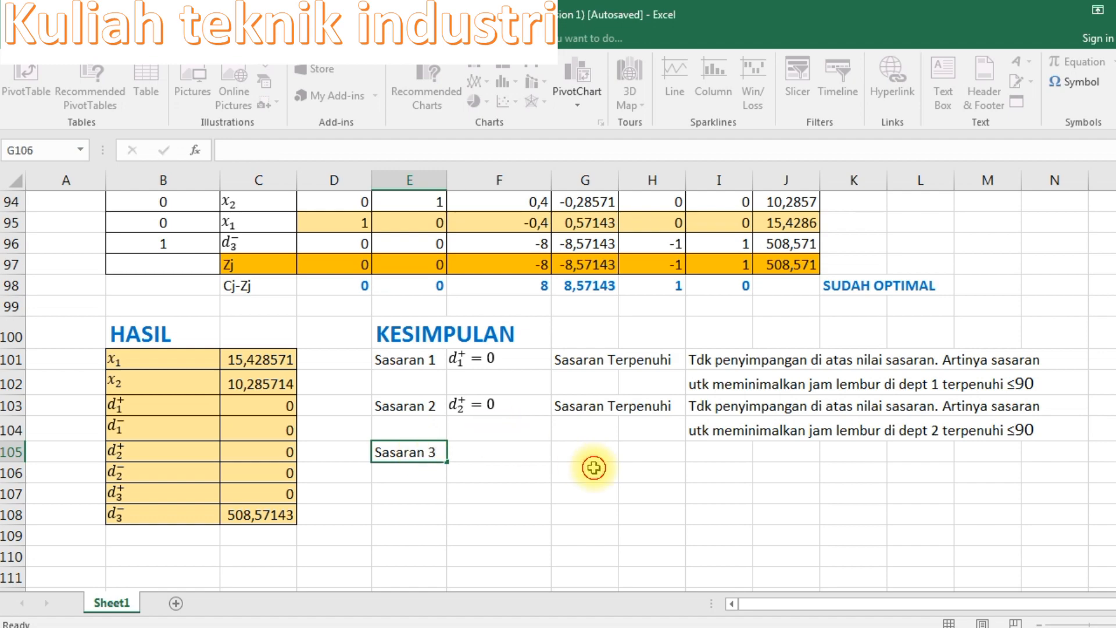
Step: Copy the d3- equation box beside Sasaran 3 in the METODE SEQUENTIAL table into F105
scroll(382, 426, "up", 6)
scroll(383, 425, "up", 18)
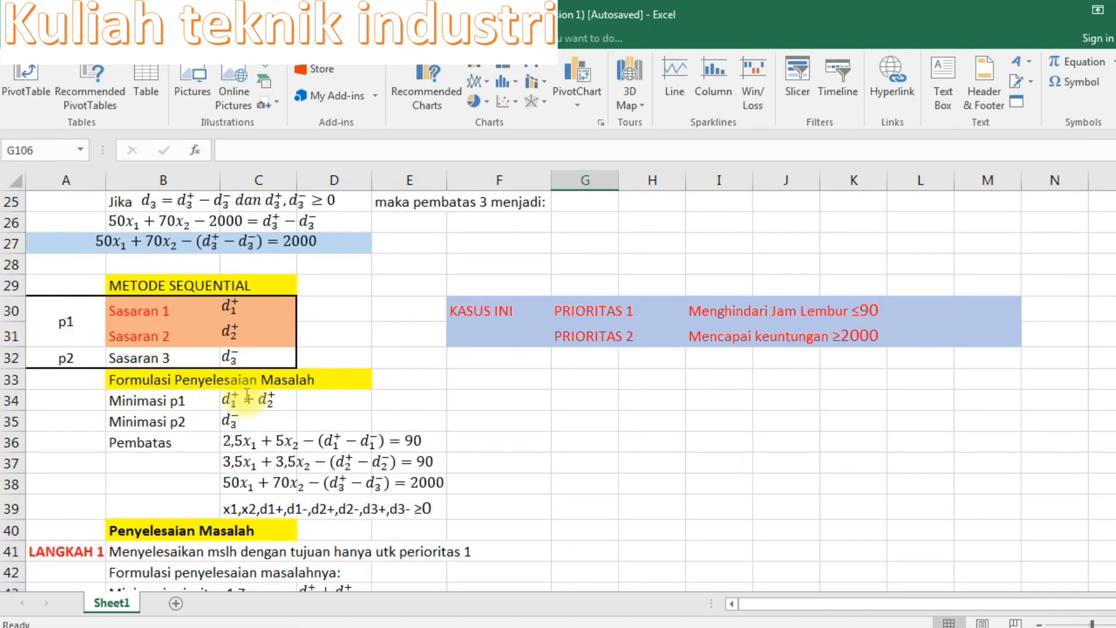
left_click(229, 417)
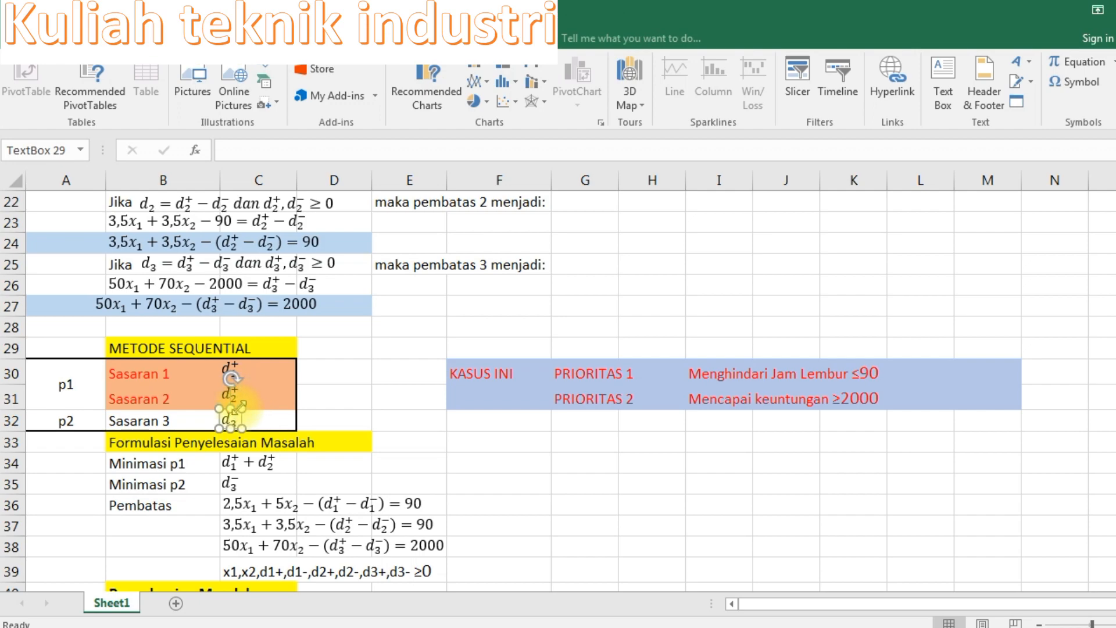
scroll(639, 415, "down", 7)
scroll(728, 422, "down", 18)
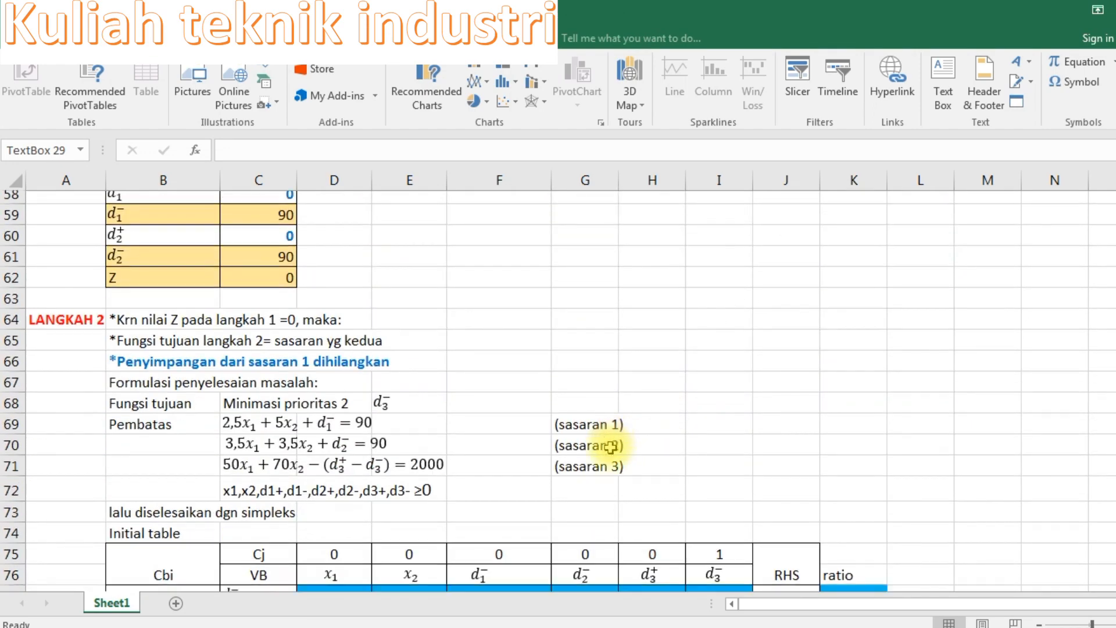
left_click(480, 388)
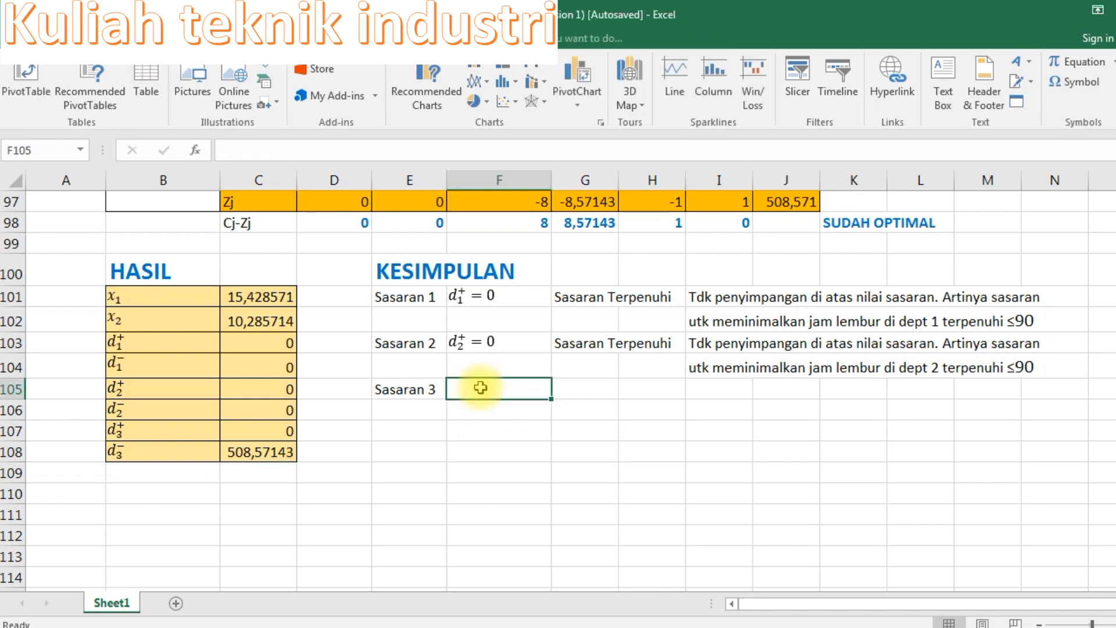
key("ctrl+v")
Step: Complete the d3- equation in F105 with "= 508,57"
left_click(459, 390)
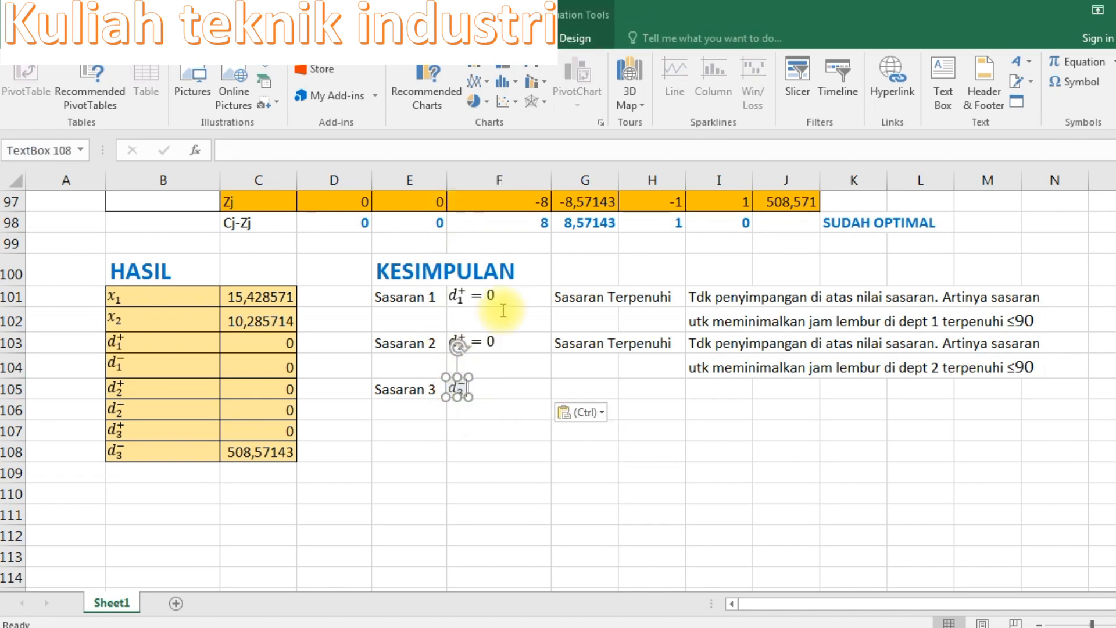
type("= ")
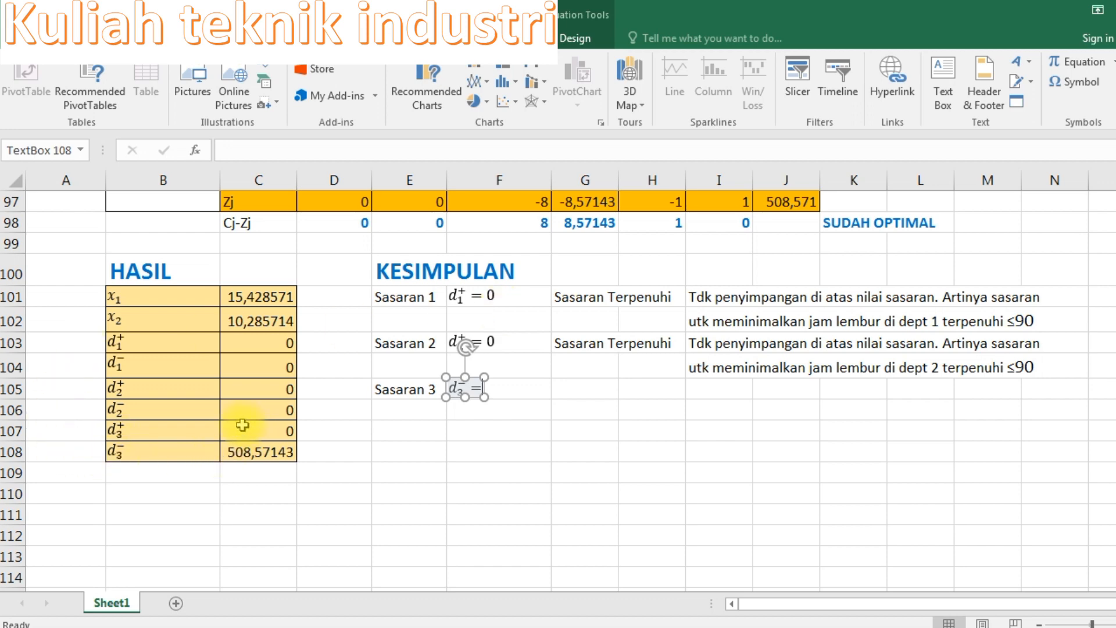
type("508")
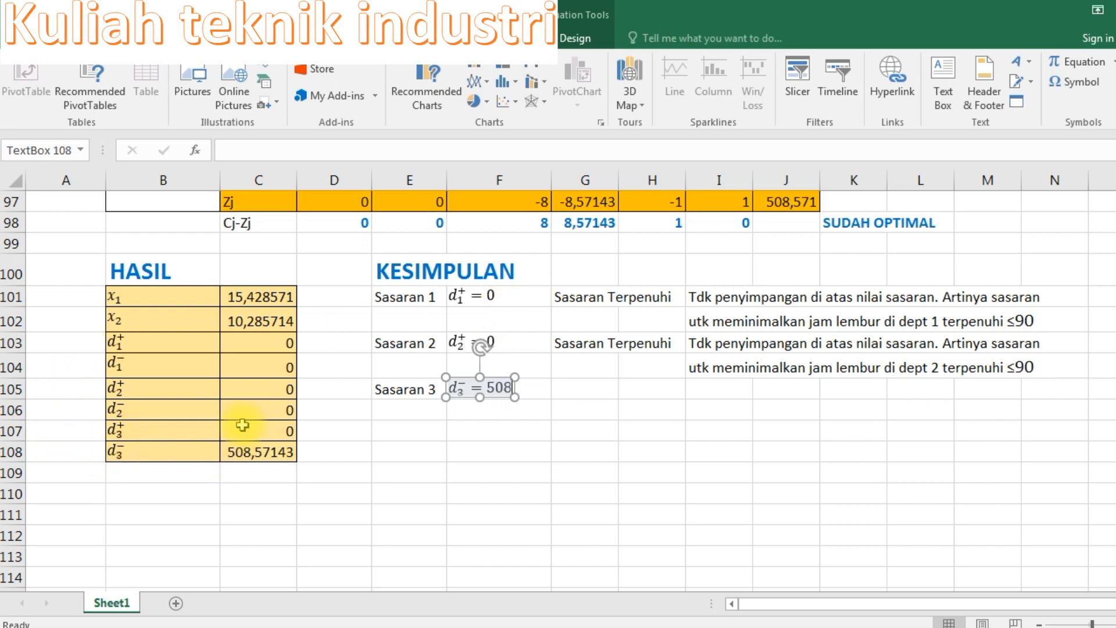
type(",57")
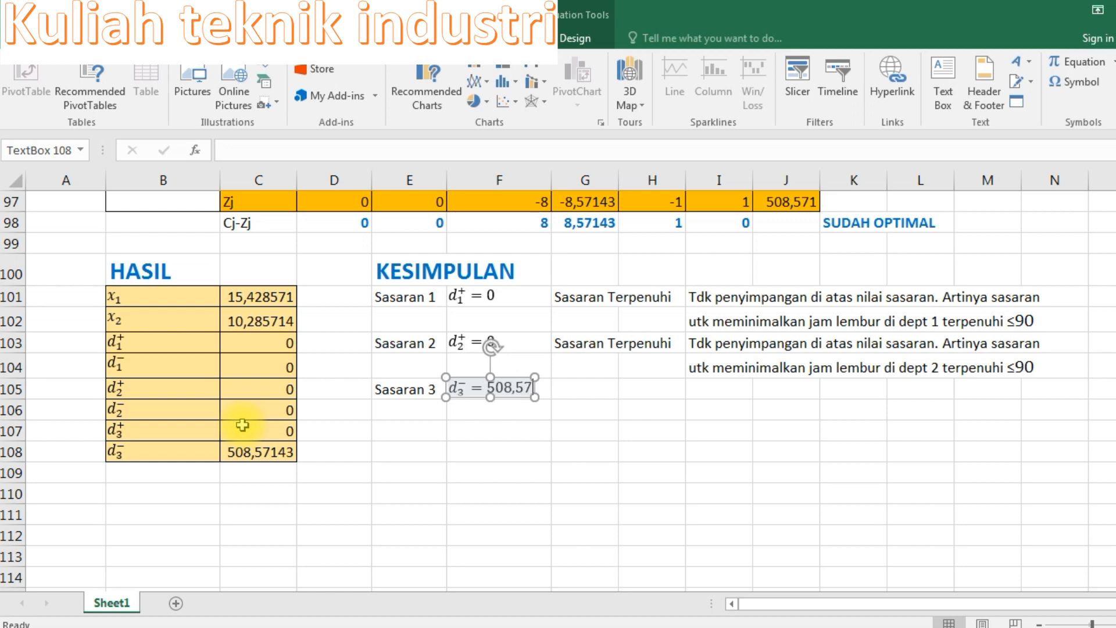
left_click(497, 512)
Step: Enter the status "Sasaran Tdk Terpenuhi" for Sasaran 3 in G105 and move on to J105
left_click(583, 389)
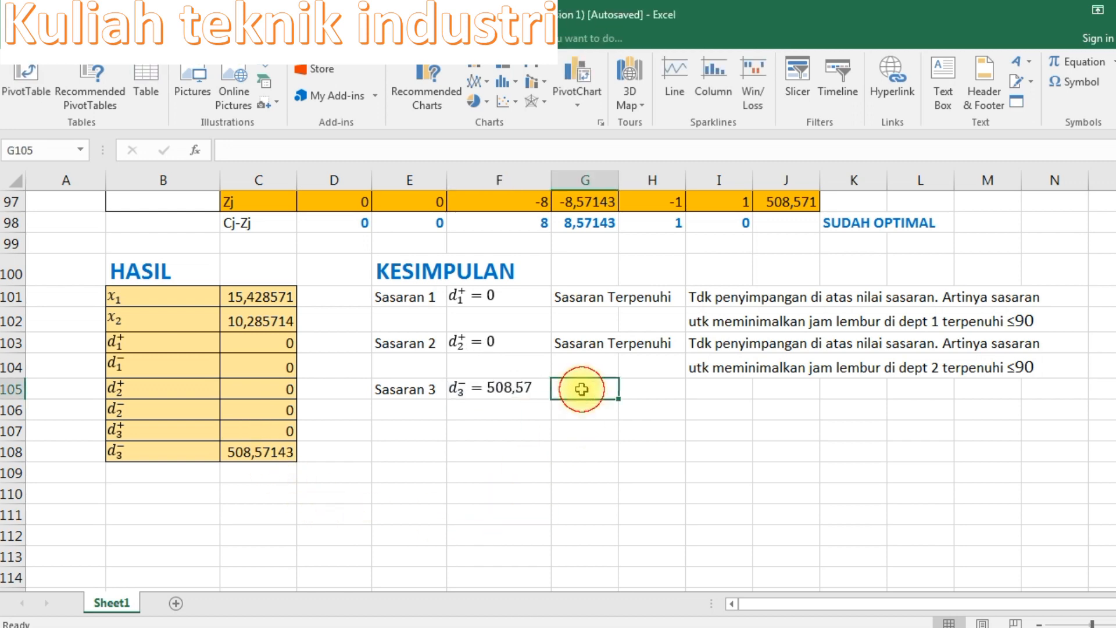
type("Sasaran")
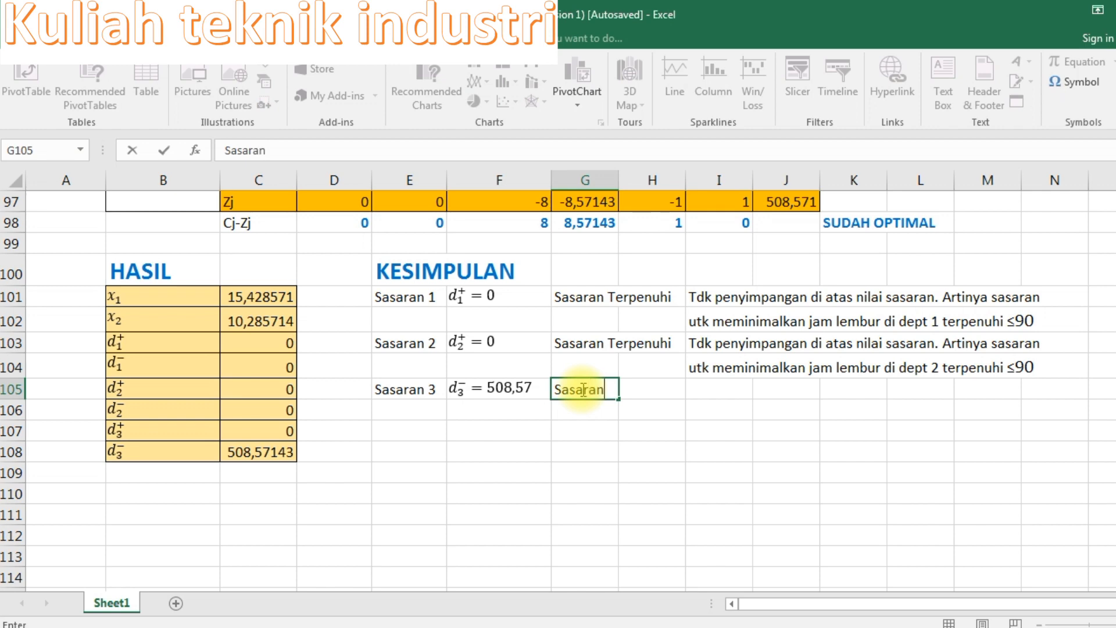
type(" Tdk TErpenuhi")
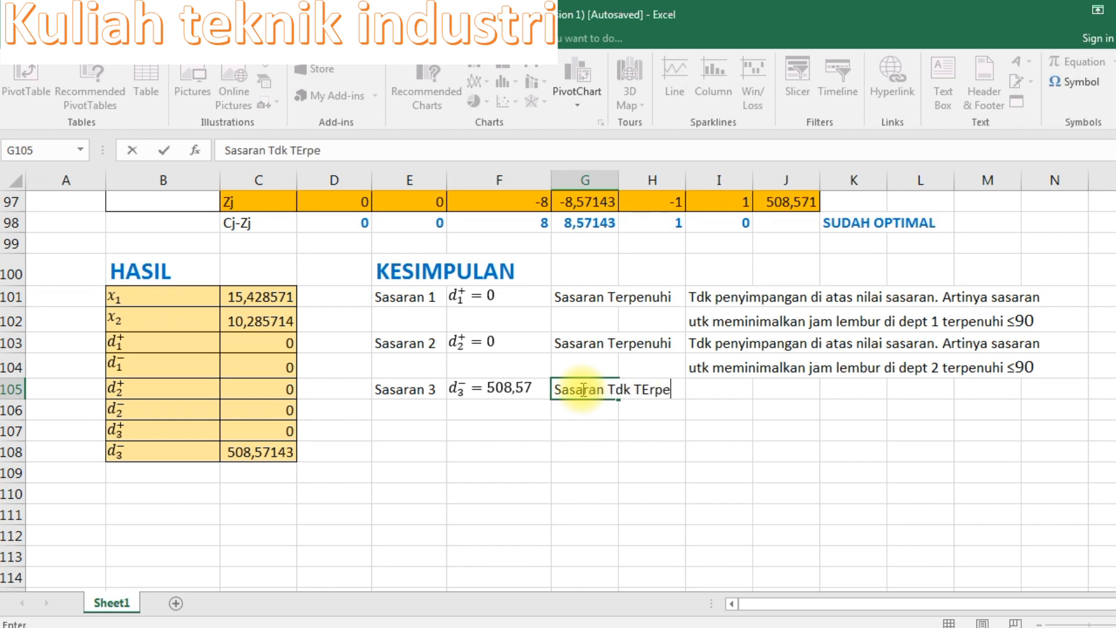
key("Tab")
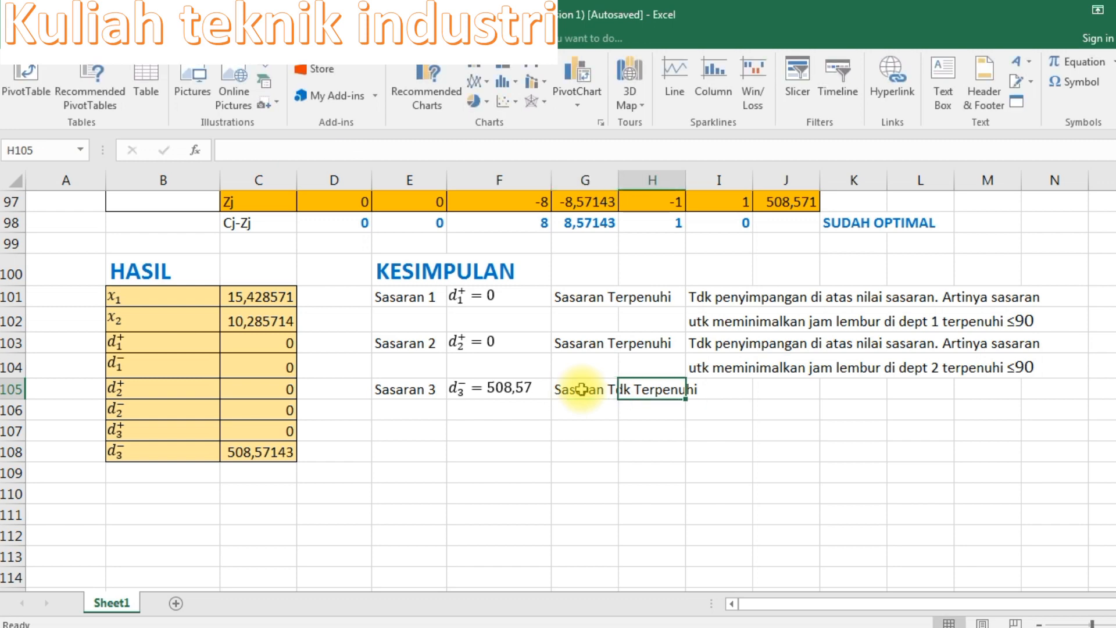
key("Tab")
key("Tab")
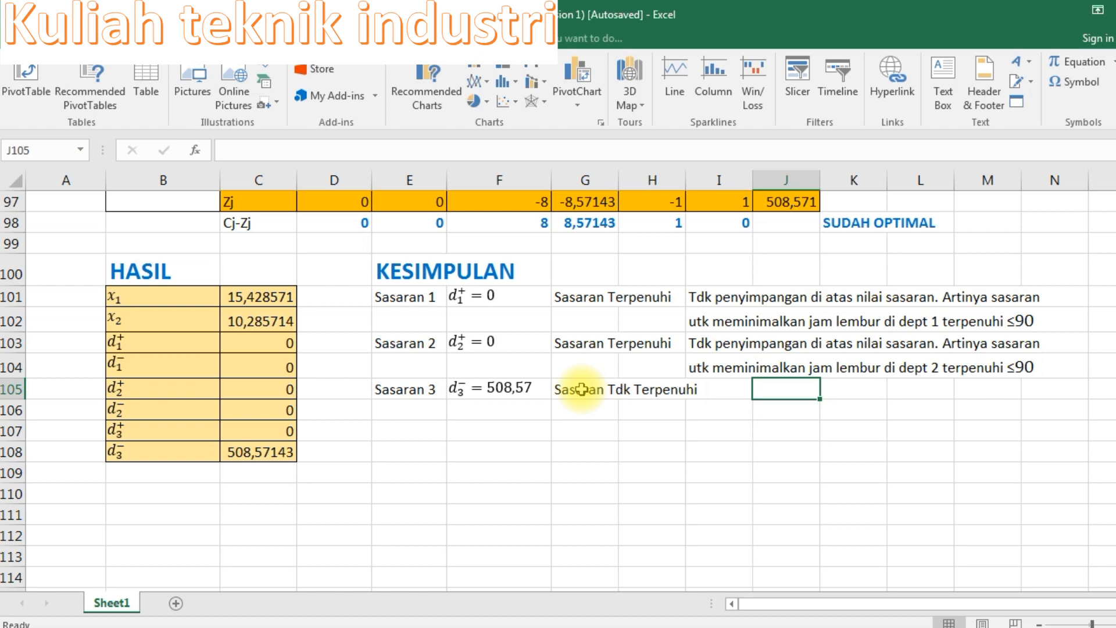
type("nila")
key("BackSpace")
key("BackSpace")
key("BackSpace")
key("BackSpace")
key("BackSpace")
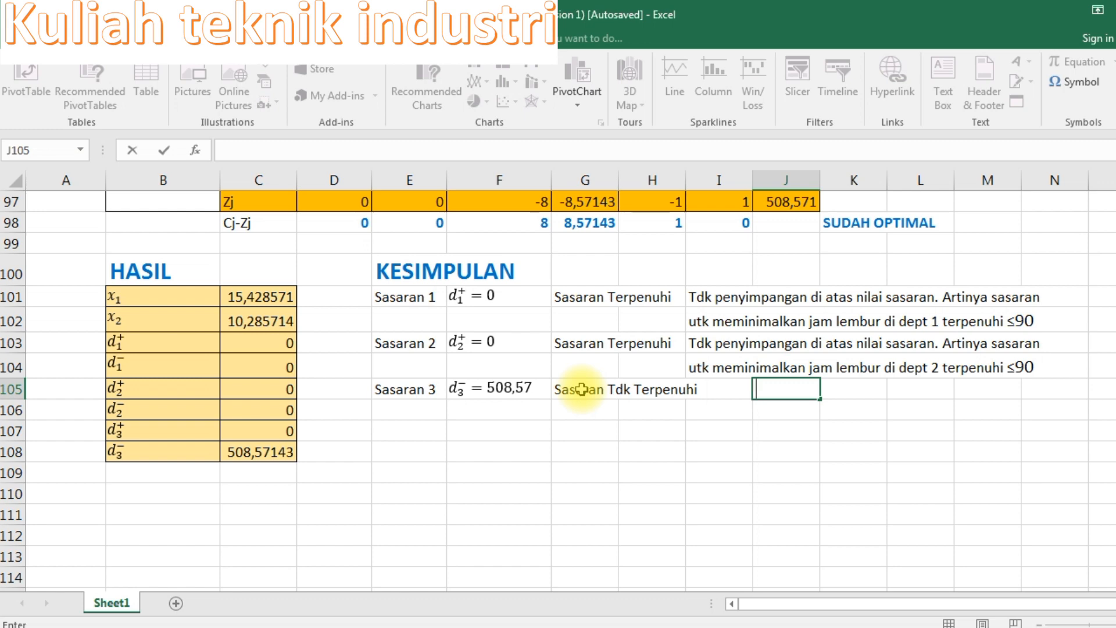
left_click(408, 402)
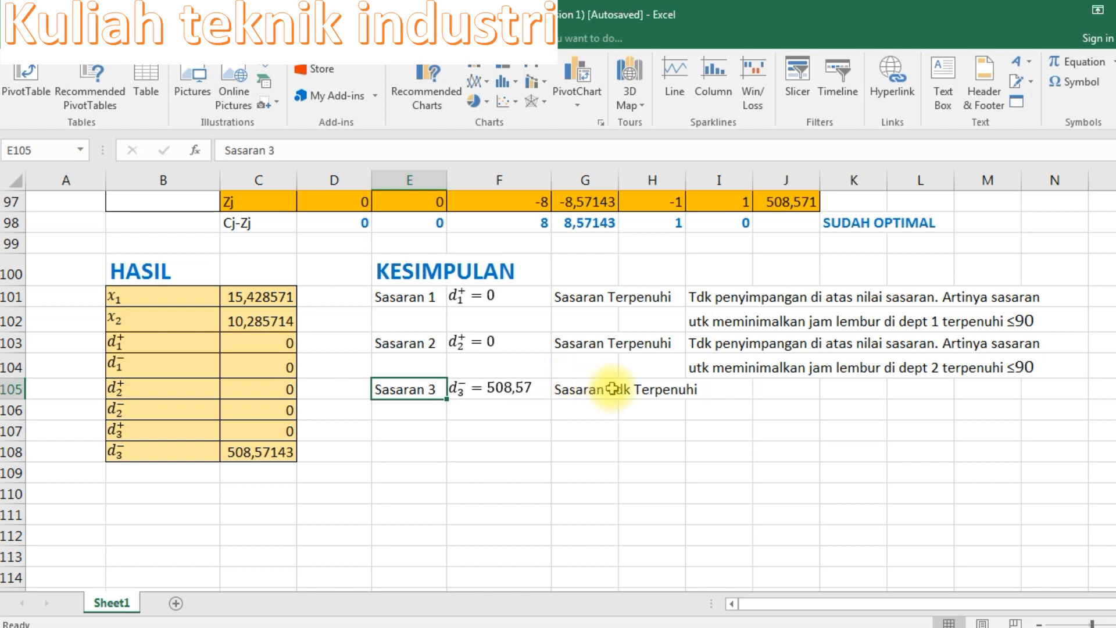
left_click(784, 393)
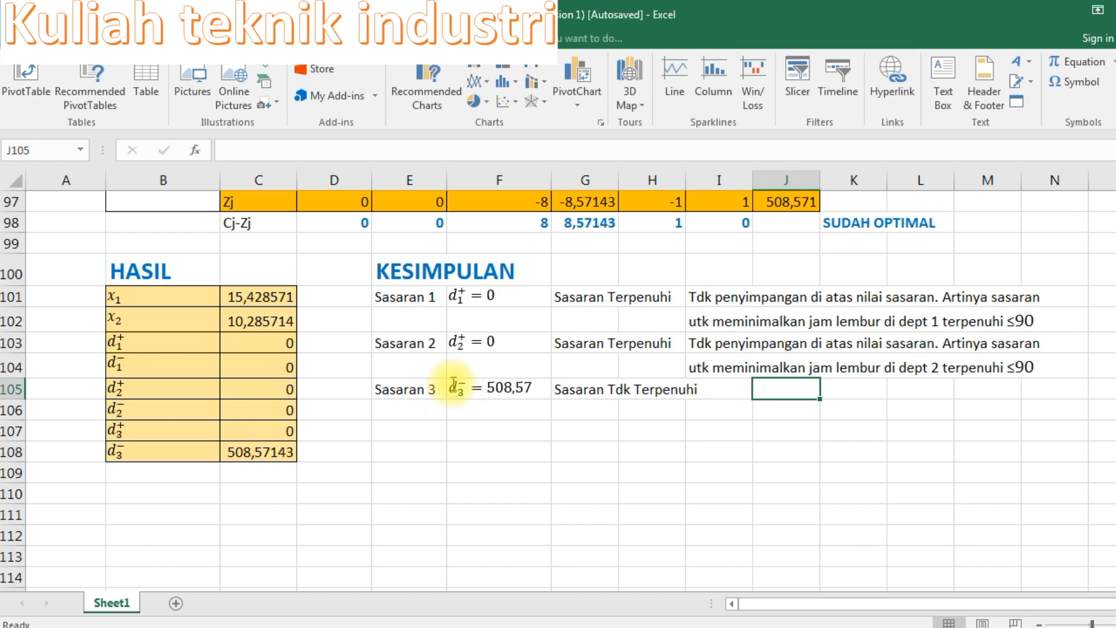
type("masih")
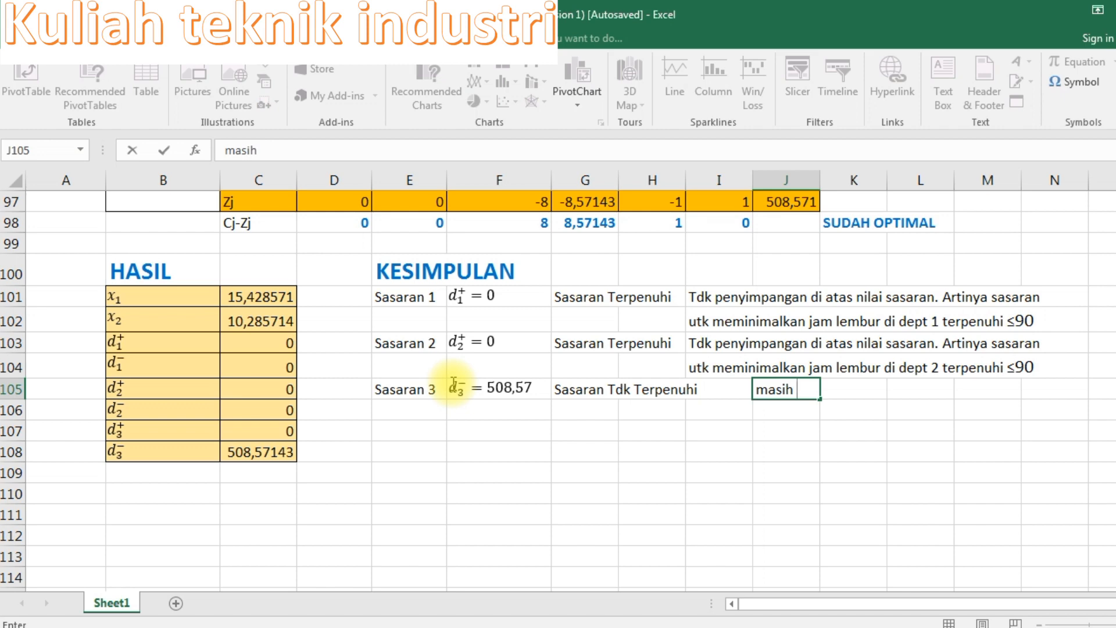
key("BackSpace")
key("BackSpace")
key("BackSpace")
key("BackSpace")
key("BackSpace")
key("BackSpace")
Step: Enter the first line of the Sasaran 3 explanation in J105: "terjadi penyimpangan di bawah nilai sasaran. Jadi"
type("terjadi p")
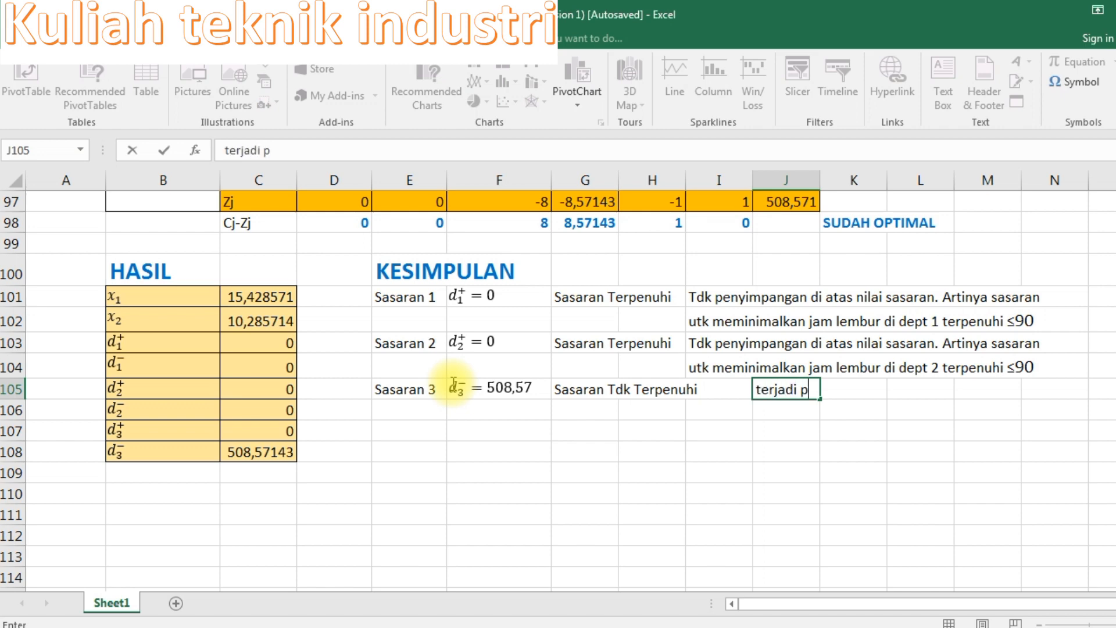
type("enyimp")
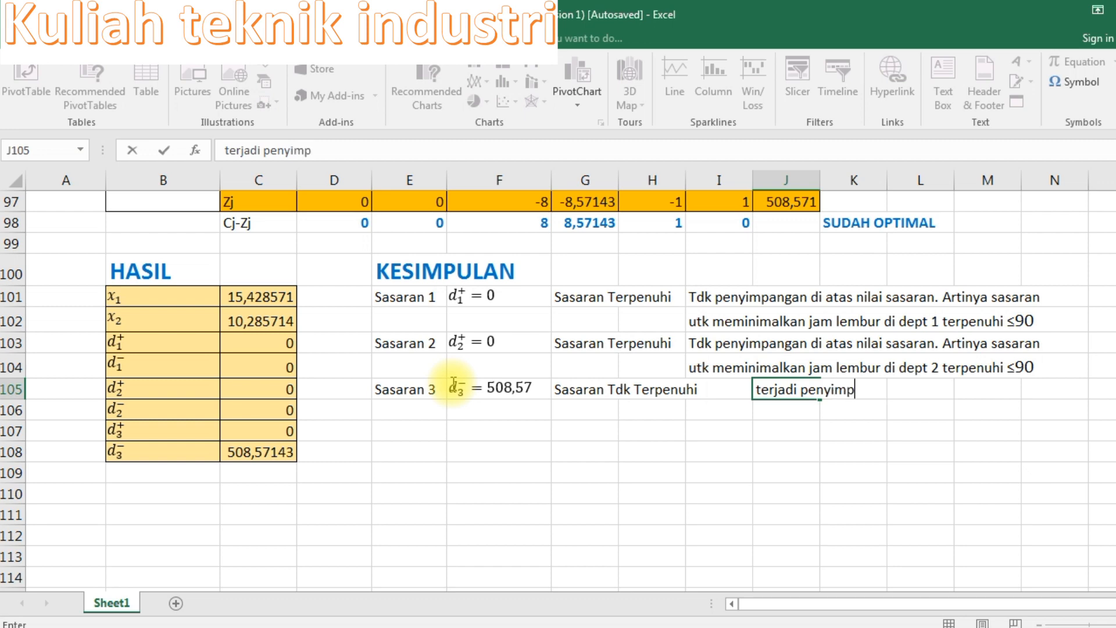
type("angan di ")
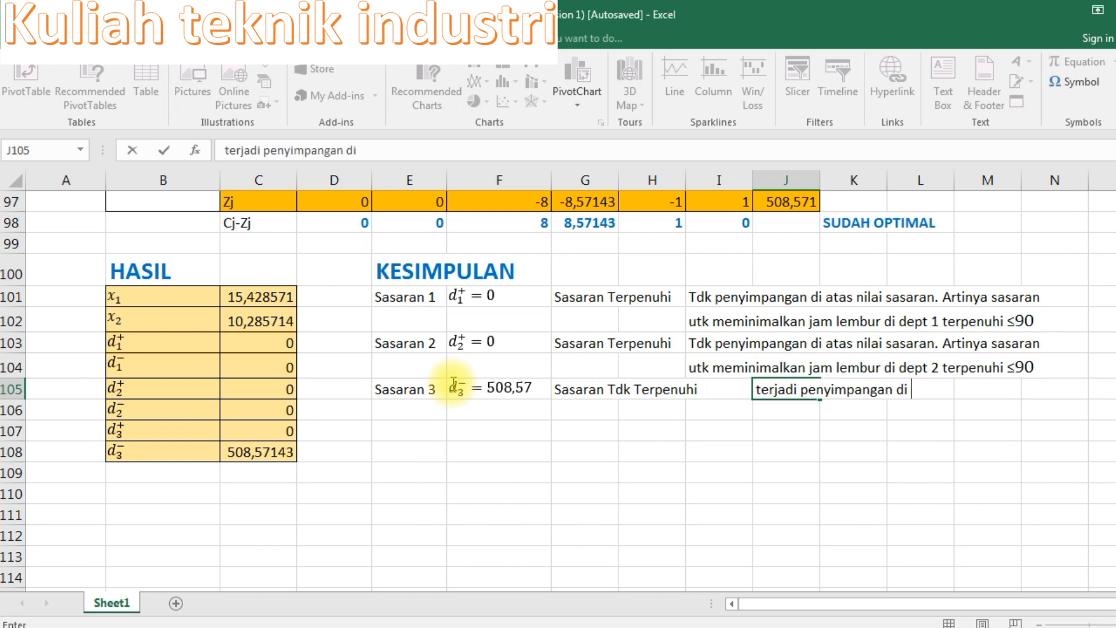
type("bawah nilai")
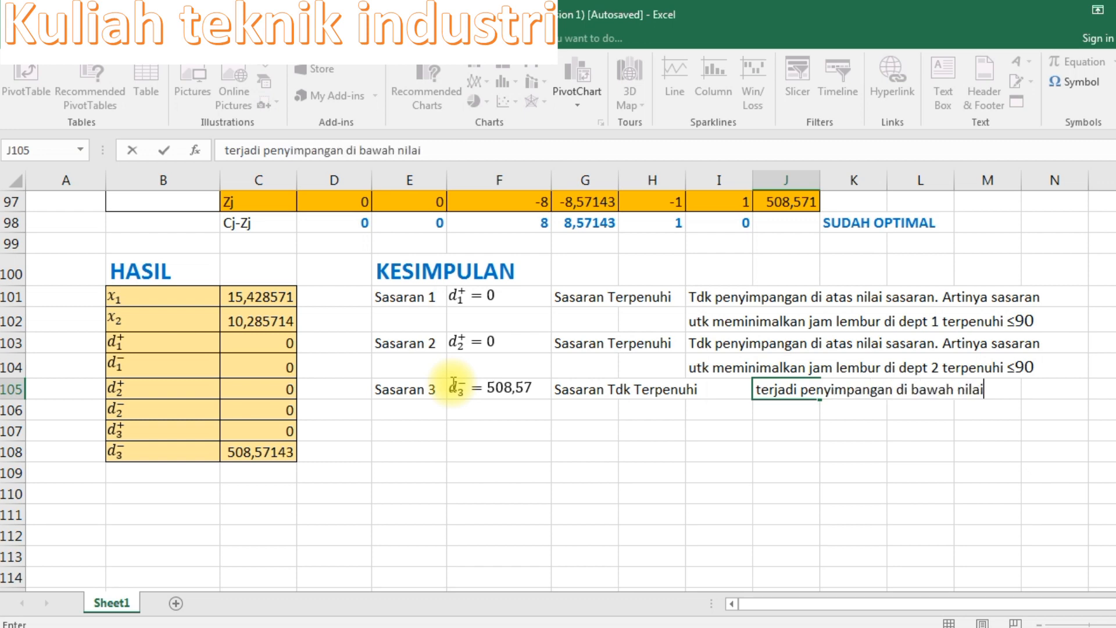
type(" sasaran")
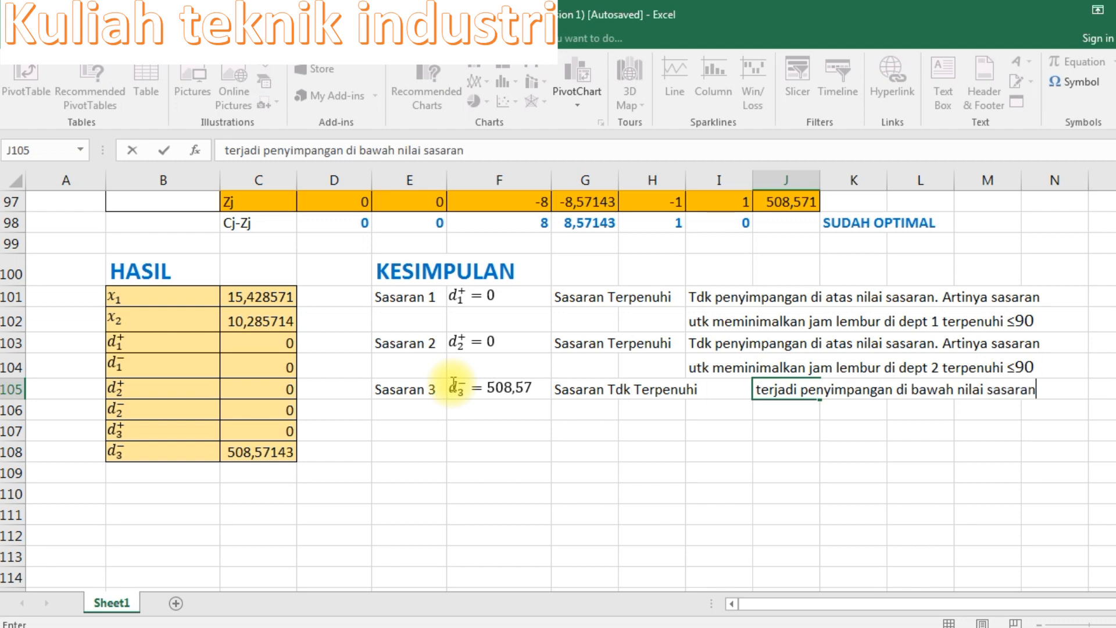
type(". Jadi")
key("Return")
Step: Continue the Sasaran 3 explanation in J106 with "msh terdapat kekurangan sebesar 508,57"
type("msh ")
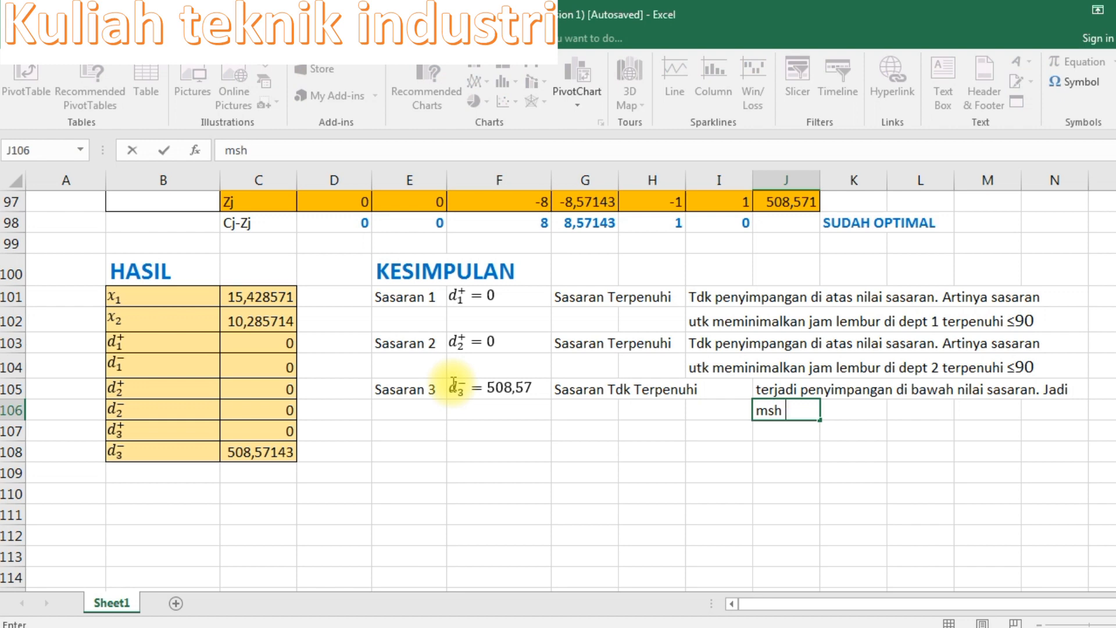
type("terdapat")
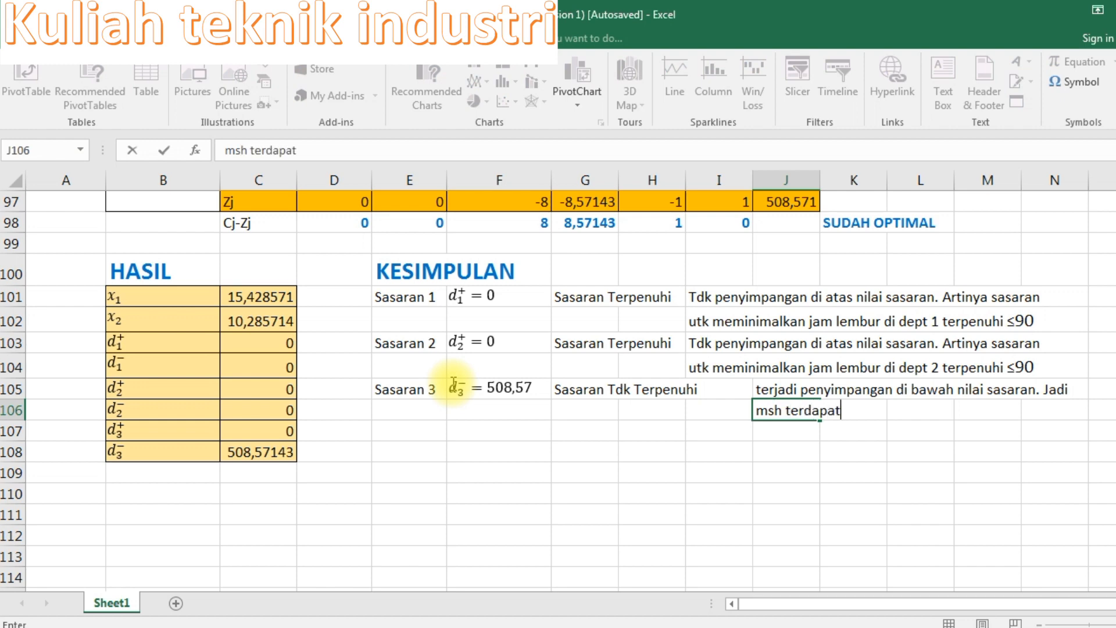
type(" kekuranga")
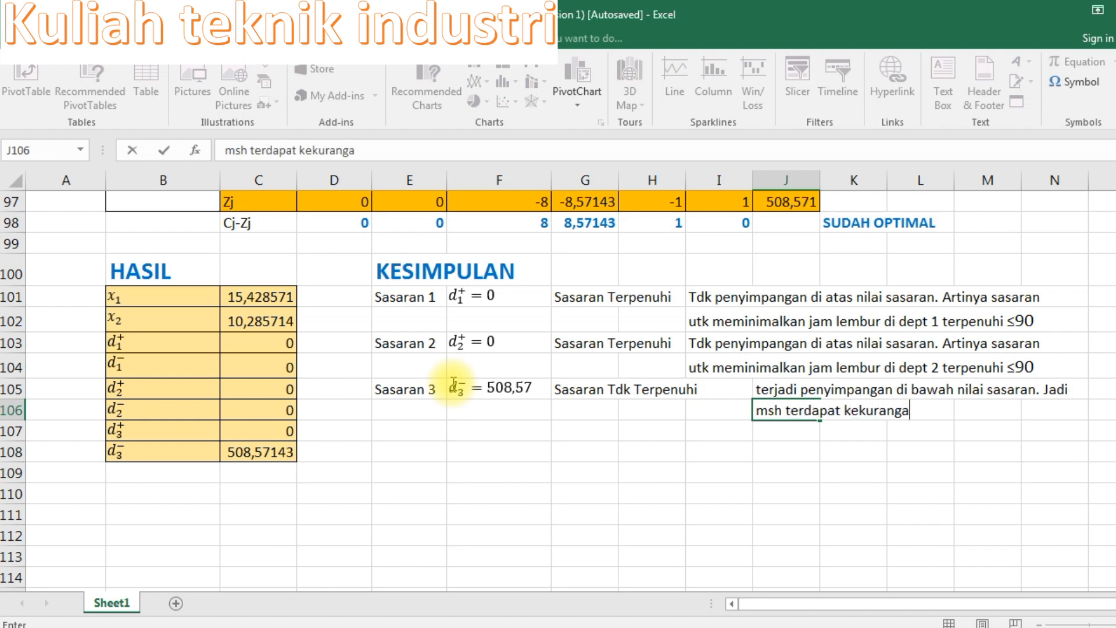
type("n sebesar")
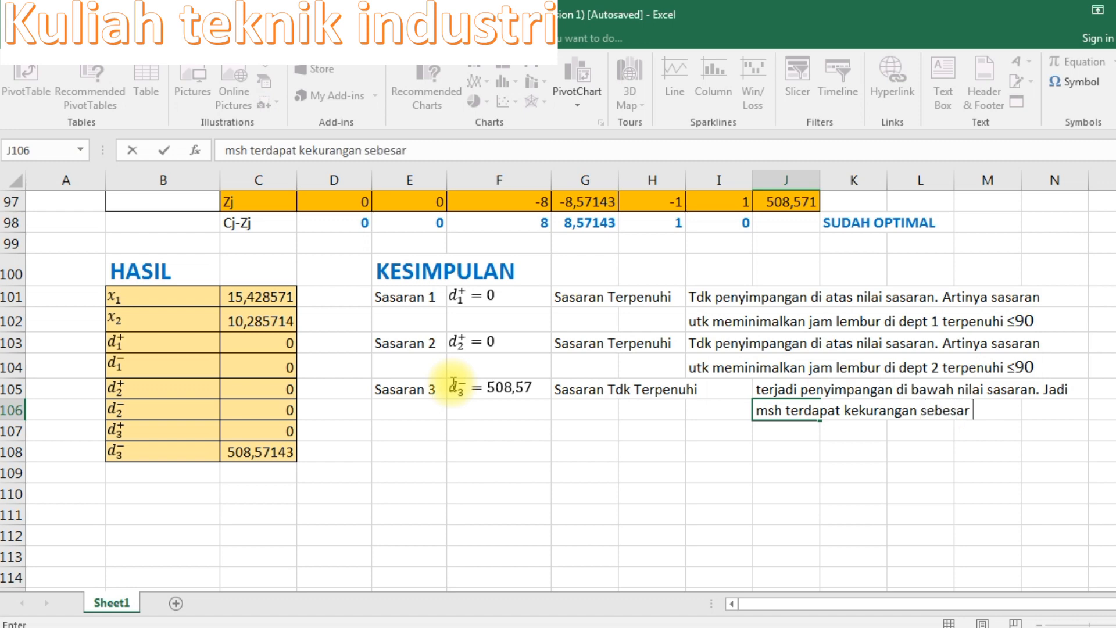
type(" 508,57")
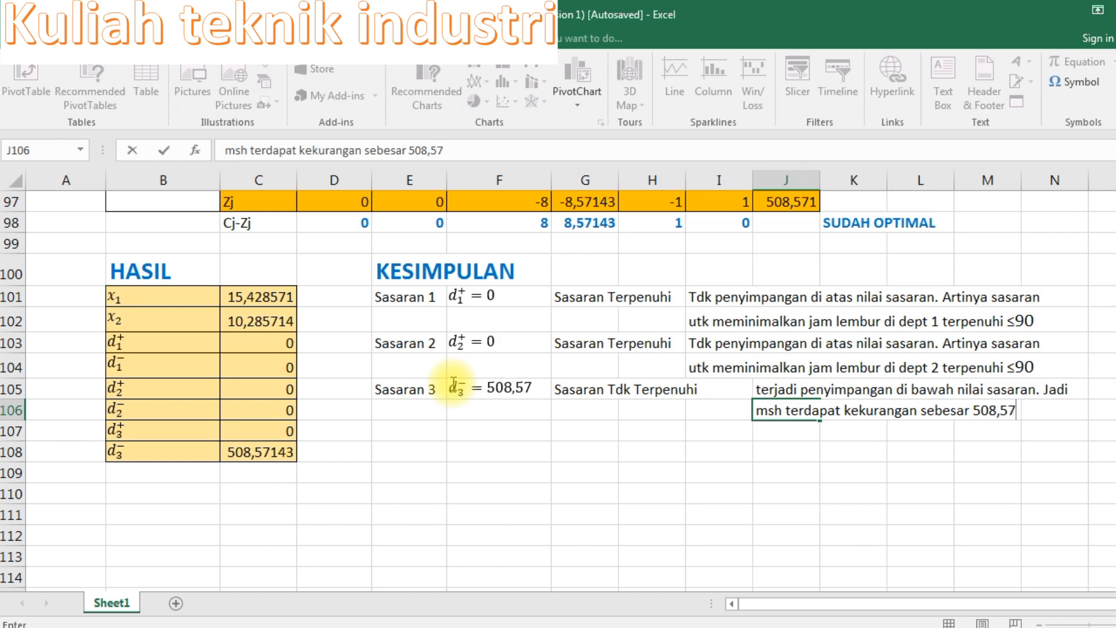
key("Return")
left_click(554, 494)
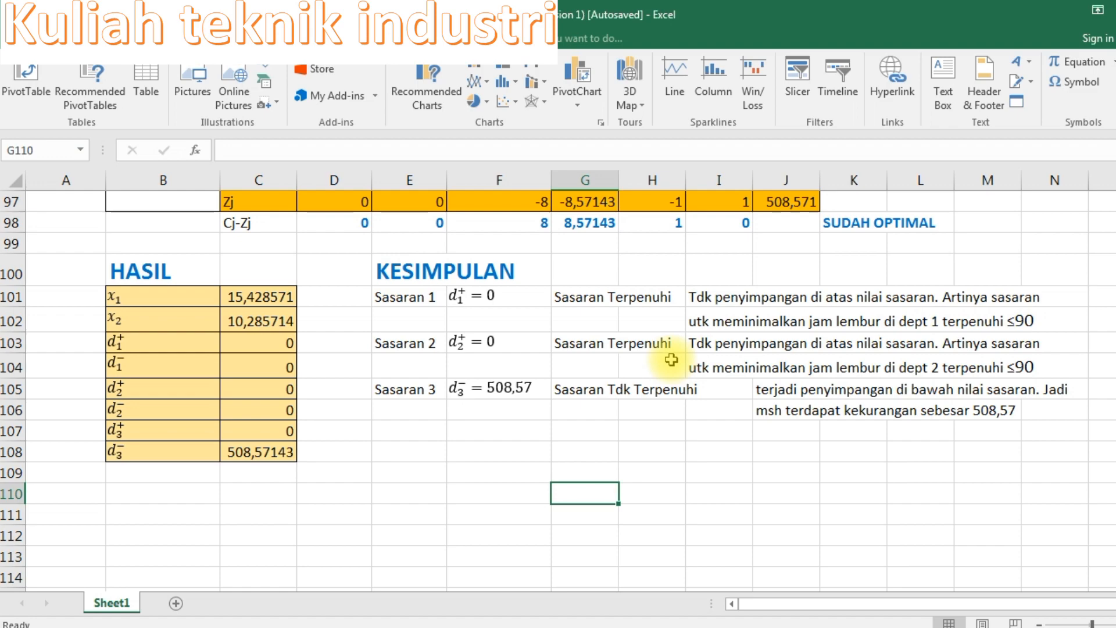
scroll(671, 359, "up", 19)
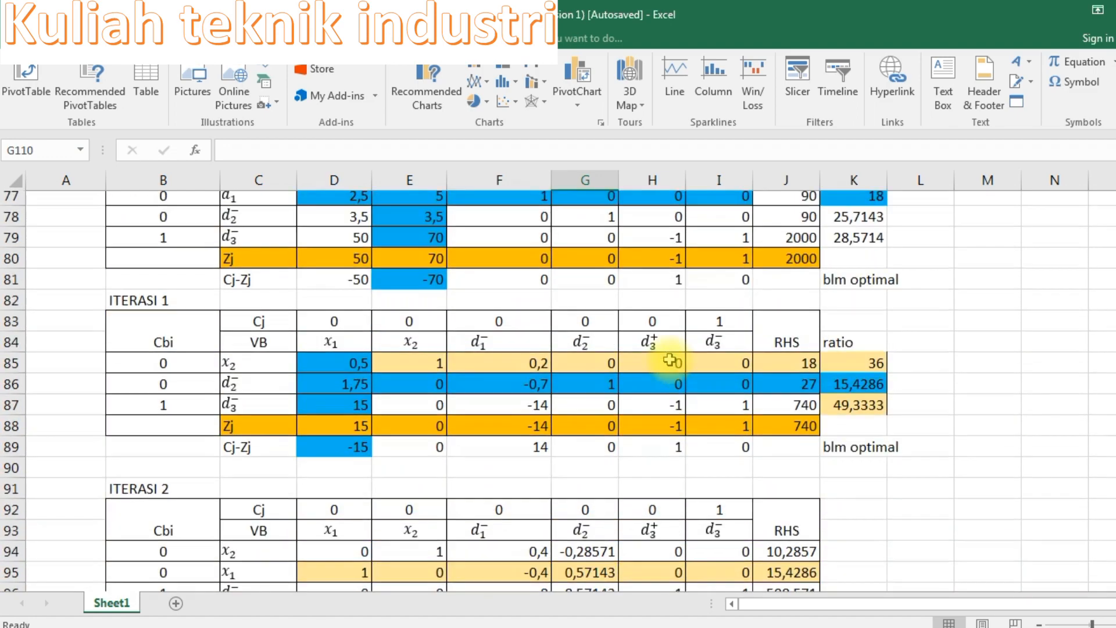
scroll(669, 359, "up", 6)
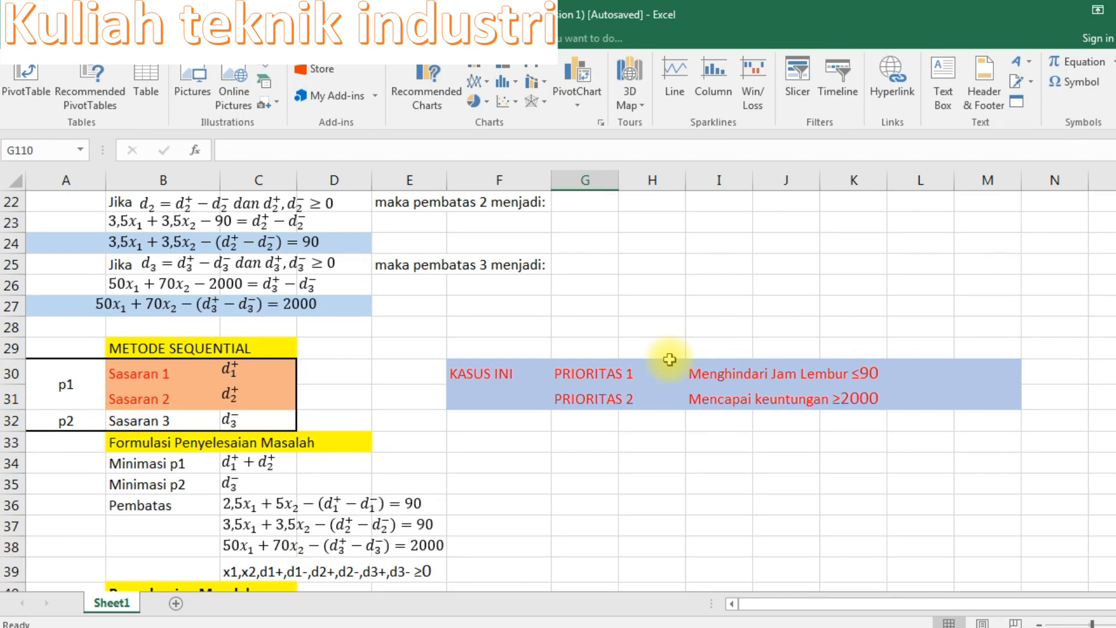
scroll(669, 360, "down", 16)
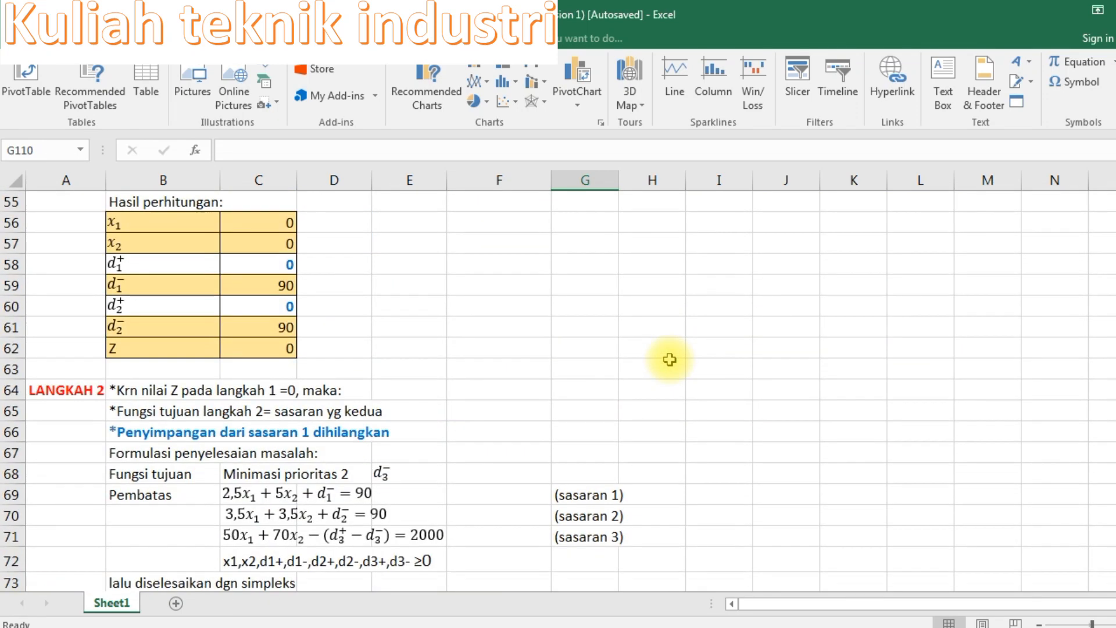